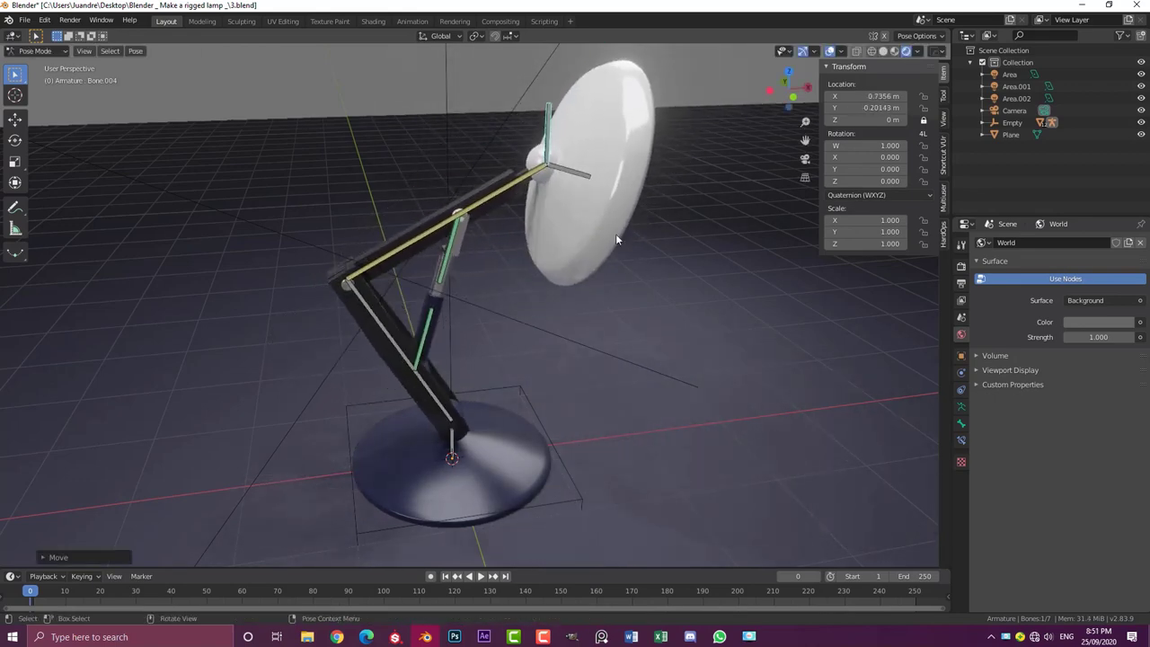
Rotate the short lamp-head bone slightly to tilt the lampshade on the finished rig
click(615, 234)
click(575, 172)
key(r)
click(629, 230)
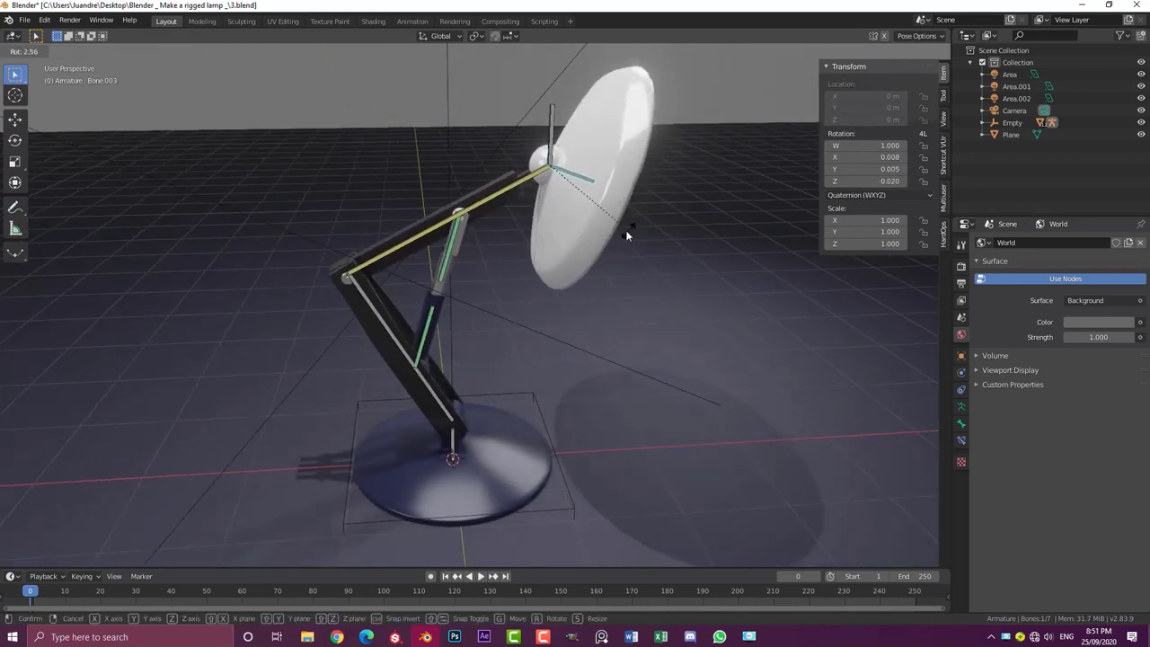
click(460, 456)
middle_drag(457, 450, 513, 331)
key(g)
right_click(586, 345)
Examine the finished rigged lamp from the front and from several angles
middle_drag(586, 345, 477, 283)
key(Tab)
key(Tab)
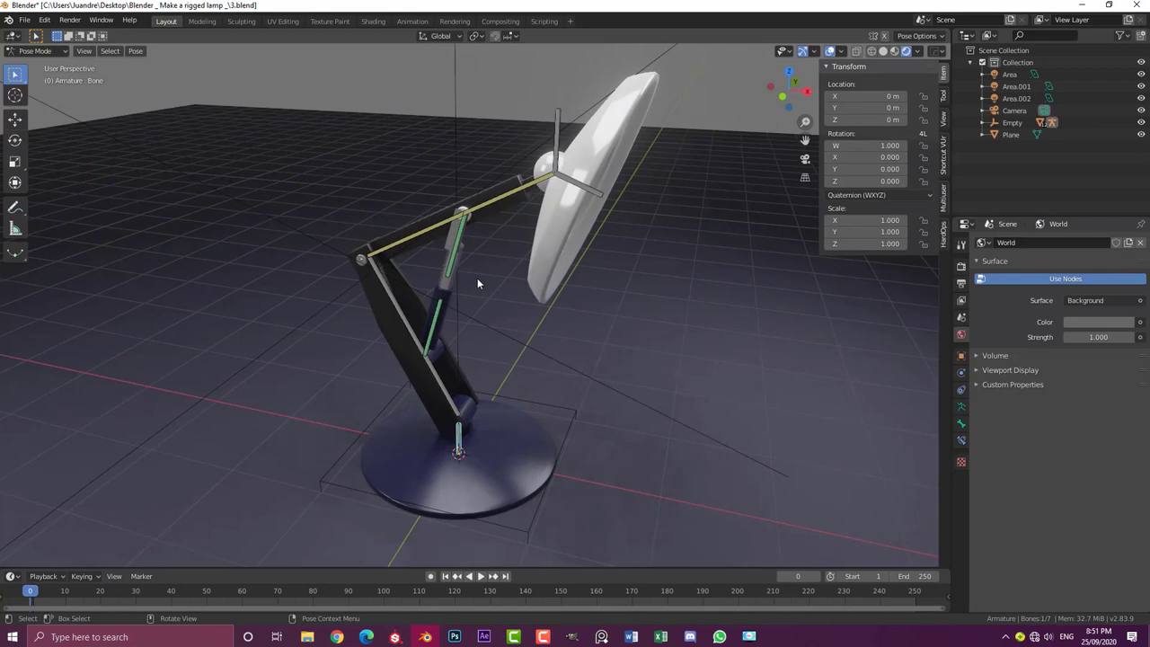
key(KP_1)
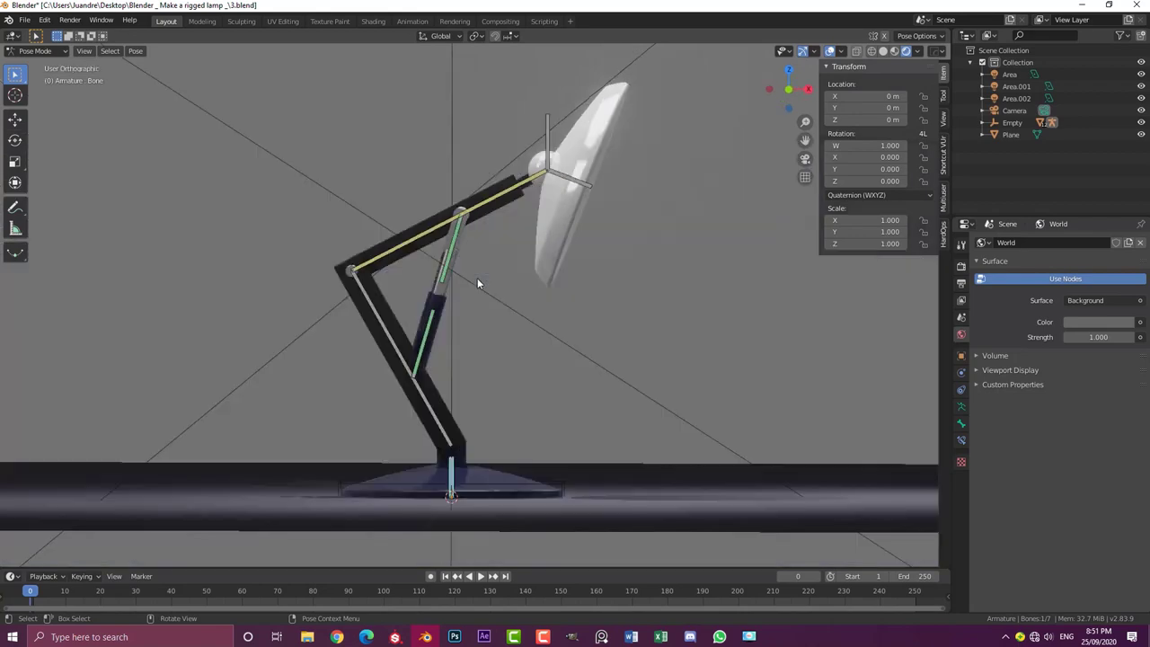
scroll(477, 283, down, 1)
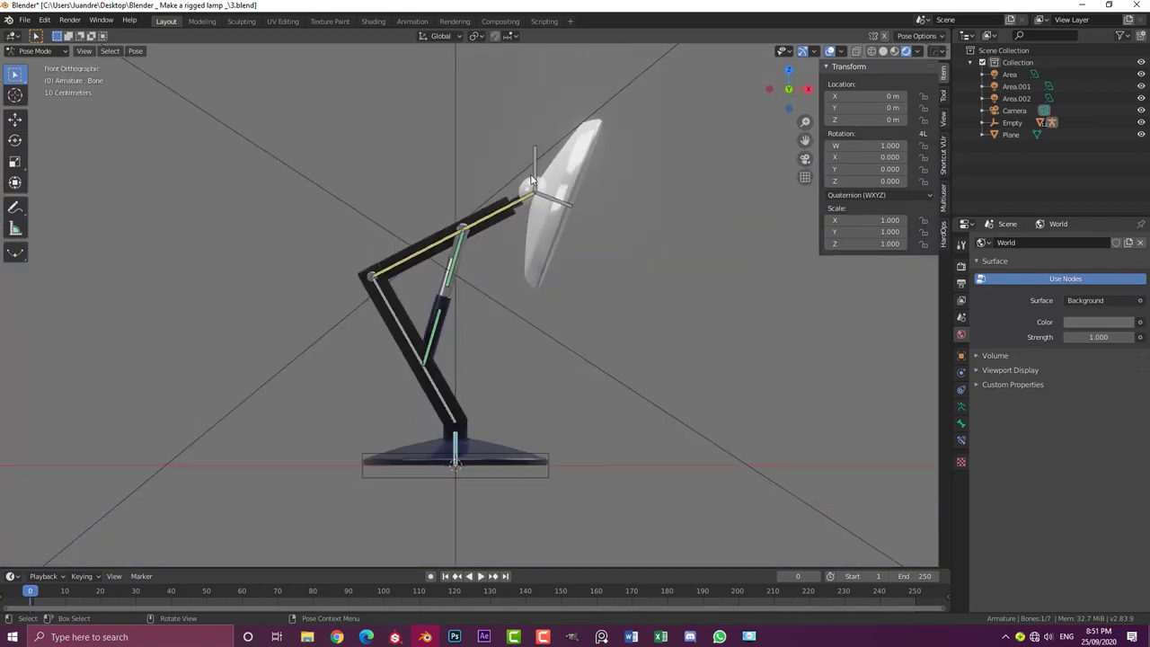
middle_drag(536, 180, 428, 257)
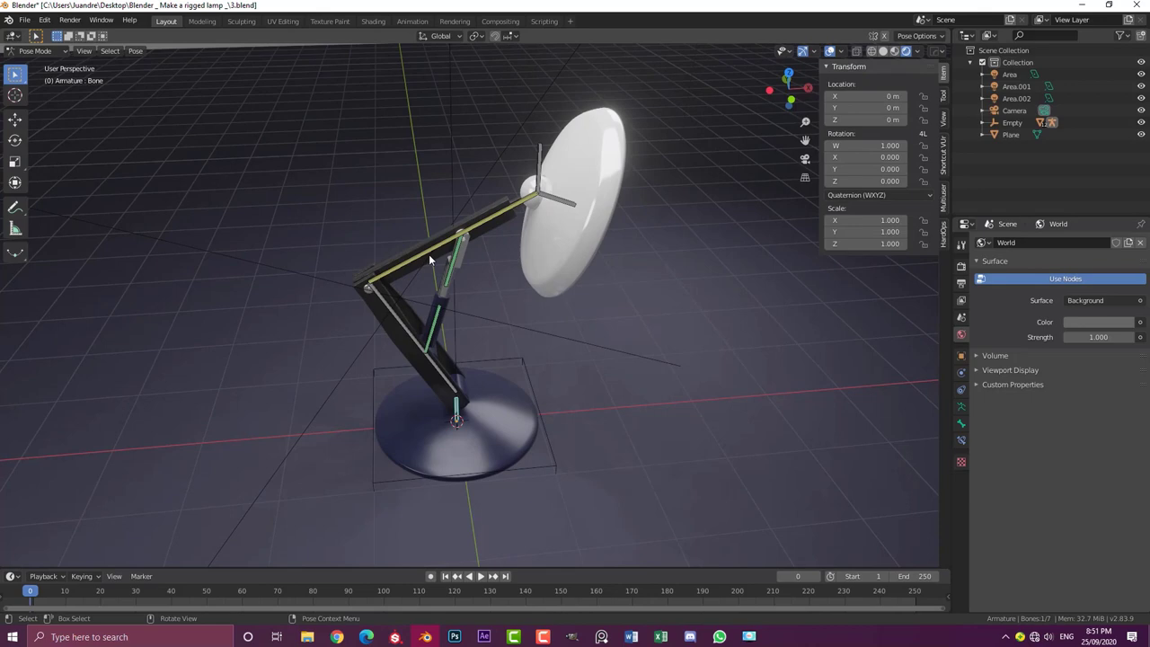
middle_drag(525, 250, 475, 247)
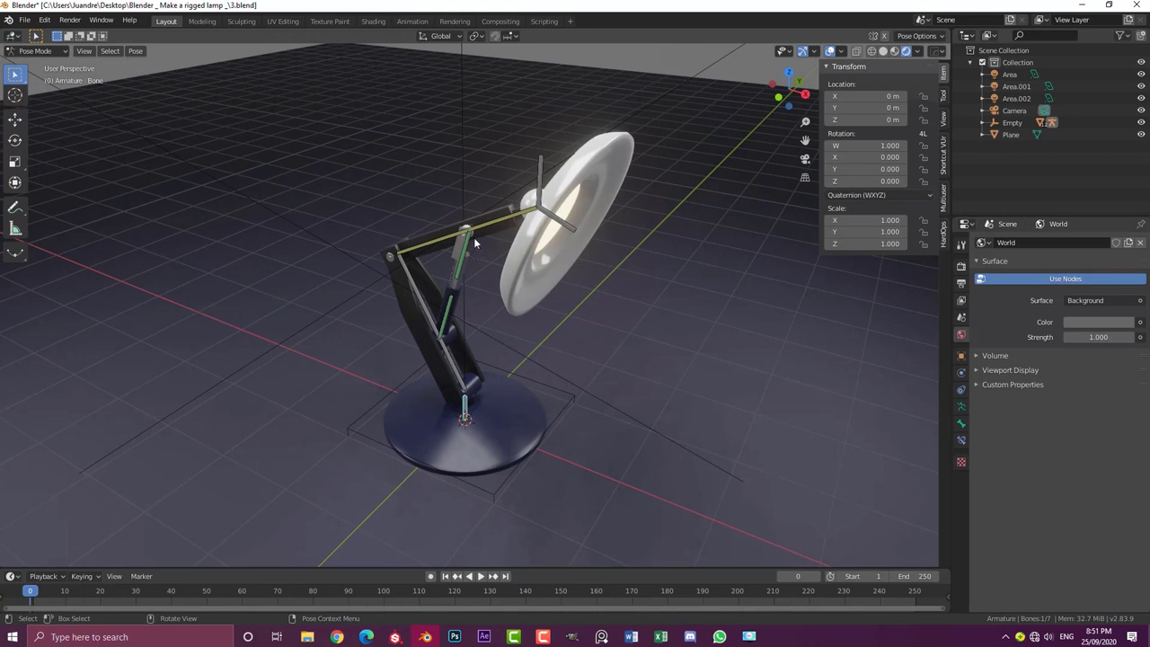
middle_drag(473, 237, 297, 266)
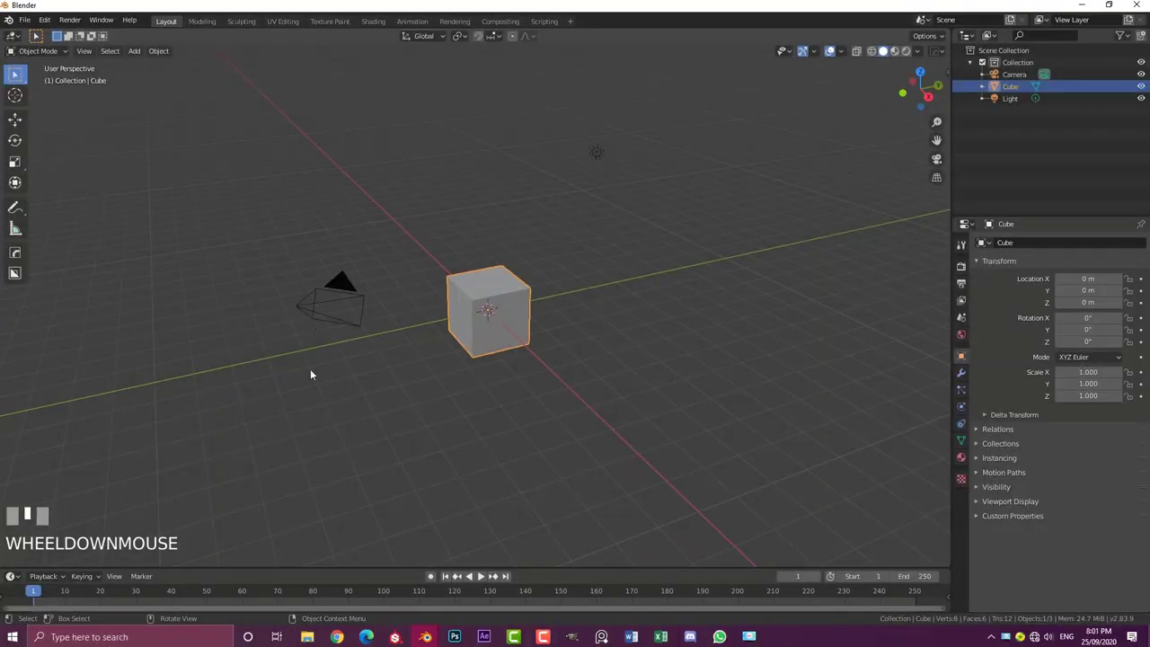
Delete the default cube, camera and light from the new scene
drag(248, 395, 661, 106)
key(x)
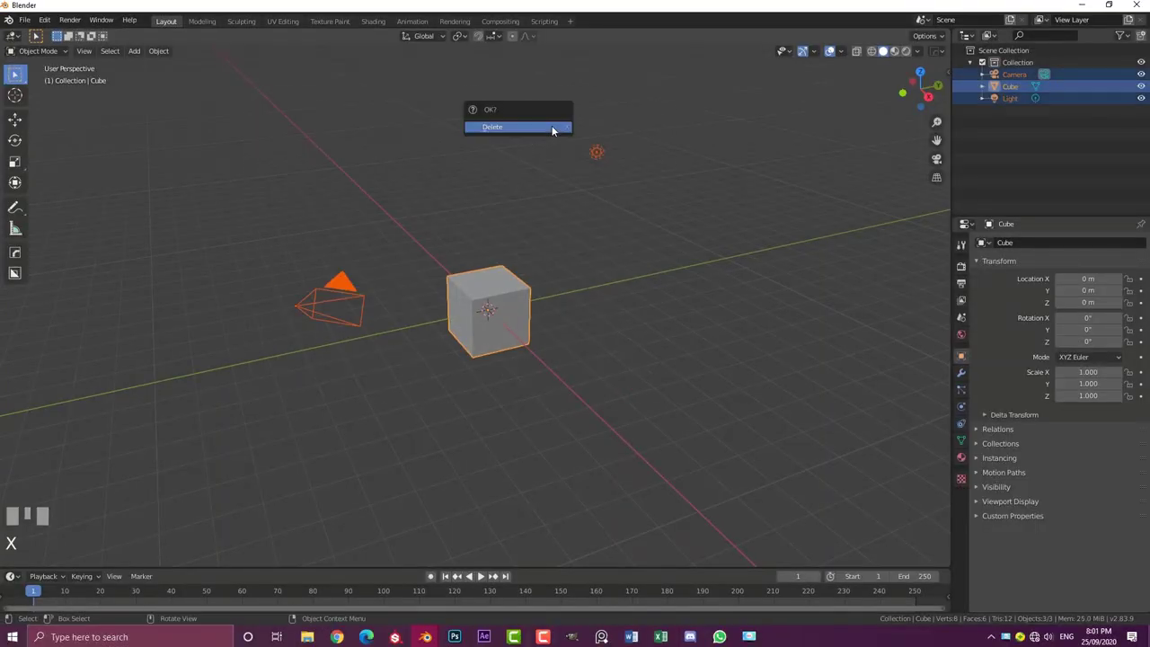
click(504, 128)
Add a mesh circle at the world origin
middle_click(454, 189)
scroll(441, 186, up, 1)
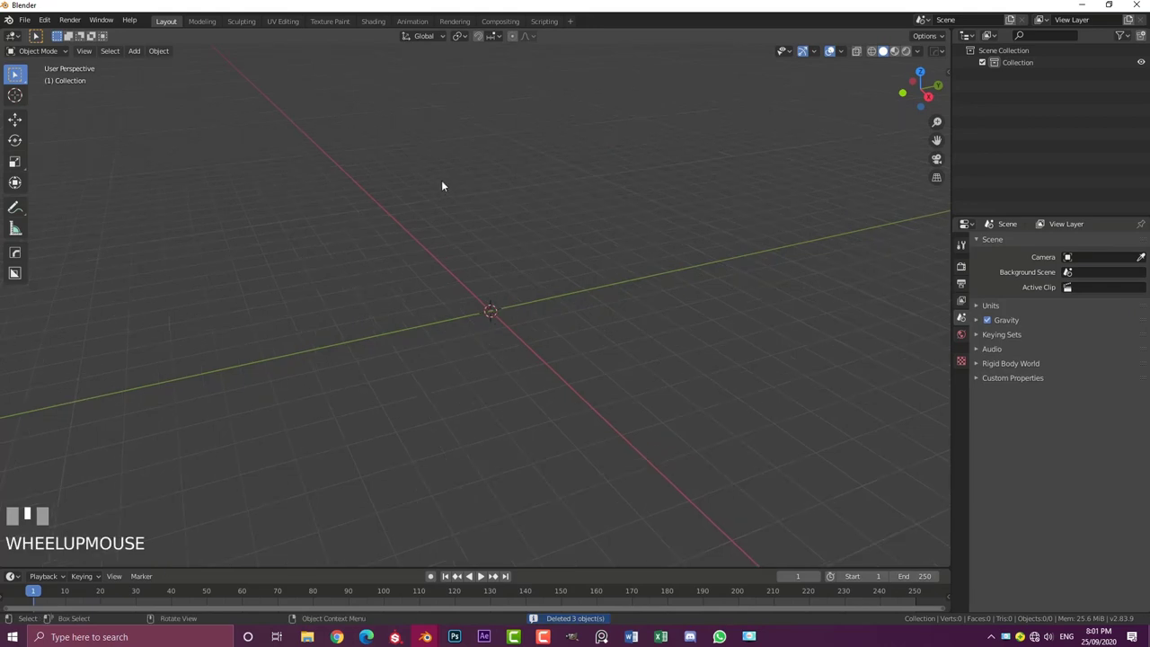
key(shift+a)
mouse_move(463, 194)
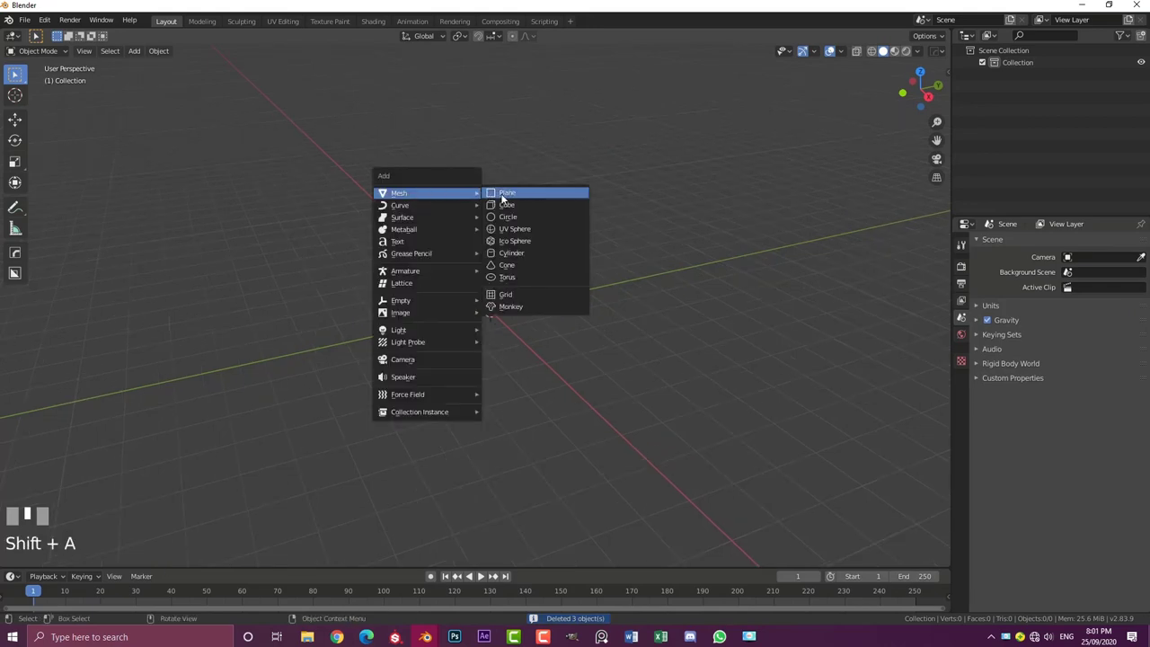
click(534, 218)
middle_drag(536, 224, 470, 251)
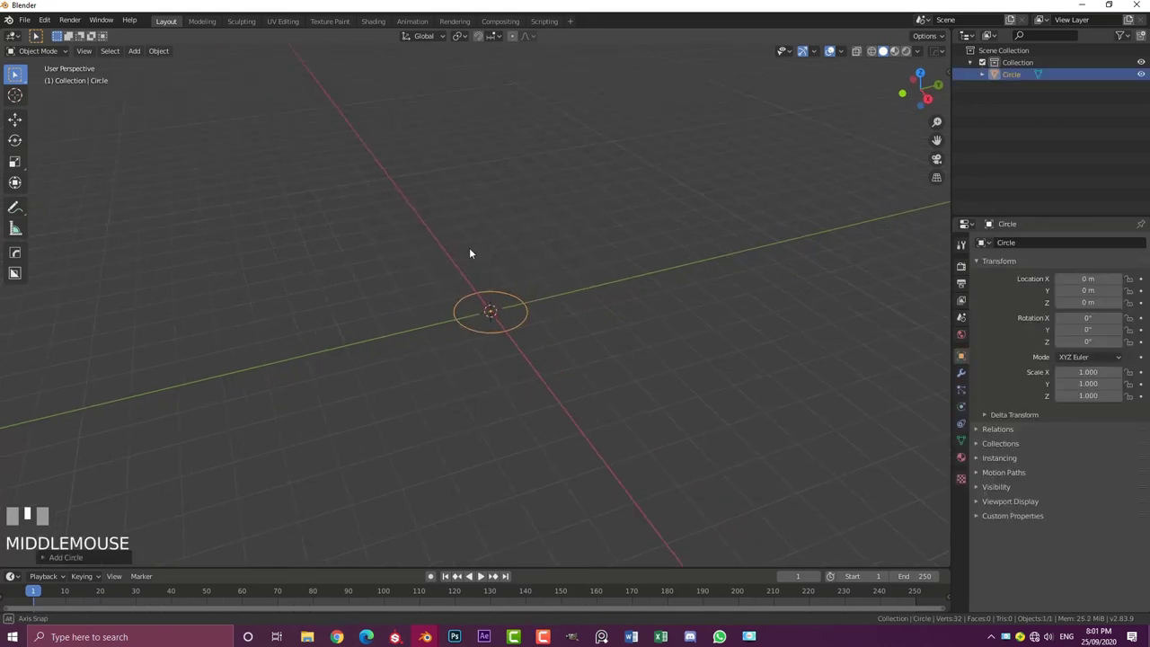
scroll(518, 351, up, 3)
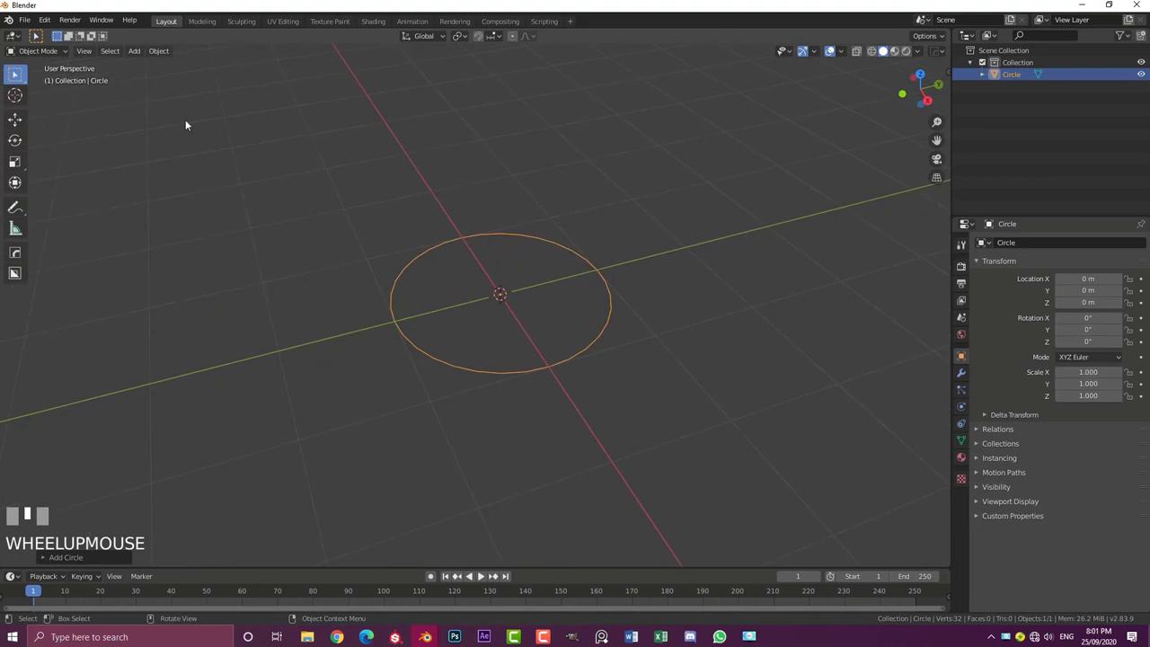
Extrude the circle's edge inward by scaling it down to form a flat ring
key(Tab)
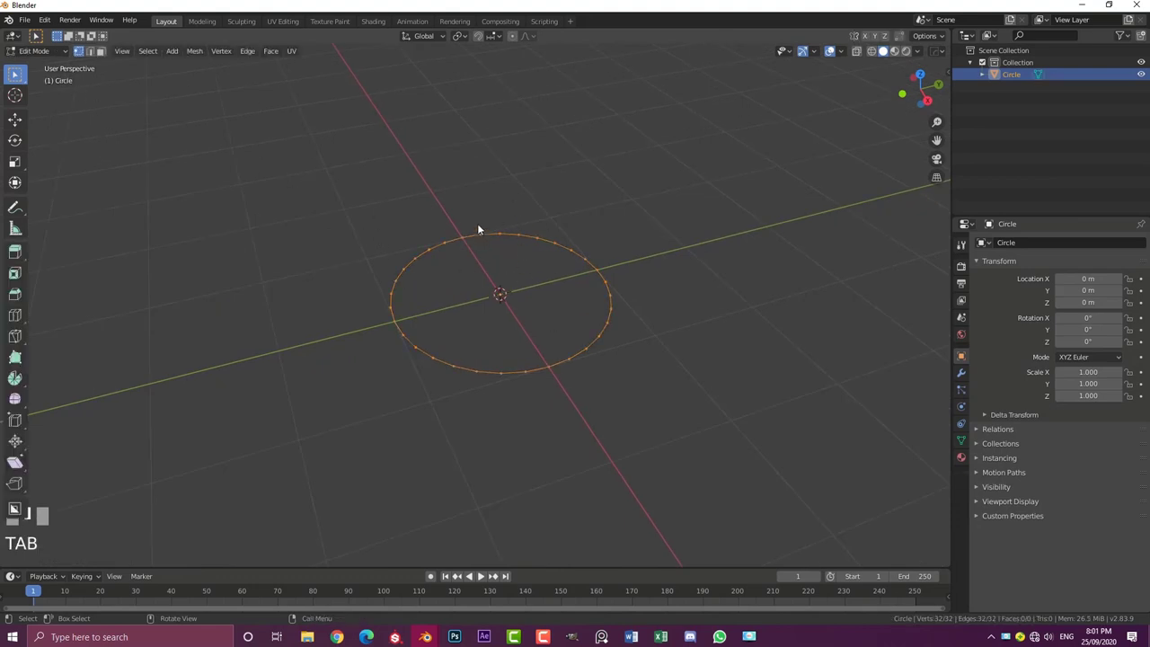
key(g)
right_click(554, 347)
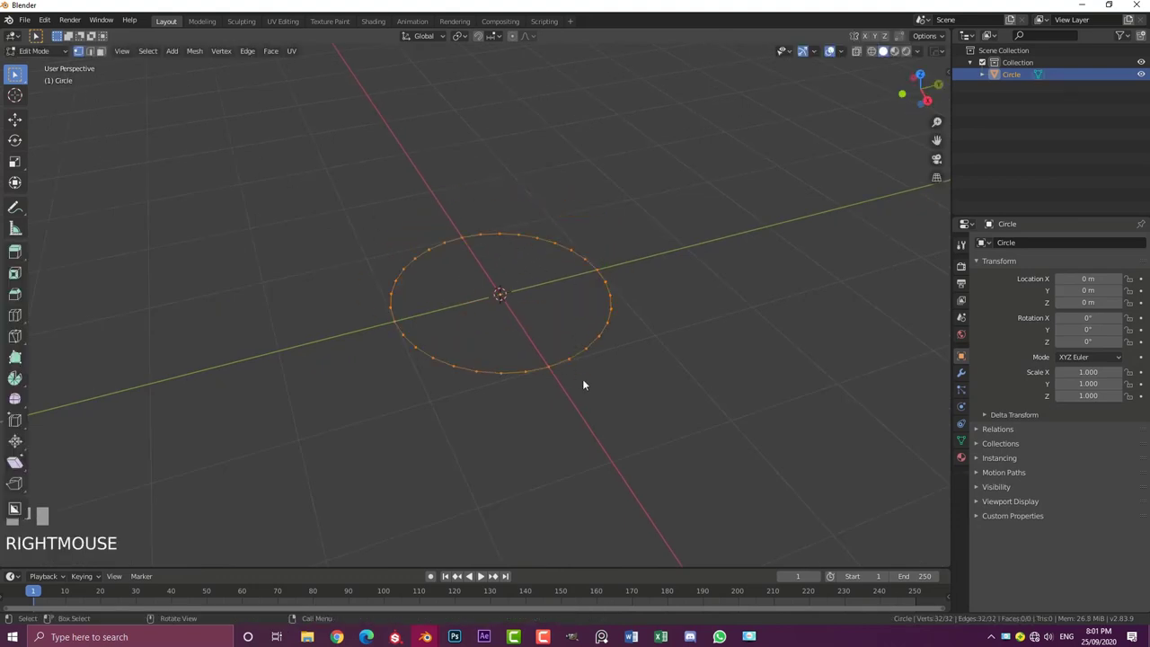
key(e)
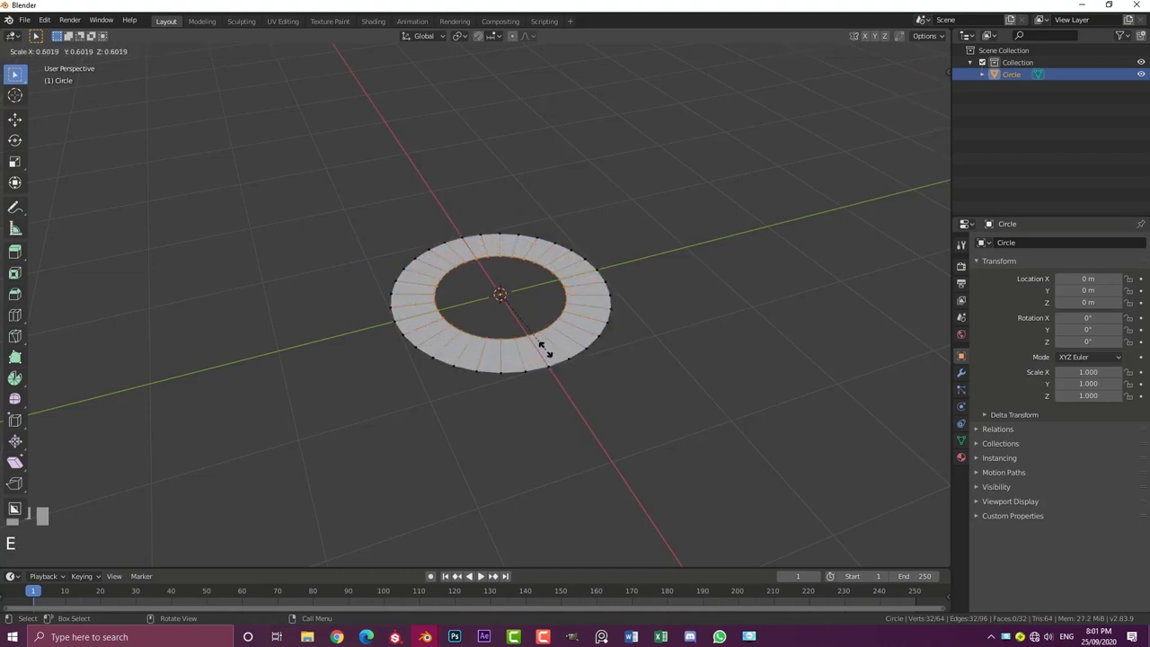
click(554, 360)
Extrude the ring's outer edge loop a short distance up along Z to form a low rim
key(alt+a)
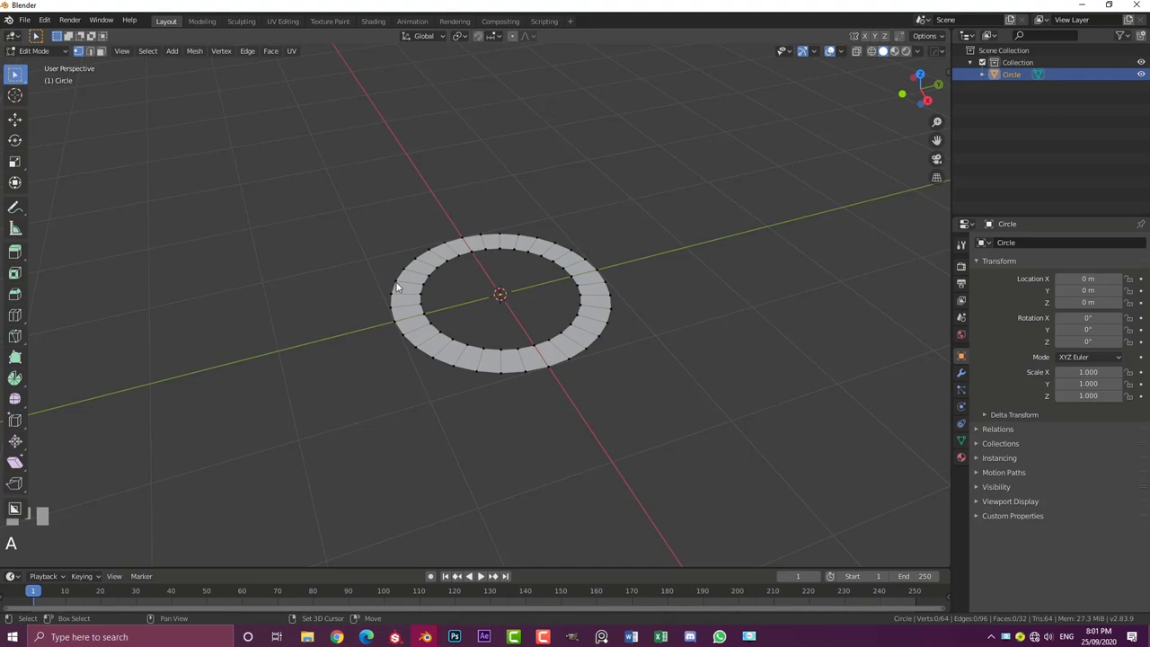
key(alt)
alt+shift+click(391, 292)
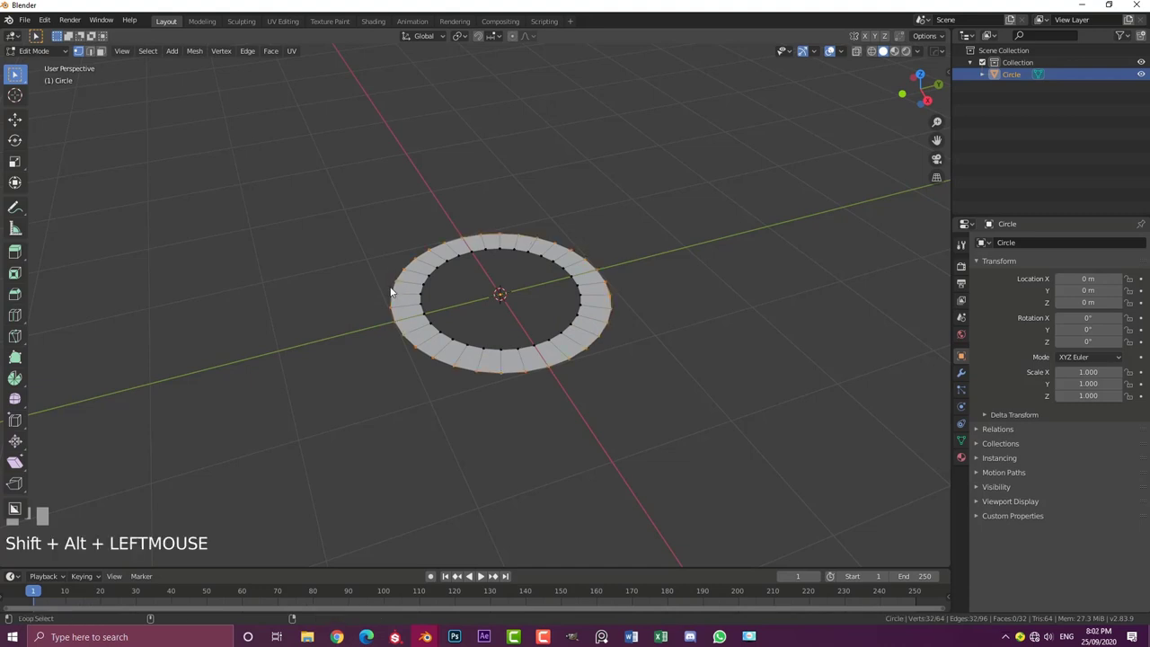
key(e)
key(Escape)
scroll(511, 322, up, 2)
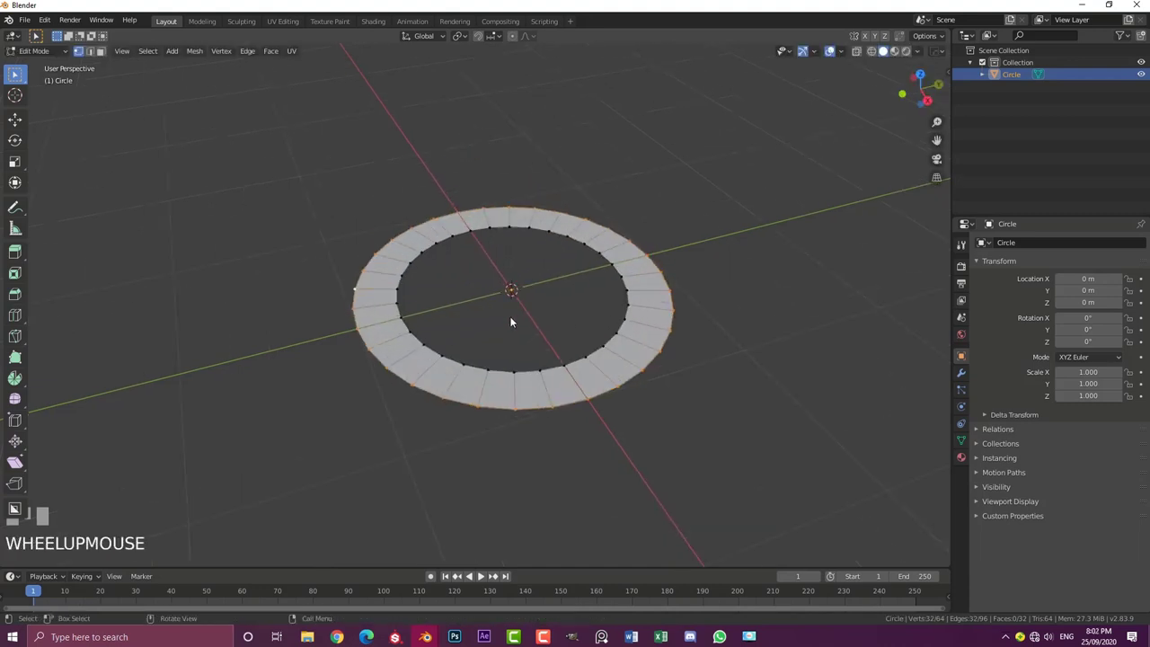
middle_drag(511, 333, 516, 301)
key(e)
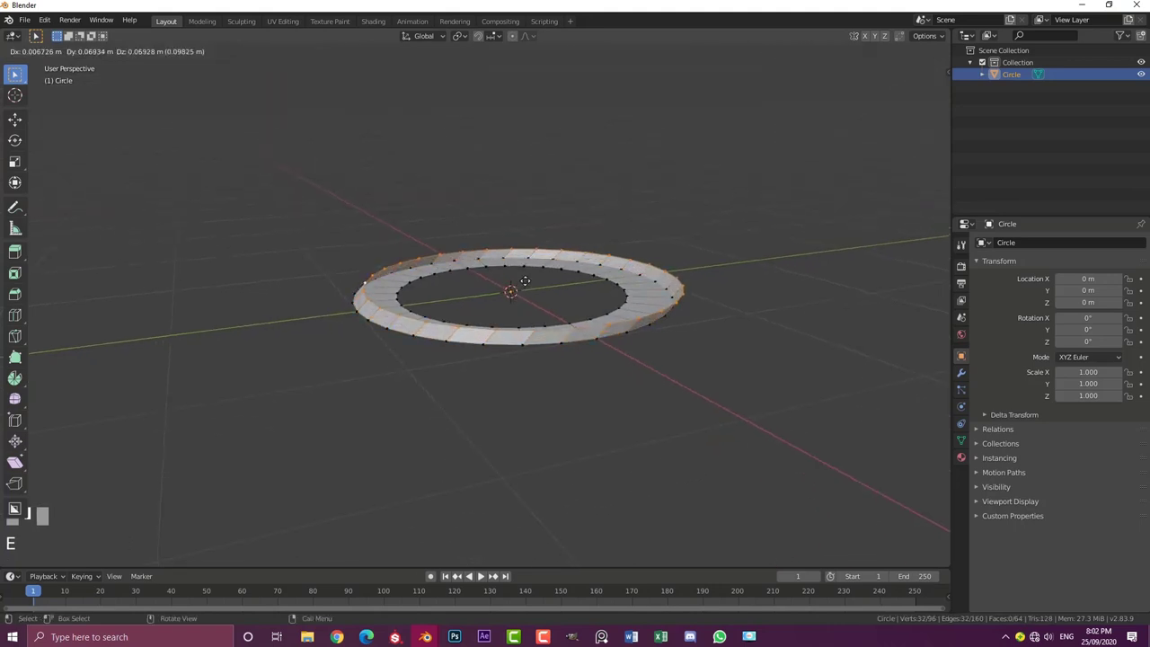
key(z)
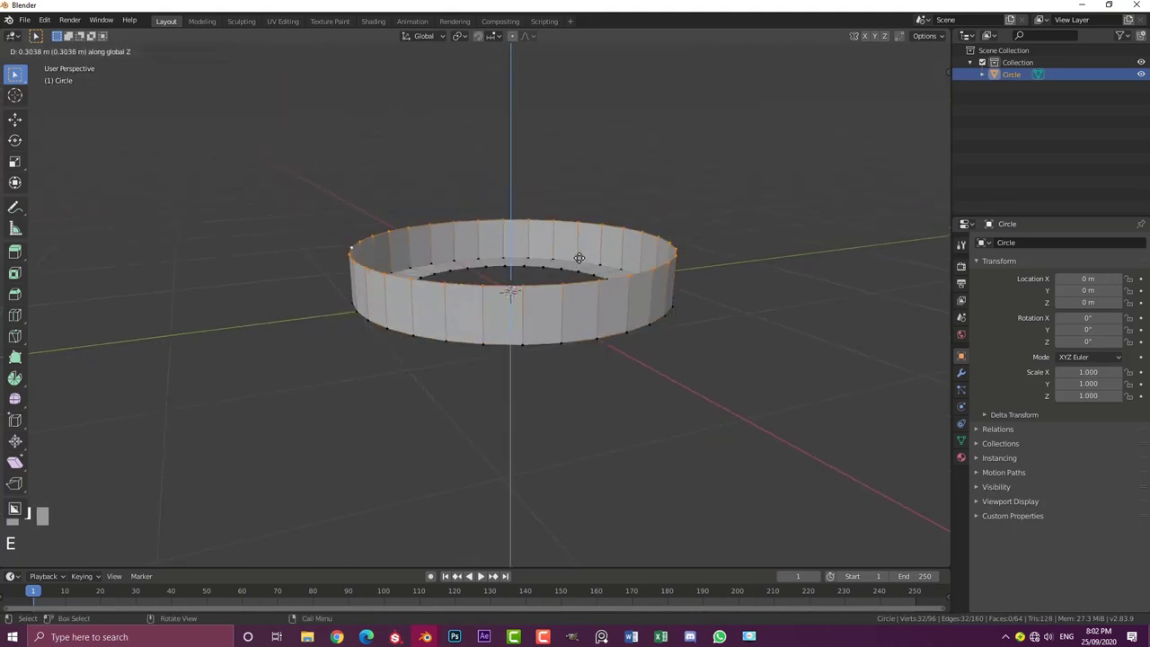
click(581, 282)
Extrude the rim's upper edge inward and scale it down to a small central opening, covering the disc
middle_drag(580, 282, 623, 266)
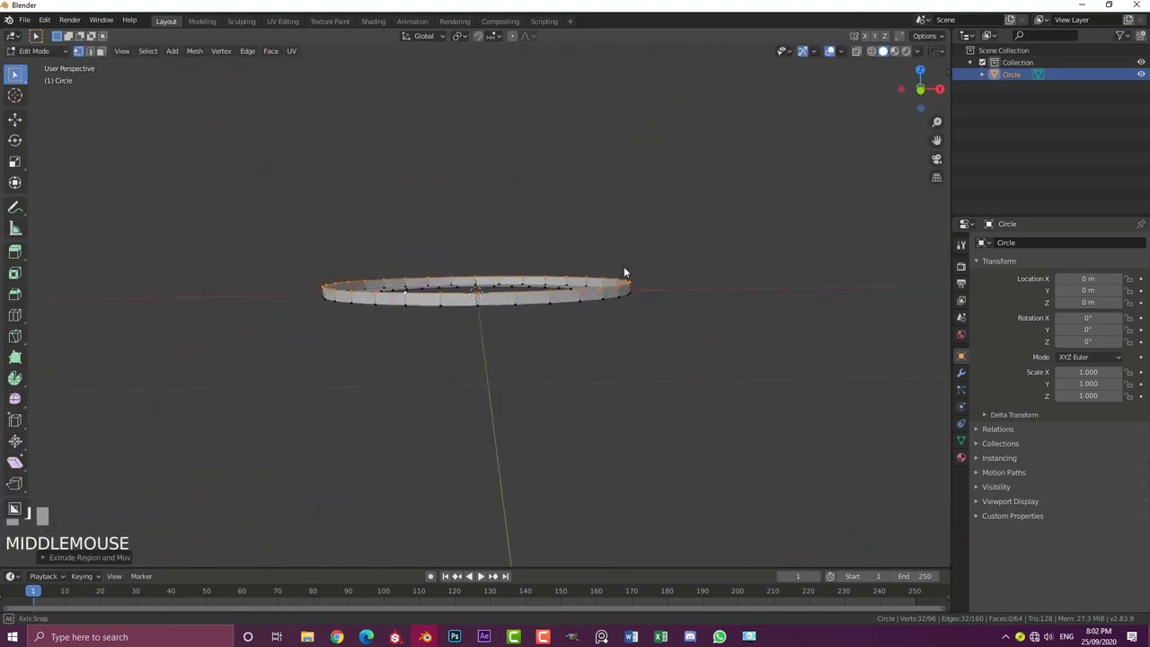
scroll(647, 335, up, 3)
key(e)
key(s)
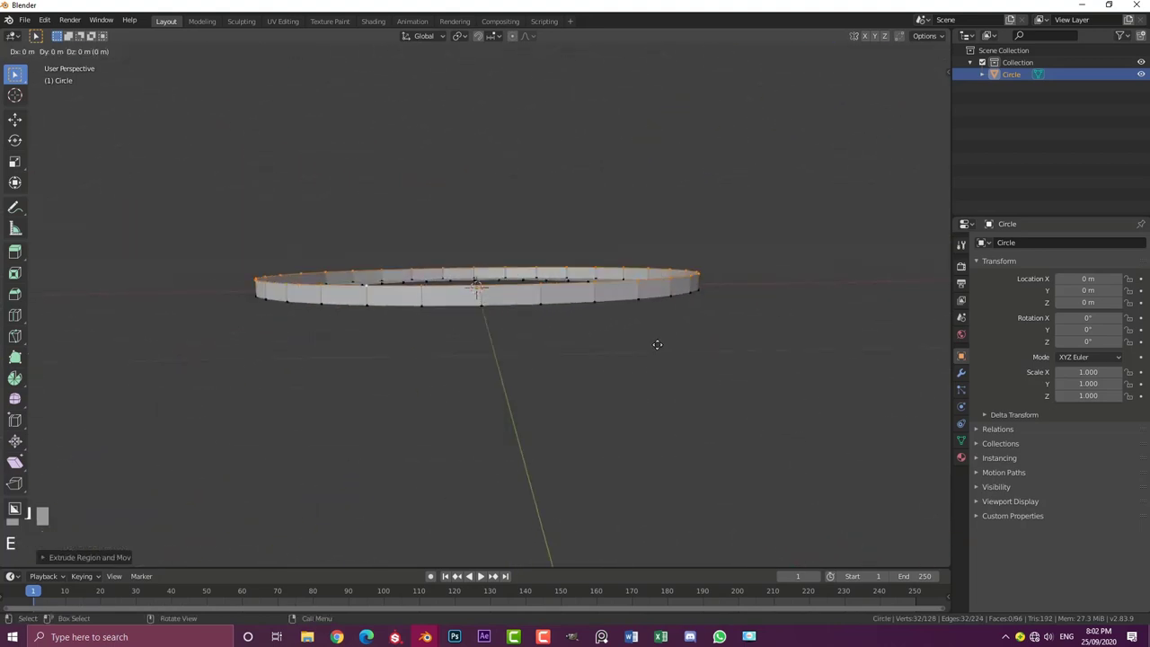
click(514, 289)
middle_drag(514, 290, 490, 315)
key(s)
click(627, 332)
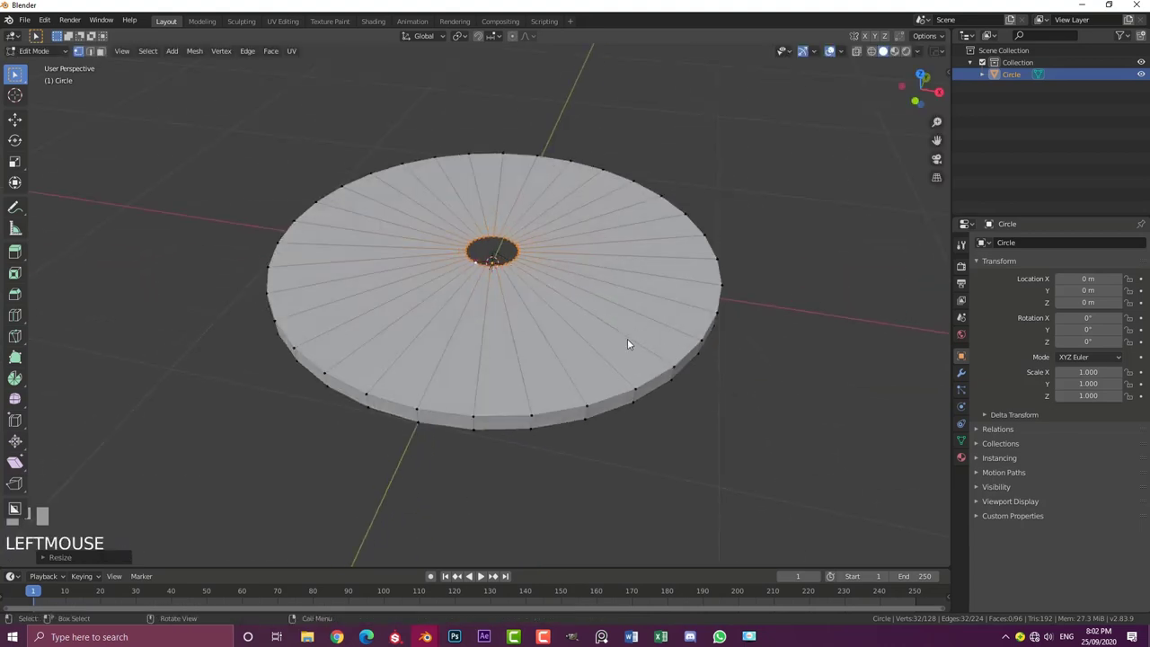
Raise the small central edge loop about 0.21 m along Z to make the top conical
key(KP_1)
shift+middle_drag(629, 337, 580, 336)
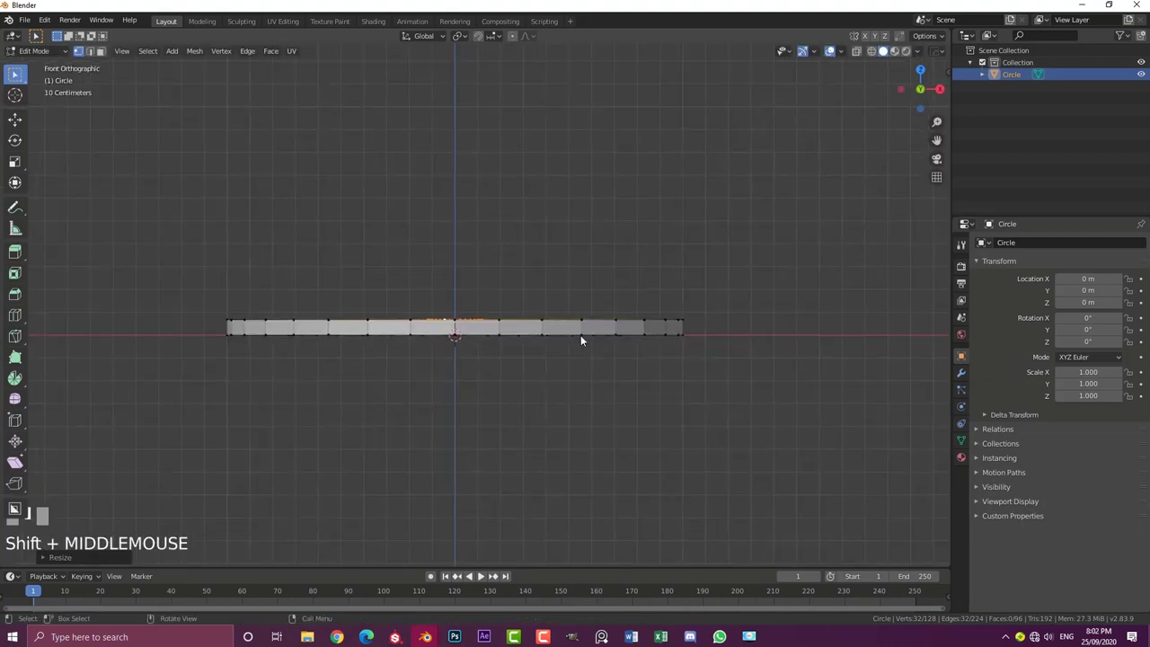
key(g)
key(z)
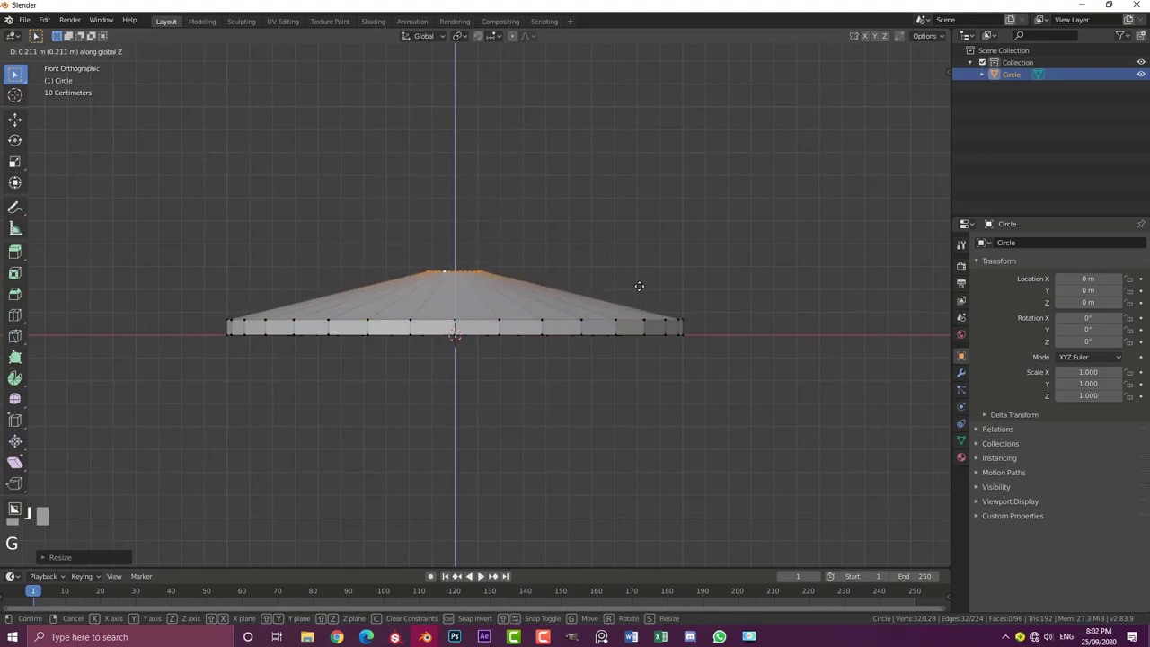
click(642, 288)
Add one centred loop cut around the sloped faces between the central opening and the outer rim
middle_drag(641, 287, 423, 314)
key(alt+a)
scroll(403, 309, up, 3)
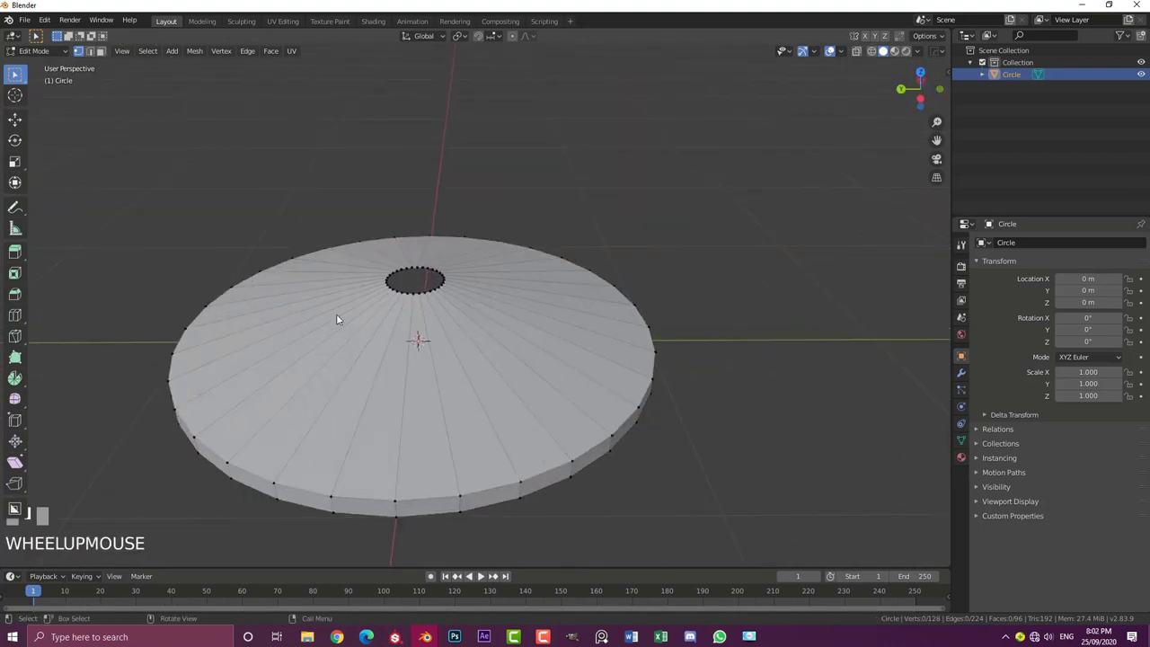
key(ctrl+r)
click(318, 337)
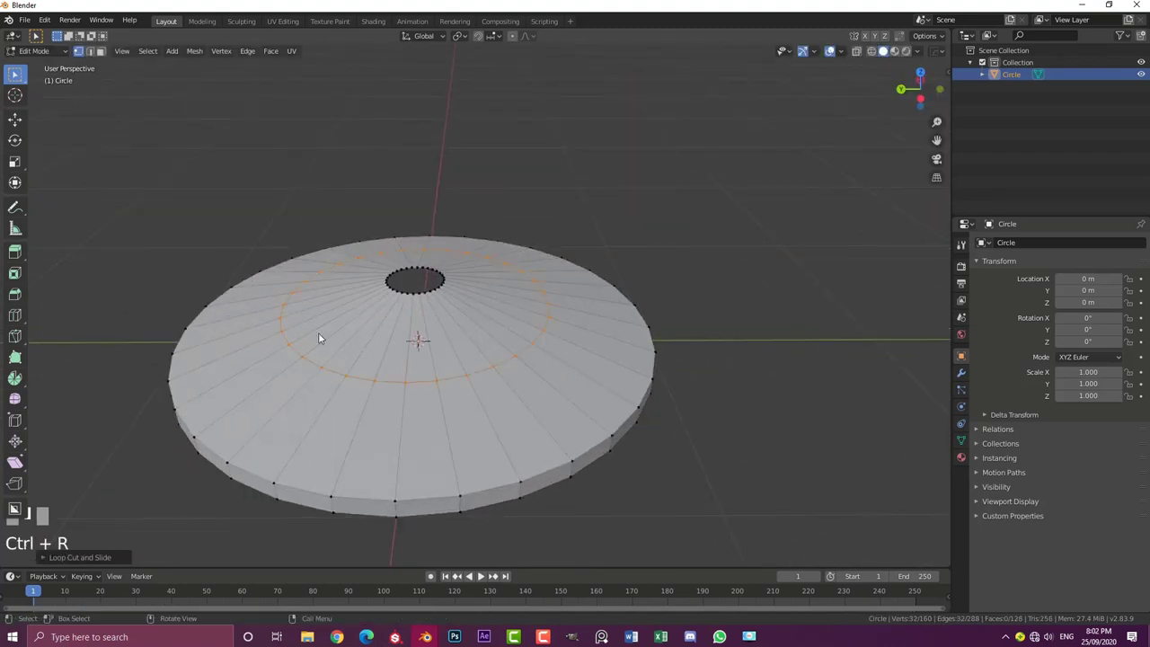
right_click(318, 336)
Push the new edge loop slightly outward along its normals with Shrink/Fatten to round the slope
scroll(318, 336, down, 3)
middle_drag(318, 336, 425, 360)
scroll(425, 359, up, 3)
scroll(476, 406, up, 1)
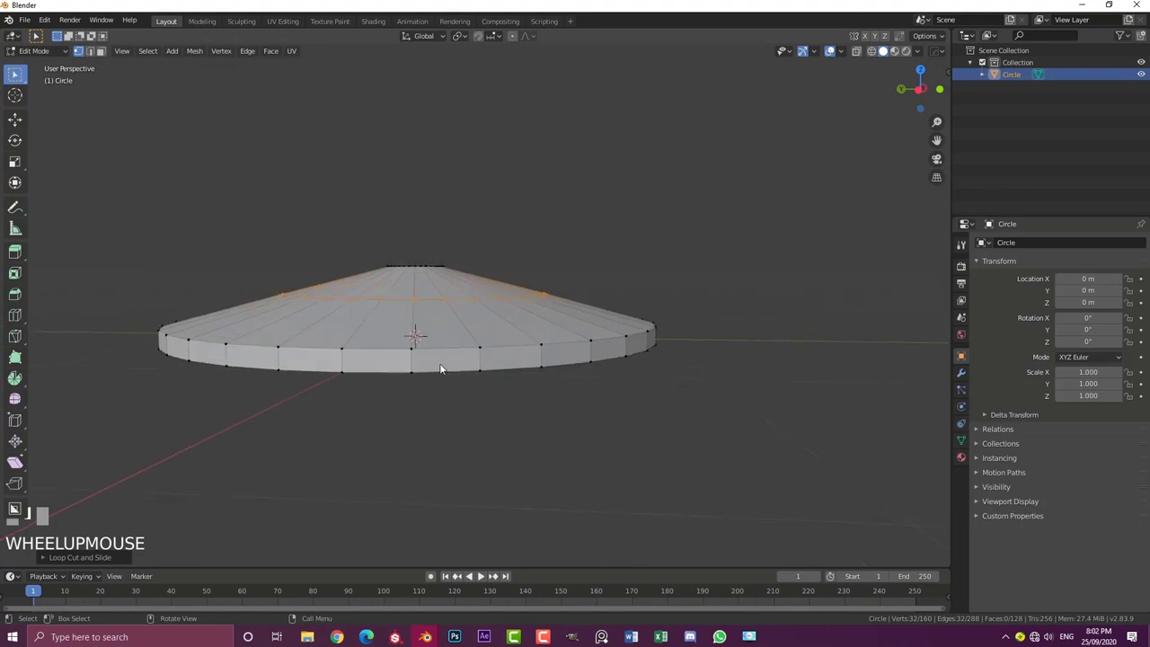
key(alt+s)
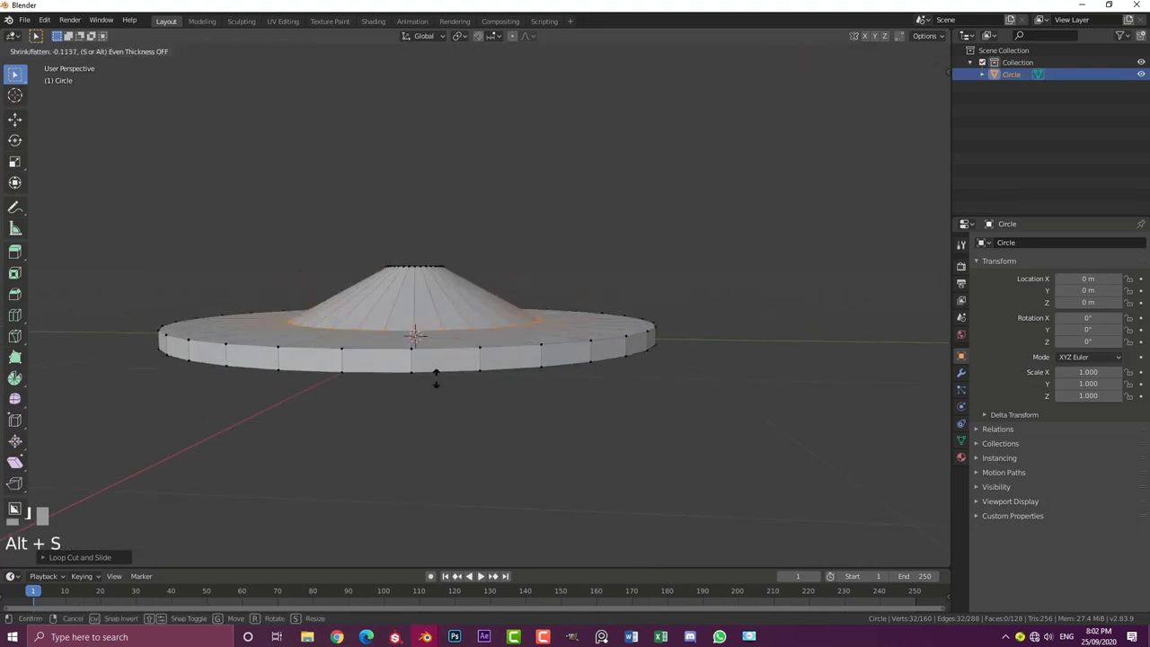
click(367, 225)
middle_drag(368, 225, 443, 284)
Add a Subdivision Surface modifier to the lamp base and shade the object smooth
key(Tab)
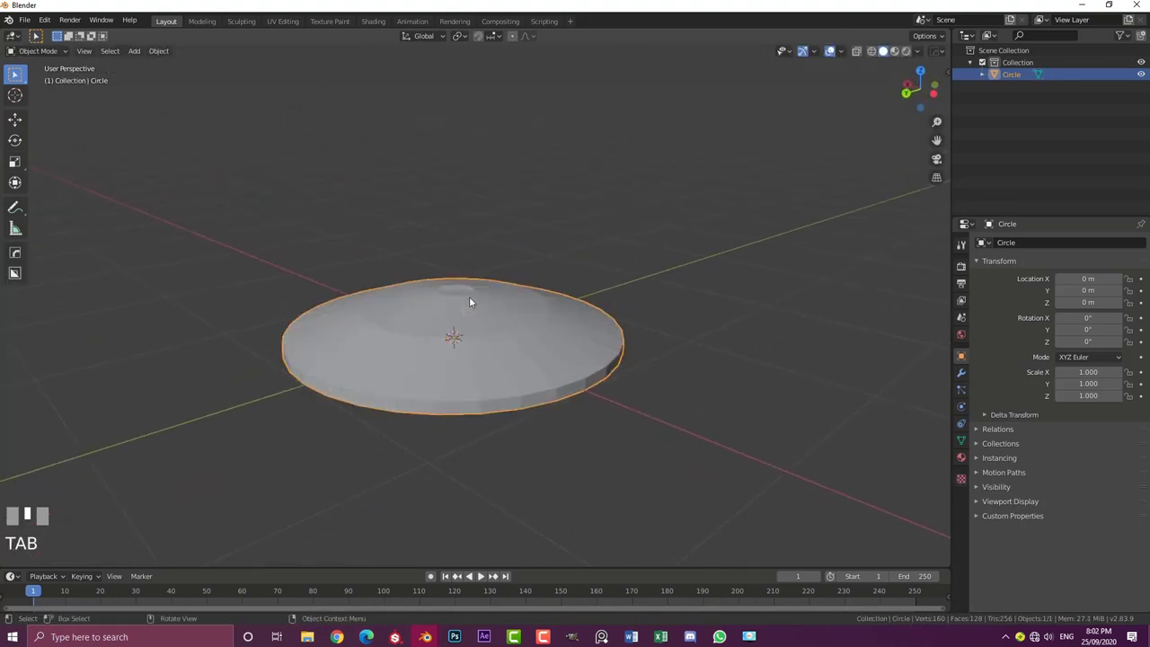
click(960, 373)
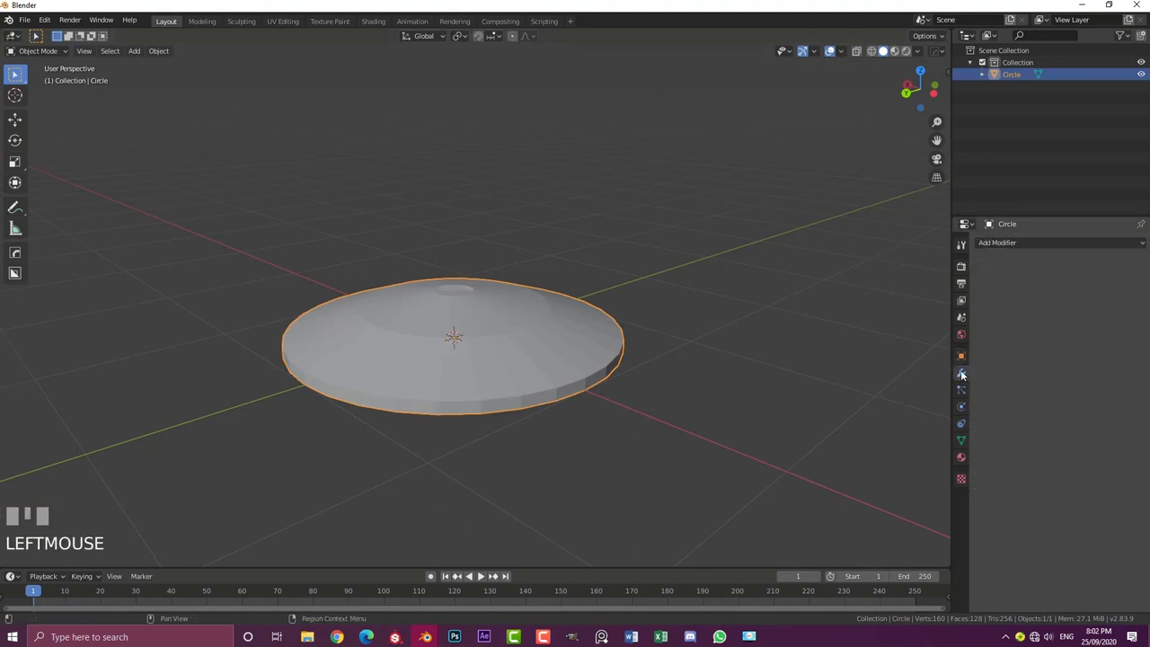
click(1020, 241)
click(934, 443)
middle_drag(493, 265, 264, 108)
click(160, 51)
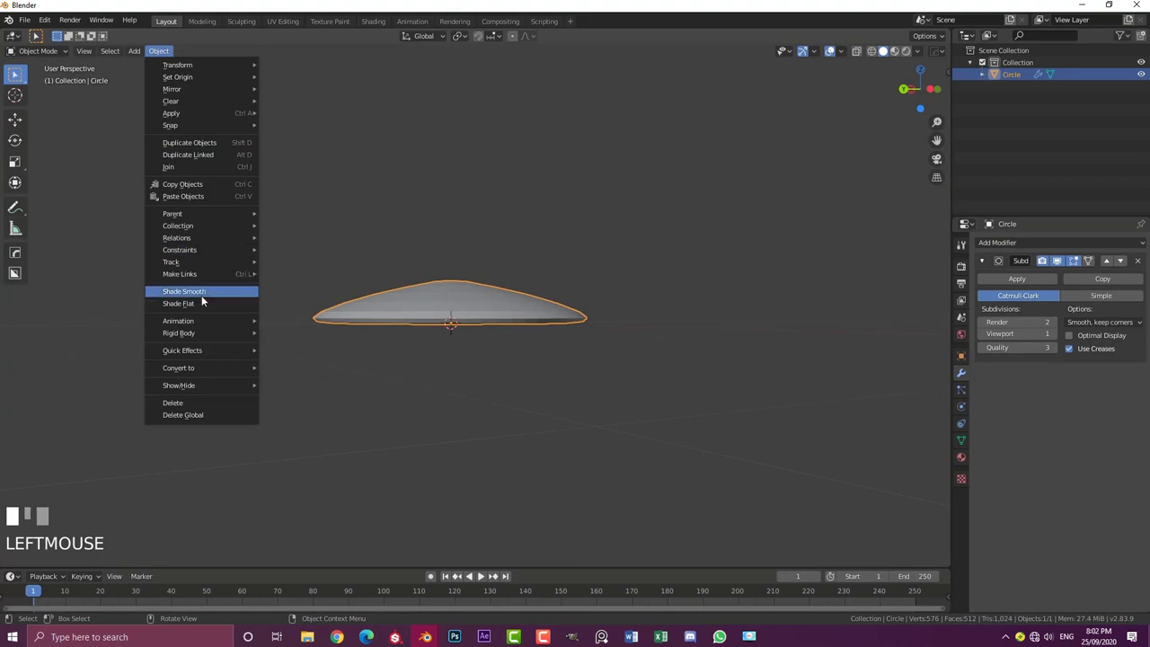
click(201, 297)
Add another loop cut on the lamp base midway between the middle edge loop and the outer rim
scroll(413, 331, up, 2)
mouse_move(406, 267)
middle_down()
mouse_move(413, 330)
mouse_move(372, 254)
mouse_move(389, 296)
mouse_move(391, 272)
middle_up()
key(Tab)
scroll(390, 272, up, 3)
key(a)
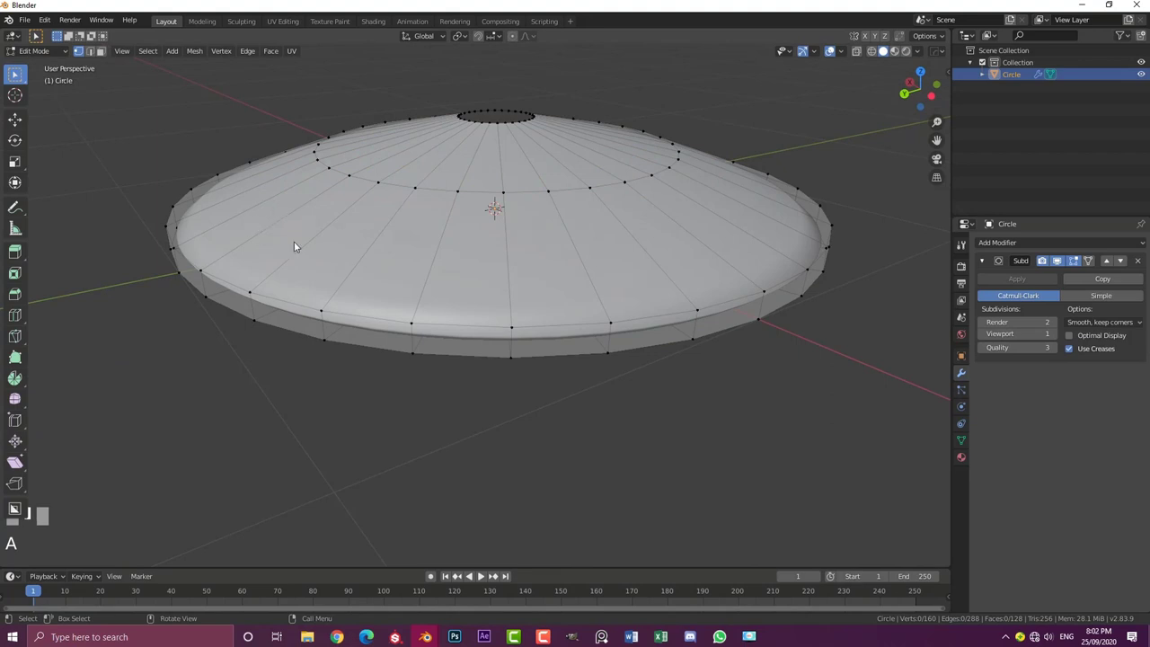
key(ctrl+r)
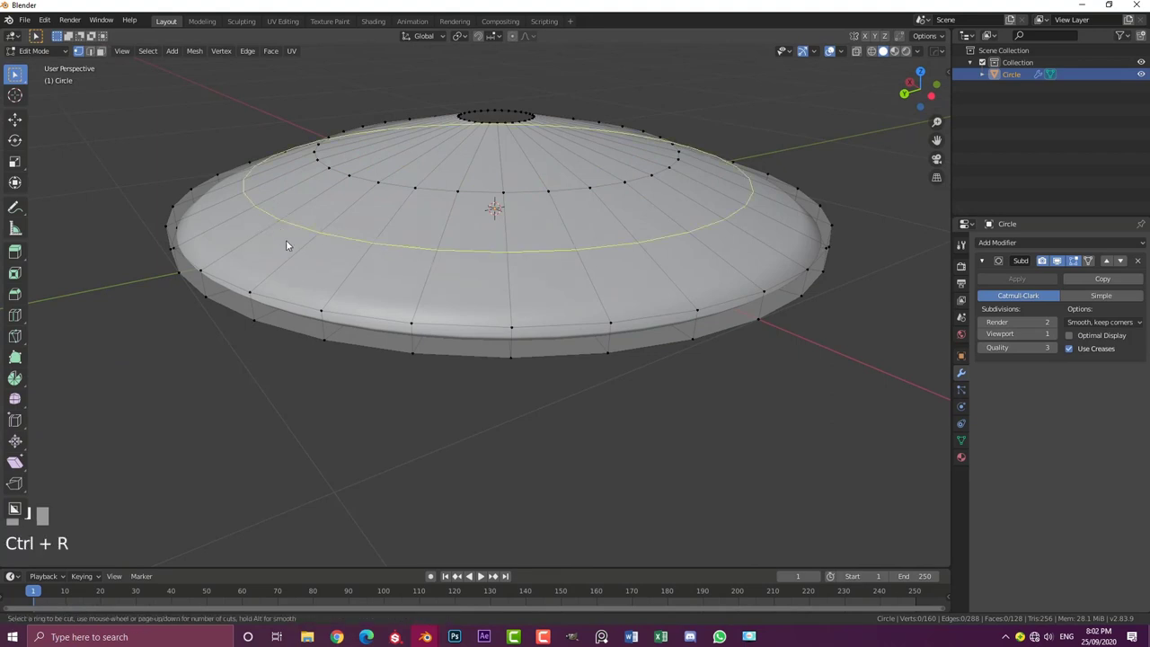
click(331, 234)
click(331, 234)
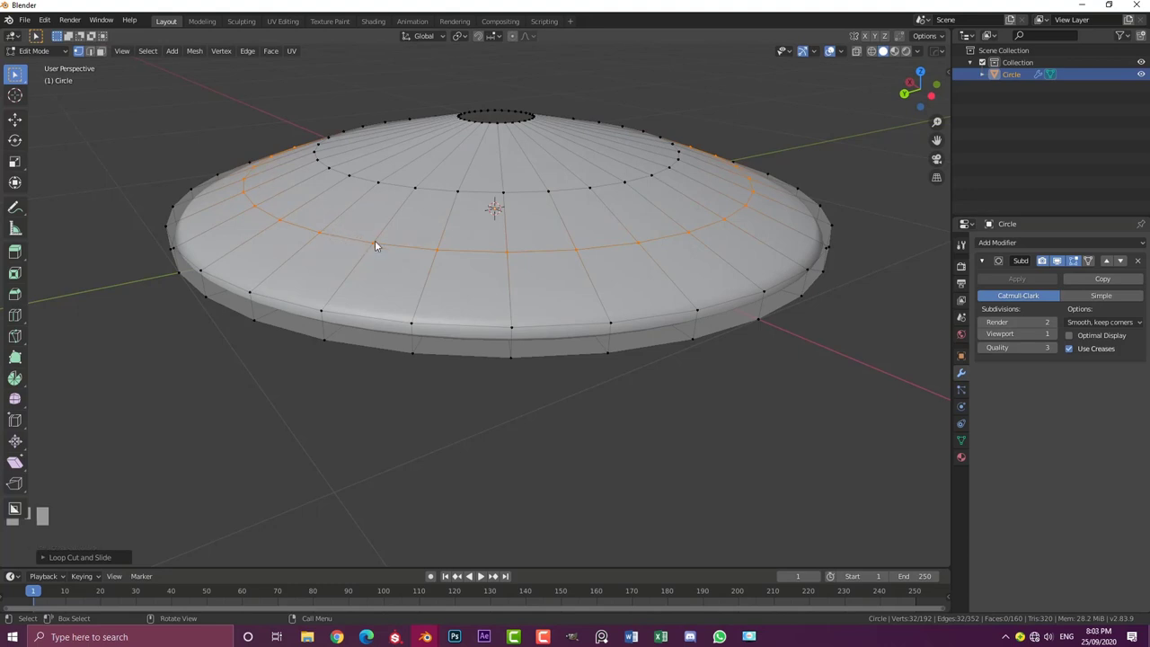
Edge-slide the new loop down the dome until it sits close to the outer rim
key(g)
key(g)
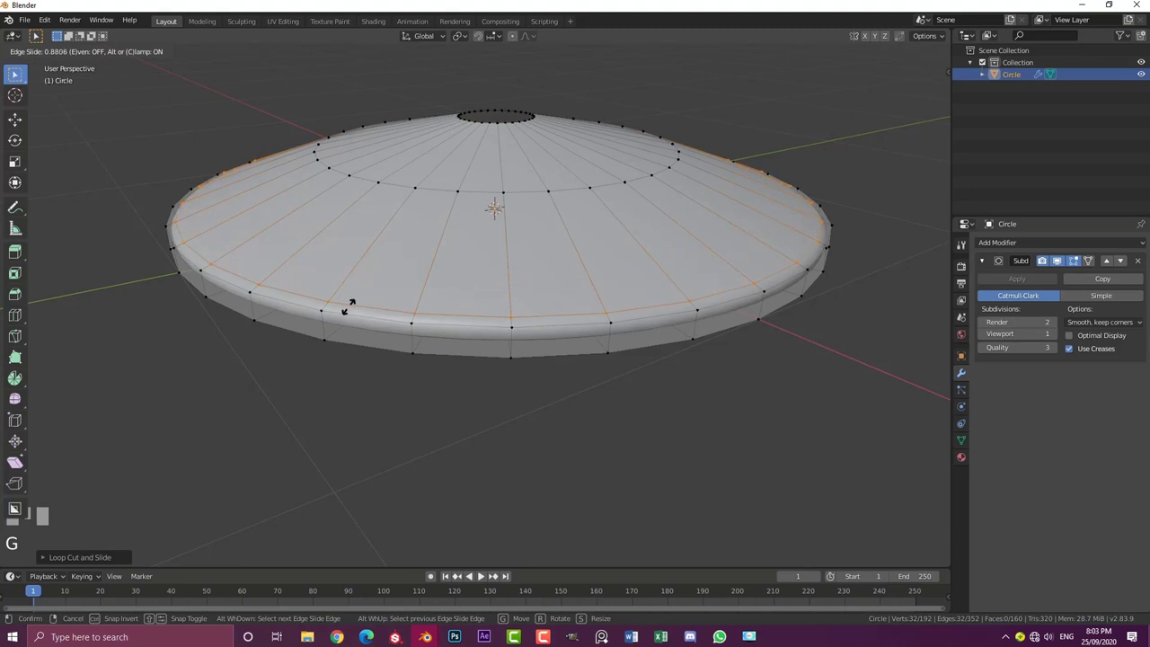
click(347, 308)
Add a loop cut on the base's underside ring, slide it close to the outer rim, and return to Object Mode
middle_drag(346, 308, 313, 185)
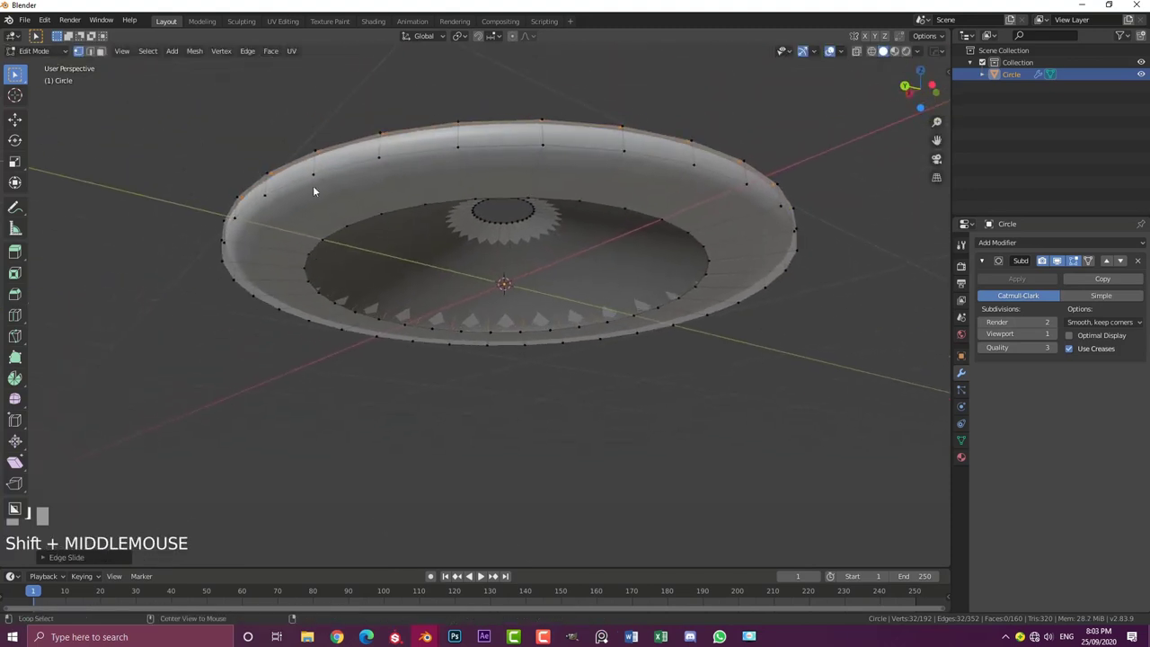
key(ctrl+r)
click(306, 212)
key(g)
key(g)
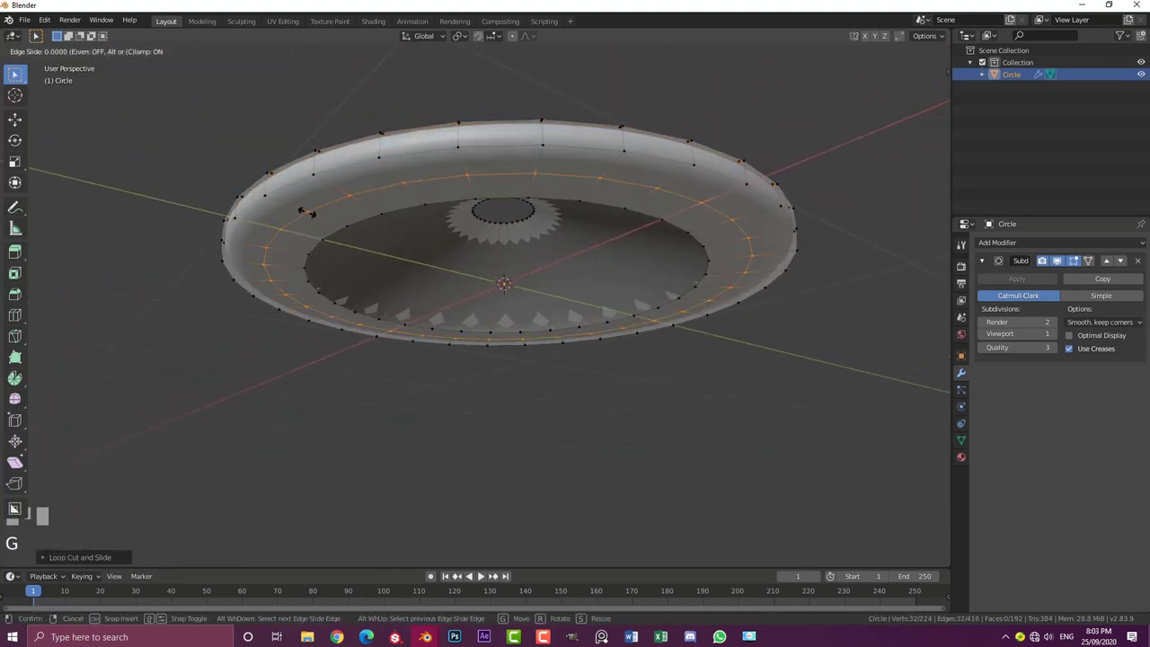
click(267, 217)
key(Tab)
scroll(403, 216, down, 5)
middle_drag(403, 216, 460, 326)
scroll(488, 316, up, 2)
scroll(398, 342, down, 4)
scroll(463, 310, up, 3)
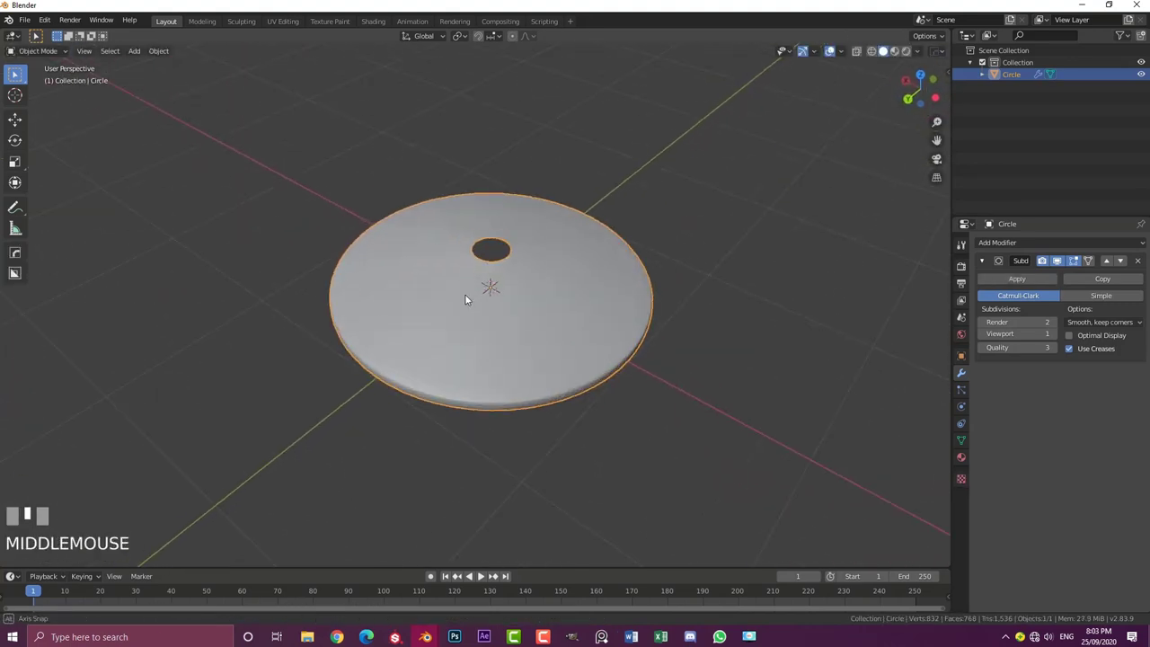
Add a mesh cylinder and scale it down to roughly the width of the base's central opening
key(shift+a)
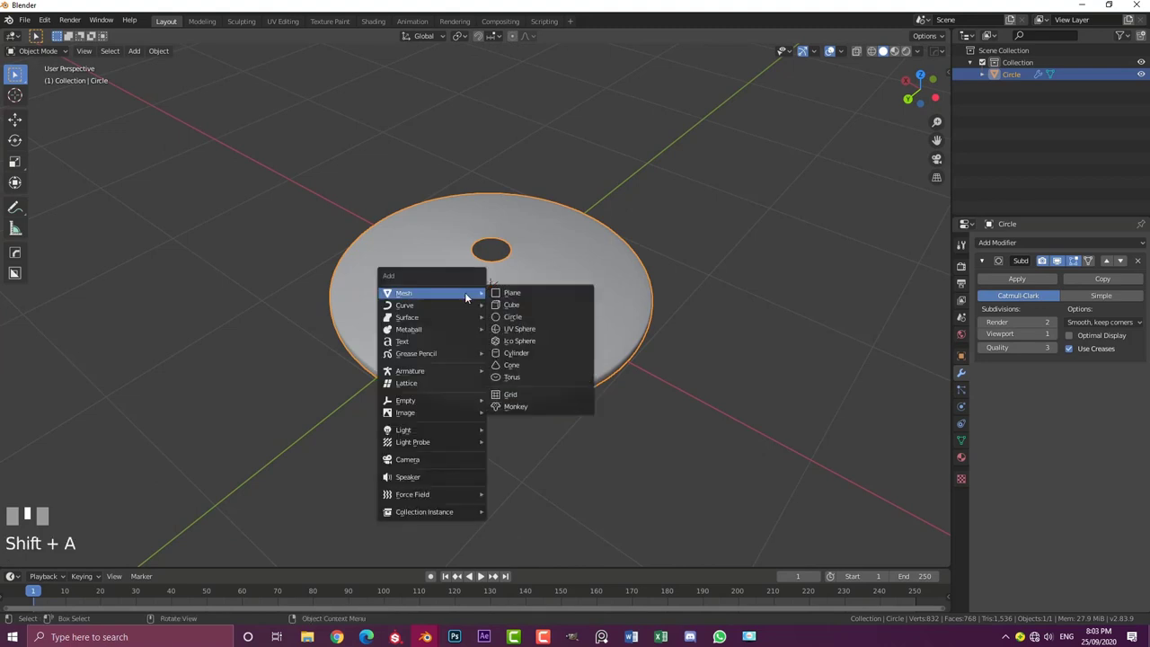
click(547, 352)
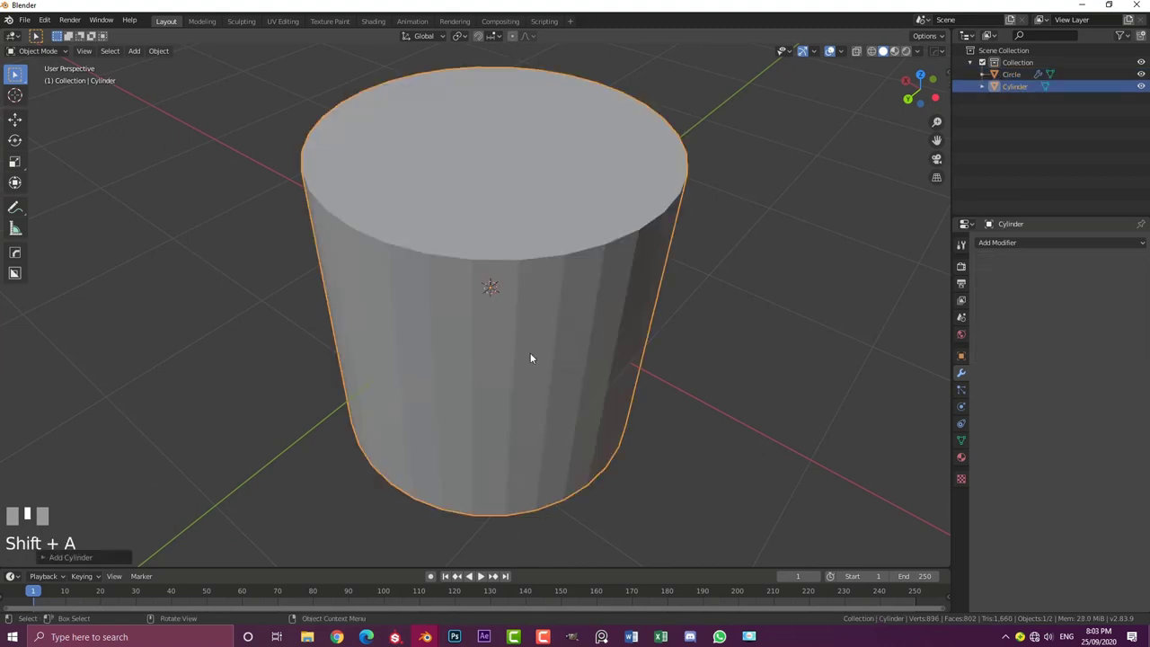
scroll(464, 314, down, 1)
scroll(471, 278, up, 3)
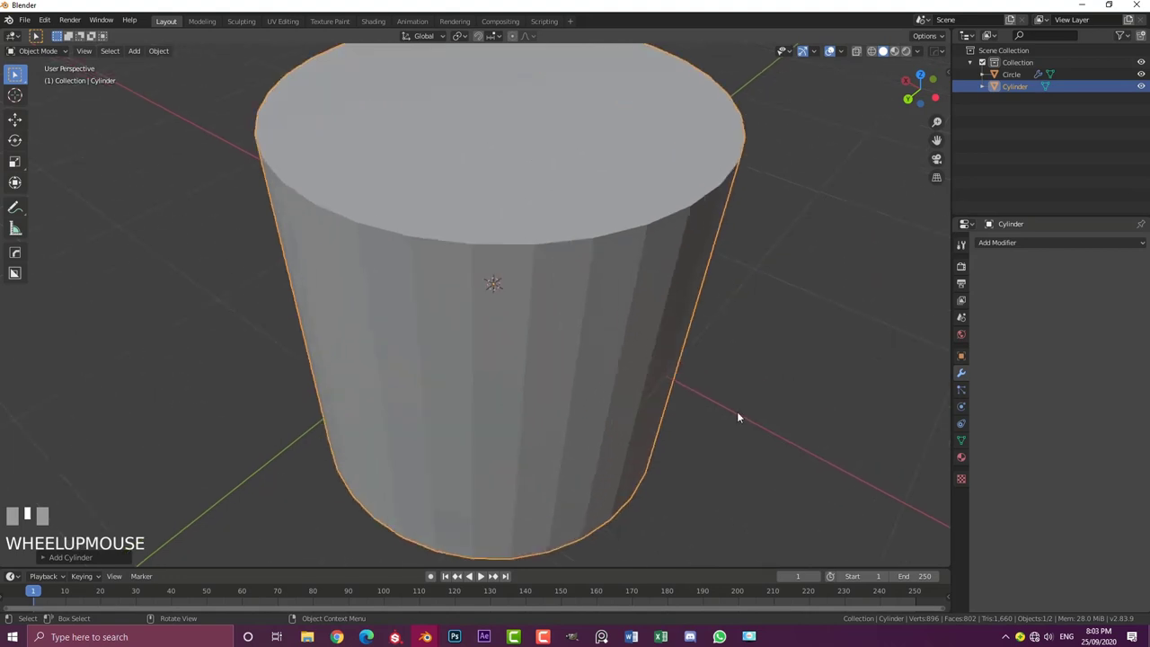
key(s)
click(538, 316)
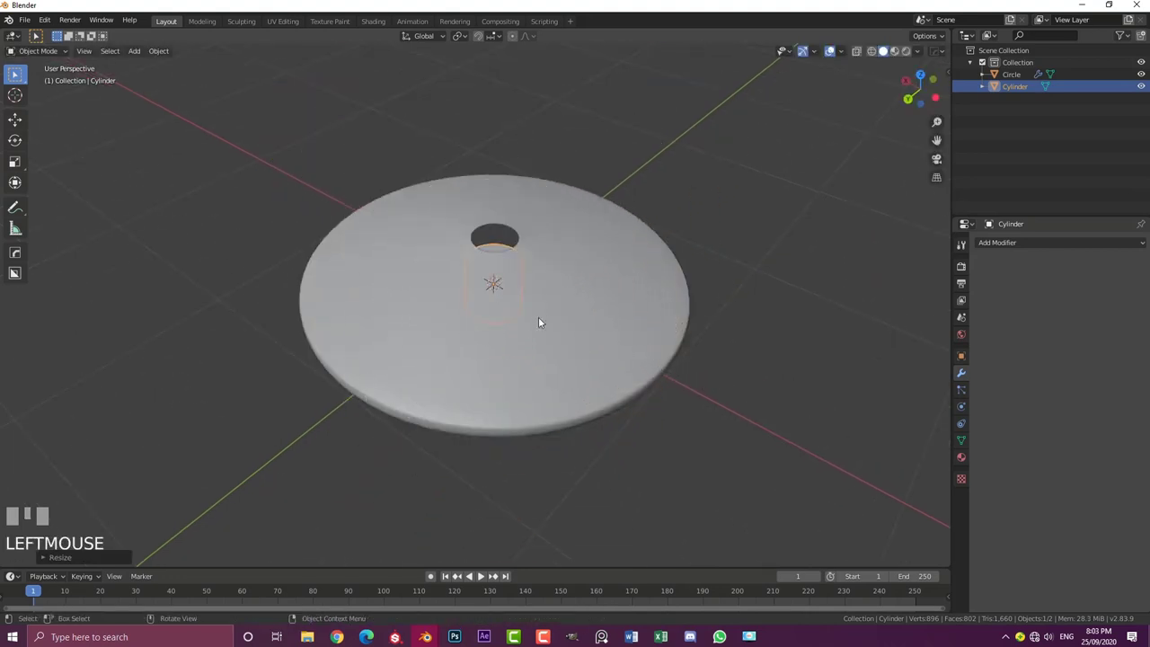
Fine-tune the cylinder's scale to the base's flat top and raise it about 0.3 m along Z through the opening
middle_drag(538, 316, 586, 259)
key(KP_1)
scroll(507, 265, up, 4)
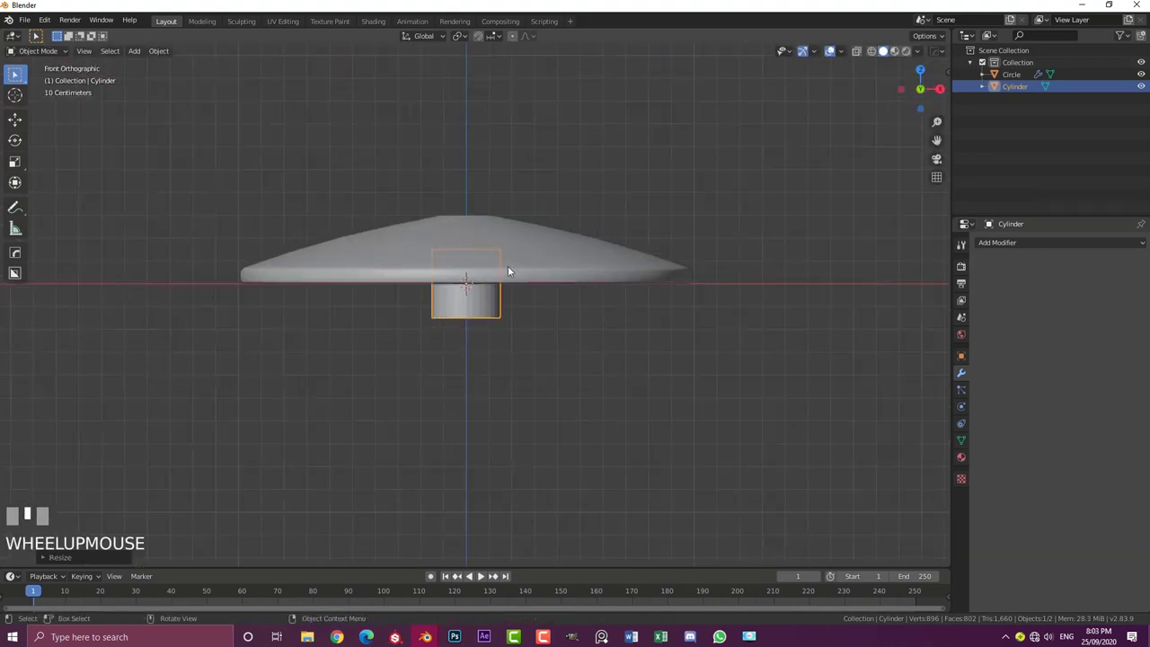
scroll(585, 390, down, 4)
key(s)
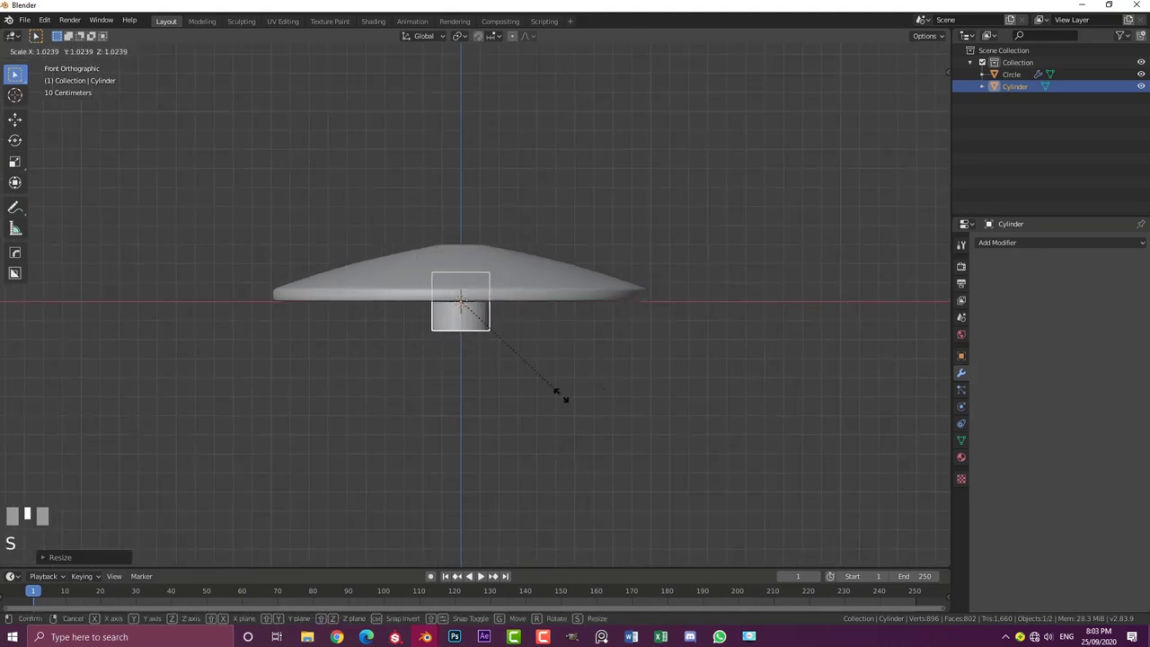
click(508, 347)
scroll(505, 350, up, 3)
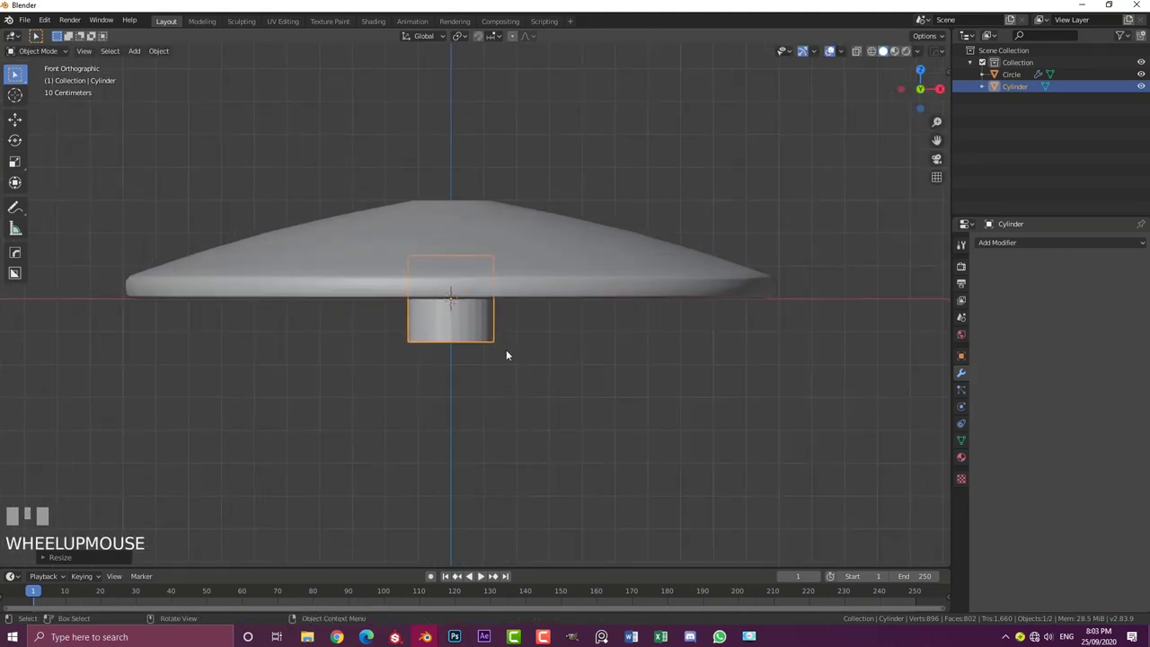
key(g)
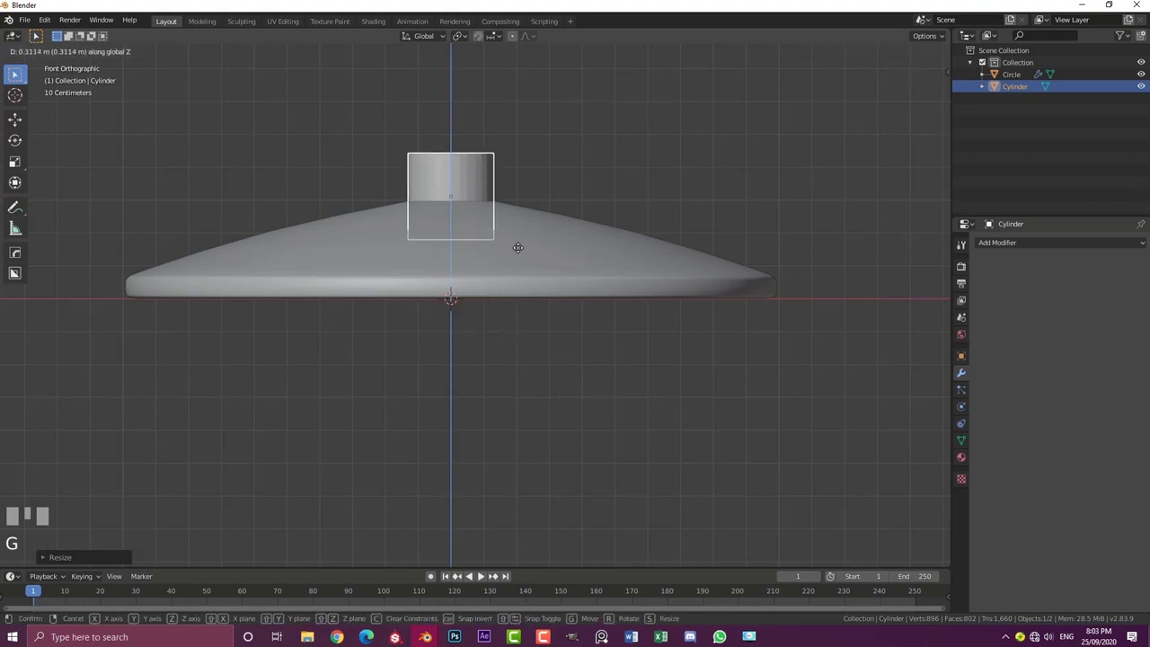
click(517, 252)
Shade the cylinder smooth and add an Edge Split modifier to it
middle_drag(516, 251, 426, 248)
click(159, 51)
click(201, 290)
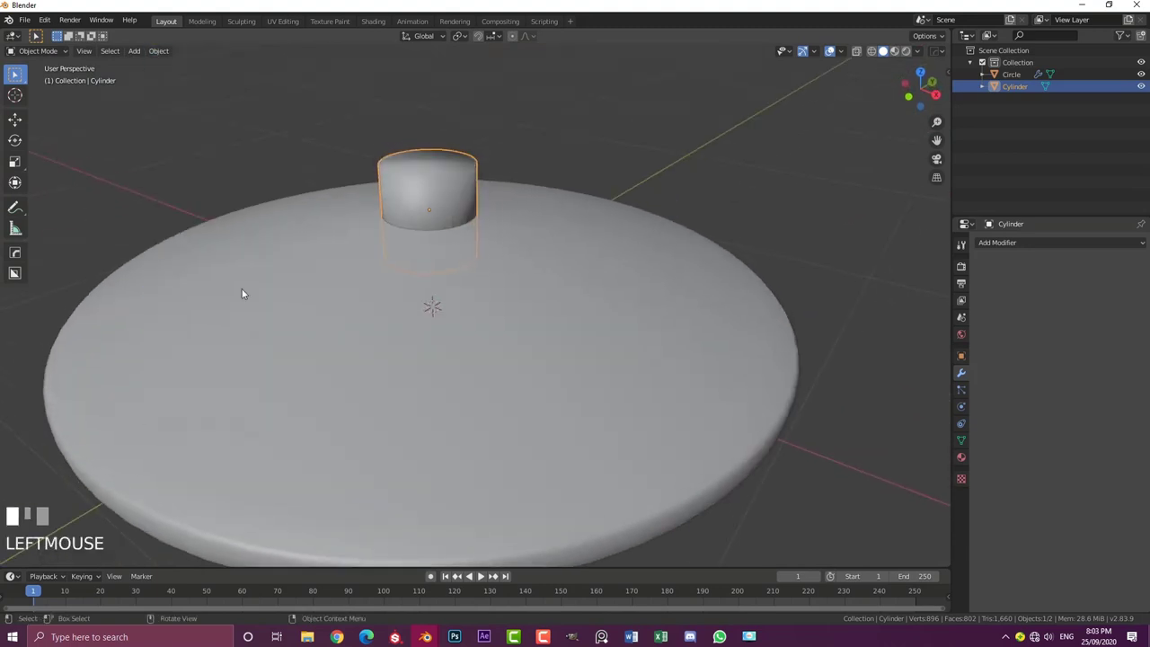
scroll(563, 227, down, 3)
click(1013, 241)
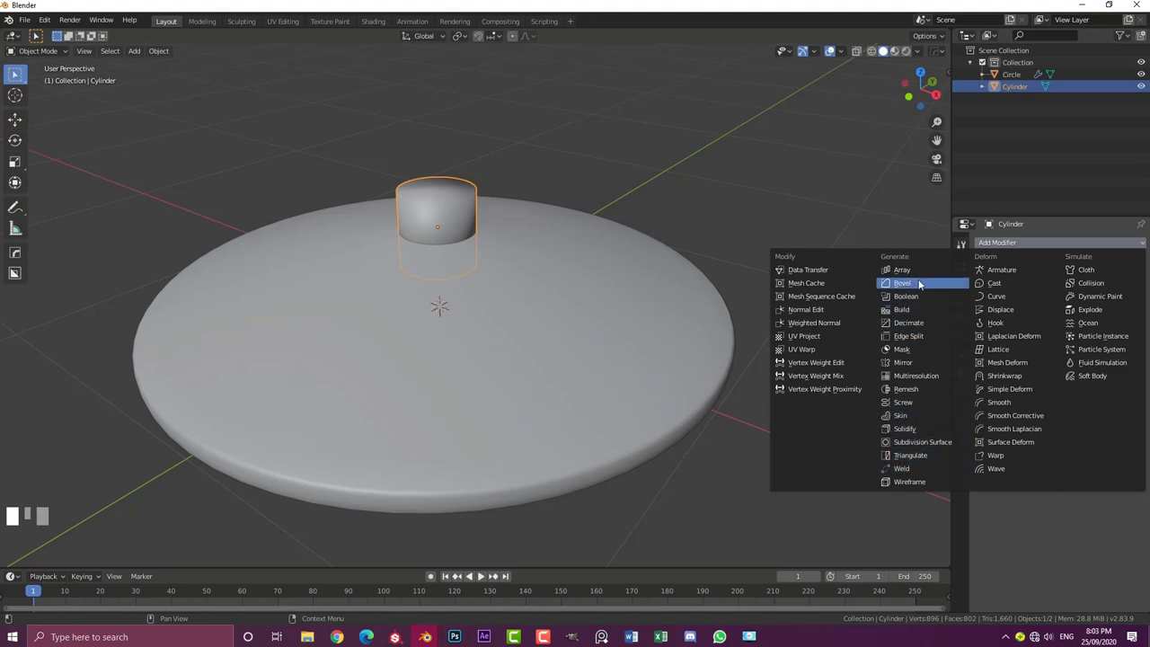
click(913, 334)
Bevel the cylinder's top edge loop with a narrow one-segment bevel
middle_drag(556, 261, 447, 259)
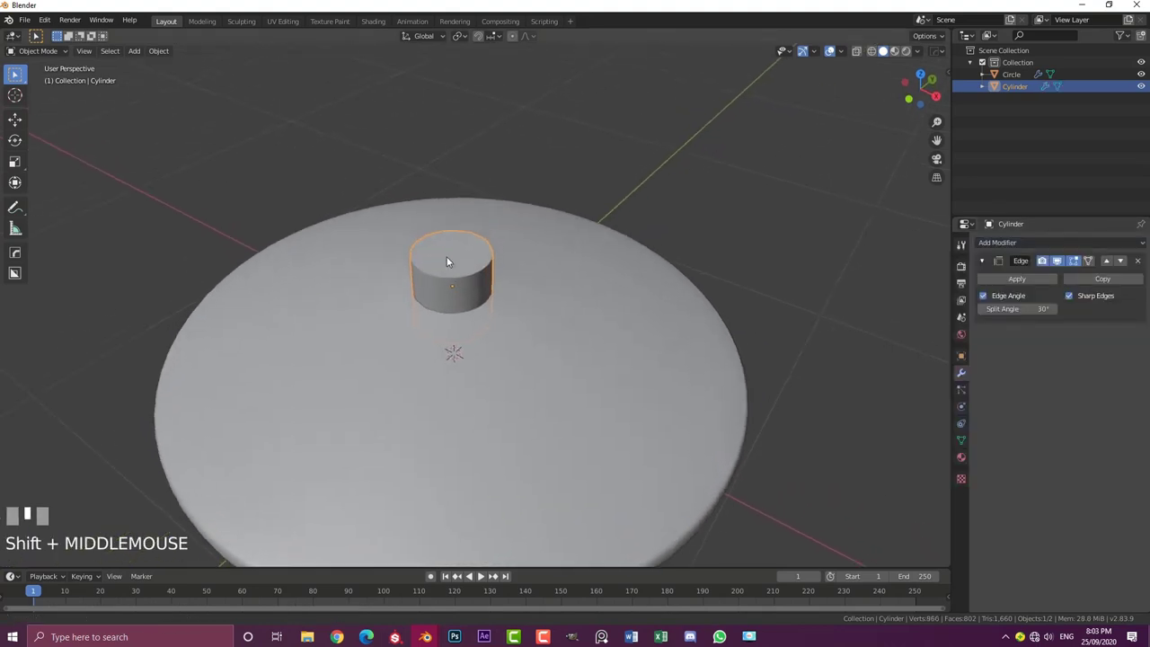
scroll(446, 261, up, 3)
key(Tab)
key(alt+a)
scroll(431, 255, up, 3)
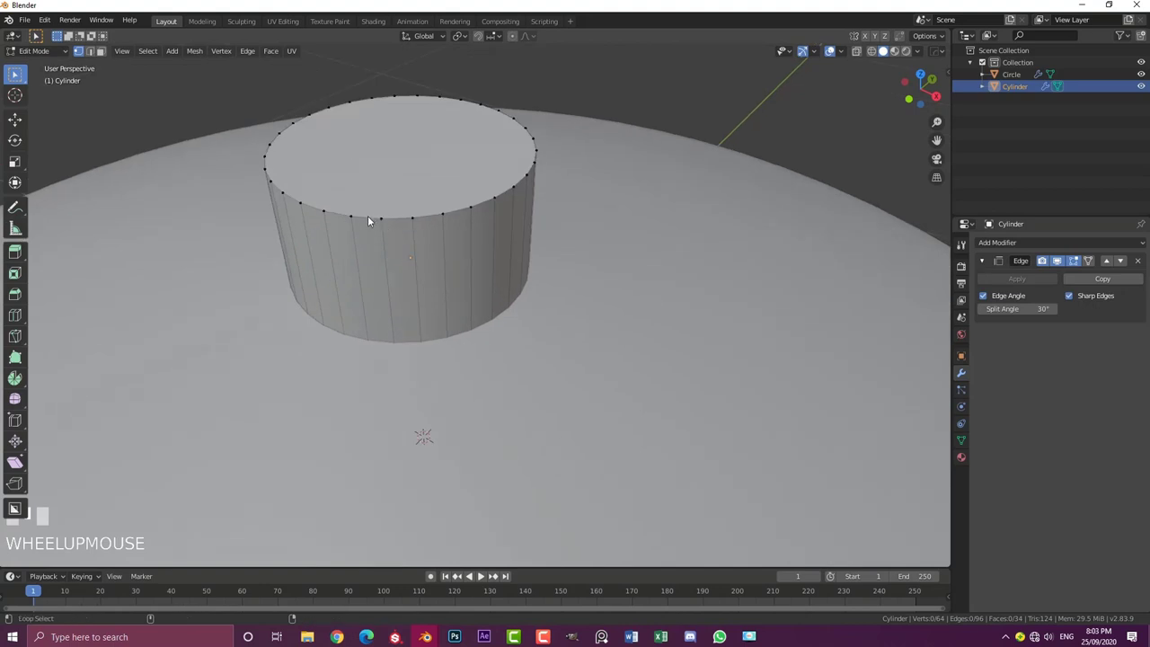
alt+shift+click(367, 215)
drag(340, 224, 383, 220)
right_click(383, 220)
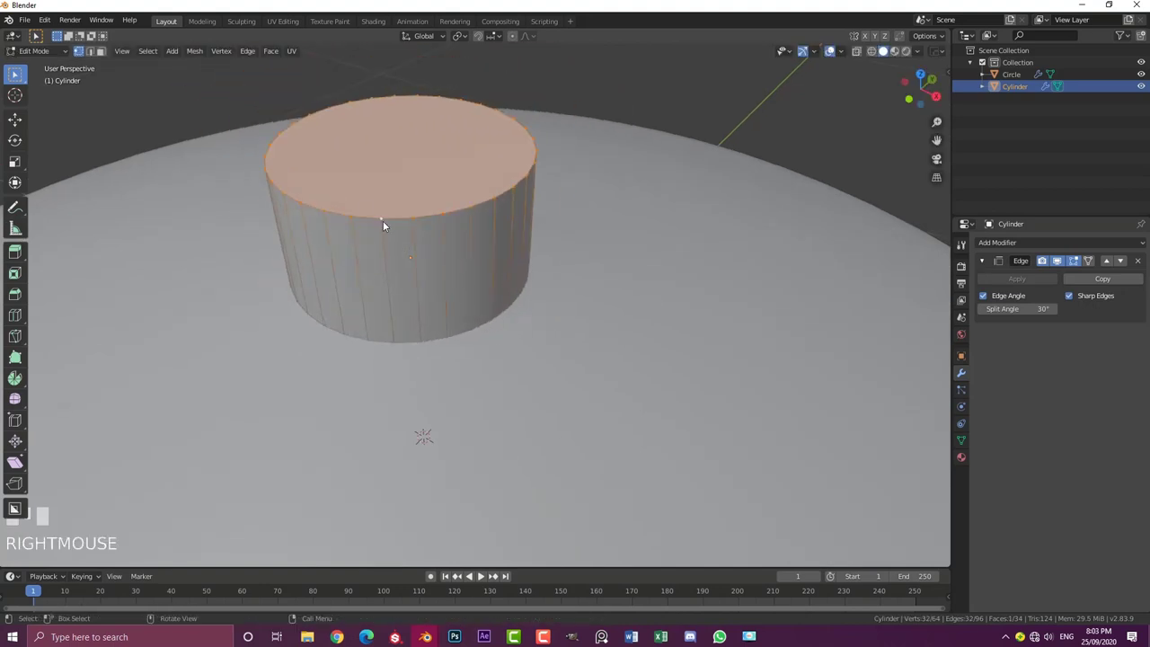
scroll(449, 263, up, 1)
key(ctrl)
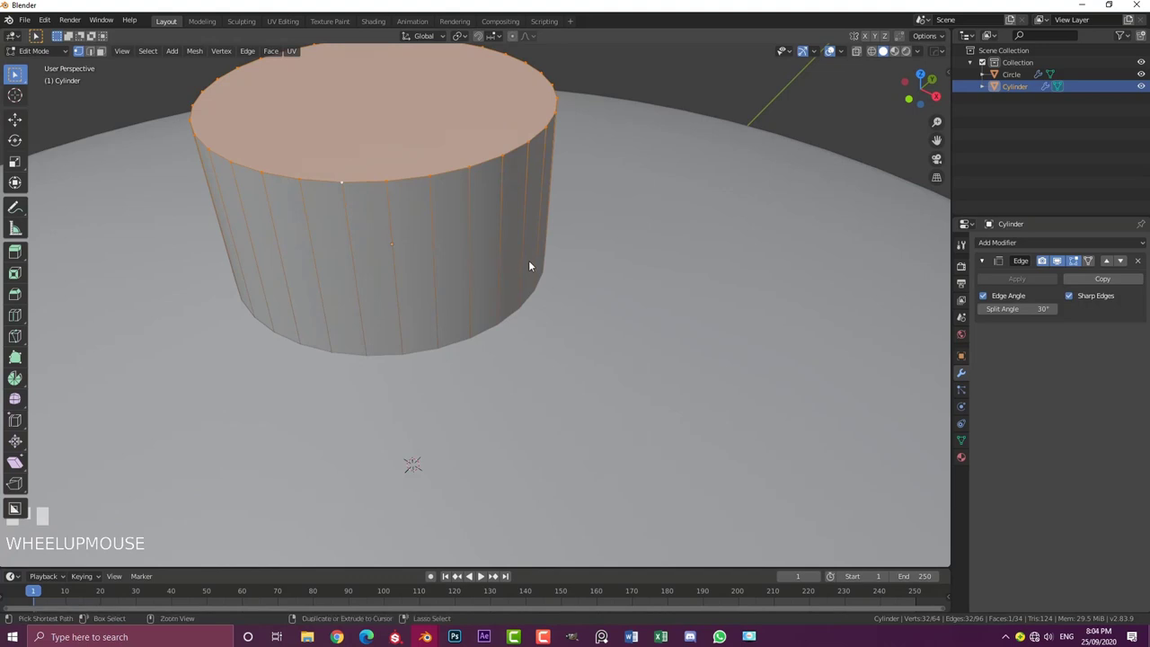
key(ctrl+b)
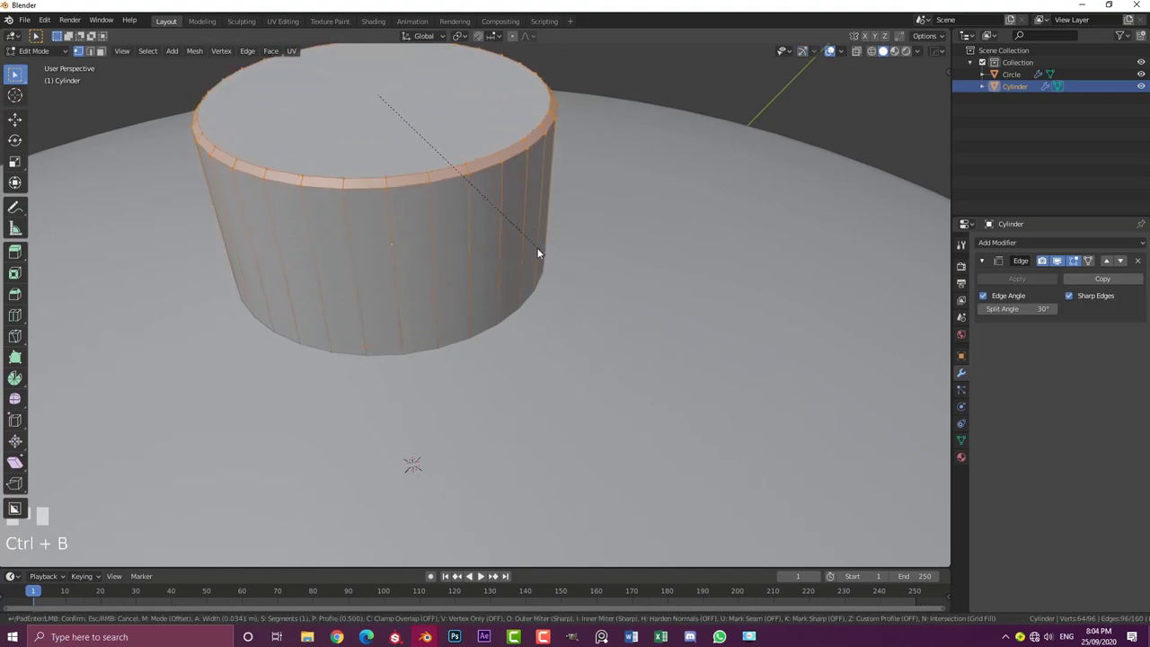
click(539, 278)
Return to Object Mode and deselect everything
scroll(539, 278, down, 5)
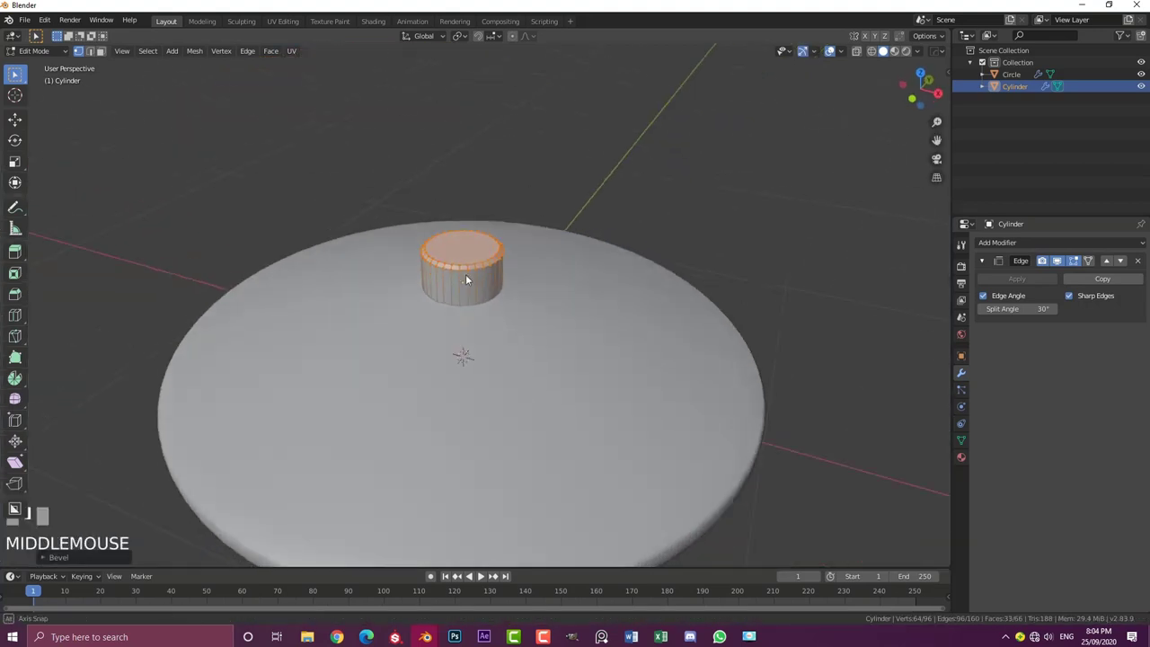
middle_drag(465, 274, 440, 277)
scroll(443, 283, up, 3)
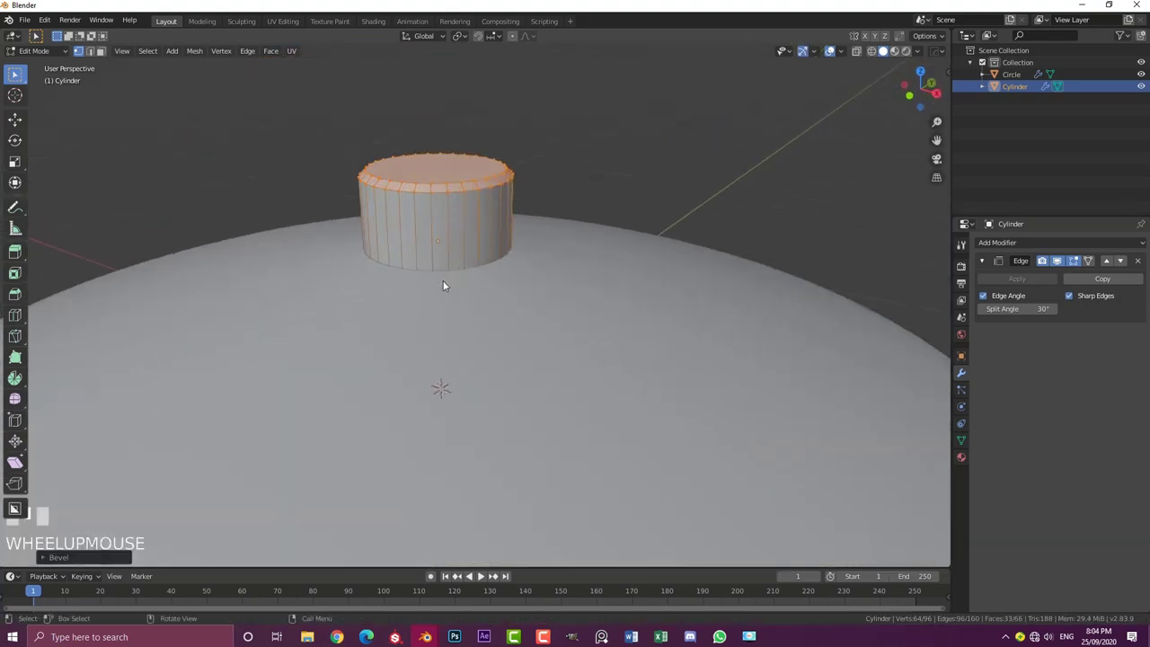
key(Tab)
scroll(431, 269, down, 4)
key(alt+a)
scroll(479, 262, up, 3)
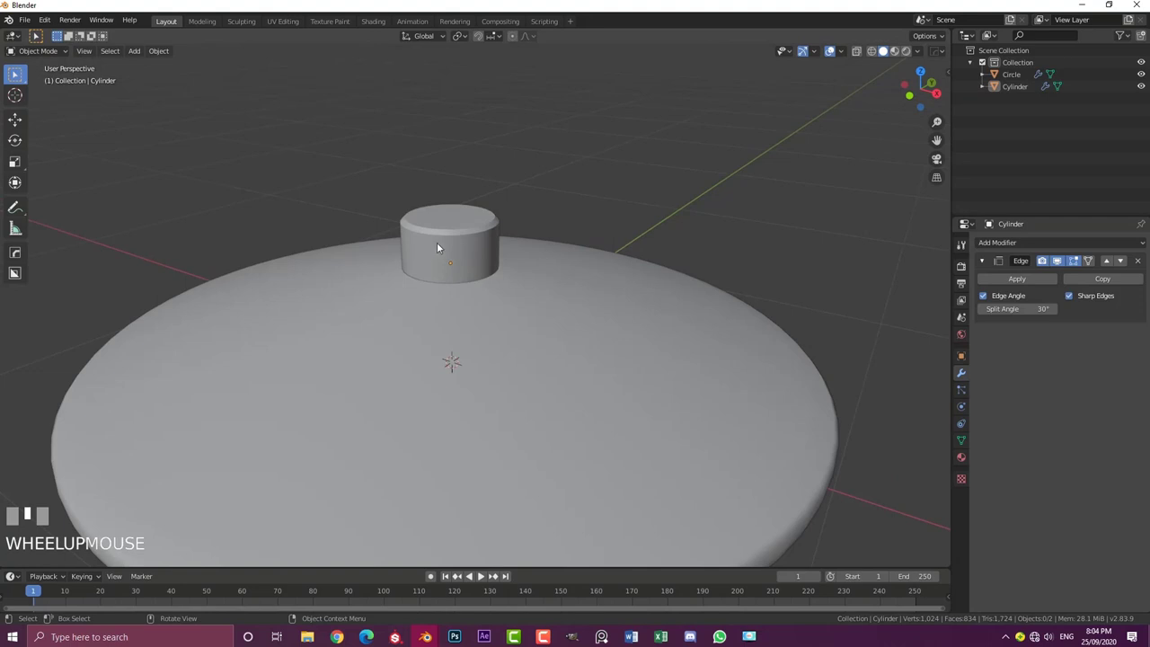
Add a second mesh cylinder and scale it down to slightly wider than the bevelled neck cylinder
key(shift+a)
mouse_move(420, 231)
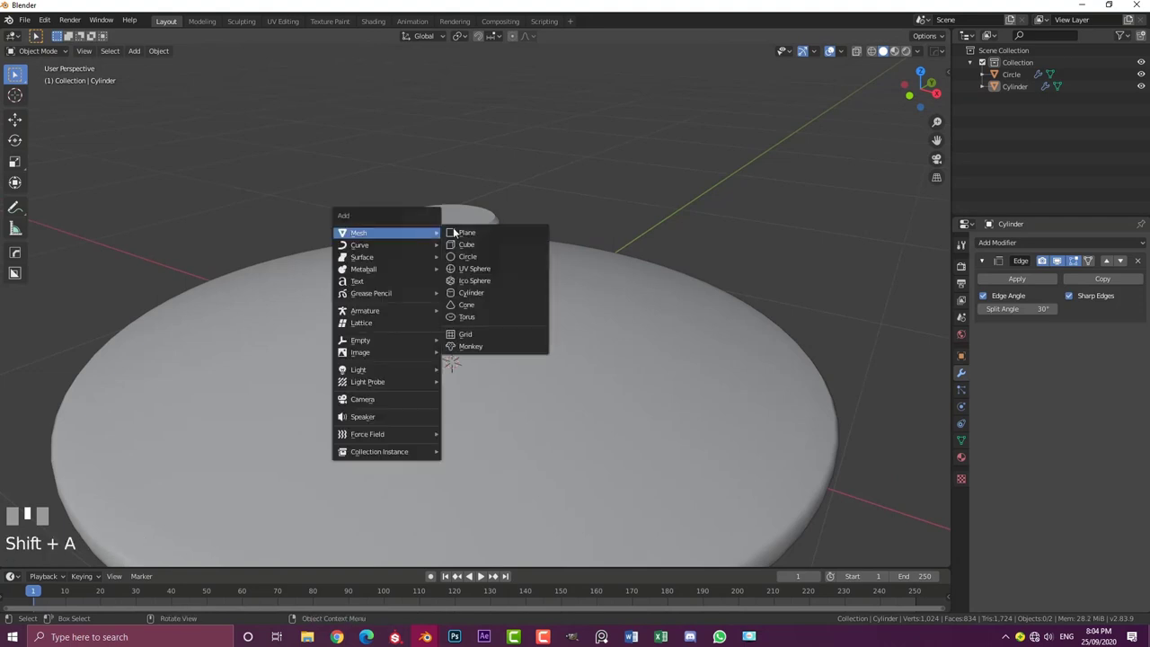
click(483, 291)
scroll(476, 296, down, 3)
scroll(513, 333, up, 3)
key(s)
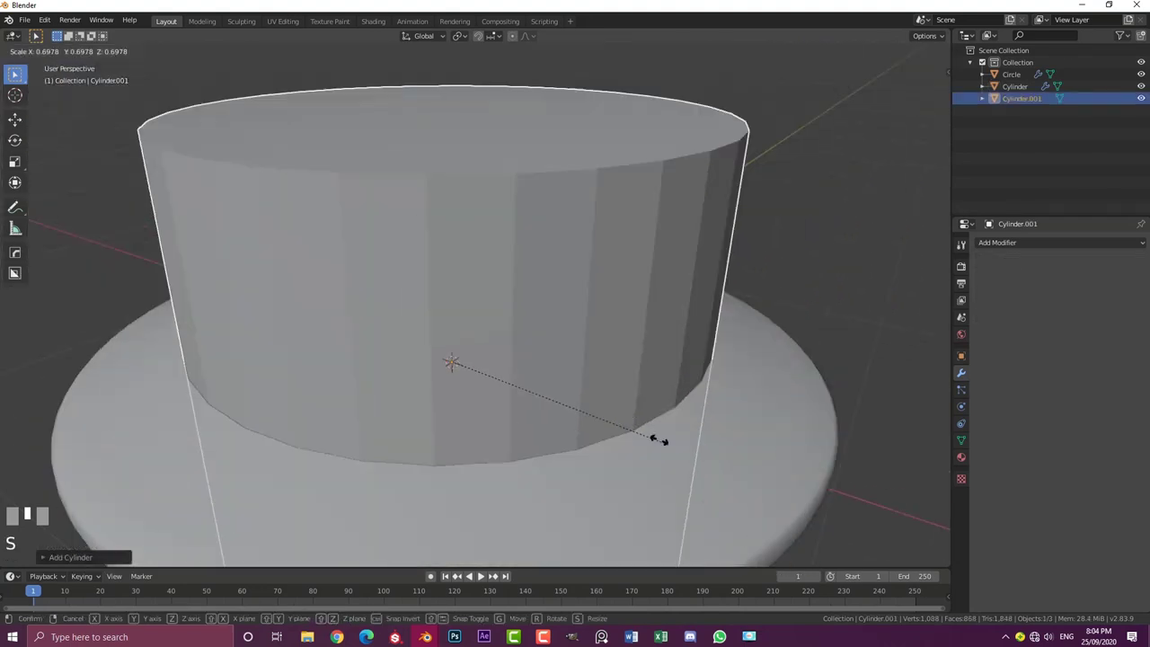
click(511, 380)
Move the second cylinder up along Z so it covers the neck, its lower end slightly sunk into the base
key(g)
key(z)
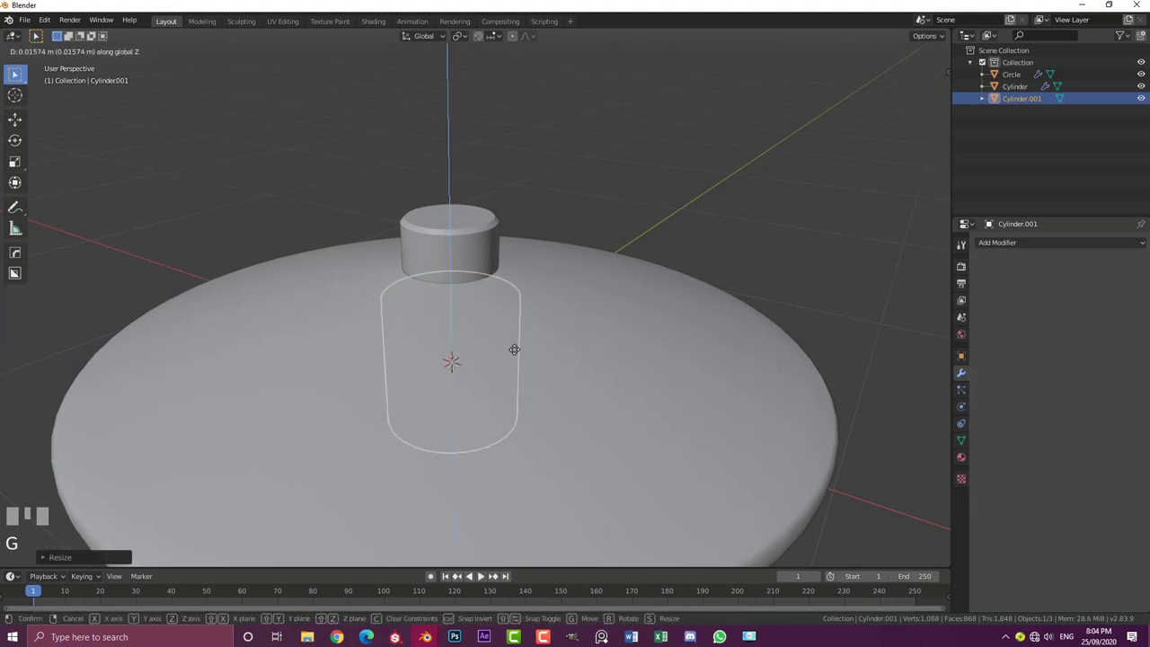
middle_drag(640, 287, 543, 264)
key(KP_1)
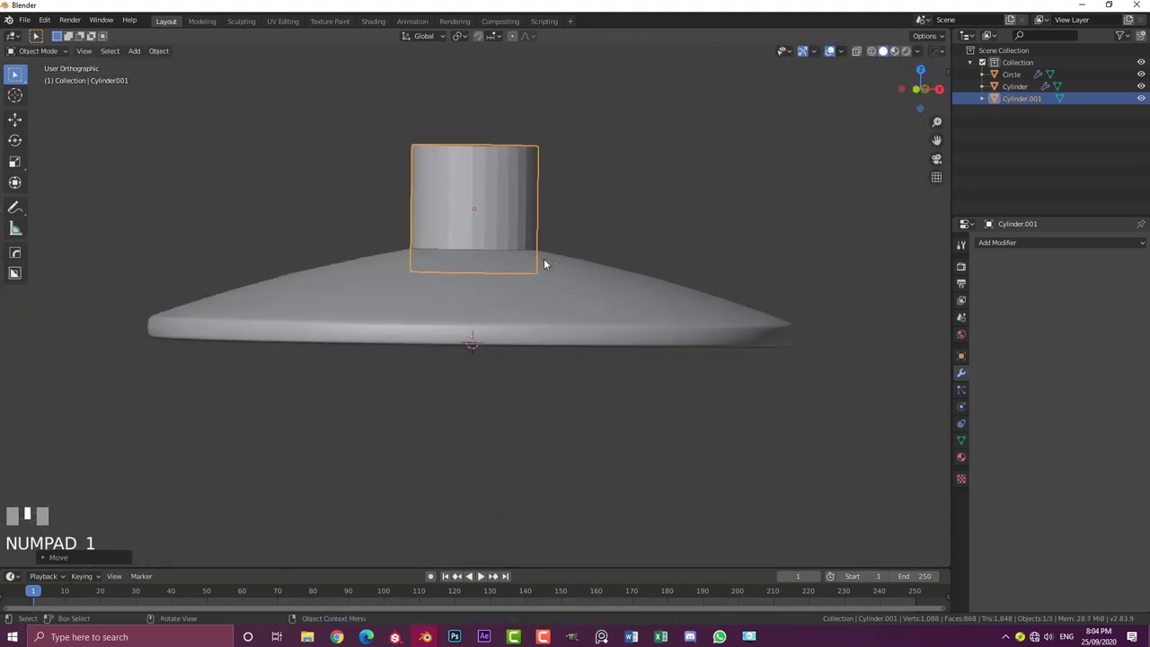
scroll(518, 270, up, 1)
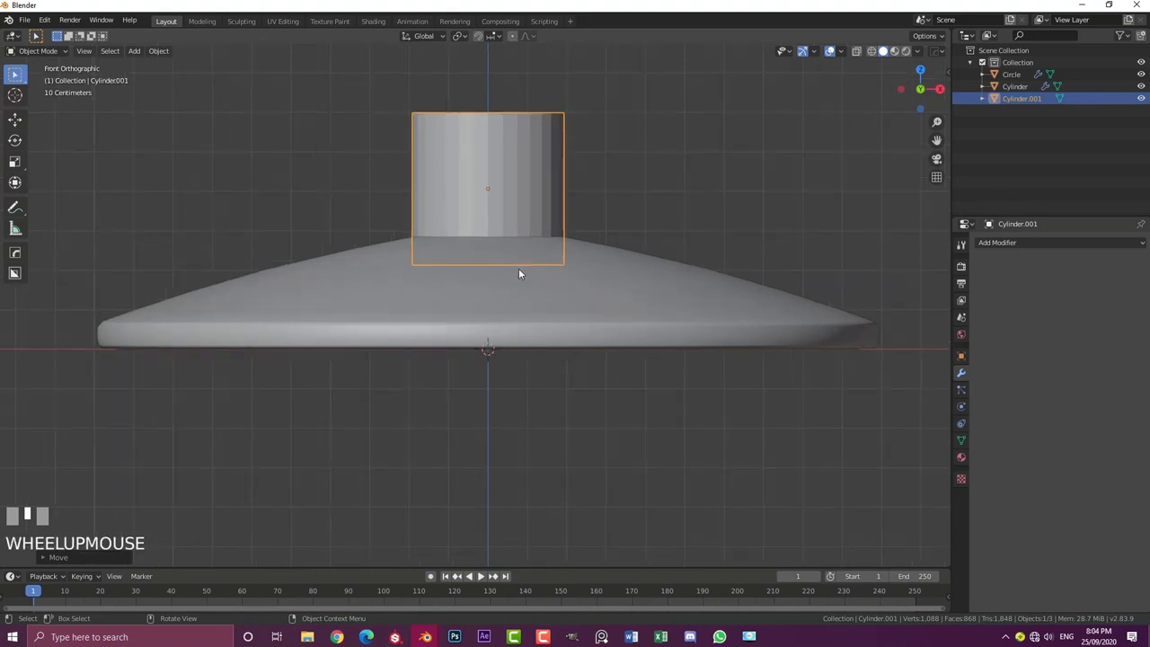
text(r90)
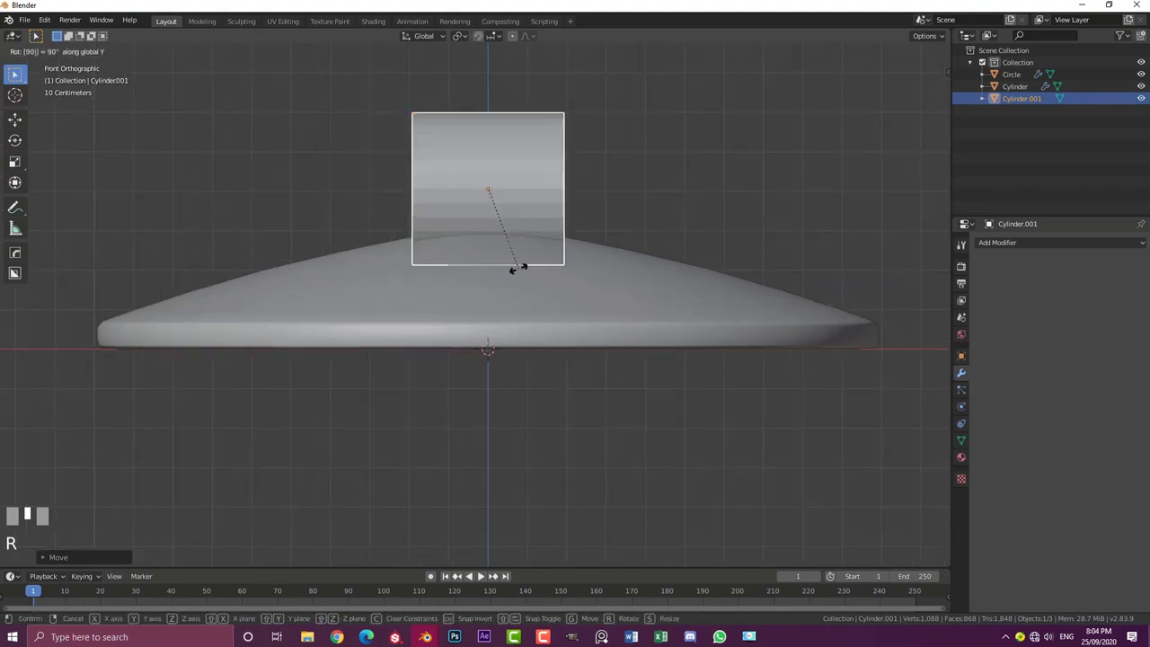
key(Return)
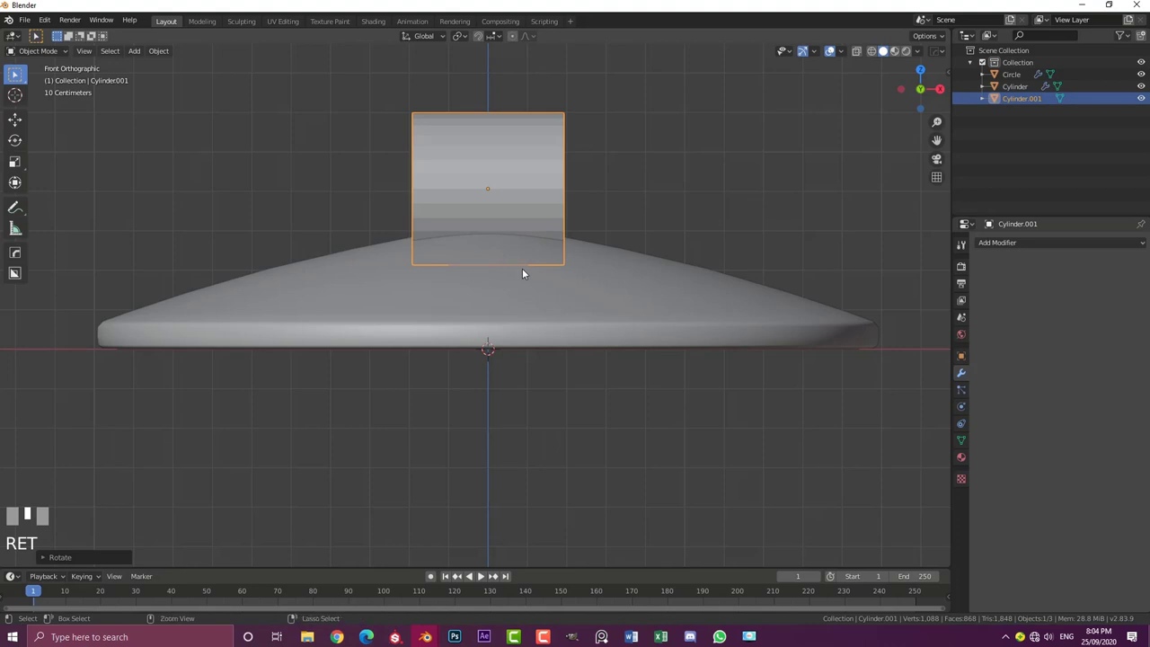
key(ctrl+z)
Rotate the second cylinder 90° about the X axis so its round face points to the front
text(r)
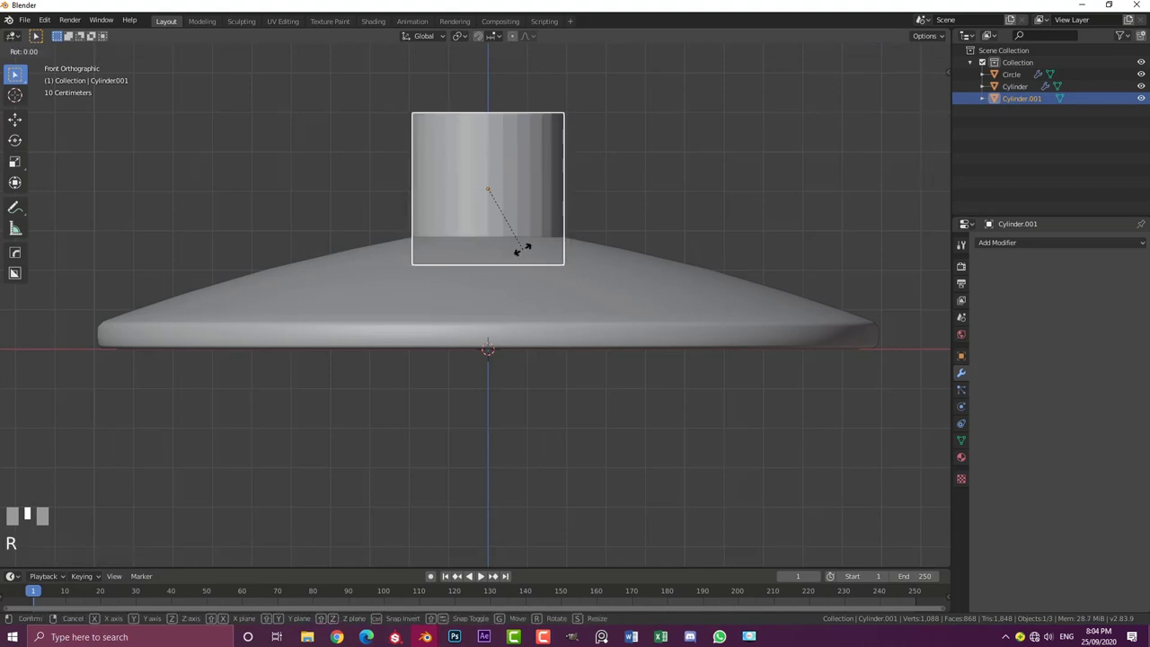
text(x90)
key(Return)
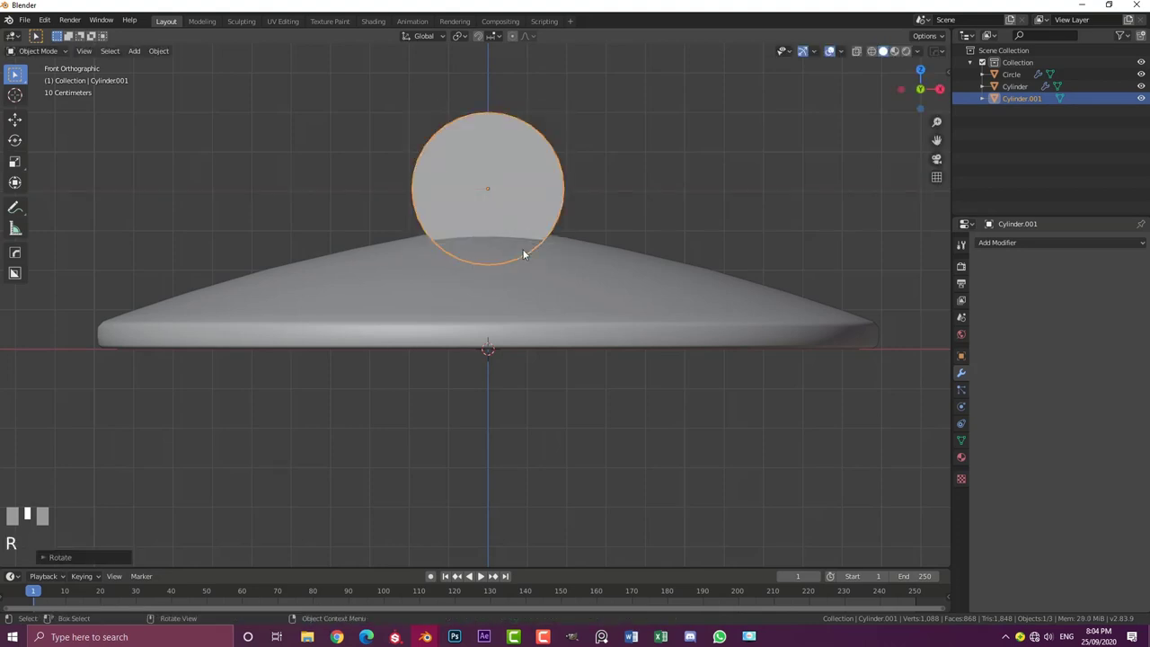
Examine the rotated cylinder's orientation and fit on the base from several angles and in front view
scroll(521, 206, down, 2)
middle_drag(521, 206, 499, 250)
scroll(498, 250, up, 2)
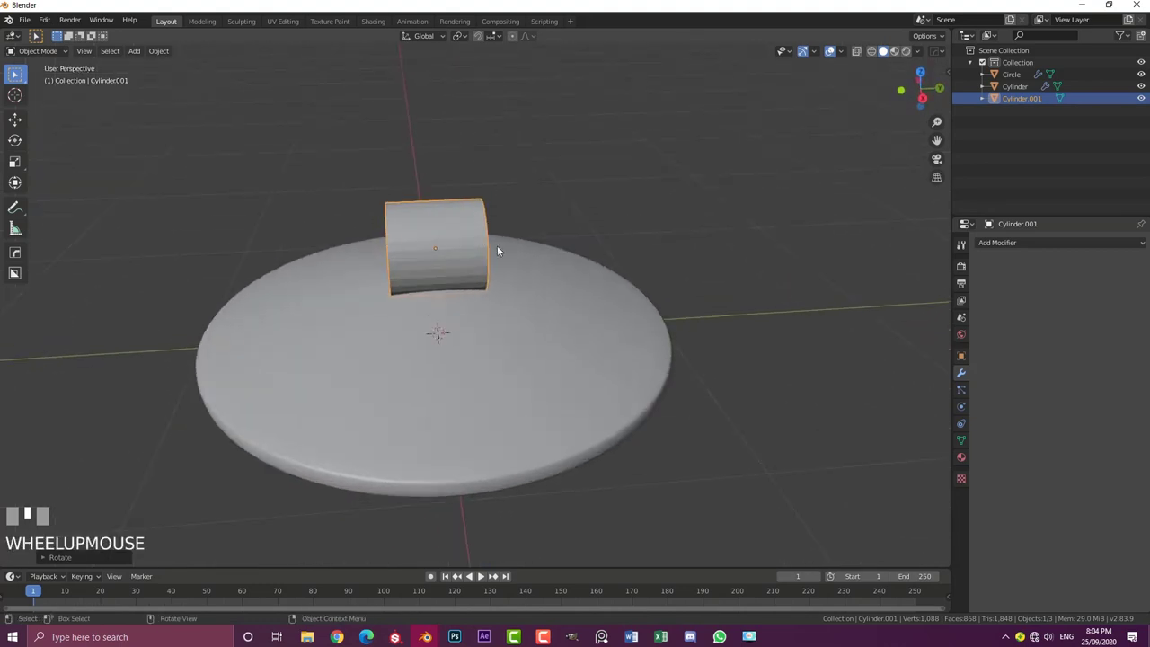
scroll(386, 234, down, 2)
middle_drag(386, 234, 330, 253)
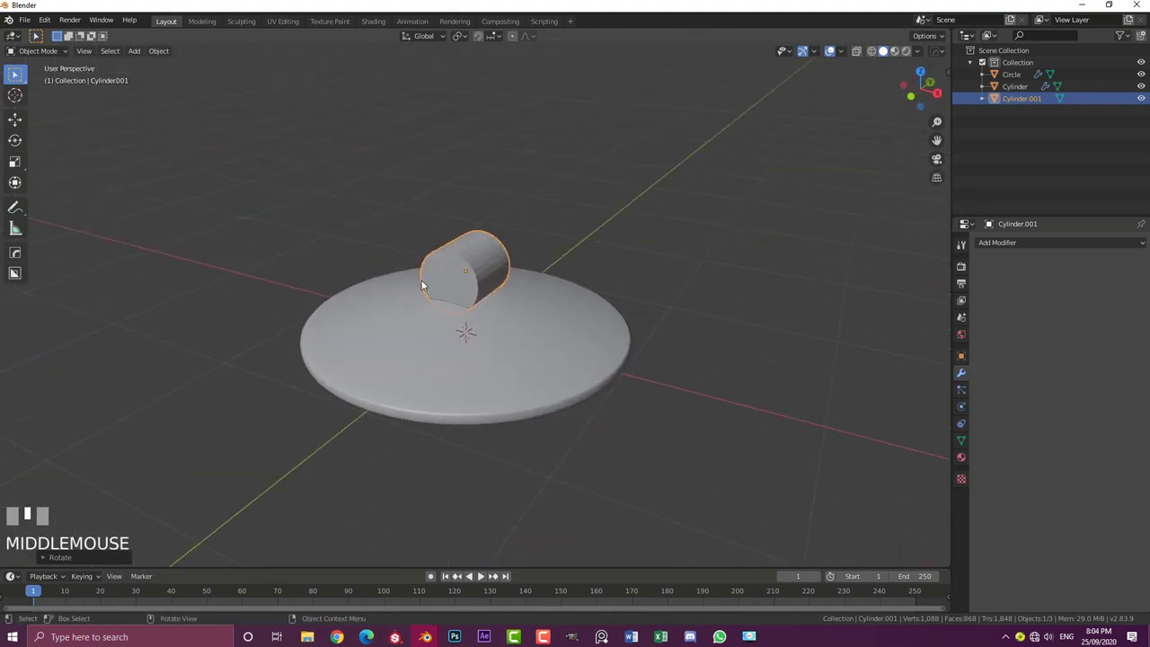
key(KP_1)
scroll(431, 284, up, 4)
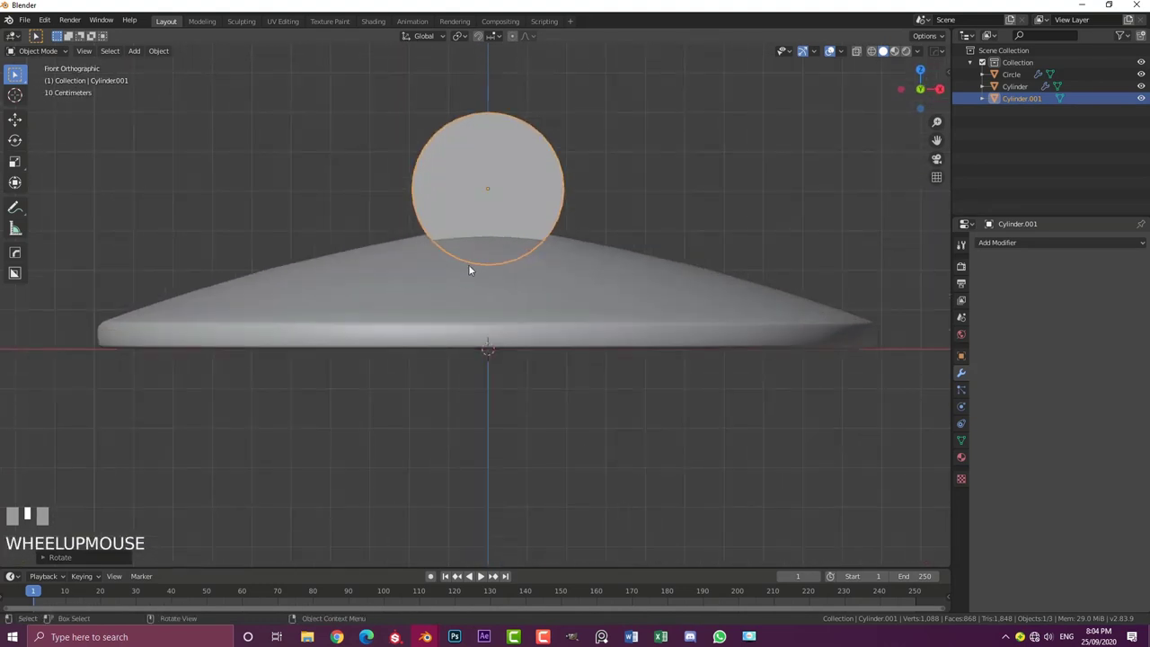
scroll(254, 168, down, 1)
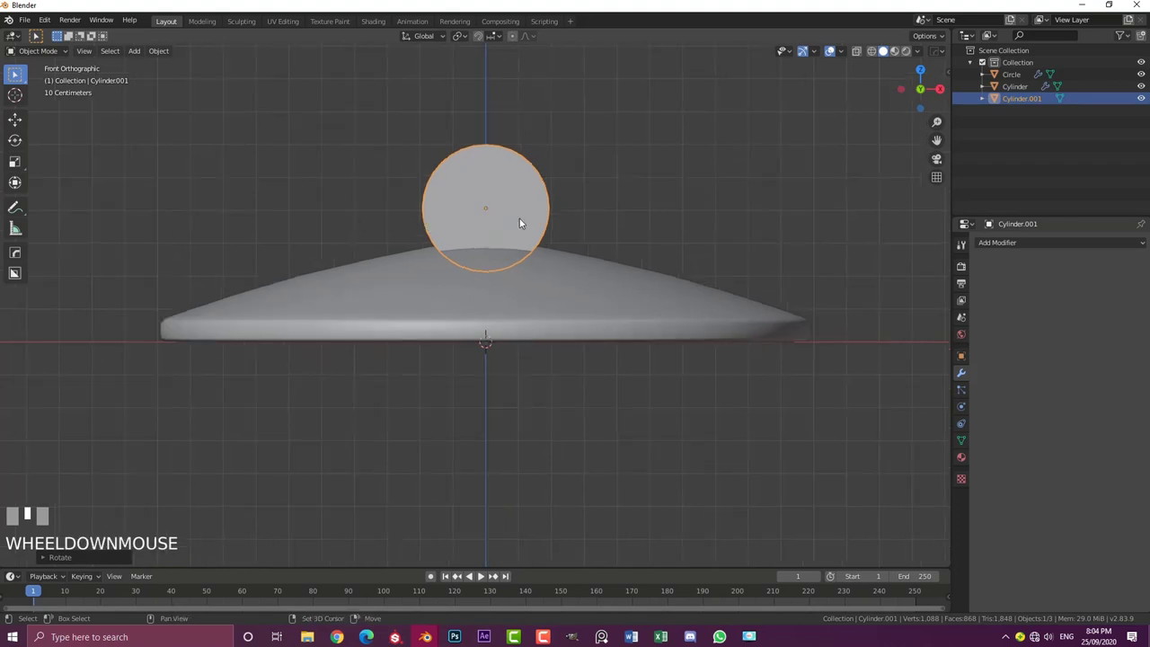
Scale the horizontal joint cylinder down to about 0.67 so its diameter matches the neck cylinder's width
scroll(539, 261, up, 2)
key(s)
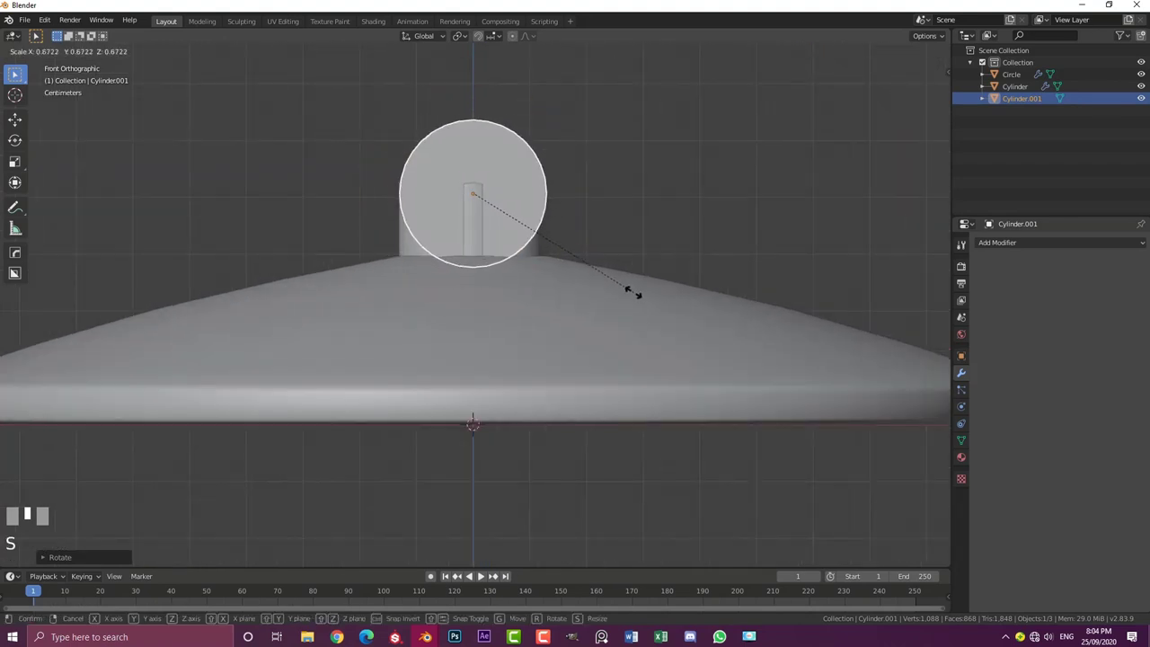
click(632, 294)
Raise the joint cylinder along Z in wireframe so only its lower part overlaps the neck, then return to solid shading
scroll(543, 220, up, 1)
key(z)
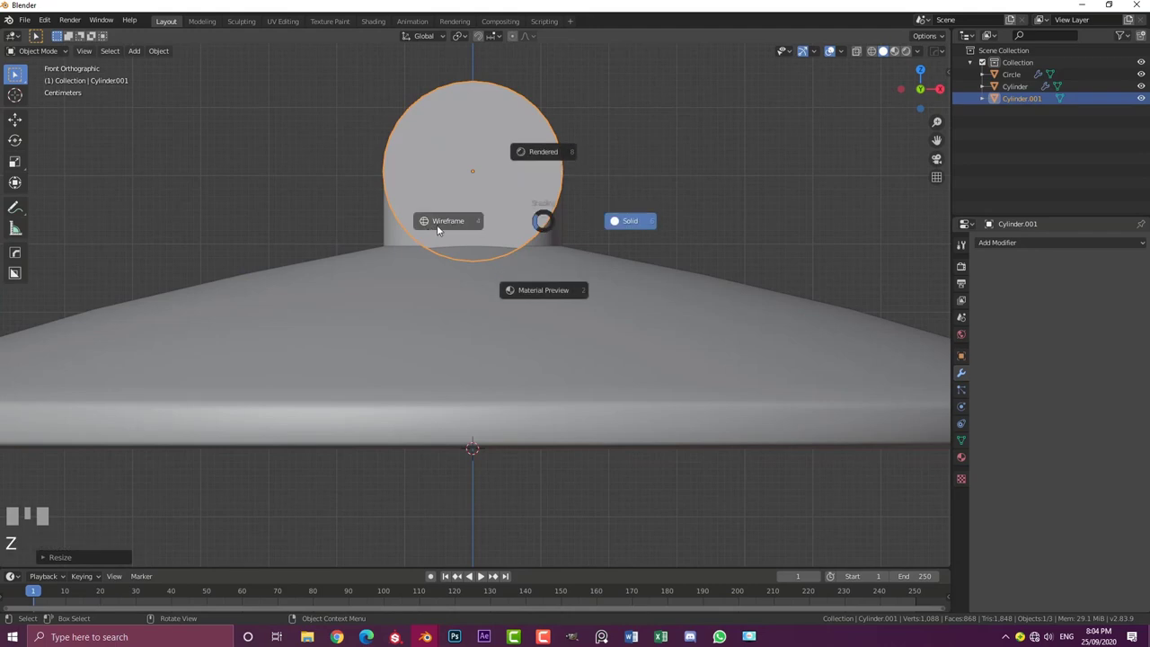
click(437, 230)
shift+middle_drag(437, 230, 433, 263)
scroll(406, 153, up, 1)
scroll(446, 219, down, 1)
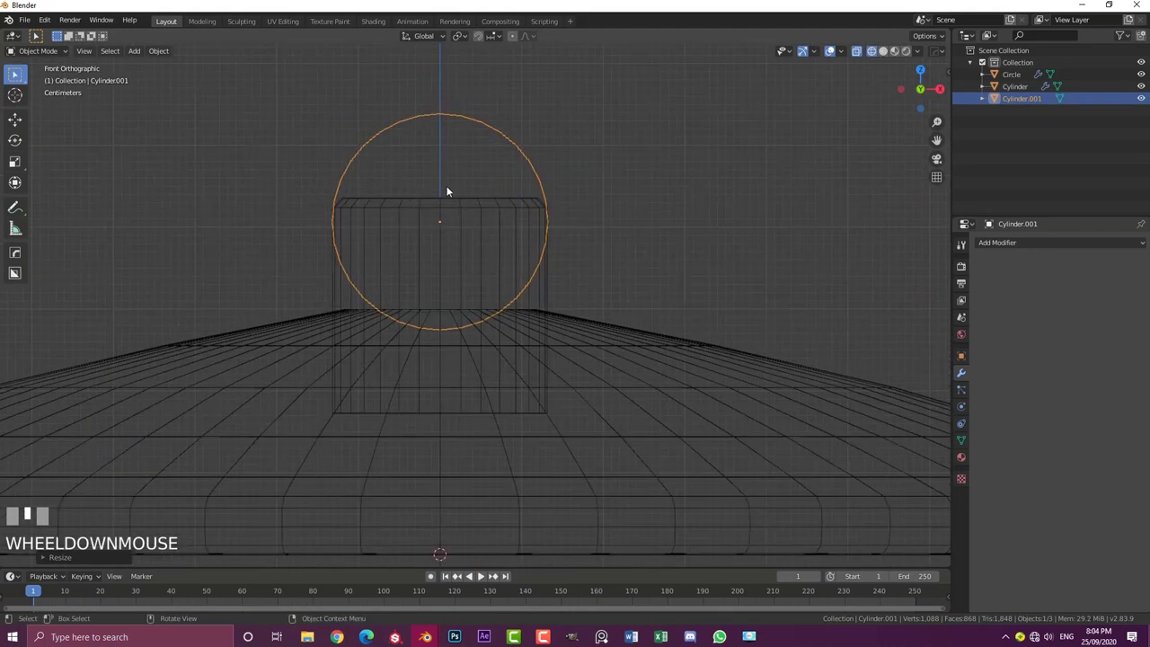
key(g)
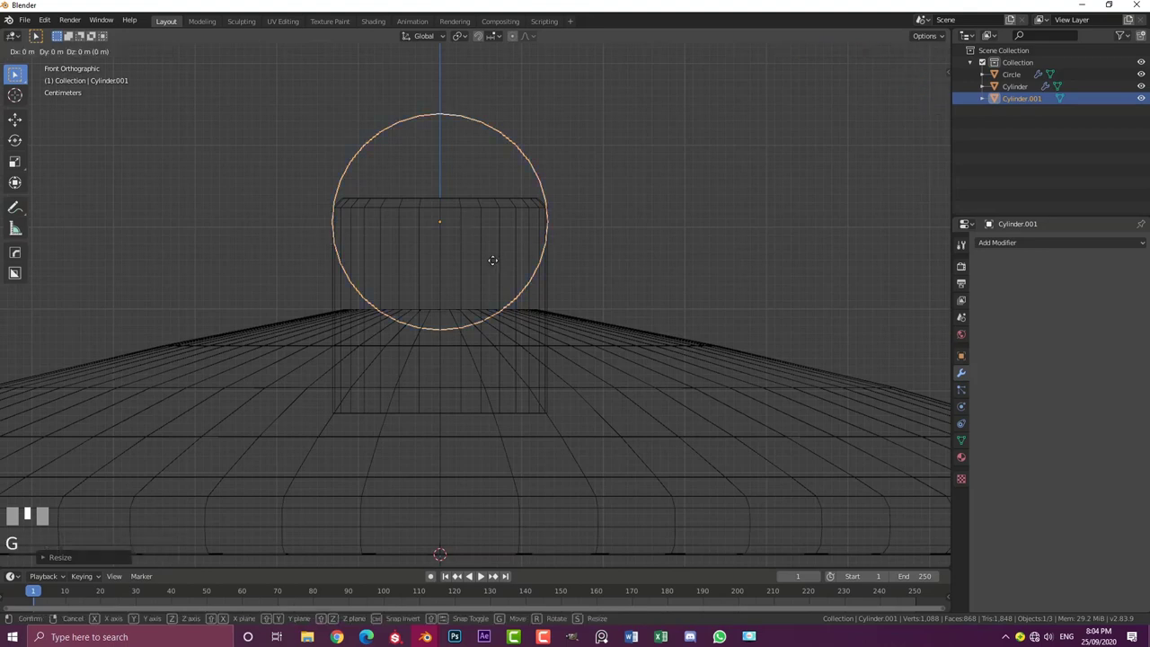
key(z)
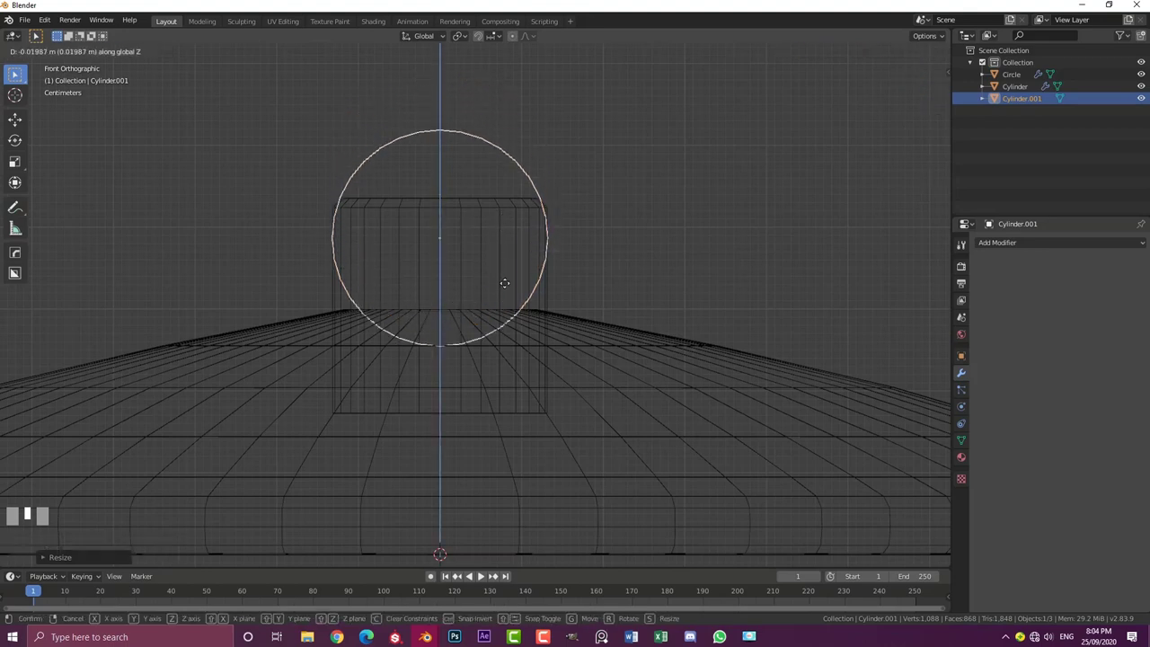
click(525, 212)
key(z)
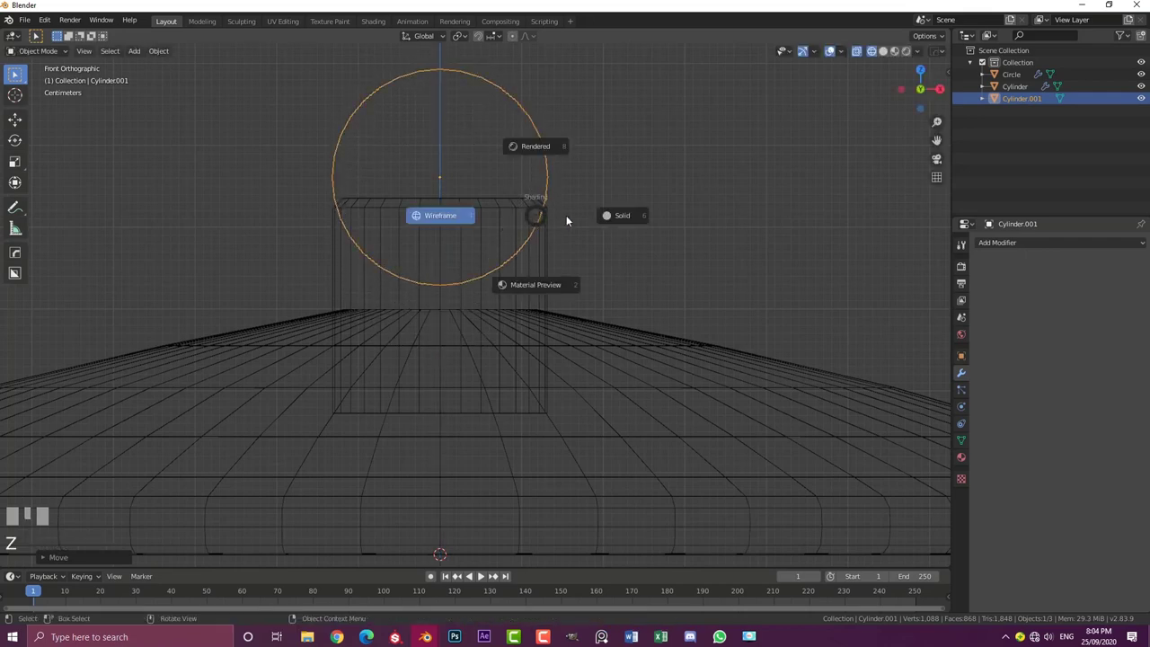
click(616, 216)
Shade the joint cylinder smooth and apply its rotation
scroll(617, 220, down, 2)
middle_drag(617, 220, 185, 79)
click(157, 51)
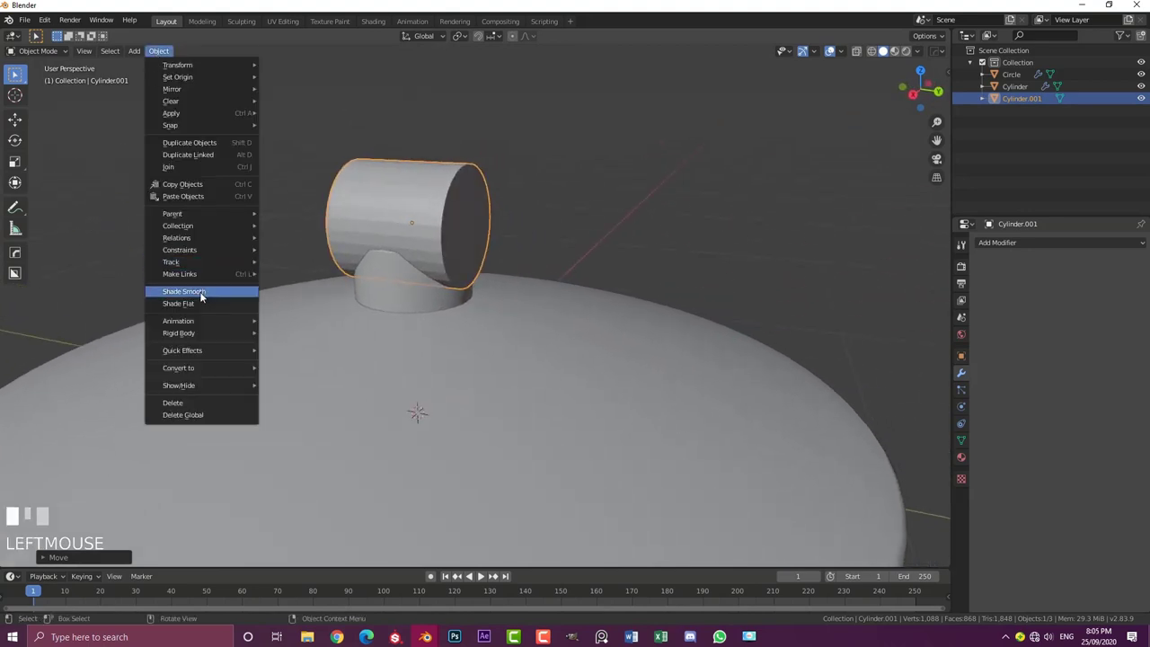
click(200, 292)
middle_click(384, 168)
scroll(394, 172, up, 2)
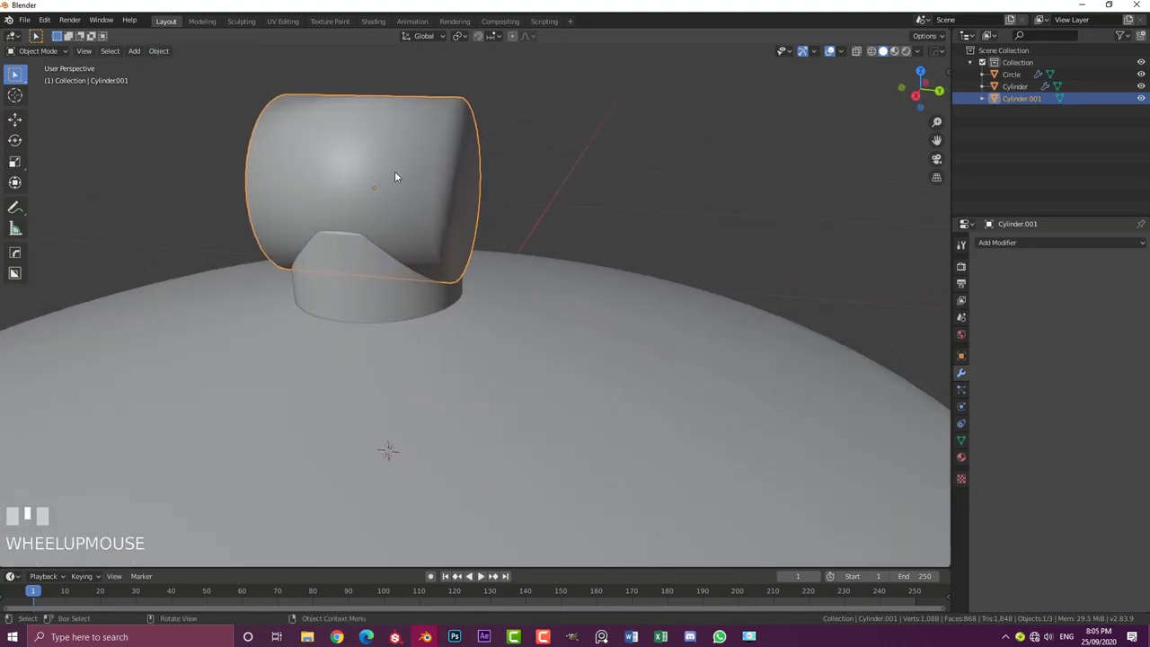
key(ctrl+a)
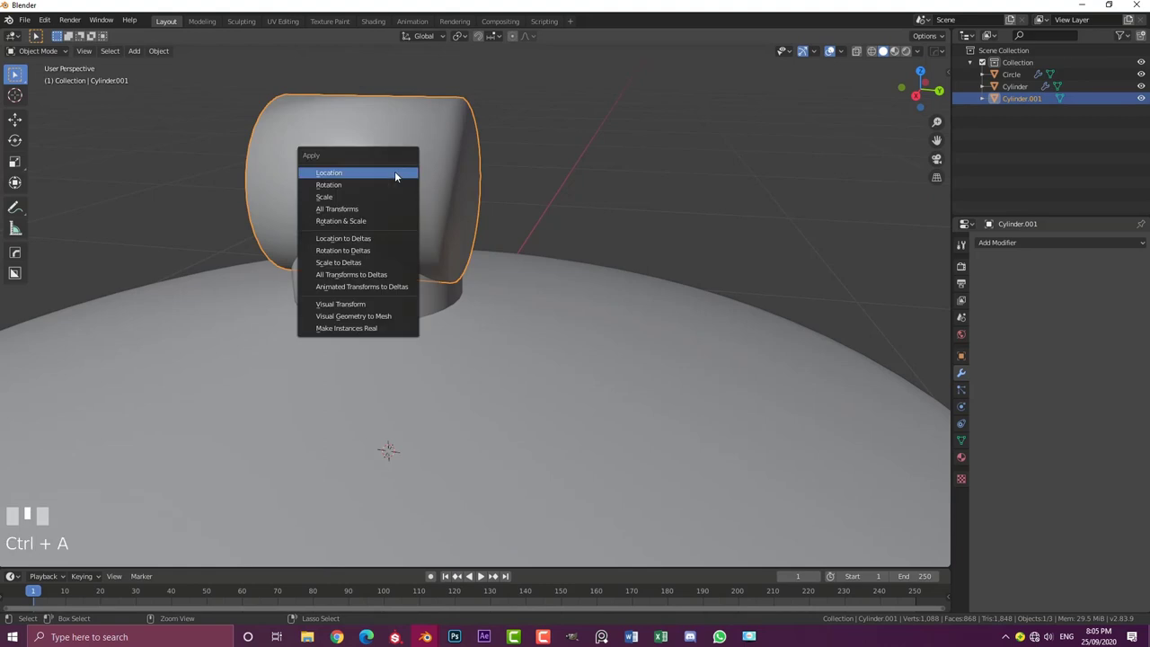
click(338, 185)
Add one centred edge loop around the middle of the joint cylinder's length
middle_drag(343, 184, 416, 169)
key(Tab)
key(alt+a)
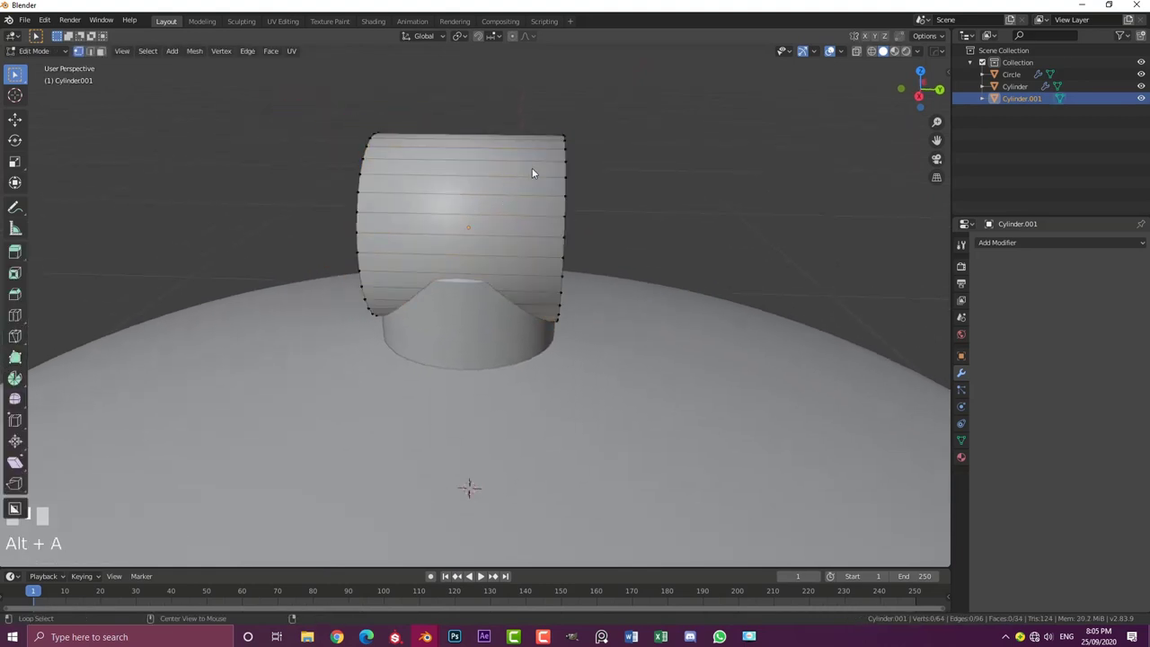
key(ctrl+r)
click(479, 148)
right_click(474, 151)
middle_drag(475, 151, 470, 186)
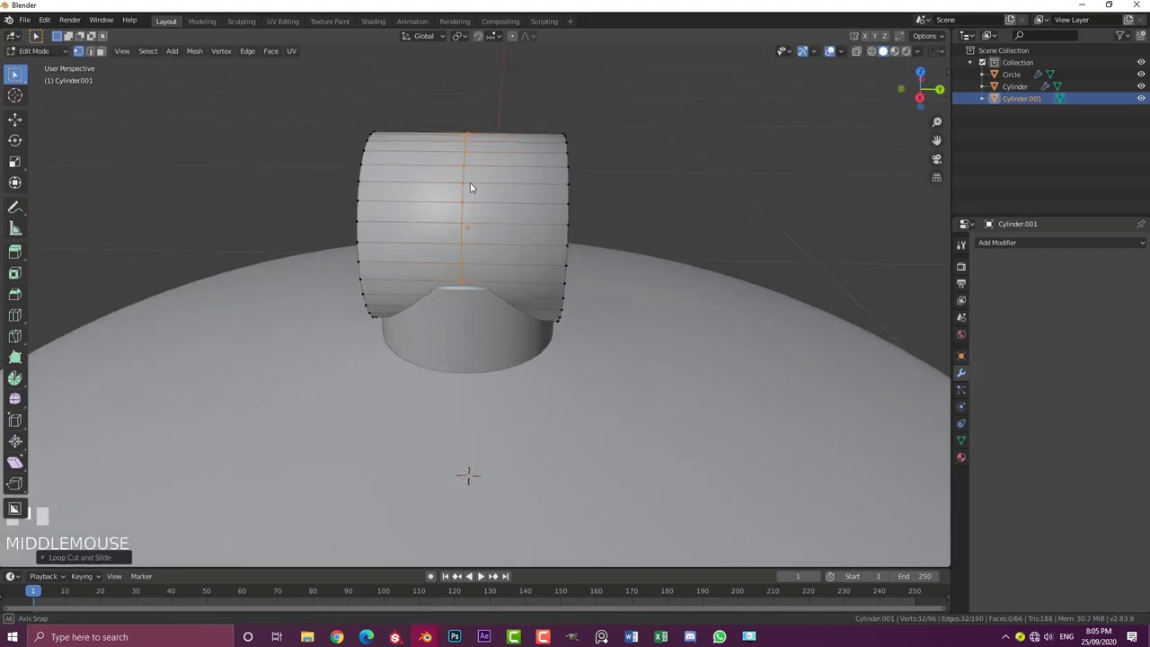
Delete the end vertices on the joint cylinder's positive Y side, leaving only half of the cylinder
scroll(470, 186, up, 1)
middle_drag(553, 210, 524, 194)
alt+shift+click(532, 177)
key(x)
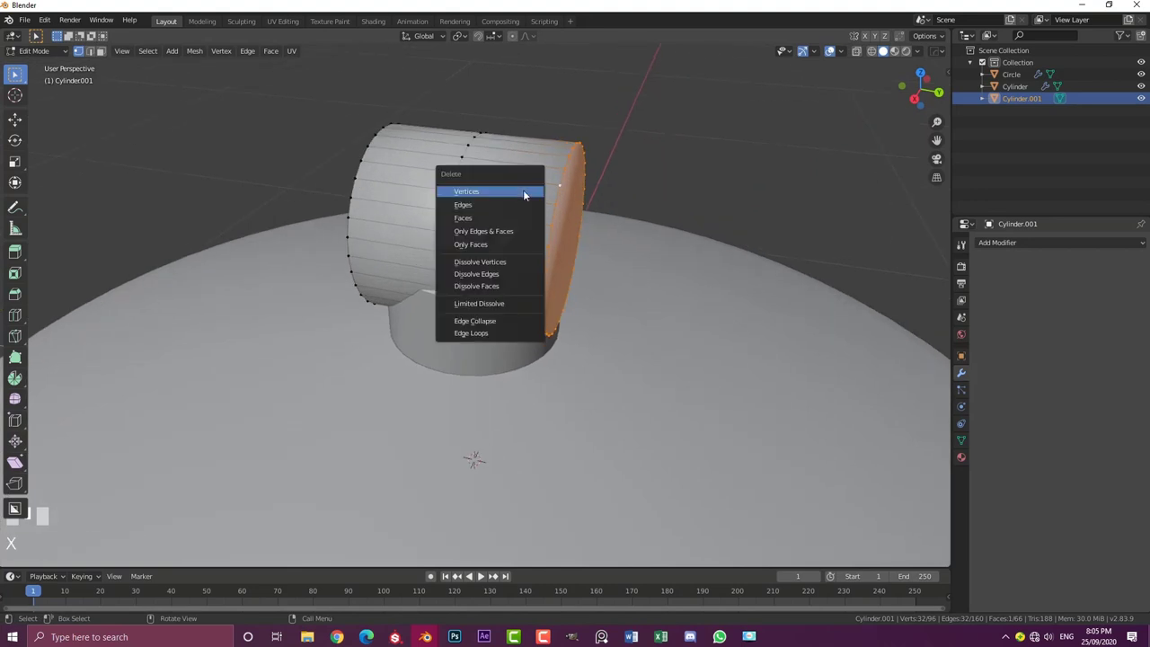
click(488, 193)
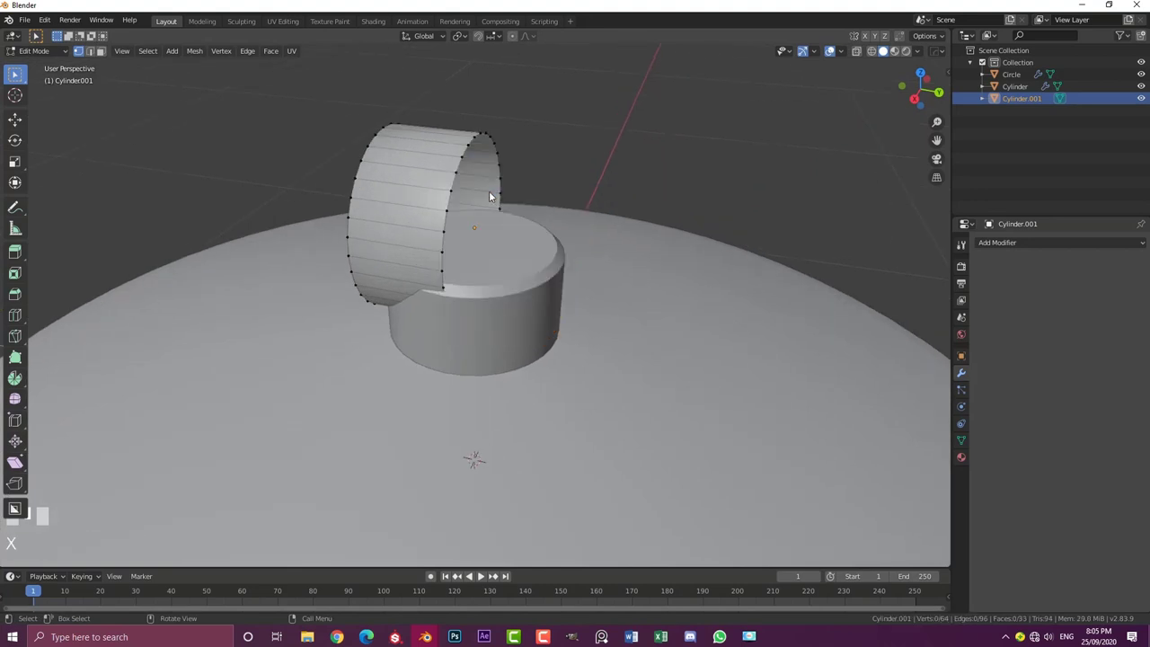
Add a Mirror modifier to the half cylinder on the Y axis only, with Clipping enabled
click(1023, 243)
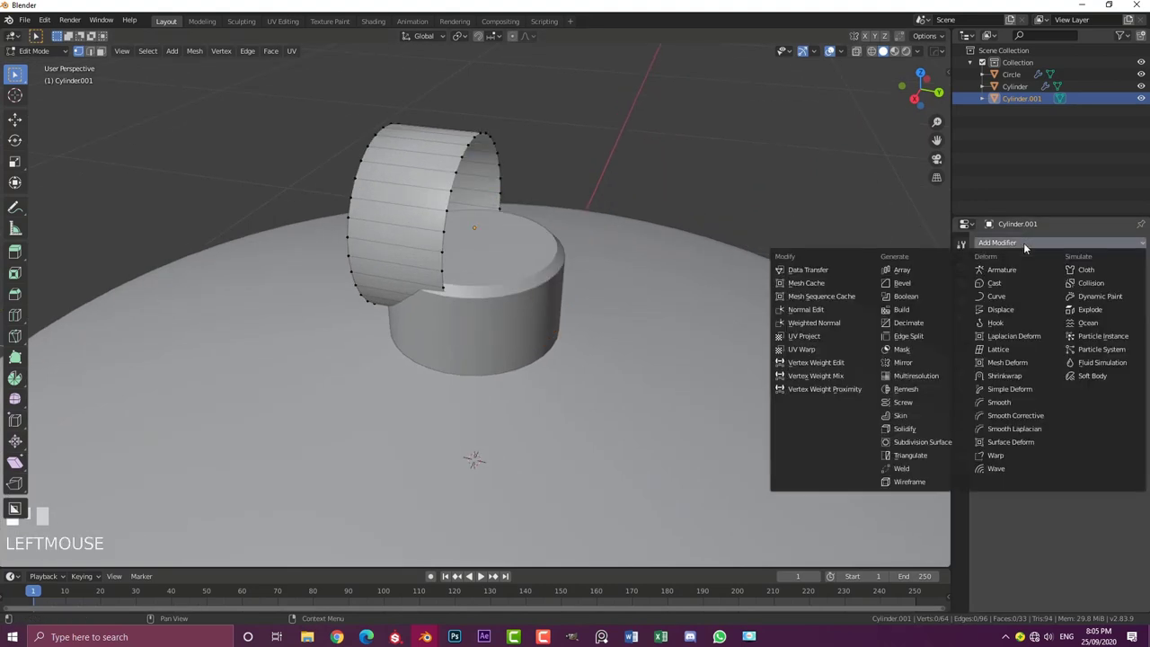
click(943, 363)
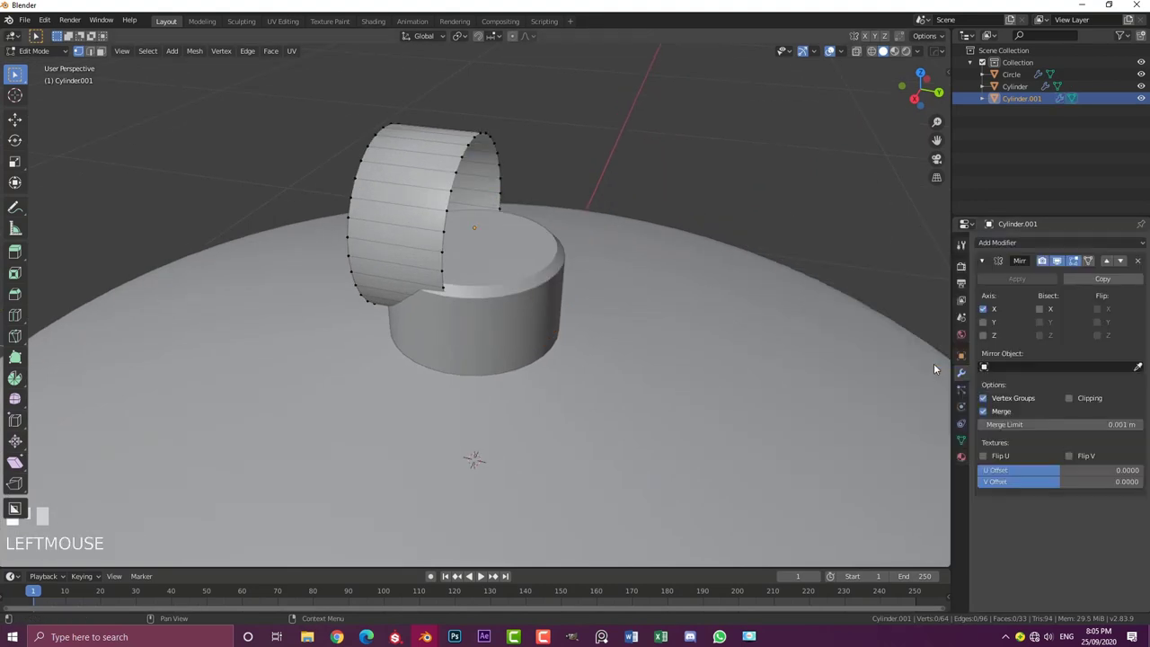
click(984, 323)
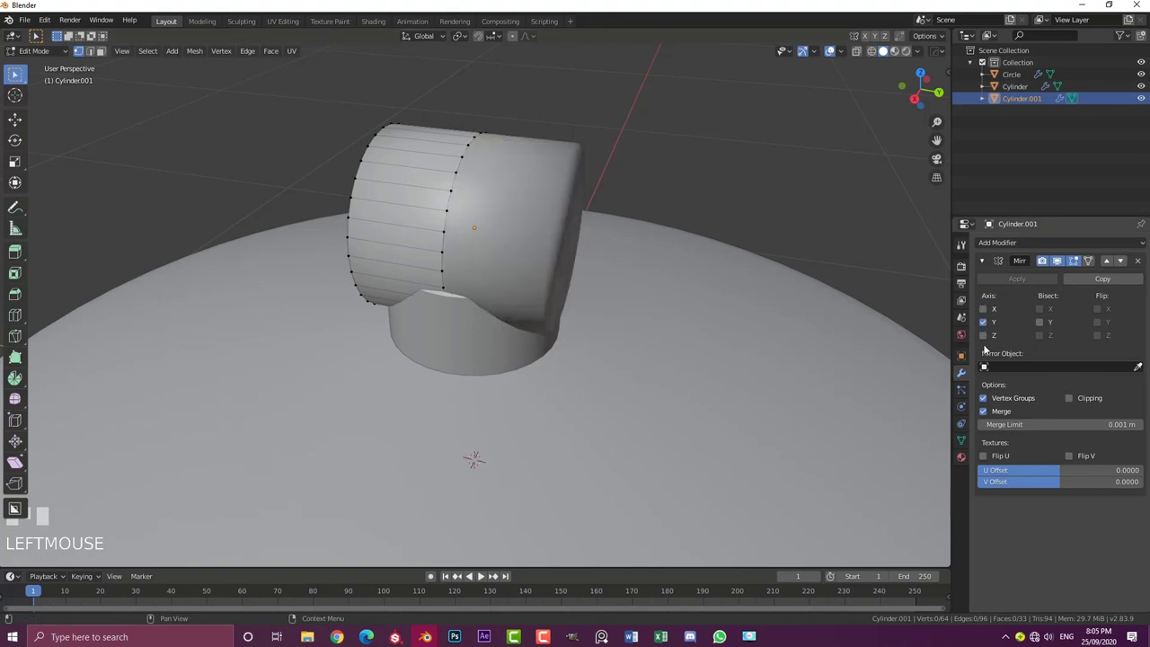
click(1068, 398)
middle_drag(575, 287, 453, 241)
scroll(453, 241, up, 2)
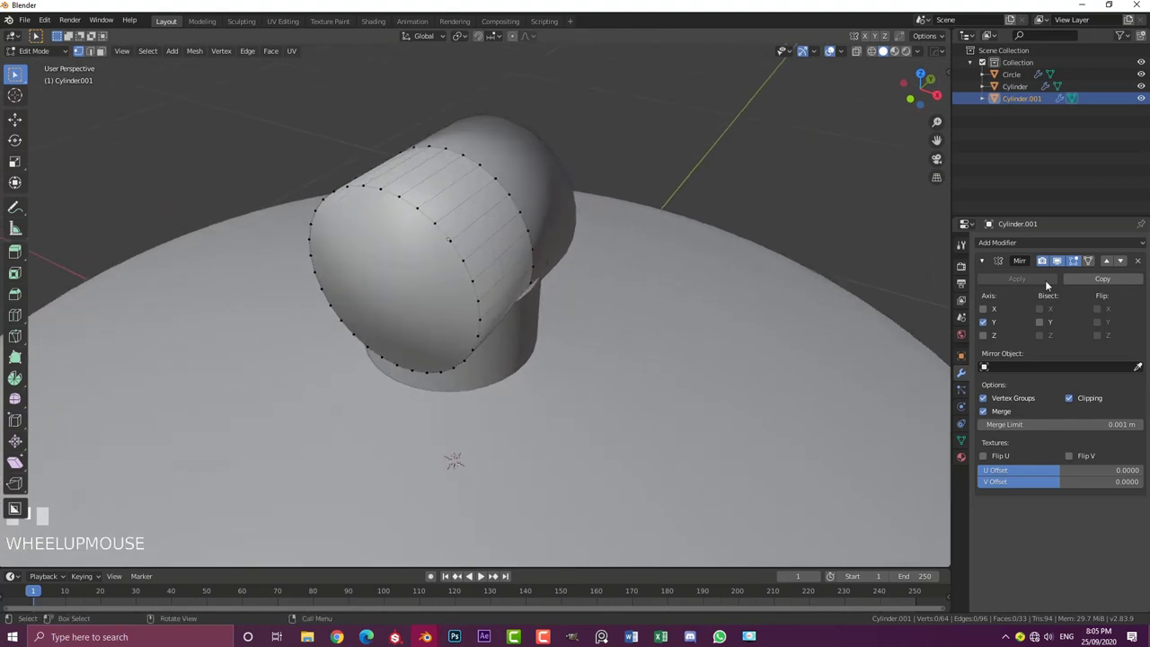
Add an Edge Split modifier to the joint cylinder to sharpen the shading at its end edge
click(1002, 242)
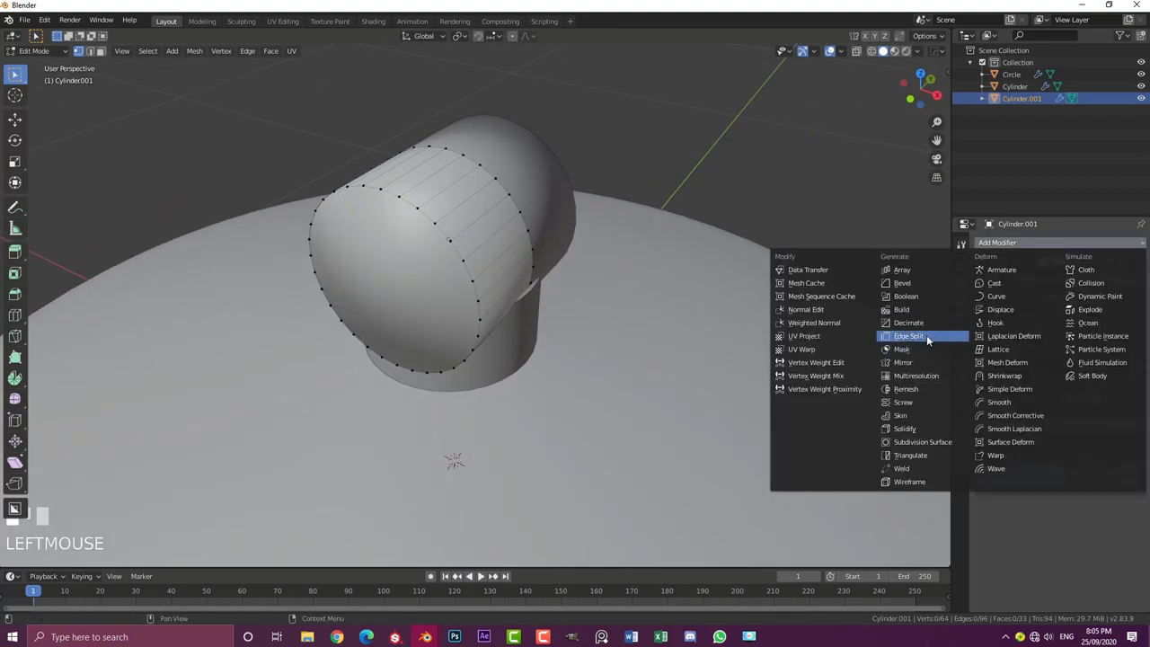
click(927, 338)
middle_drag(584, 270, 542, 261)
scroll(432, 223, up, 2)
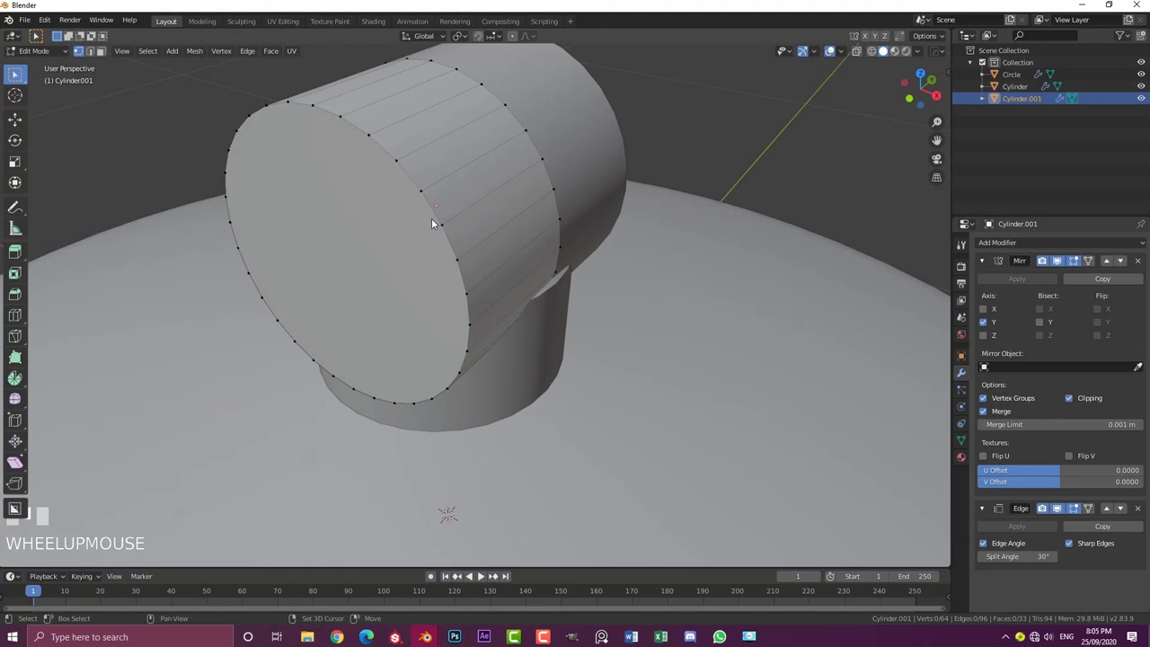
Bevel the rim edge loop of the joint cylinder's end with one segment about 0.07 m wide
alt+shift+click(431, 212)
middle_drag(472, 229, 334, 126)
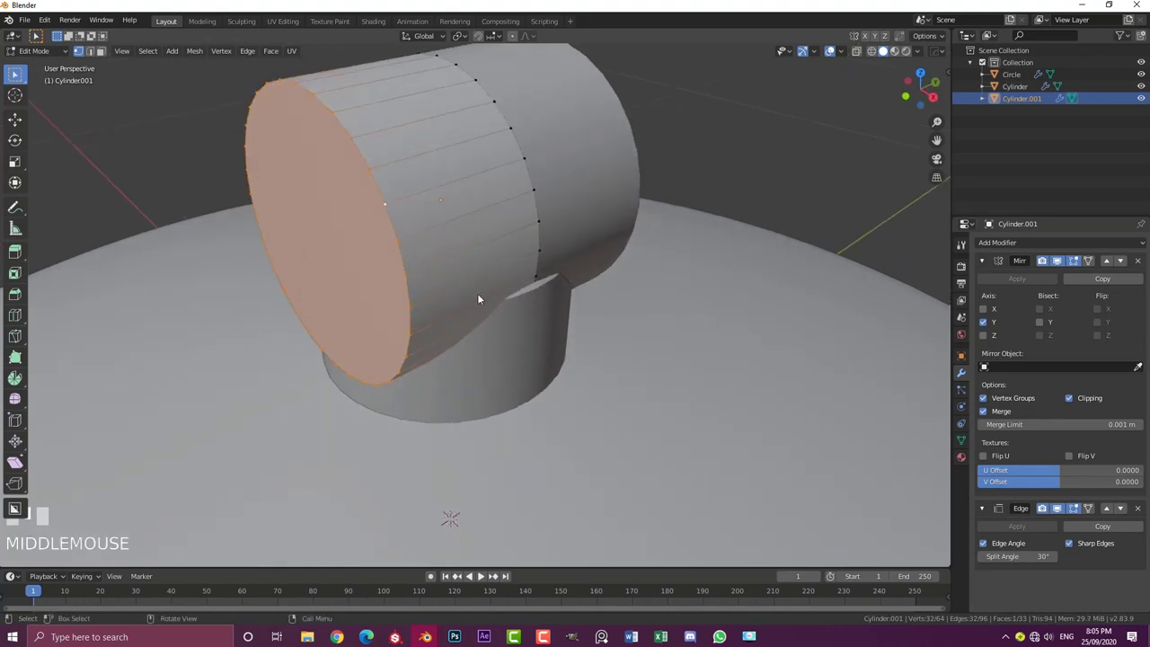
scroll(477, 299, up, 2)
key(ctrl+b)
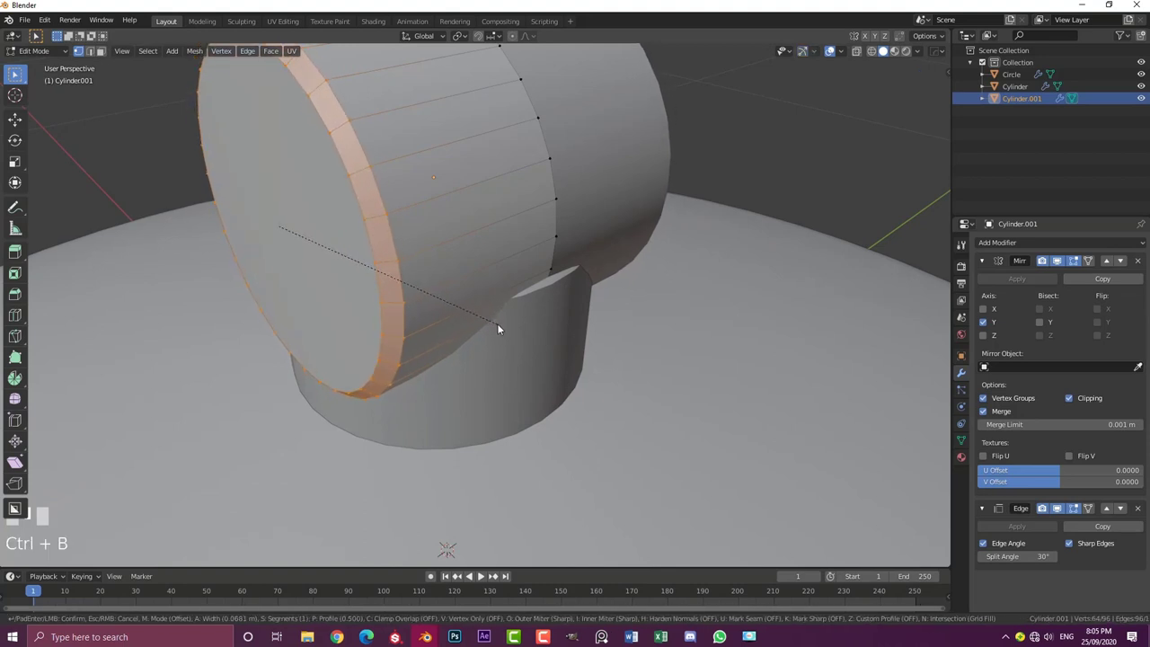
click(497, 323)
scroll(456, 252, down, 3)
key(alt+a)
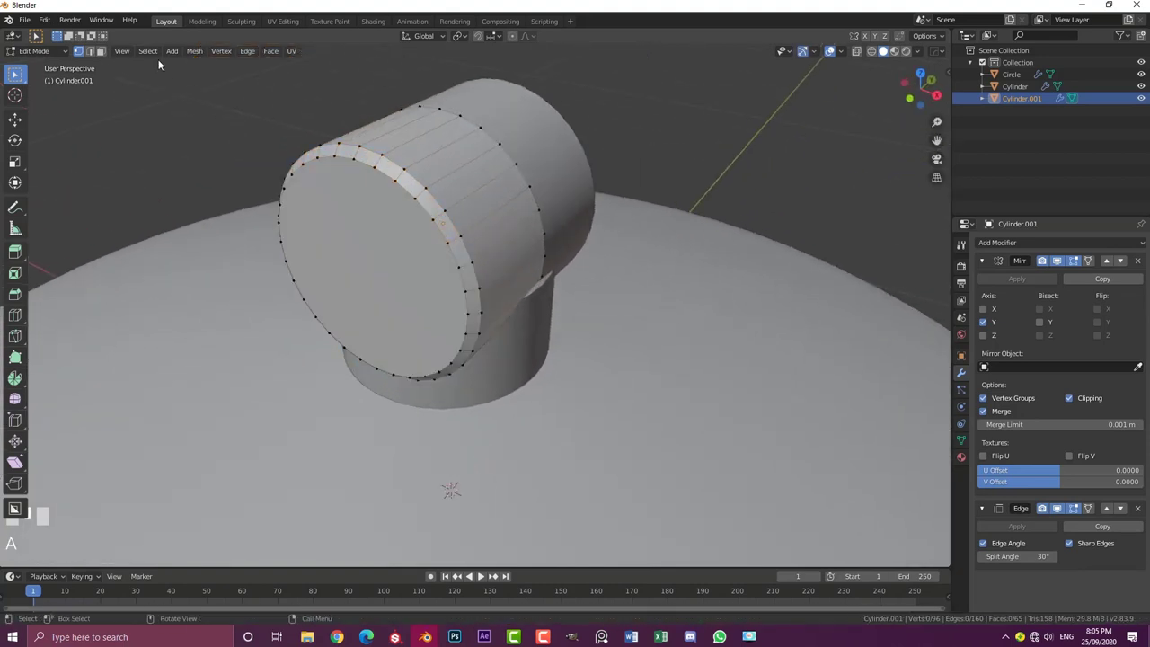
Inset the joint cylinder's round end face by about 0.52 to make a small central circle
click(99, 52)
click(386, 254)
scroll(452, 319, up, 2)
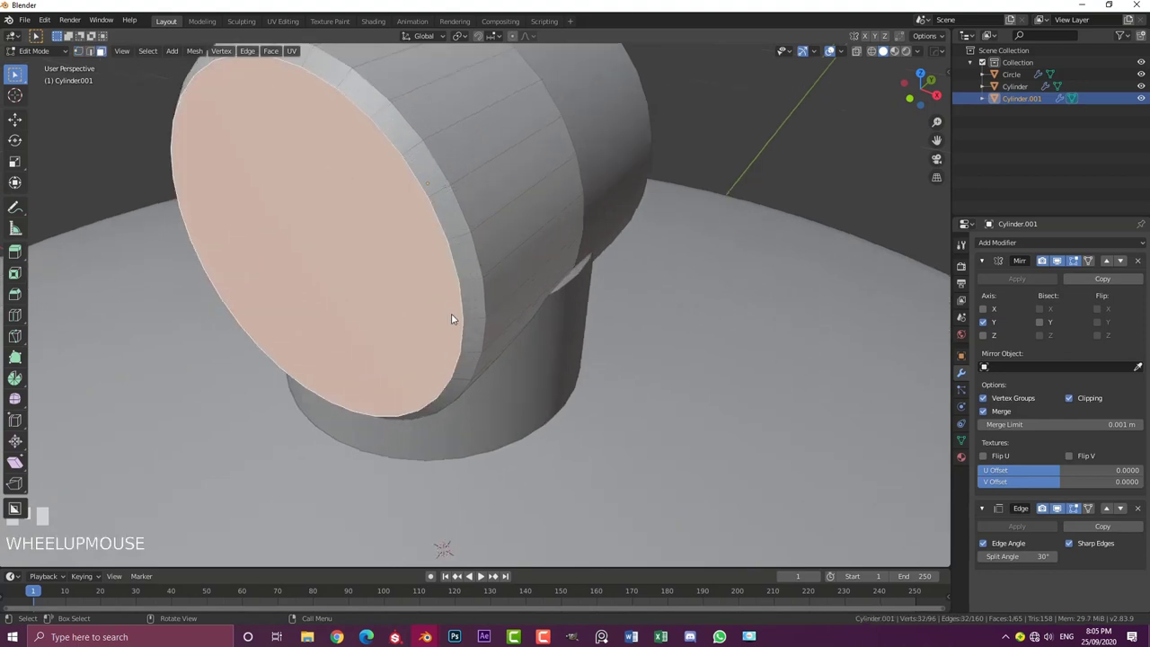
key(i)
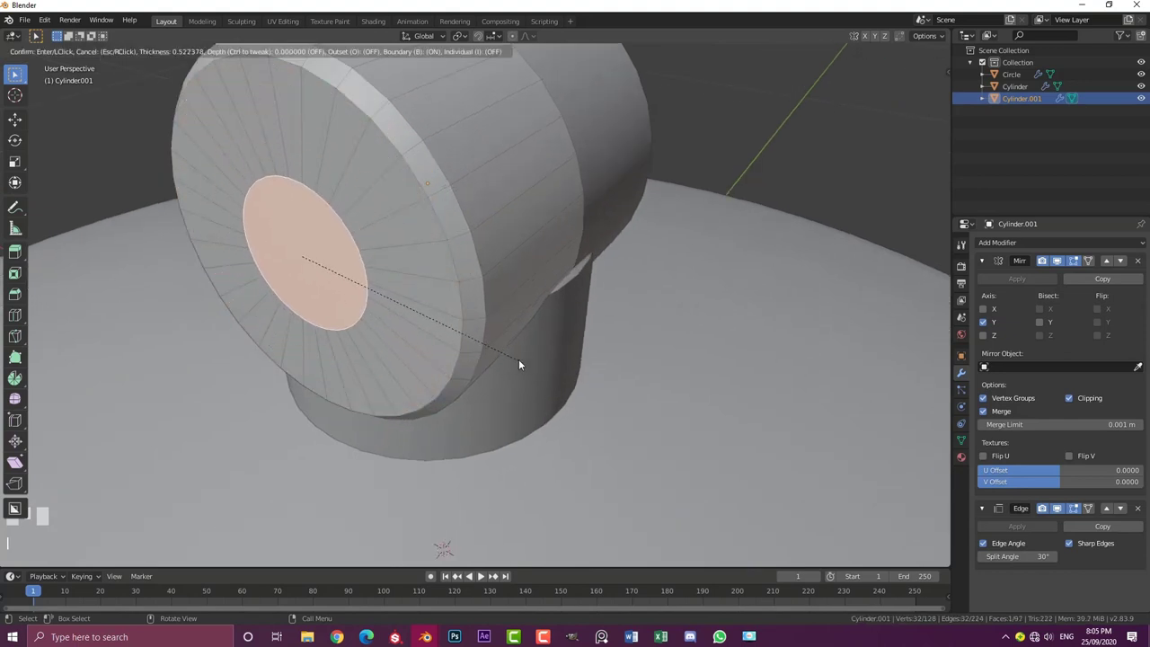
click(516, 359)
Extrude the small central circle slightly outward as a pin on the joint's end and return to Object Mode
scroll(464, 334, down, 3)
scroll(439, 323, up, 3)
key(e)
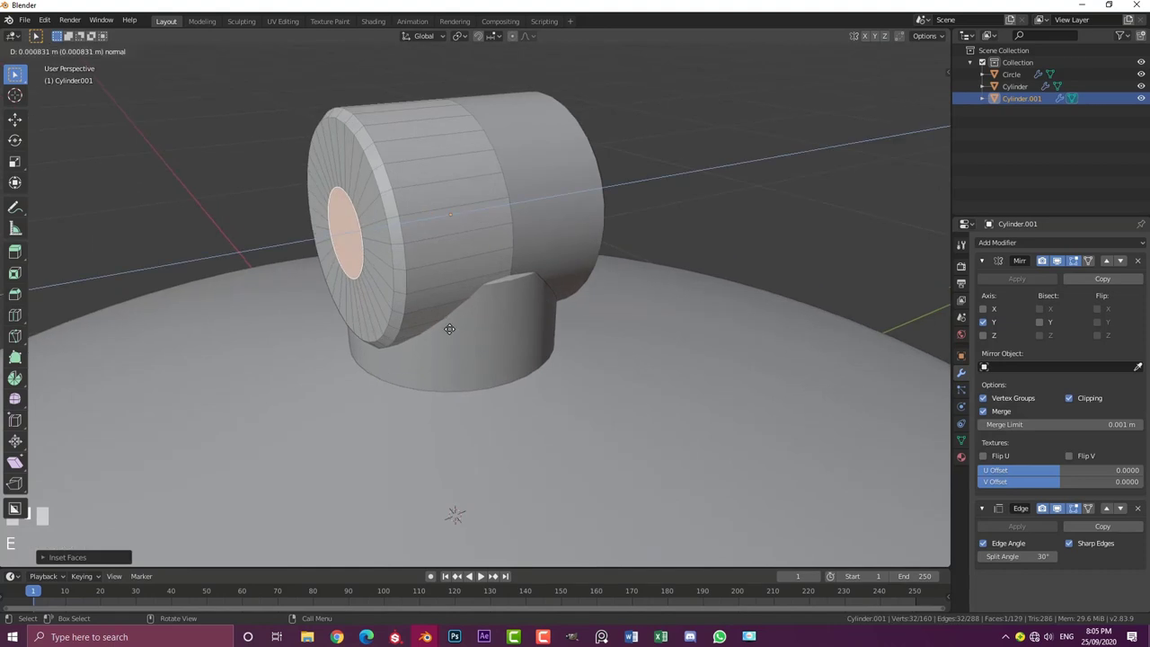
click(436, 335)
scroll(441, 336, down, 5)
middle_drag(465, 423, 509, 320)
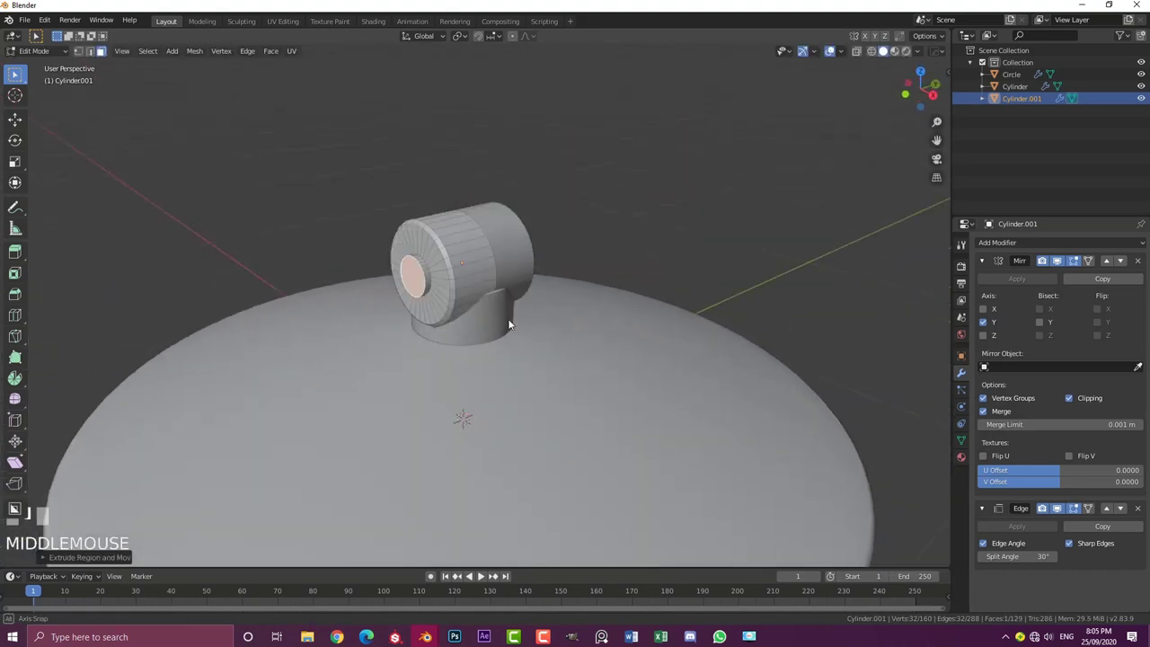
scroll(351, 248, up, 4)
key(Tab)
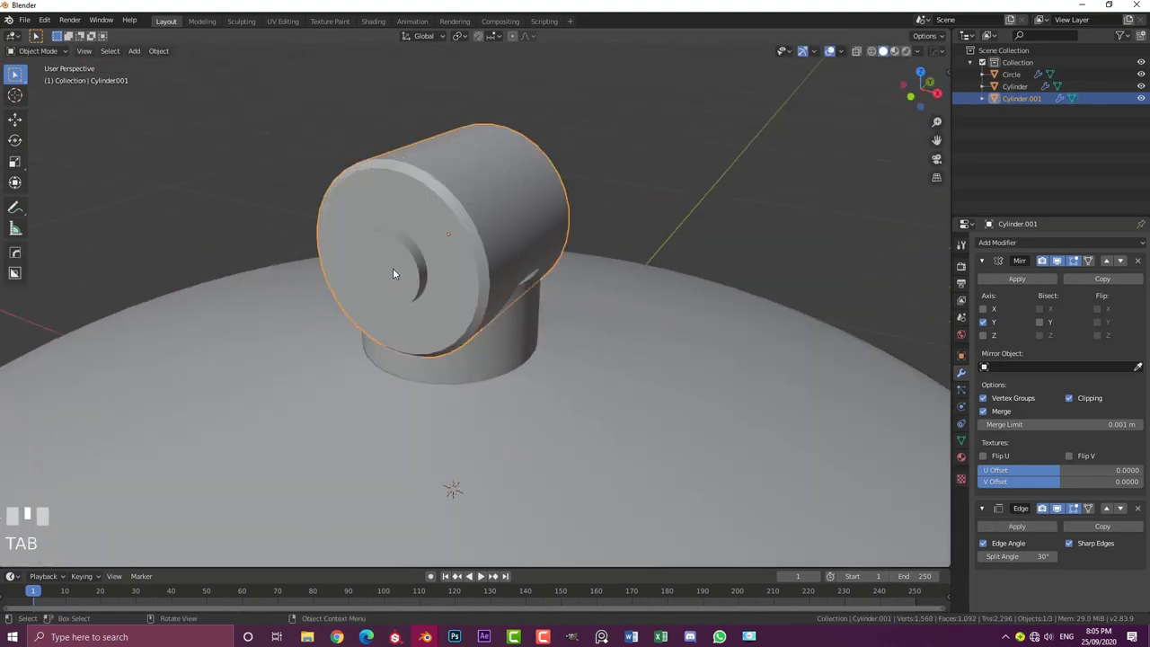
Add a mesh cube in right view and scale it down to about 0.045
scroll(392, 270, down, 4)
middle_drag(393, 270, 664, 304)
middle_drag(532, 279, 531, 278)
key(KP_3)
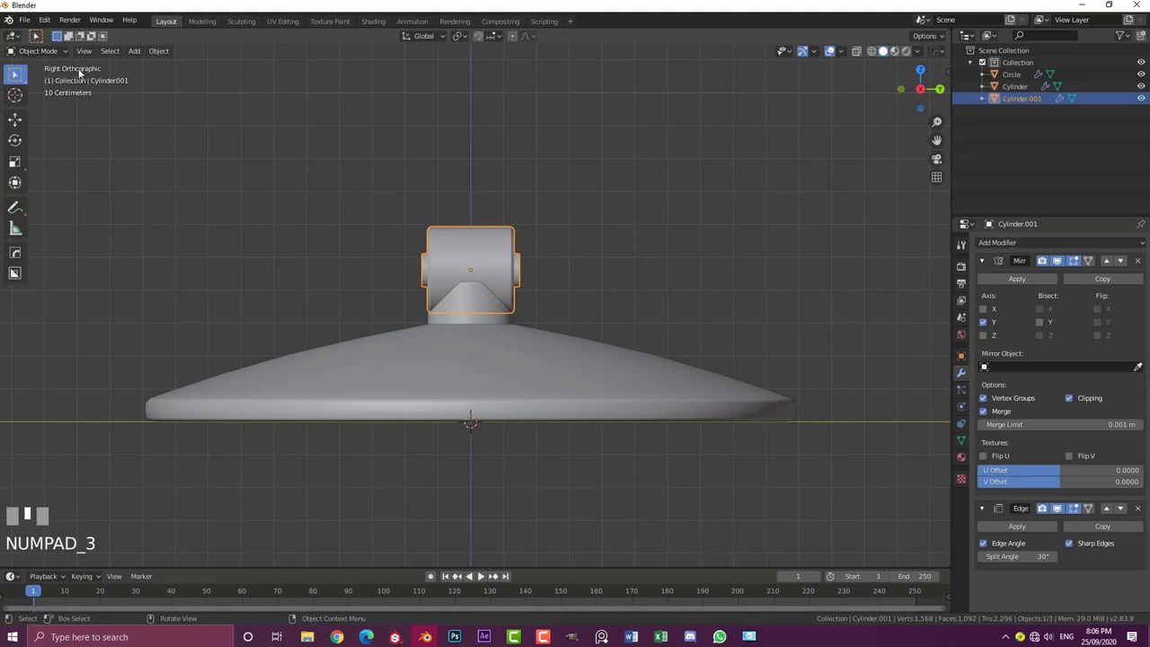
scroll(583, 253, down, 3)
key(alt+a)
scroll(530, 253, up, 3)
key(shift+a)
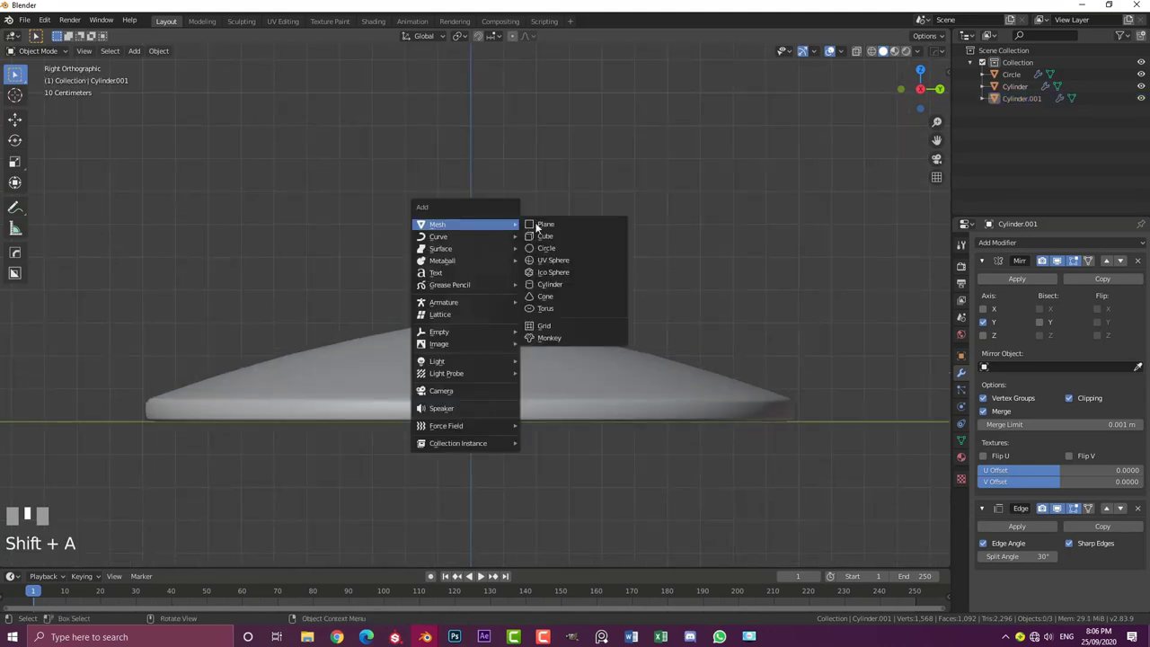
click(545, 235)
scroll(552, 265, down, 2)
scroll(606, 385, up, 2)
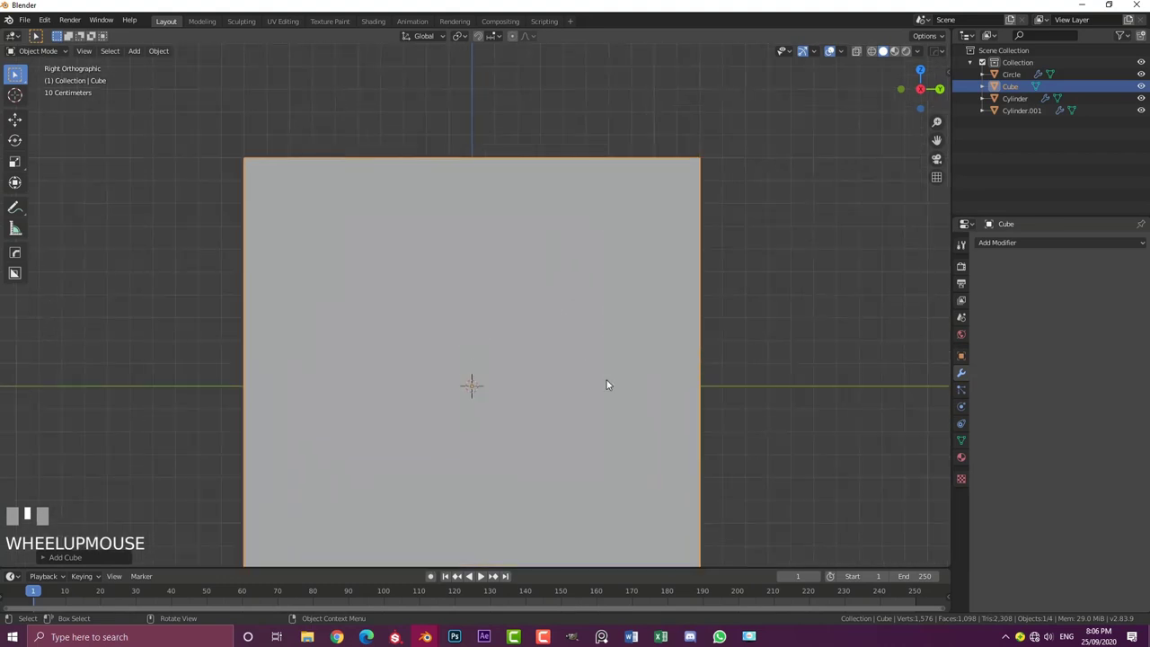
key(s)
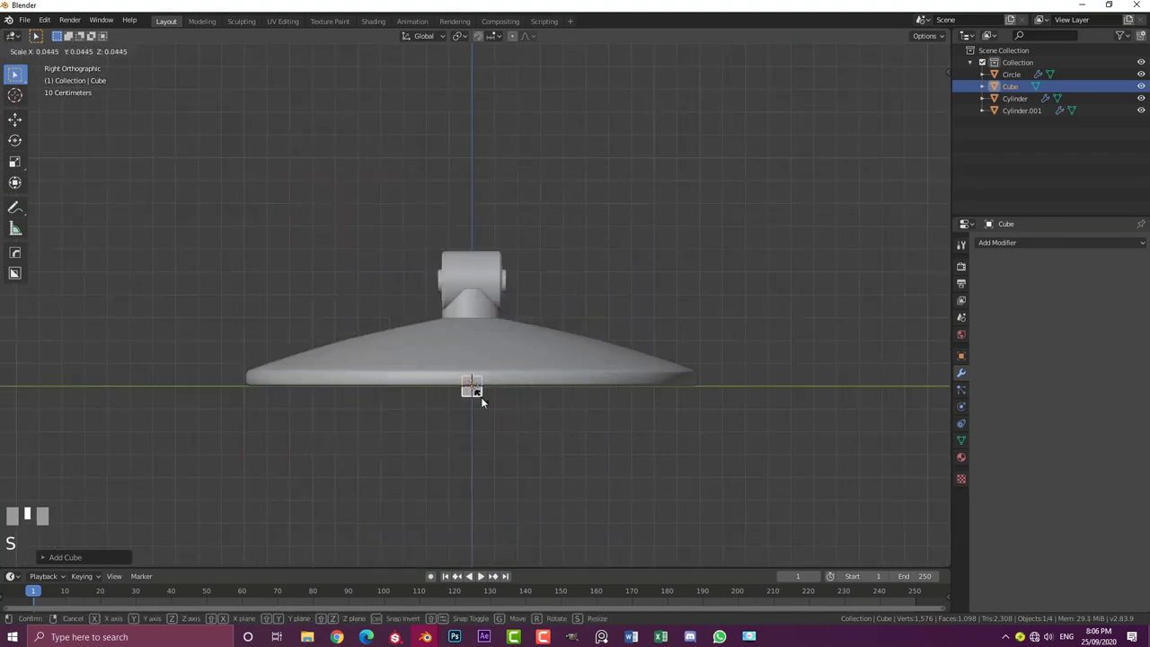
click(477, 403)
Move the small cube beside the joint cylinder's pin on the negative Y side, level with the pin
scroll(540, 430, up, 3)
key(g)
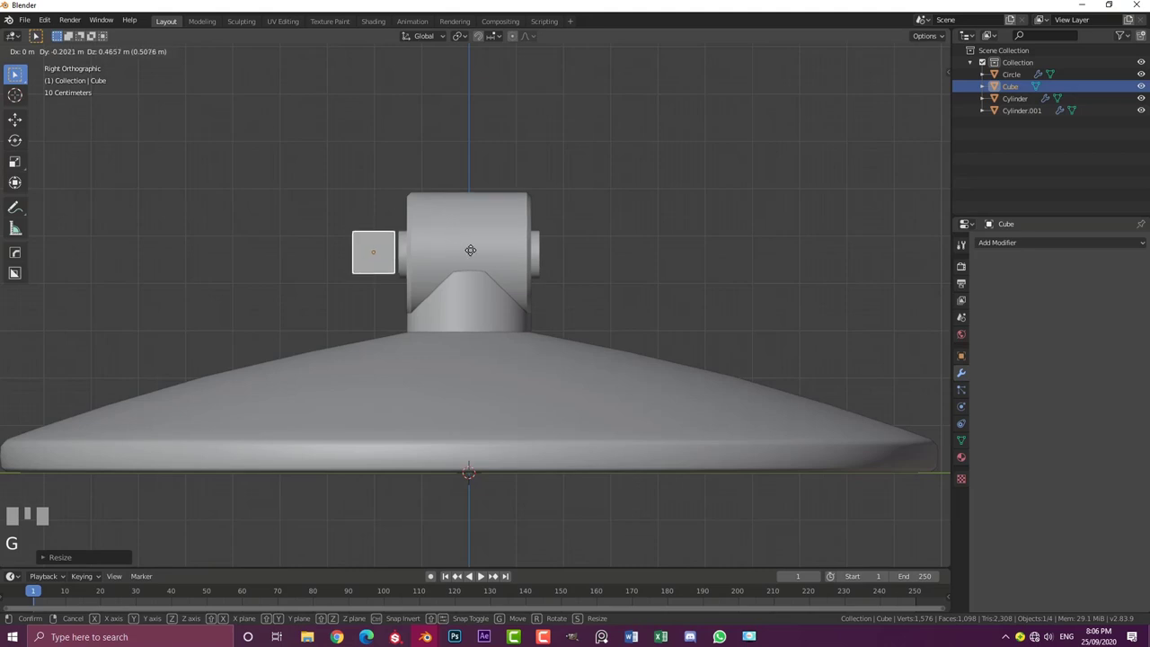
click(454, 248)
Stretch the cube along X until it is about as wide as the joint cylinder, and check it in front view
middle_drag(453, 249, 495, 326)
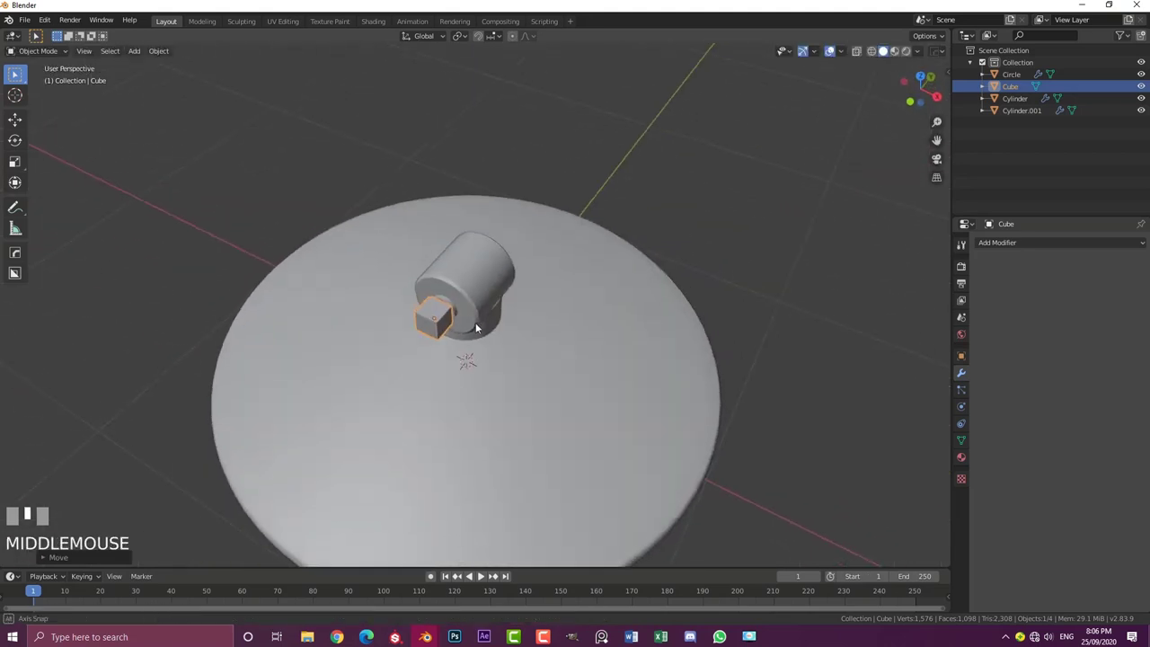
key(s)
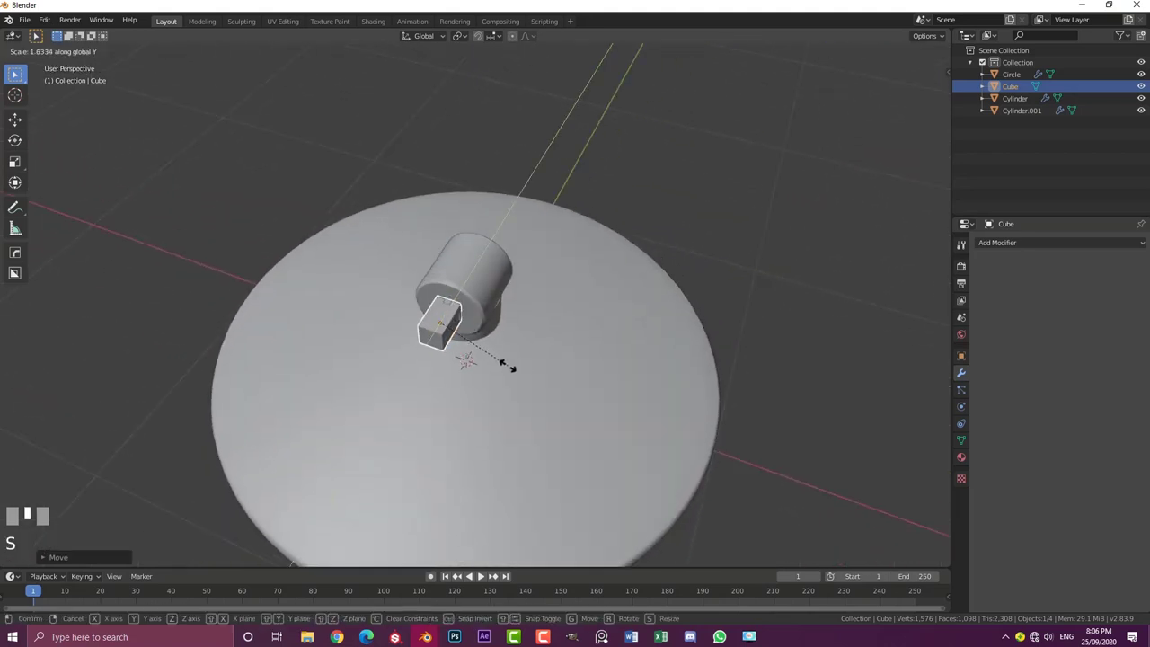
key(x)
click(571, 398)
middle_drag(577, 393, 466, 339)
key(KP_1)
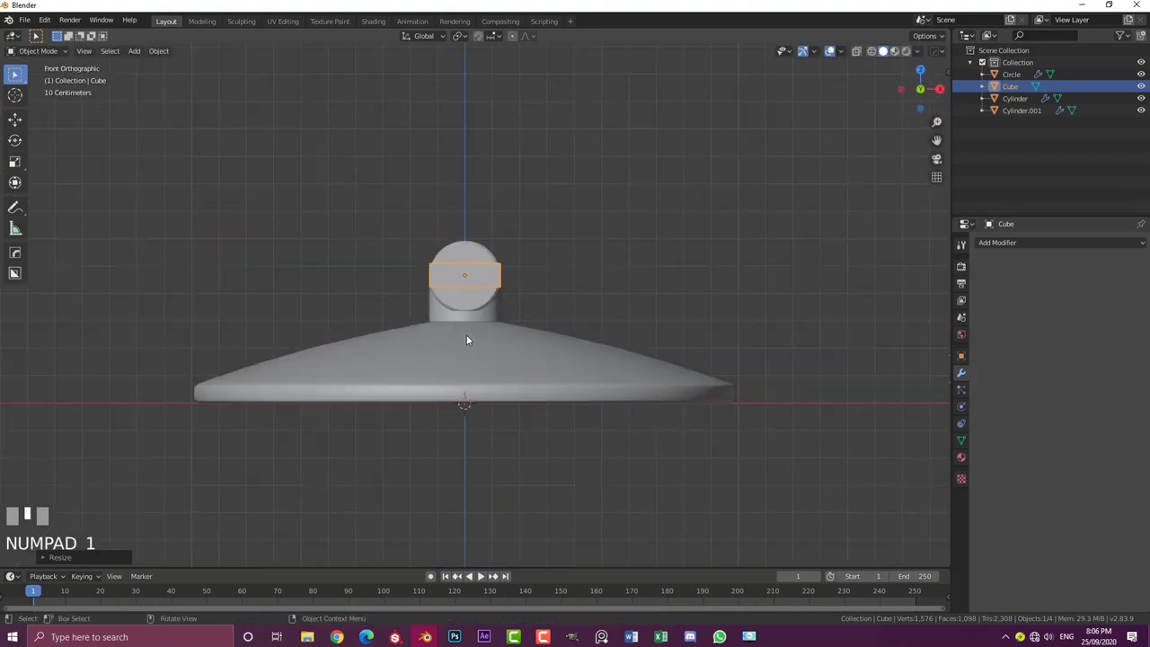
Thin the small cube along Y to about 0.6 of its depth and move it slightly farther from the pin along negative Y
key(KP_3)
scroll(466, 299, up, 4)
shift+middle_drag(466, 299, 485, 324)
key(s)
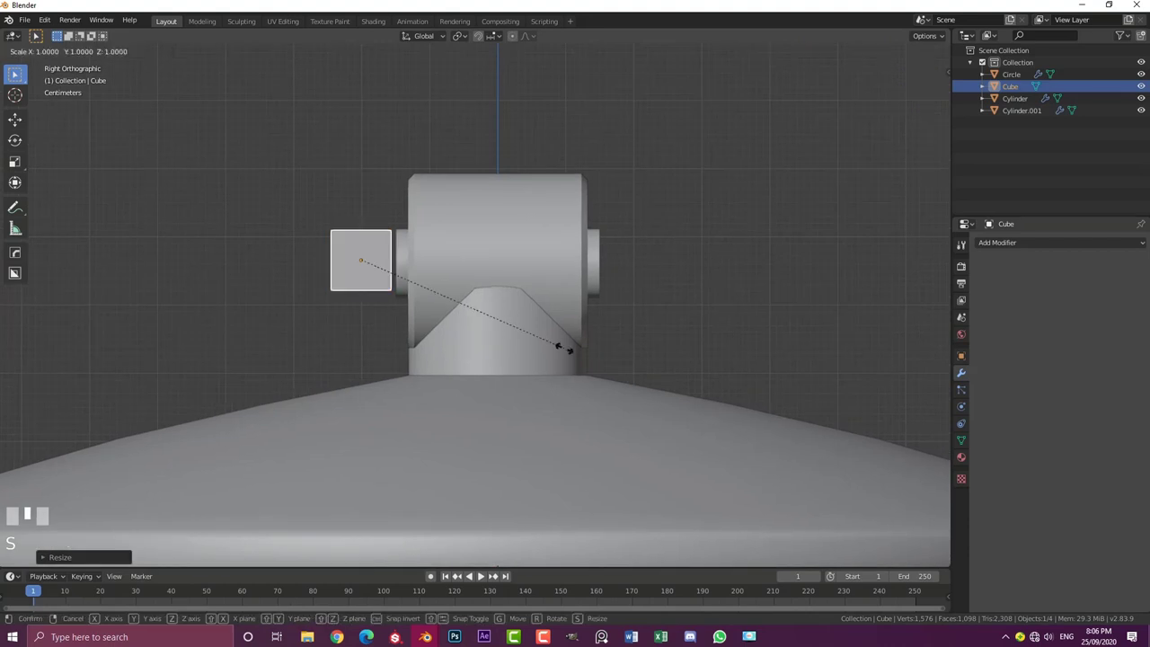
key(y)
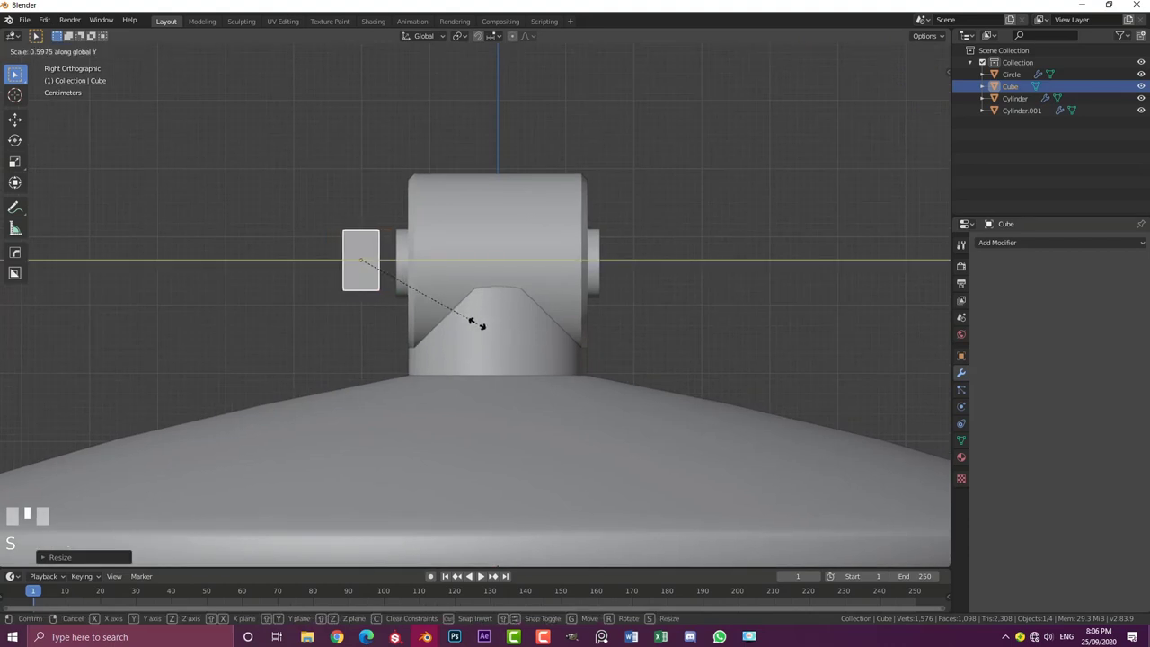
click(485, 328)
key(g)
key(y)
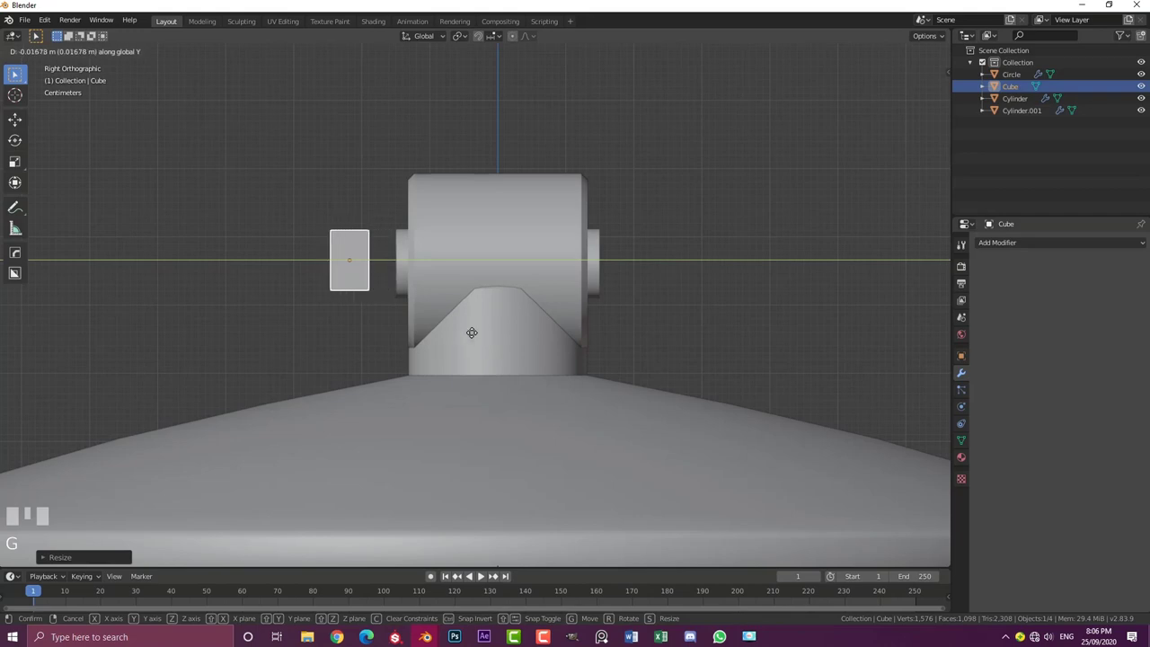
click(459, 333)
Select the joint cylinder's pin, end cap and bevel faces and move them outward along Y toward the cube
click(418, 210)
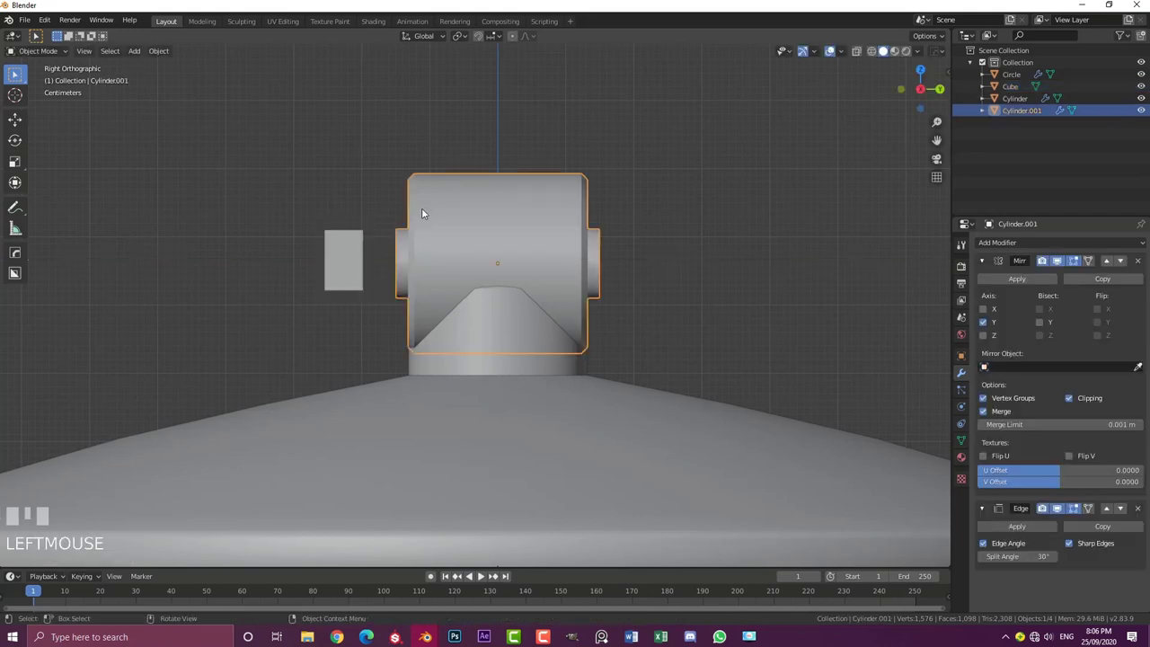
key(Tab)
middle_drag(400, 209, 441, 239)
scroll(371, 245, up, 2)
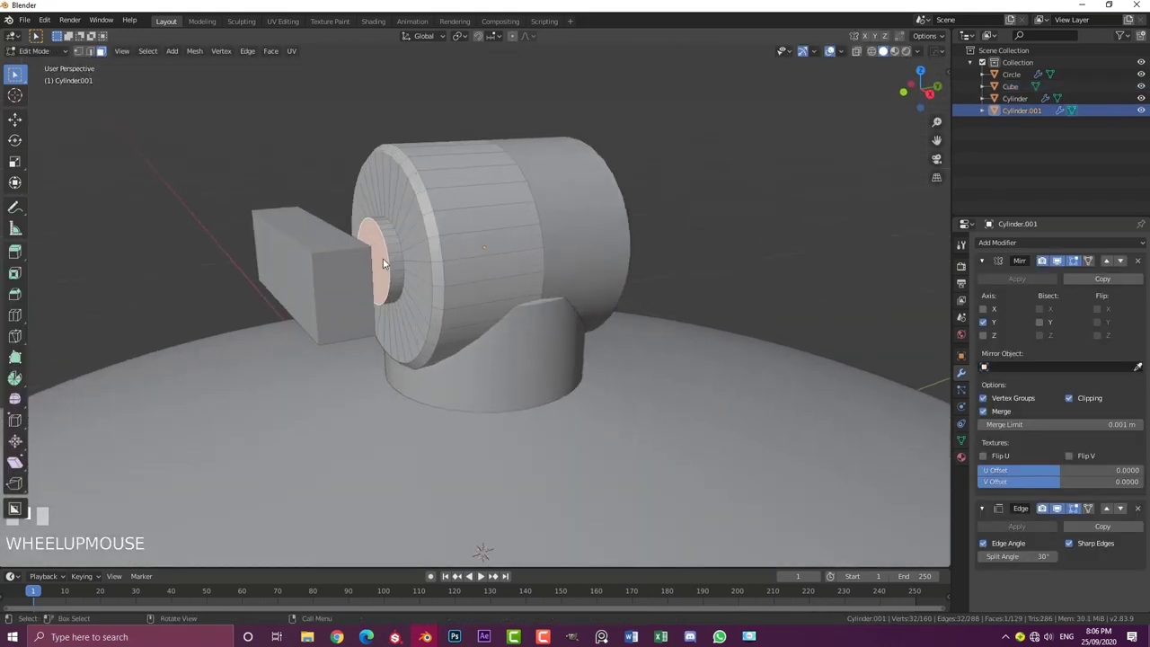
click(378, 244)
key(ctrl+KP_Add)
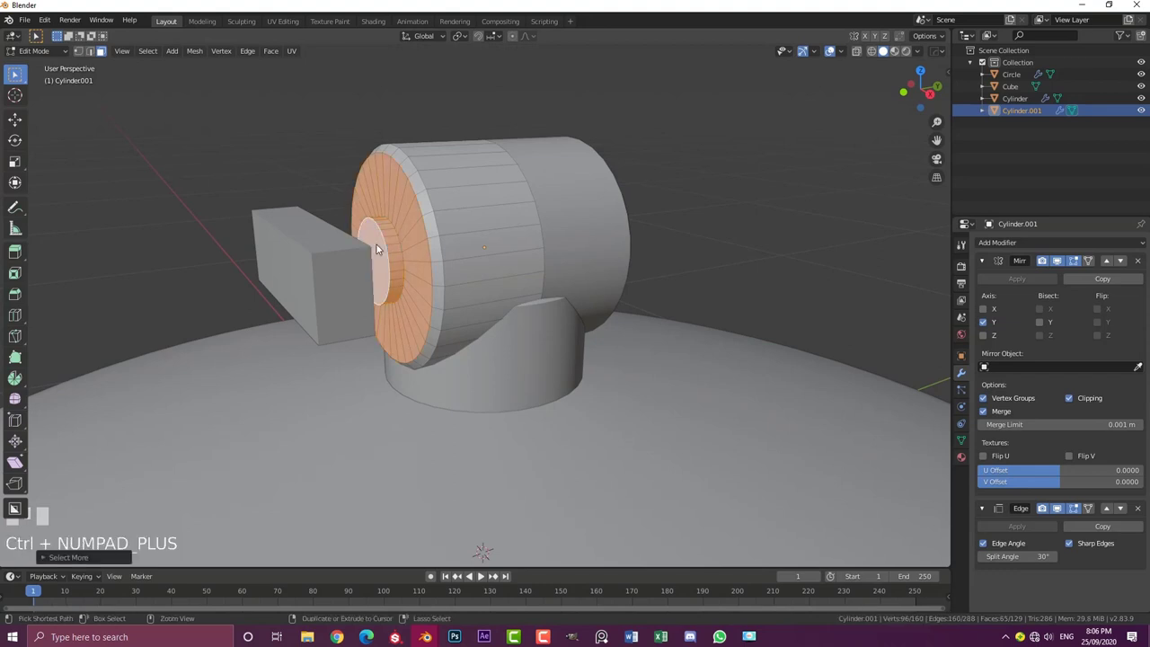
key(ctrl+KP_Add)
middle_drag(466, 224, 381, 272)
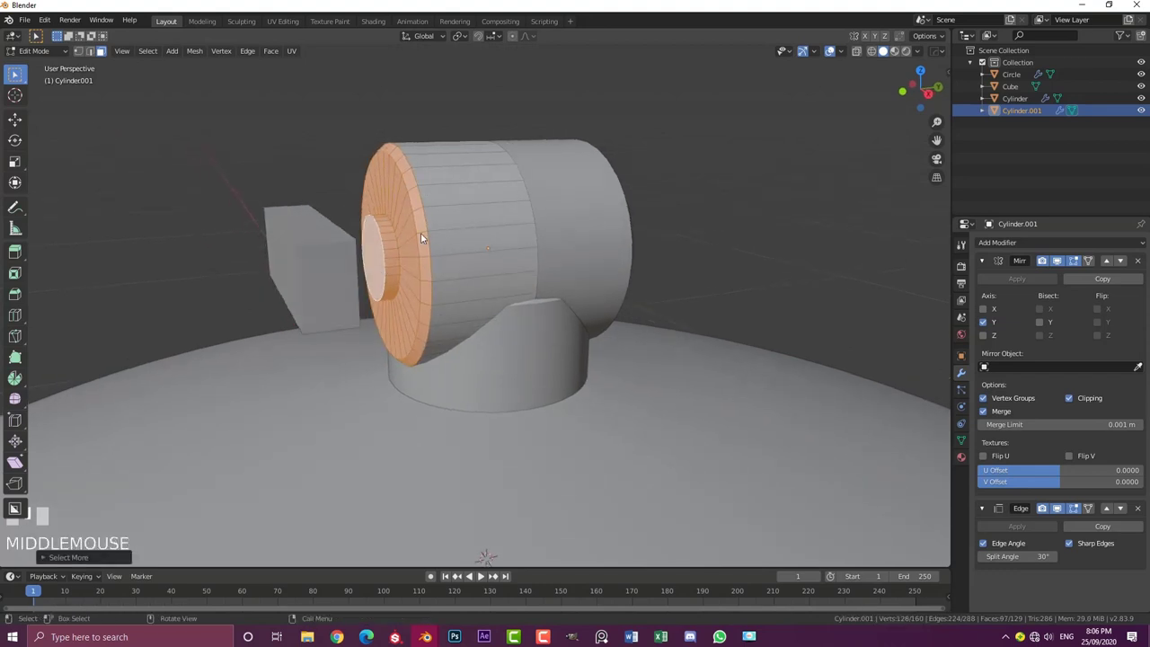
key(g)
key(y)
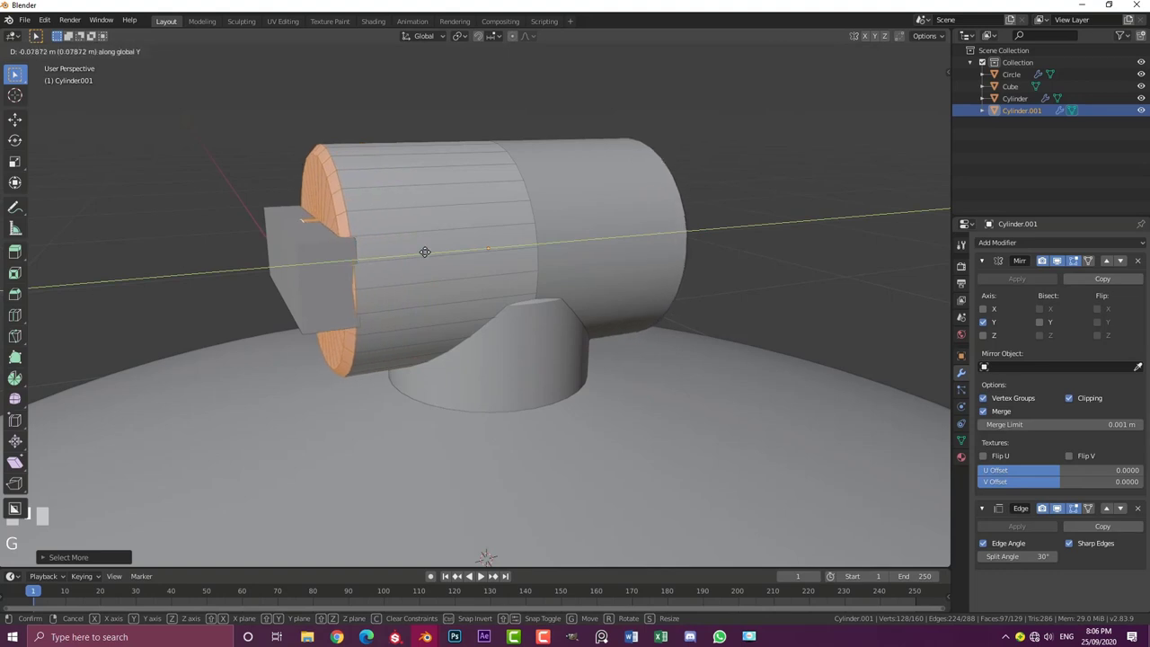
click(380, 262)
Scale down the pin's outer end face slightly to taper the pin, and return to solid shading in Object Mode
mouse_move(405, 285)
middle_down()
mouse_move(364, 277)
mouse_move(399, 289)
middle_up()
key(alt+z)
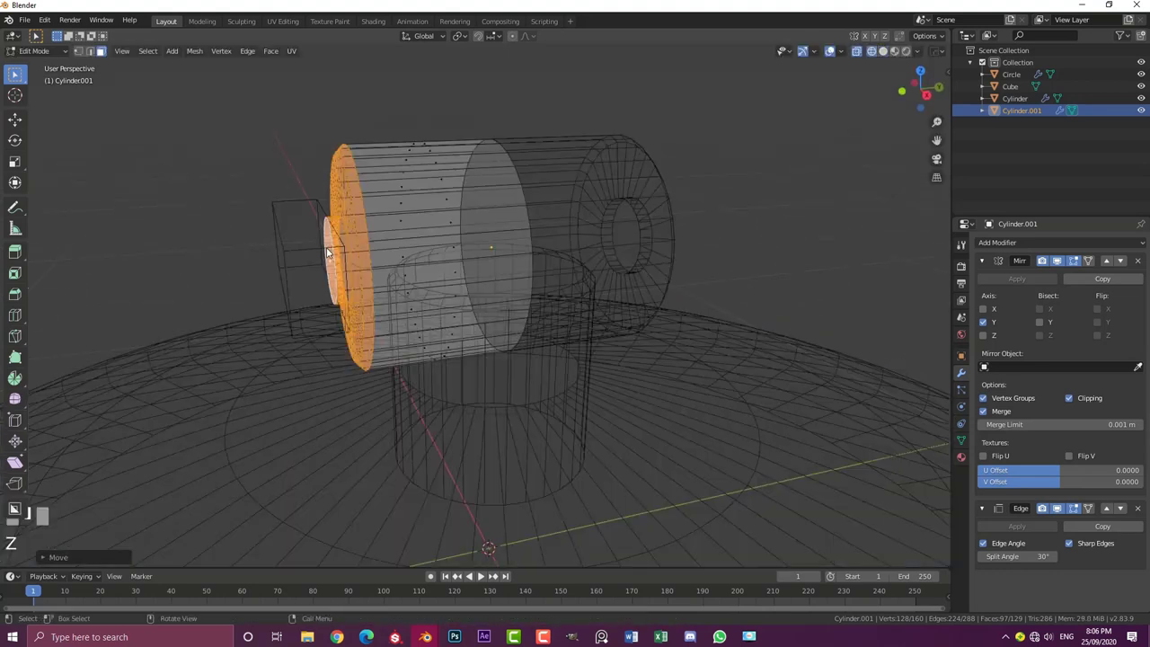
click(328, 247)
middle_drag(331, 268, 323, 271)
scroll(323, 271, up, 2)
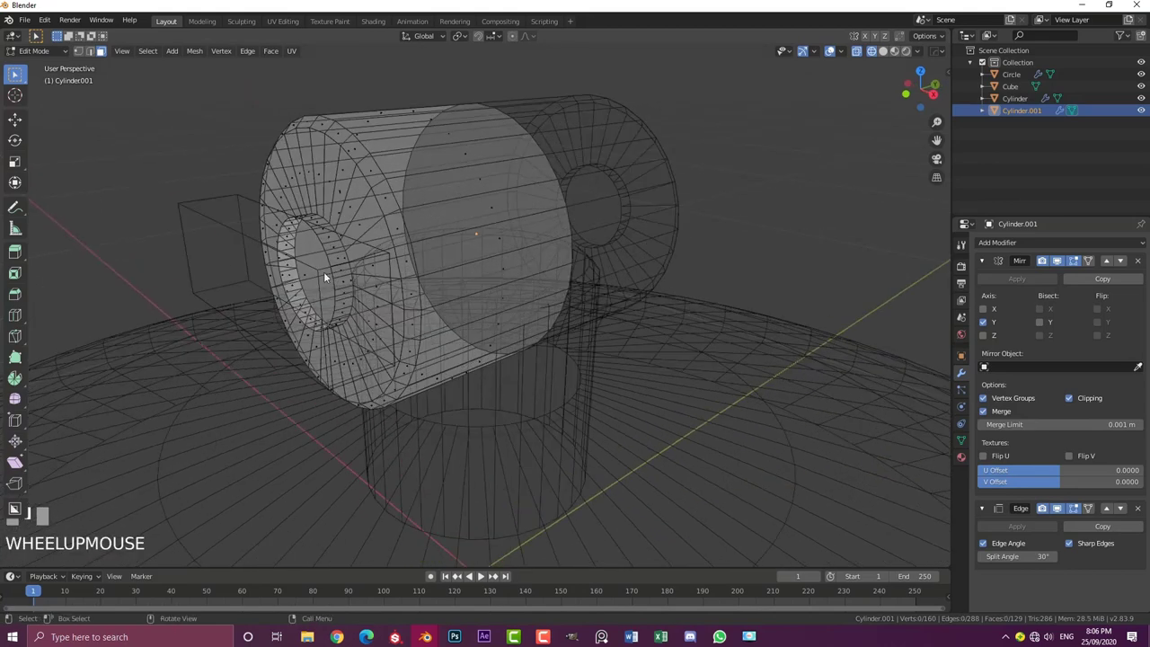
click(308, 272)
key(s)
click(404, 313)
key(z)
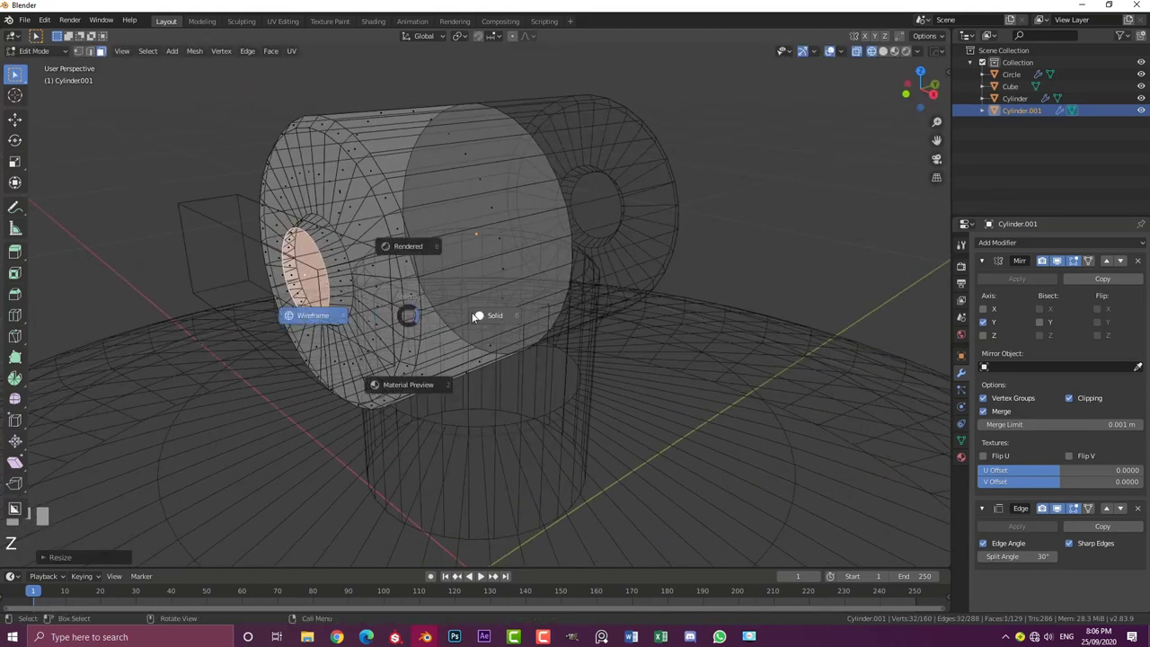
click(526, 314)
middle_drag(526, 313, 461, 307)
key(Tab)
Raise the cube's top face about 1.5 m along Z to form a tall flat arm beside the joint
scroll(377, 260, down, 5)
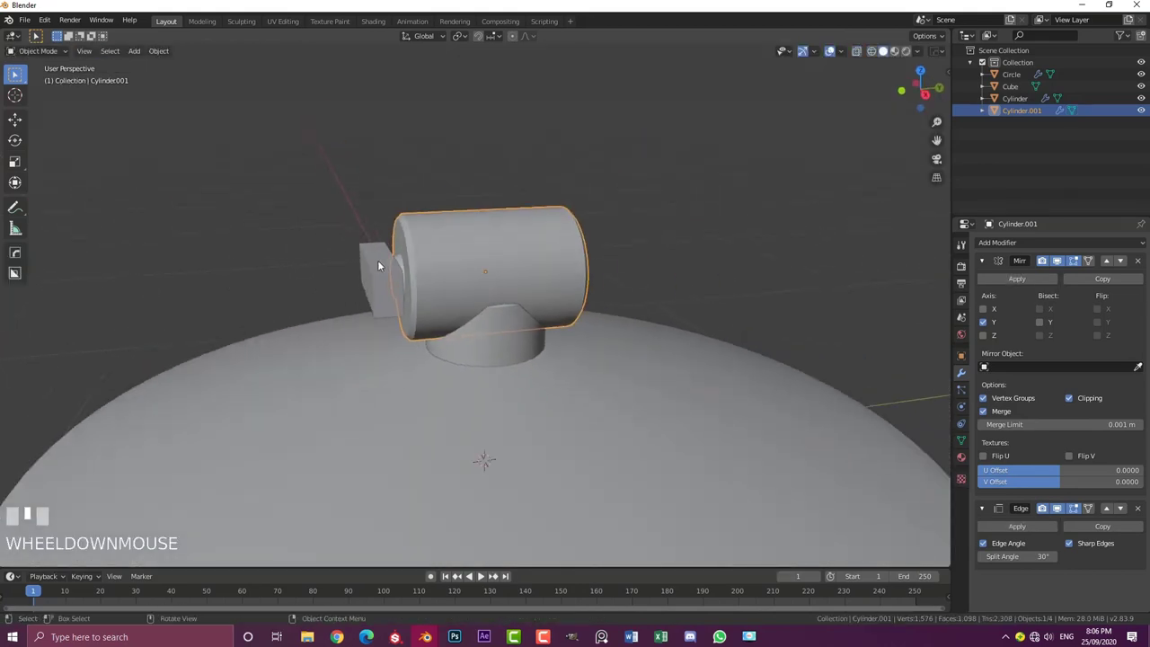
click(377, 259)
key(Tab)
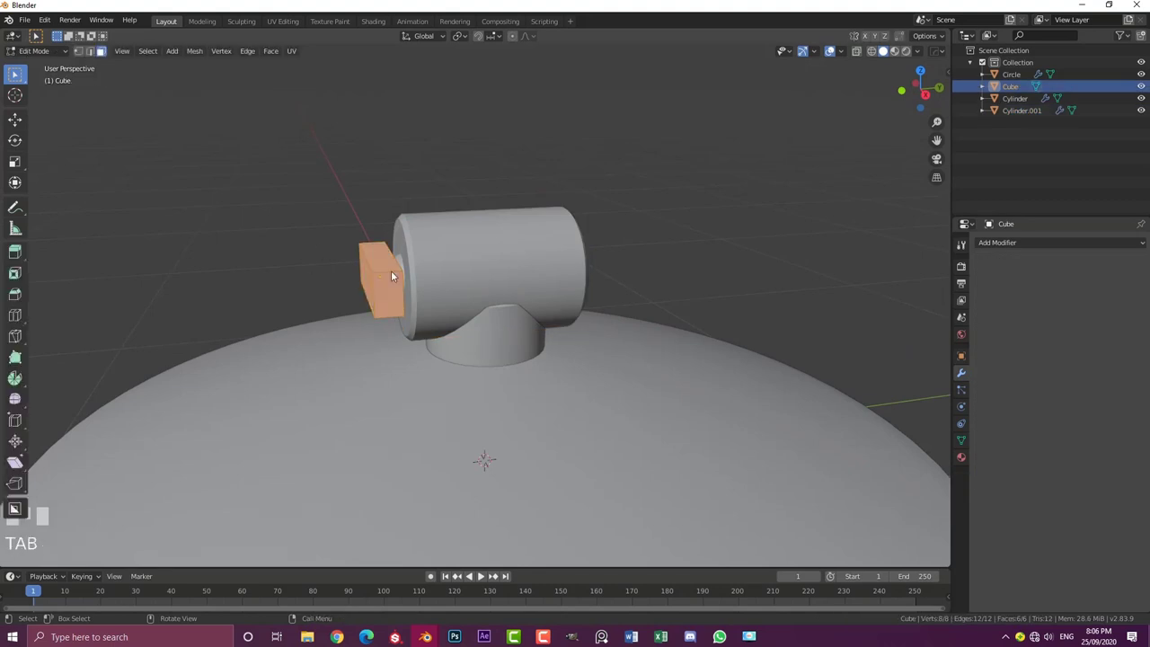
click(102, 51)
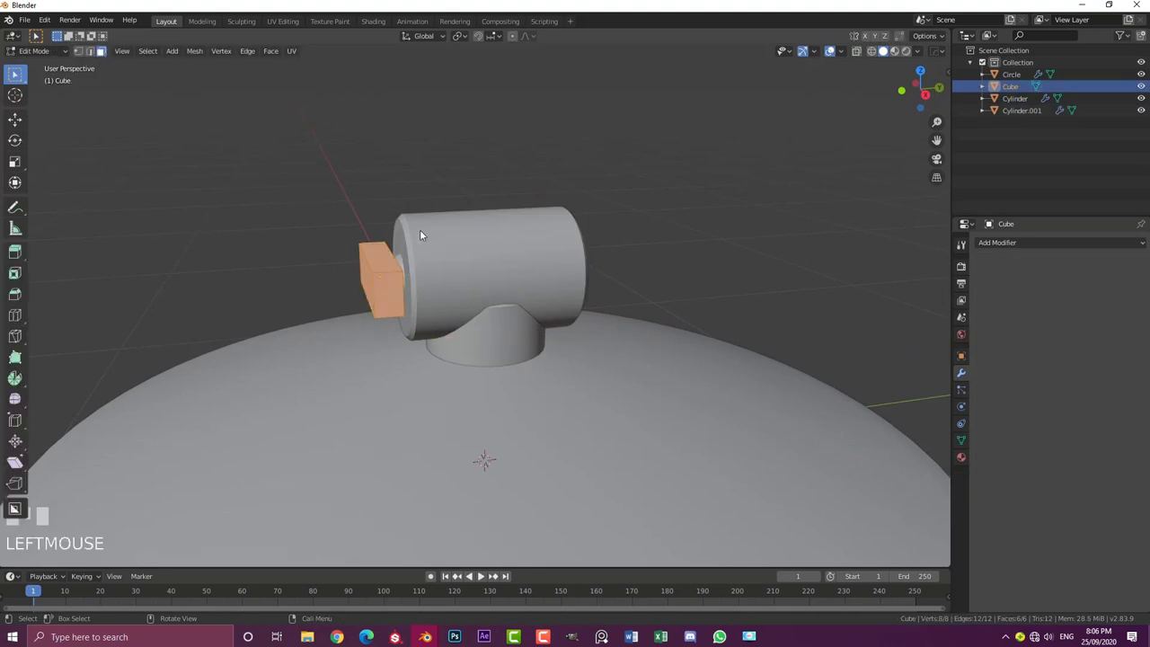
click(386, 264)
scroll(290, 277, down, 5)
middle_drag(290, 277, 566, 306)
scroll(567, 307, up, 1)
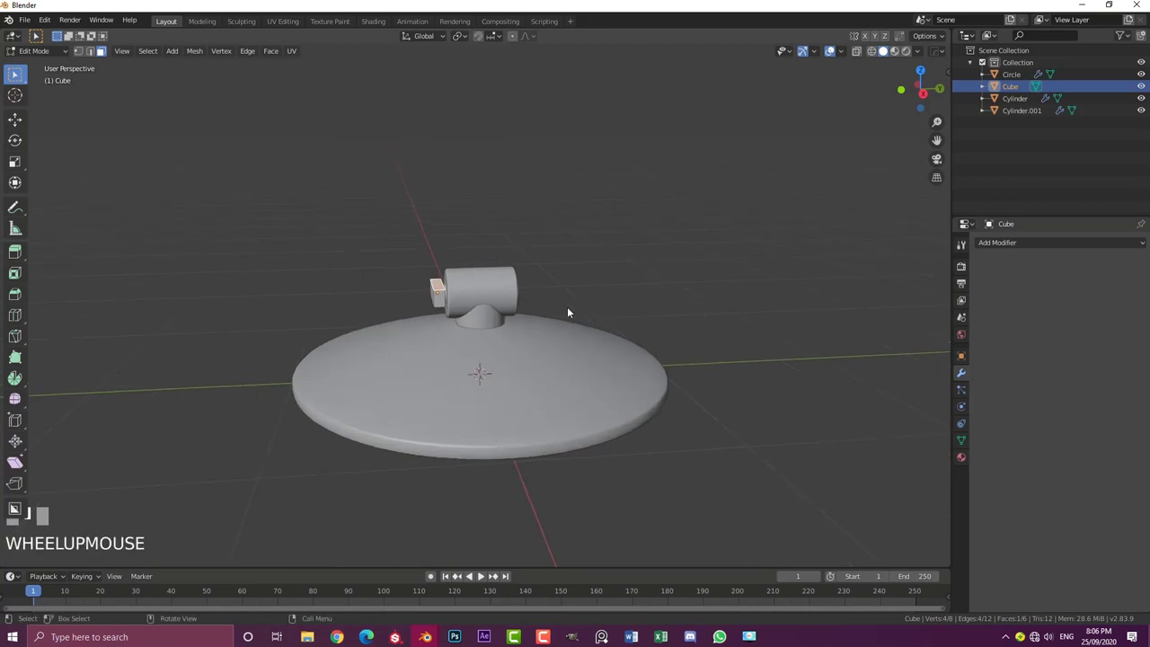
key(KP_3)
scroll(538, 308, down, 3)
shift+middle_drag(482, 308, 481, 294)
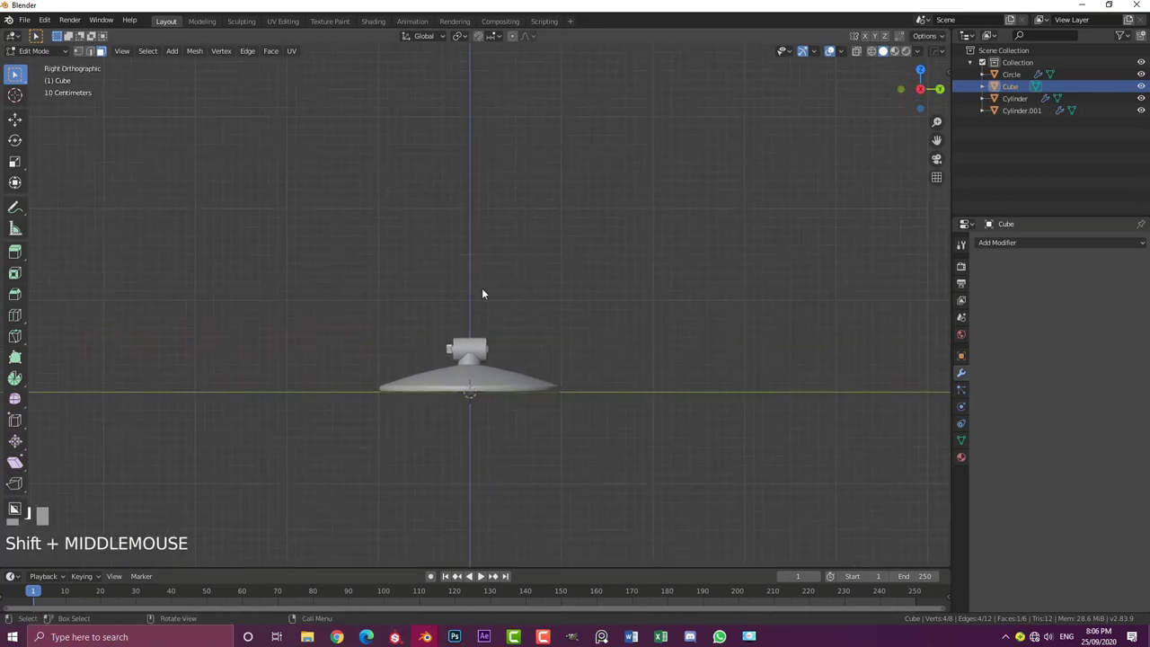
scroll(457, 306, down, 2)
scroll(455, 314, up, 3)
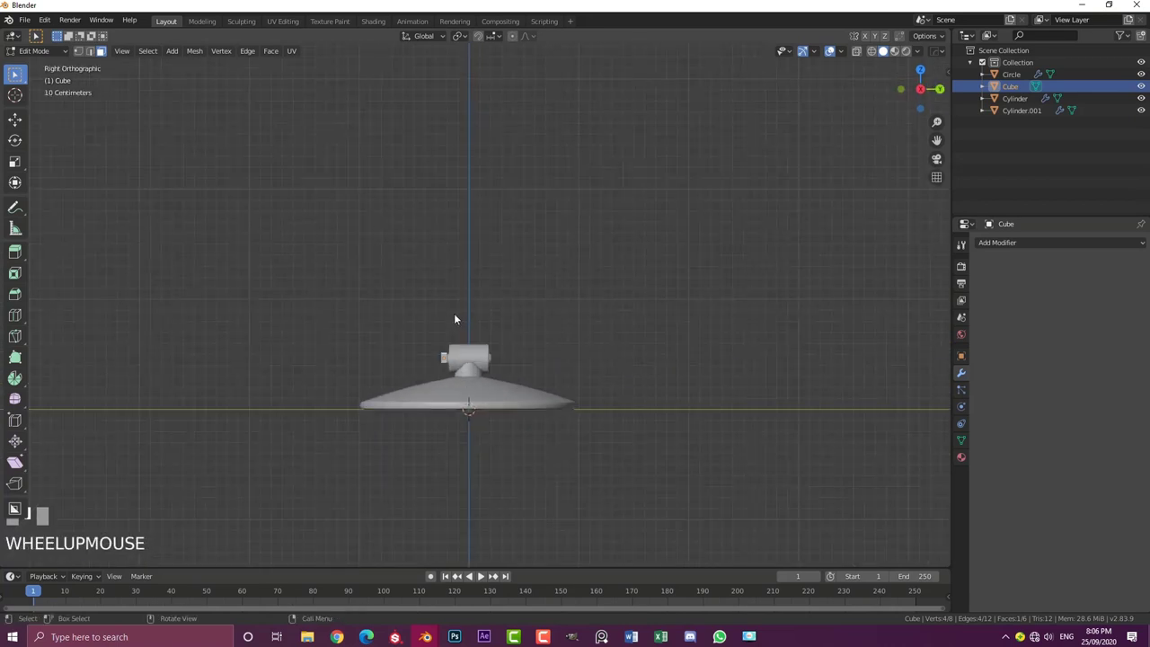
key(g)
key(z)
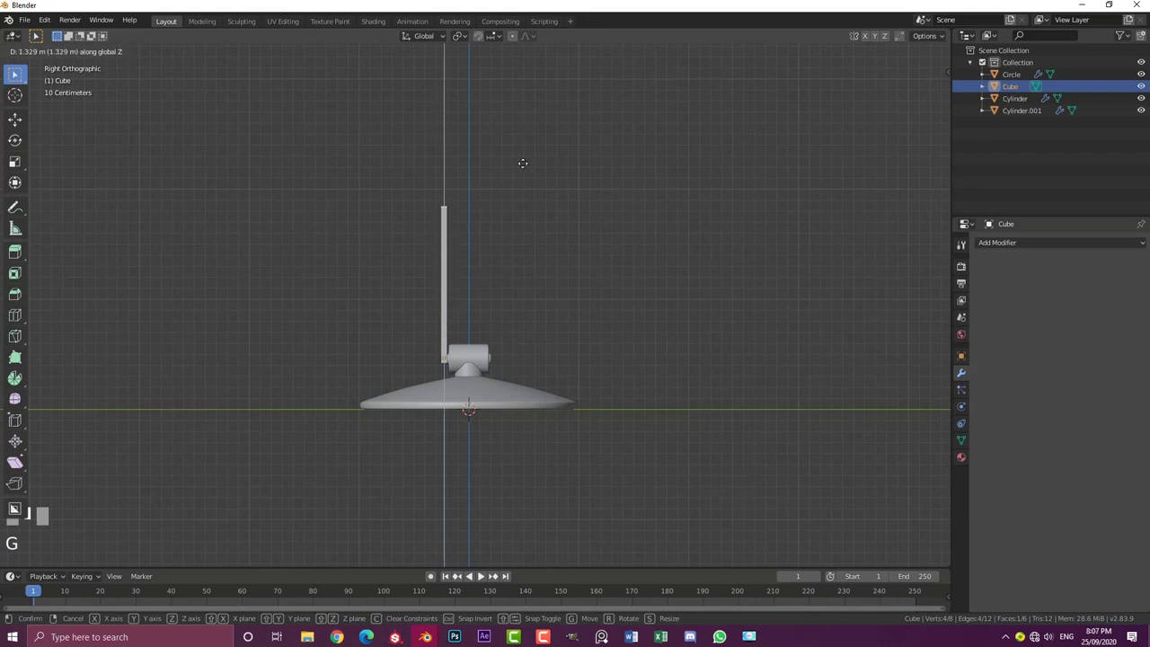
click(525, 150)
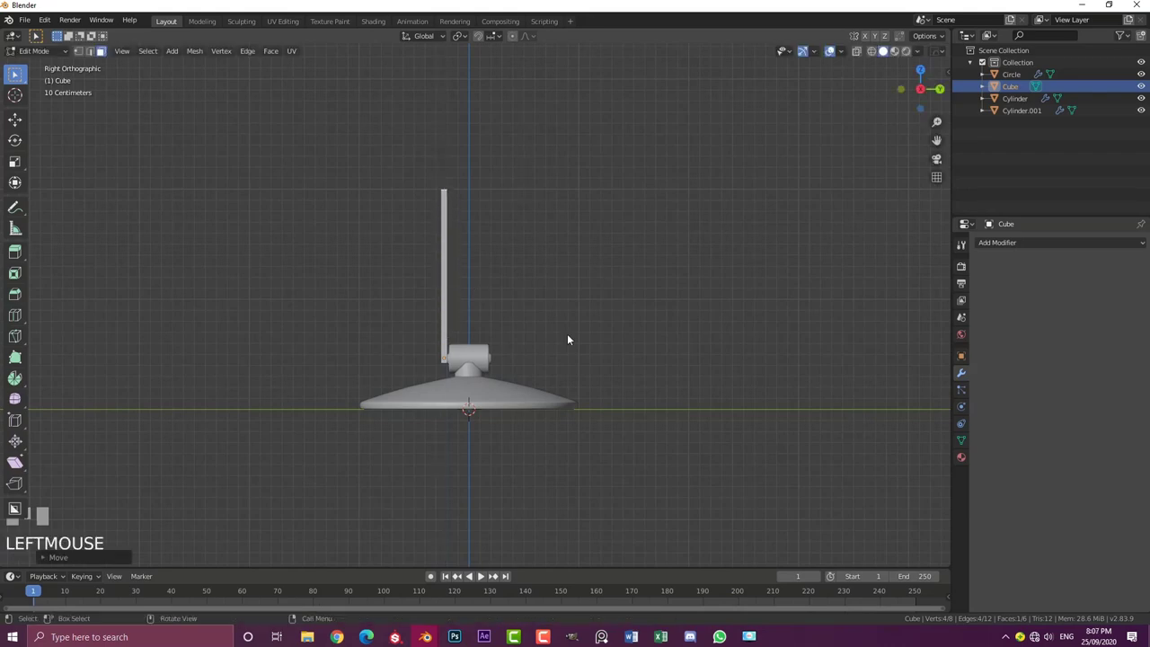
Raise the arm's top face about another 0.3 m along Z and return to Object Mode
scroll(579, 380, down, 1)
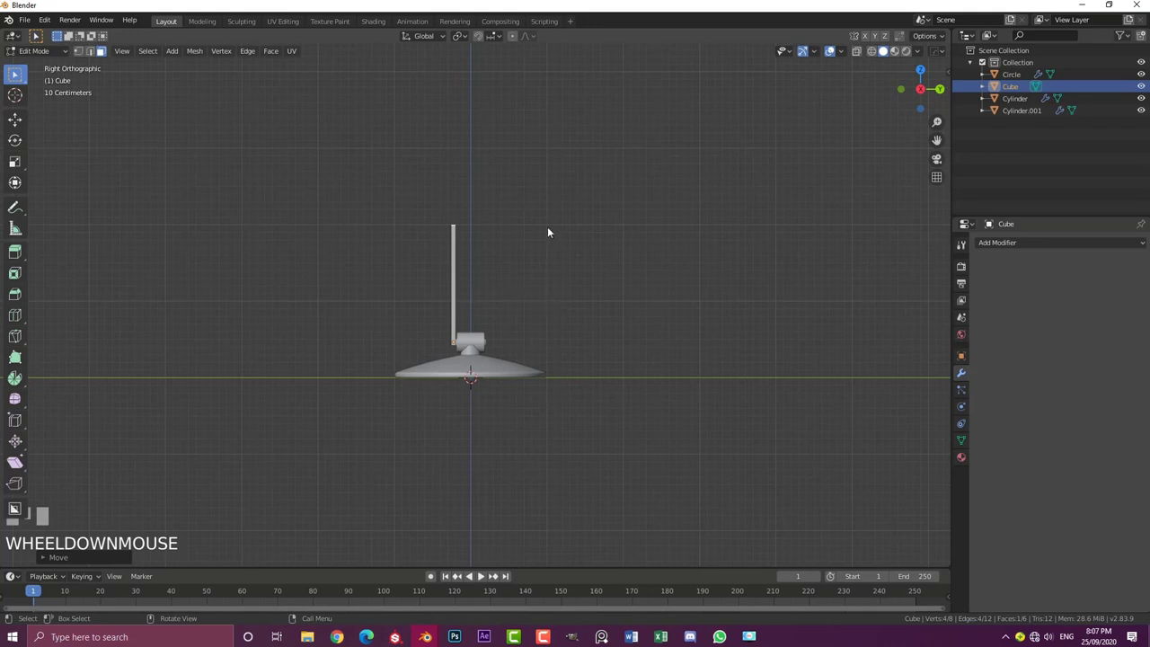
scroll(444, 224, up, 1)
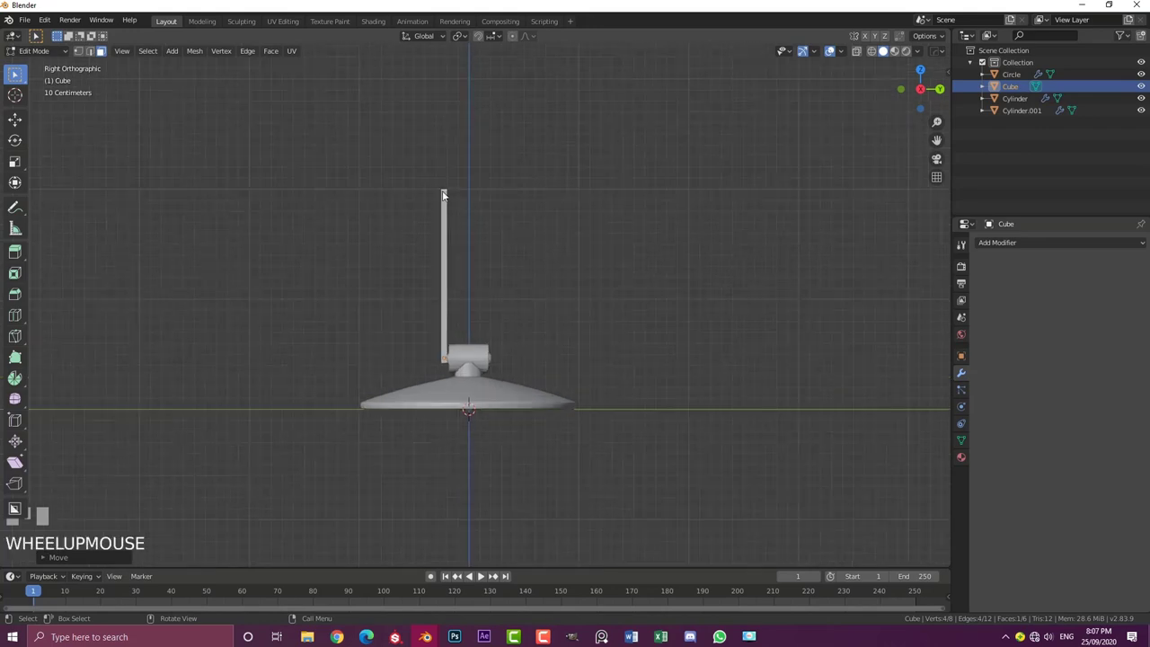
key(g)
key(z)
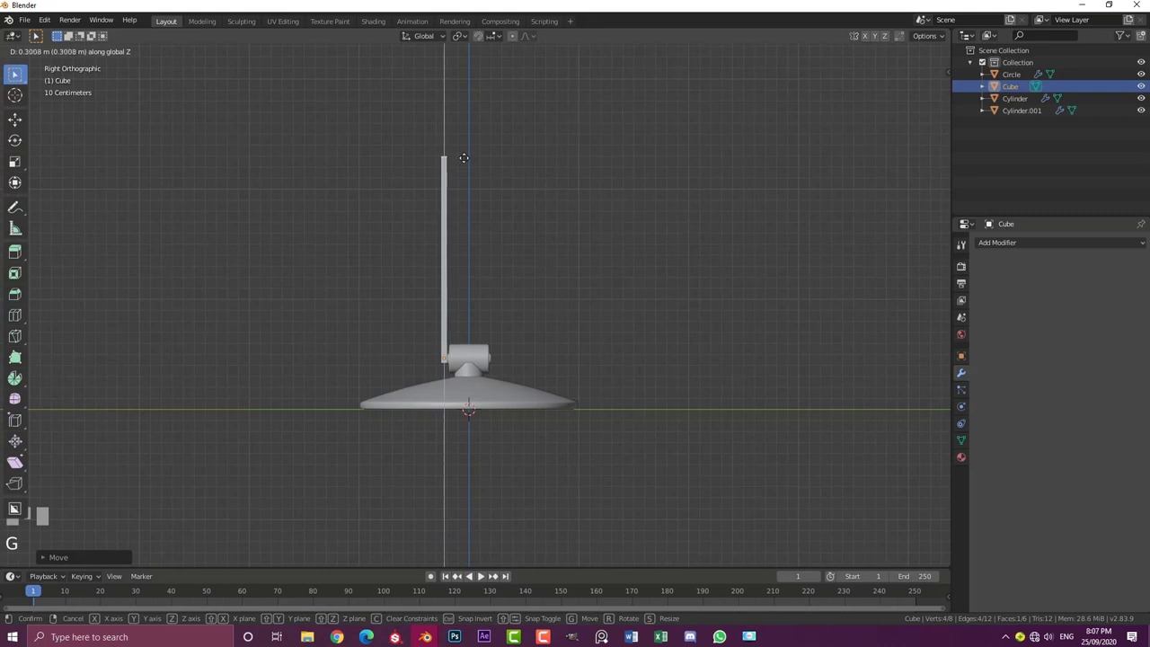
click(463, 157)
scroll(476, 274, down, 3)
middle_drag(476, 274, 496, 289)
scroll(495, 289, up, 3)
key(Tab)
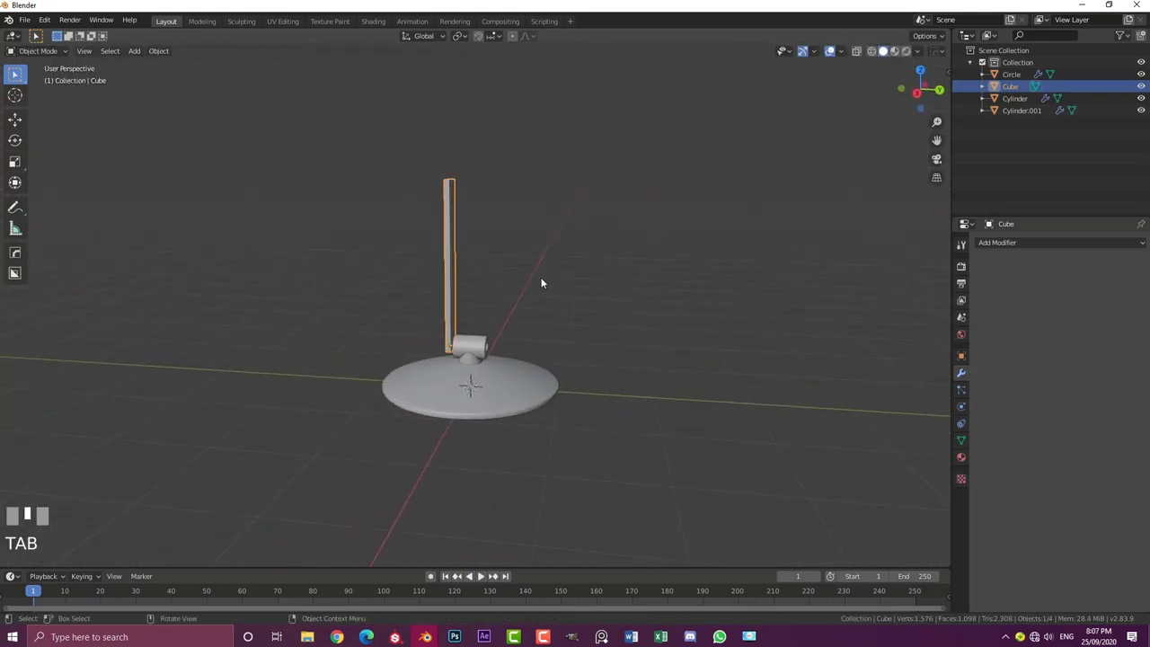
Add a Mirror modifier to the arm with the base (Circle) as mirror object, mirroring on Y instead of X
click(995, 243)
click(913, 364)
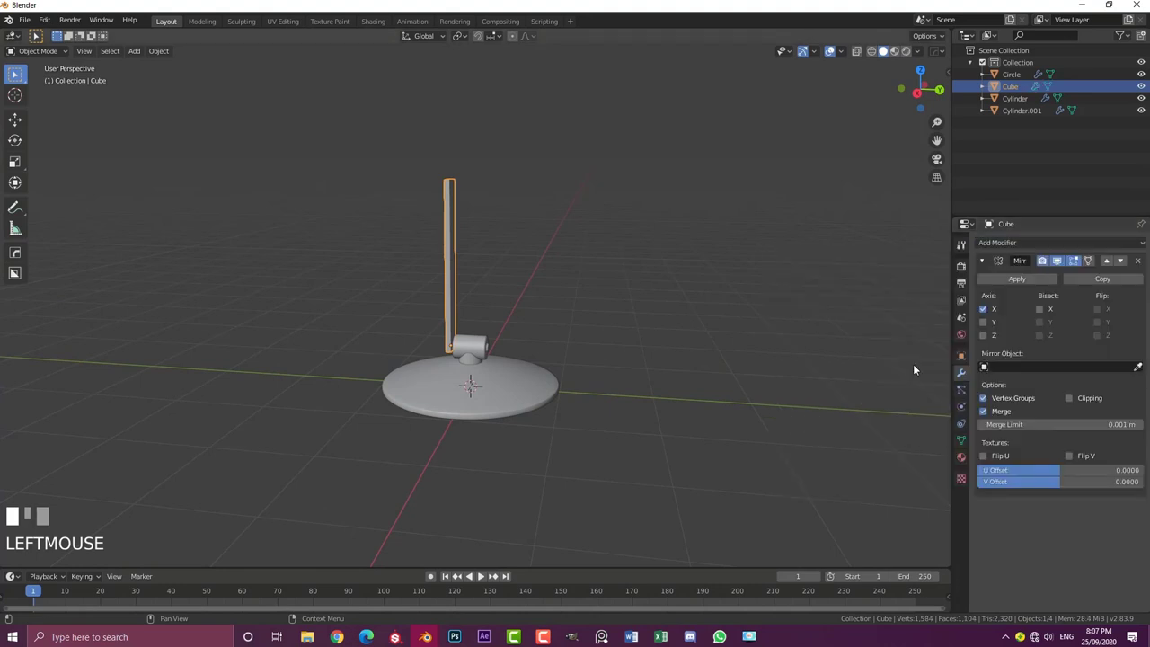
click(1137, 367)
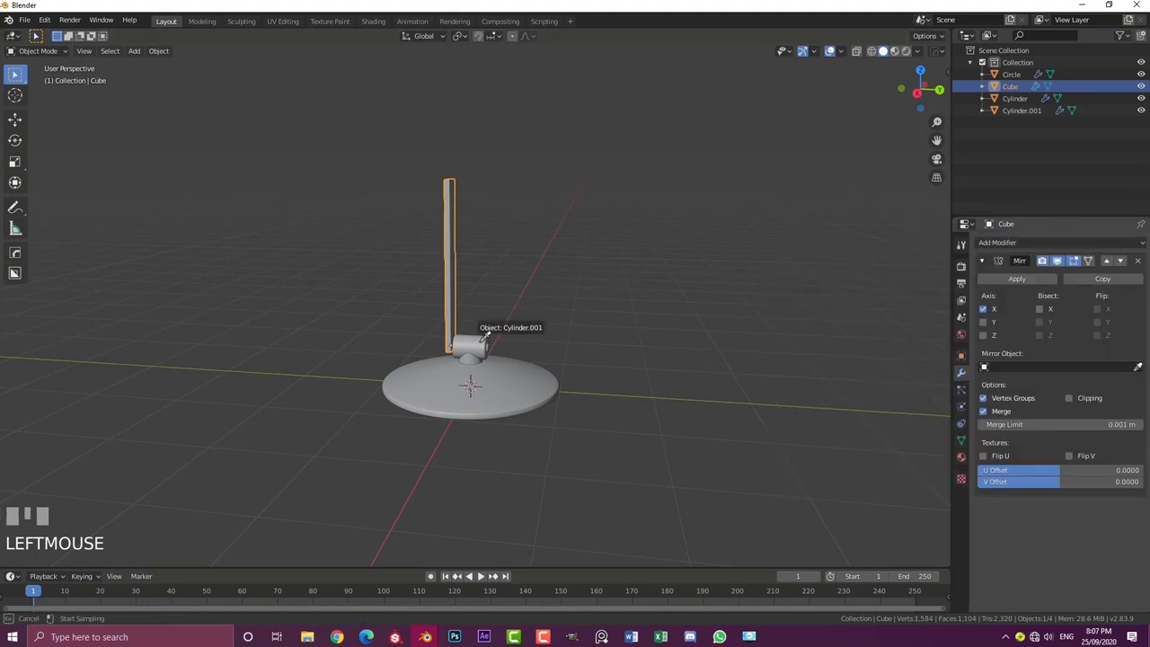
click(502, 375)
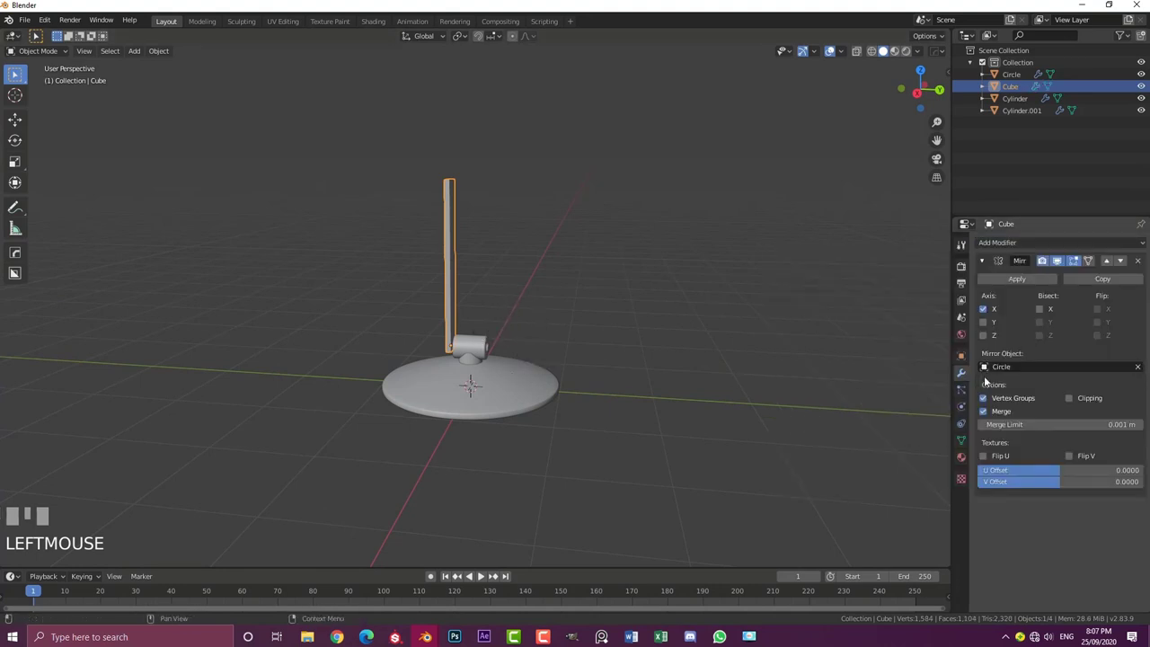
click(982, 322)
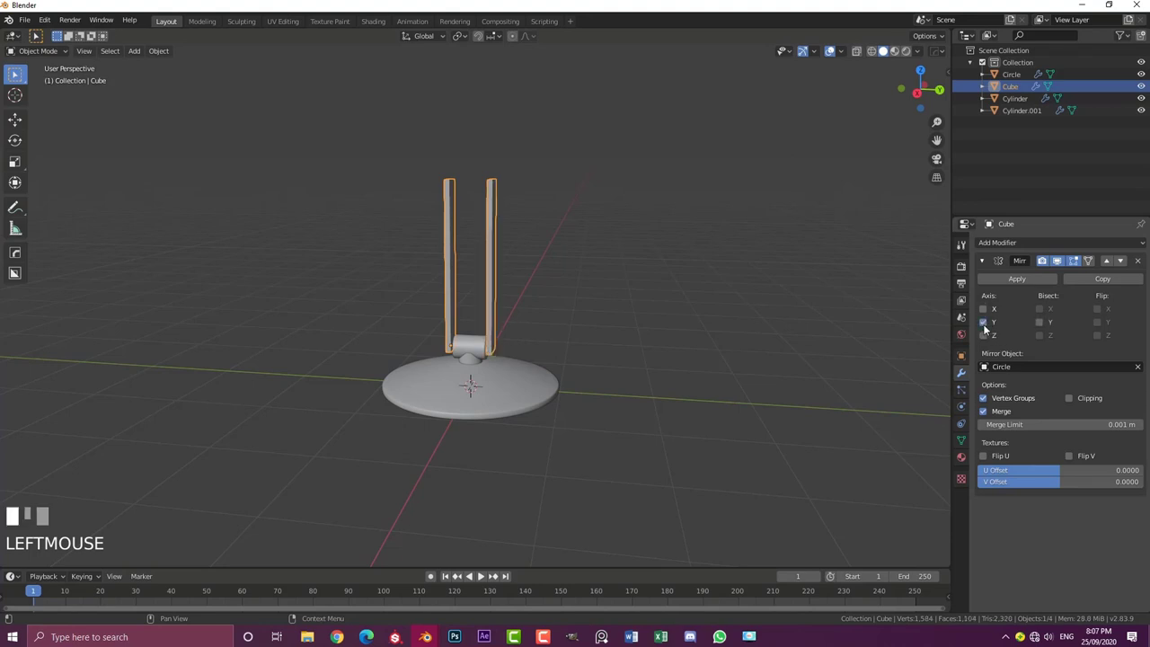
middle_drag(512, 325, 555, 317)
scroll(547, 300, up, 2)
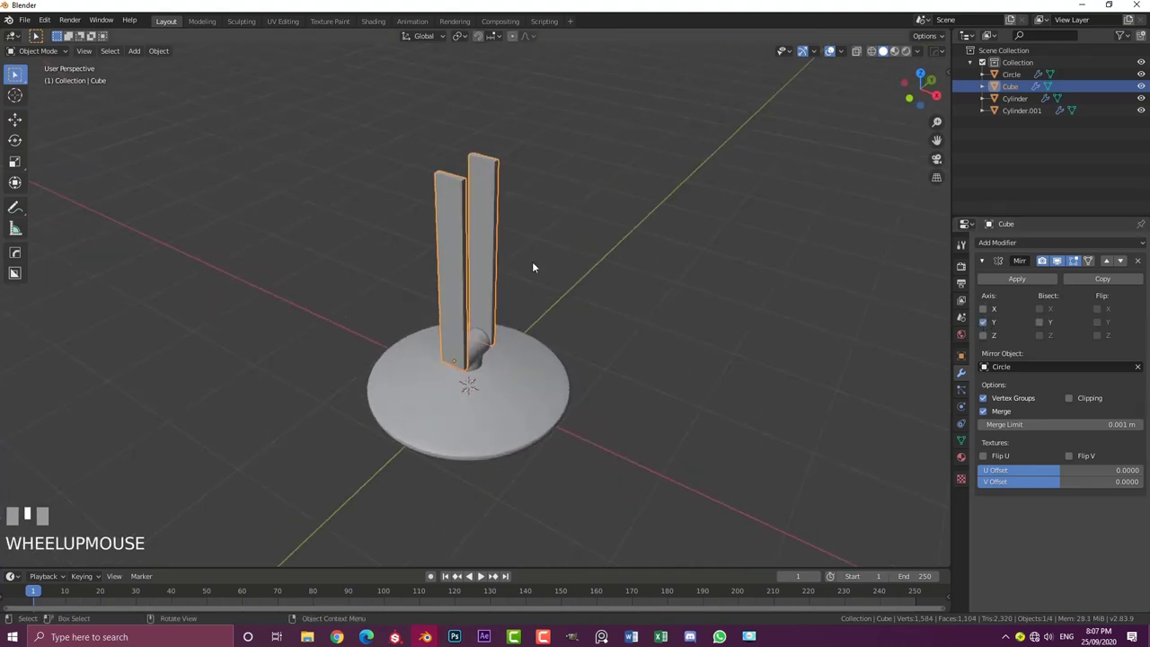
In Edit Mode, cut one horizontal edge loop around the arm and slide it up to about two thirds of its height
middle_drag(534, 264, 488, 231)
scroll(422, 269, up, 3)
middle_drag(418, 311, 414, 269)
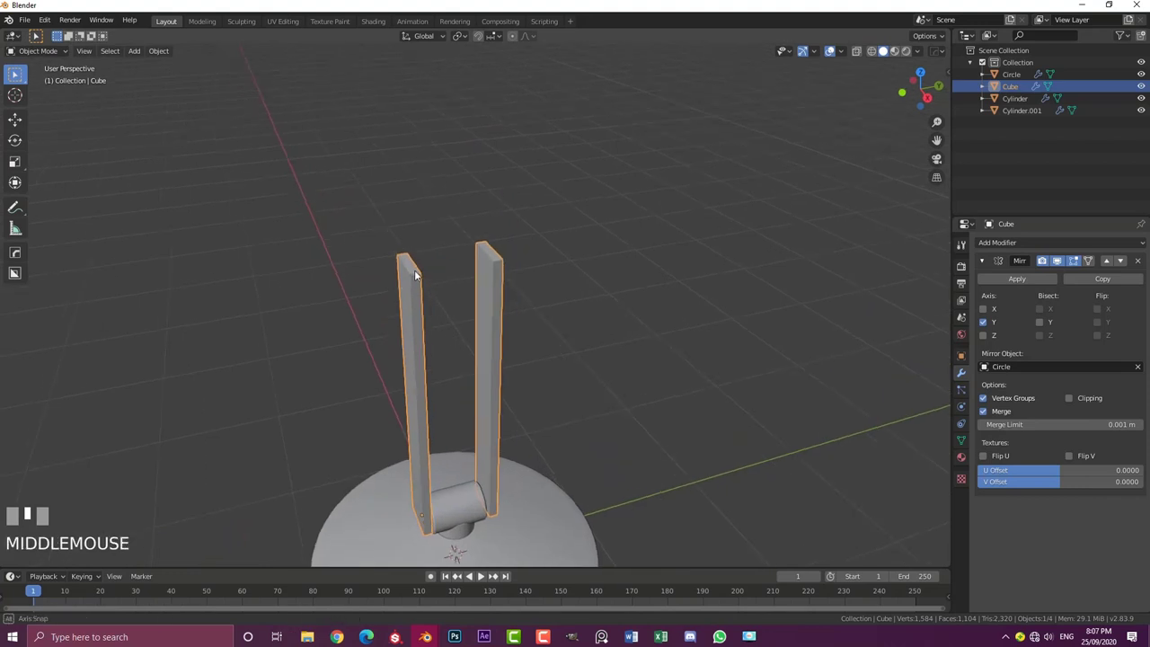
shift+middle_drag(422, 319, 420, 291)
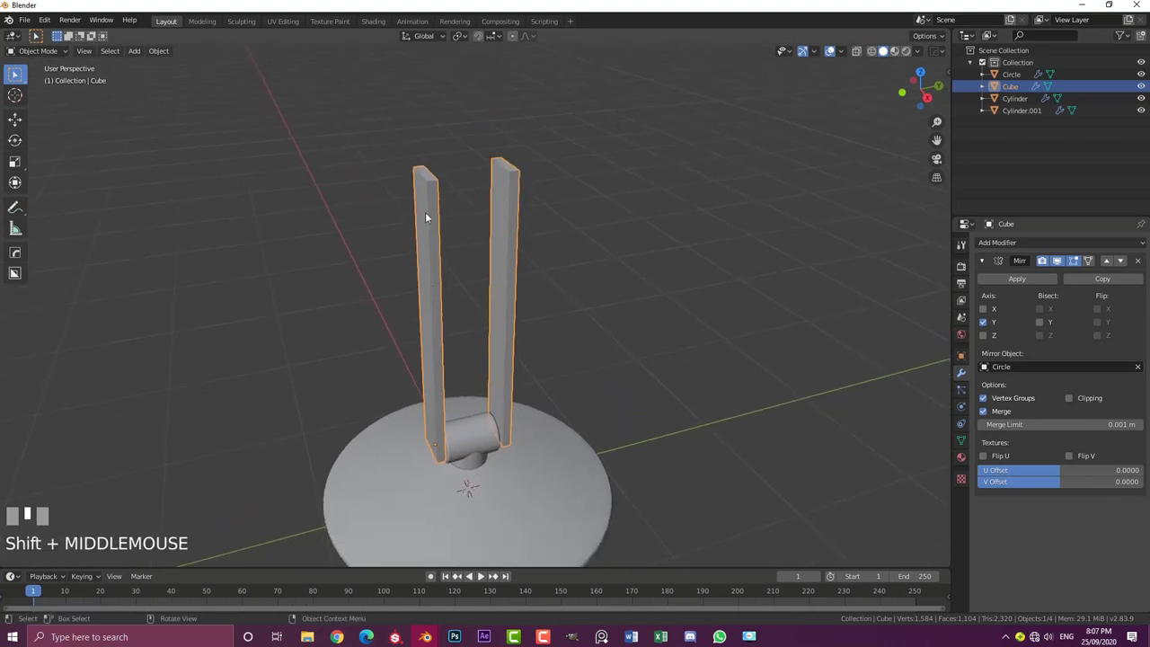
key(Tab)
middle_drag(427, 215, 439, 264)
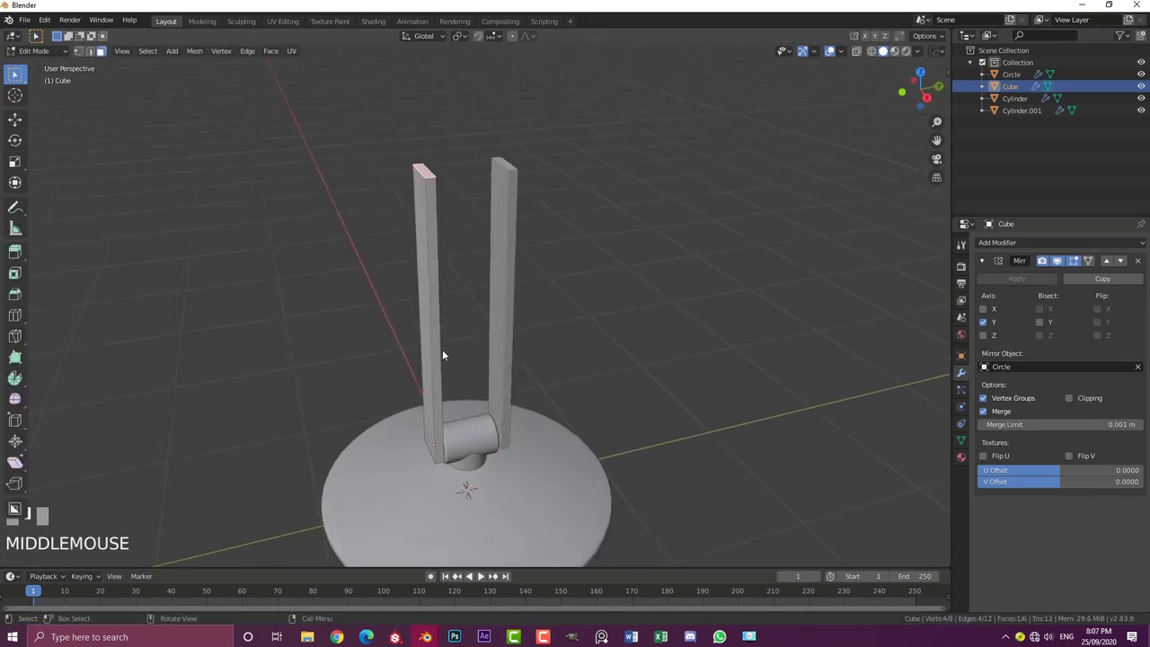
middle_drag(442, 355, 425, 299)
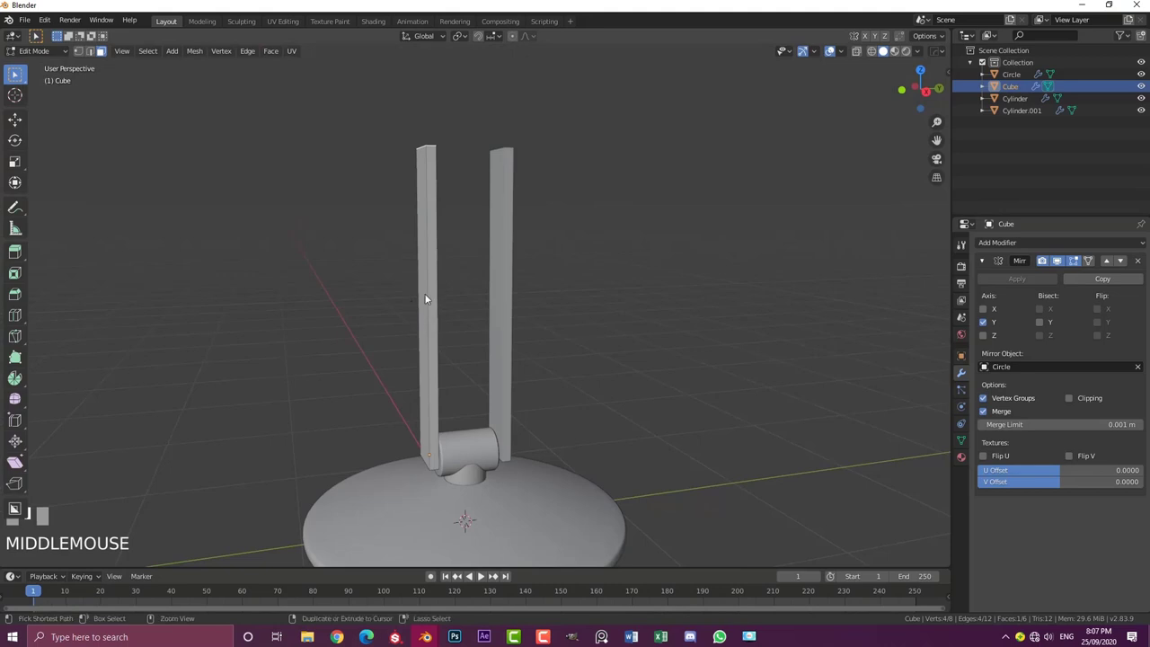
key(ctrl+r)
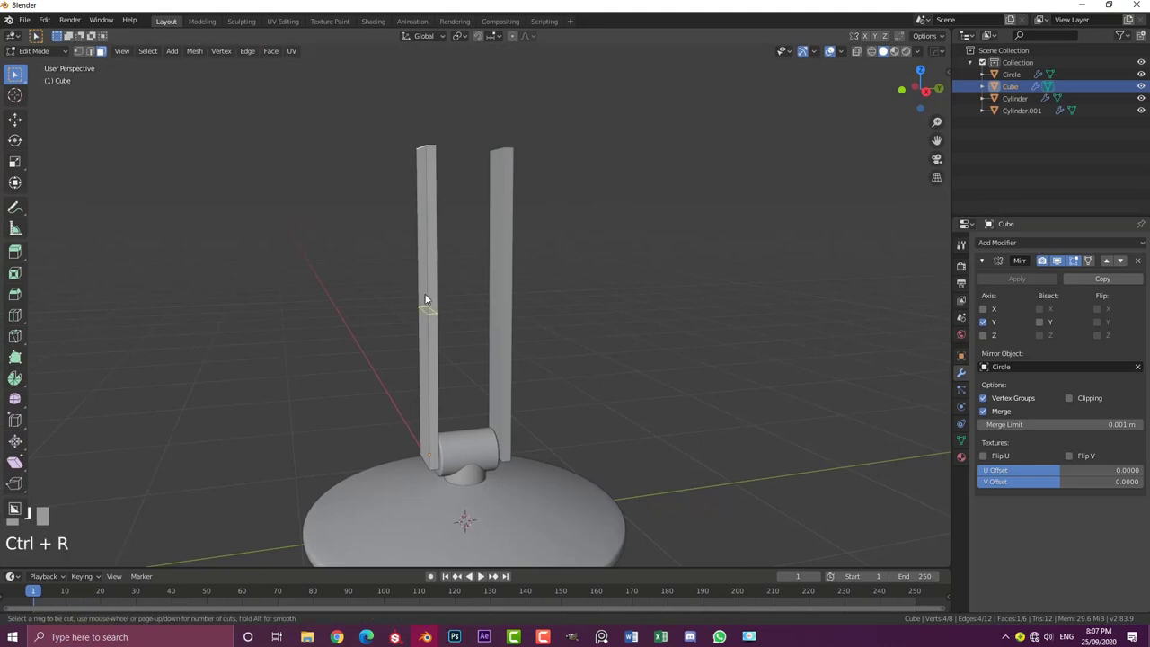
click(426, 299)
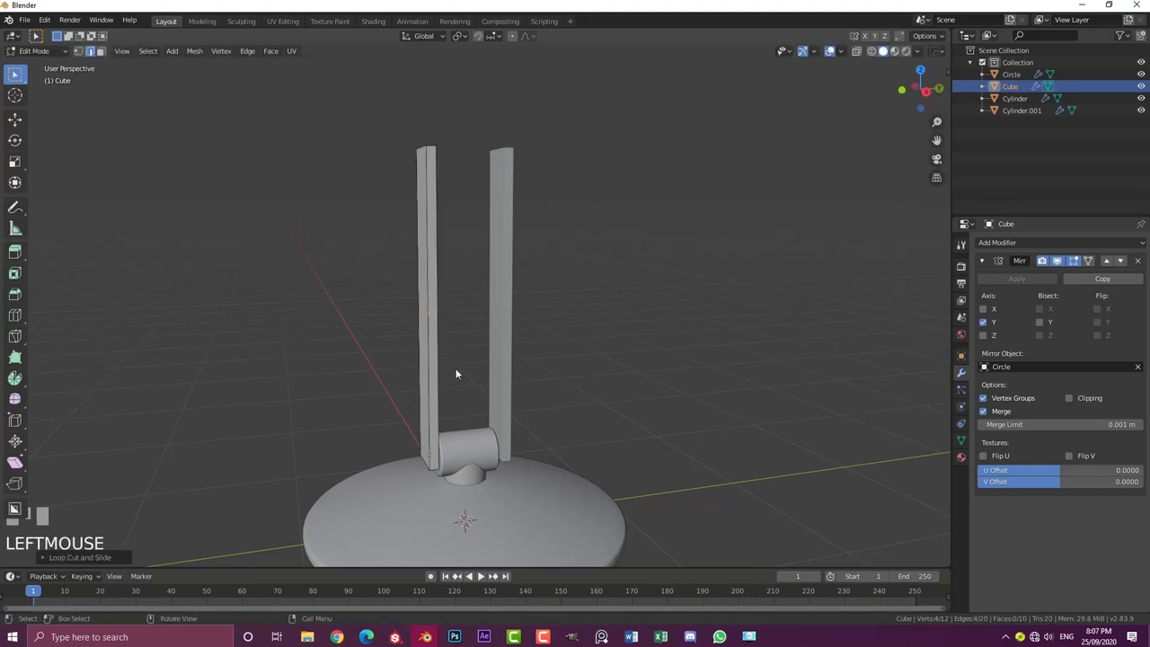
key(g)
key(g)
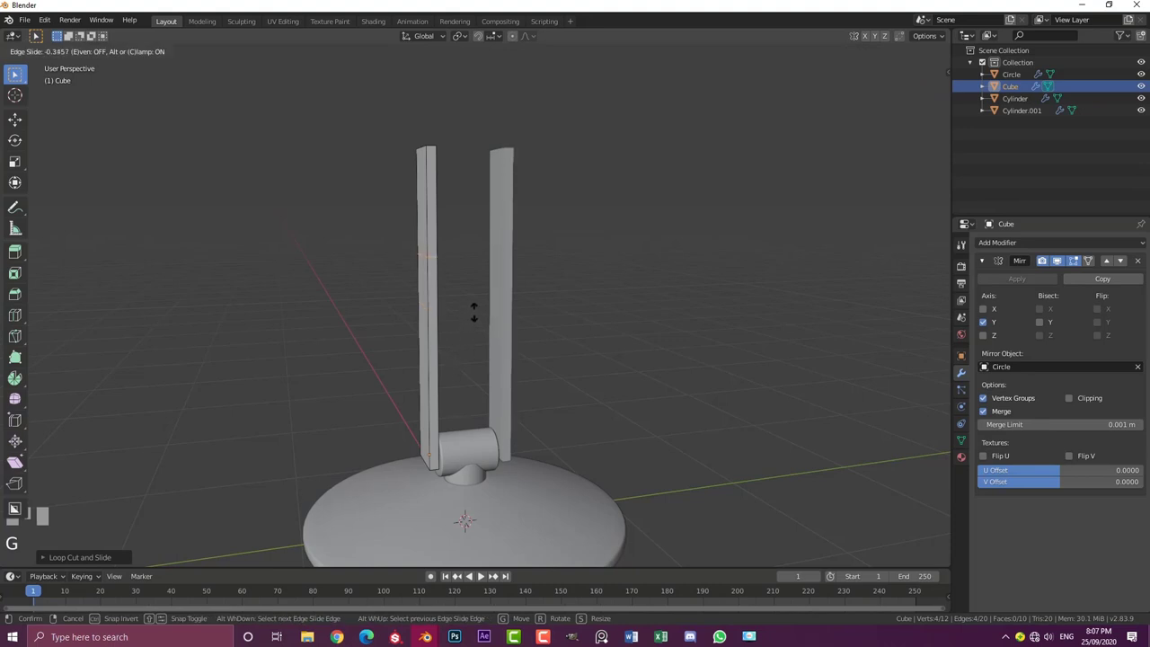
click(477, 294)
Move the arm's top face inward along Y by about 0.12 m so the upper section bends toward the mirrored arm
middle_drag(477, 293, 449, 214)
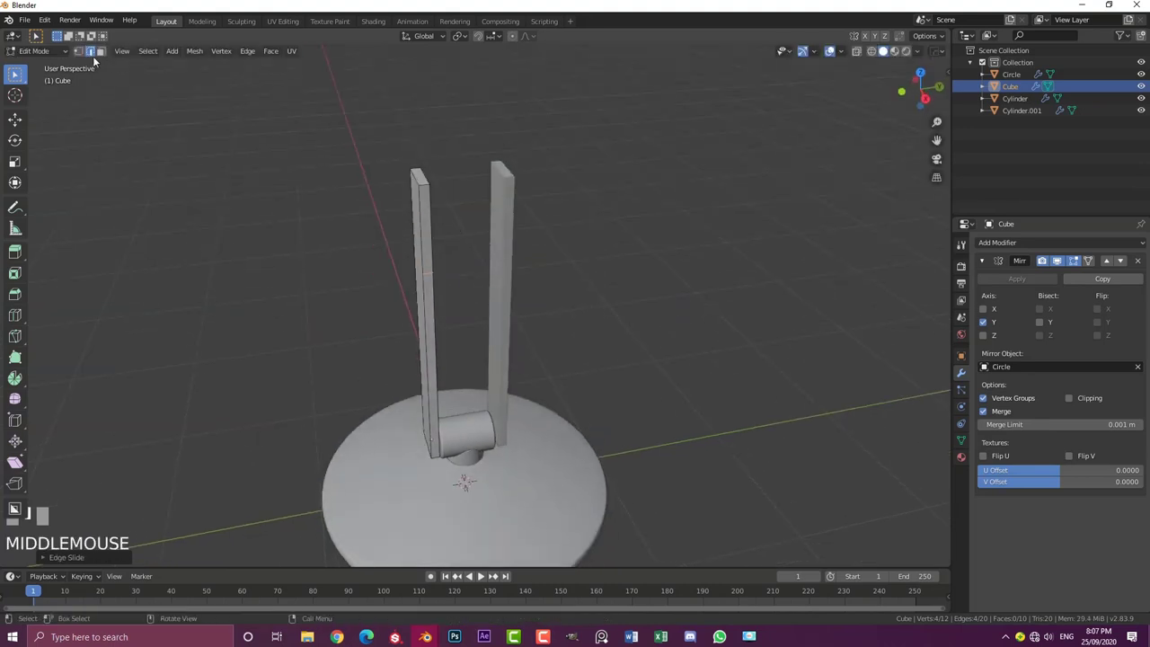
click(101, 51)
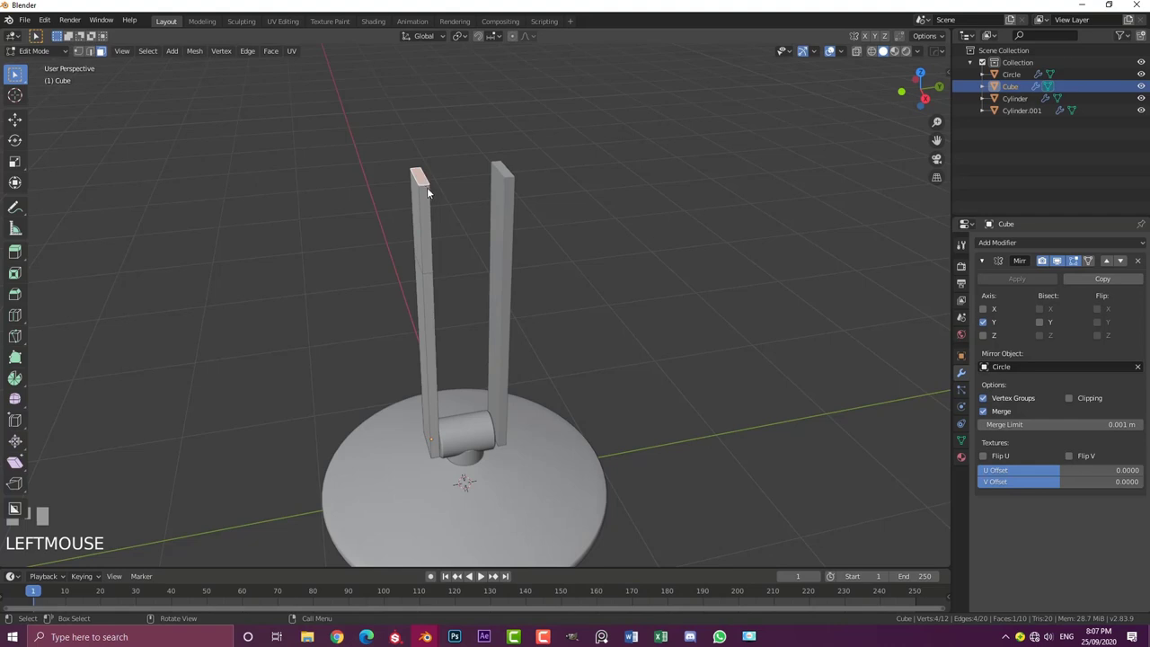
key(g)
key(y)
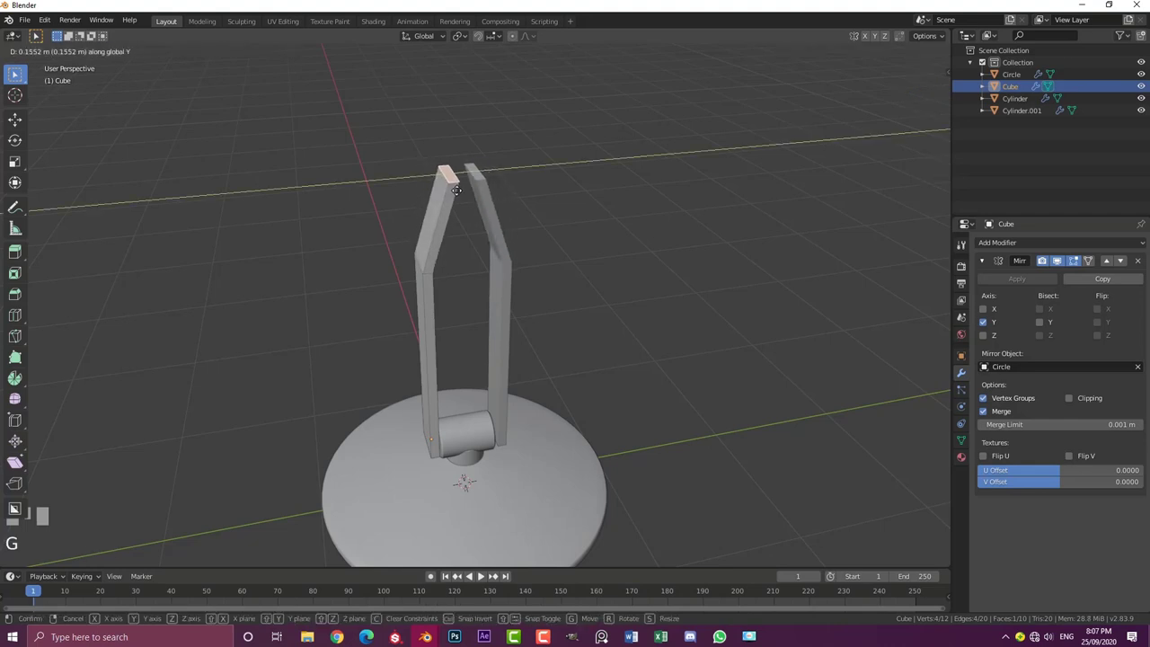
middle_drag(456, 190, 407, 216)
scroll(488, 222, up, 3)
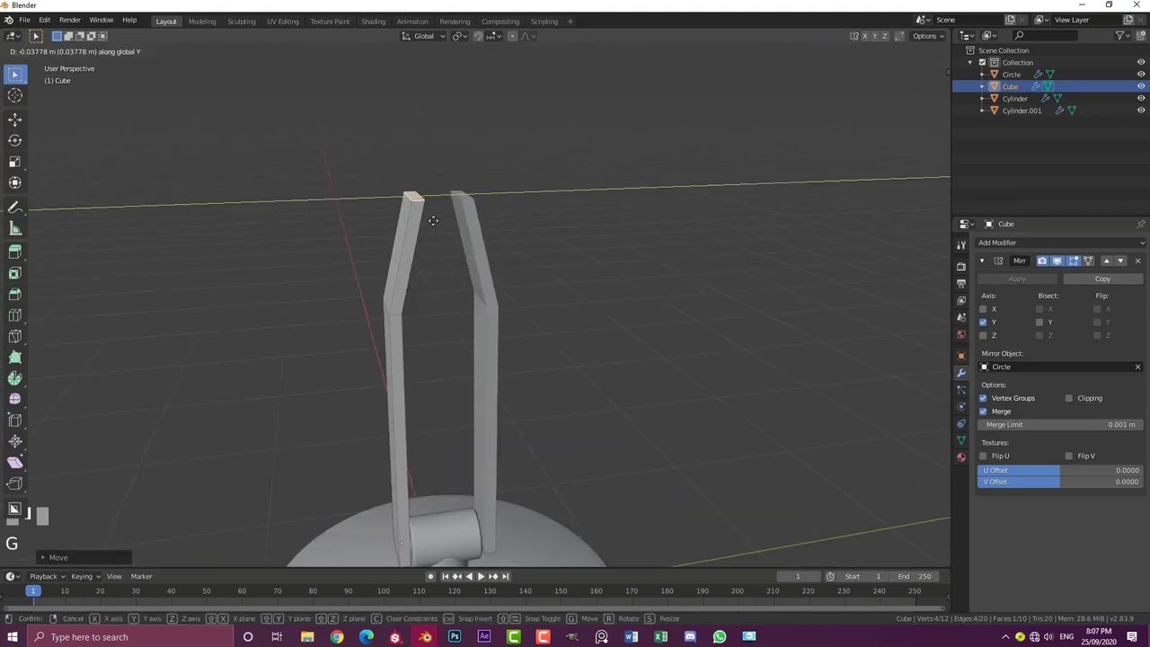
click(433, 220)
Extrude the arm's top face about 0.13 m straight up to form a short vertical tip, and return to Object Mode
key(e)
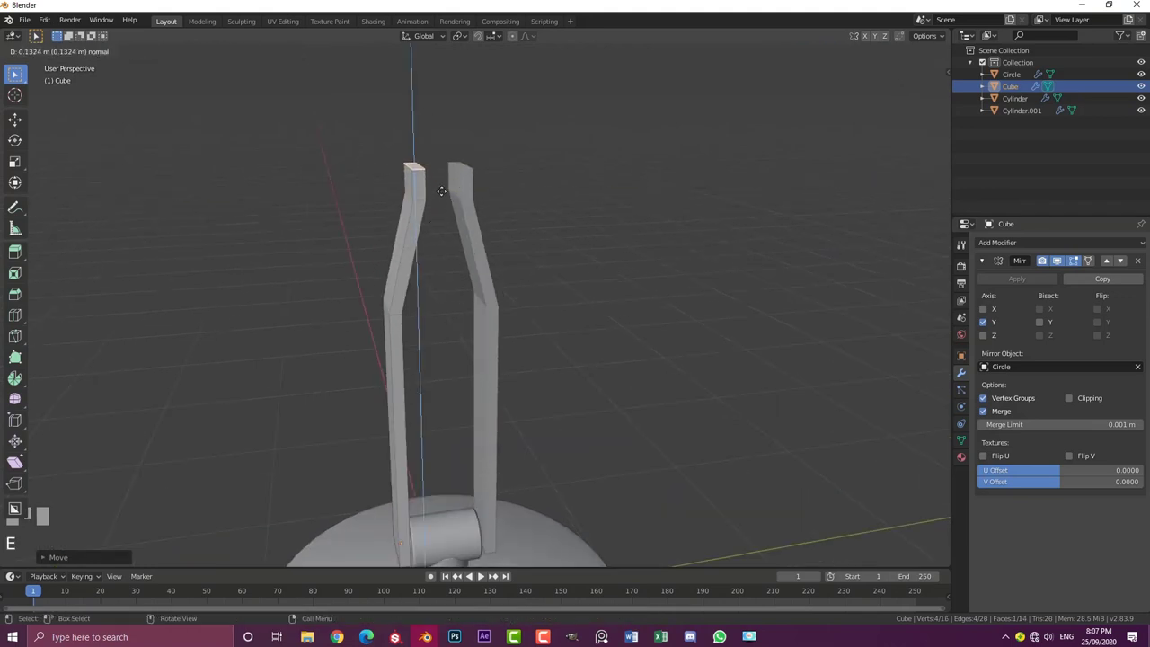
right_click(441, 185)
middle_drag(441, 186, 499, 240)
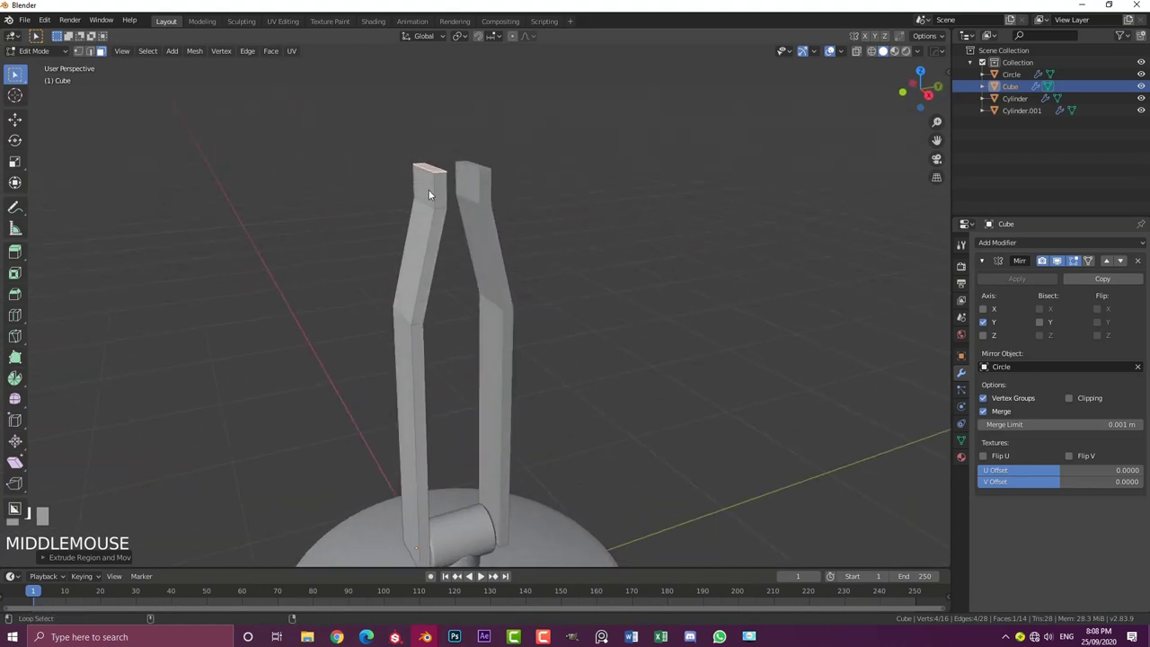
scroll(449, 216, down, 3)
key(Tab)
middle_drag(531, 284, 490, 270)
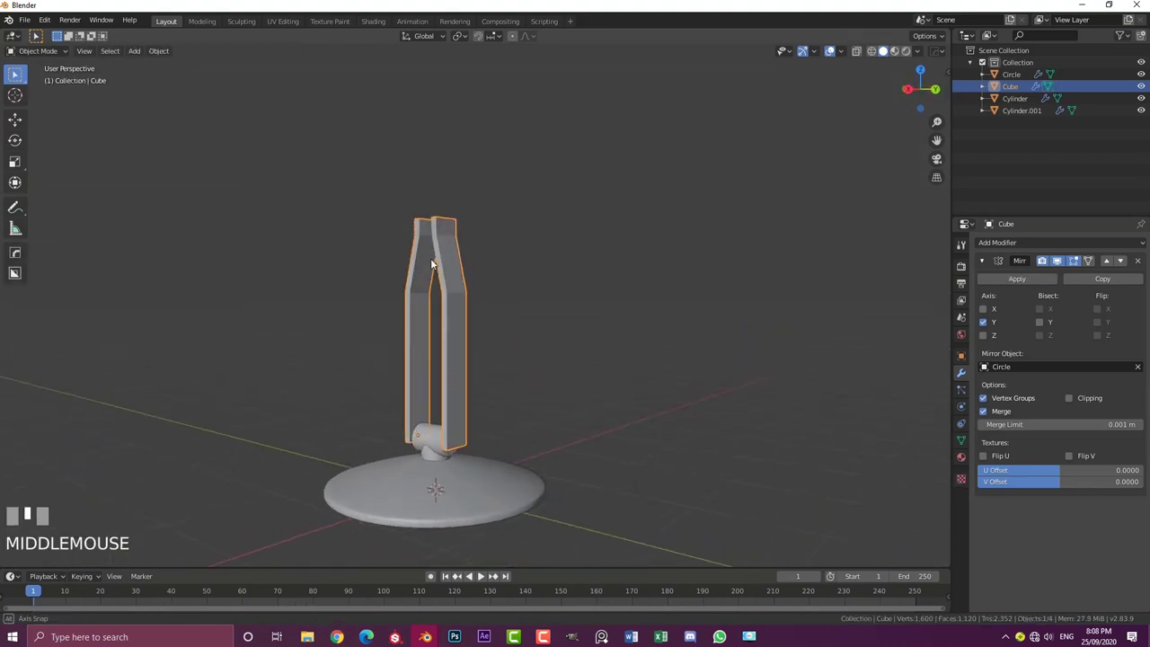
Grow the selection to the arm's whole bent upper section and lower it about 0.2 m along Z
scroll(480, 264, up, 3)
key(Tab)
key(ctrl+KP_Add)
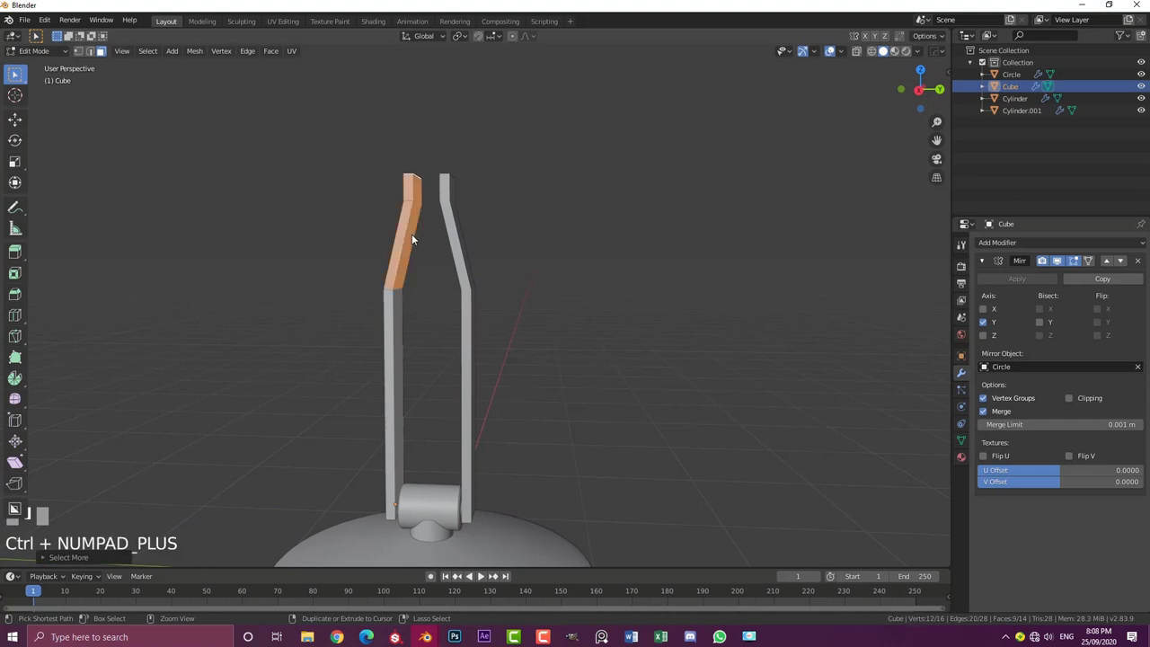
key(g)
key(z)
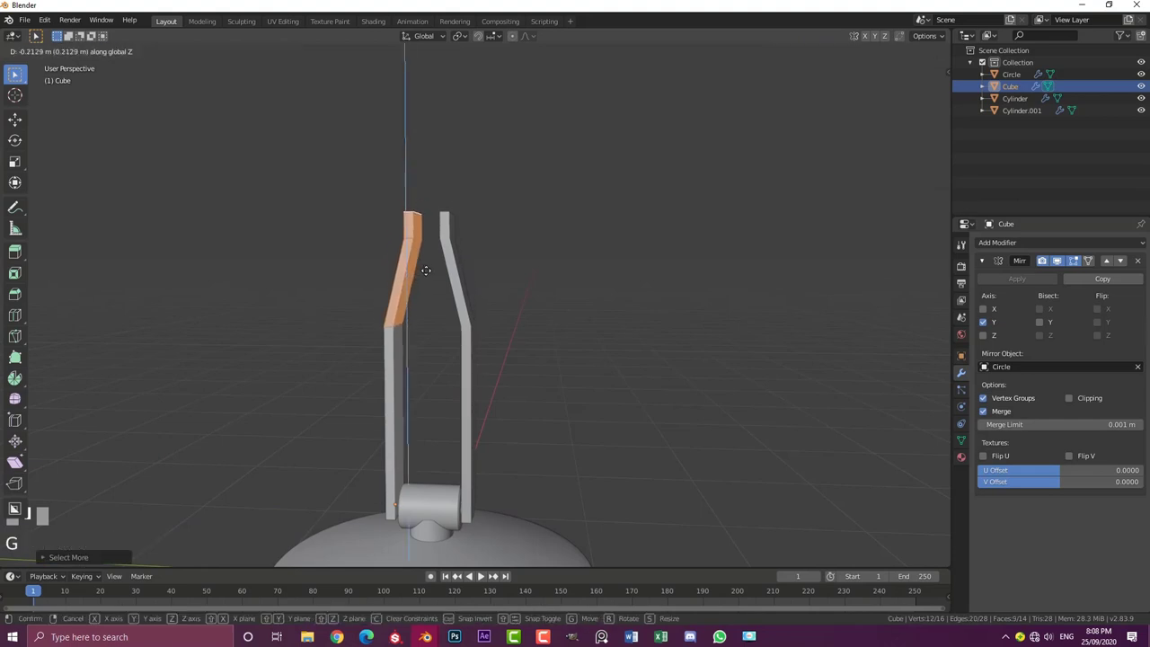
click(425, 263)
Raise only the arm's top face slightly along Z to lengthen the vertical tip, and return to Object Mode
middle_drag(424, 262, 457, 328)
scroll(457, 328, up, 2)
click(434, 228)
scroll(434, 230, up, 2)
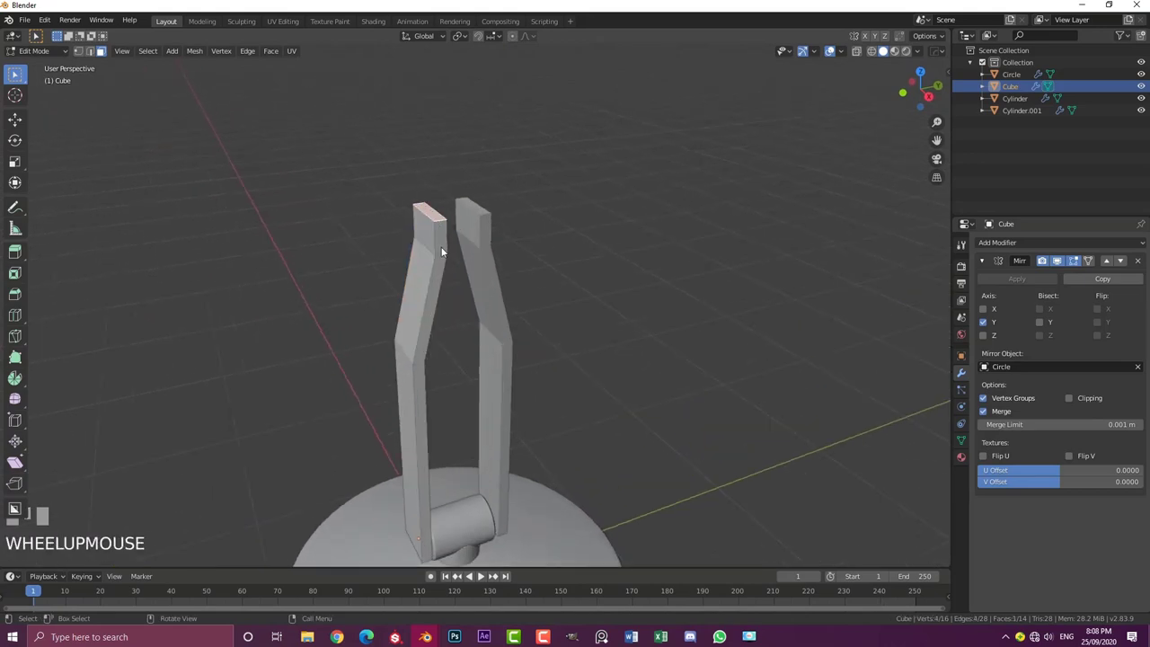
key(g)
key(z)
click(446, 240)
scroll(574, 302, down, 2)
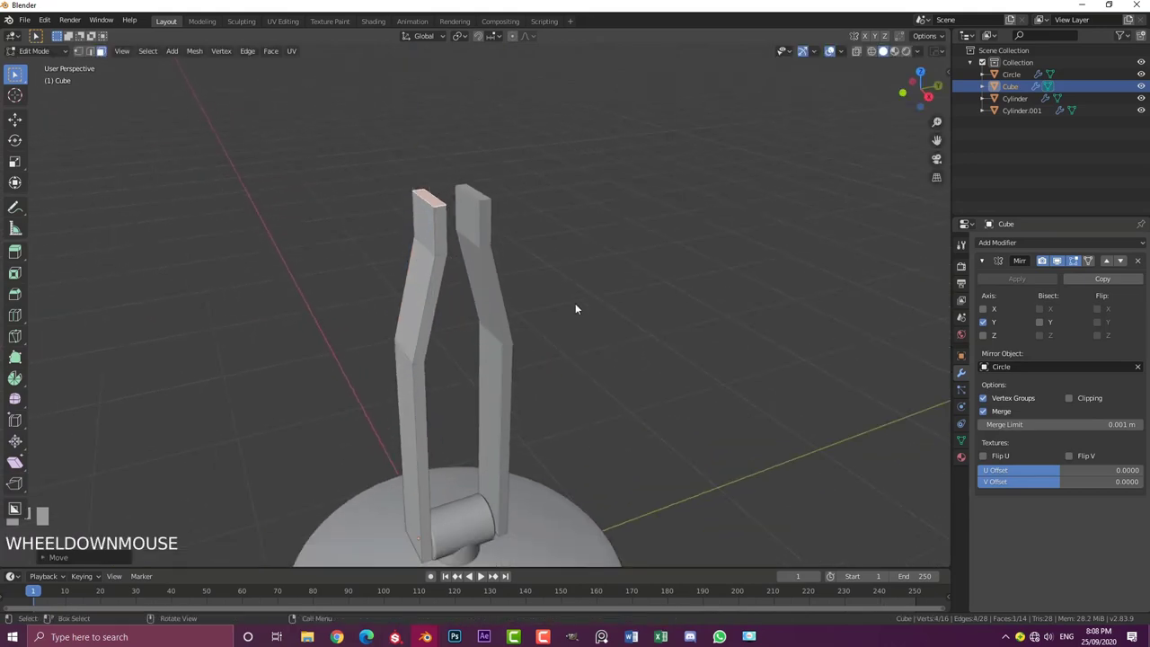
mouse_move(575, 302)
middle_down()
mouse_move(391, 293)
mouse_move(423, 307)
mouse_move(554, 303)
middle_up()
scroll(555, 301, down, 3)
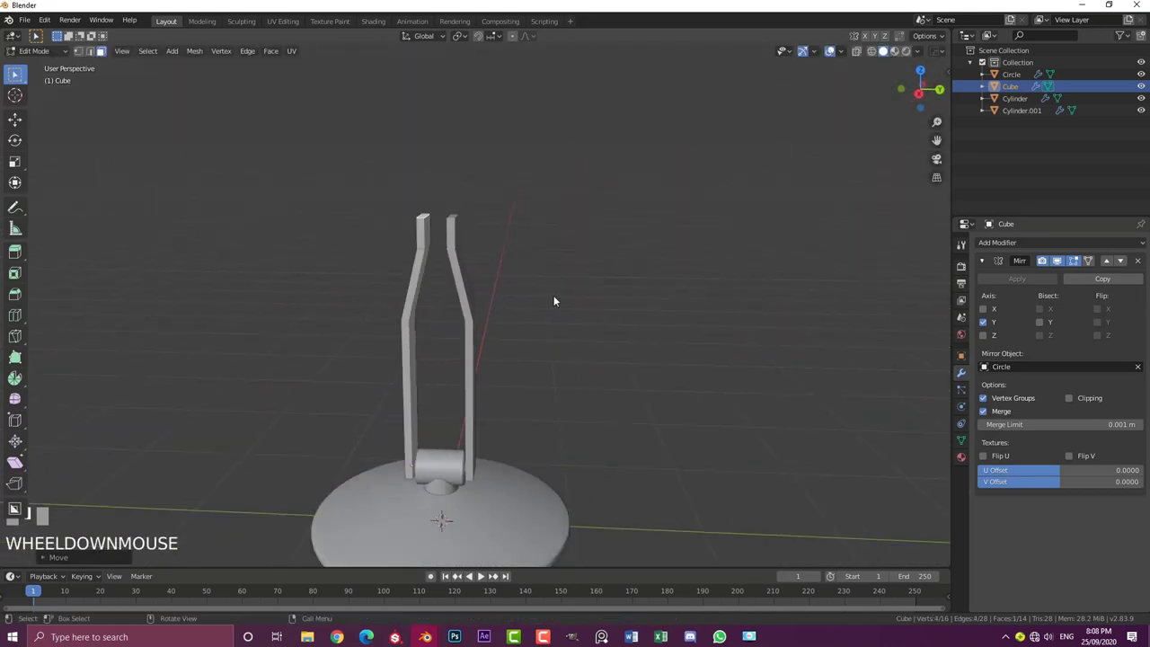
key(Tab)
Add a new cube in the right orthographic view and scale it down to slightly wider than the gap between the arm tips
key(KP_1)
key(KP_3)
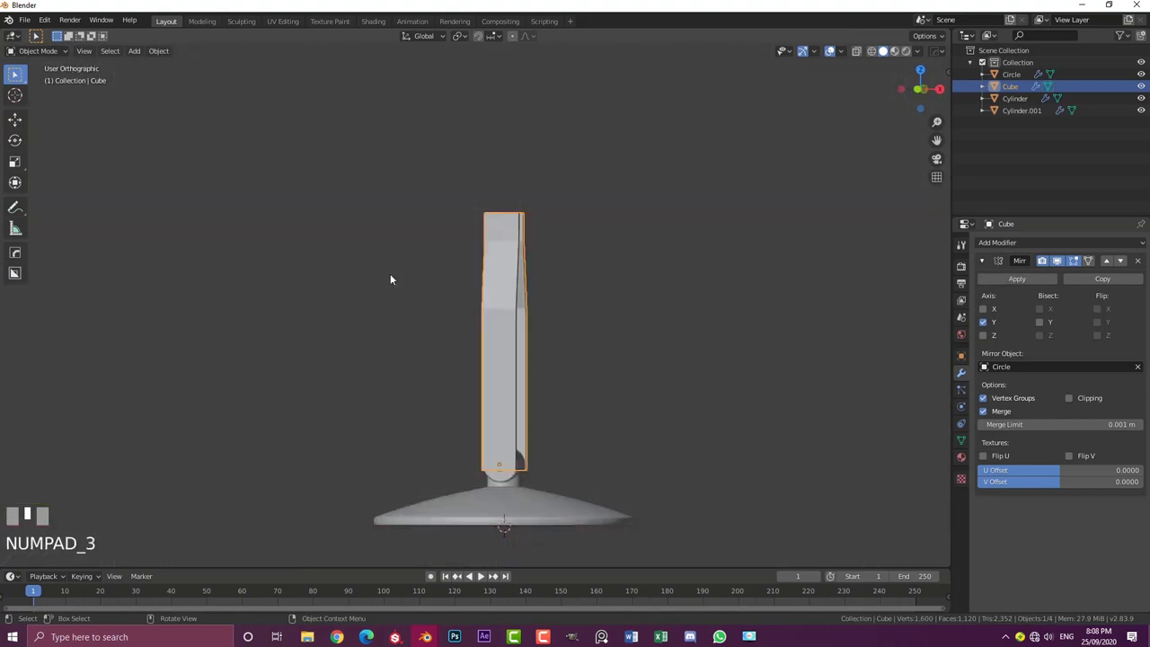
scroll(482, 281, down, 3)
key(alt+a)
scroll(483, 265, up, 2)
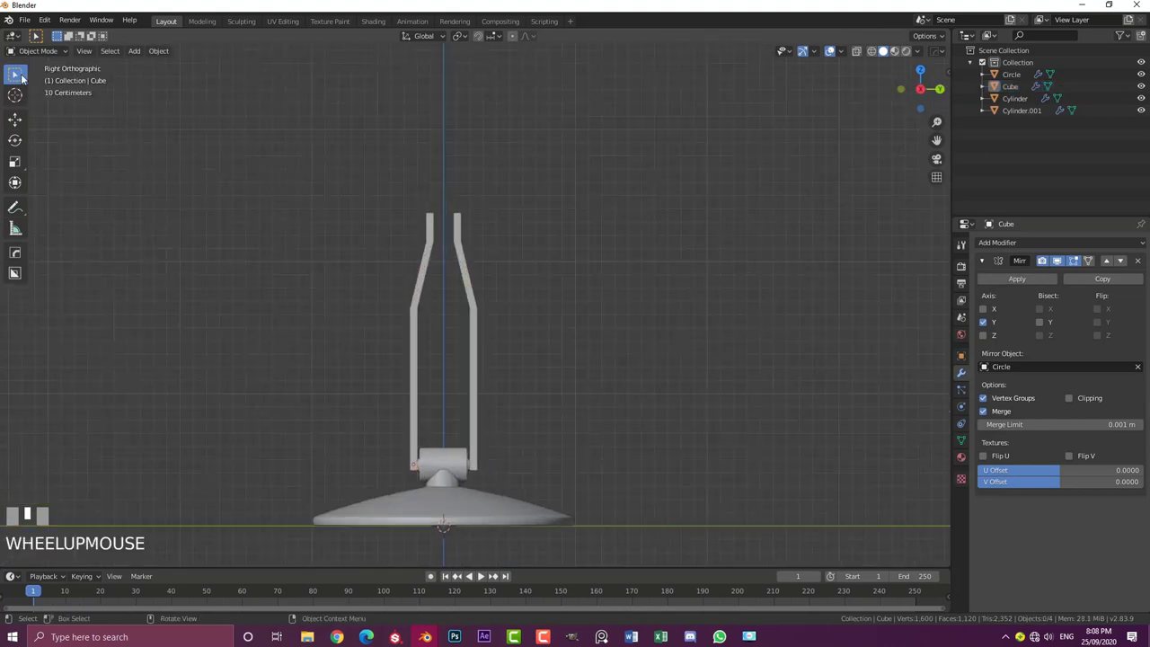
key(shift+a)
mouse_move(378, 228)
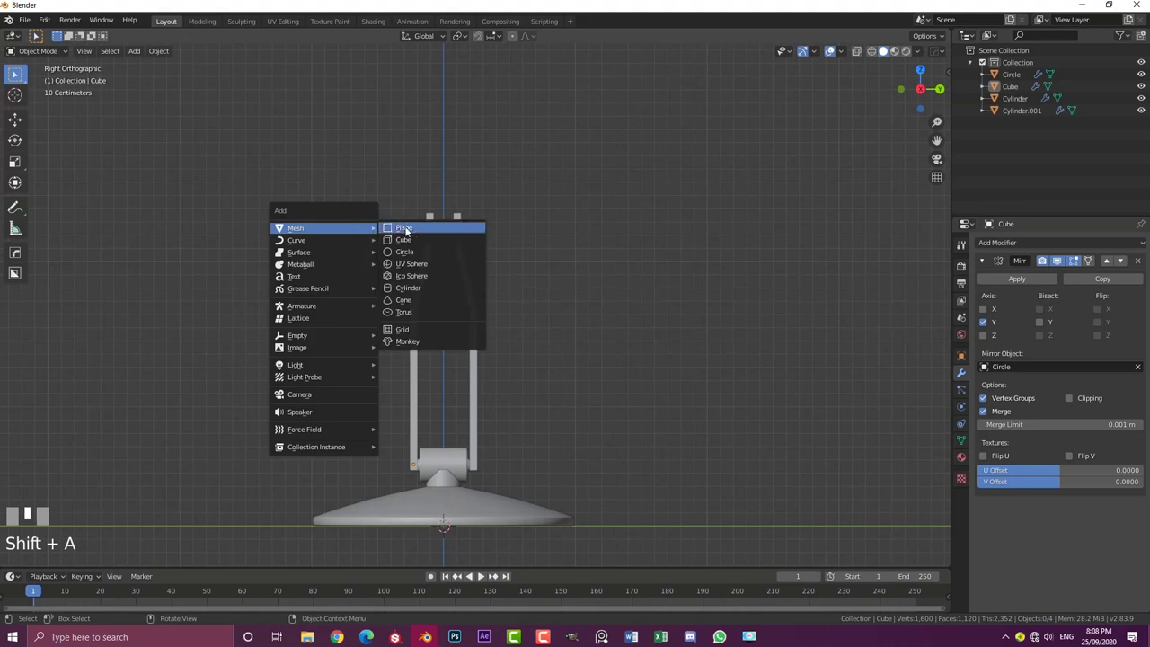
click(409, 240)
scroll(528, 364, down, 2)
scroll(527, 364, up, 3)
key(s)
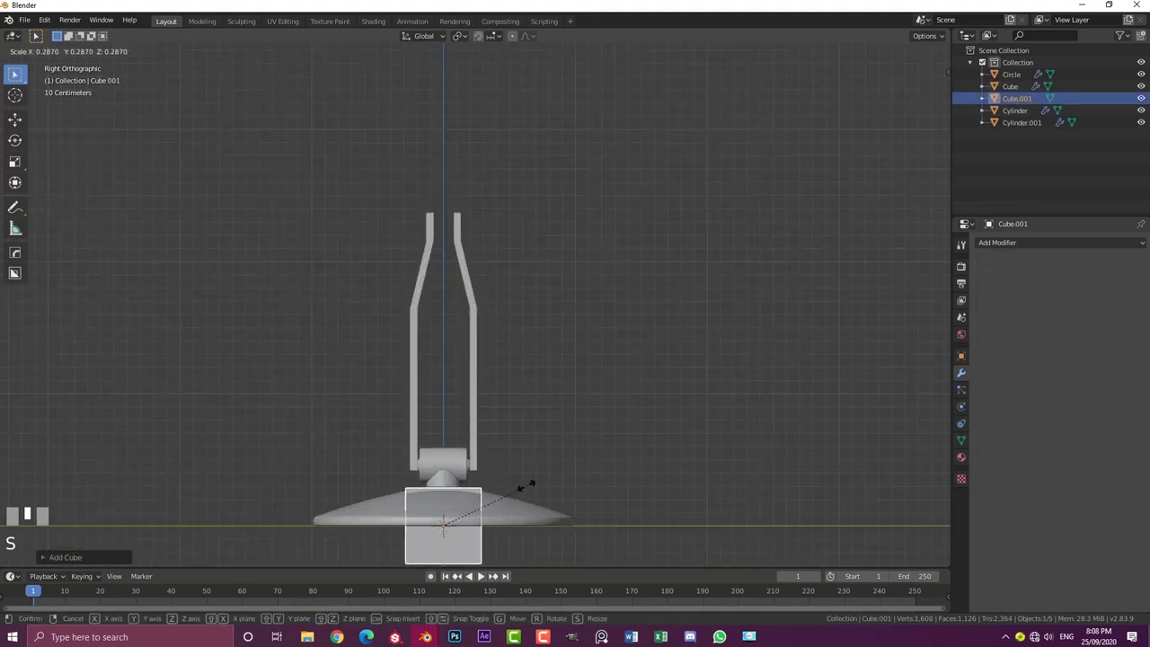
click(480, 452)
Raise the small cube about 2.2 m along Z so it sits between the arm tips, level with their tops
key(g)
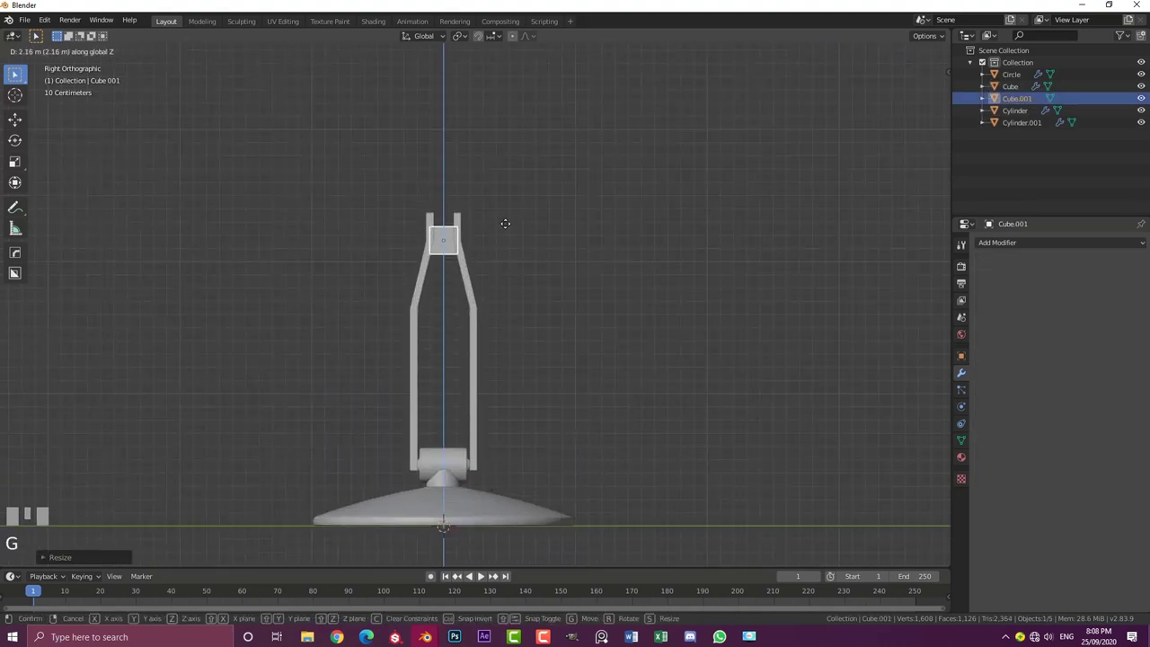
click(505, 221)
scroll(489, 290, up, 5)
scroll(490, 290, up, 4)
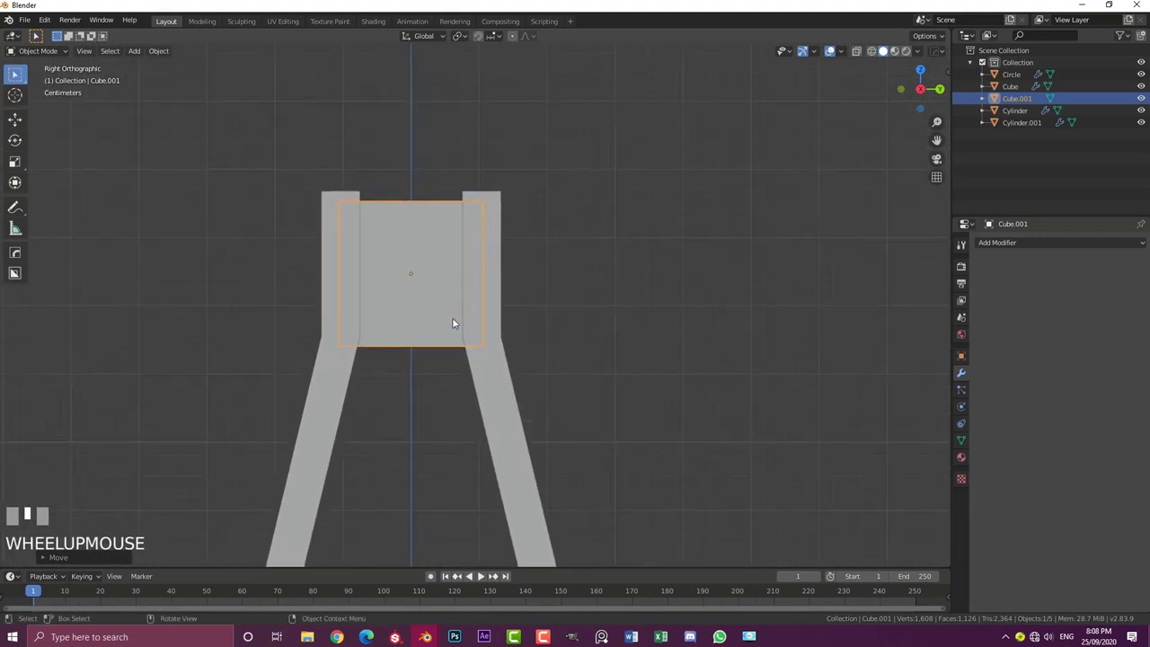
key(g)
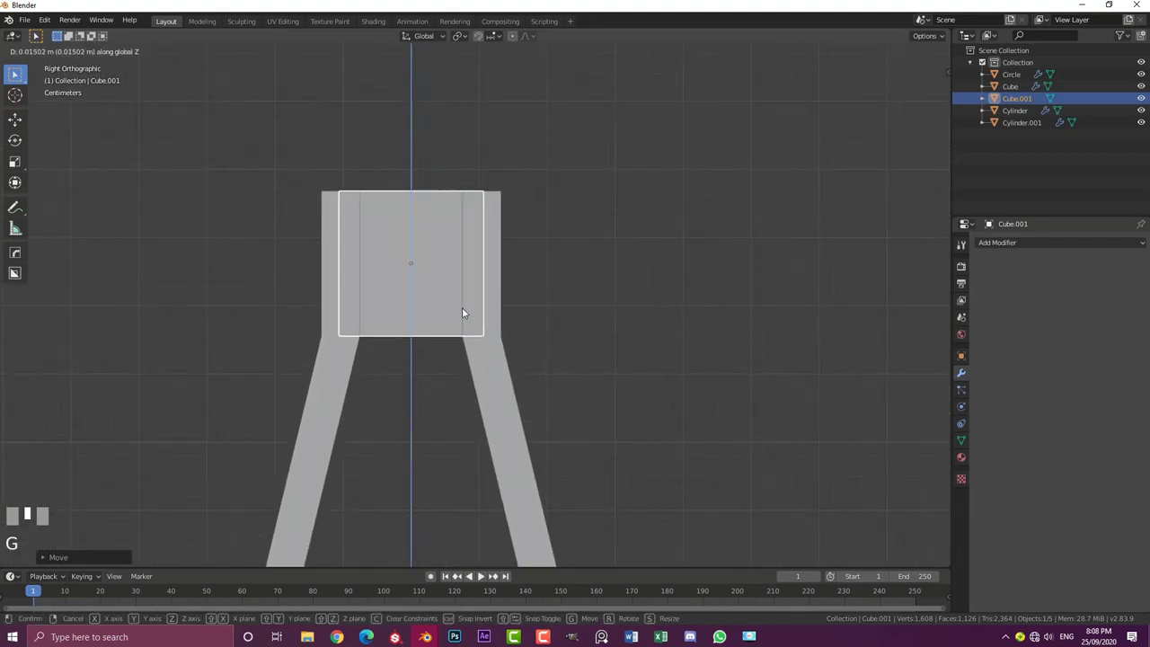
click(462, 313)
Scale the cube along Y to about 0.48 so it fits between the two arm tips with clearance
middle_drag(462, 313, 452, 336)
scroll(617, 368, up, 2)
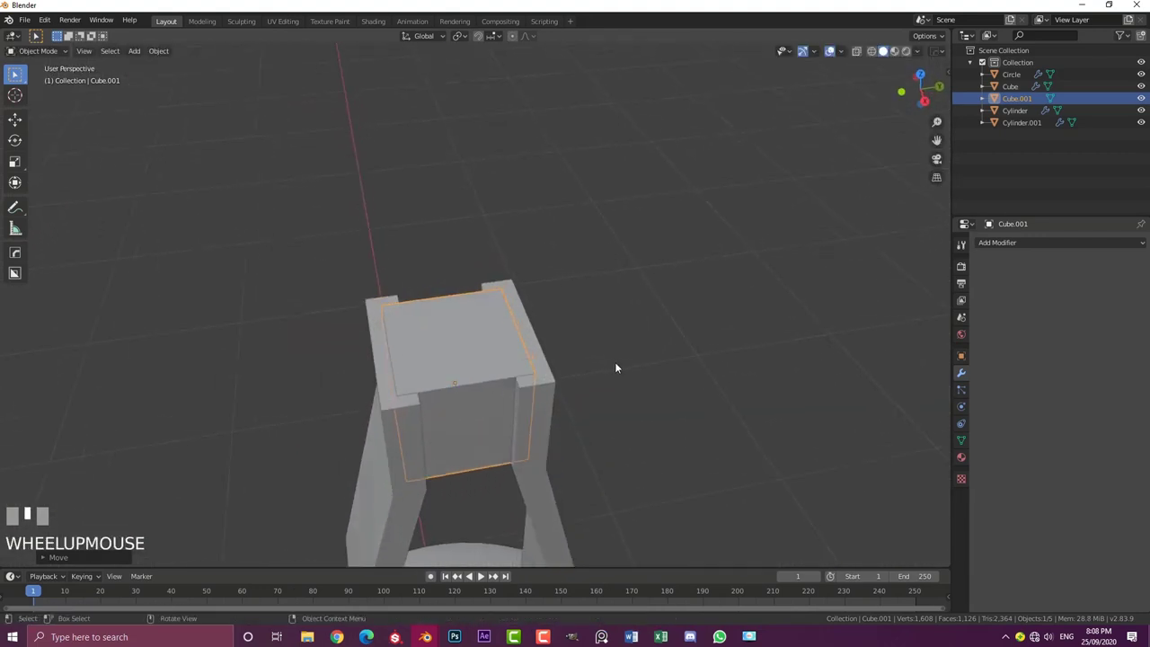
key(s)
key(y)
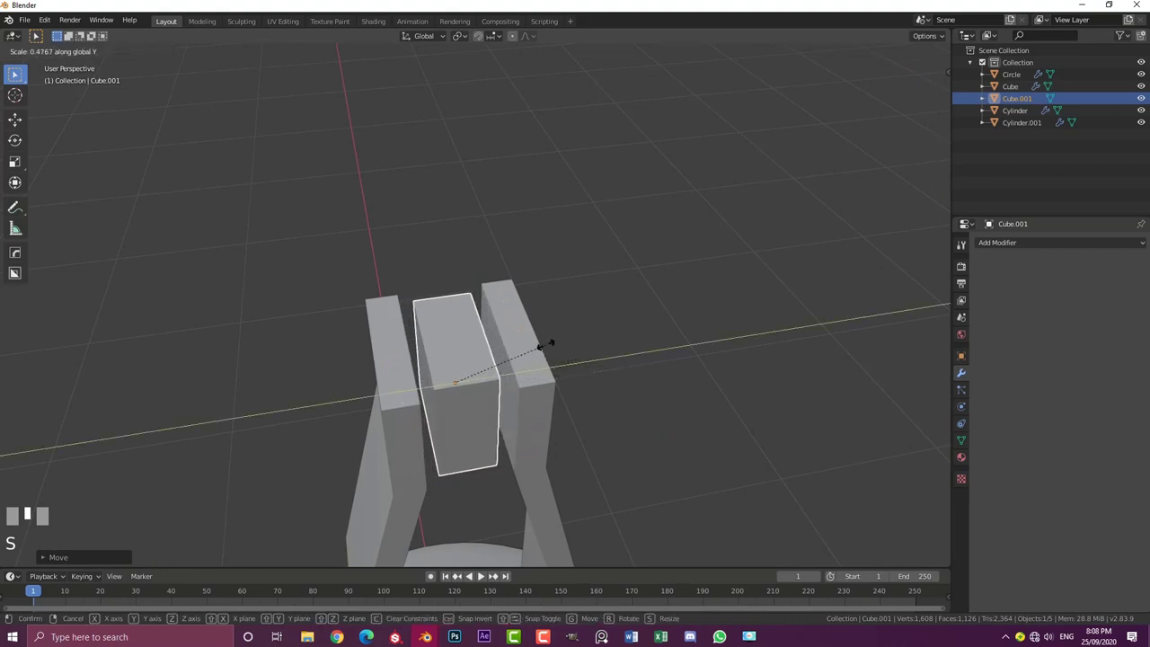
click(549, 343)
scroll(529, 347, down, 3)
In Edit Mode, raise the cube's top face about 1.6 m along Z to form a long upper arm
middle_drag(527, 347, 584, 318)
scroll(436, 358, up, 2)
key(Tab)
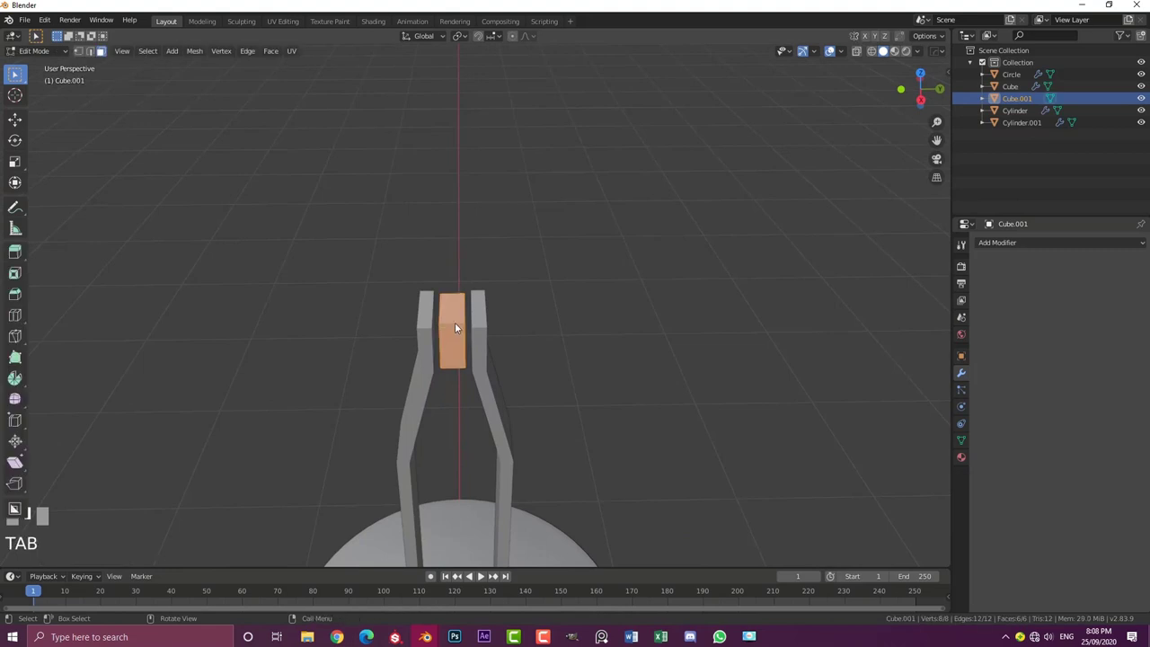
mouse_move(450, 308)
middle_down()
mouse_move(489, 316)
mouse_move(463, 320)
middle_up()
scroll(488, 316, up, 3)
key(KP_1)
scroll(566, 318, down, 3)
scroll(467, 312, up, 1)
scroll(460, 313, down, 1)
scroll(460, 312, down, 1)
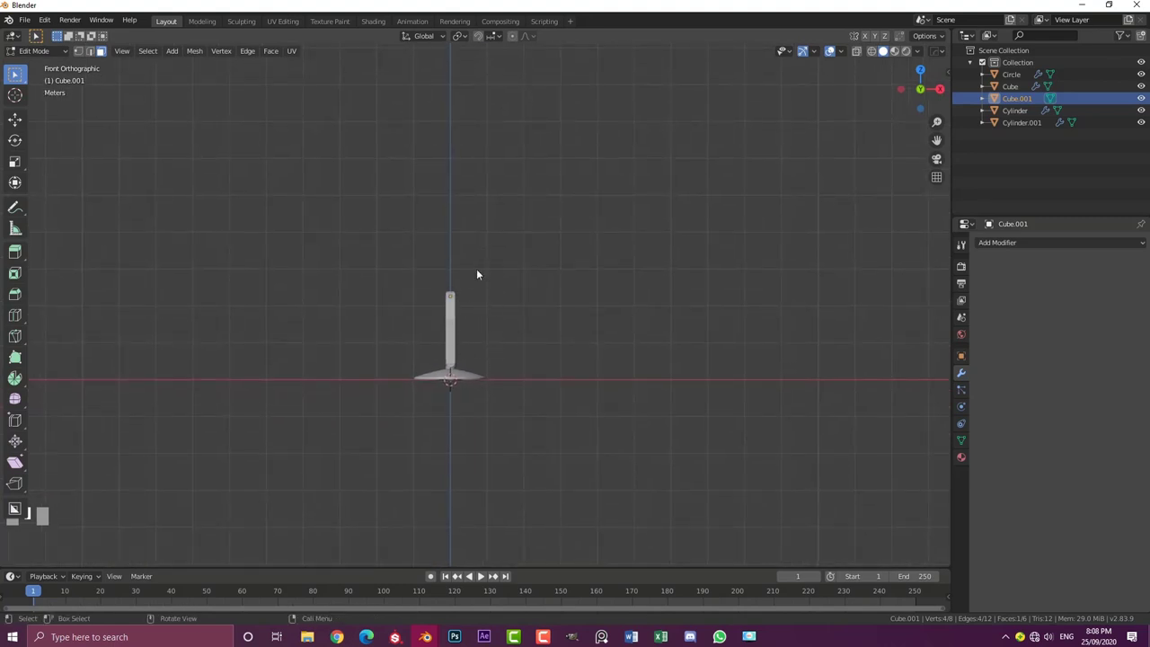
key(g)
key(z)
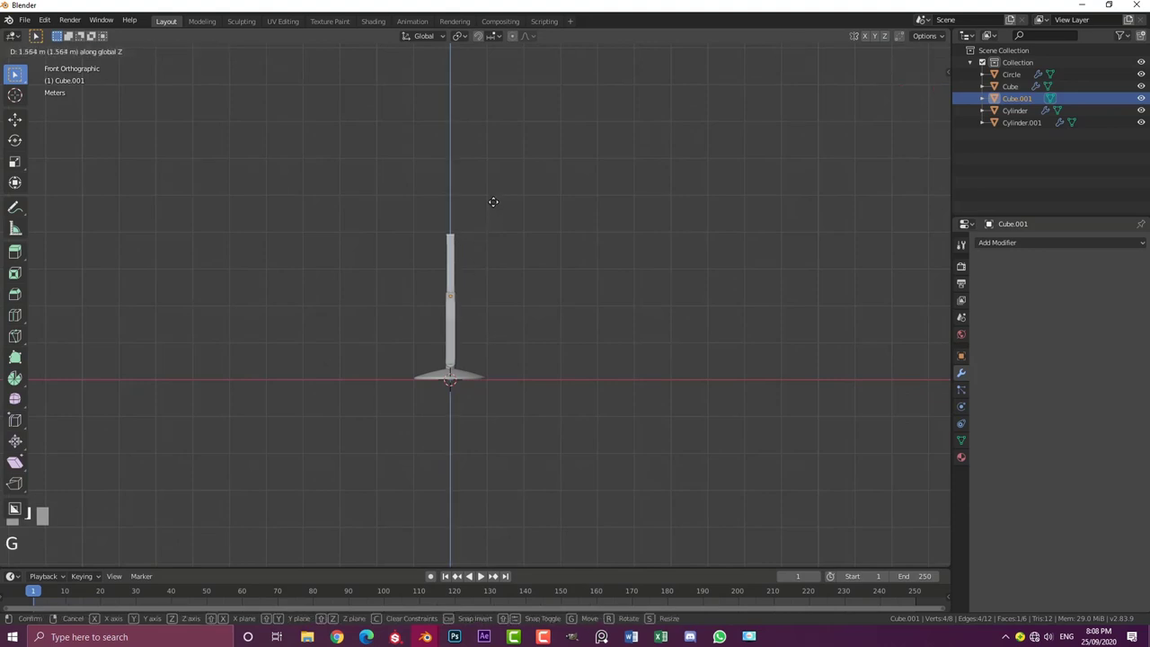
click(493, 191)
Inset the upper arm's top face and extrude the inset face up about 0.16 m as a narrower stub
scroll(476, 216, up, 5)
scroll(449, 221, down, 4)
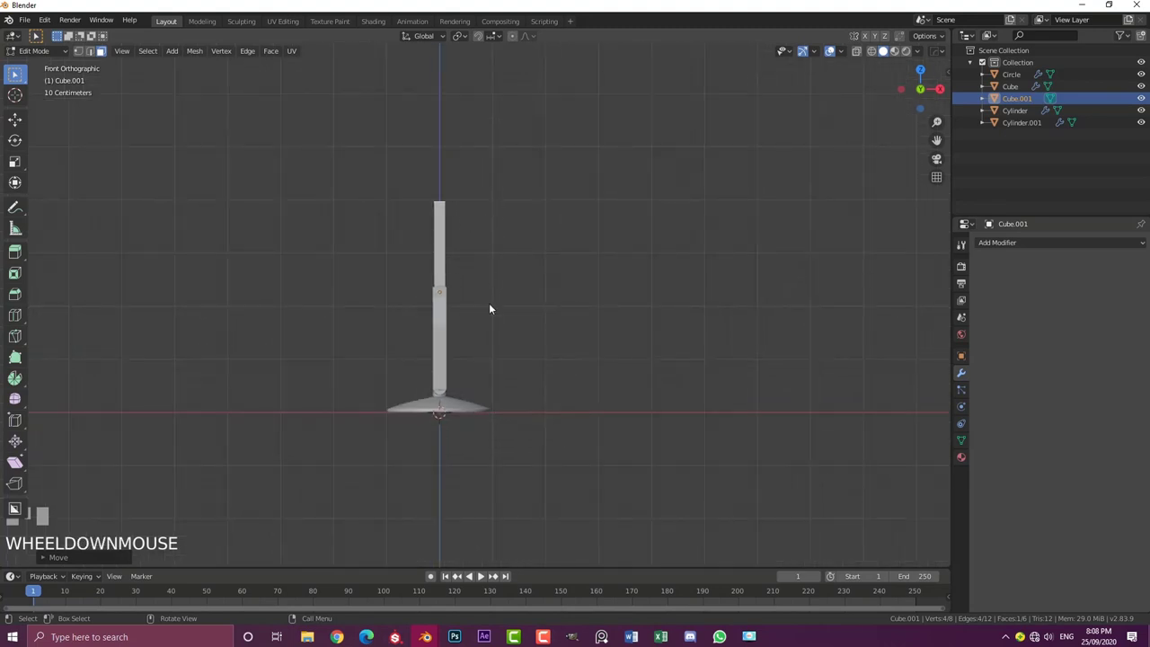
mouse_move(525, 295)
middle_down()
mouse_move(443, 295)
mouse_move(491, 324)
mouse_move(481, 325)
mouse_move(514, 296)
mouse_move(539, 305)
middle_up()
scroll(478, 326, up, 4)
scroll(480, 315, up, 2)
key(i)
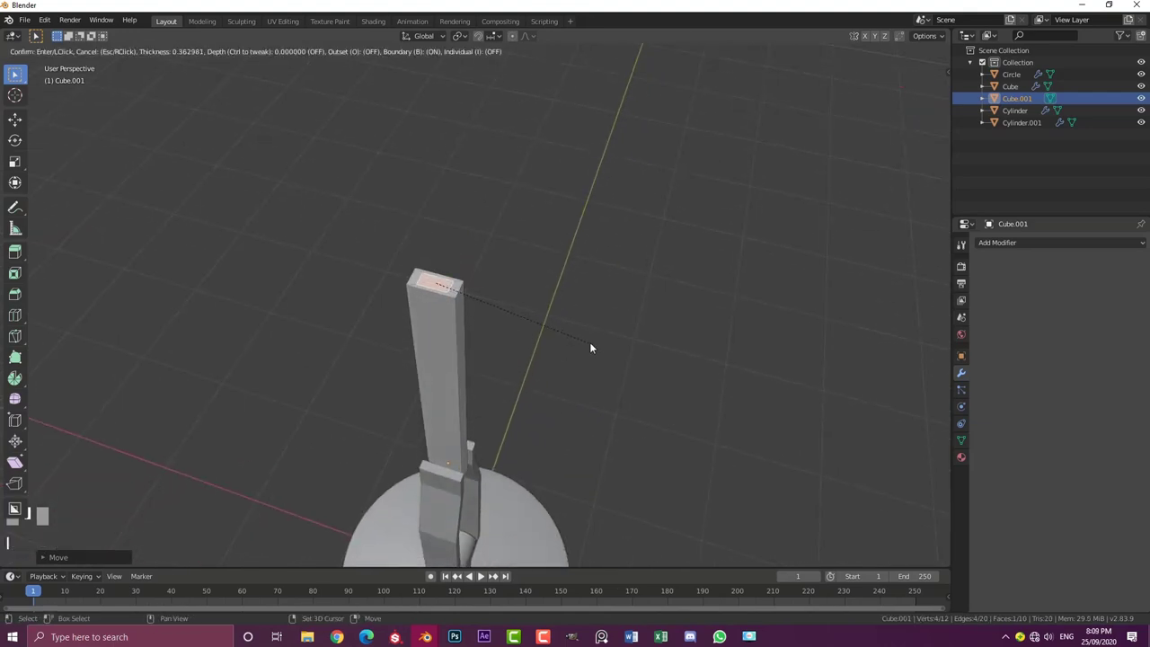
click(564, 328)
key(e)
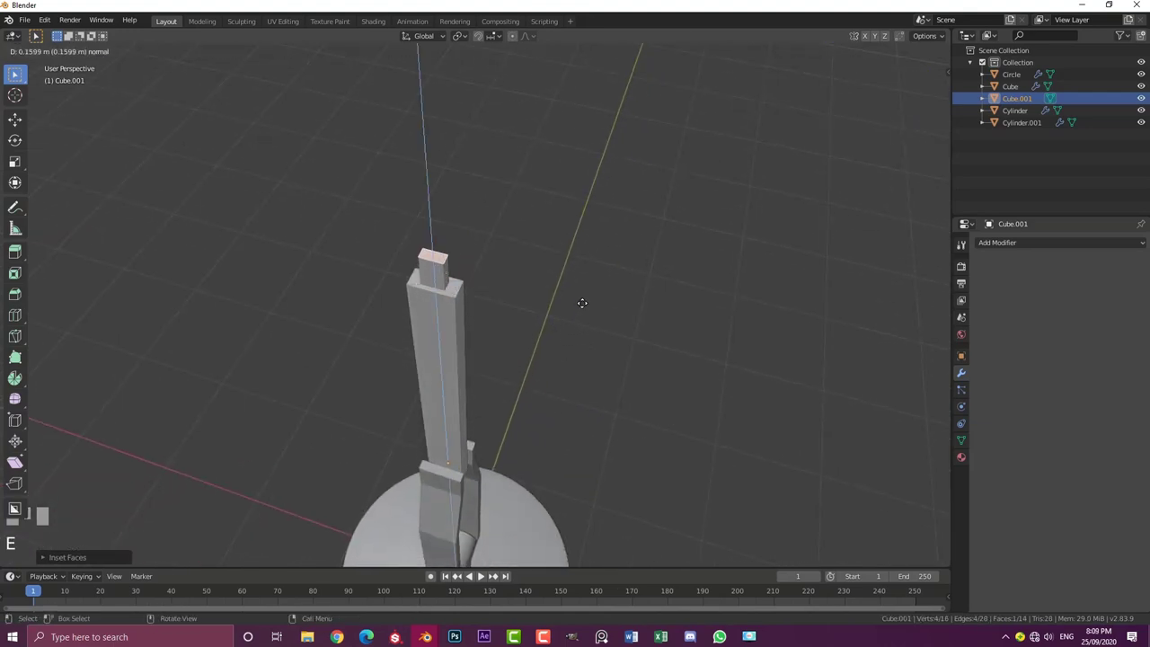
click(566, 307)
middle_drag(566, 306, 526, 284)
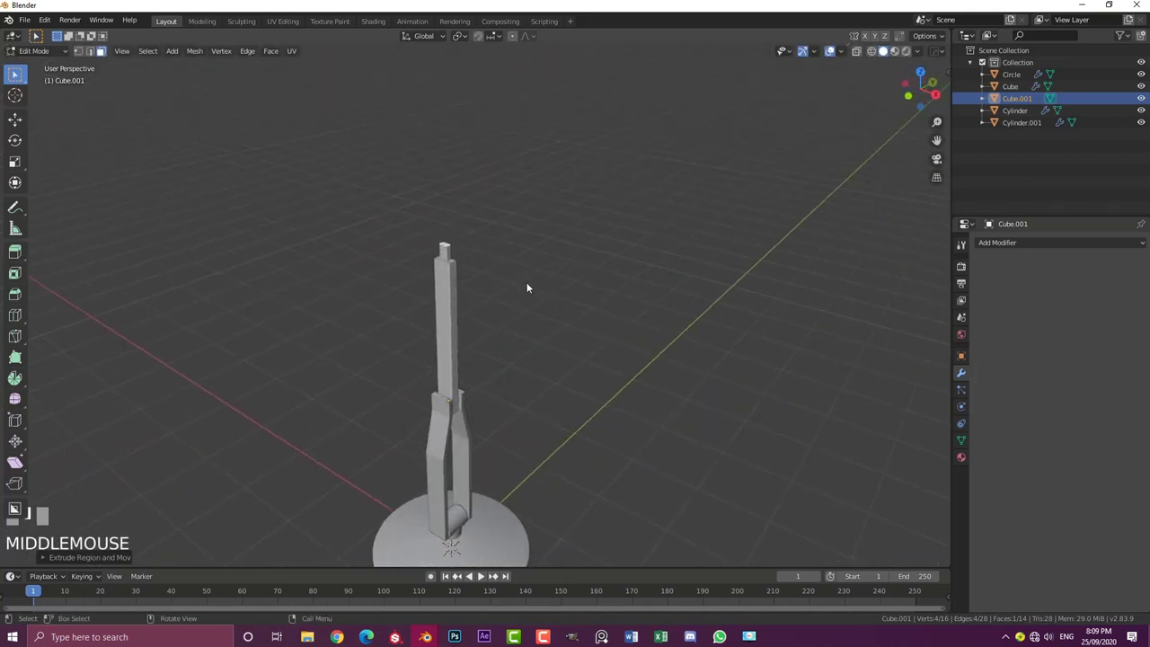
Leave Edit Mode, apply the upper arm's scale, and add a Bevel modifier to it
key(Tab)
scroll(518, 248, up, 2)
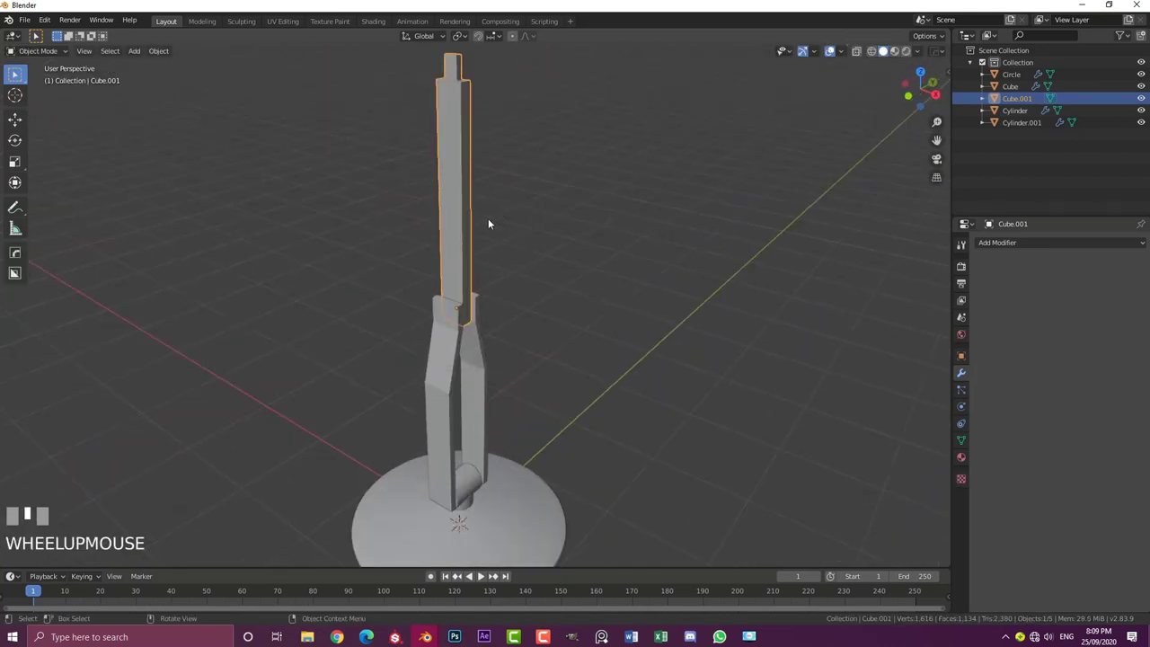
key(ctrl+a)
click(436, 231)
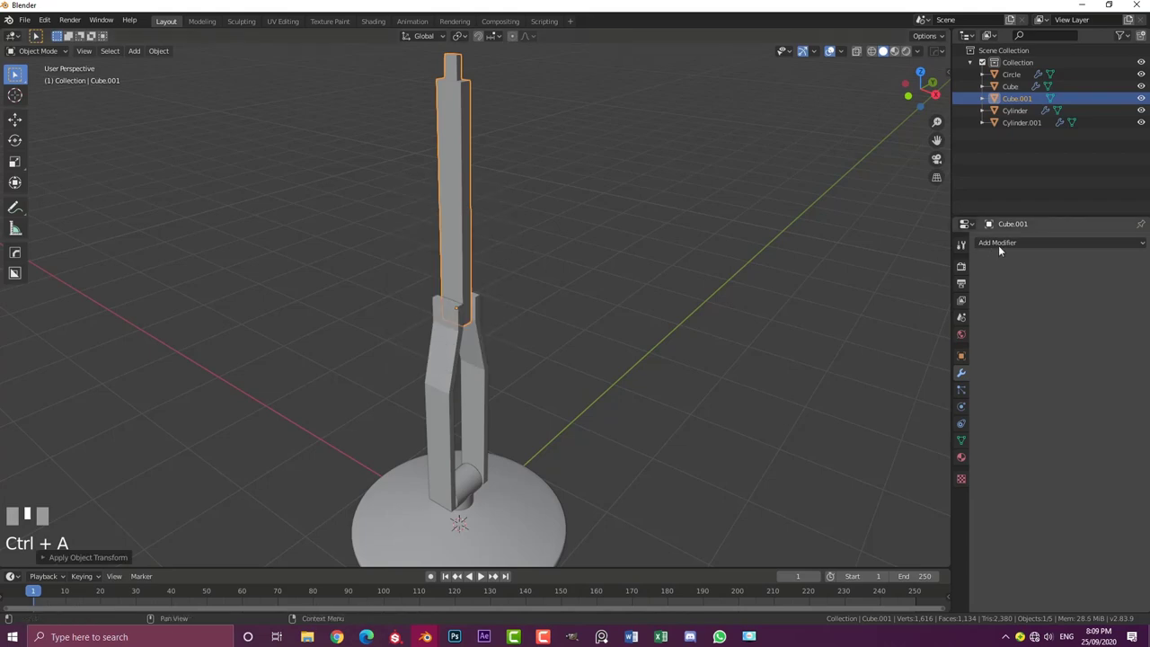
click(998, 243)
click(914, 284)
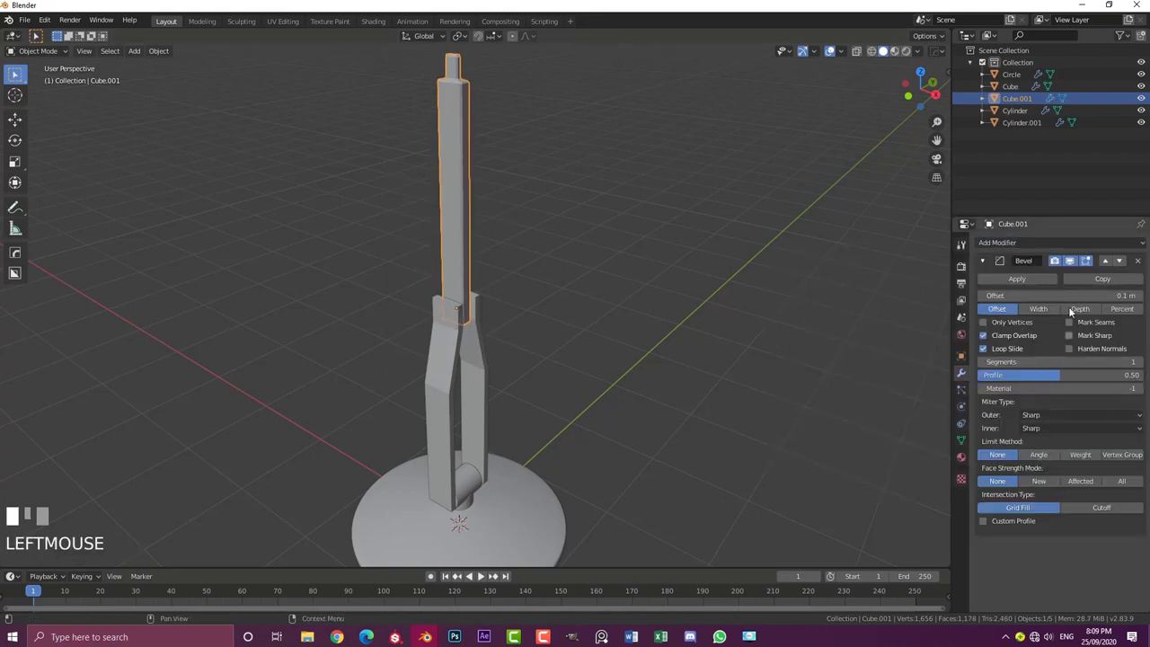
Set the upper arm's bevel to an offset of about 0.004 m, Angle limit method and 3 segments
scroll(501, 255, up, 4)
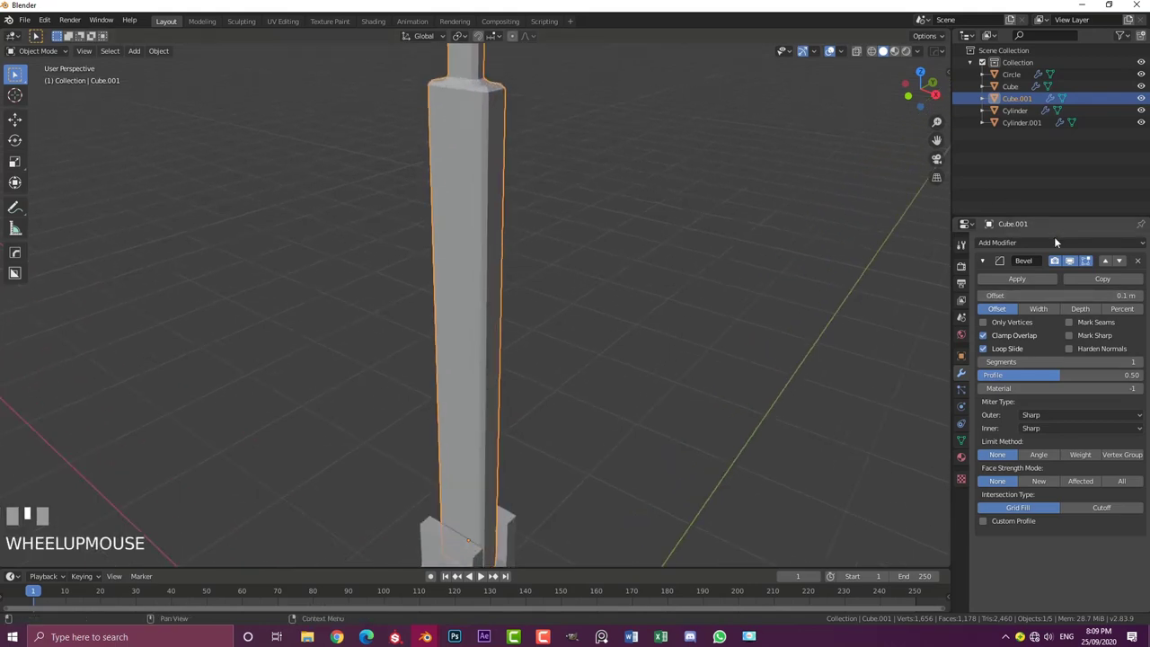
shift+drag(1060, 295, 1046, 294)
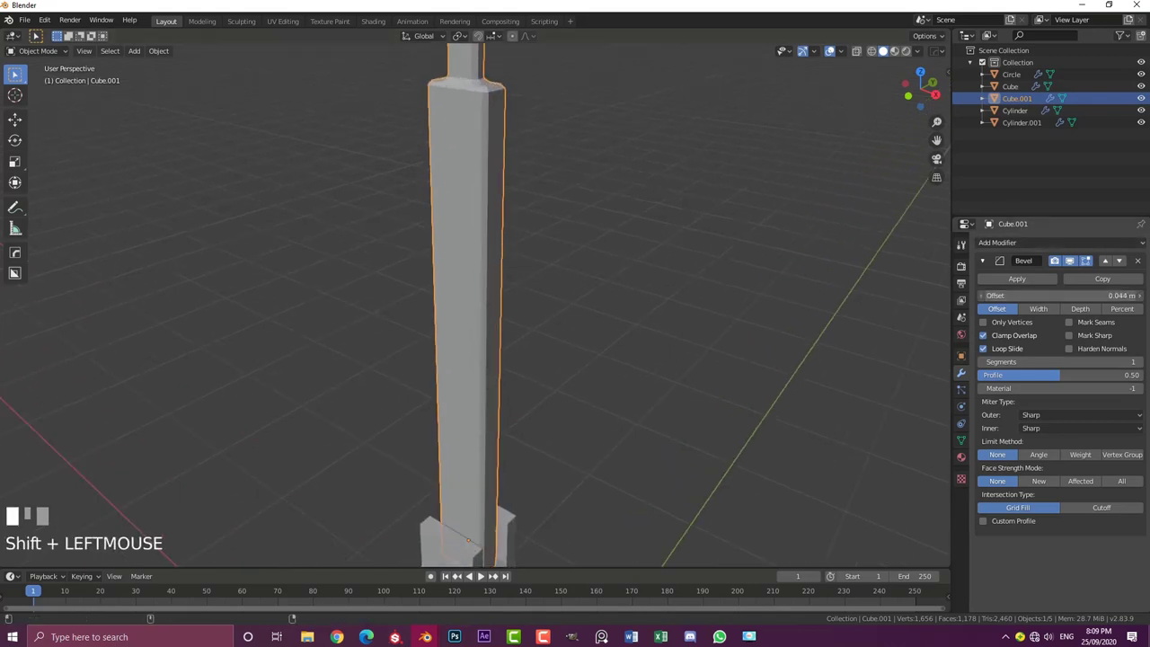
click(1039, 456)
shift+drag(1078, 295, 1039, 295)
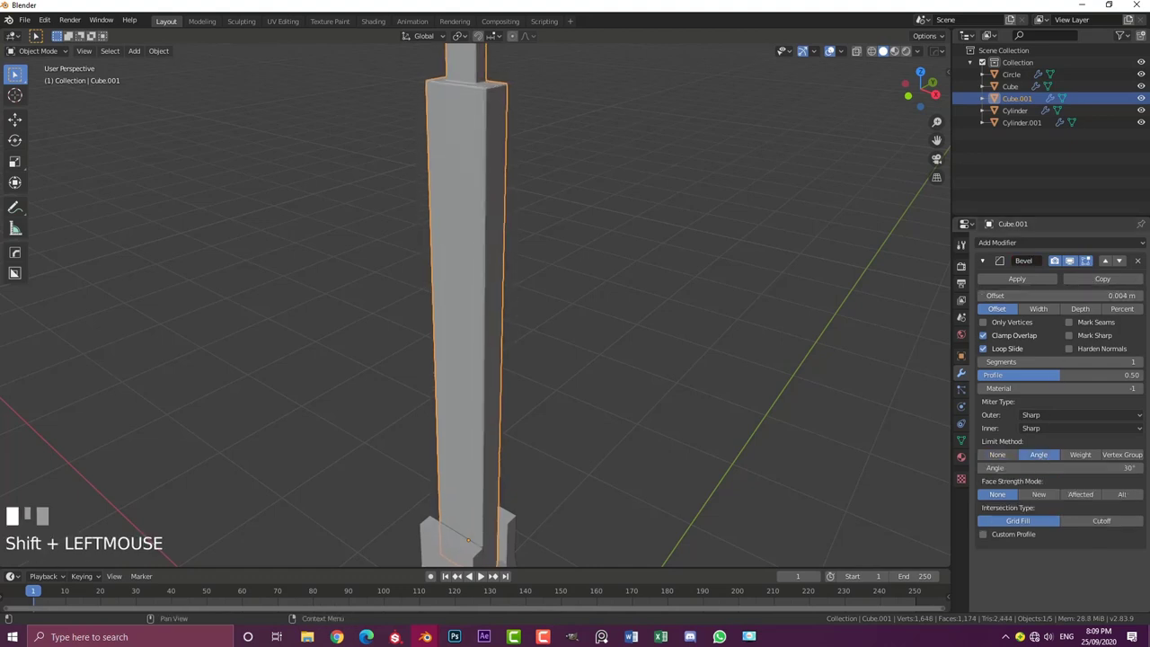
click(1139, 362)
Shade the upper arm smooth
shift+middle_drag(508, 142, 524, 237)
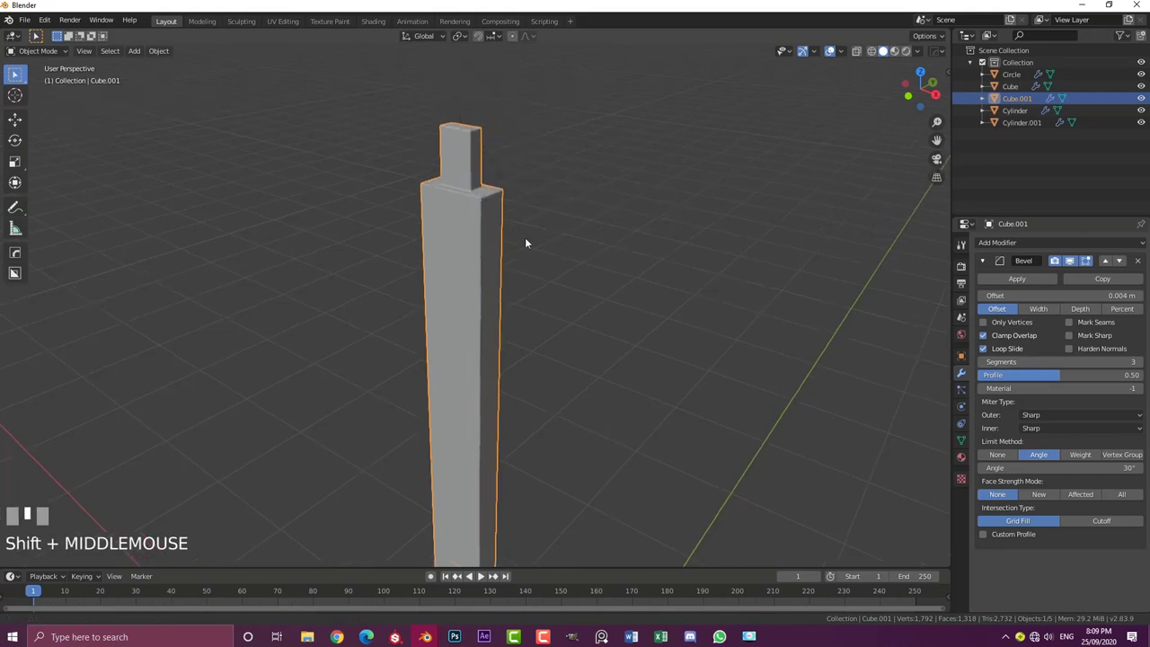
scroll(490, 302, up, 2)
click(159, 50)
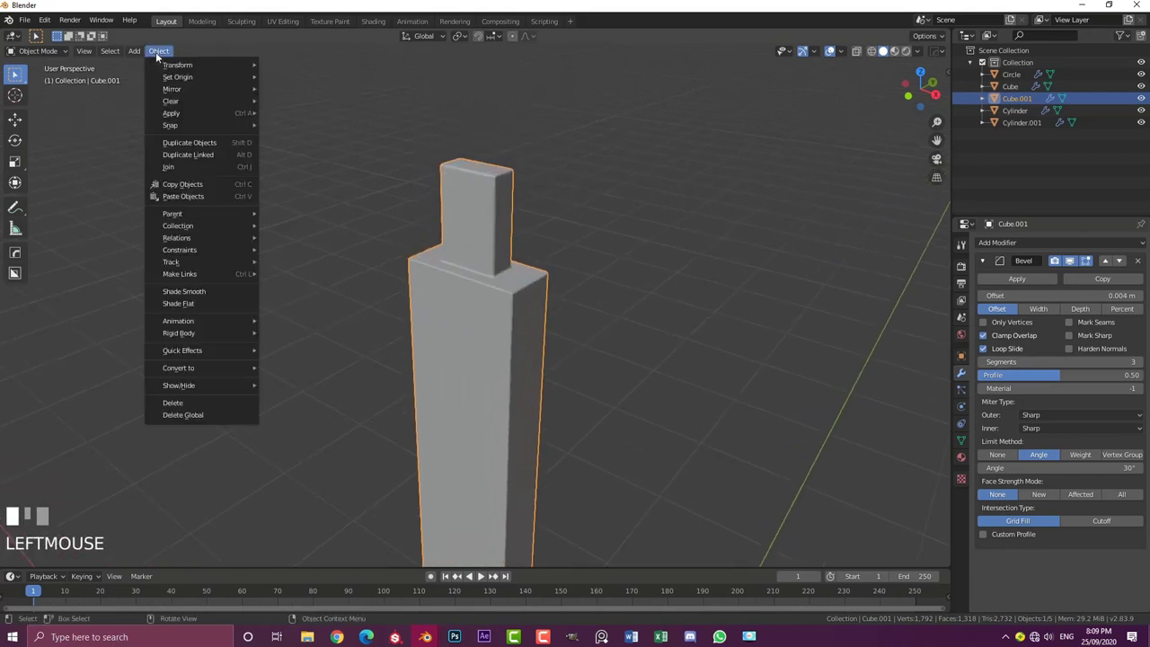
click(207, 289)
Add a Bevel modifier limited by Angle to the mirrored lower arms and apply their scale
shift+middle_drag(207, 289, 455, 232)
scroll(454, 231, down, 3)
scroll(451, 176, up, 2)
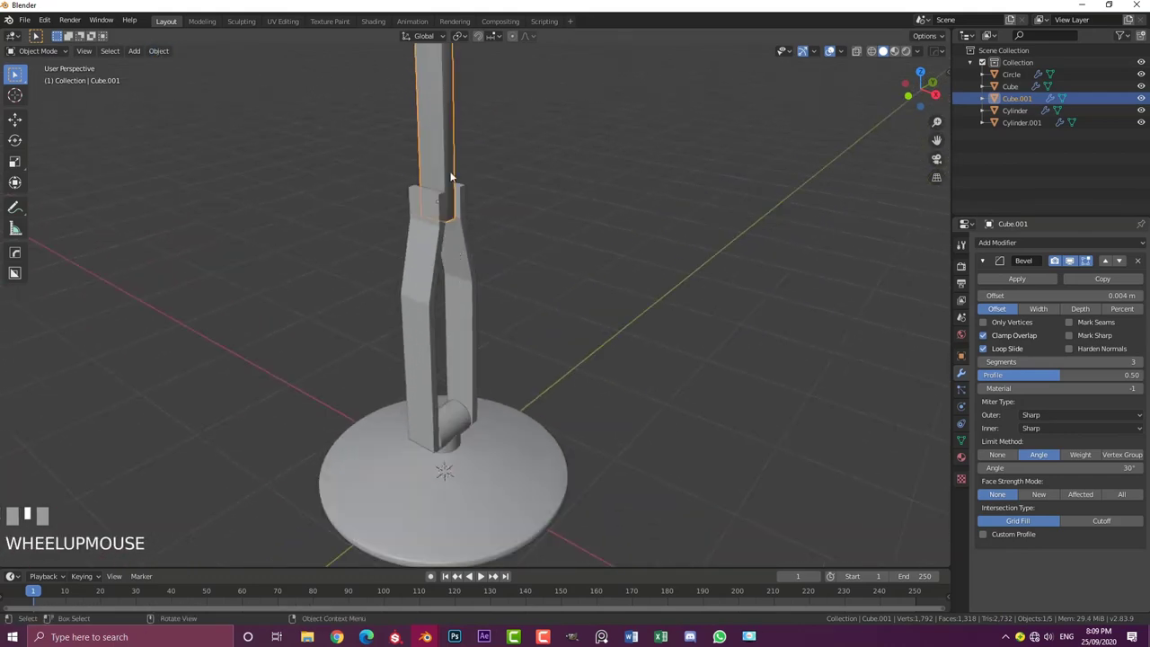
click(424, 254)
click(982, 260)
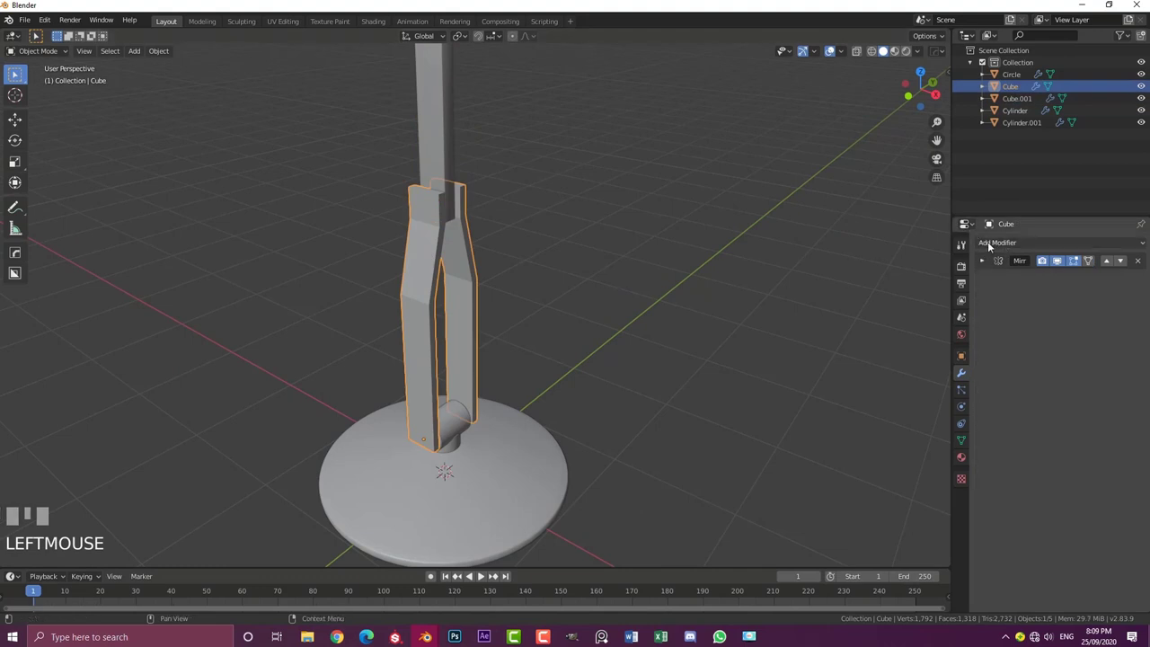
click(996, 242)
click(902, 284)
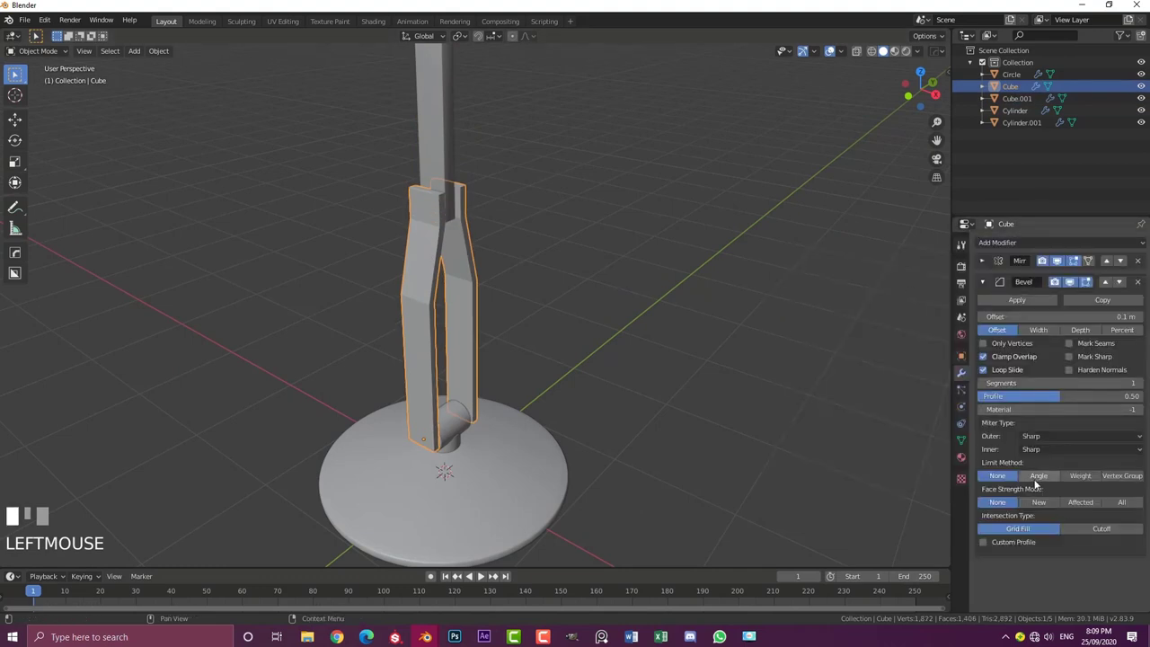
click(1040, 477)
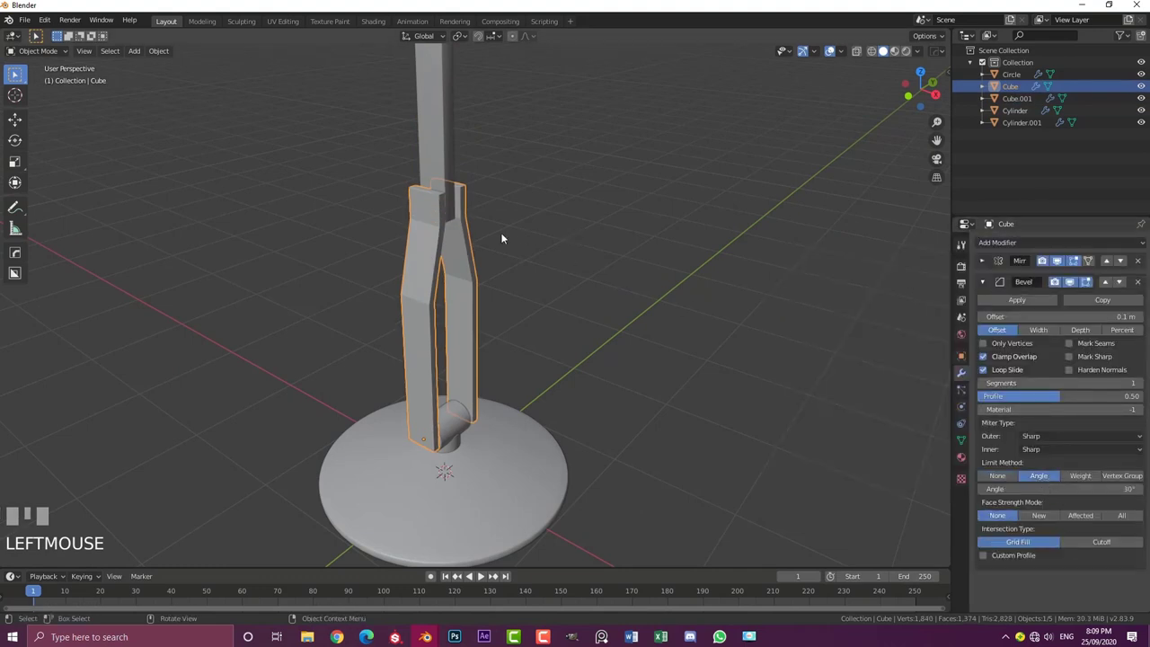
scroll(503, 237, up, 1)
scroll(507, 229, up, 1)
key(ctrl+a)
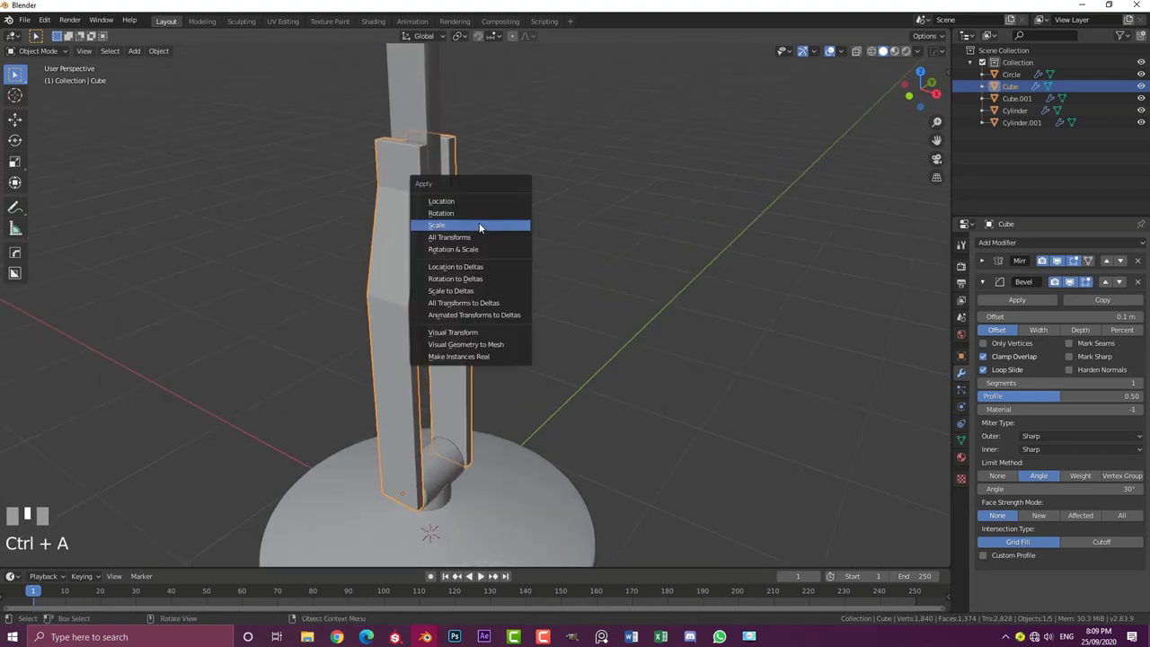
click(479, 228)
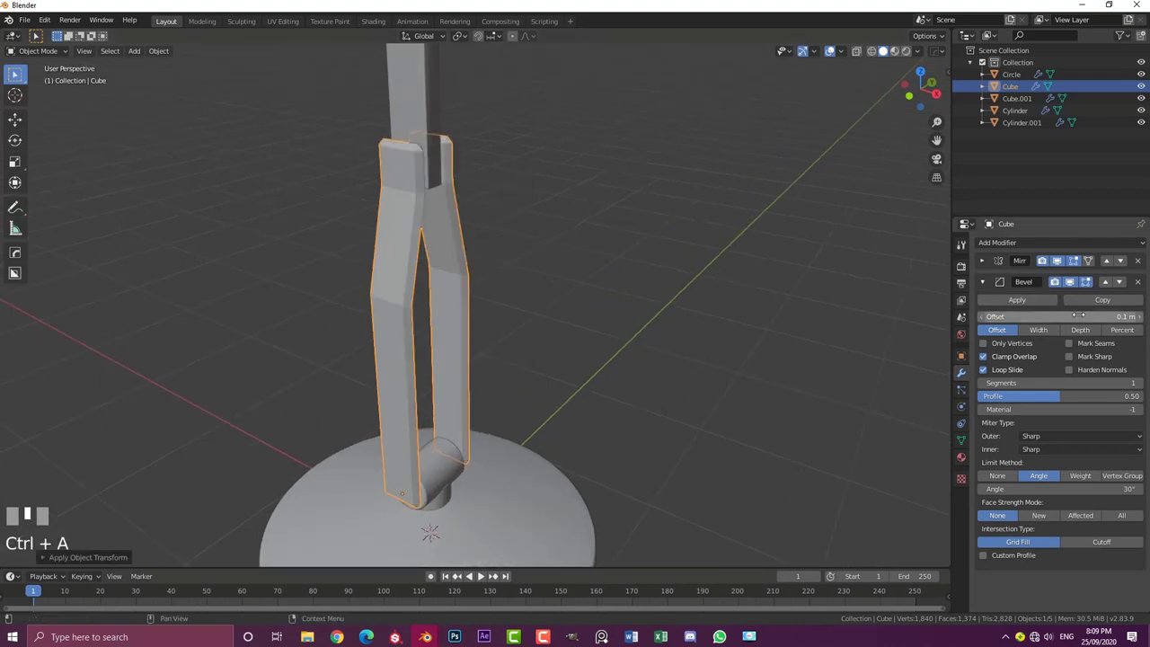
Set the lower arms' bevel to an offset of about 0.007 m and 3 segments, and shade them smooth
drag(1078, 316, 995, 315)
click(1137, 383)
click(1137, 383)
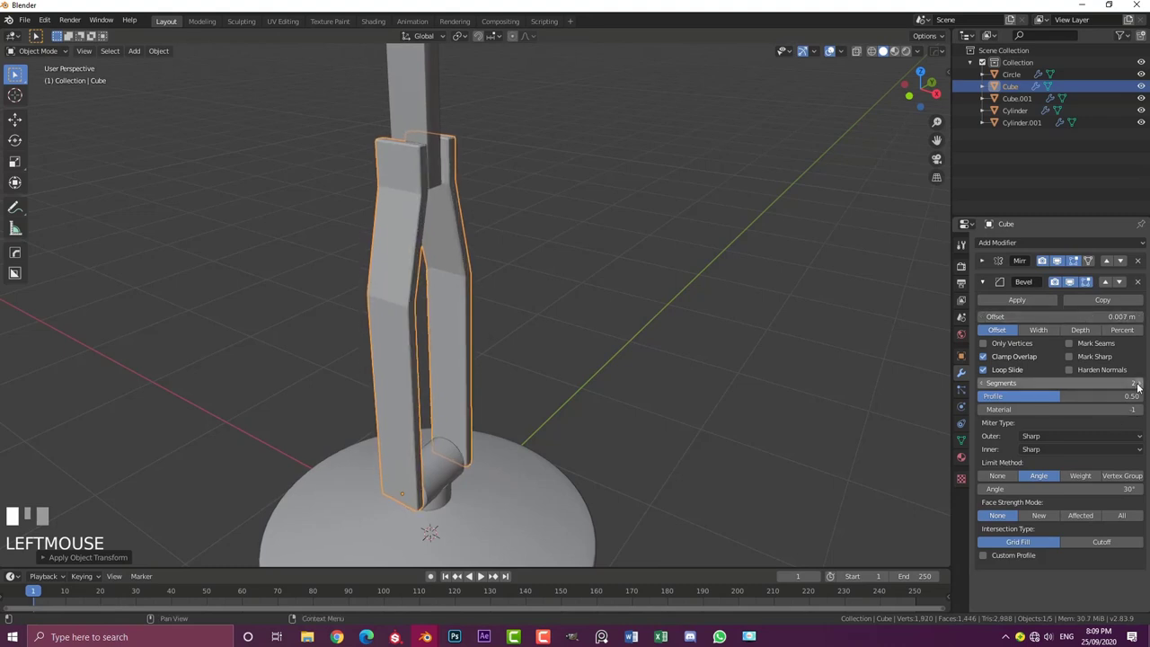
click(158, 52)
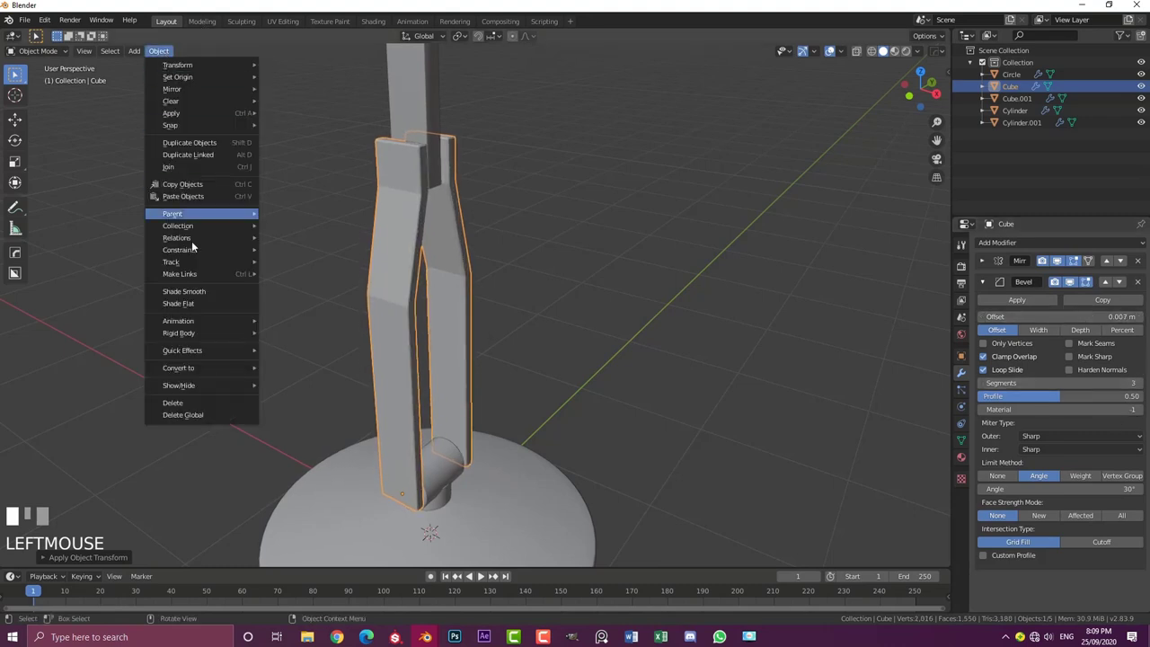
click(193, 292)
scroll(193, 292, down, 3)
middle_drag(270, 269, 341, 264)
scroll(558, 208, up, 4)
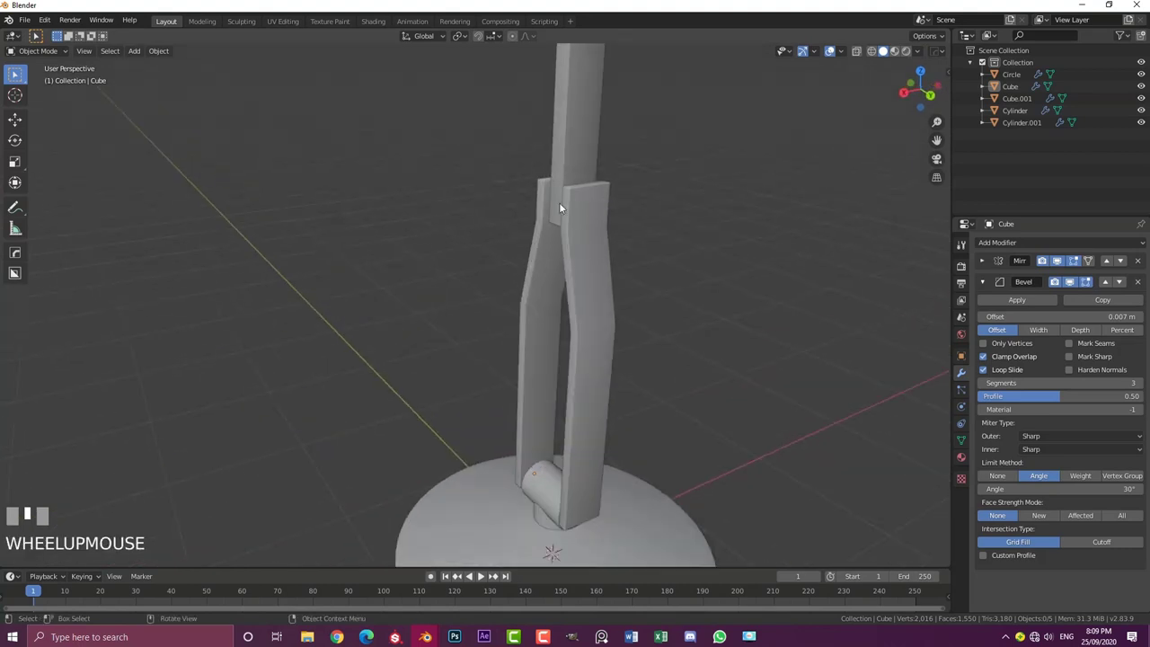
scroll(508, 257, down, 4)
middle_drag(508, 257, 513, 226)
scroll(513, 226, up, 3)
key(shift+a)
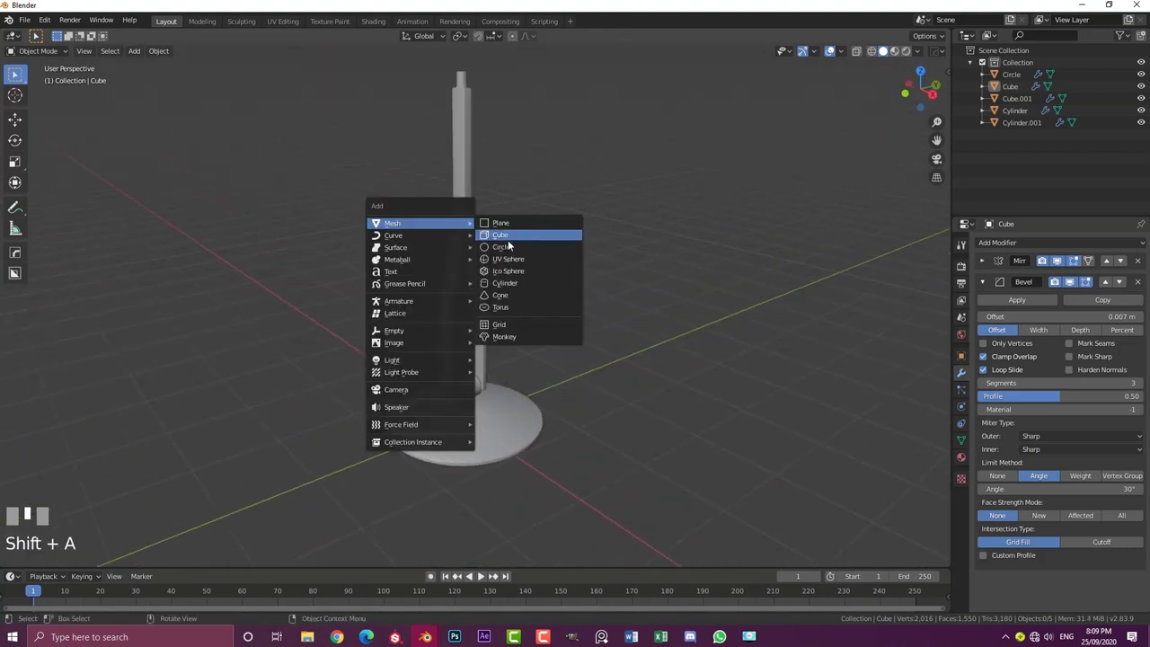
scroll(353, 275, down, 2)
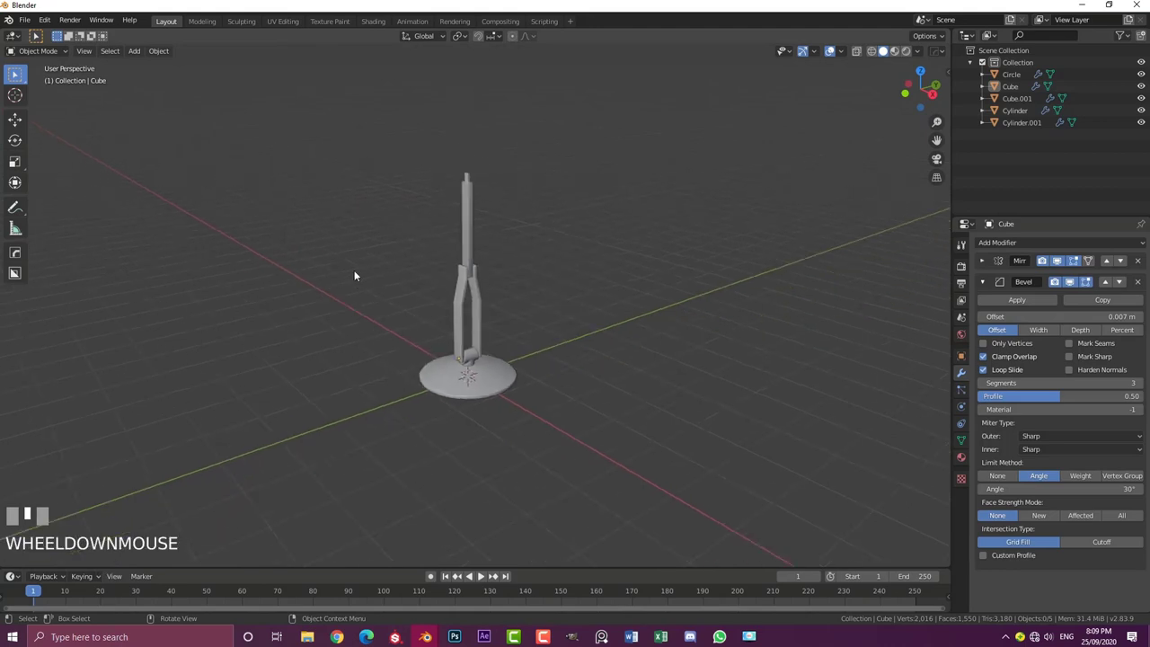
In front view, select the lower arms and set the transform pivot point to Active Element
key(KP_1)
scroll(474, 270, up, 4)
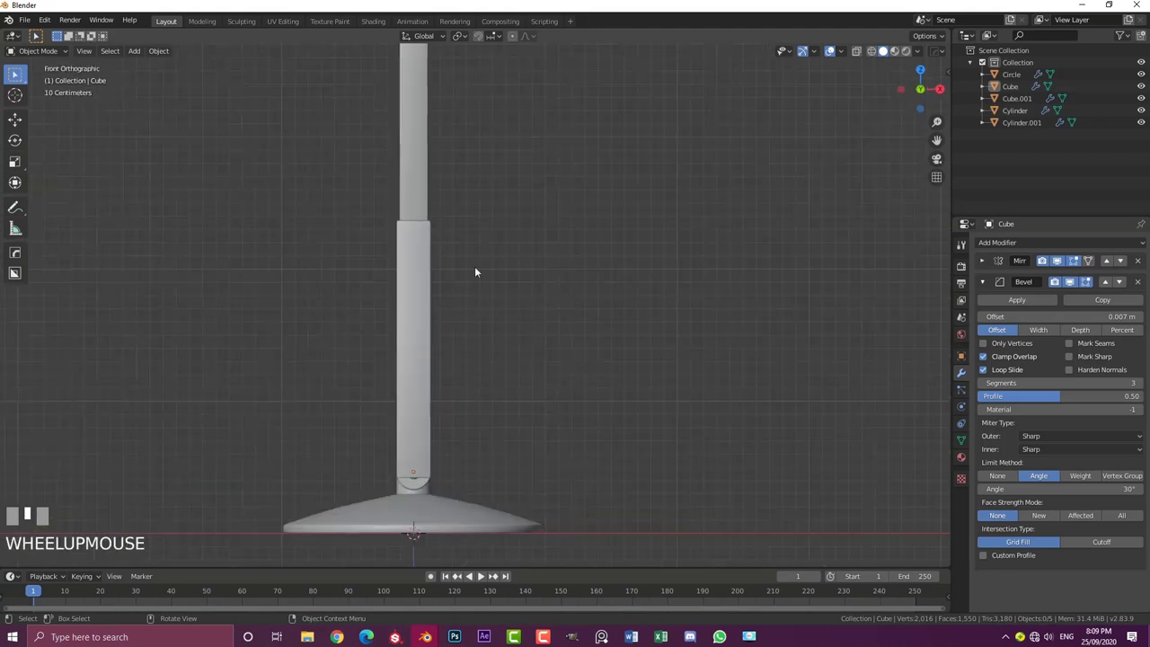
click(423, 270)
scroll(469, 300, down, 2)
scroll(470, 302, up, 1)
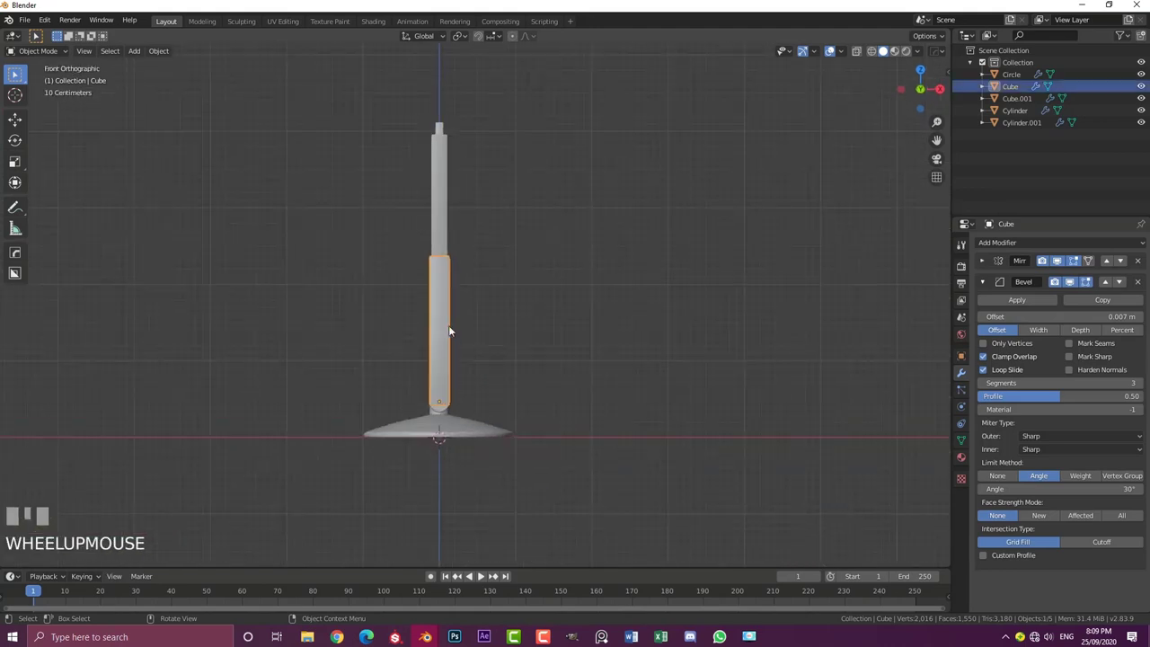
click(458, 38)
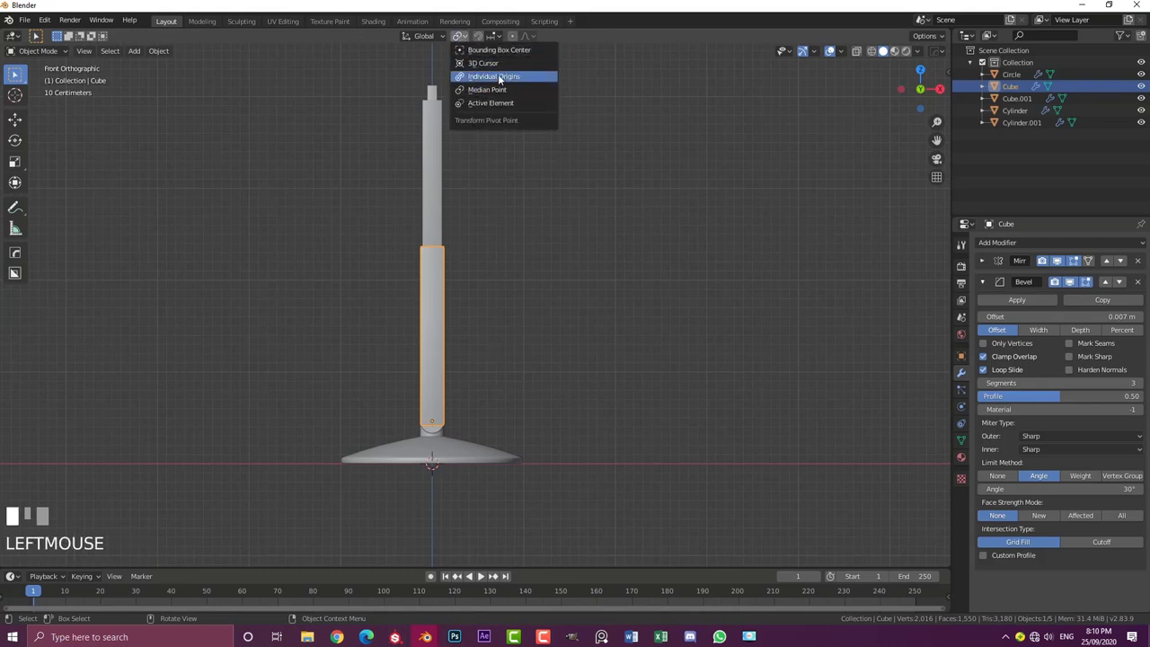
click(506, 110)
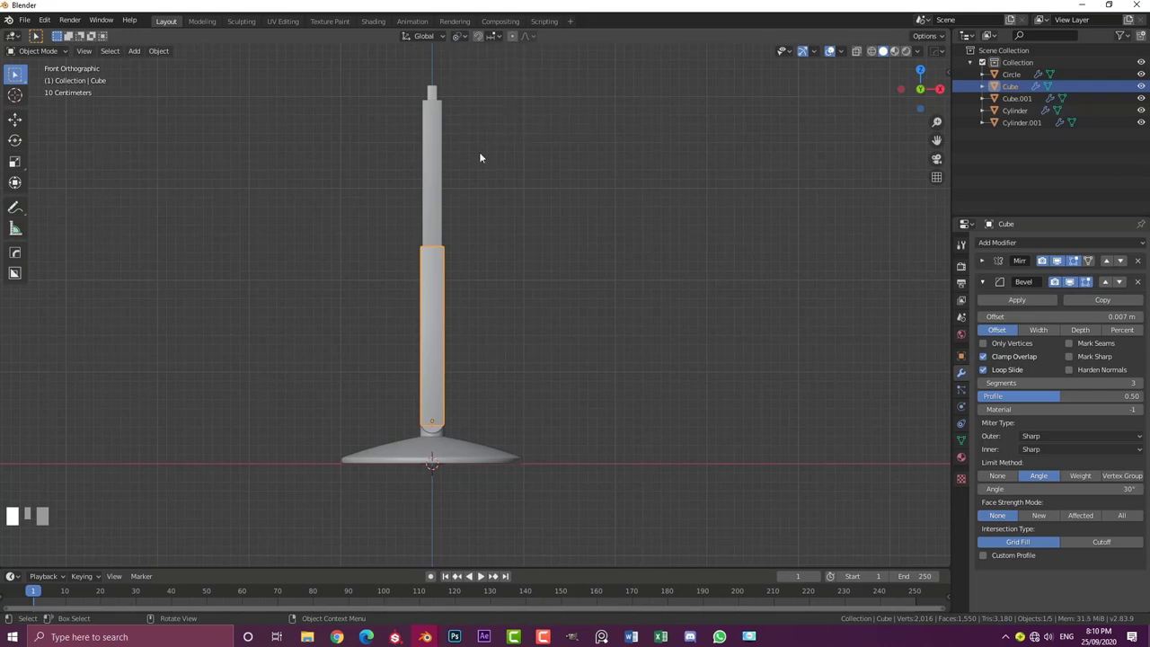
Rotate the lower arms by -45° in front view about their origin at the base joint
scroll(435, 348, up, 2)
shift+middle_drag(434, 348, 473, 269)
scroll(474, 268, up, 2)
scroll(477, 257, down, 2)
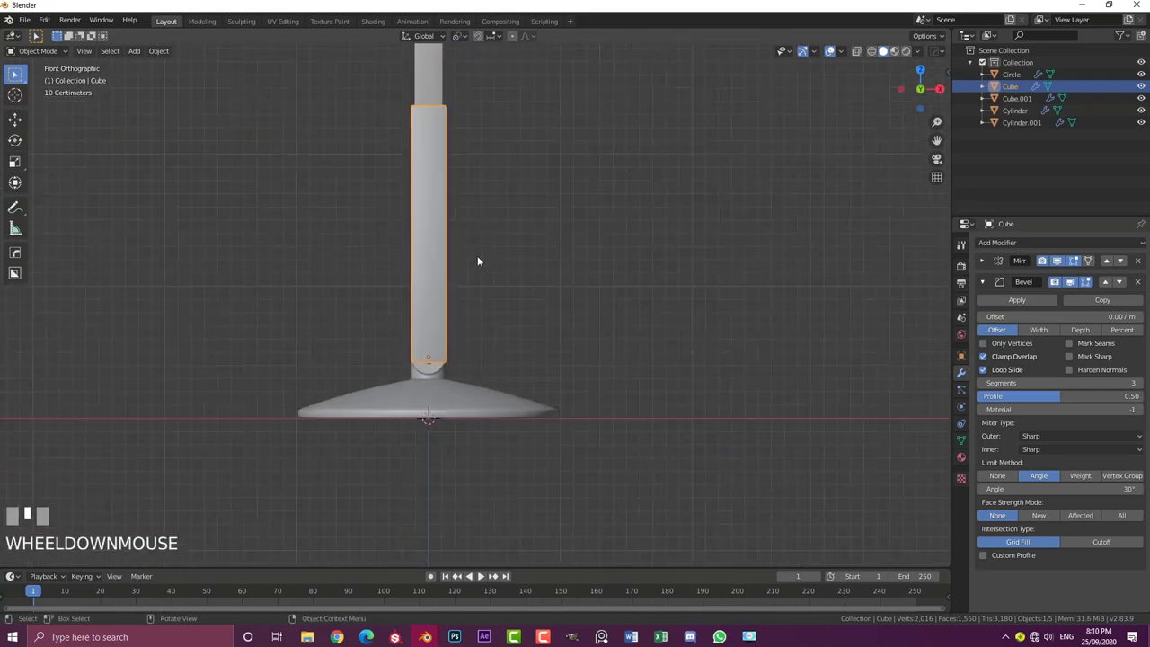
text(r45)
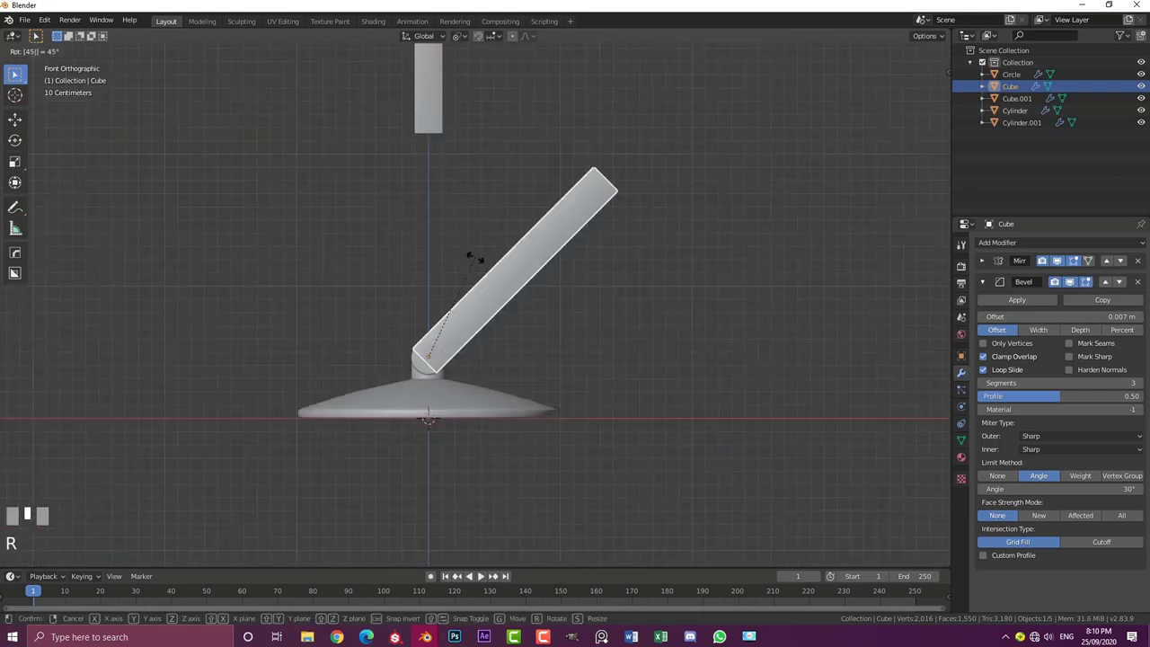
right_click(475, 257)
text(r)
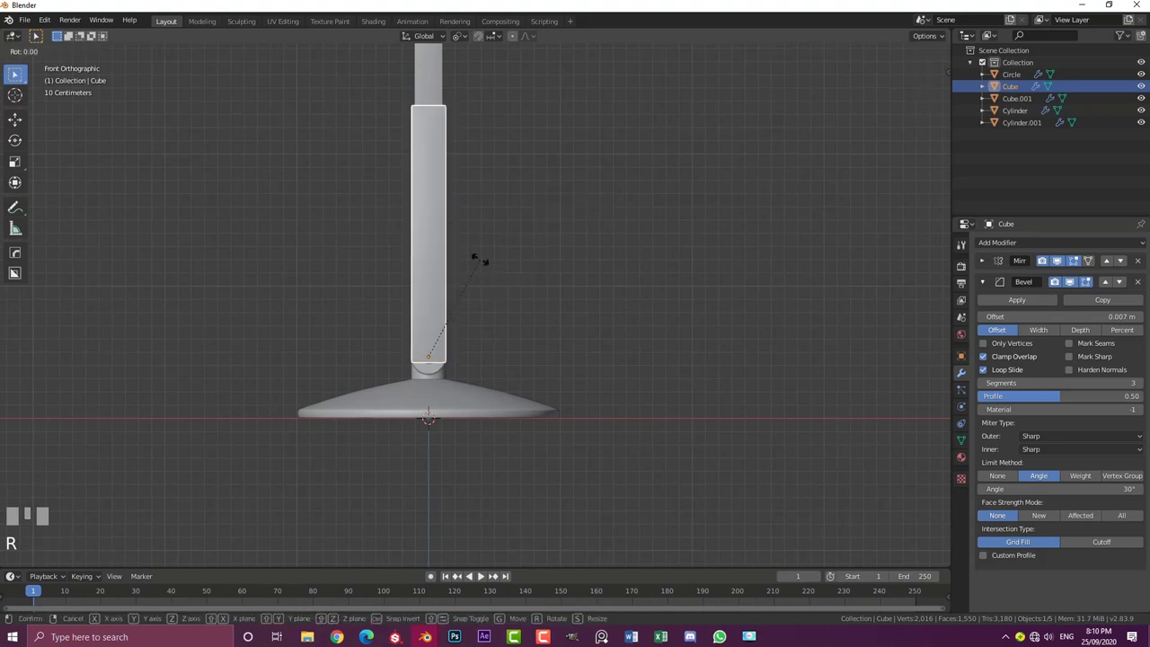
text(45)
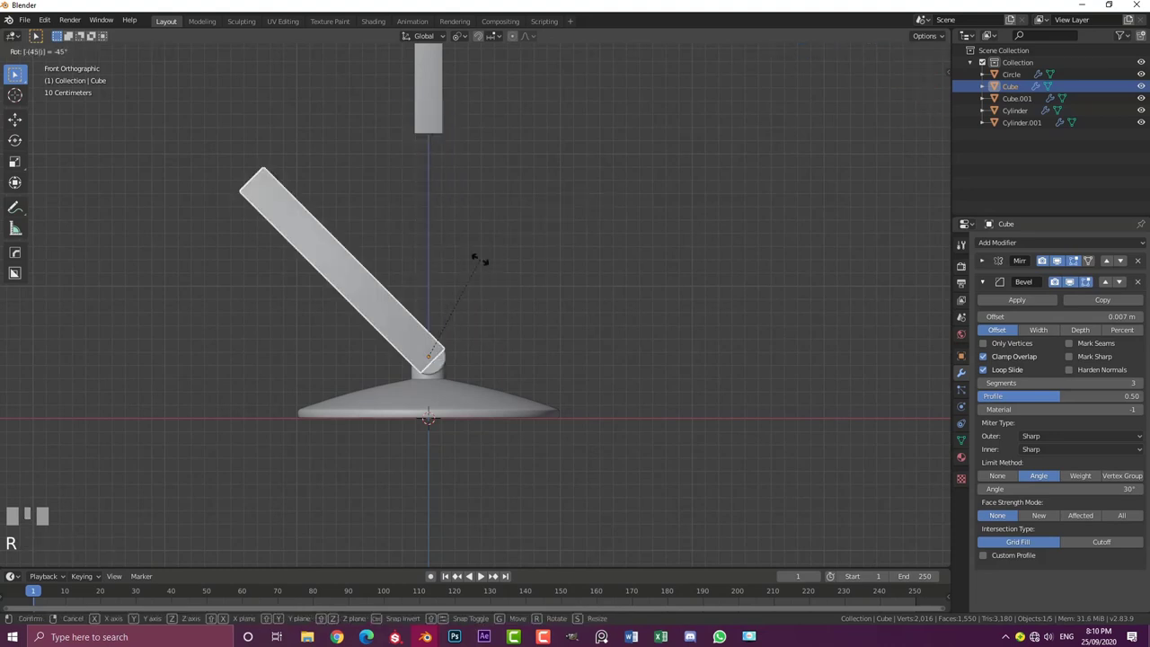
key(Return)
In wireframe display, move the upper arm about -1.27 m in X and -0.52 m in Z onto the tilted lower arms' tips
scroll(442, 217, down, 2)
shift+middle_drag(431, 189, 443, 216)
scroll(432, 203, up, 1)
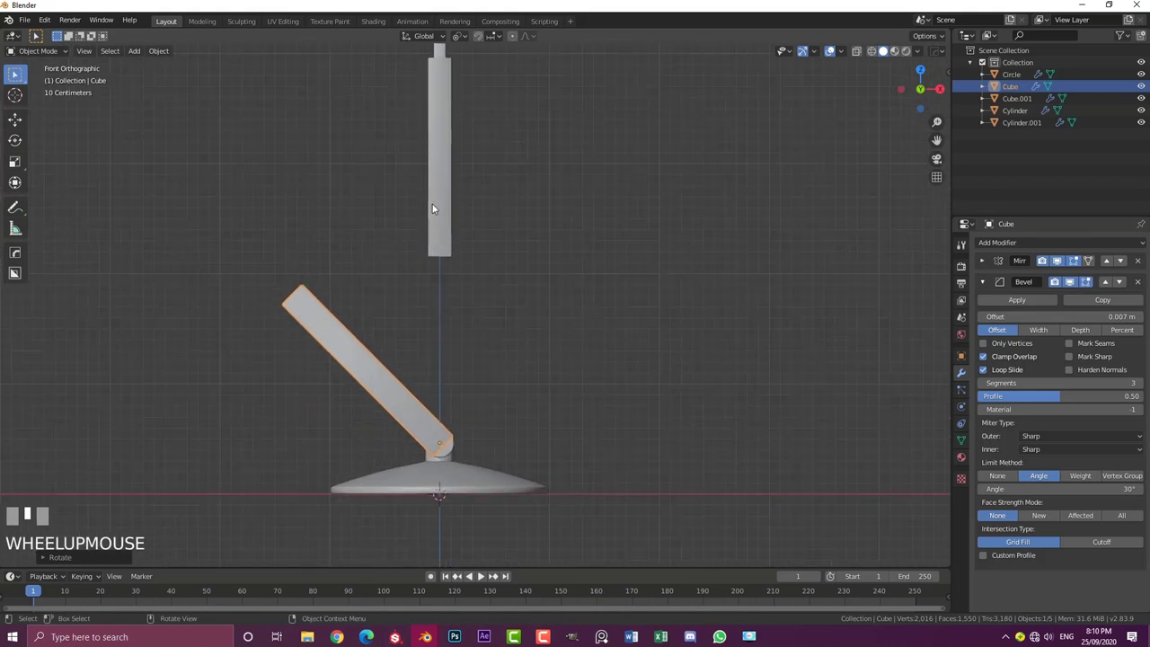
click(446, 202)
scroll(472, 247, up, 2)
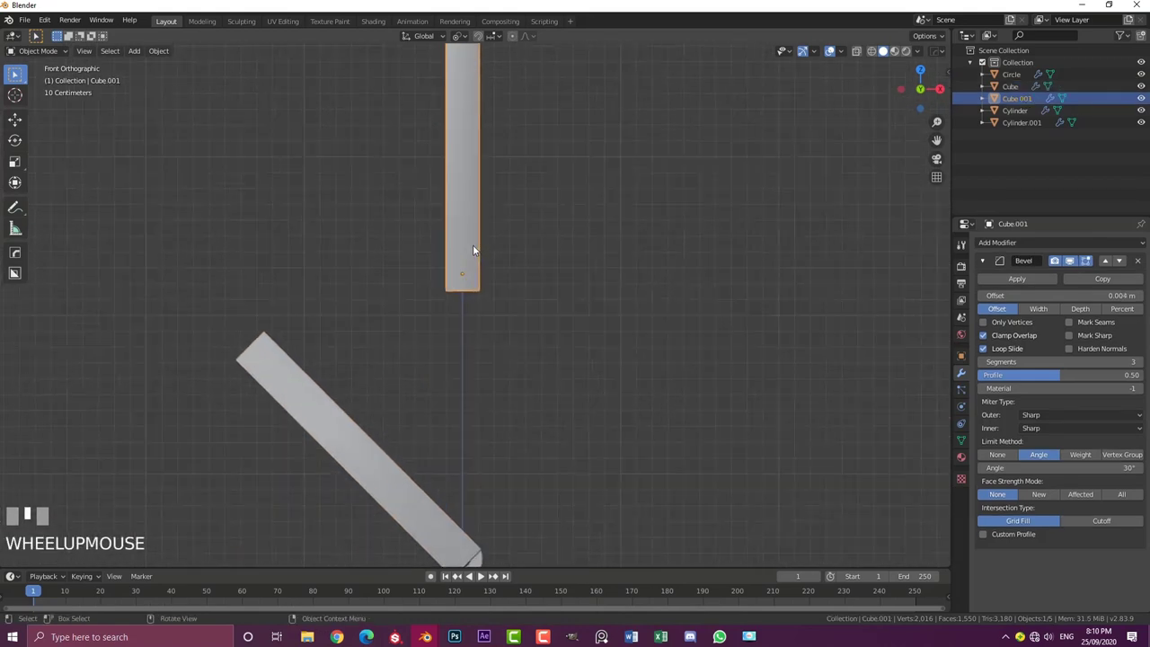
key(z)
click(383, 247)
shift+middle_drag(469, 260, 499, 259)
key(g)
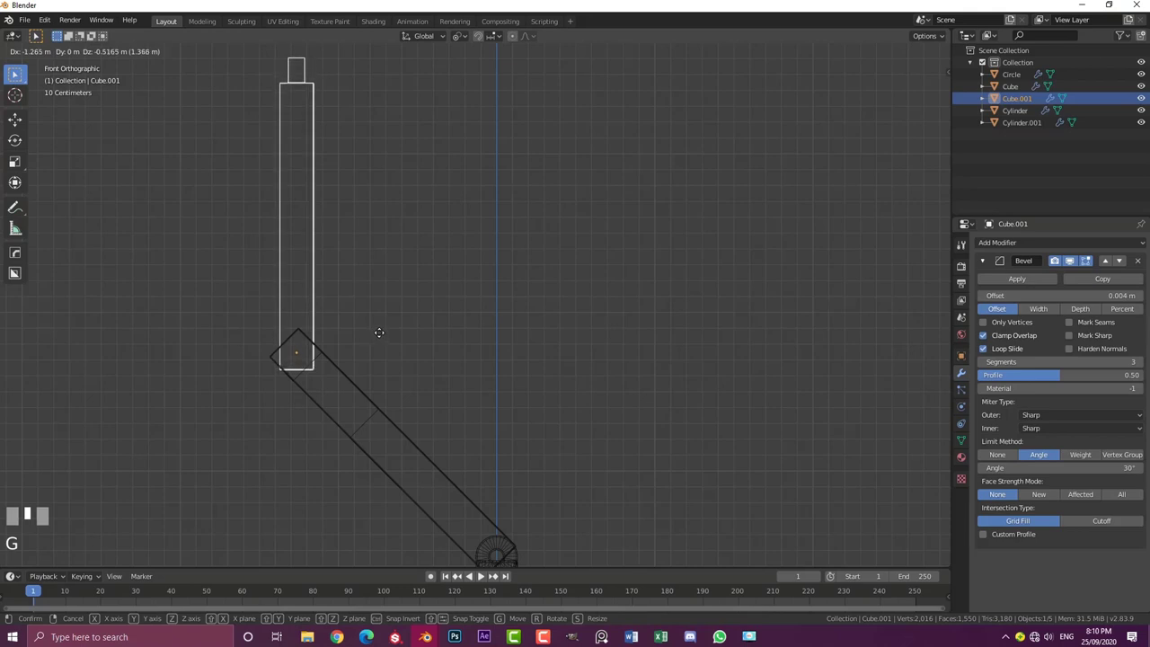
click(378, 332)
Nudge the upper arm slightly so its origin sits centred within the lower arms' end
scroll(495, 239, up, 4)
shift+middle_drag(495, 238, 357, 236)
scroll(309, 285, up, 2)
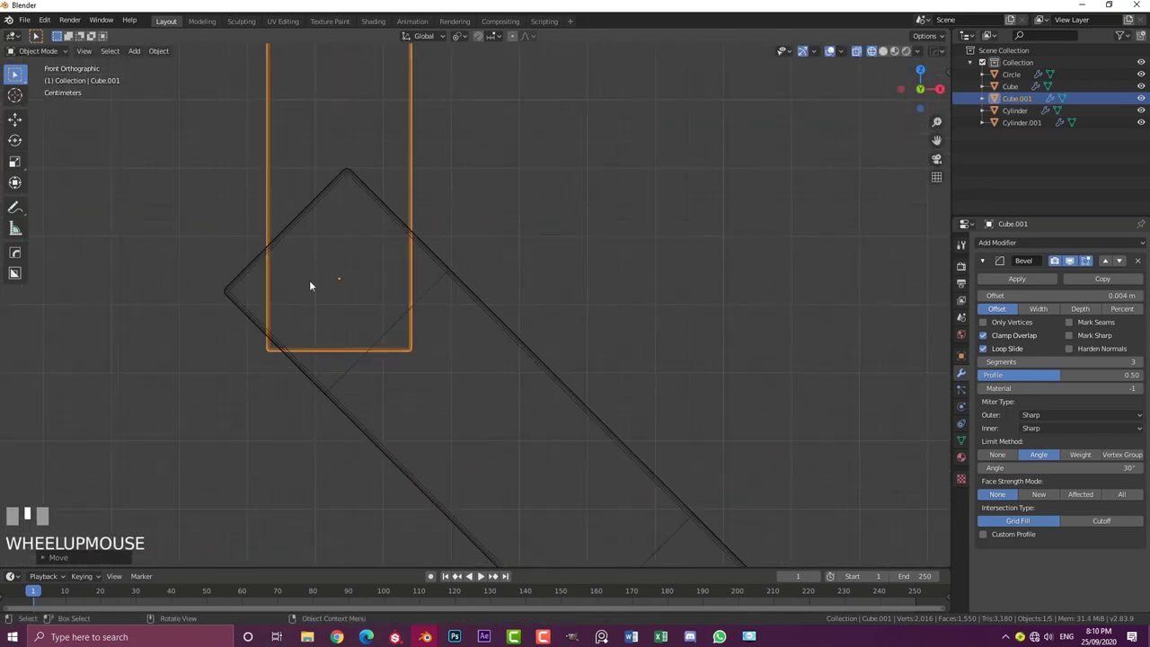
scroll(384, 293, down, 2)
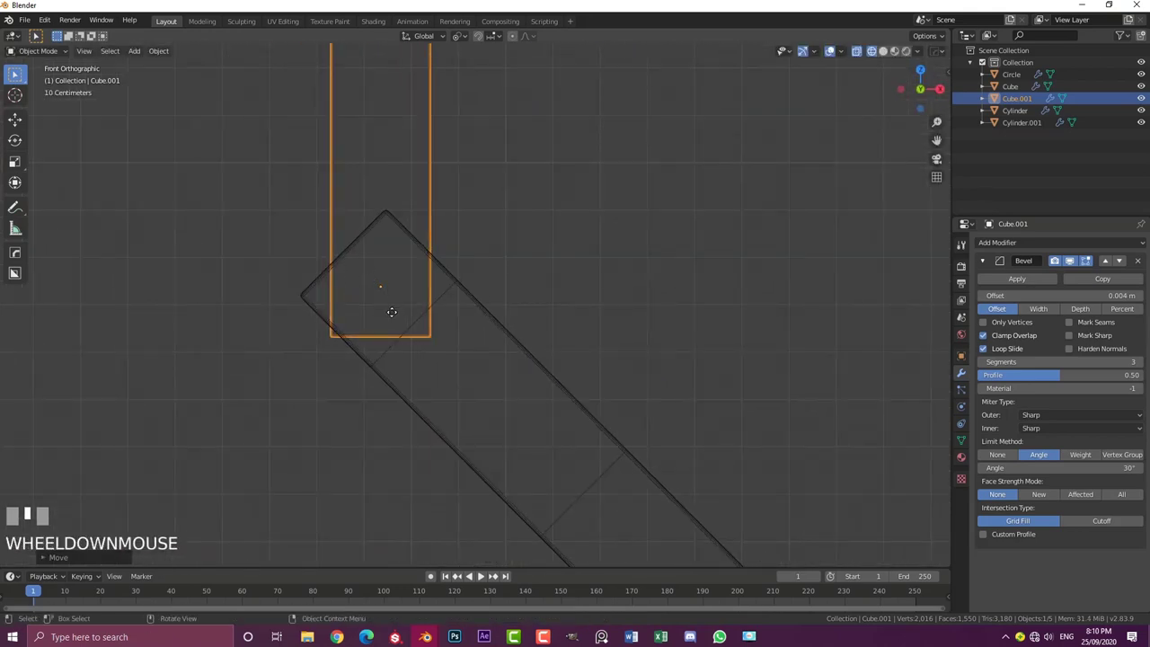
key(g)
click(404, 296)
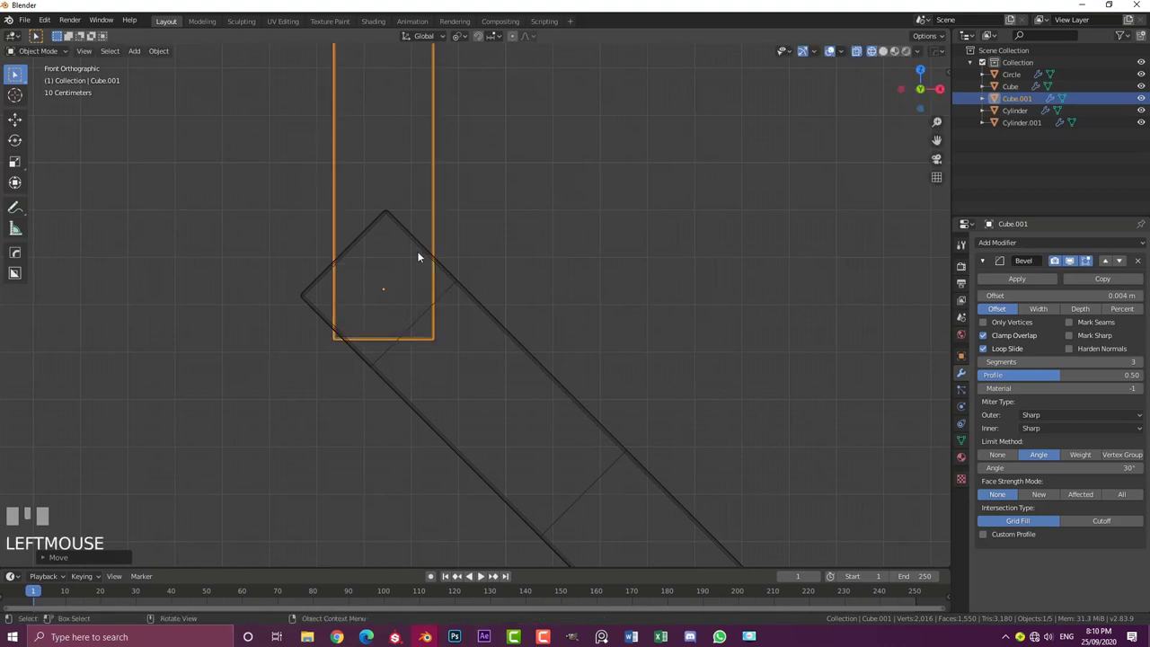
Rotate the upper arm 45° in front view about its origin at the elbow
scroll(454, 258, down, 2)
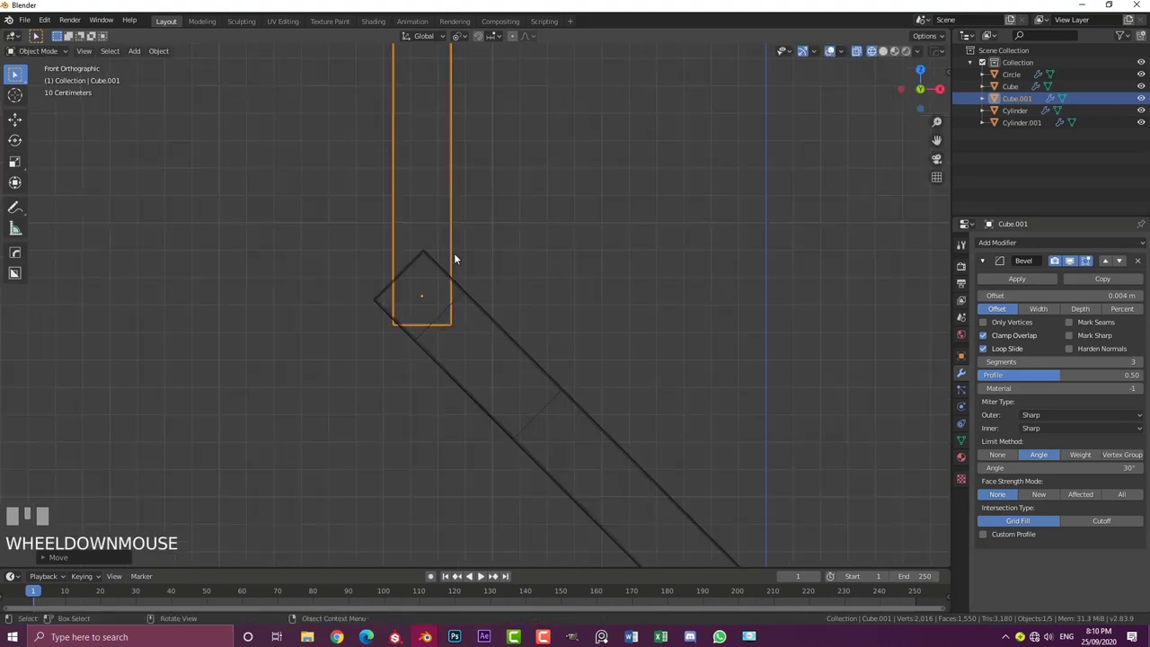
text(r45)
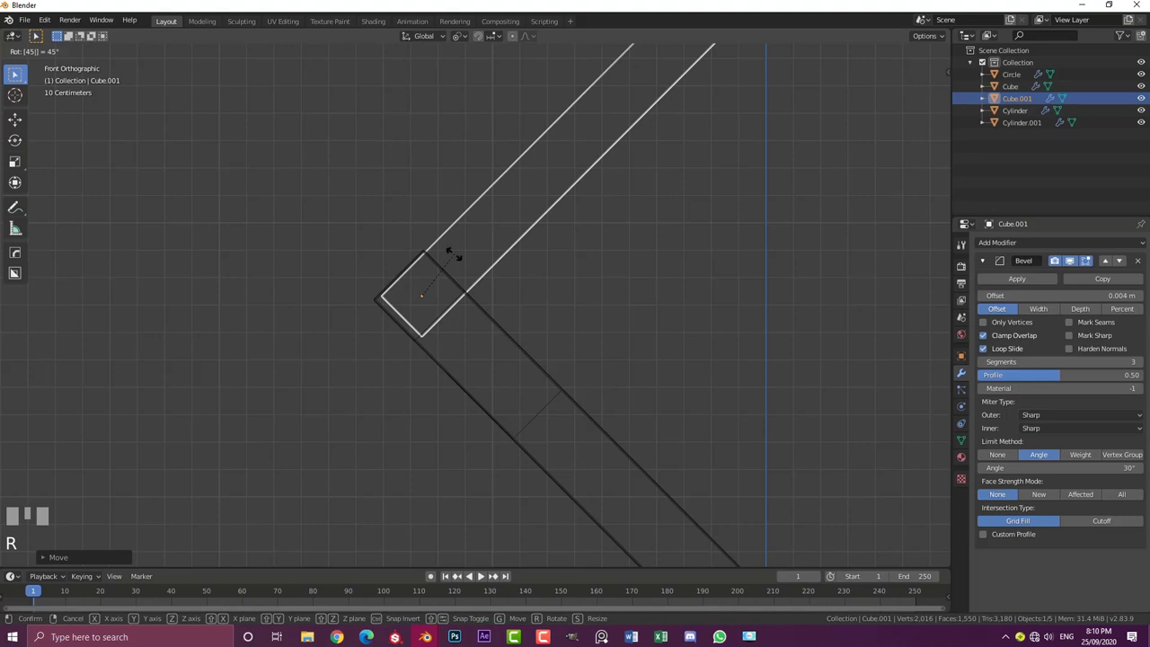
key(Return)
scroll(455, 257, down, 3)
scroll(561, 253, up, 5)
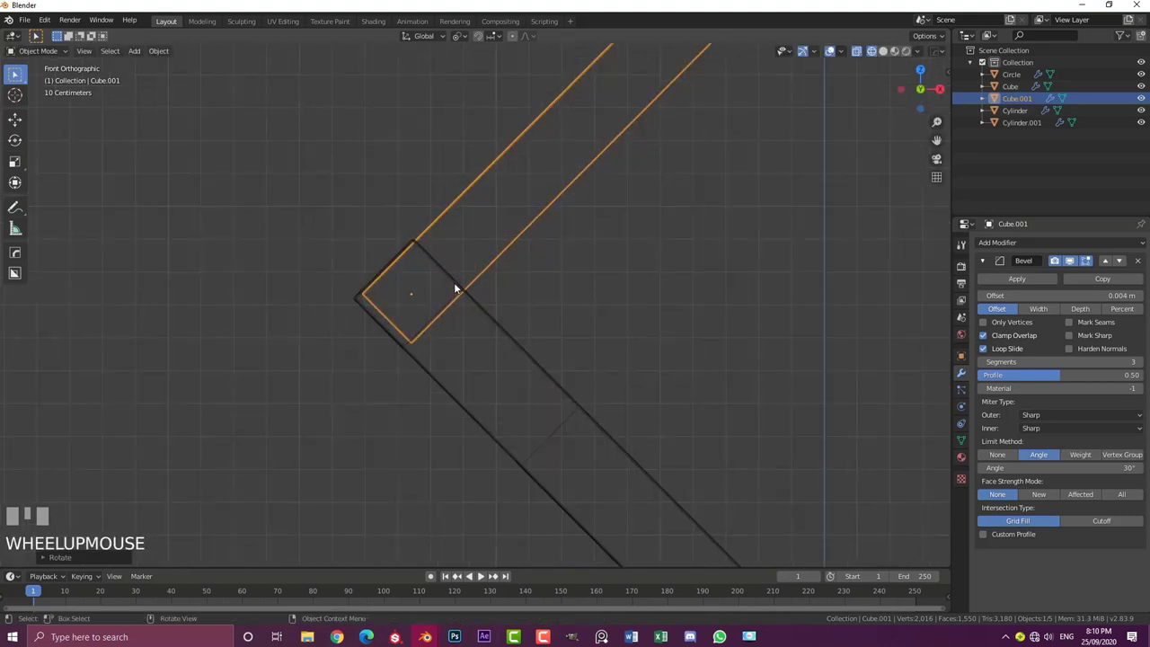
Nudge the upper arm so its end lines up flush with the lower arms' end, and return to solid display
key(g)
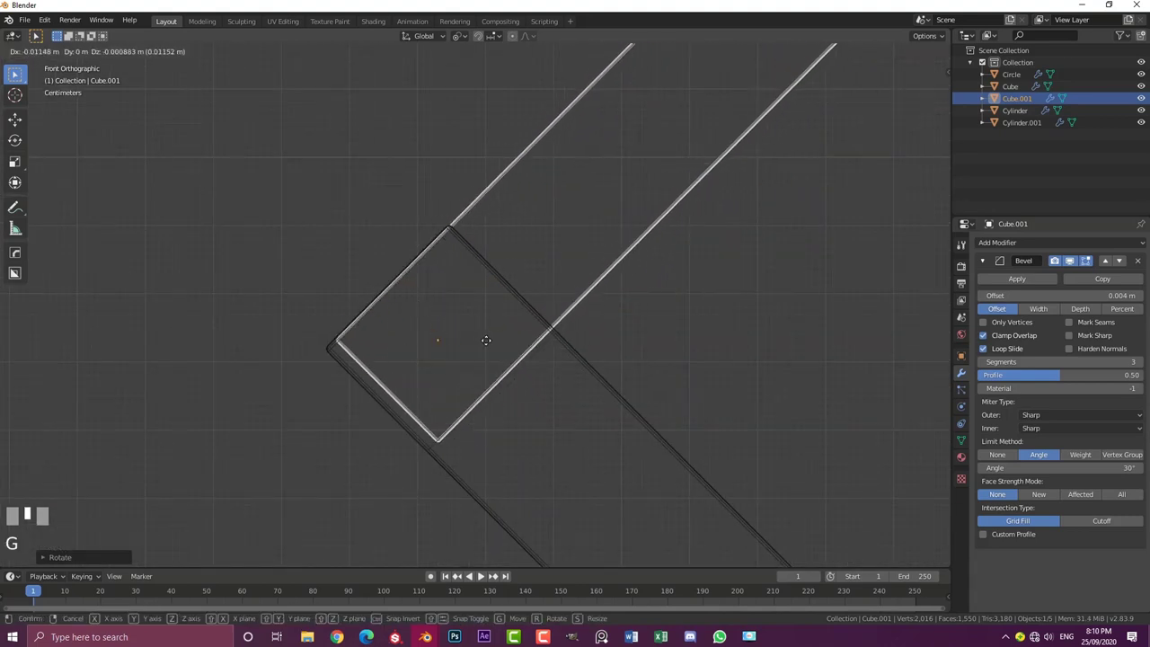
click(440, 406)
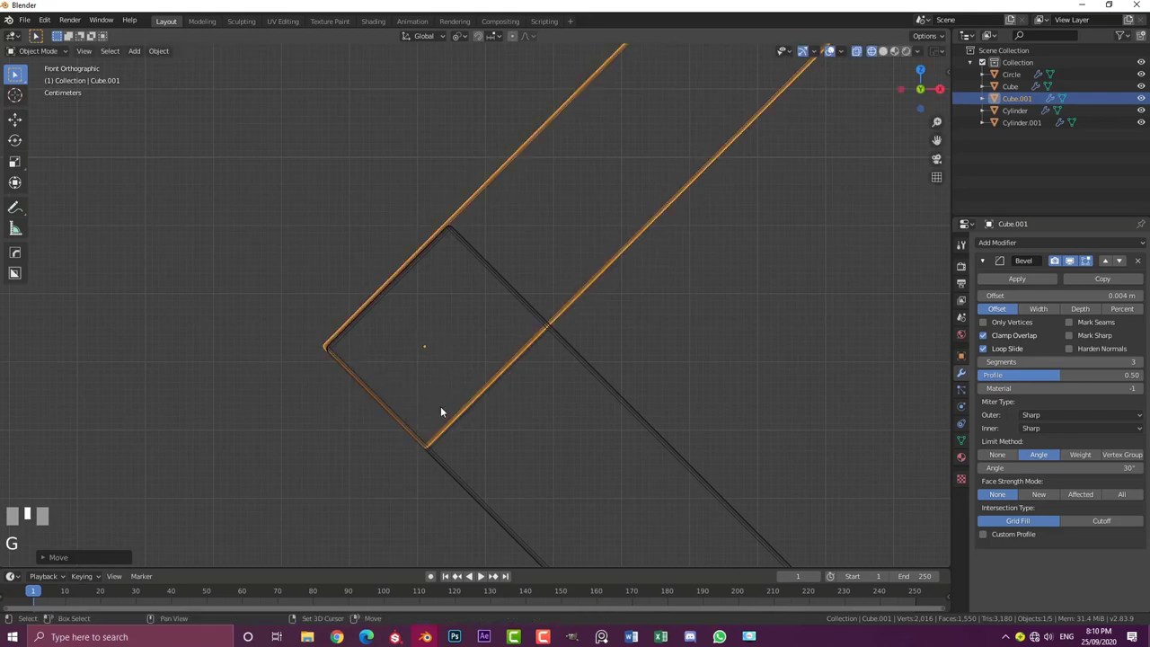
shift+click(319, 358)
key(g)
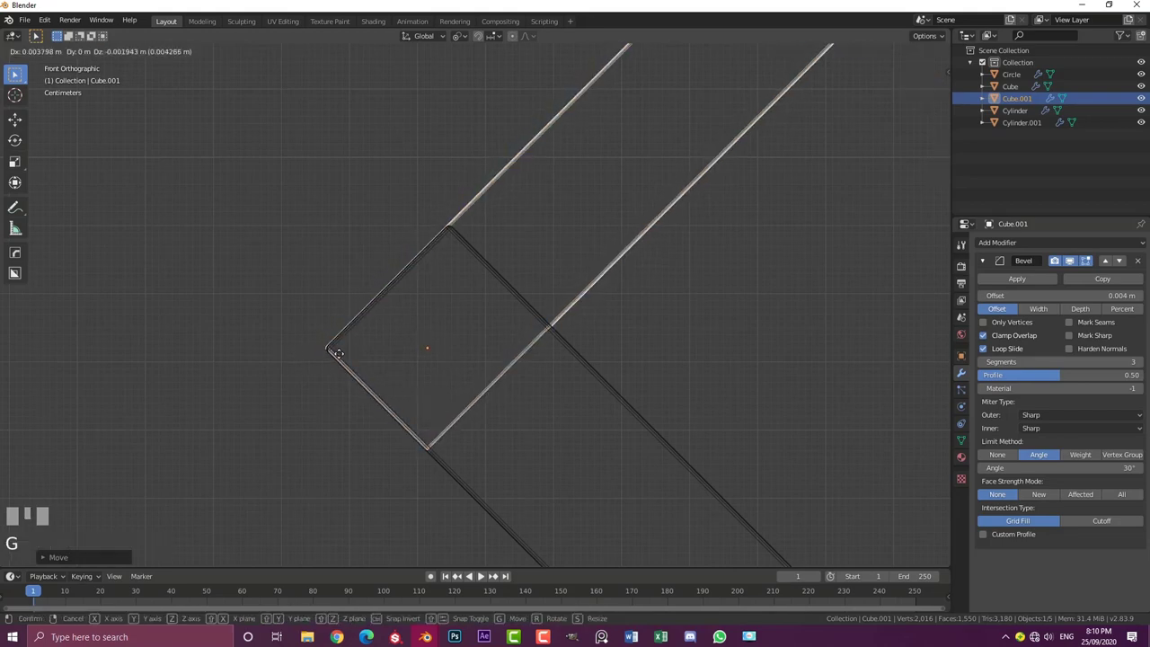
click(333, 356)
scroll(589, 285, down, 5)
key(z)
click(669, 279)
mouse_move(669, 279)
middle_down()
mouse_move(396, 299)
mouse_move(631, 290)
mouse_move(624, 300)
middle_up()
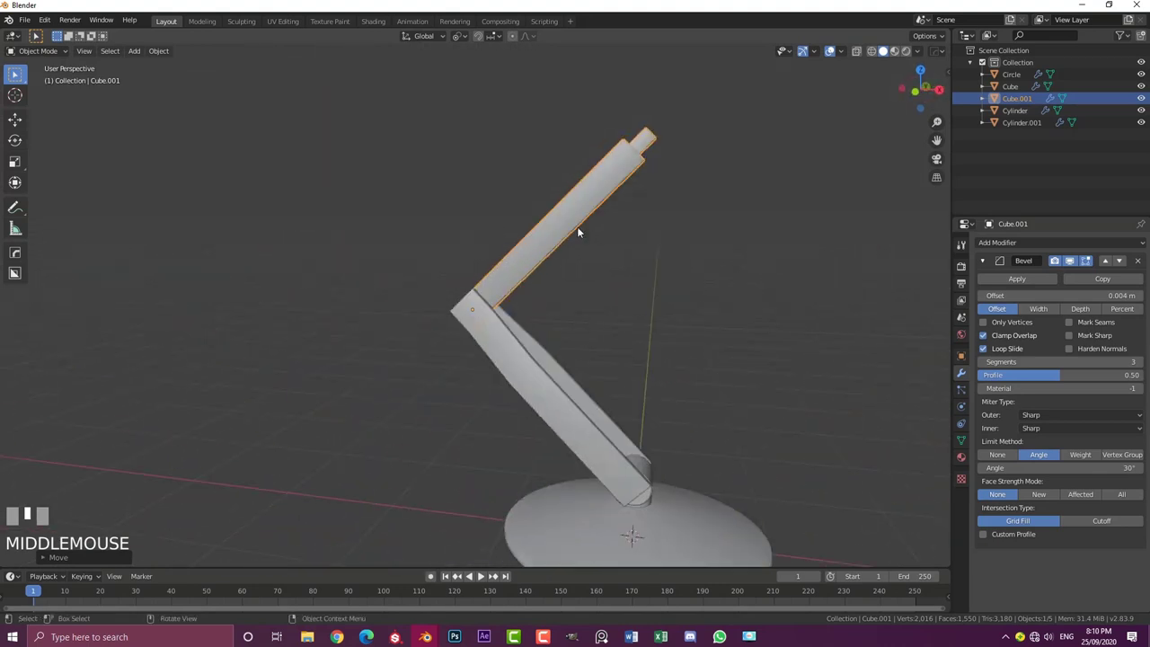
In front view, duplicate the base joint cylinder and place the copy on the elbow, about -1.26 m in X and 1.26 m in Z
key(KP_1)
scroll(500, 303, down, 3)
shift+middle_drag(500, 303, 501, 375)
scroll(501, 374, up, 5)
click(570, 468)
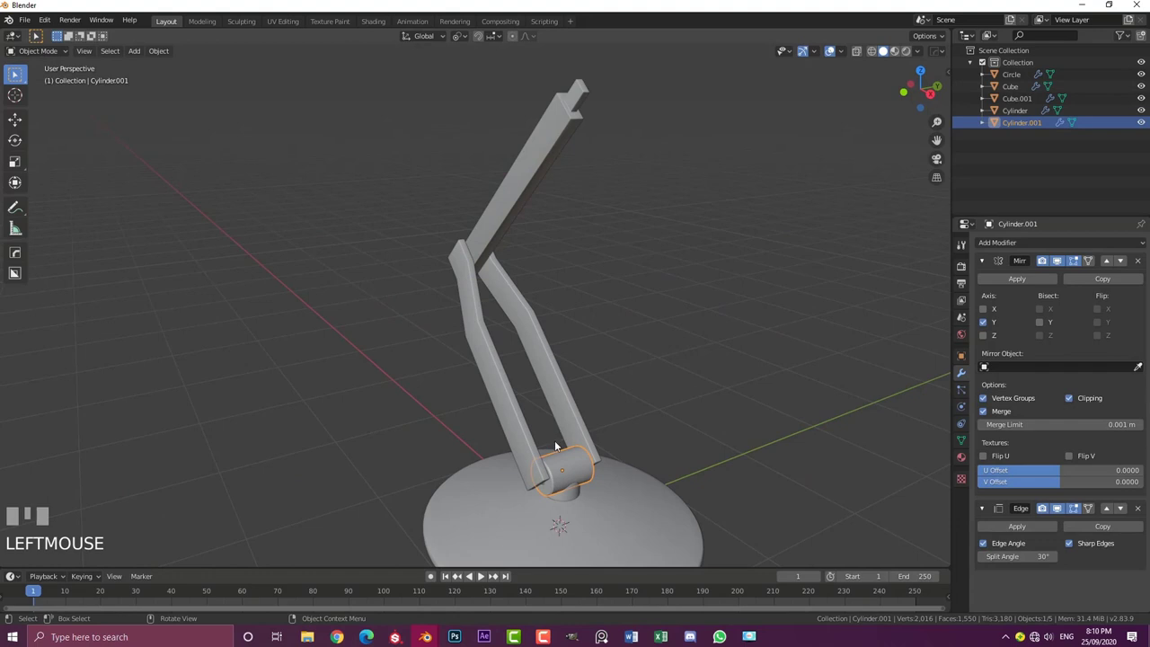
key(KP_1)
scroll(552, 444, up, 3)
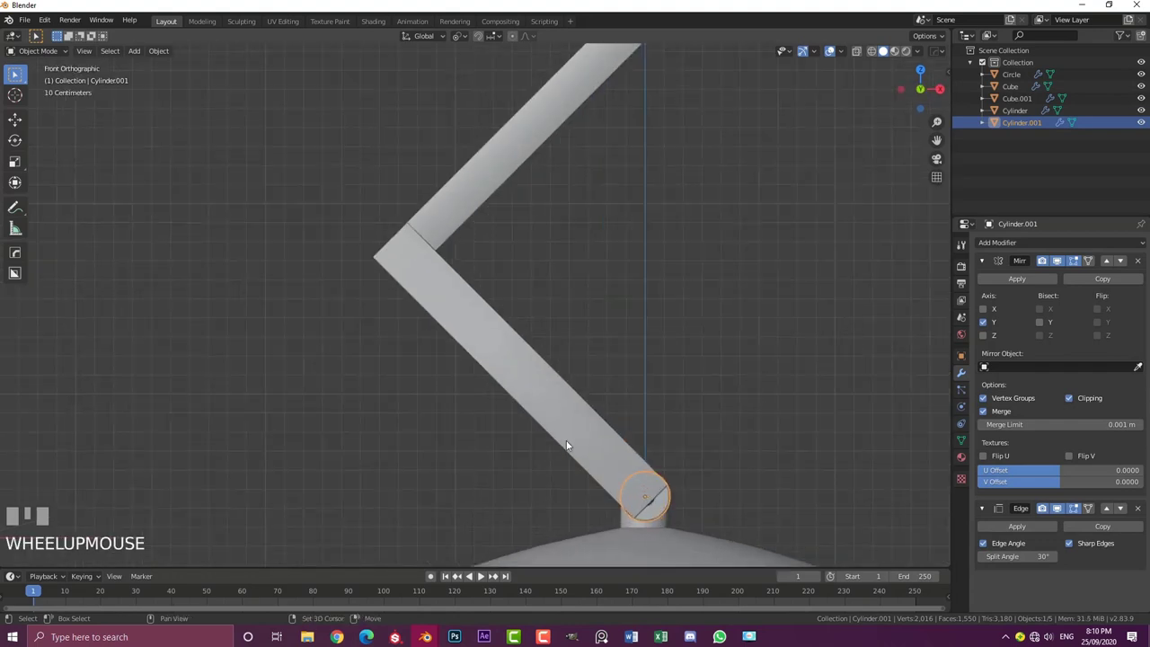
key(shift+d)
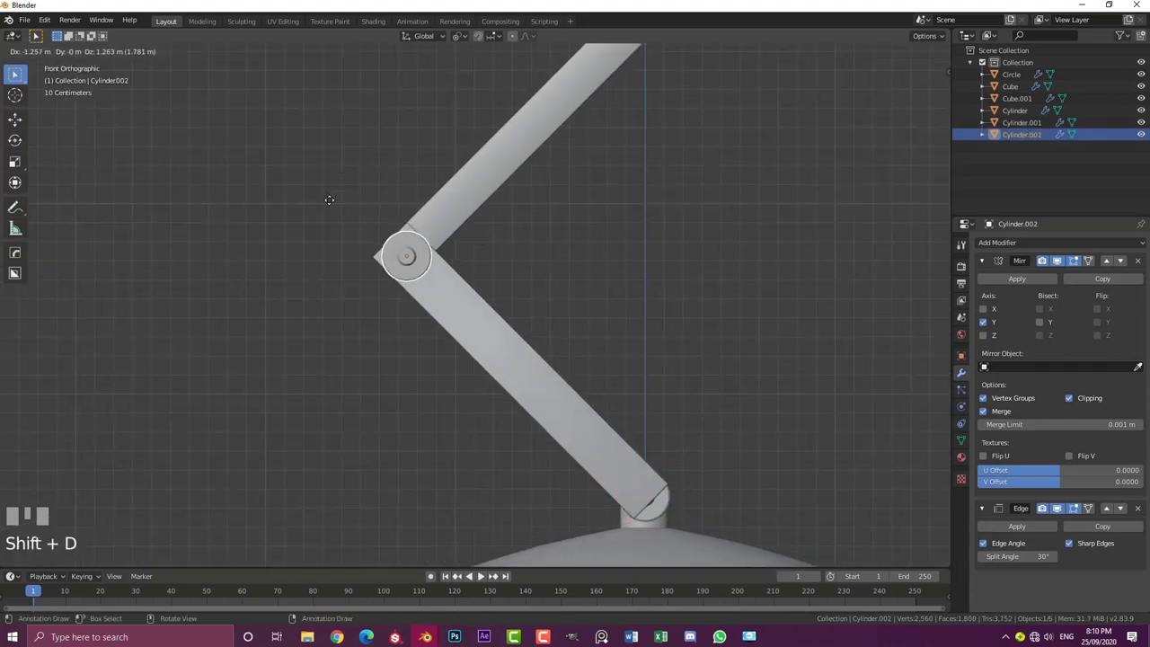
scroll(368, 225, up, 2)
click(387, 233)
In wireframe display, scale the duplicated cylinder down to fit inside the overlapping ends of the arms
key(z)
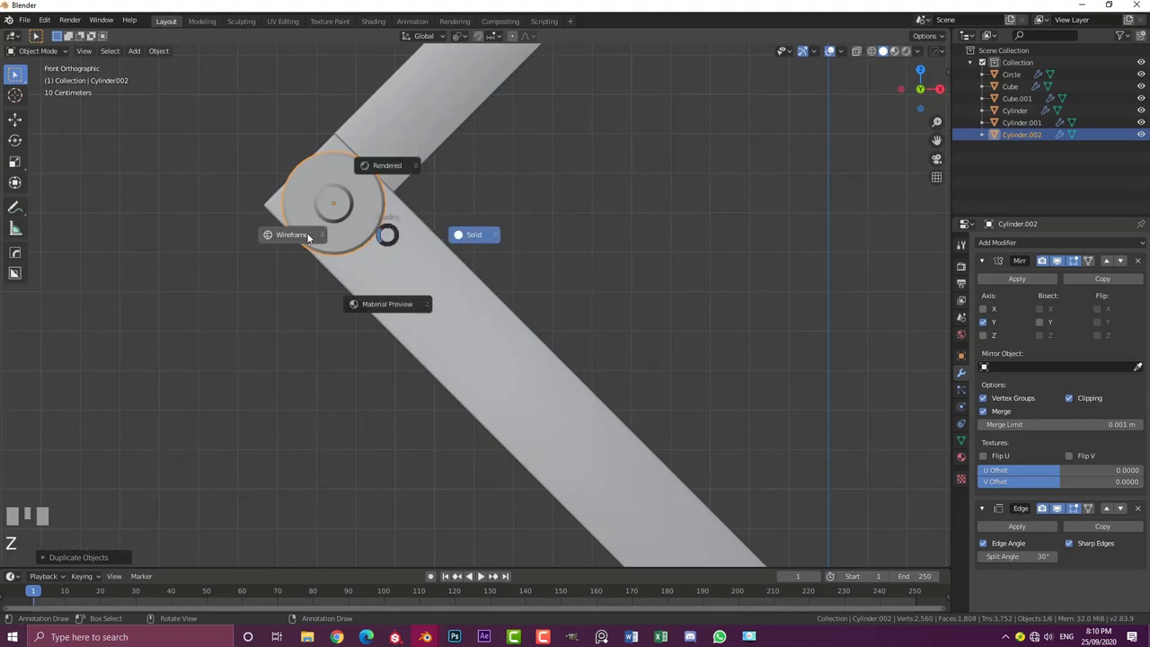
click(310, 239)
shift+middle_drag(348, 290, 400, 320)
scroll(400, 325, up, 2)
key(s)
click(470, 372)
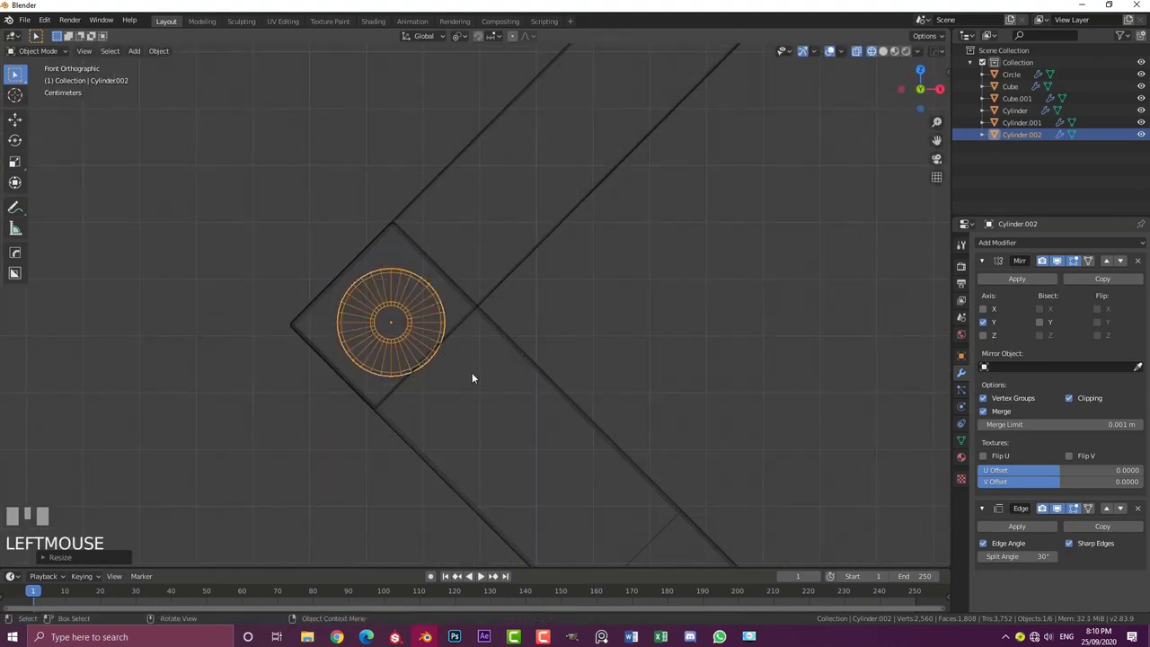
Nudge the elbow cylinder until it is centred within the square end of the arms
key(g)
click(470, 365)
scroll(416, 249, up, 3)
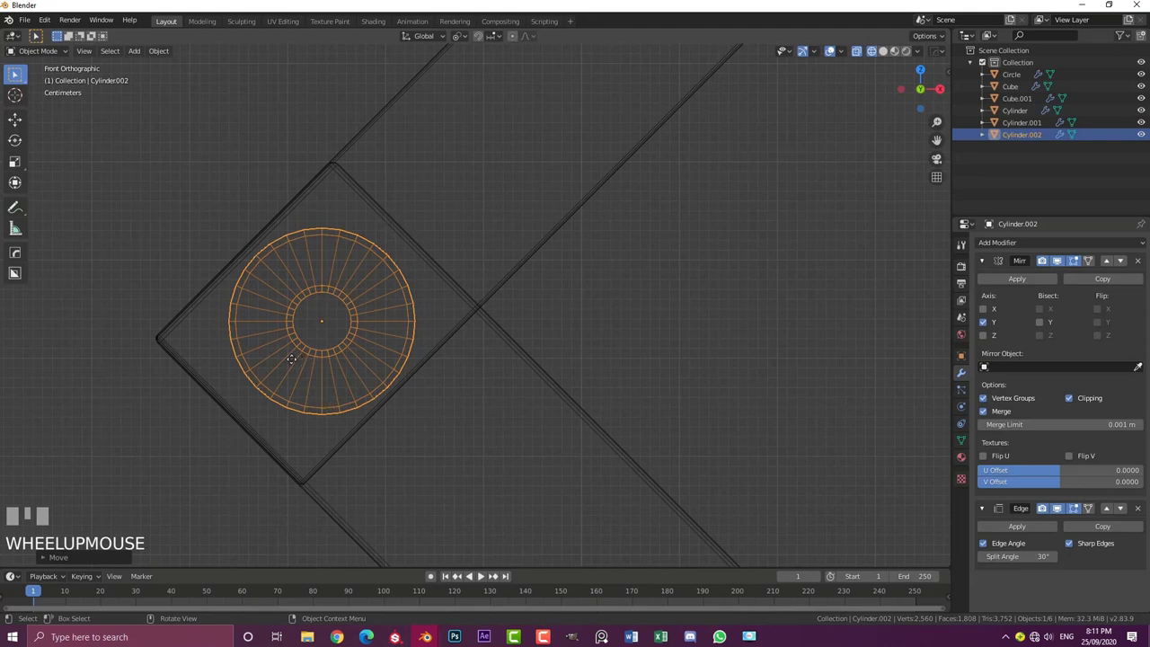
key(g)
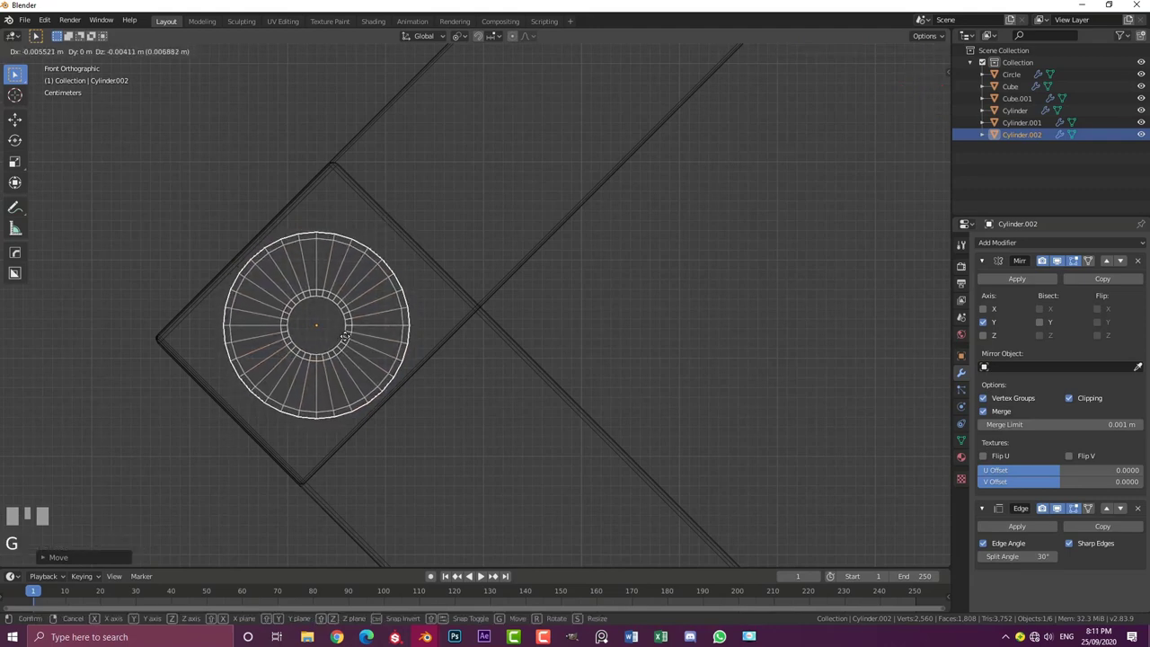
click(350, 335)
scroll(517, 310, down, 5)
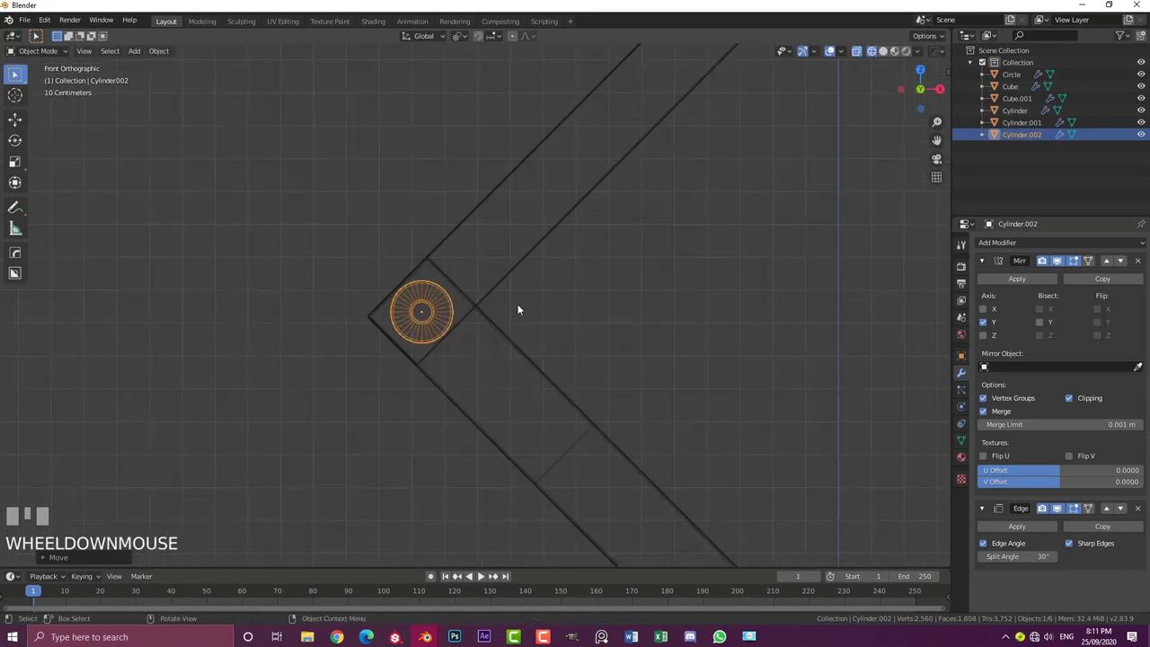
In right view, box-select the elbow cylinder's outer end faces in Edit Mode and move them about -0.017 m along Y
key(KP_3)
scroll(534, 300, up, 2)
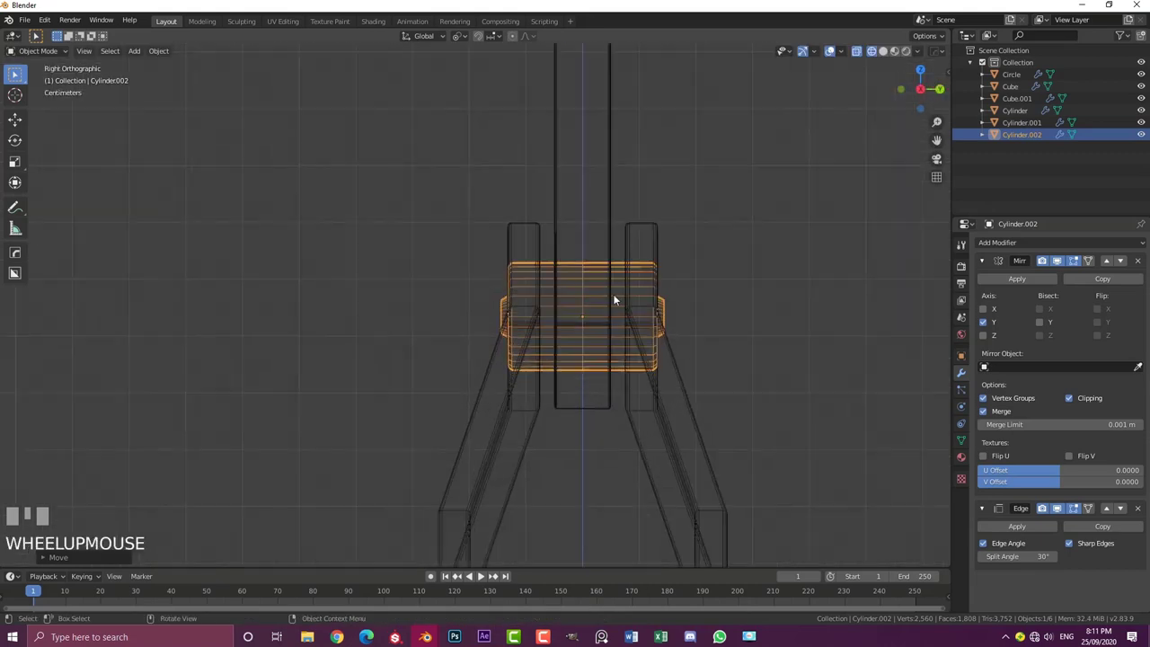
shift+middle_drag(534, 300, 521, 295)
key(Tab)
scroll(509, 298, up, 2)
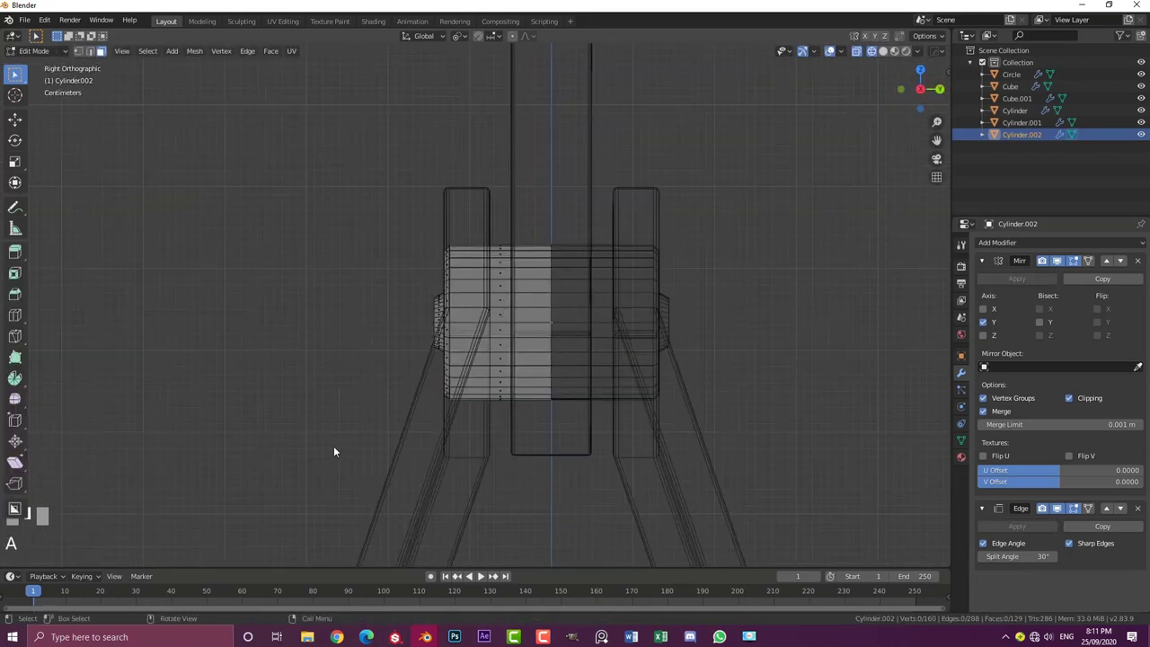
key(b)
drag(314, 474, 449, 177)
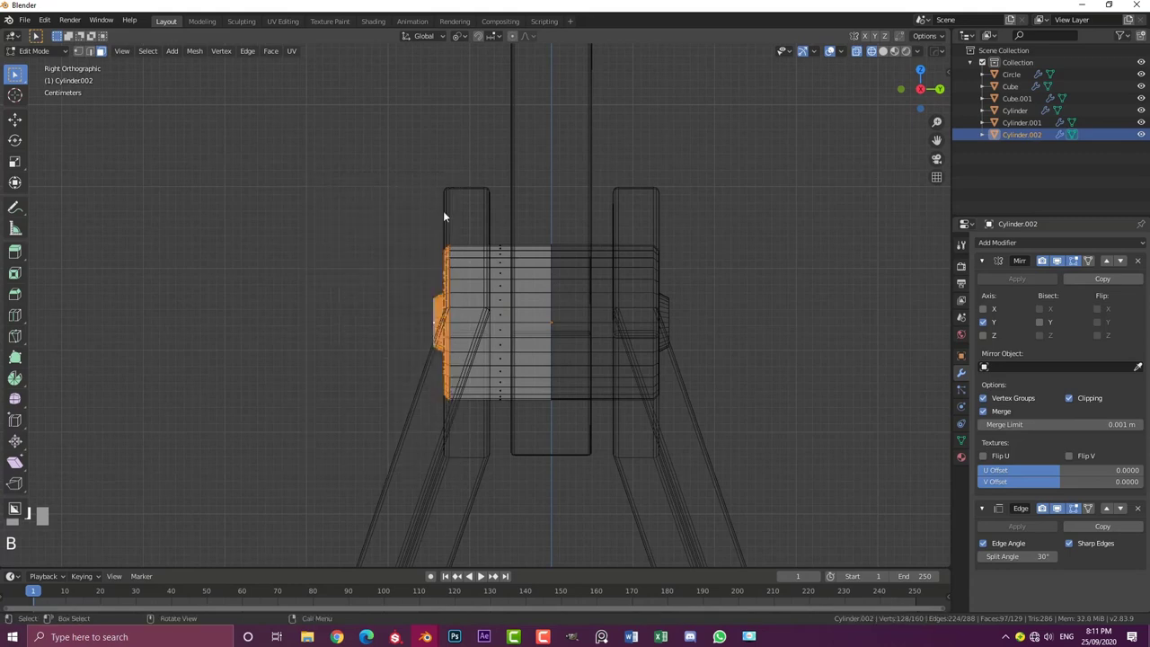
key(g)
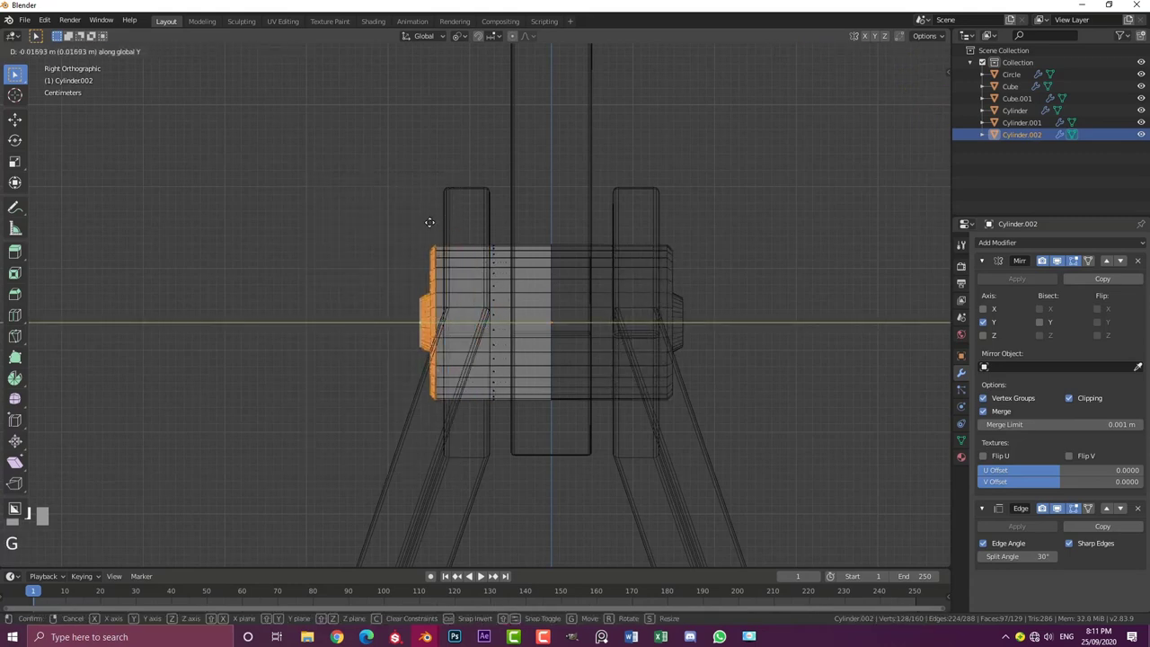
click(429, 222)
In solid display, move the cylinder's end faces back about 0.015 m along Y so only the small pin protrudes from the arm
middle_drag(432, 222, 479, 292)
key(z)
click(374, 290)
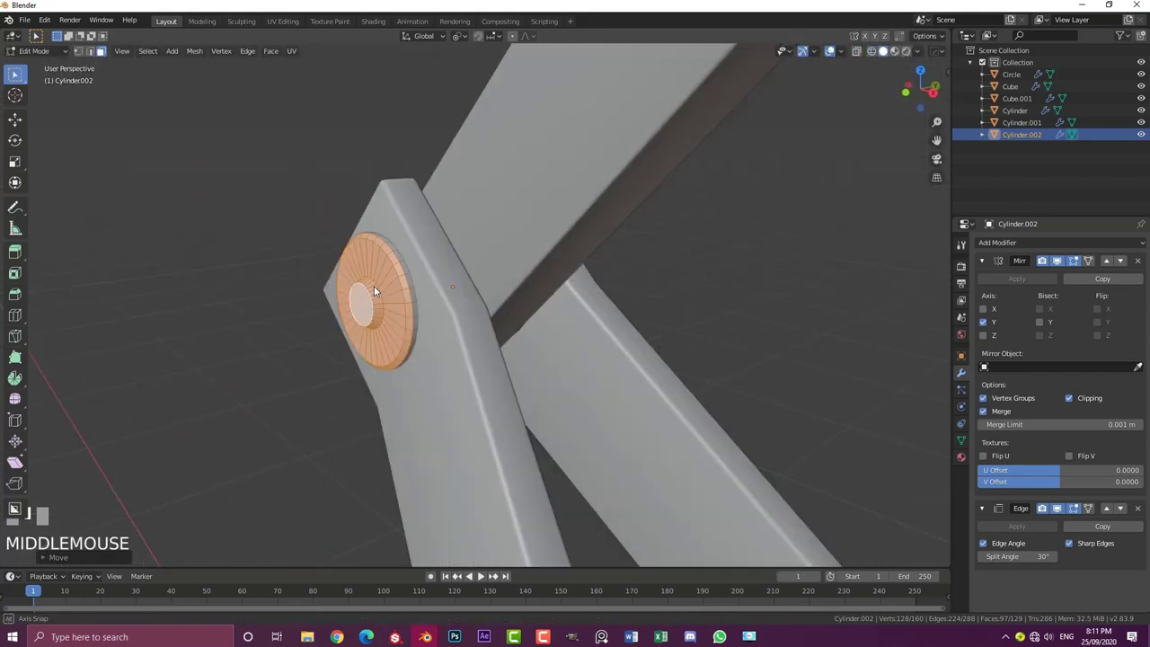
middle_drag(374, 290, 390, 309)
scroll(367, 292, up, 2)
key(alt+a)
middle_drag(329, 278, 418, 299)
scroll(411, 293, up, 1)
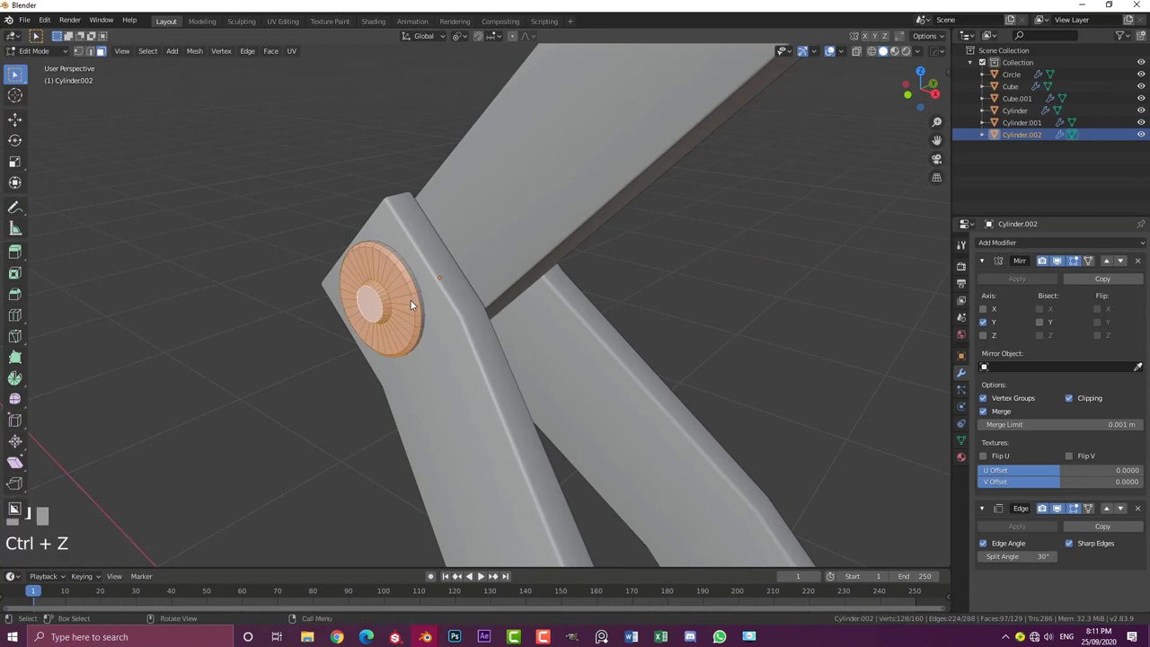
key(g)
key(y)
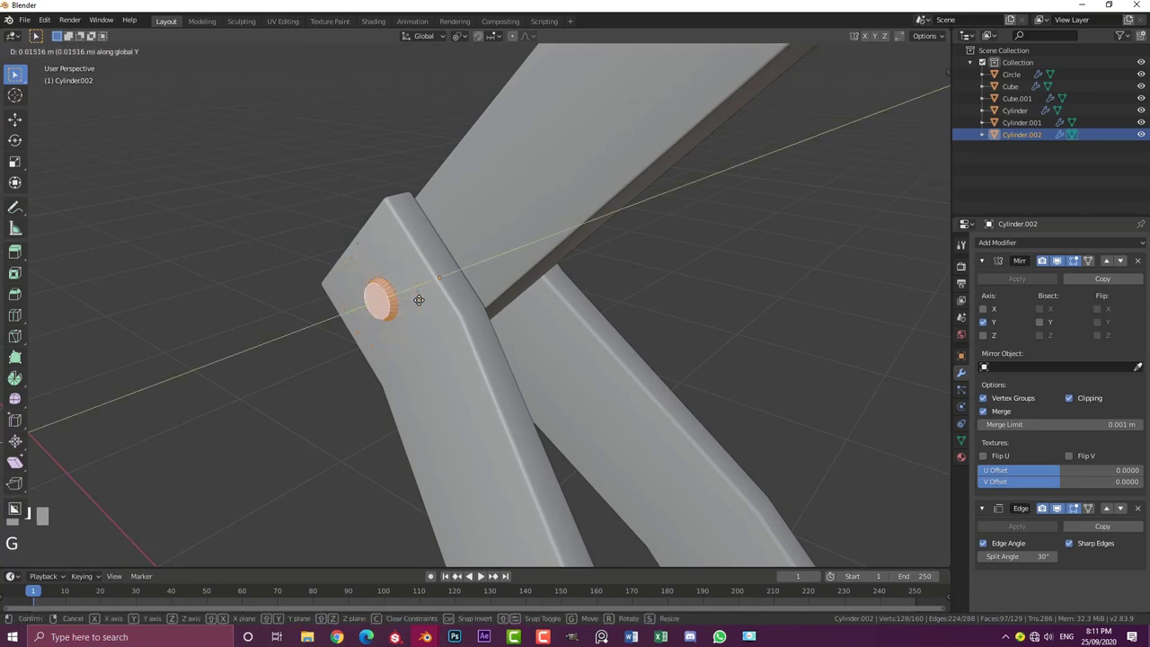
click(418, 299)
scroll(397, 310, up, 2)
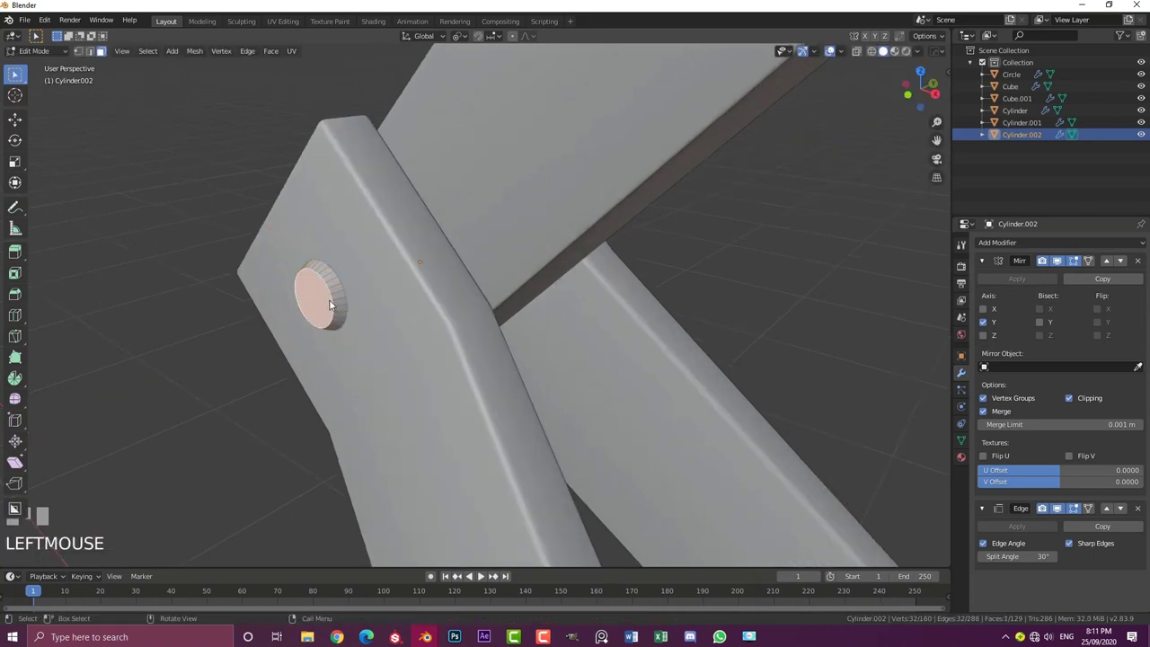
Return to Object Mode and scale the whole elbow cylinder down further
middle_drag(329, 304, 526, 368)
key(Tab)
scroll(529, 363, down, 2)
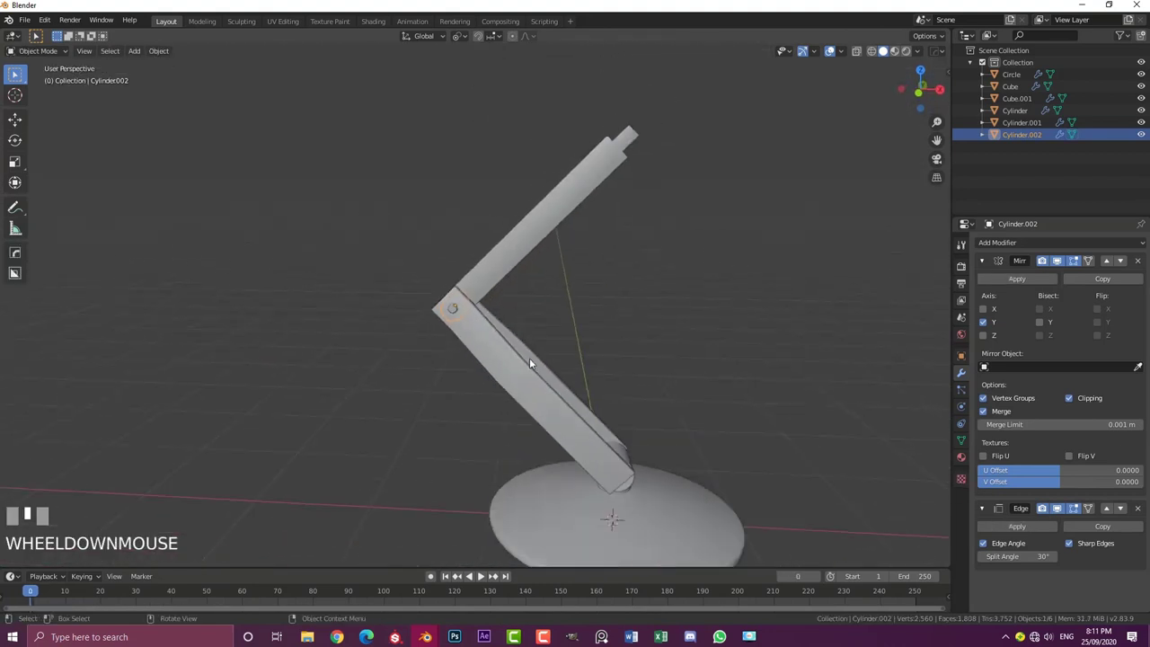
scroll(529, 359, down, 1)
middle_drag(470, 279, 452, 333)
scroll(490, 323, up, 3)
scroll(489, 323, up, 2)
scroll(636, 435, up, 2)
key(s)
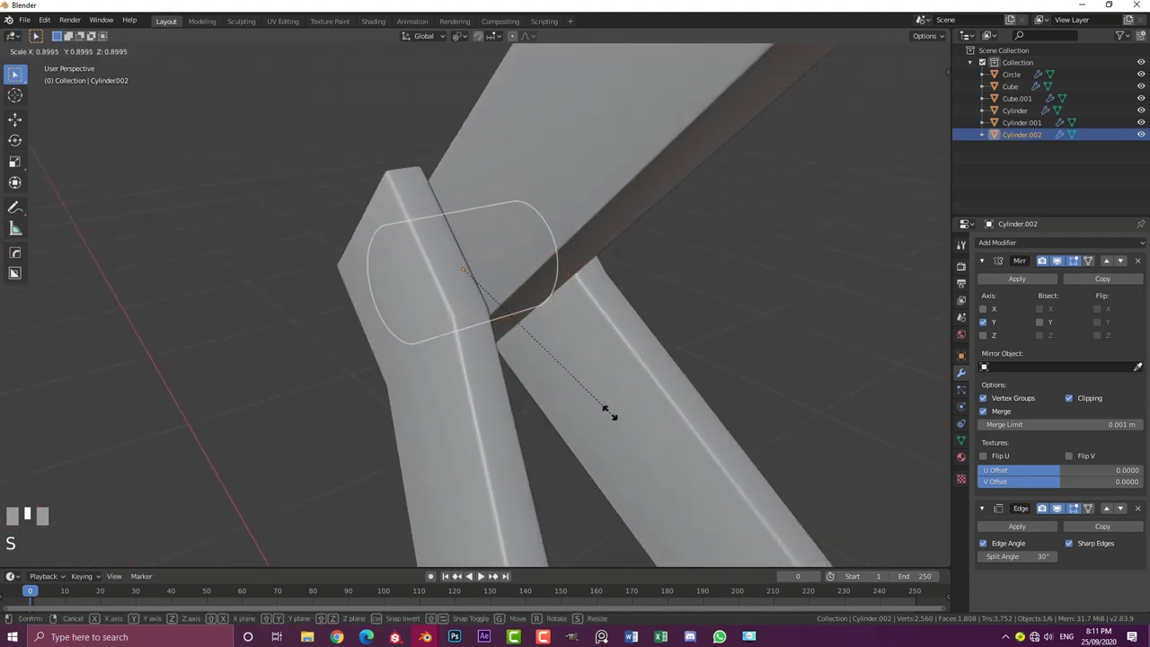
click(542, 369)
In Edit Mode with wireframe display, select the elbow cylinder's outer end faces and move them outward past the arm
key(Tab)
middle_drag(542, 369, 484, 303)
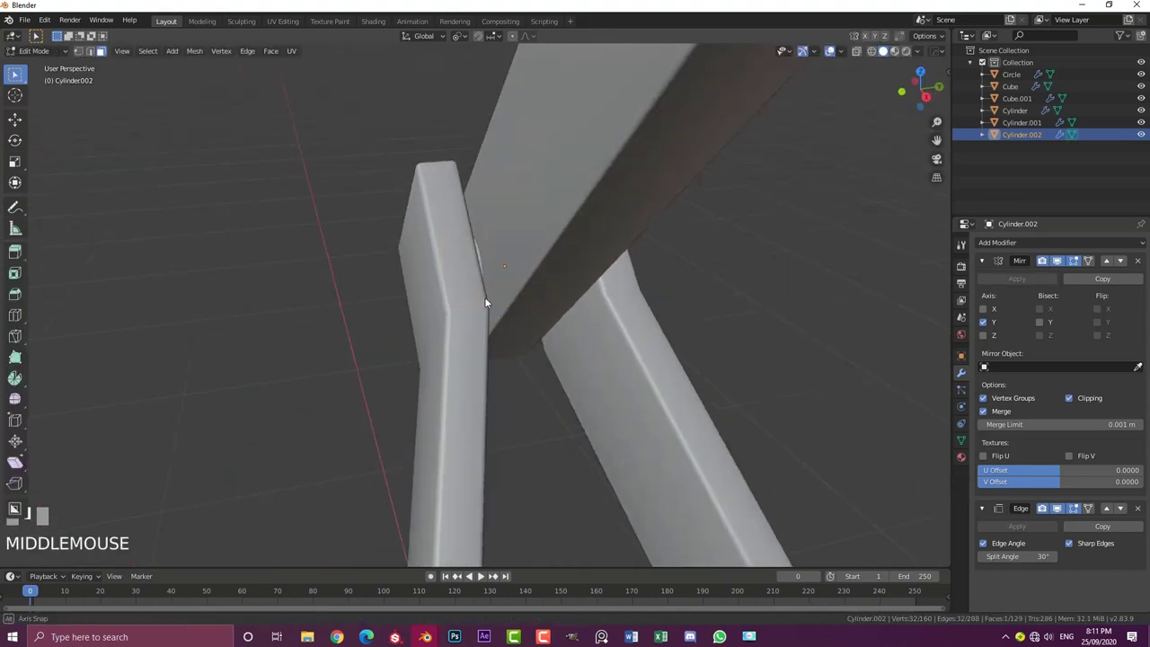
key(z)
click(395, 298)
mouse_move(395, 297)
middle_down()
mouse_move(481, 306)
mouse_move(428, 336)
middle_up()
key(z)
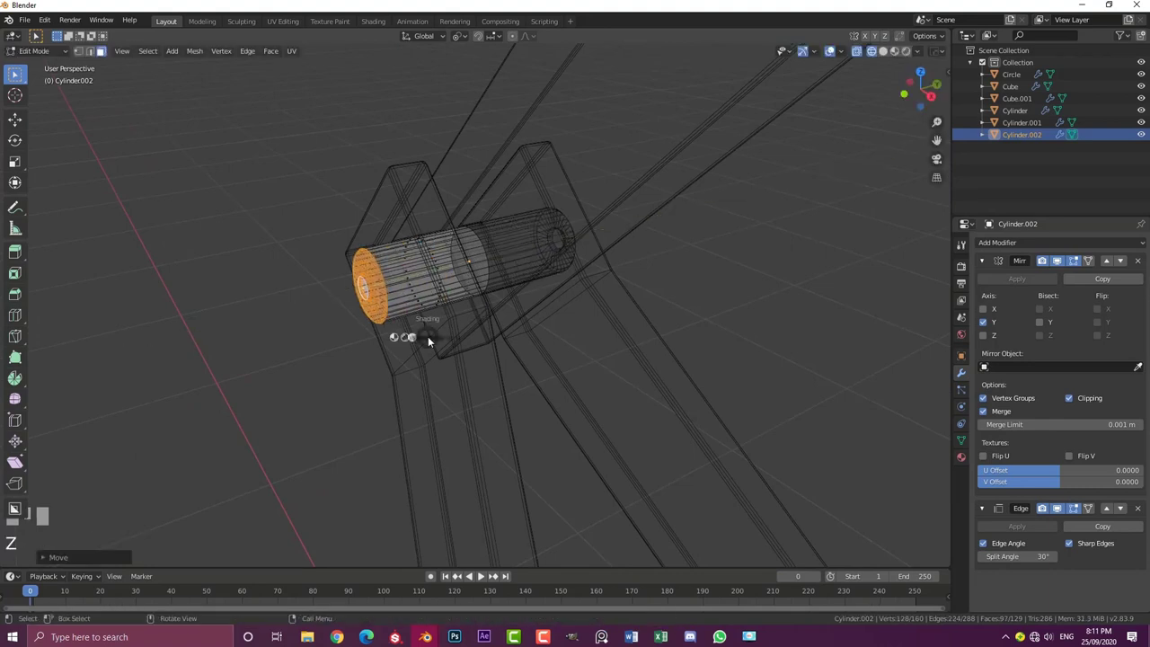
In solid display, adjust the end faces along Y so the joint cap sits just proud of the arm, and leave Edit Mode
click(502, 335)
middle_drag(502, 335, 619, 329)
key(g)
key(y)
click(482, 325)
scroll(503, 328, down, 5)
scroll(529, 326, up, 2)
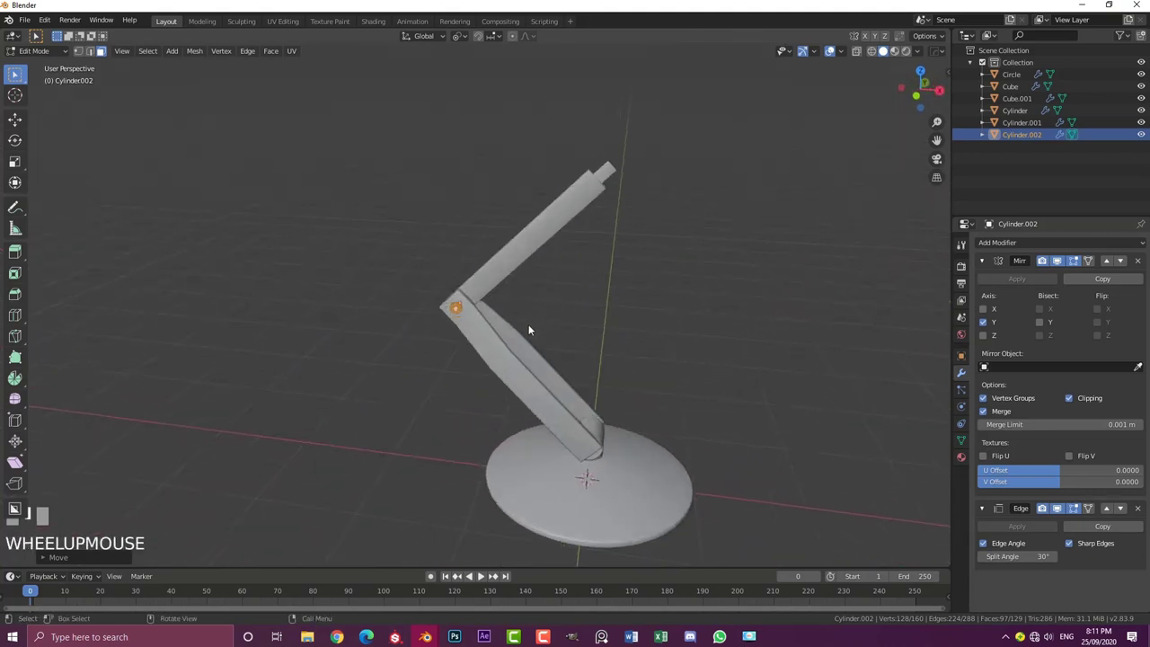
middle_drag(529, 326, 424, 321)
scroll(424, 320, up, 4)
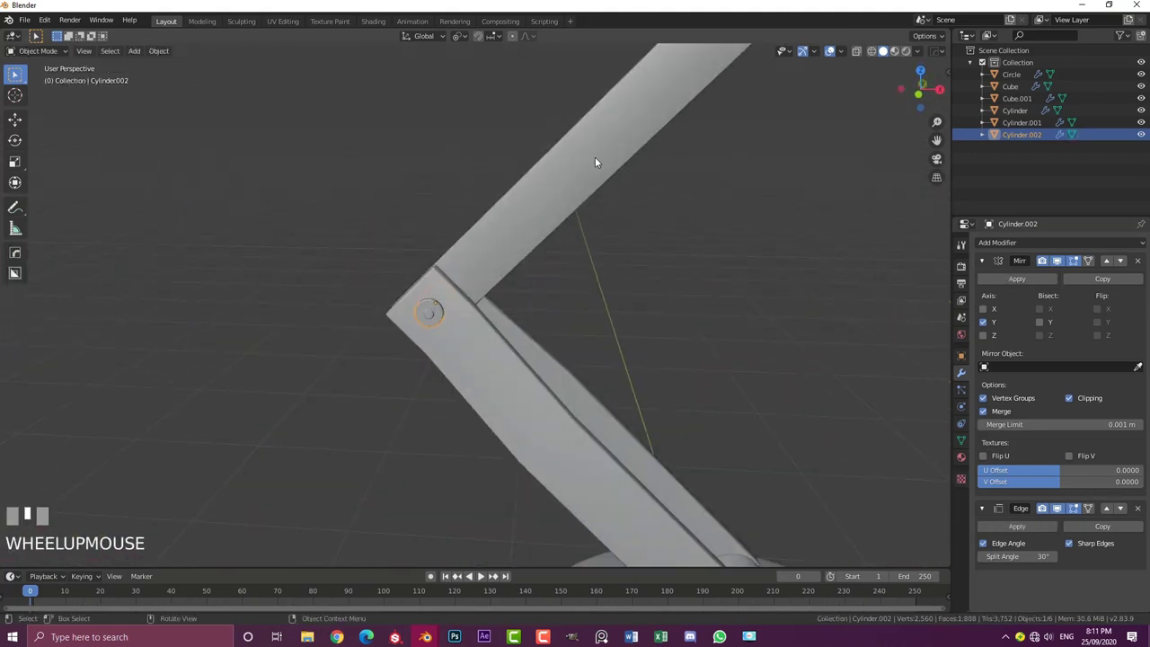
Add a UV sphere at the 3D cursor and shade it smooth
scroll(633, 323, down, 4)
scroll(496, 258, down, 2)
shift+middle_drag(556, 297, 510, 295)
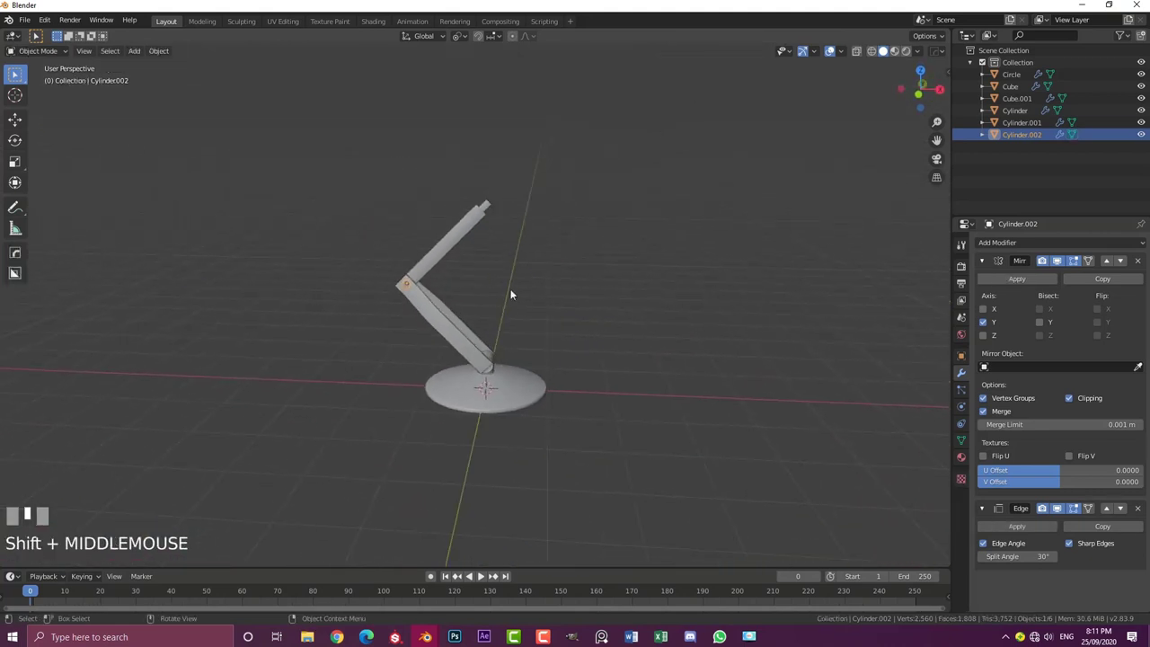
scroll(476, 275, up, 2)
key(shift+a)
mouse_move(476, 270)
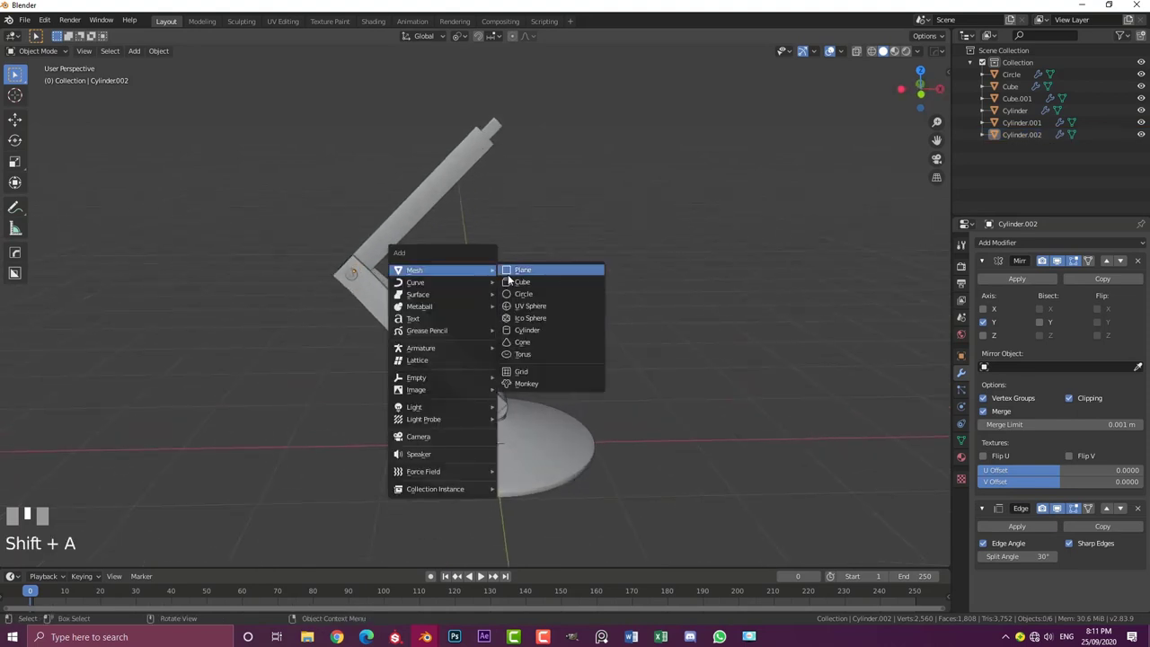
click(518, 307)
scroll(521, 318, down, 2)
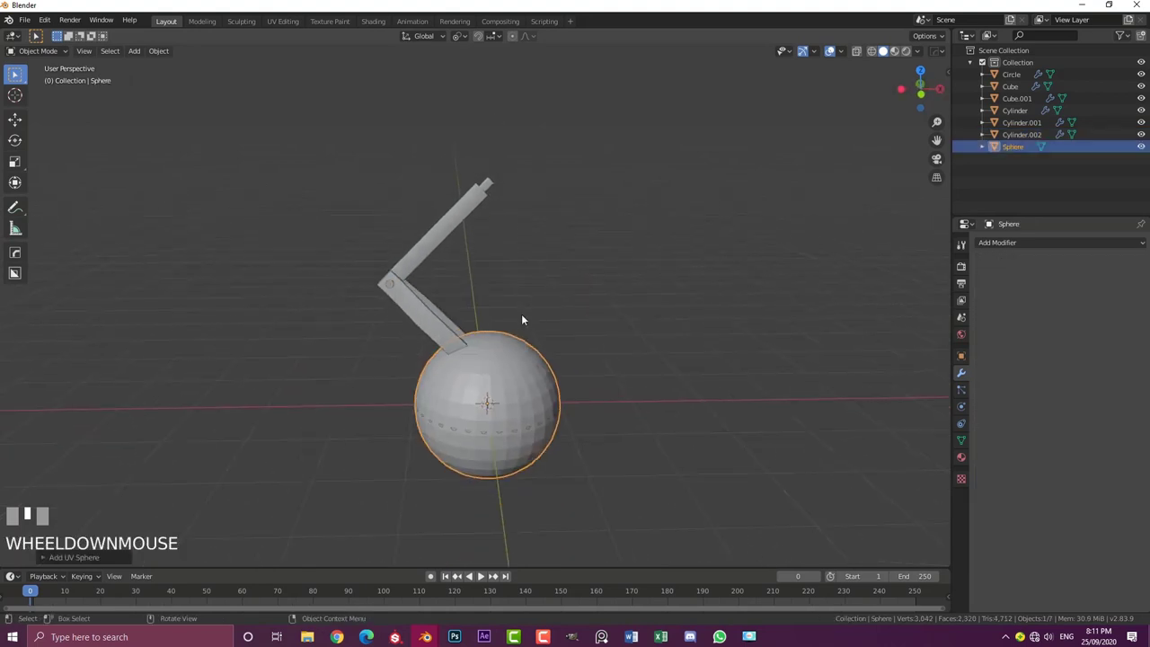
click(158, 51)
click(196, 291)
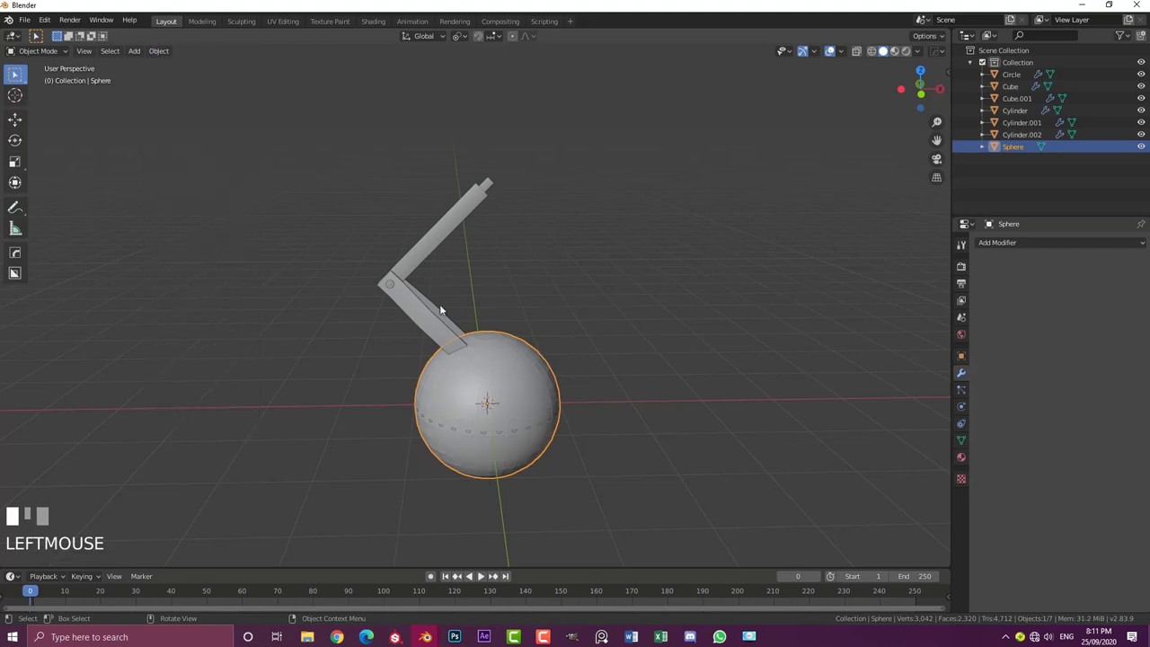
Scale the UV sphere down to about 0.21 and move it up about 2.8 m along Z to the upper arm's end
scroll(612, 446, up, 2)
key(s)
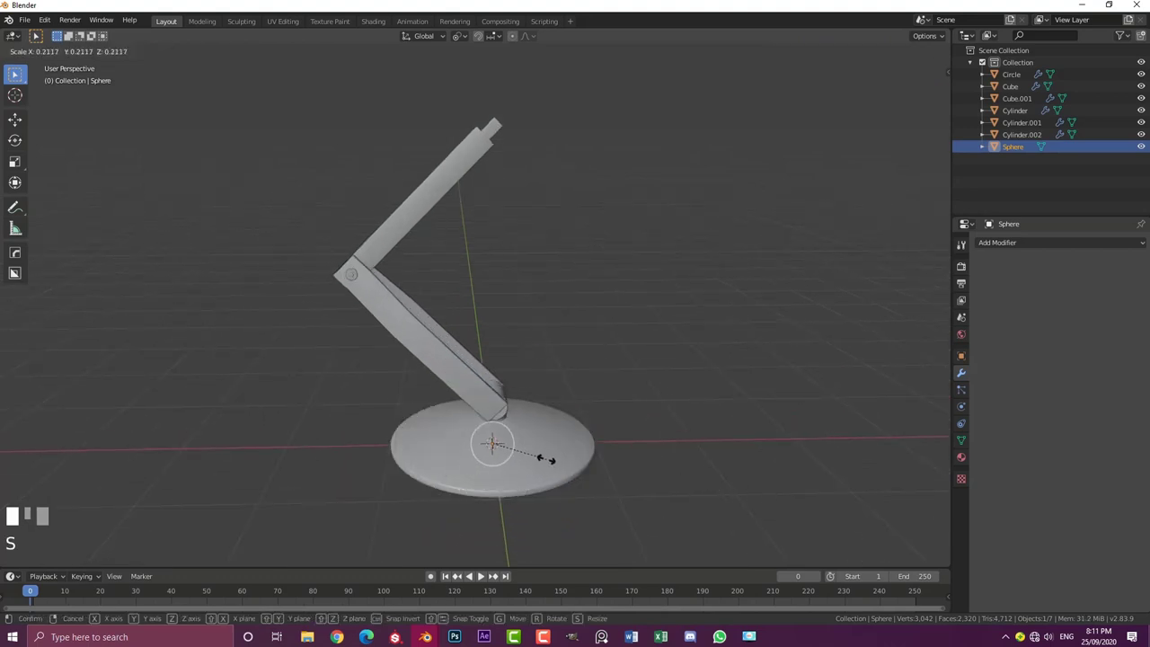
click(544, 459)
key(g)
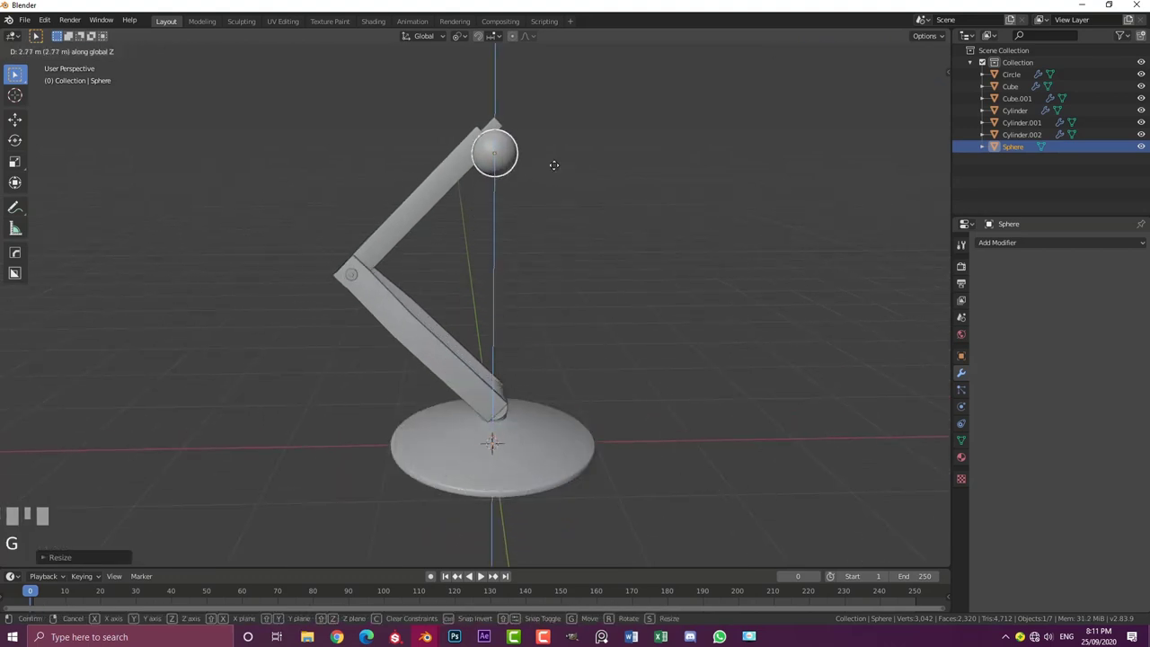
click(553, 162)
In front view, move the sphere about 0.28 m up and outward onto the pin at the upper arm's tip
key(KP_1)
shift+middle_drag(251, 254, 251, 290)
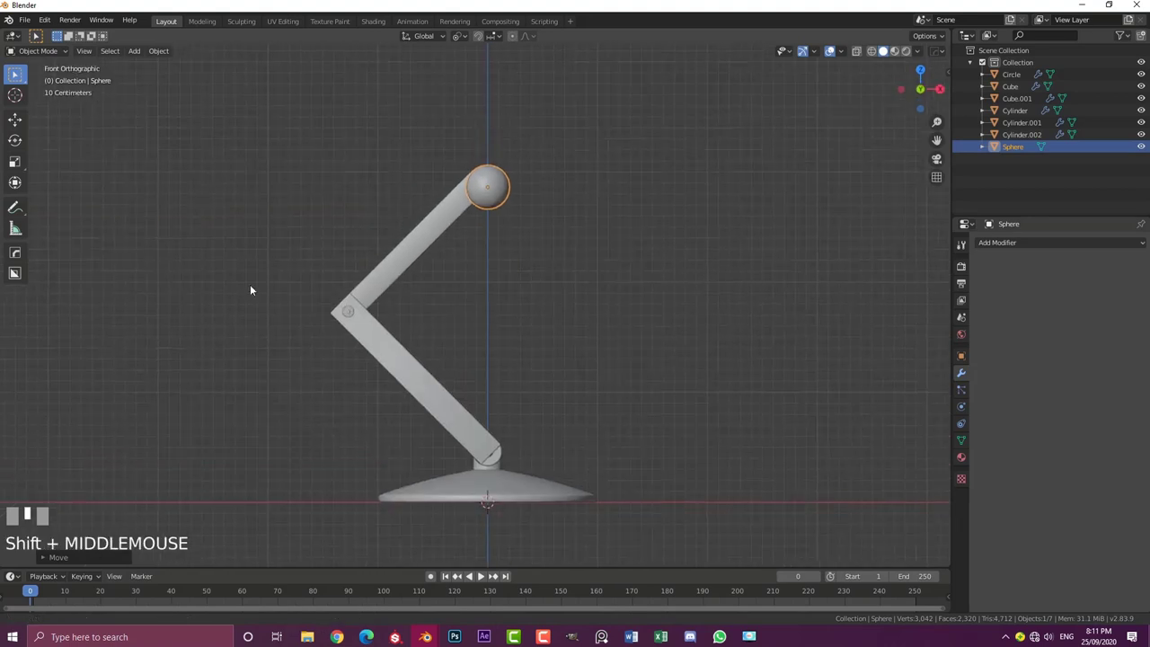
scroll(320, 295, up, 3)
shift+middle_drag(423, 216, 387, 296)
scroll(458, 332, up, 1)
scroll(396, 344, up, 2)
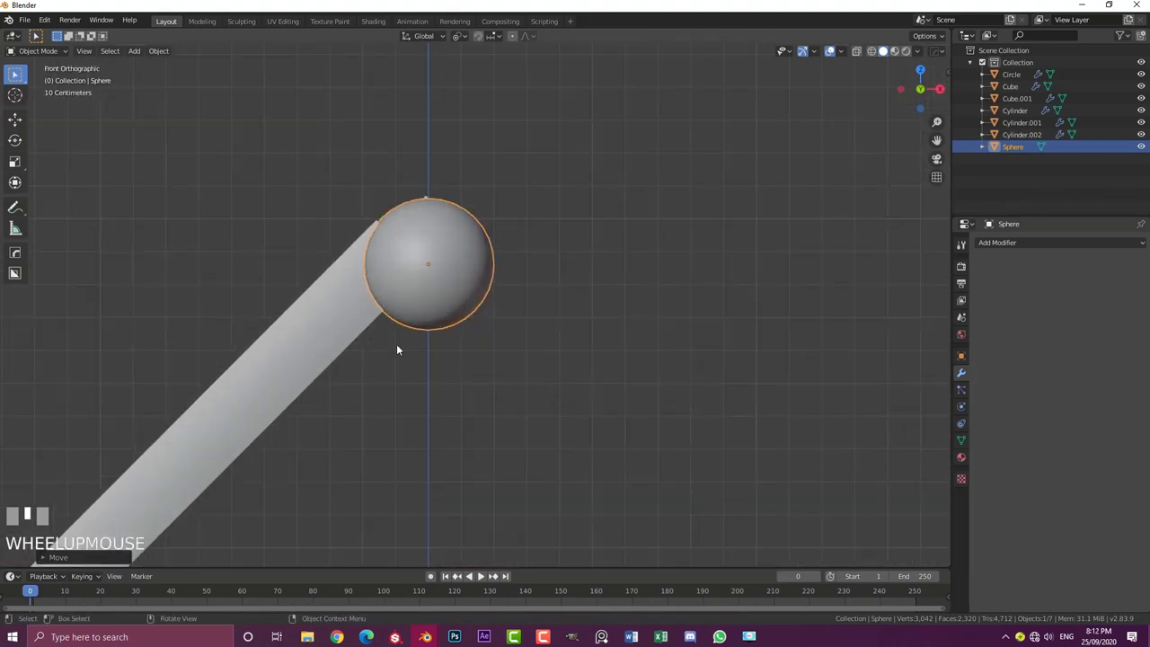
key(g)
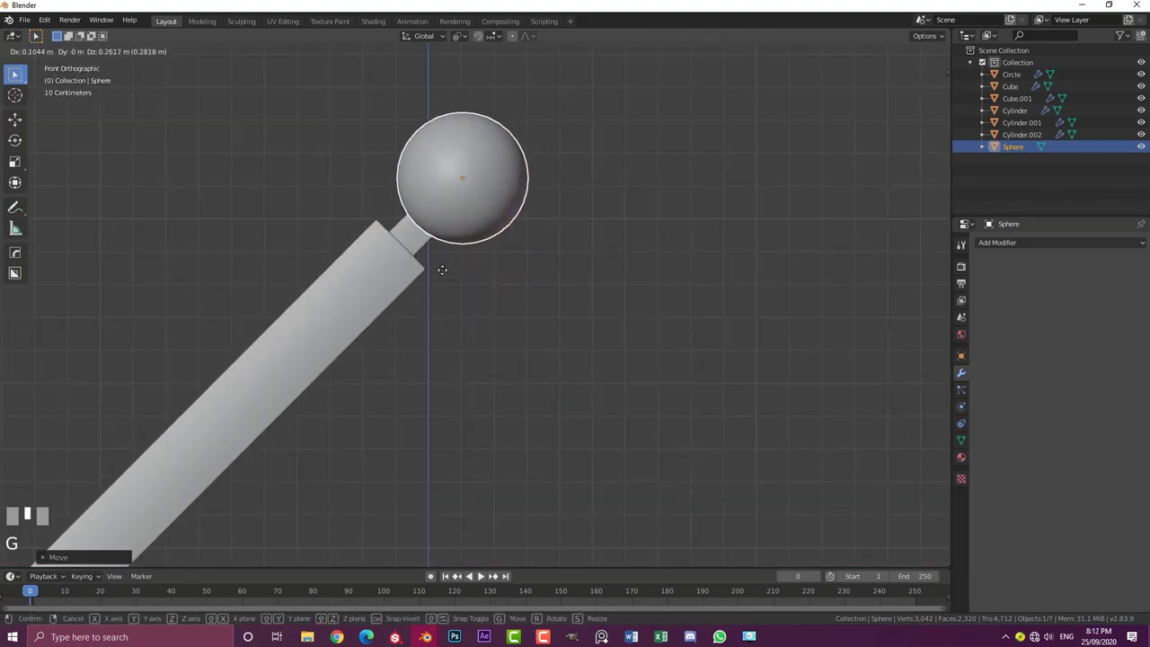
shift+click(430, 285)
Scale the sphere to about 0.86, fine-tune its position on the arm's pin, and deselect it
key(s)
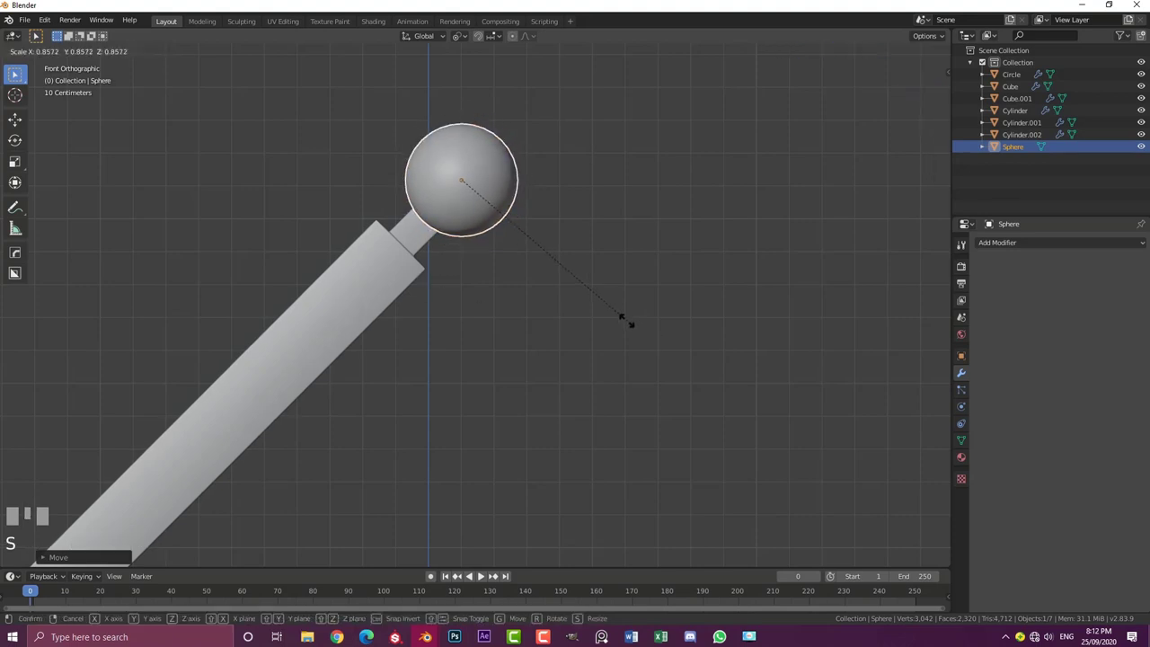
click(626, 320)
key(g)
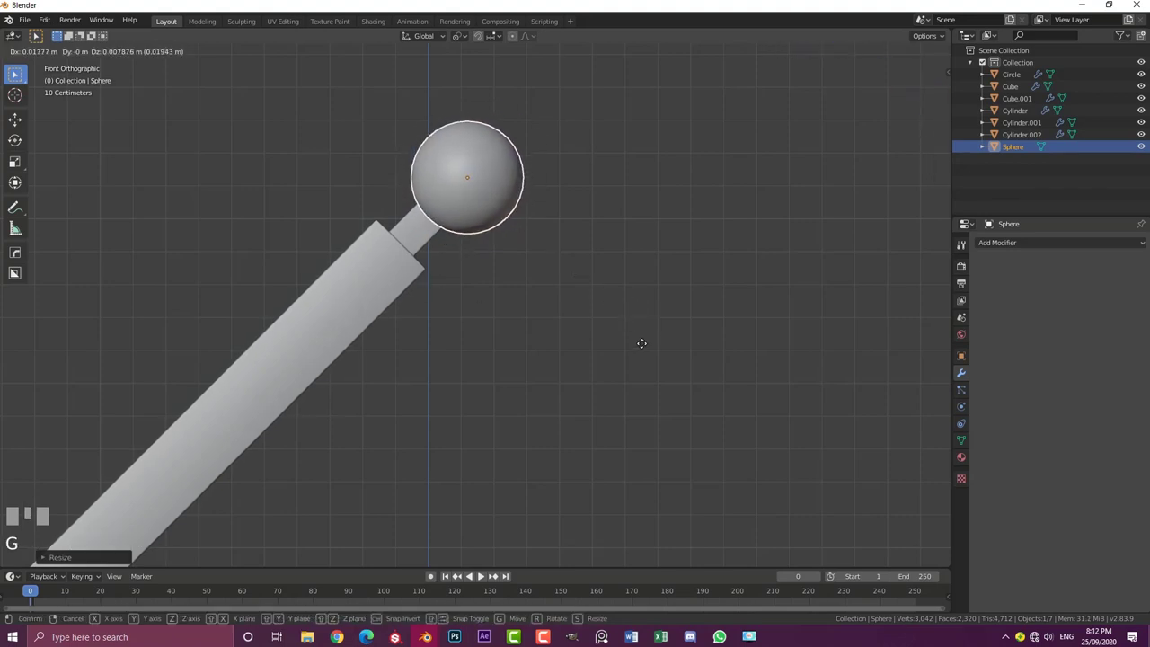
shift+click(646, 334)
scroll(606, 308, down, 6)
scroll(489, 271, up, 3)
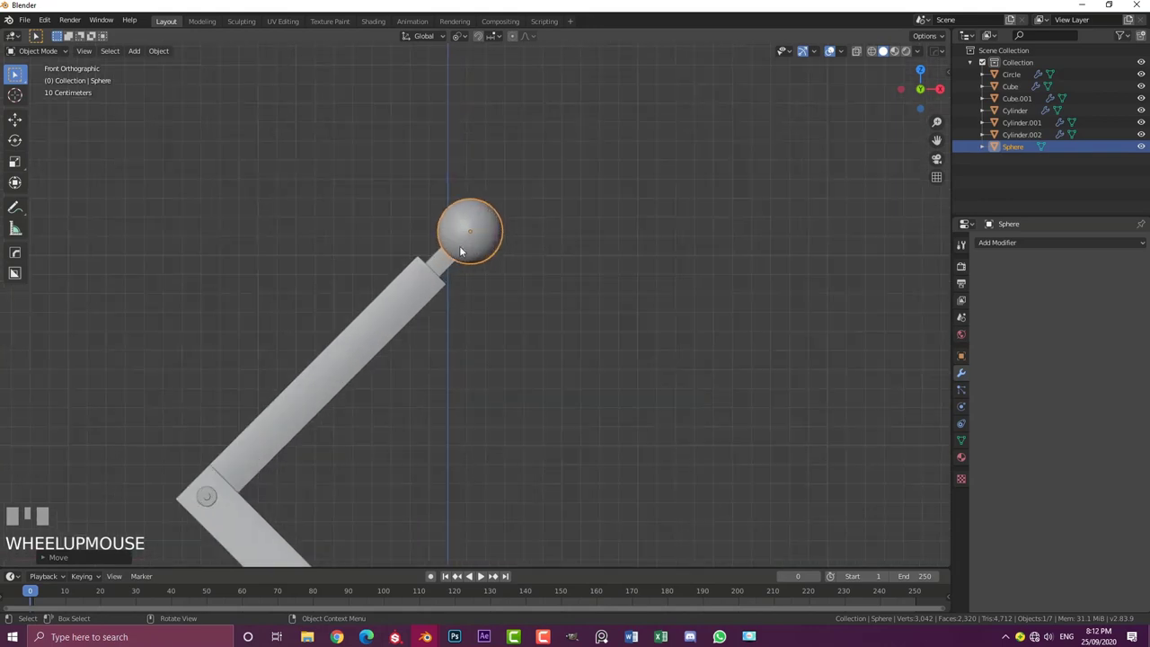
key(alt+a)
middle_drag(489, 270, 480, 301)
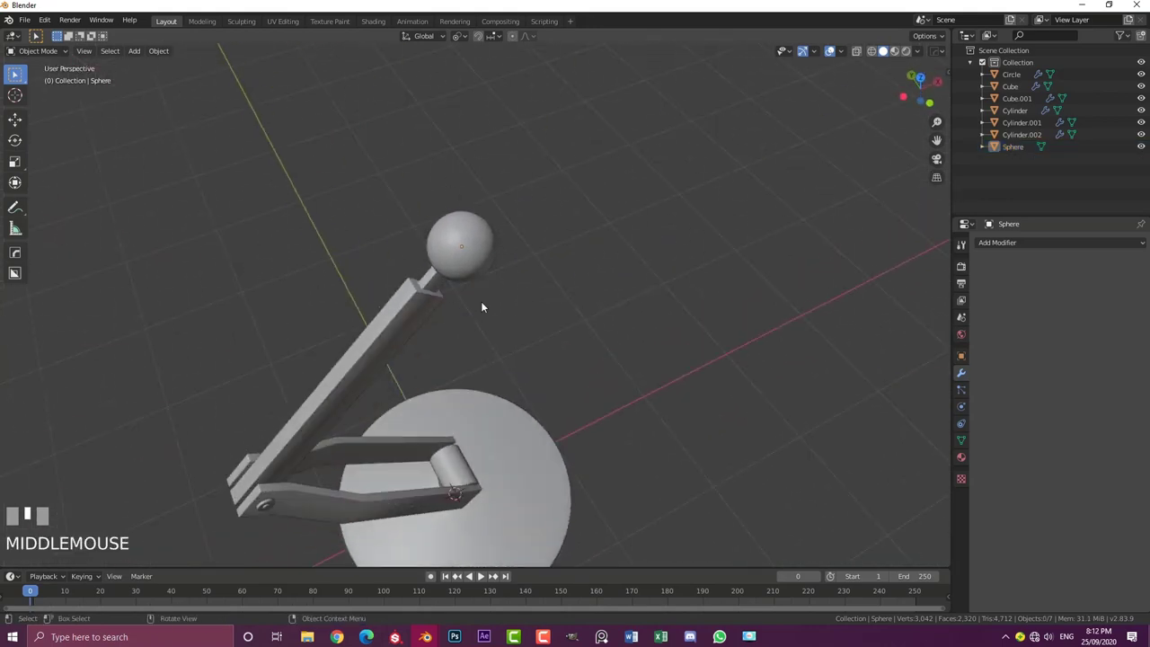
scroll(561, 365, down, 3)
middle_drag(561, 365, 526, 320)
scroll(503, 313, up, 2)
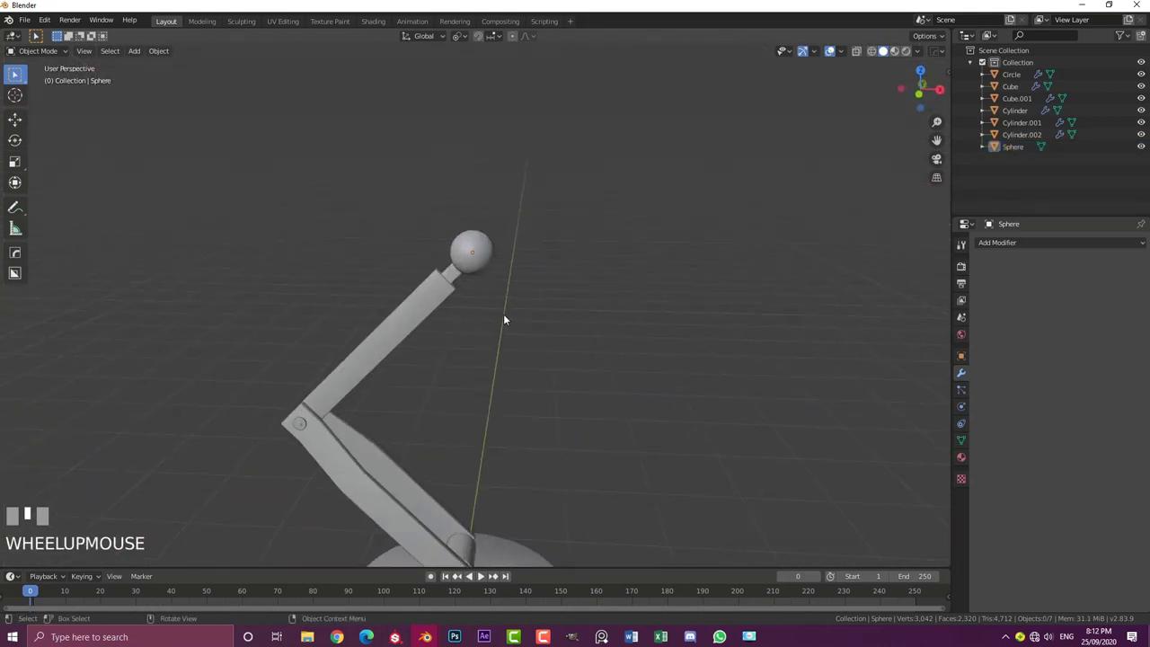
In front view, duplicate the domed base and place the copy up at the spherical joint
key(KP_1)
scroll(501, 254, up, 1)
scroll(462, 218, down, 2)
shift+middle_drag(463, 219, 462, 491)
click(493, 466)
scroll(471, 374, up, 3)
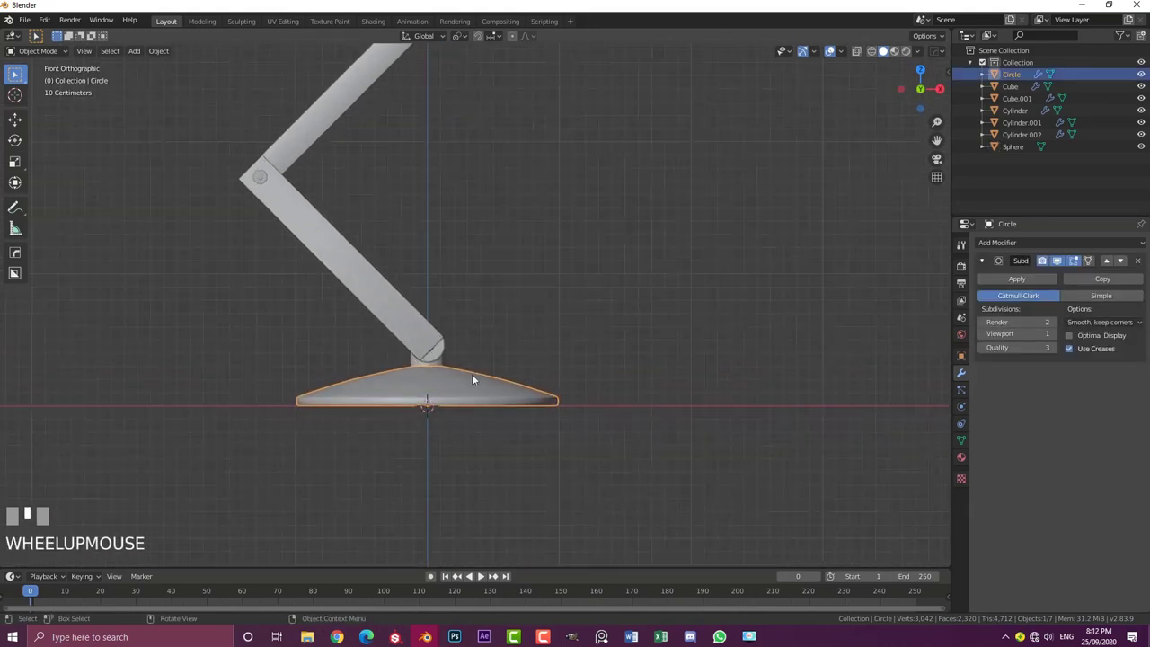
shift+middle_drag(447, 374, 428, 436)
scroll(431, 437, down, 2)
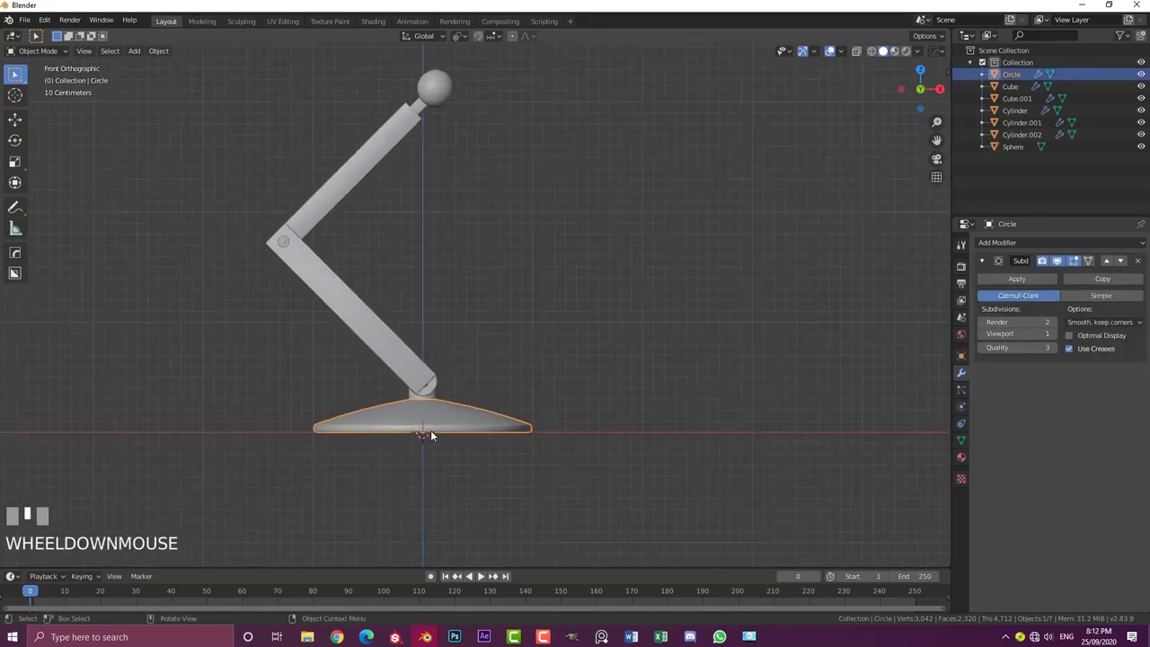
key(shift+d)
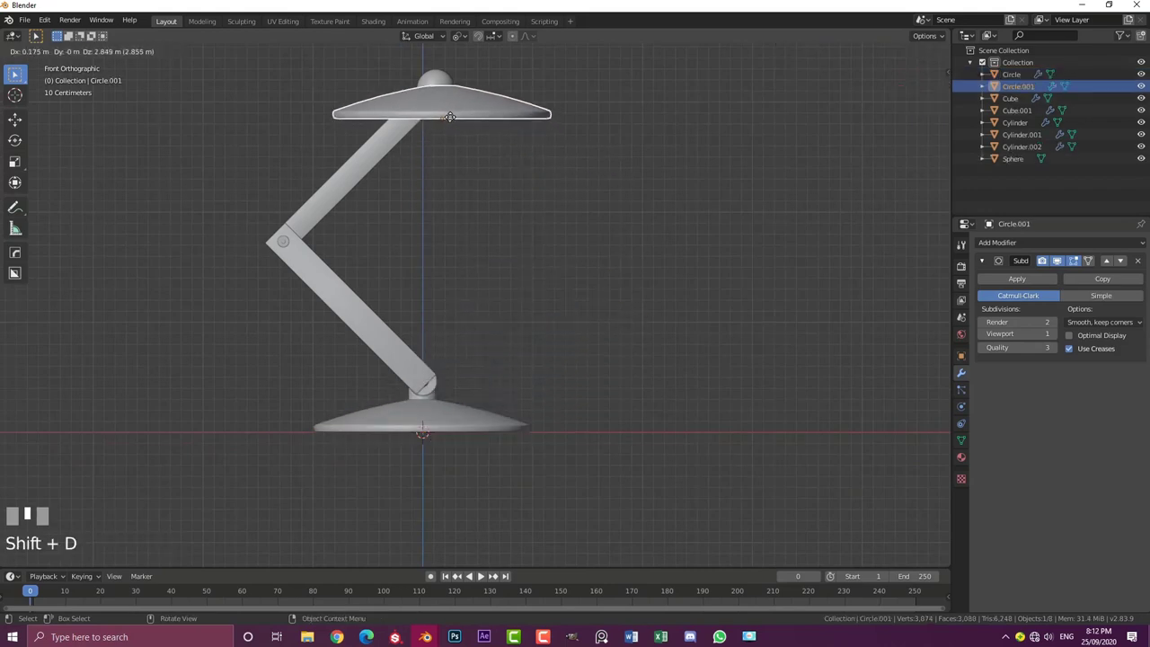
click(476, 106)
Rotate the duplicated dome by -90° in front view so it stands upright as the lamp head
shift+middle_drag(452, 130, 395, 342)
scroll(408, 356, up, 2)
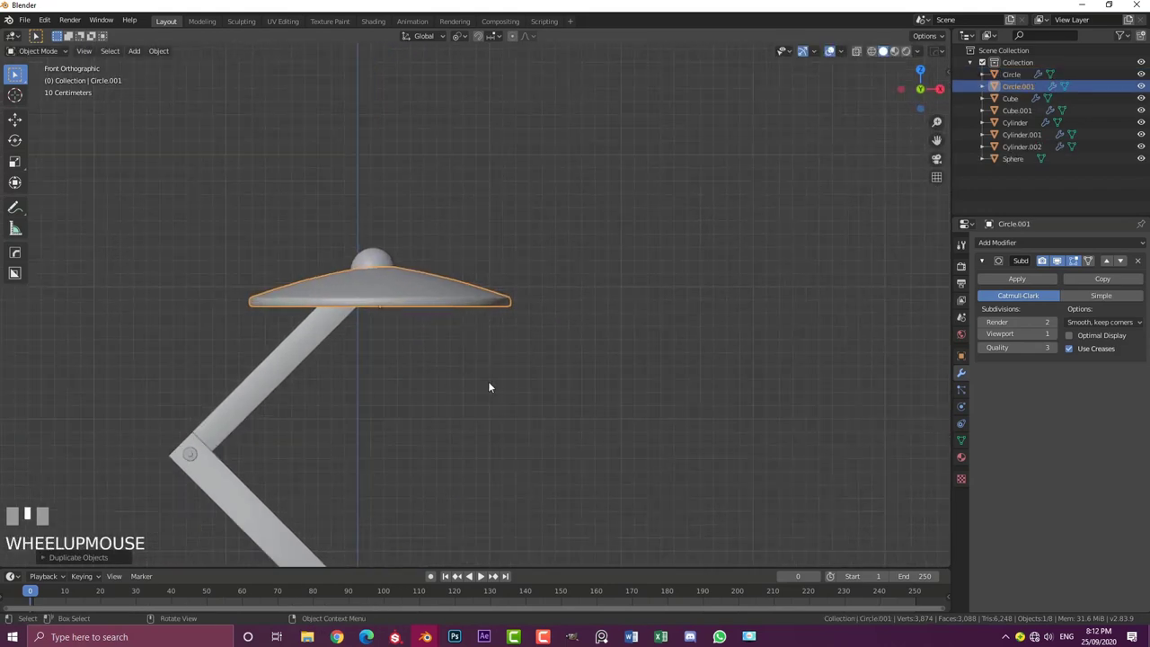
text(r)
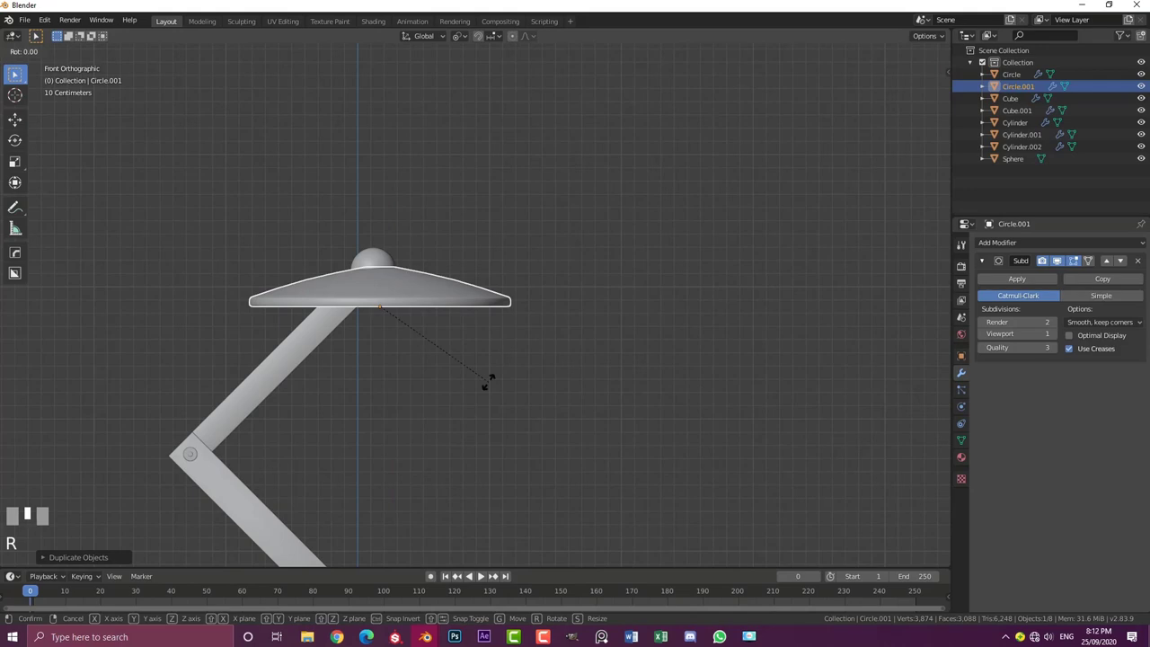
text(-90)
key(Return)
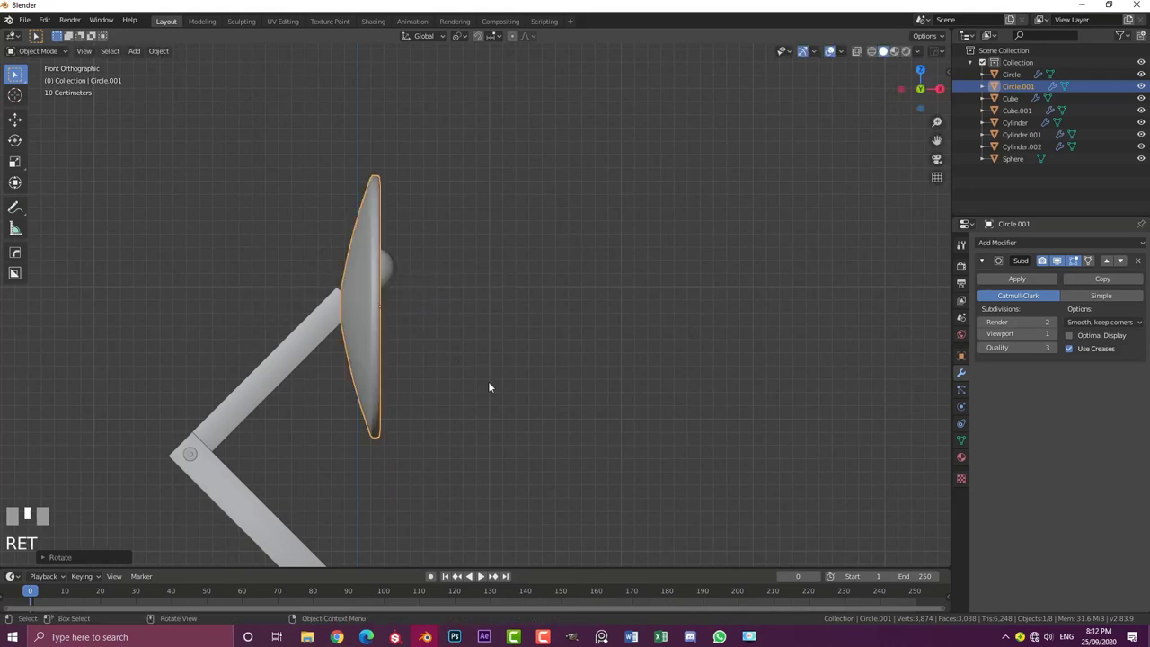
Move the lamp head outward and up so its narrow back overlaps the outer side of the spherical joint
scroll(365, 333, up, 3)
scroll(395, 352, up, 2)
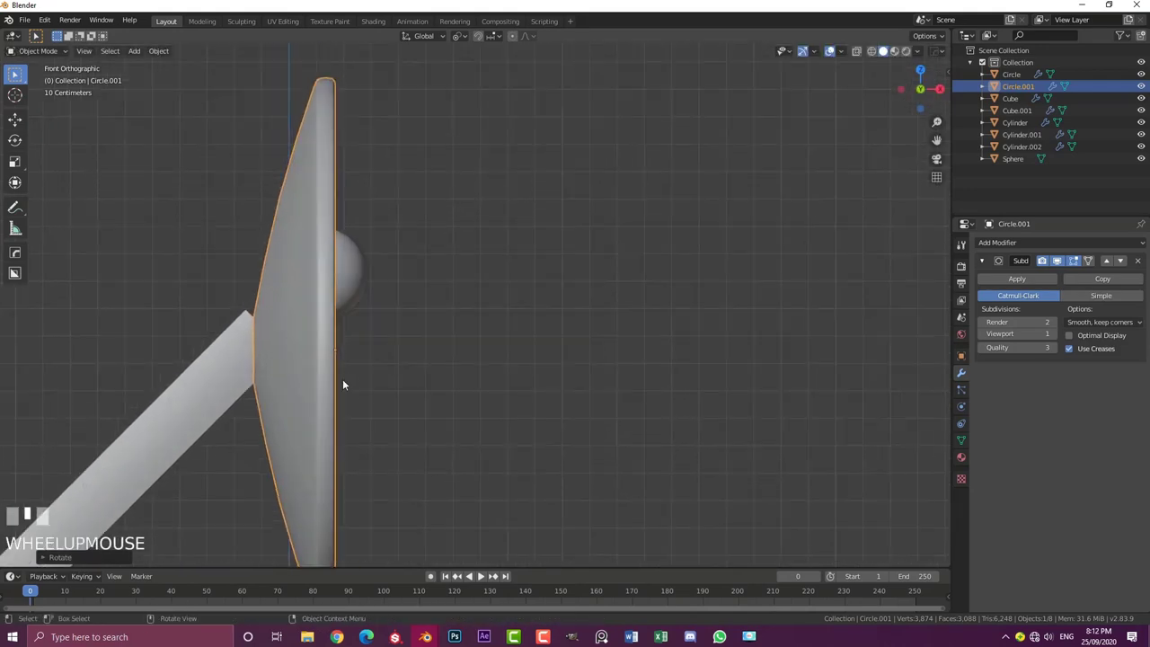
key(g)
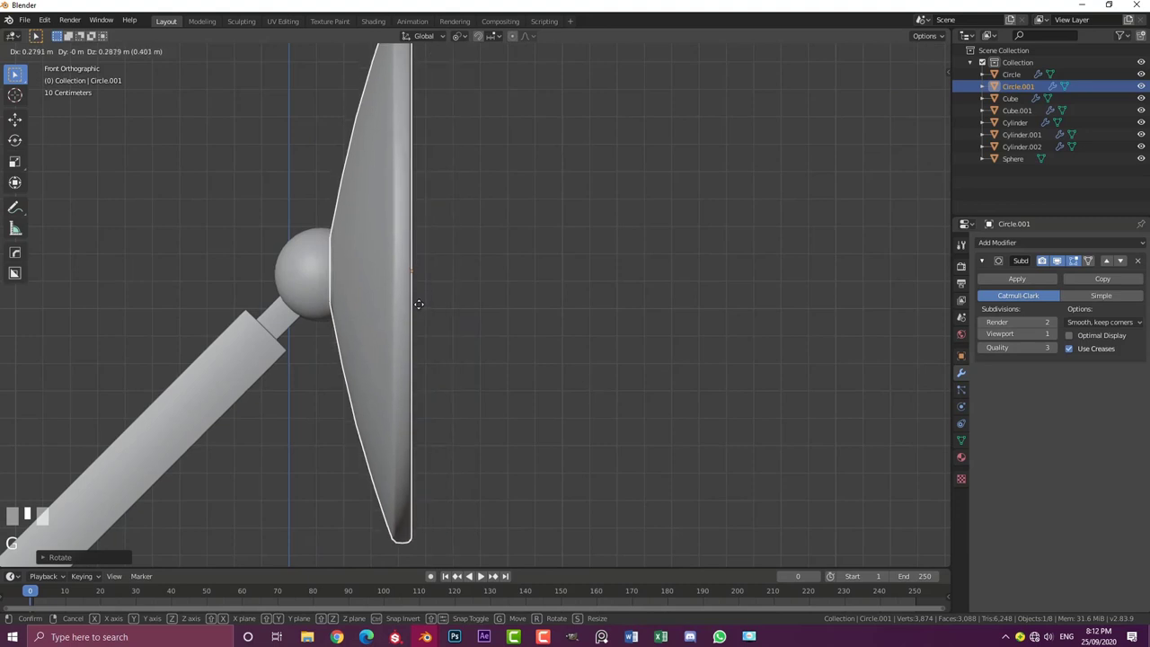
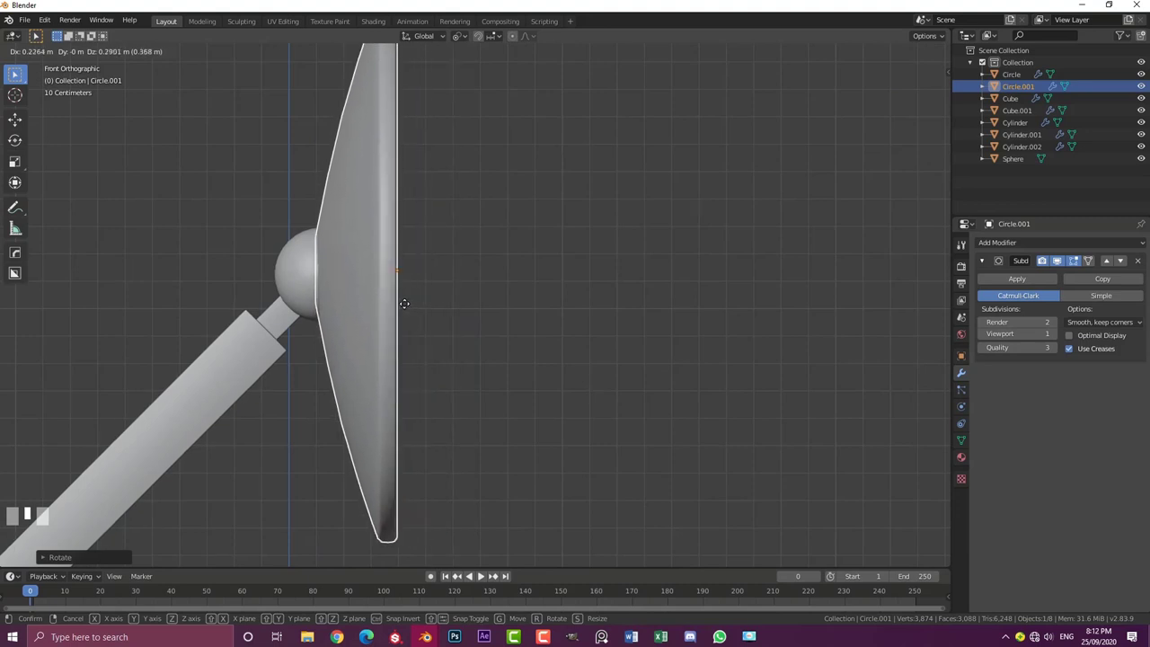
click(404, 303)
In right view, move the lamp head slightly so it is centred on the spherical joint
key(KP_3)
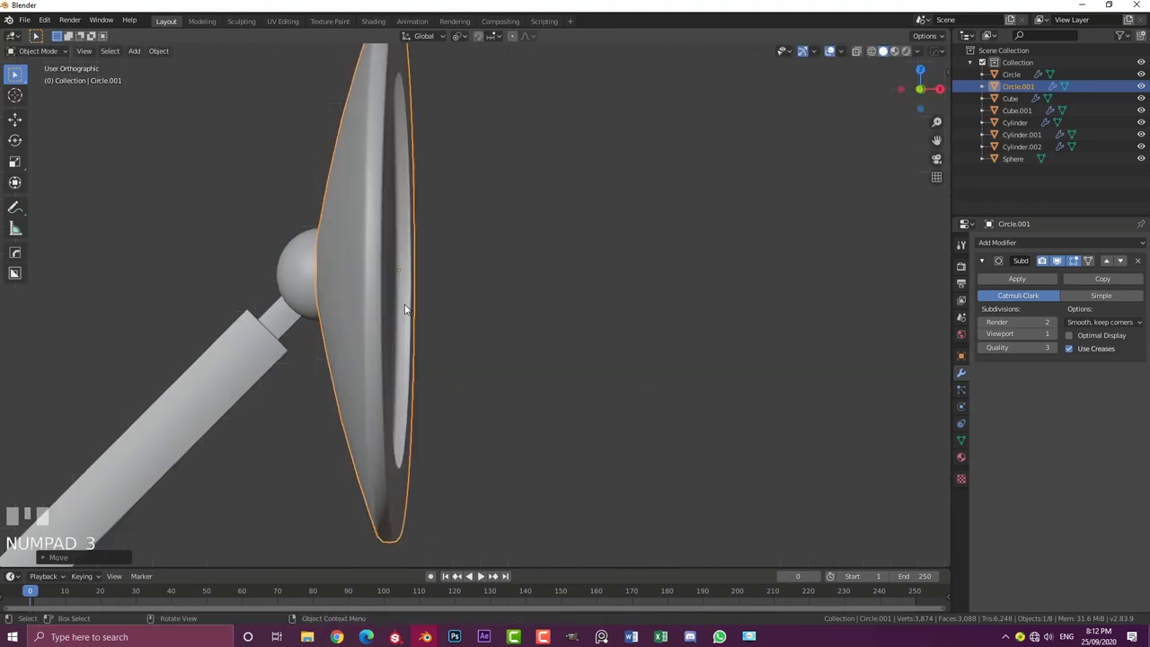
scroll(451, 301, up, 3)
ctrl+middle_drag(552, 266, 474, 252)
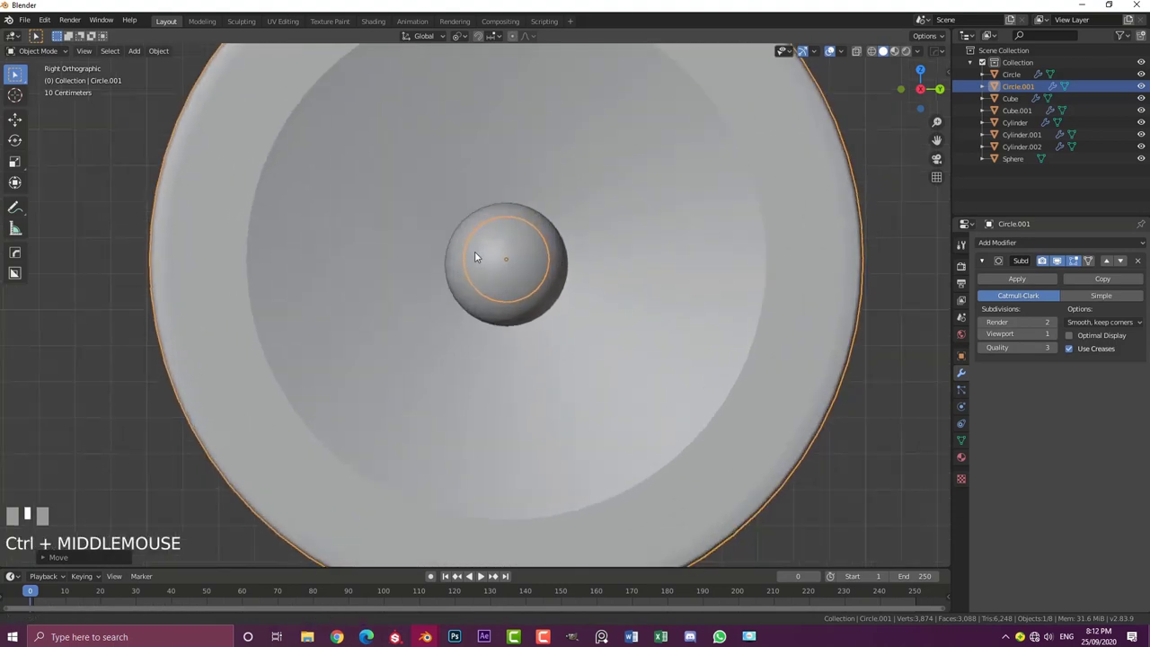
scroll(527, 269, down, 2)
scroll(568, 273, up, 4)
key(g)
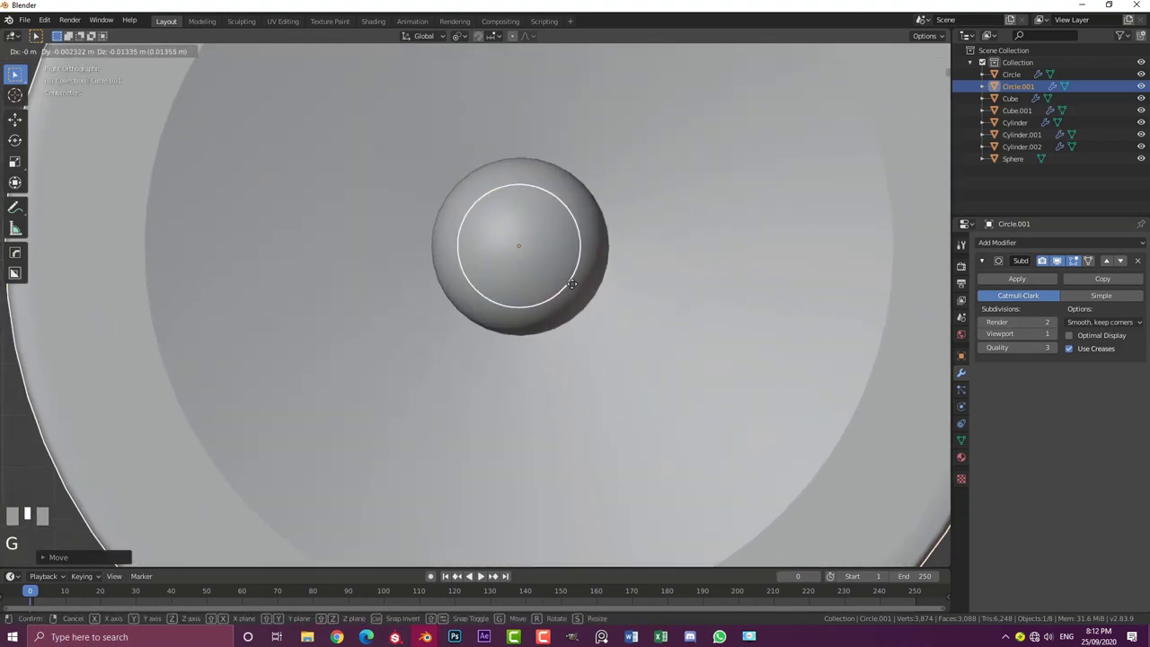
click(560, 290)
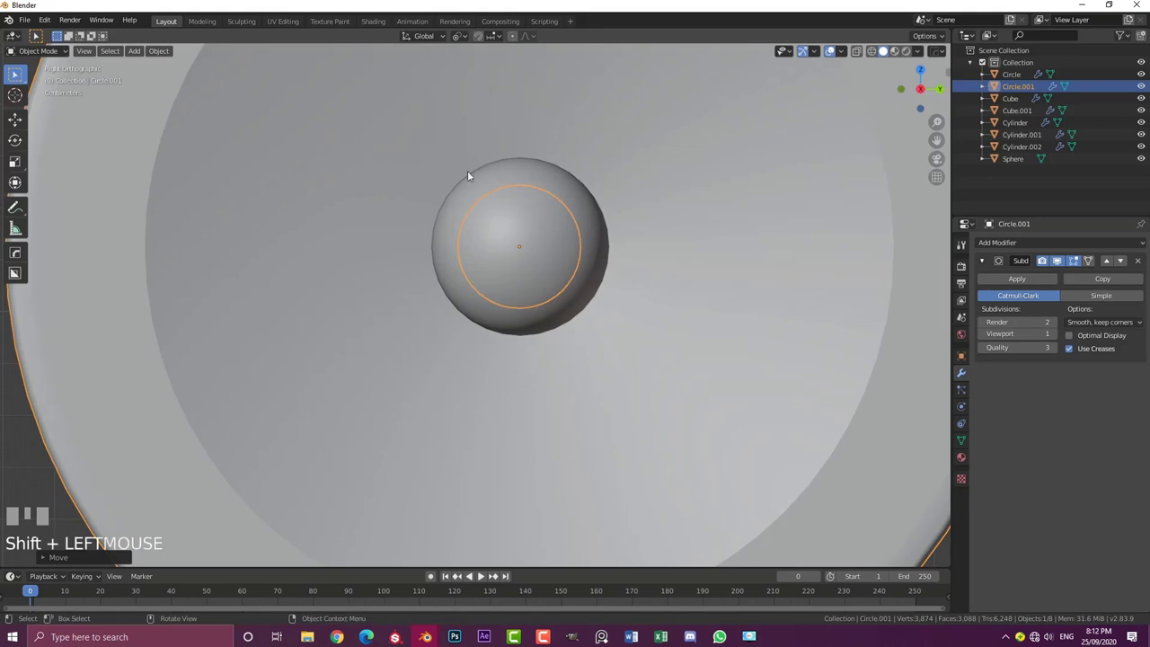
Examine from several angles how the lamp head sits against the spherical joint and the upper arm
scroll(656, 363, down, 3)
scroll(582, 236, down, 3)
middle_drag(444, 241, 590, 264)
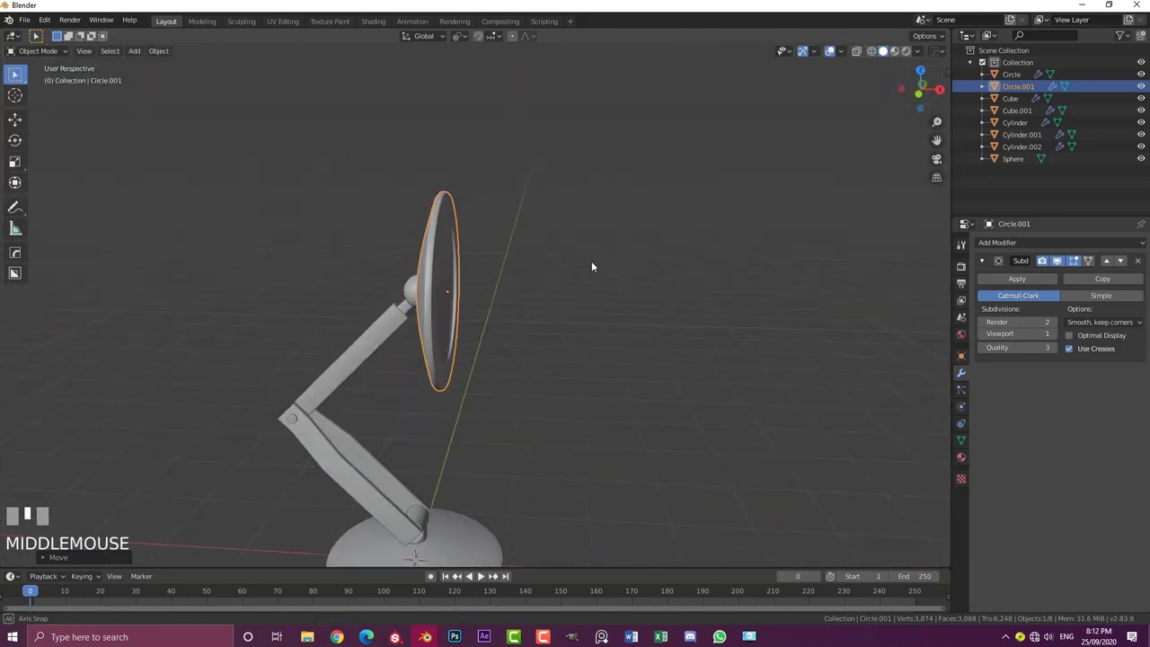
scroll(373, 249, up, 4)
middle_drag(372, 249, 500, 308)
scroll(500, 328, down, 4)
scroll(410, 212, up, 2)
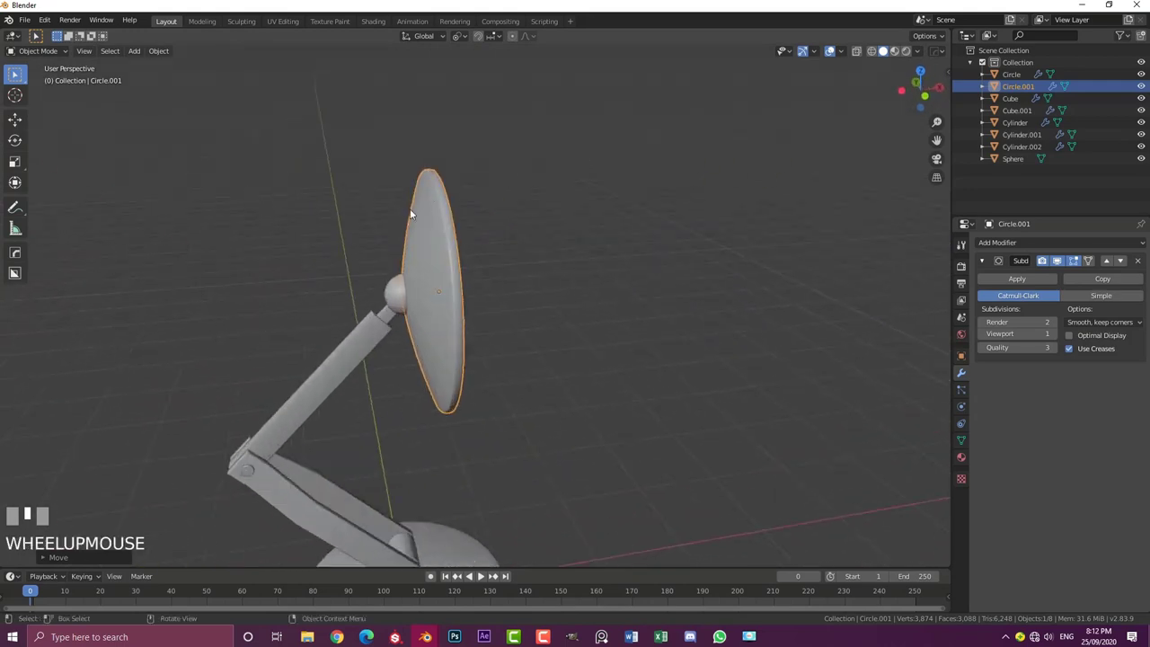
scroll(382, 310, up, 3)
middle_drag(382, 310, 397, 333)
In Edit Mode, select the edge loops of the lamp head's inward-facing front rim, grow the selection, and delete that geometry
key(Tab)
middle_drag(464, 177, 408, 172)
alt+click(382, 158)
alt+shift+click(371, 153)
key(ctrl+KP_Add)
key(x)
click(353, 120)
Move the lamp head's open edge loop outward along X to deepen the shade
scroll(424, 109, down, 2)
scroll(438, 139, up, 2)
key(g)
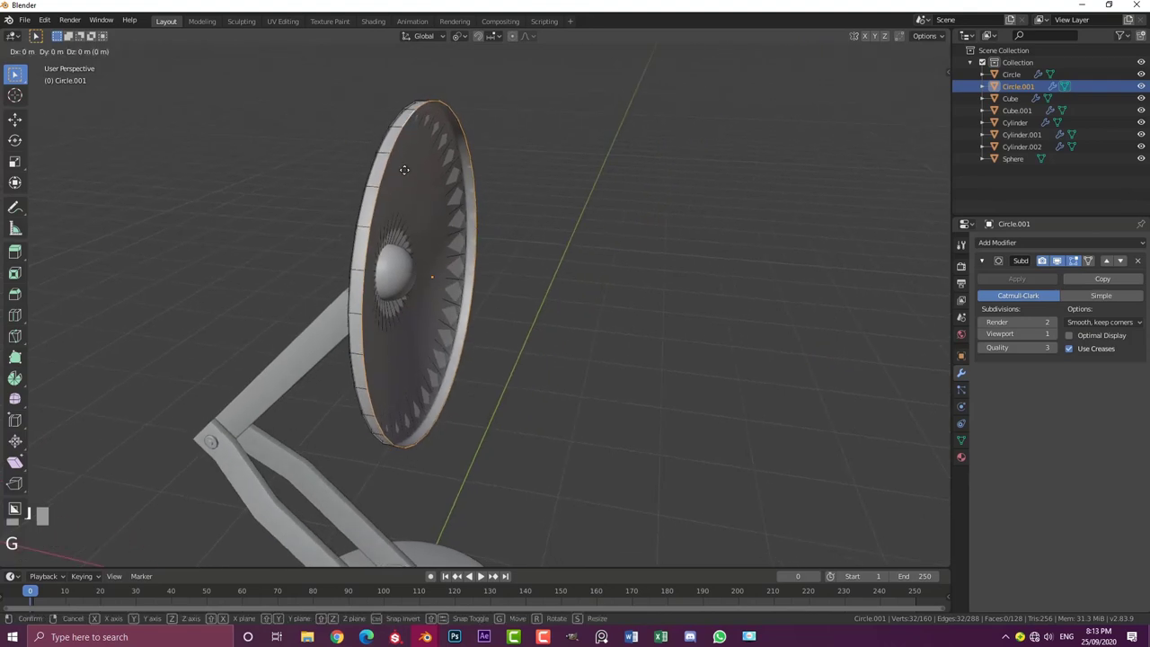
key(y)
key(x)
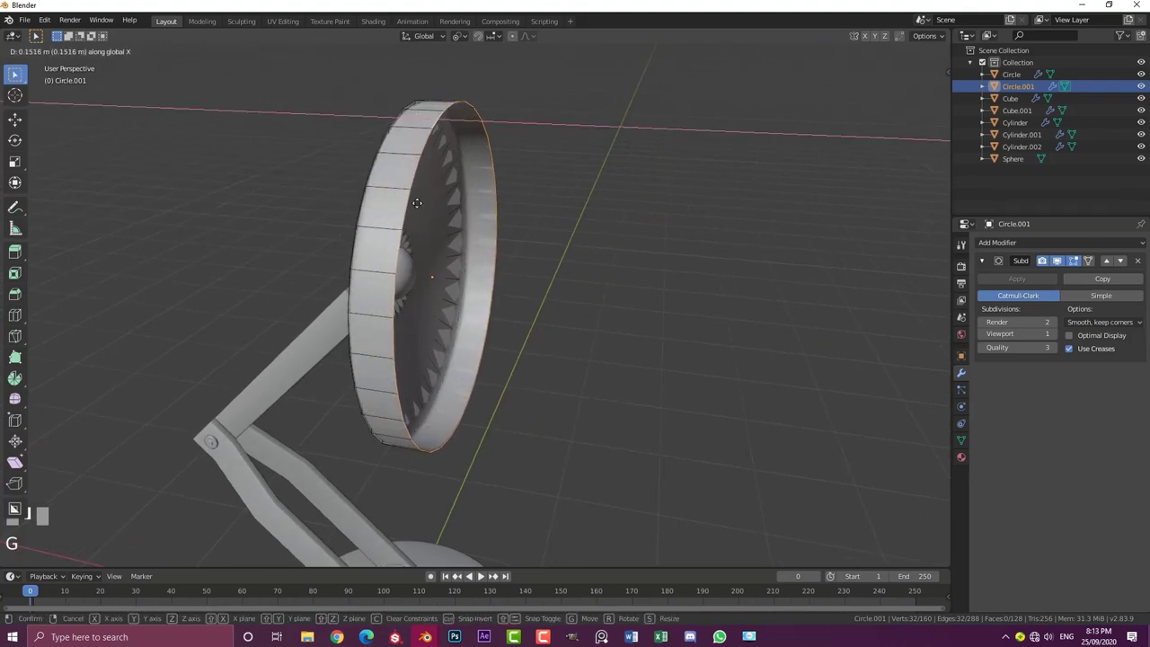
click(432, 225)
Scale the lamp head's open edge loop up to about 1.1 to flare the shade
scroll(428, 224, down, 4)
middle_drag(428, 224, 469, 63)
scroll(511, 240, up, 2)
key(s)
right_click(561, 328)
click(460, 36)
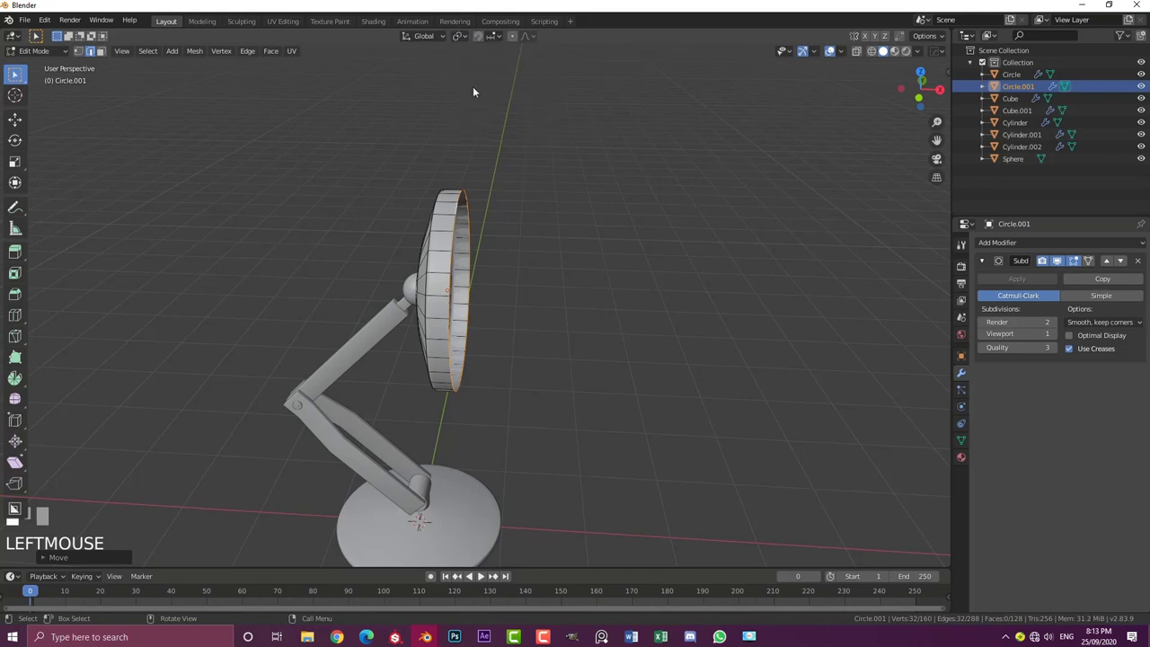
middle_drag(414, 231, 527, 256)
key(s)
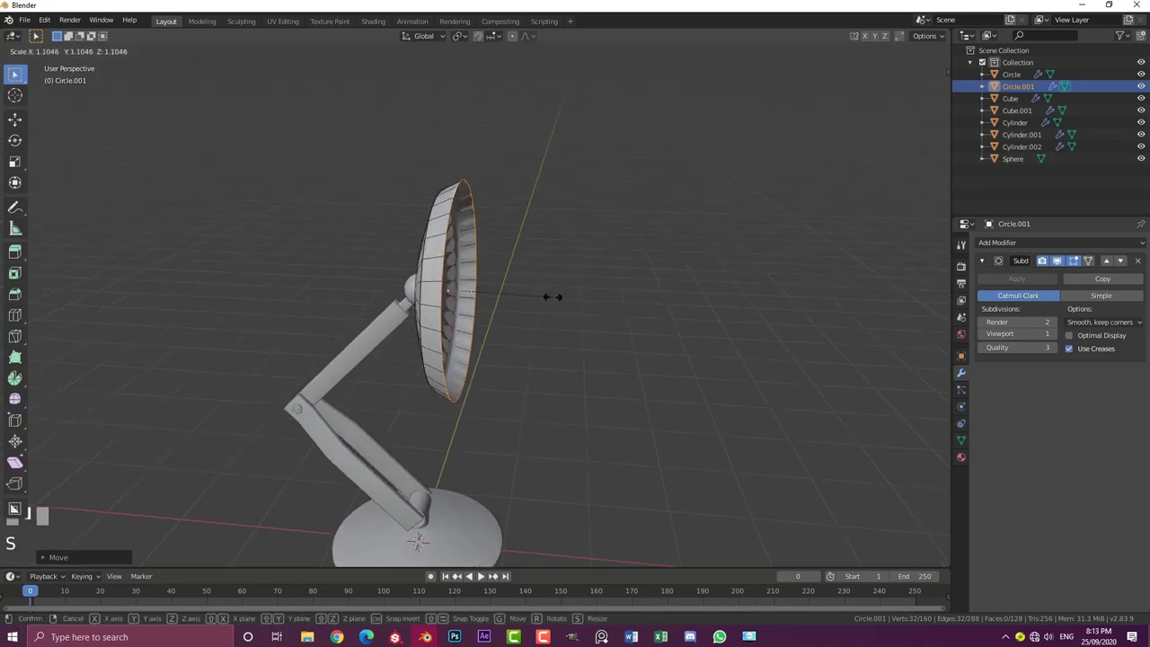
click(553, 297)
Extrude the shade's rim inward at about 0.96 scale and adjust the new loop with Shrink/Fatten by about 0.04
middle_drag(388, 263, 626, 398)
scroll(483, 298, up, 5)
key(e)
key(s)
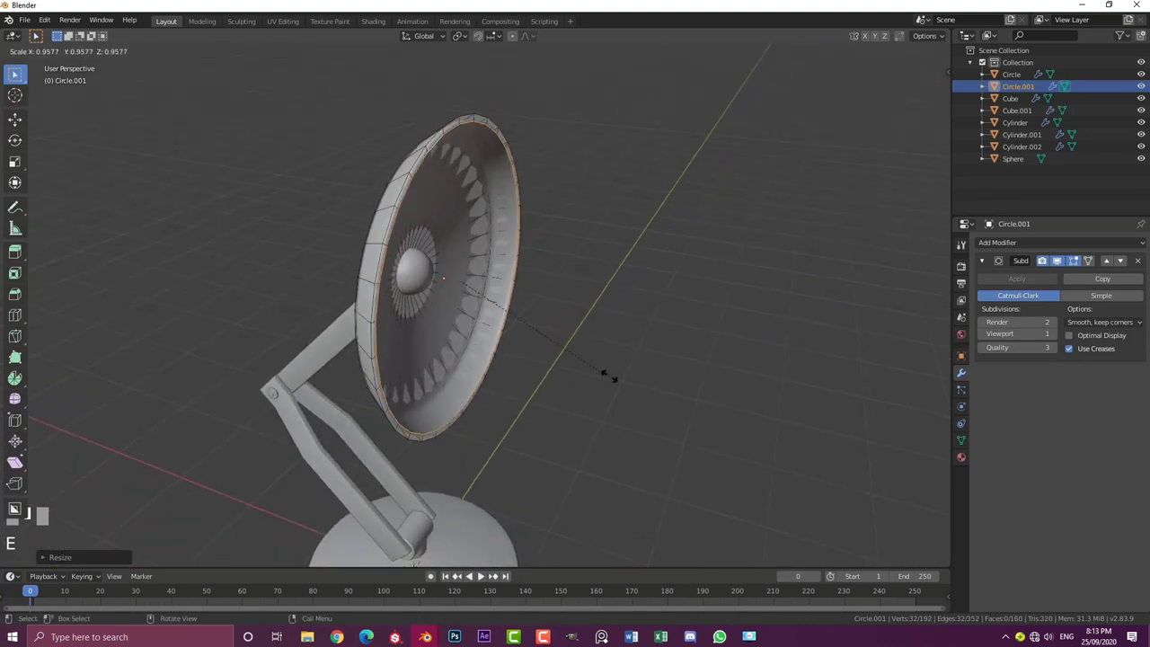
click(607, 375)
scroll(620, 386, up, 2)
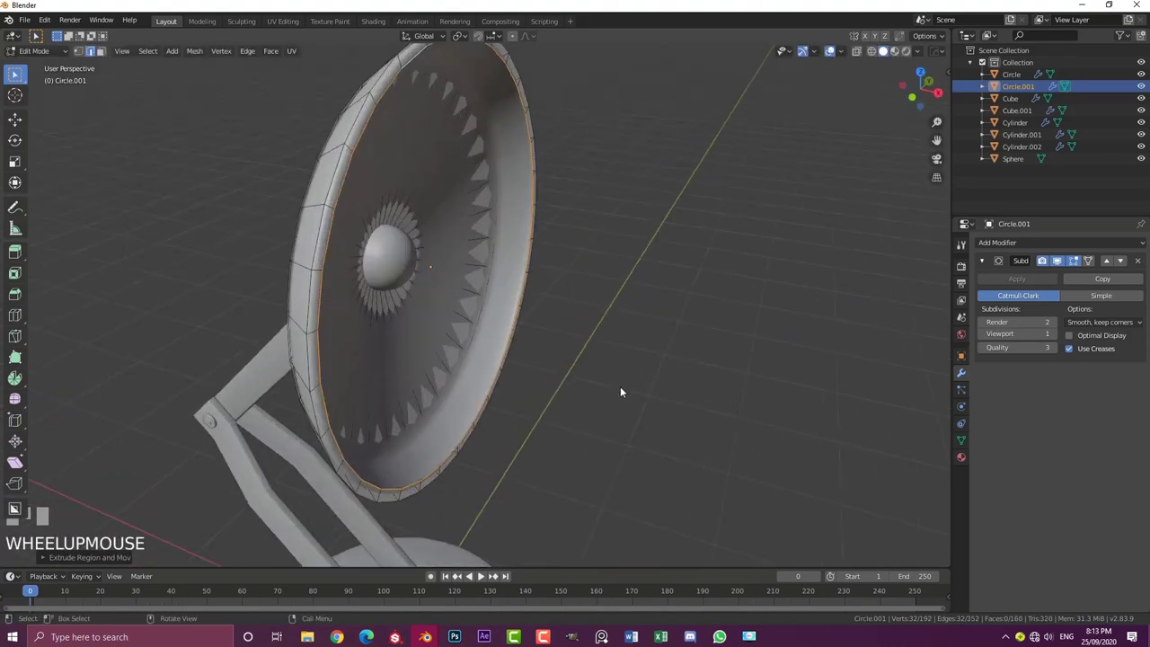
key(alt+s)
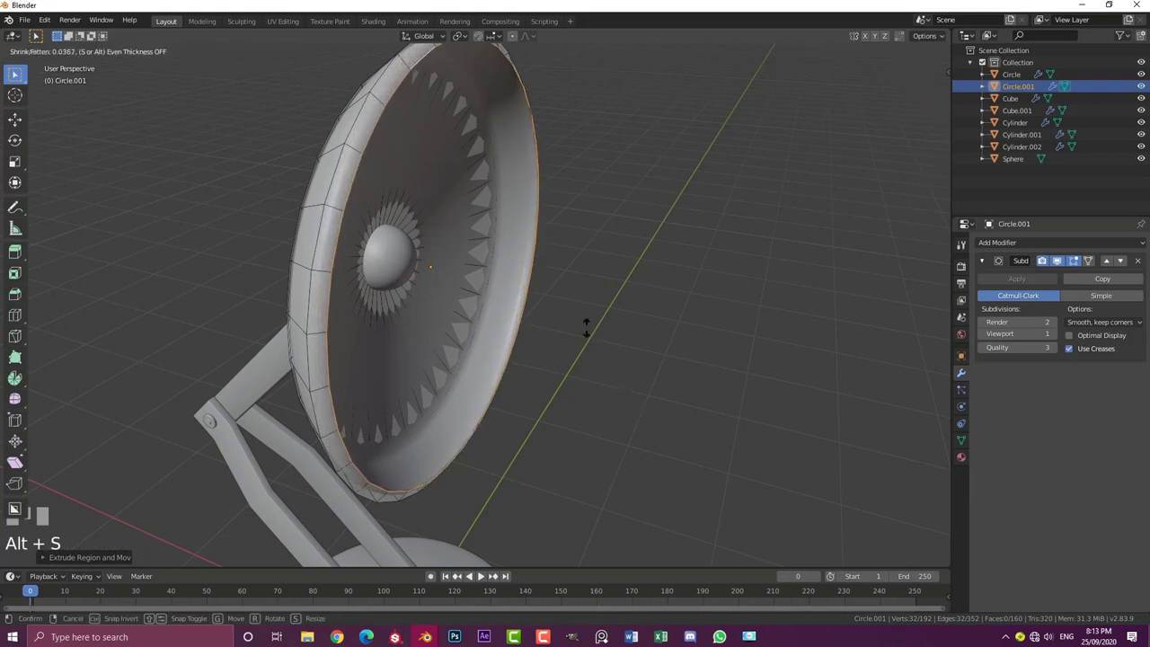
click(585, 335)
Extrude the rim loop inward at about 0.68 scale and move it back into the shade about 0.11 m along X
middle_drag(586, 335, 600, 359)
scroll(604, 370, up, 3)
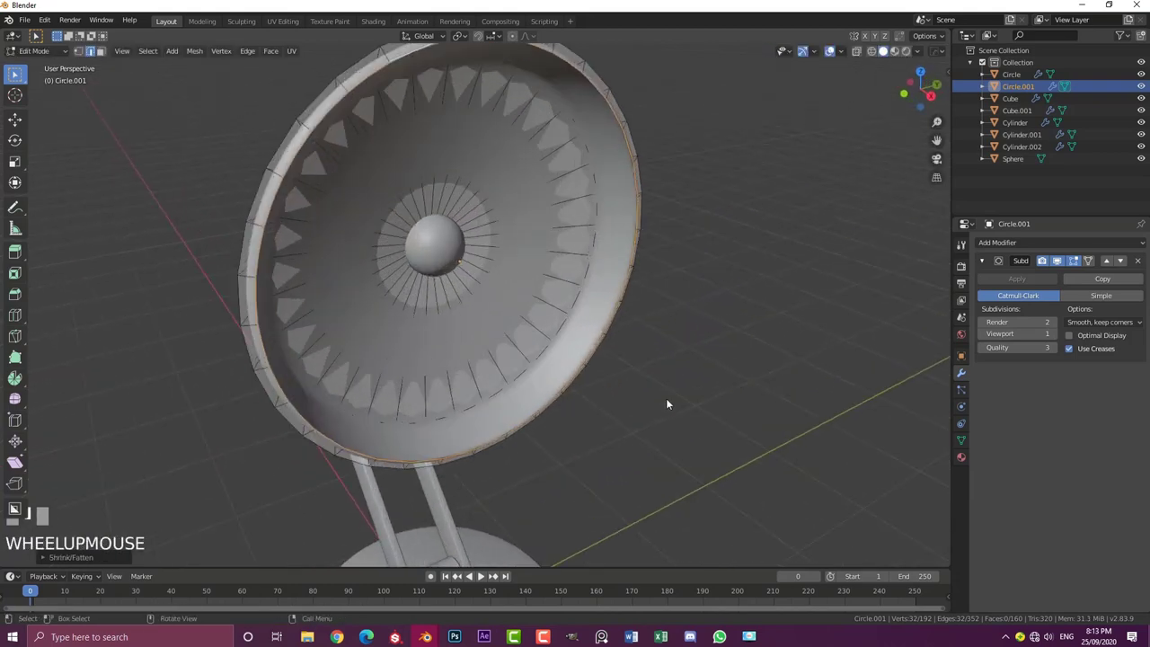
key(e)
key(s)
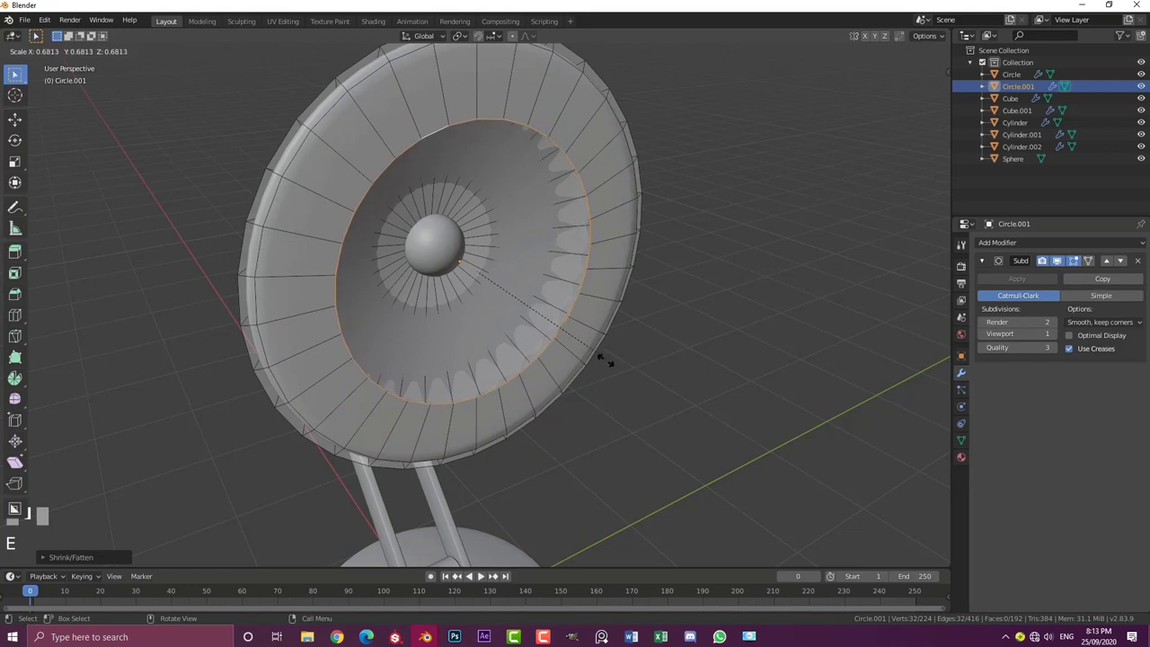
click(603, 360)
middle_drag(612, 372, 663, 406)
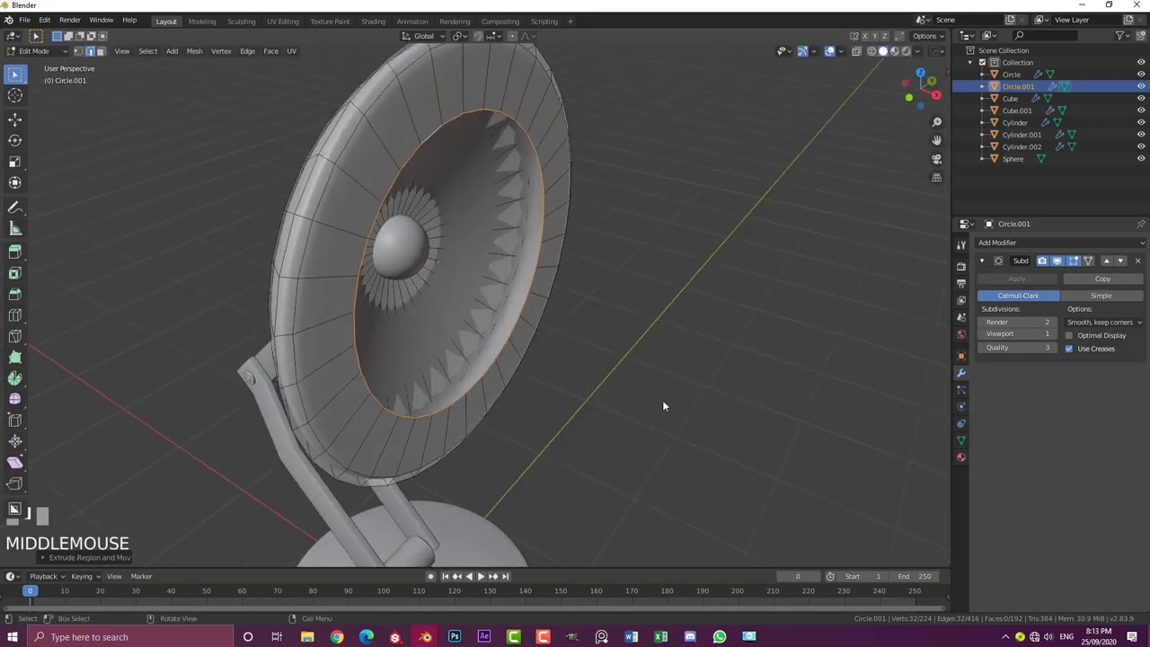
key(g)
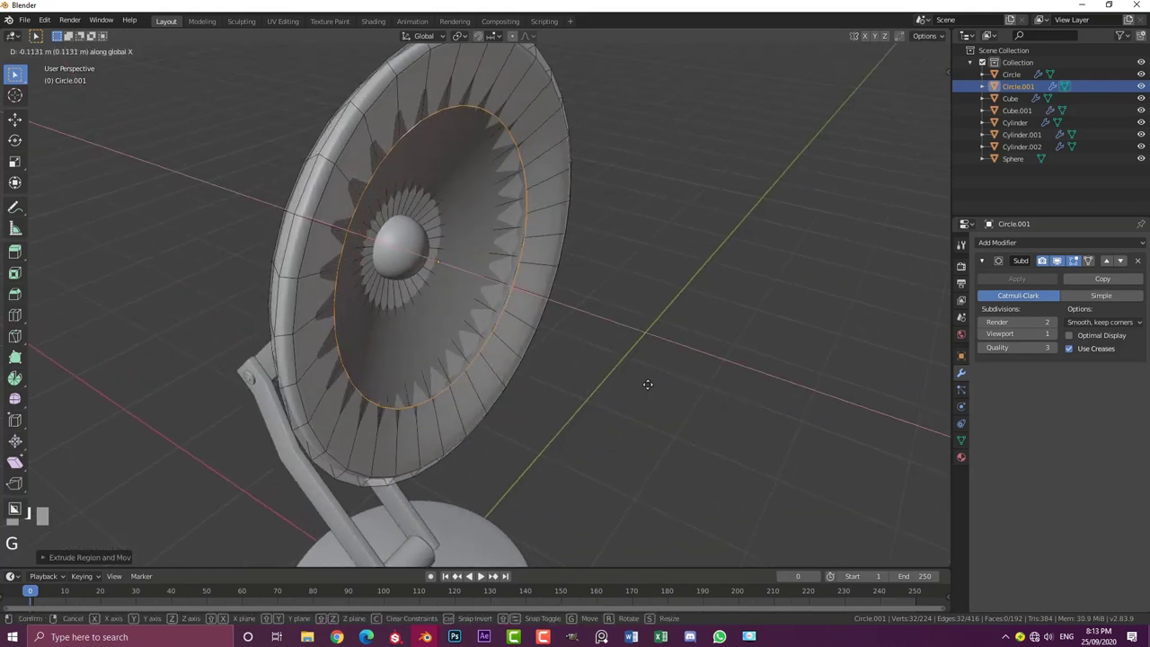
click(683, 416)
Extrude the inner loop inward at about 0.96 scale, and extrude it again at about 0.76 scale
key(e)
key(s)
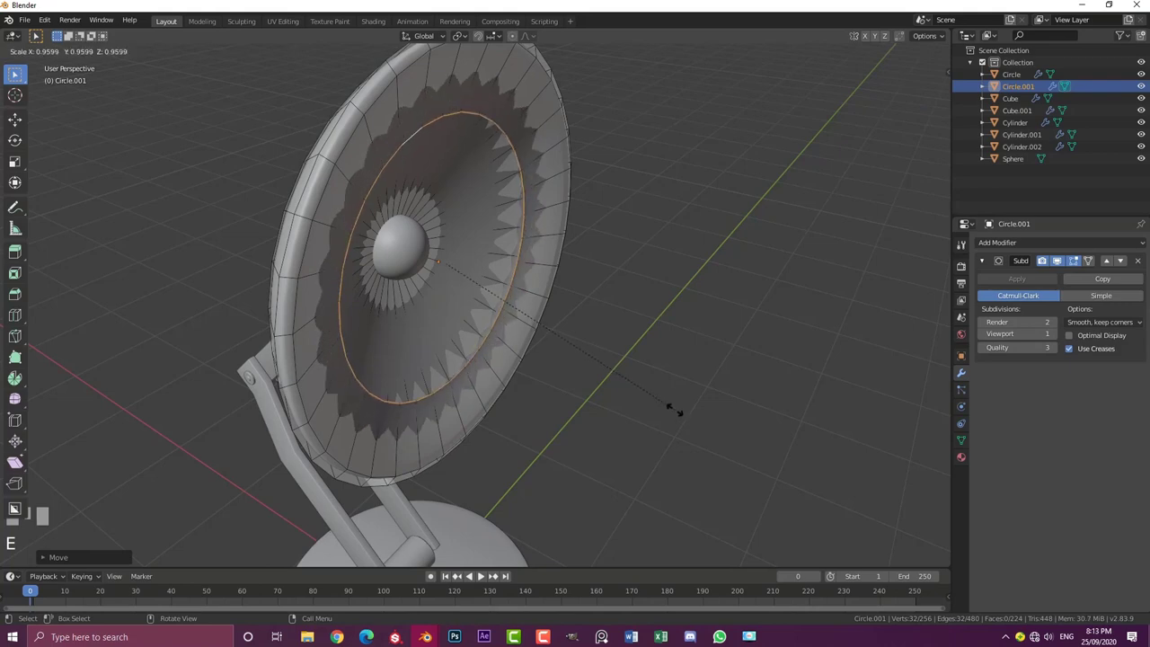
key(e)
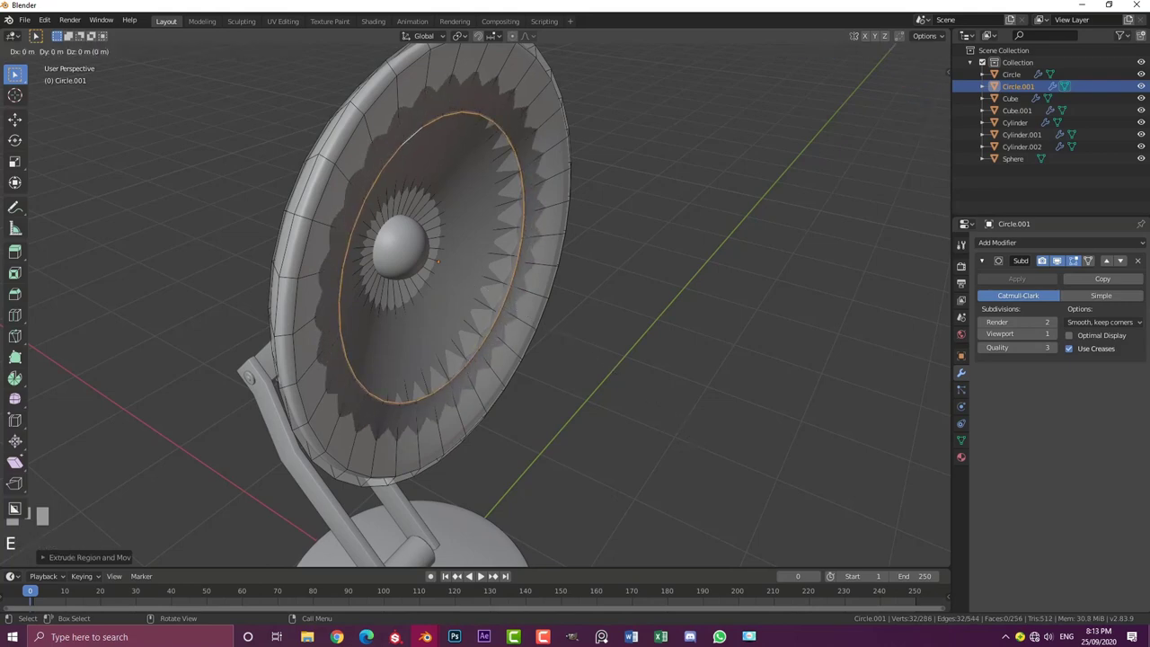
key(s)
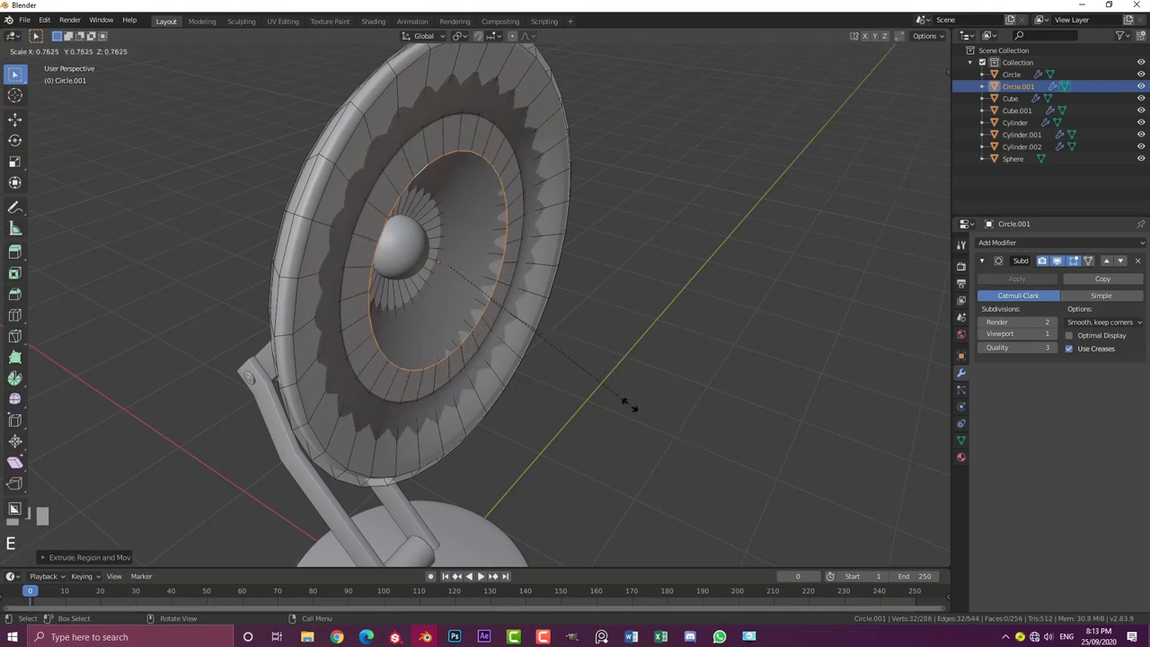
click(633, 415)
middle_drag(634, 415, 581, 378)
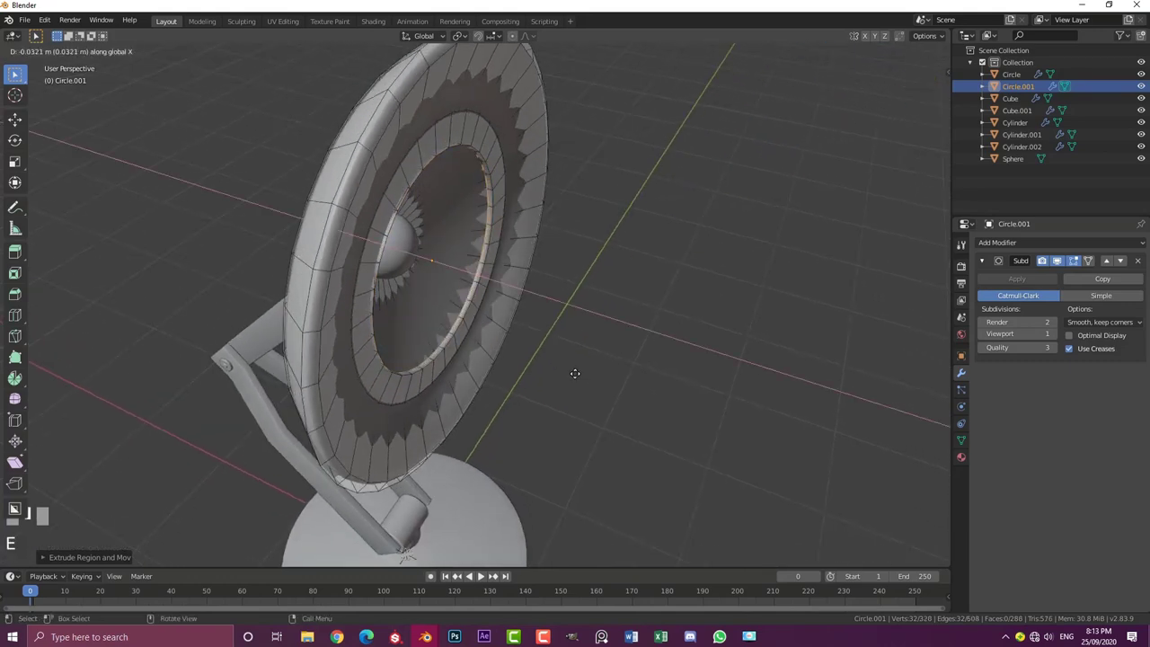
Extrude the lamp shade's inner opening edge inward along the X axis and scale the new edge loop down
click(575, 373)
key(e)
click(557, 369)
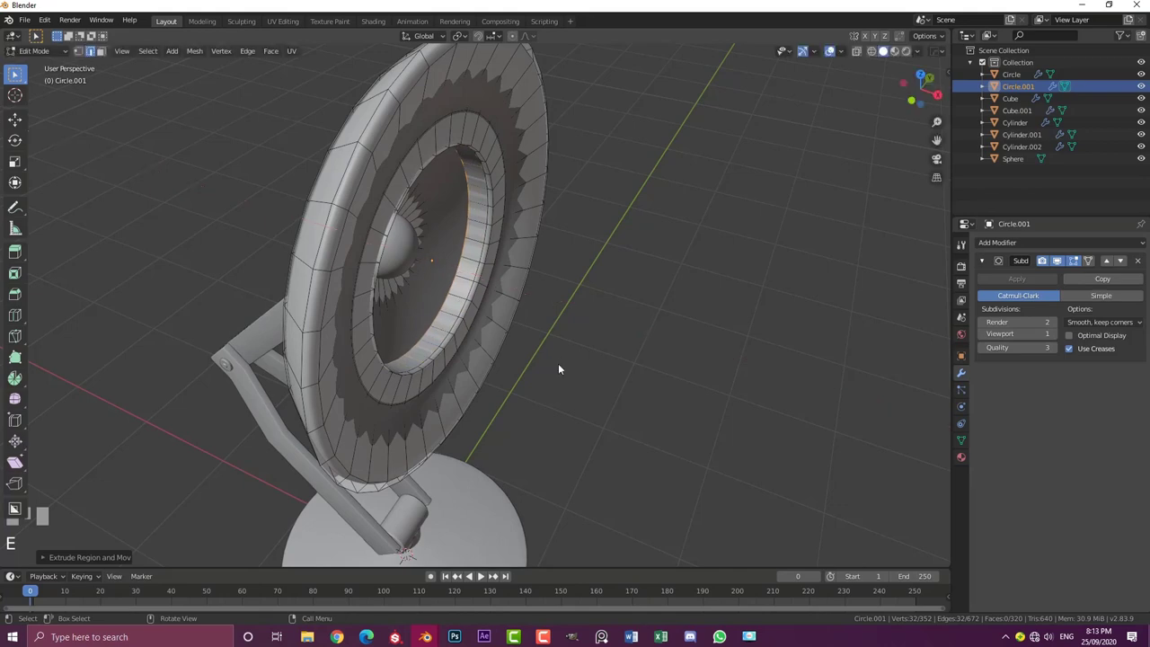
middle_drag(557, 369, 562, 364)
key(s)
click(609, 386)
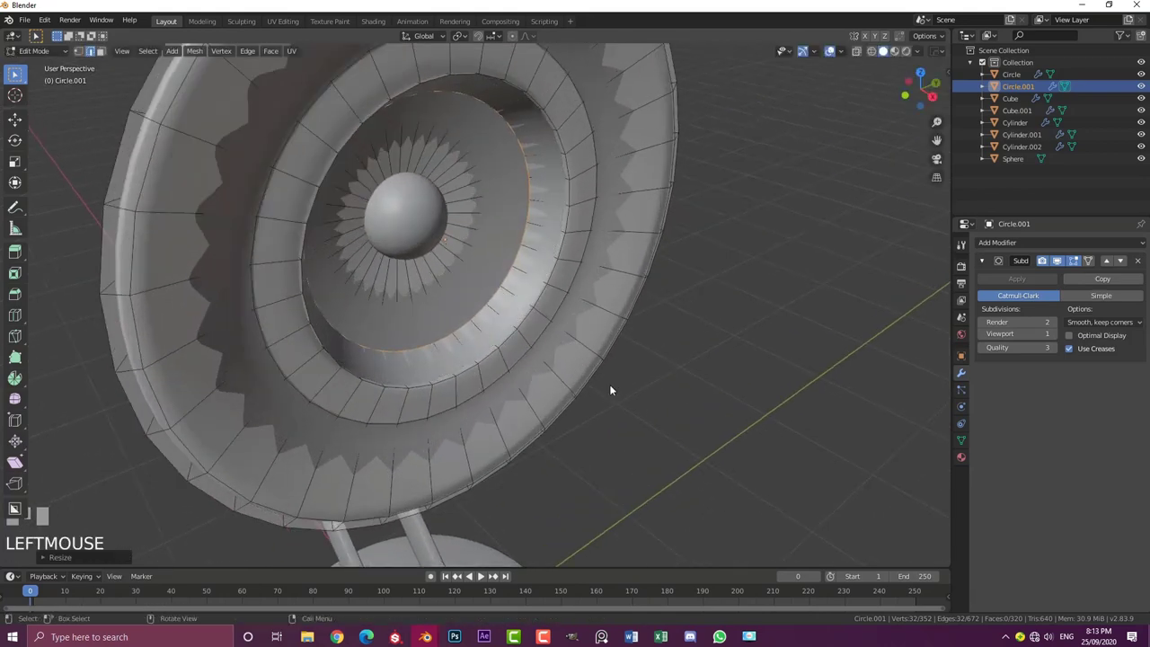
Extrude the shade's inner edge loop again at a slightly smaller scale and fill the opening with a face
key(s)
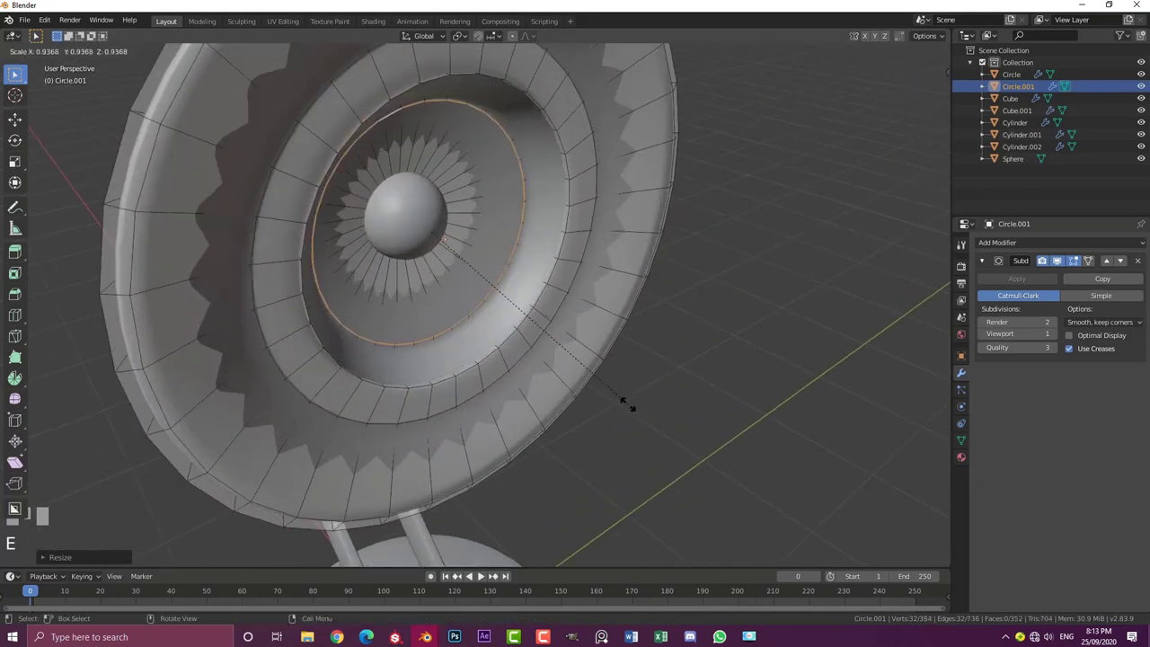
click(629, 406)
middle_drag(641, 410, 628, 389)
key(f)
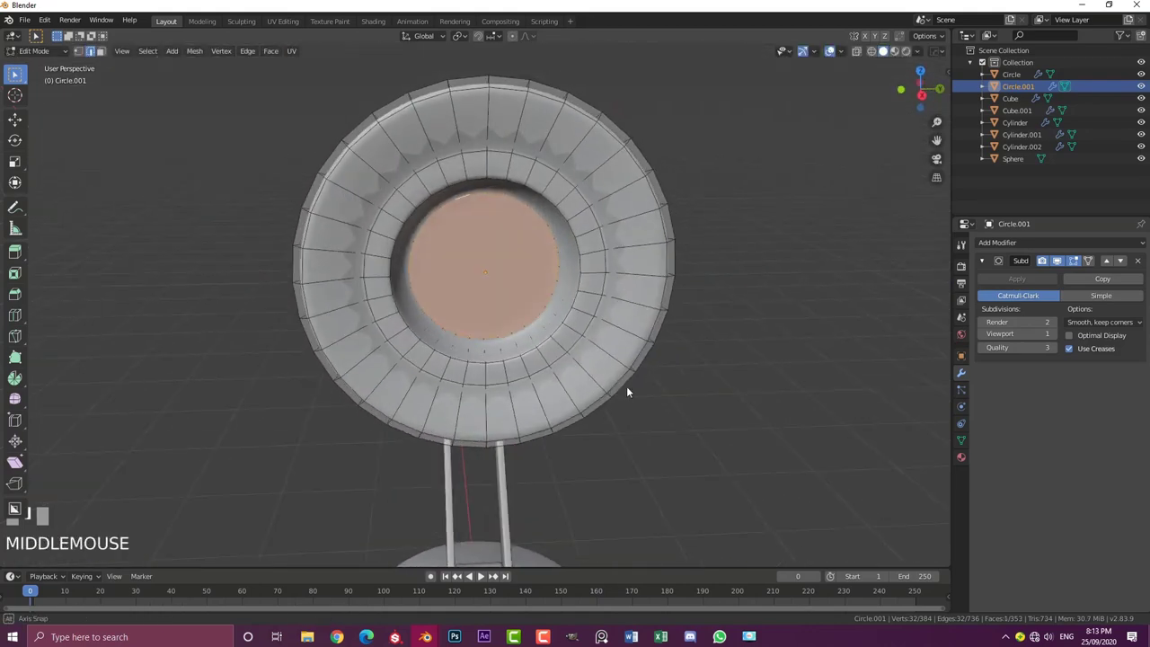
Inset the circular face in the shade's centre by about 0.05 m and return to Object Mode
scroll(629, 405, up, 2)
scroll(699, 461, up, 1)
key(i)
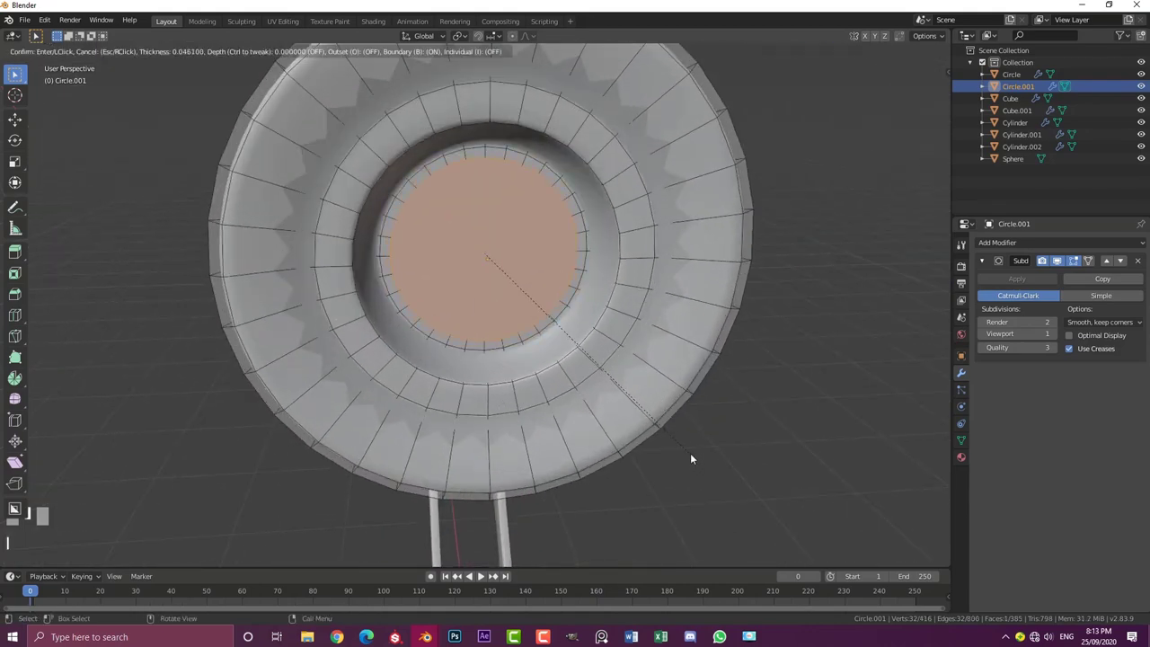
click(687, 449)
scroll(687, 448, down, 3)
middle_drag(687, 448, 465, 296)
key(Tab)
scroll(584, 385, down, 3)
scroll(464, 295, up, 4)
Select the small edge loop at the back of the shade inside the ball joint and scale it up
key(Tab)
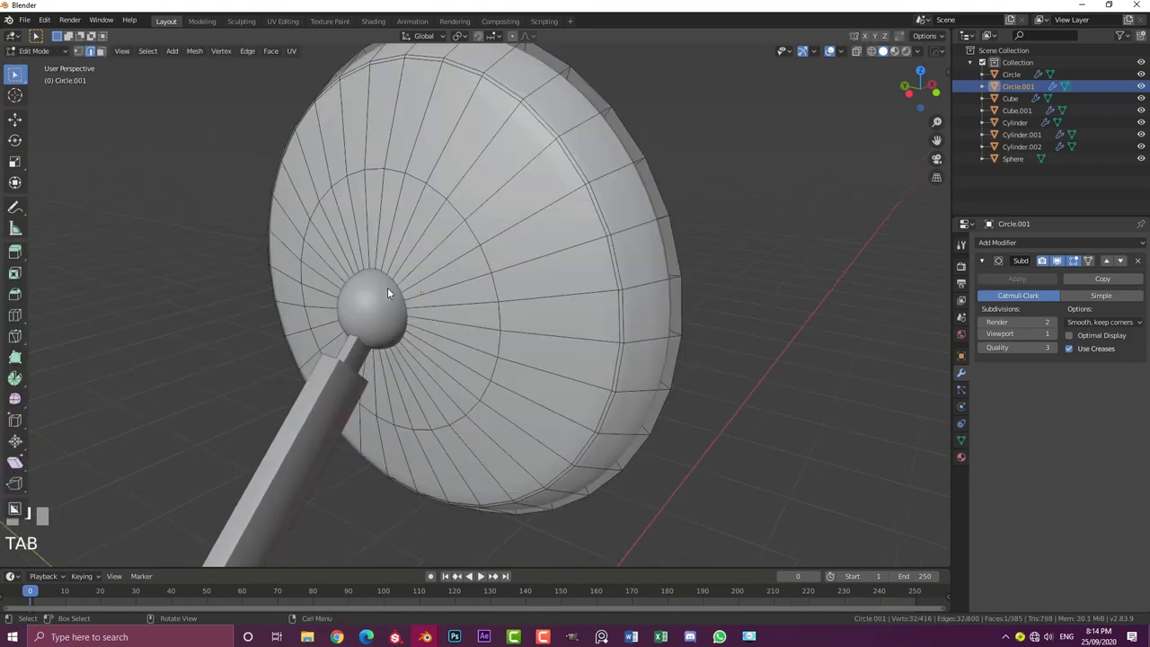
scroll(355, 284, up, 3)
key(z)
click(309, 279)
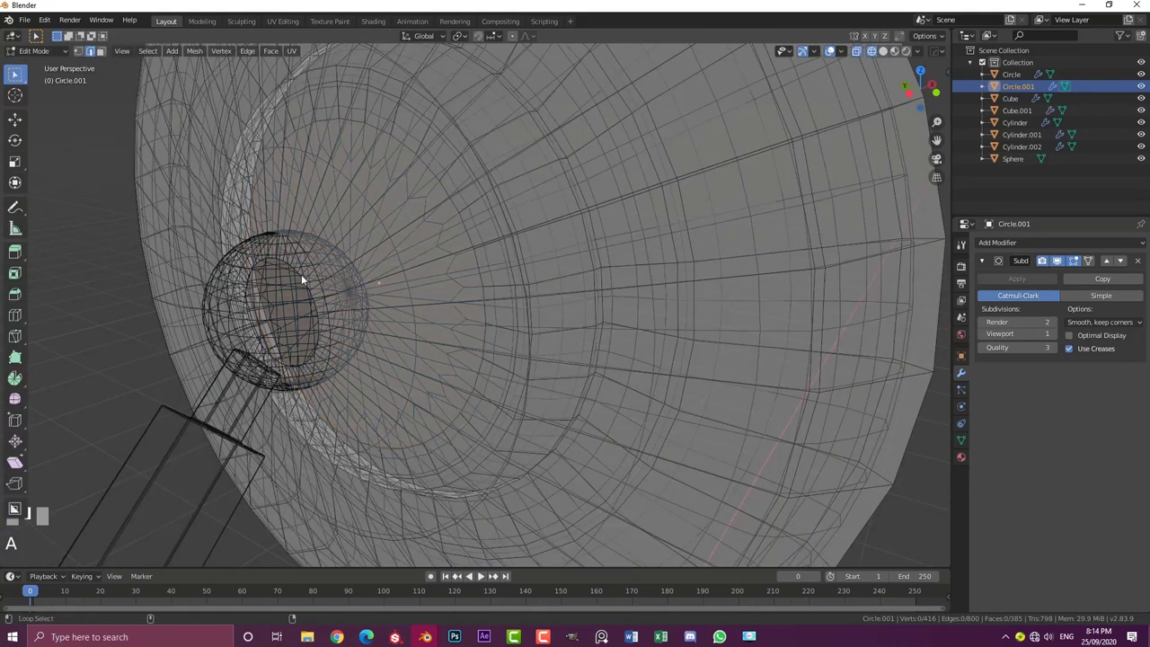
alt+shift+click(298, 274)
scroll(299, 274, down, 3)
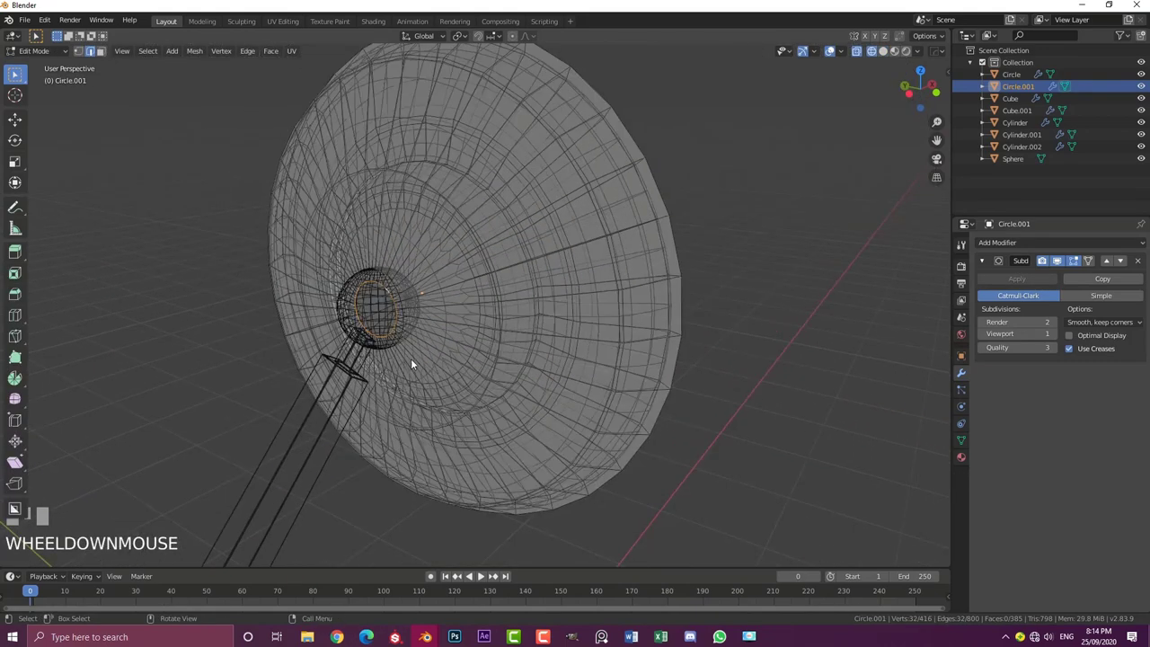
key(s)
click(422, 381)
key(z)
click(497, 393)
key(s)
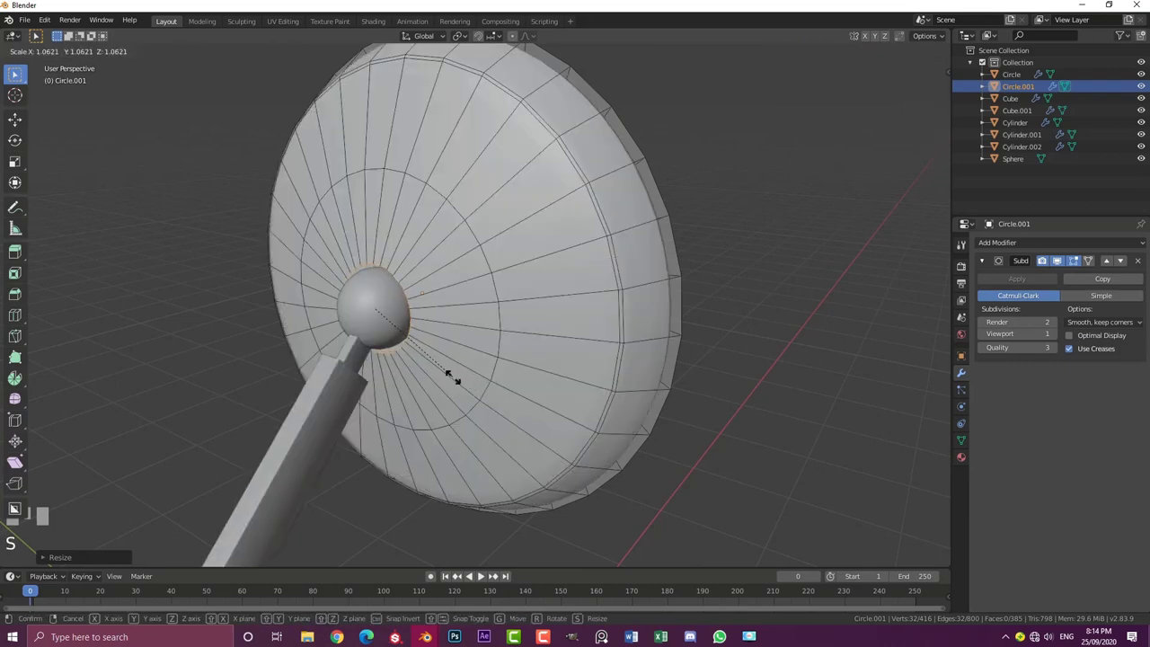
click(454, 381)
Scale the whole lamp shade down slightly in Object Mode
scroll(454, 381, down, 4)
middle_drag(454, 380, 542, 369)
key(Tab)
scroll(449, 337, up, 2)
scroll(542, 369, up, 3)
key(s)
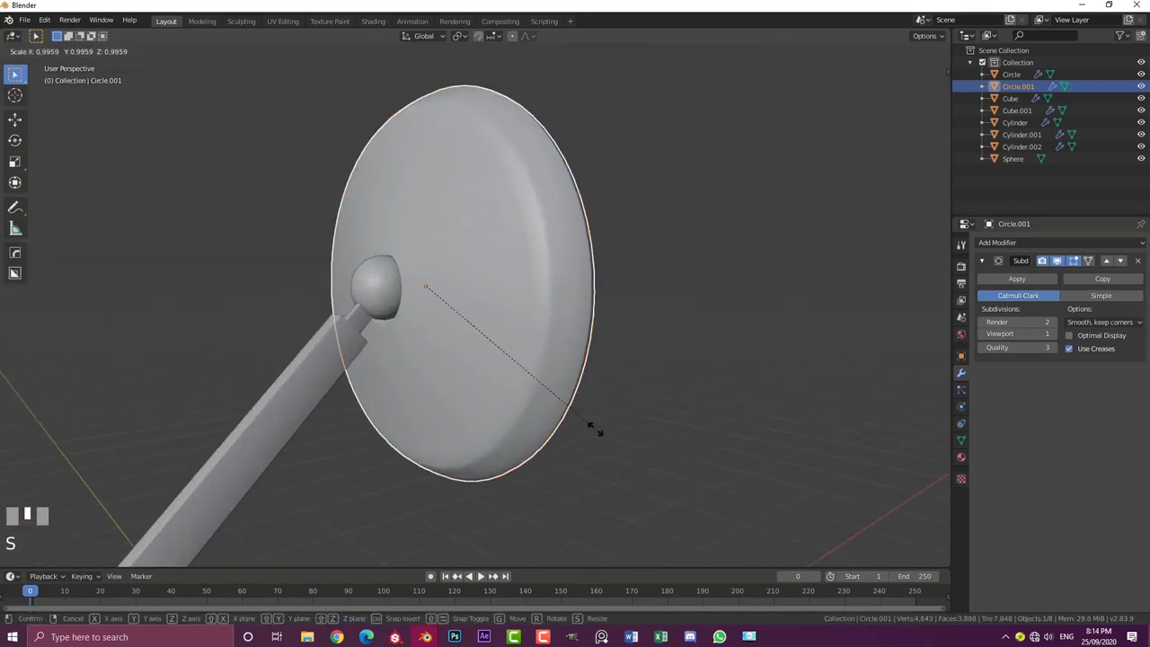
click(587, 405)
scroll(588, 405, down, 4)
middle_drag(587, 404, 418, 303)
click(520, 341)
scroll(418, 302, up, 2)
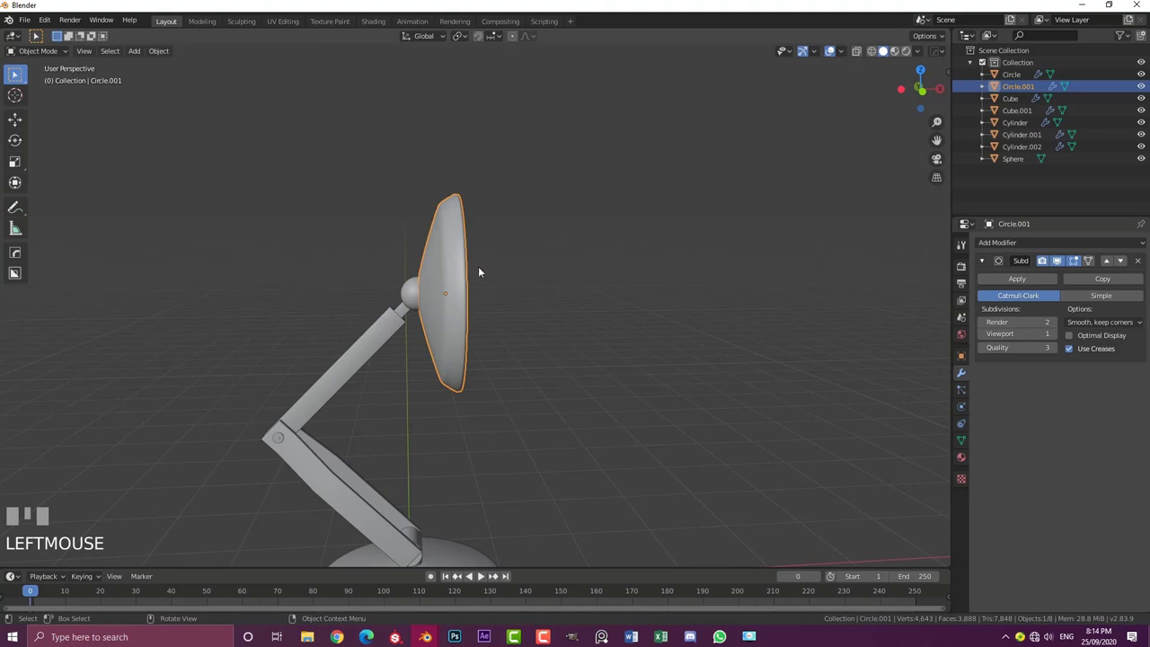
shift+click(411, 290)
key(r)
key(r)
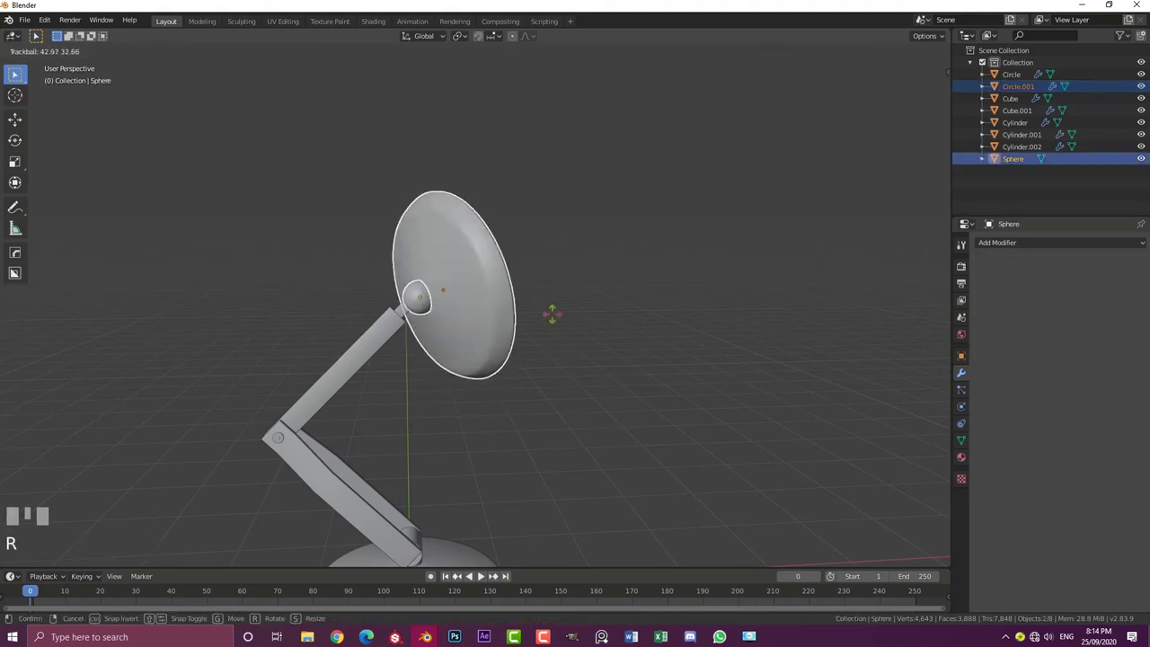
right_click(442, 332)
key(alt+a)
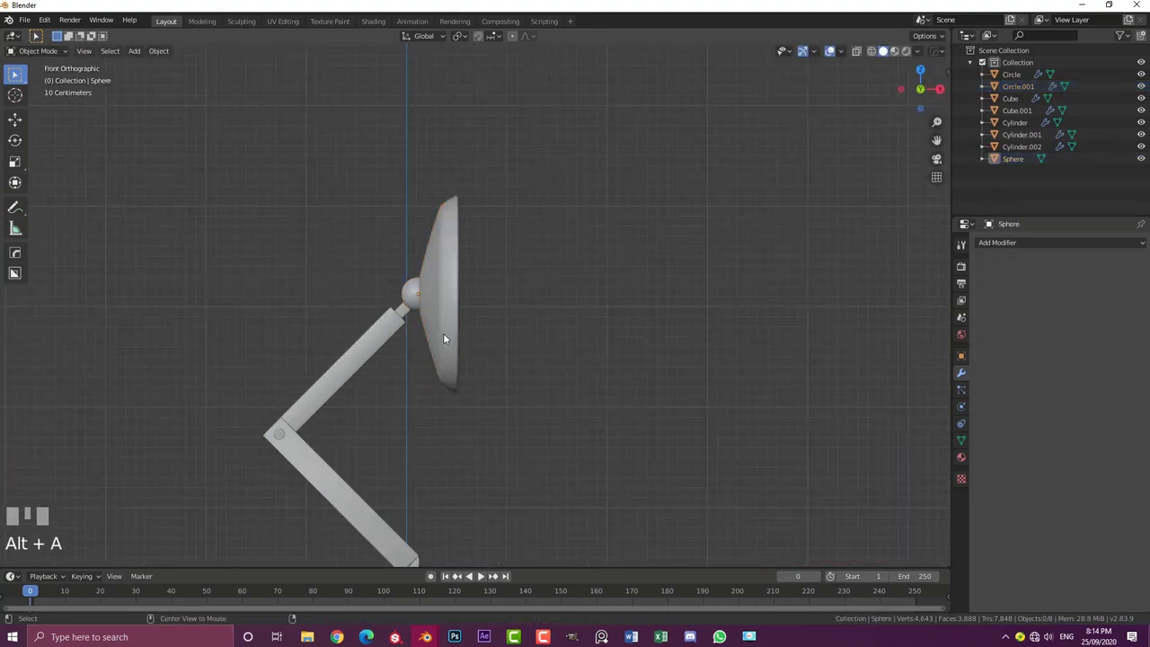
Duplicate the horizontal pivot cylinder at the base in front view and place the copy midway along the lower arm
scroll(446, 374, down, 2)
middle_drag(533, 298, 464, 303)
scroll(426, 464, up, 3)
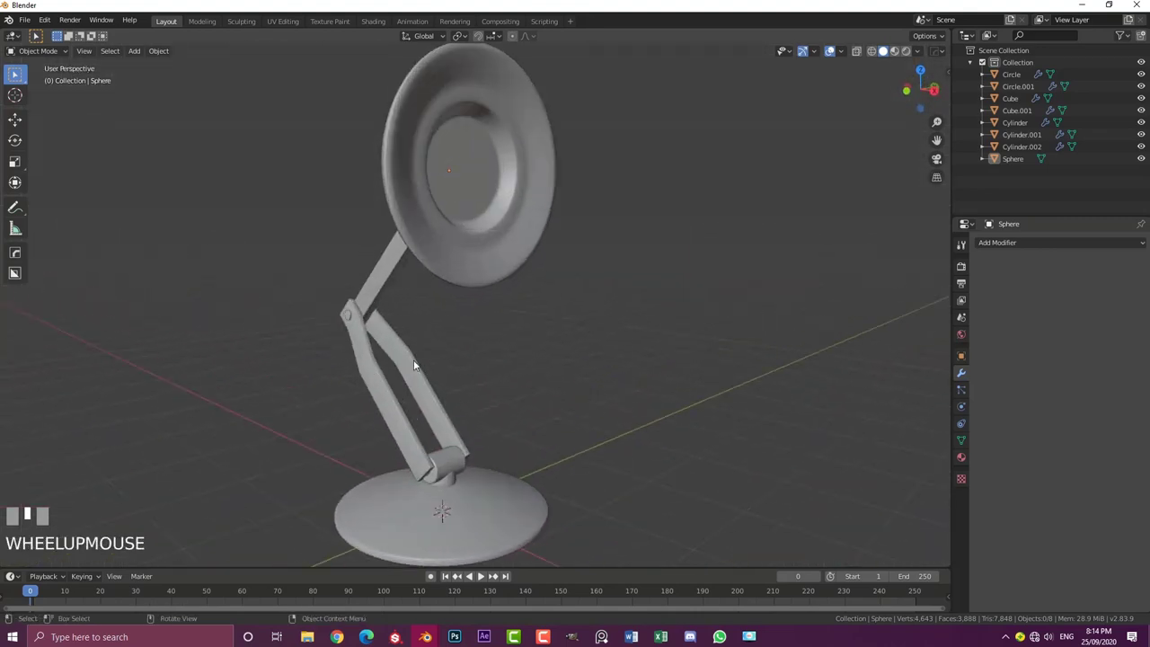
key(KP_1)
shift+middle_drag(410, 359, 427, 267)
scroll(472, 363, up, 2)
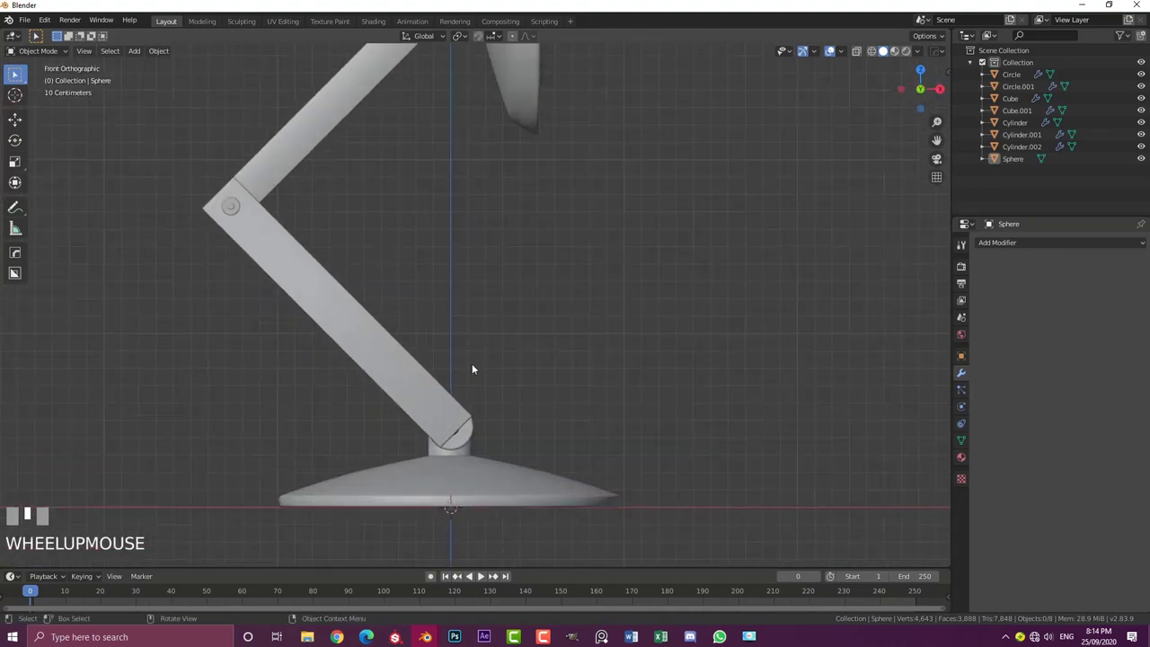
click(477, 427)
scroll(479, 428, up, 2)
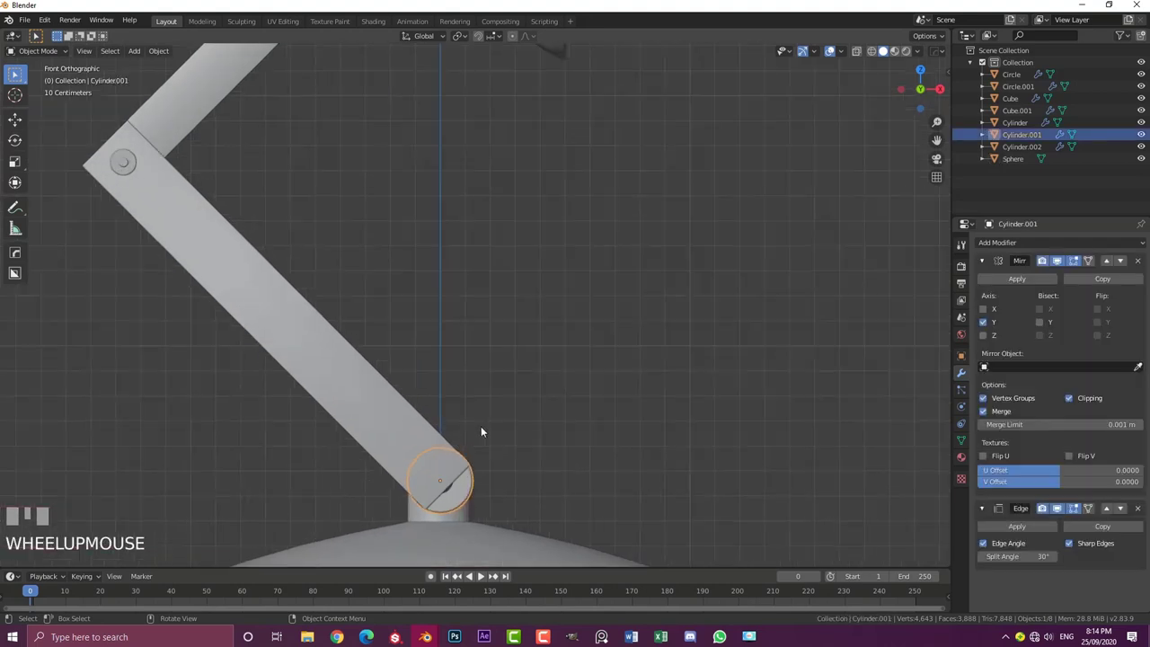
key(z)
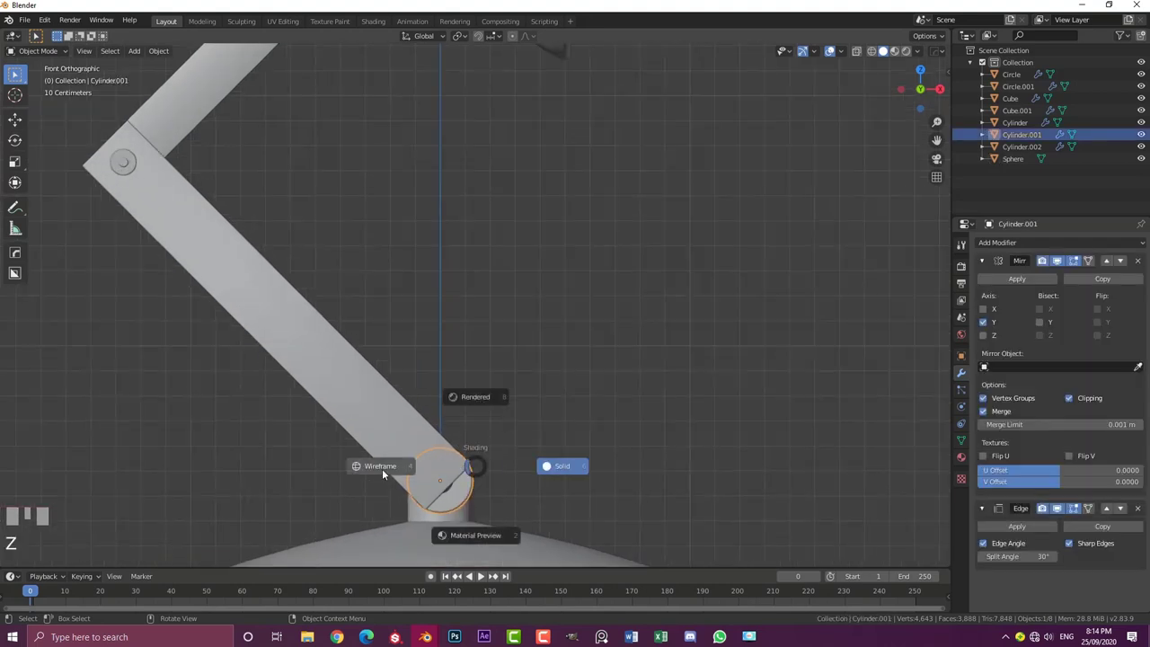
click(382, 468)
shift+middle_drag(449, 452, 474, 466)
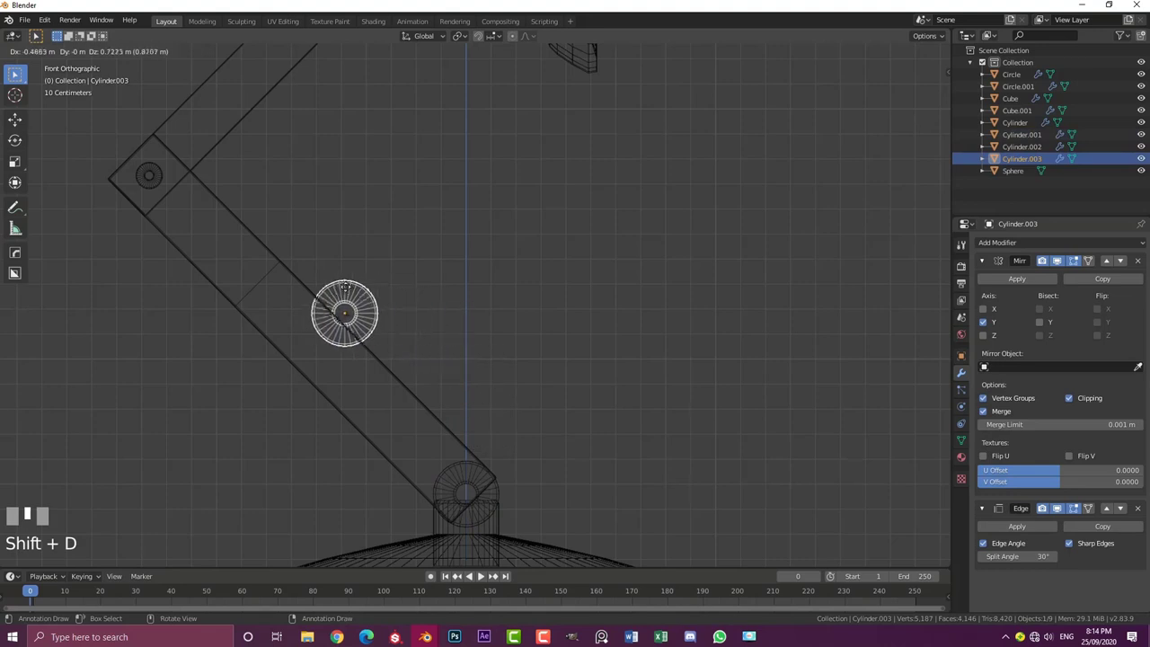
click(307, 270)
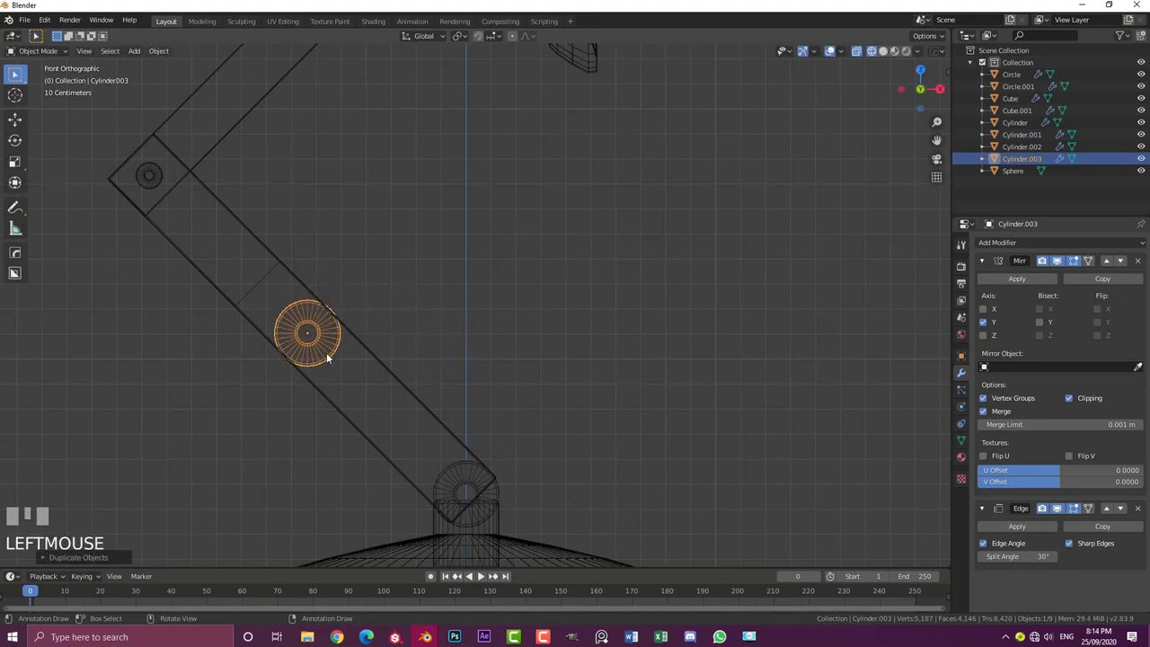
Duplicate the short upright cylinder on the base and place the copy over the new pivot on the lower arm
scroll(320, 335, down, 2)
shift+middle_drag(388, 280, 392, 290)
scroll(368, 326, up, 1)
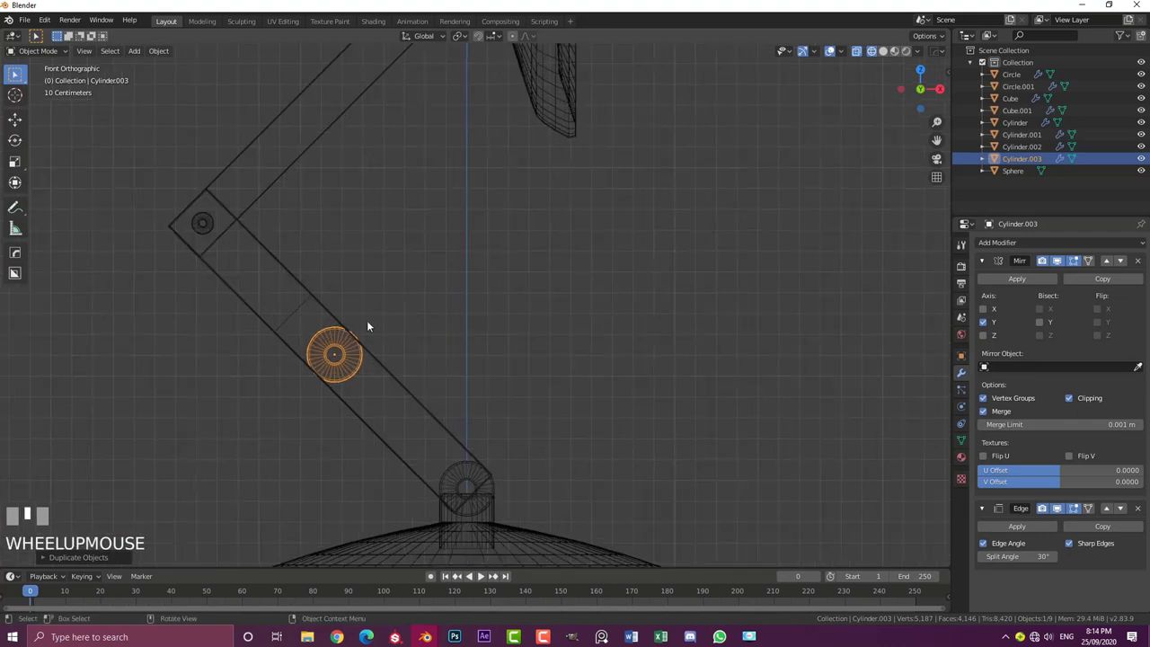
scroll(375, 329, down, 2)
click(487, 454)
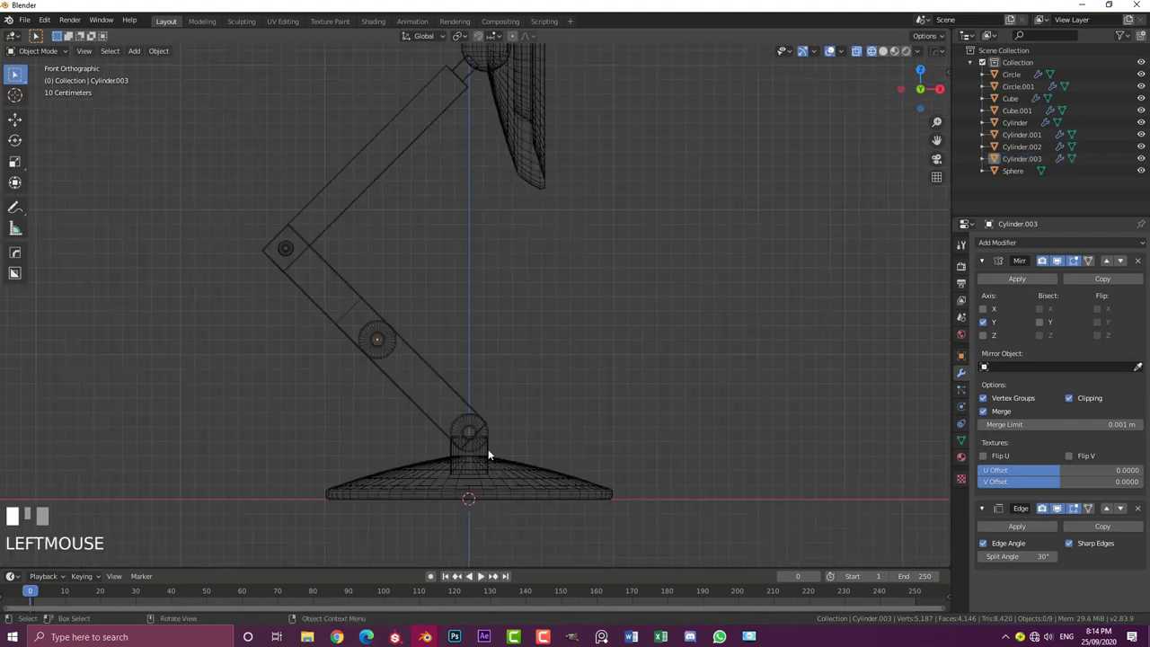
shift+middle_drag(488, 454, 491, 386)
scroll(490, 395, up, 2)
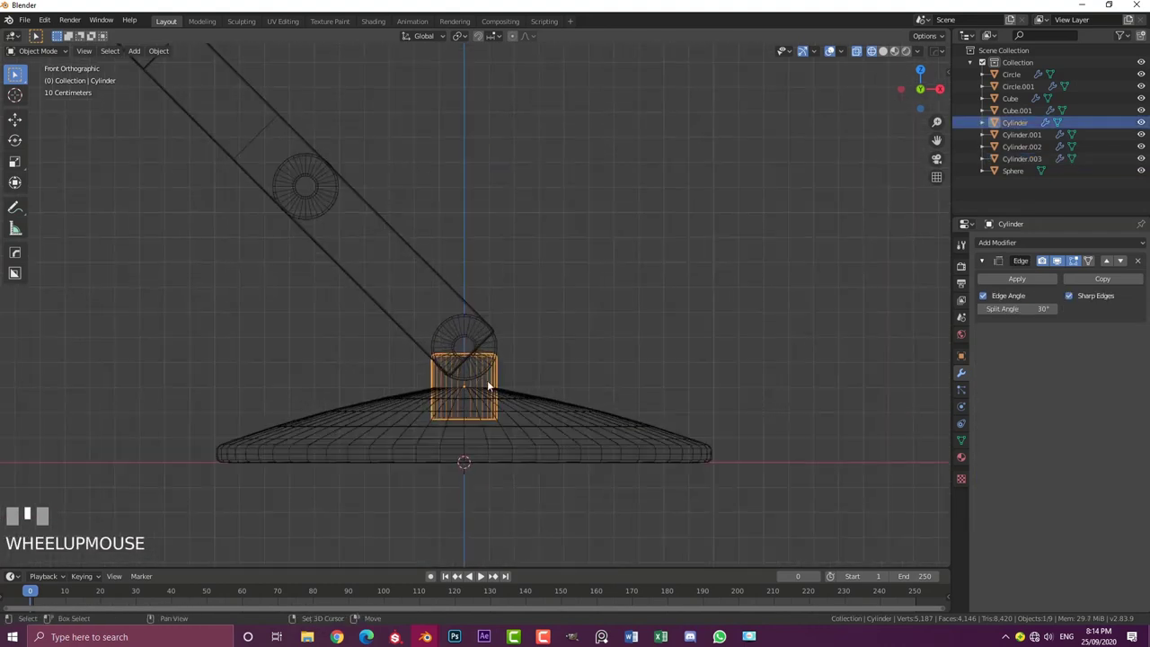
key(shift+d)
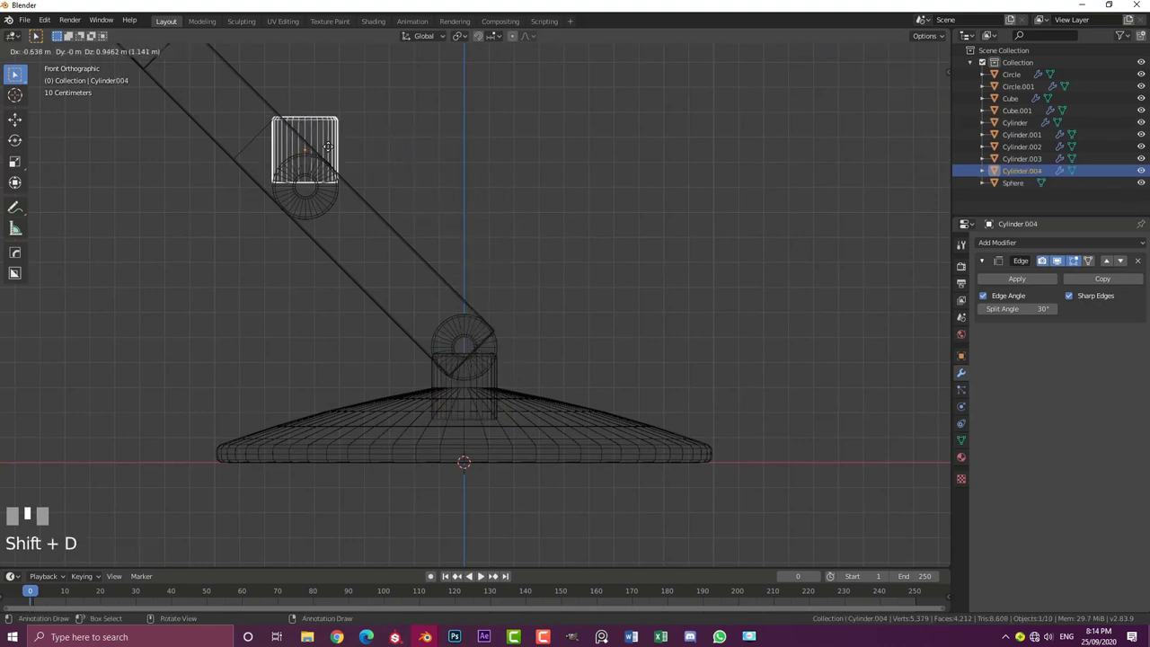
click(328, 178)
Centre the copied upright cylinder on the arm's pivot and scale it to about 0.95
shift+middle_drag(328, 178, 395, 256)
scroll(241, 186, up, 6)
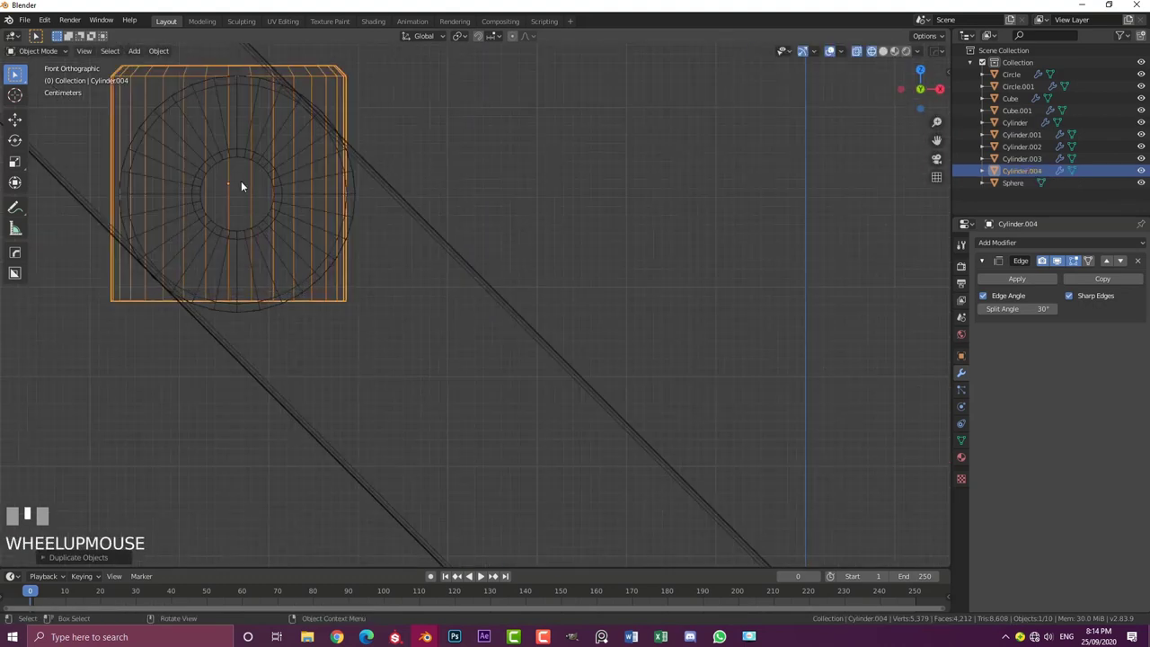
scroll(234, 185, up, 3)
key(g)
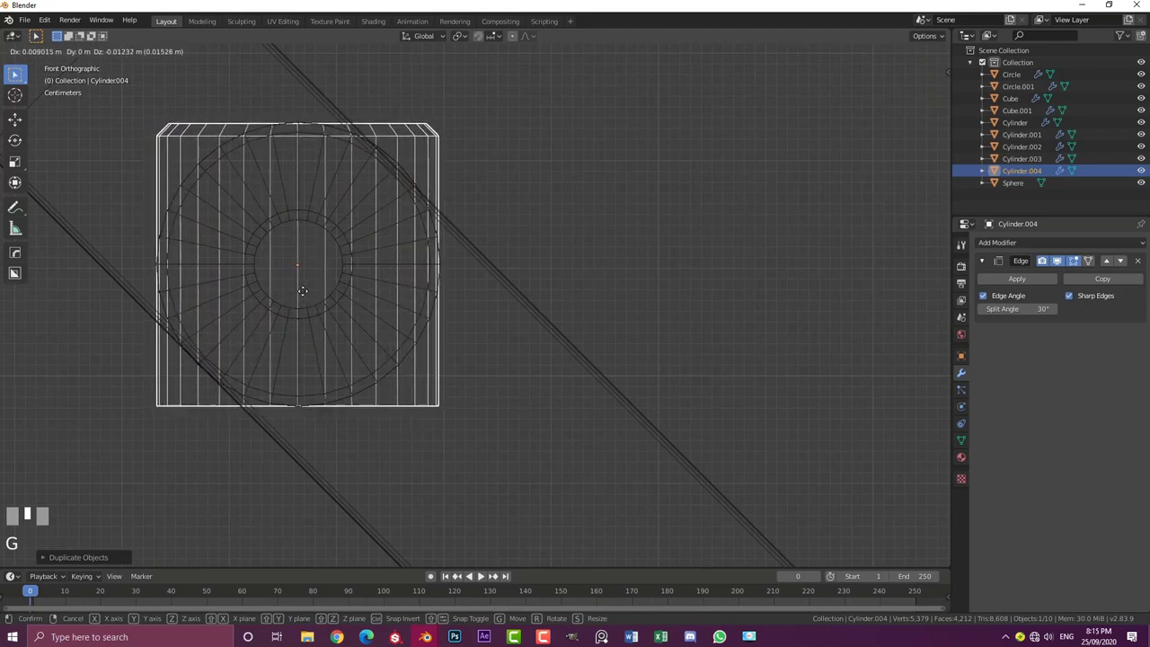
shift+click(393, 290)
scroll(504, 377, up, 2)
key(s)
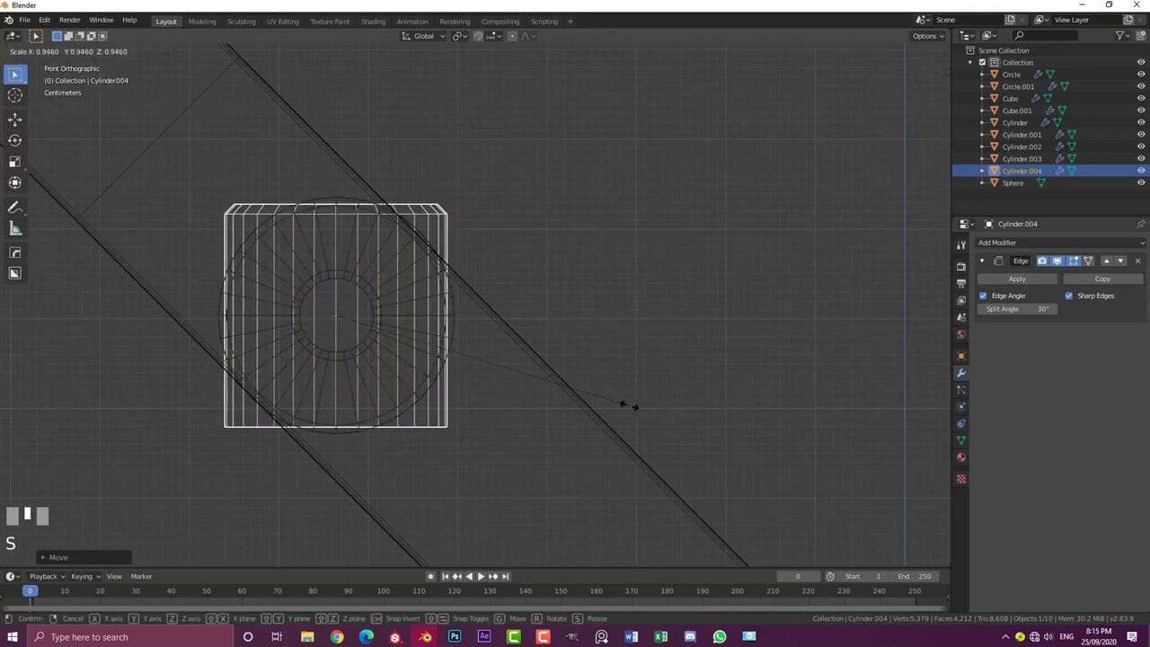
click(621, 406)
Raise the upright cylinder about 0.13 m along Z above the pivot and switch back to solid shading
key(g)
key(z)
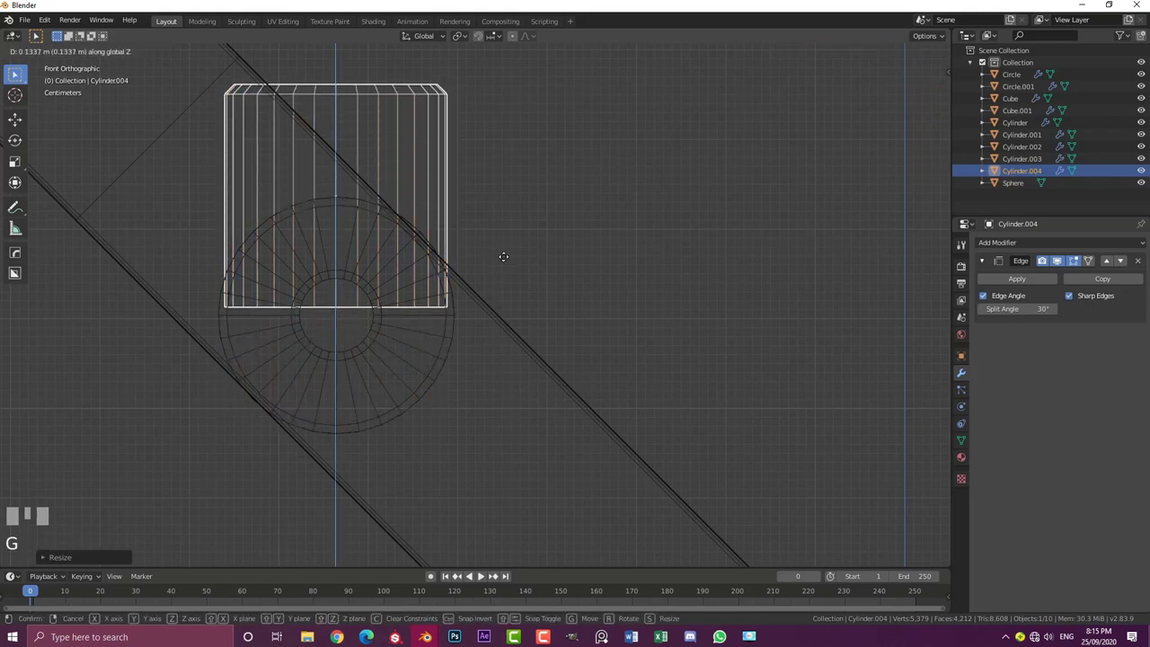
click(502, 257)
key(z)
mouse_move(503, 257)
middle_down()
mouse_move(479, 265)
mouse_move(488, 269)
mouse_move(466, 339)
middle_up()
click(565, 259)
Select the upright cylinder's top cap with its bevel and move it up along Z to lengthen the cylinder
key(Tab)
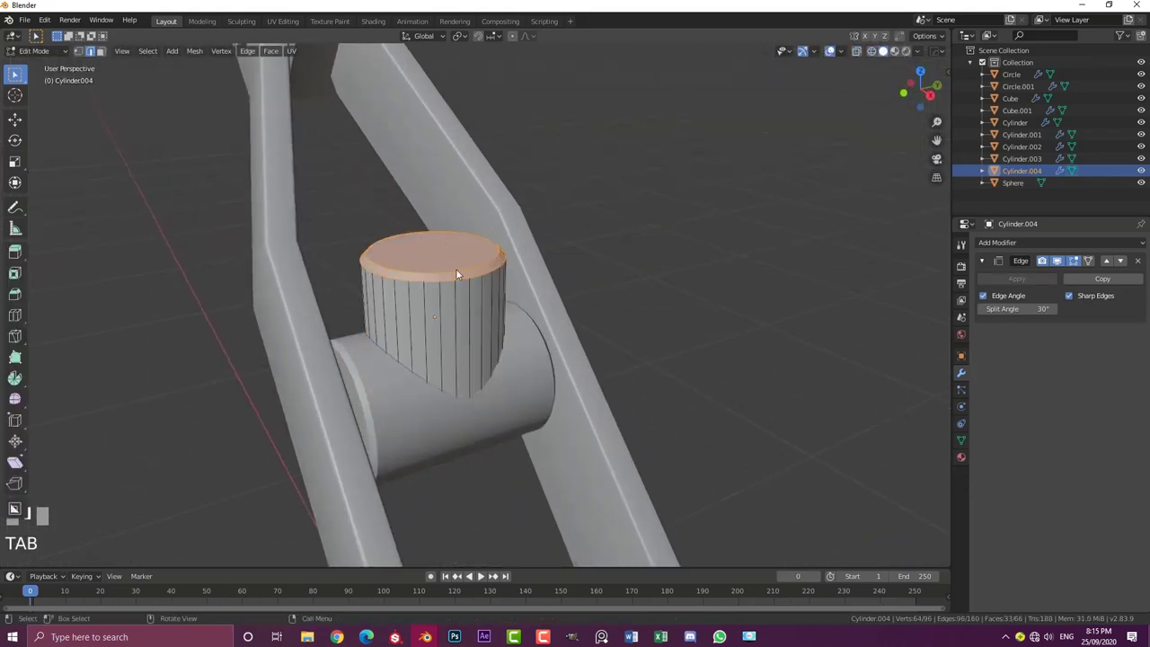
click(427, 267)
alt+shift+click(431, 273)
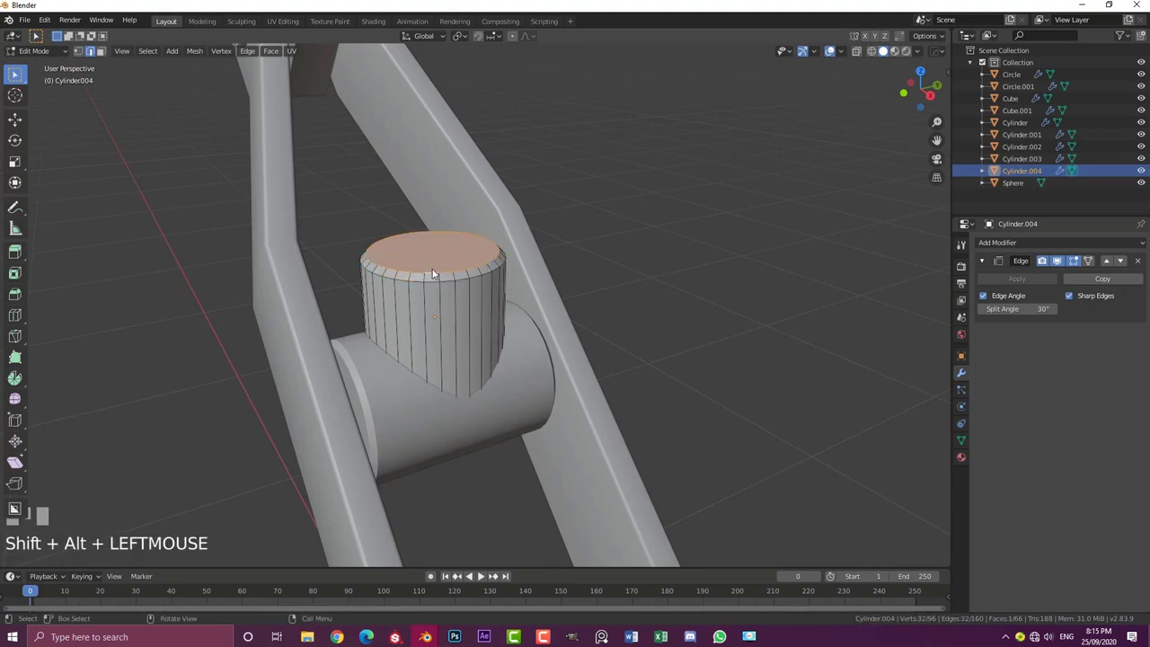
key(ctrl+KP_Add)
scroll(437, 273, down, 2)
key(g)
key(z)
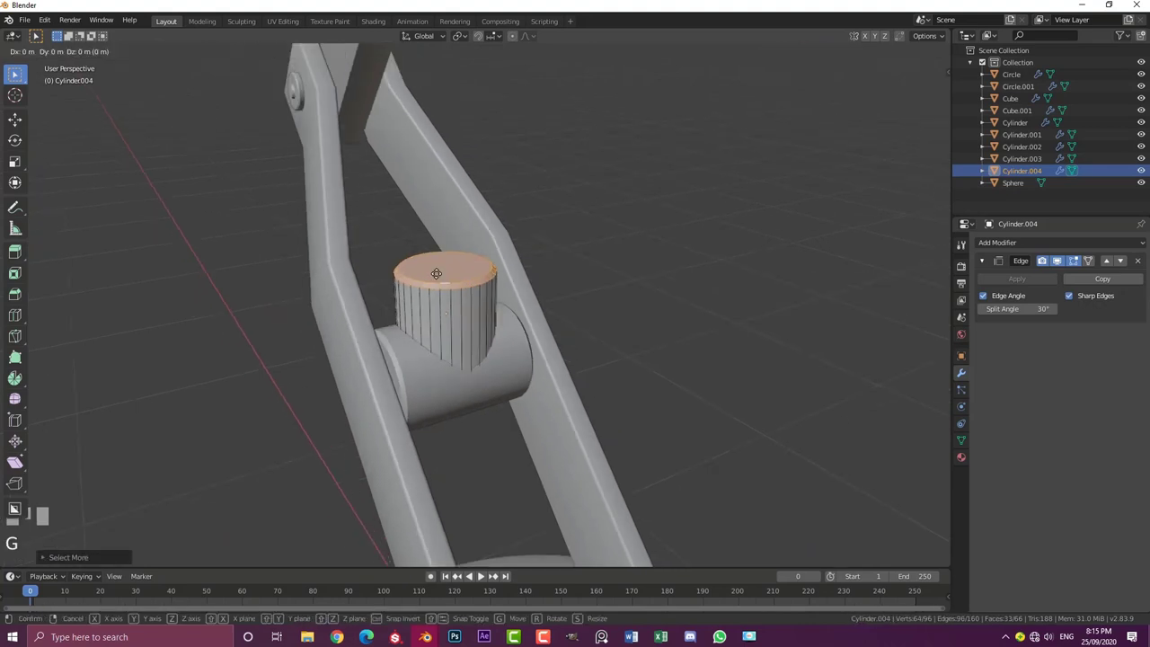
click(438, 63)
scroll(466, 232, down, 3)
middle_drag(466, 232, 543, 214)
key(KP_1)
scroll(543, 217, up, 1)
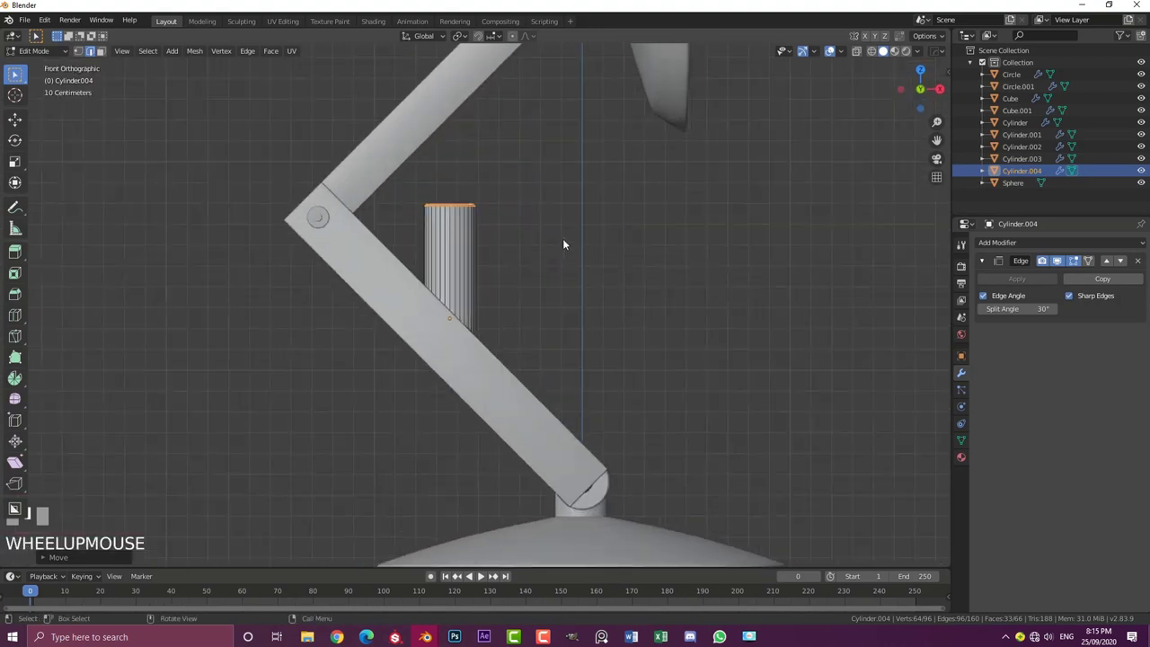
Scale the lengthened upright cylinder down in Object Mode so it is narrower than the pivot
key(Tab)
middle_drag(537, 271, 709, 385)
scroll(709, 385, up, 1)
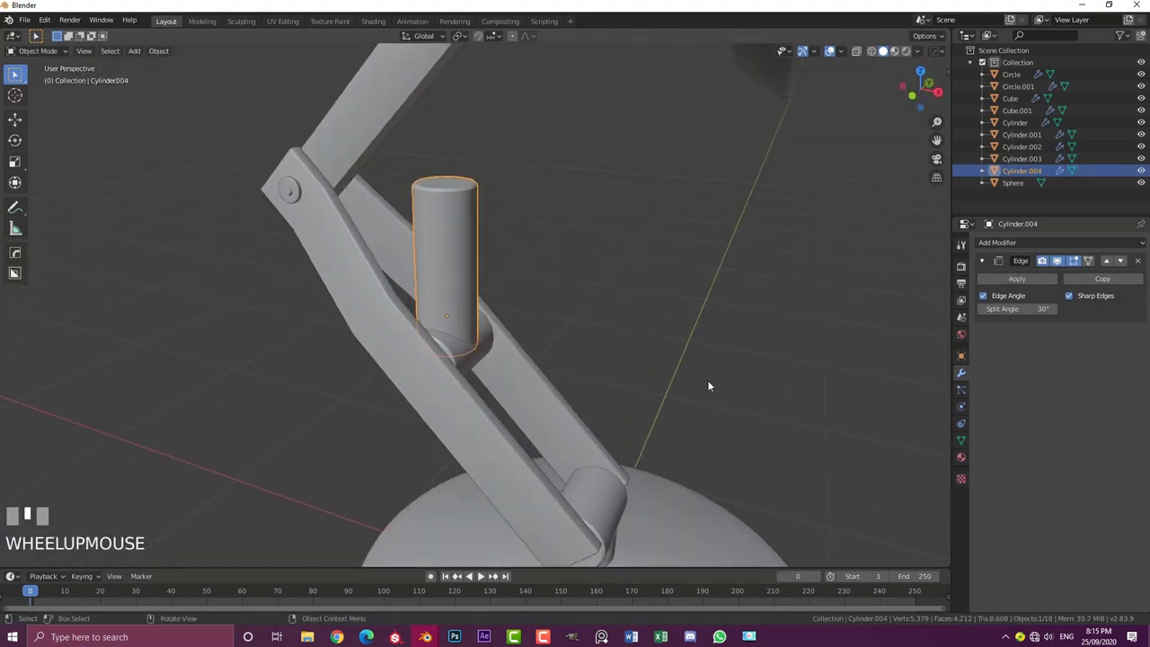
key(s)
click(652, 372)
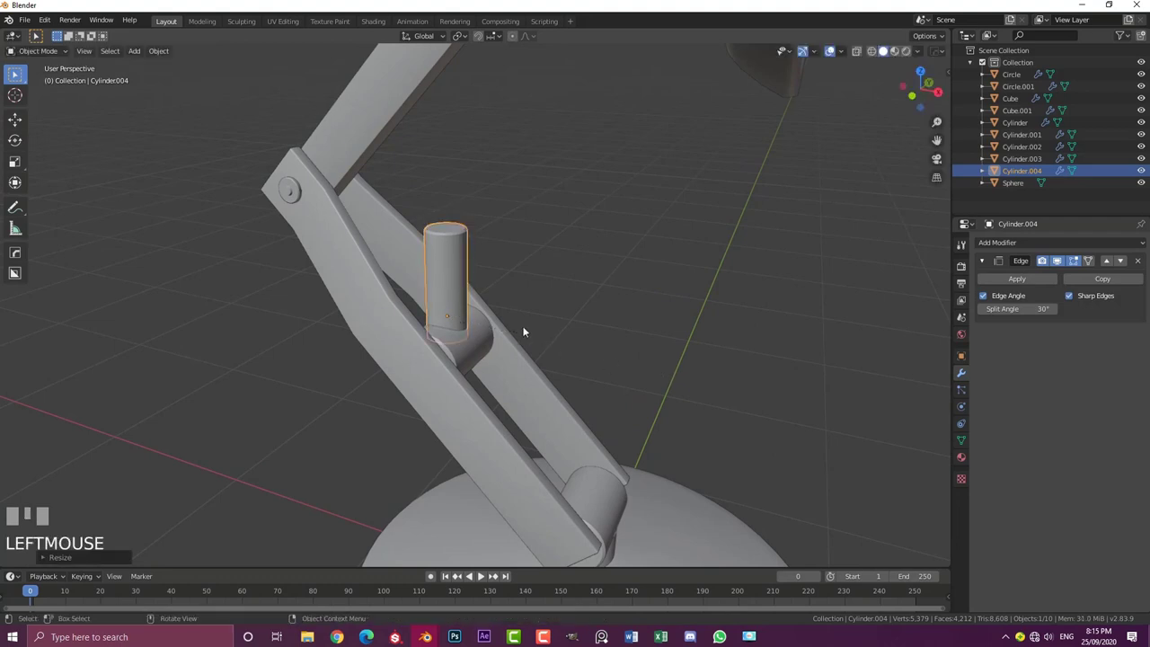
Move the narrowed cylinder's top cap further up along Z in Edit Mode
middle_drag(526, 329, 553, 340)
key(Tab)
scroll(463, 238, up, 1)
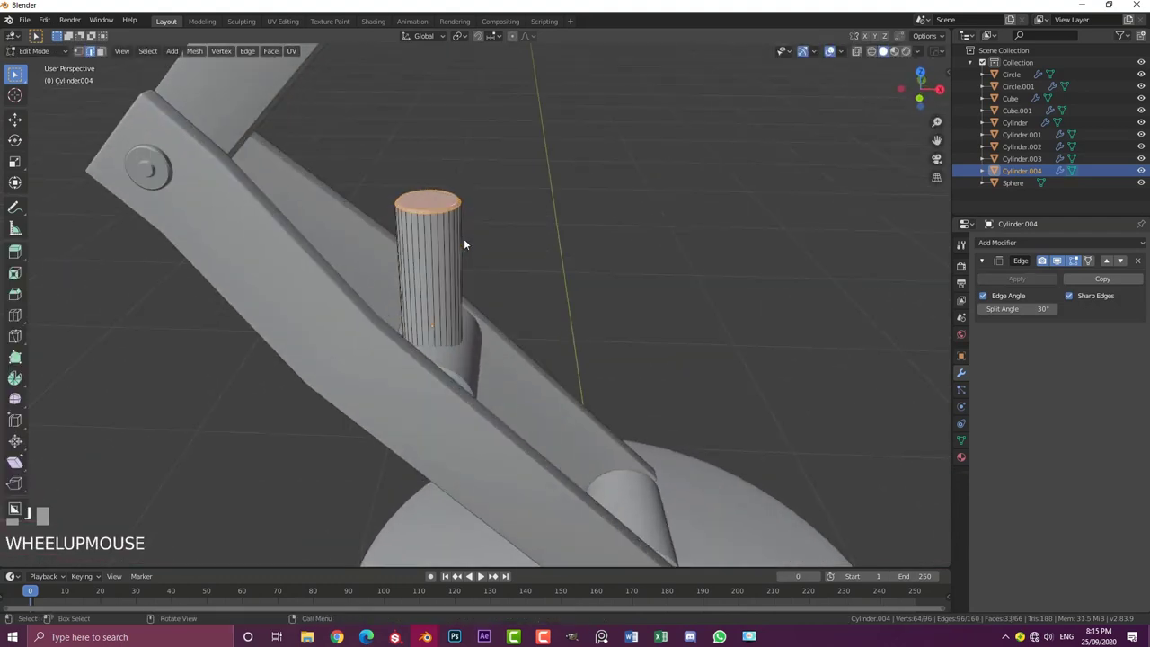
key(g)
key(z)
click(492, 198)
scroll(471, 235, down, 3)
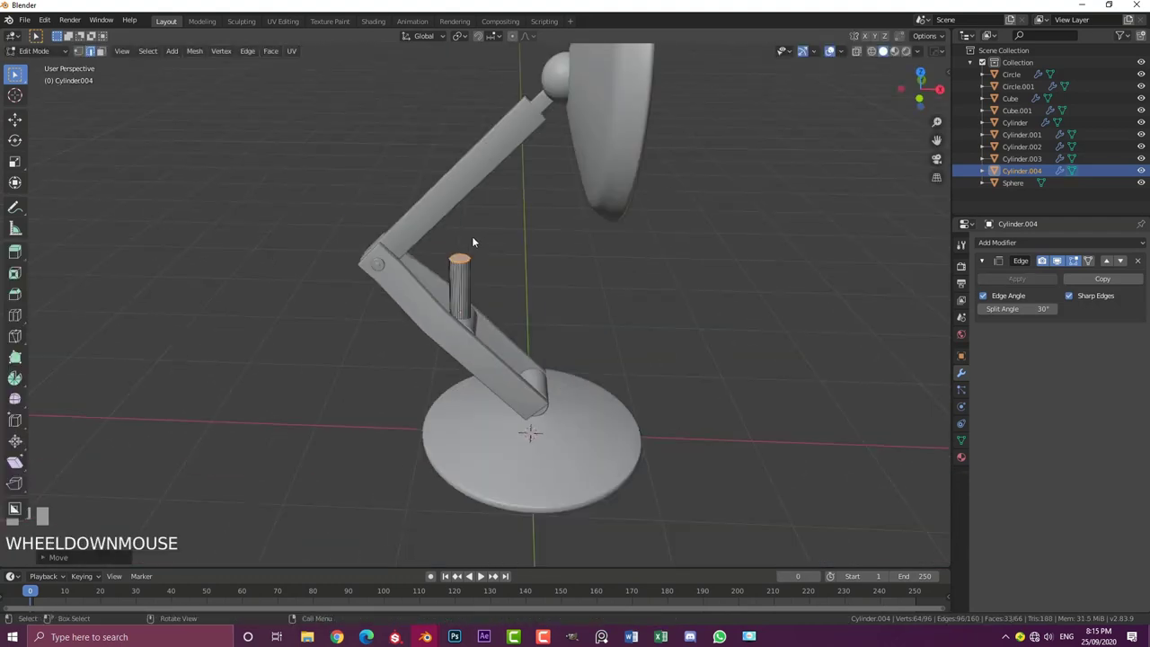
Lower the upright cylinder's top cap very slightly along Z in front view
key(KP_1)
scroll(442, 231, up, 3)
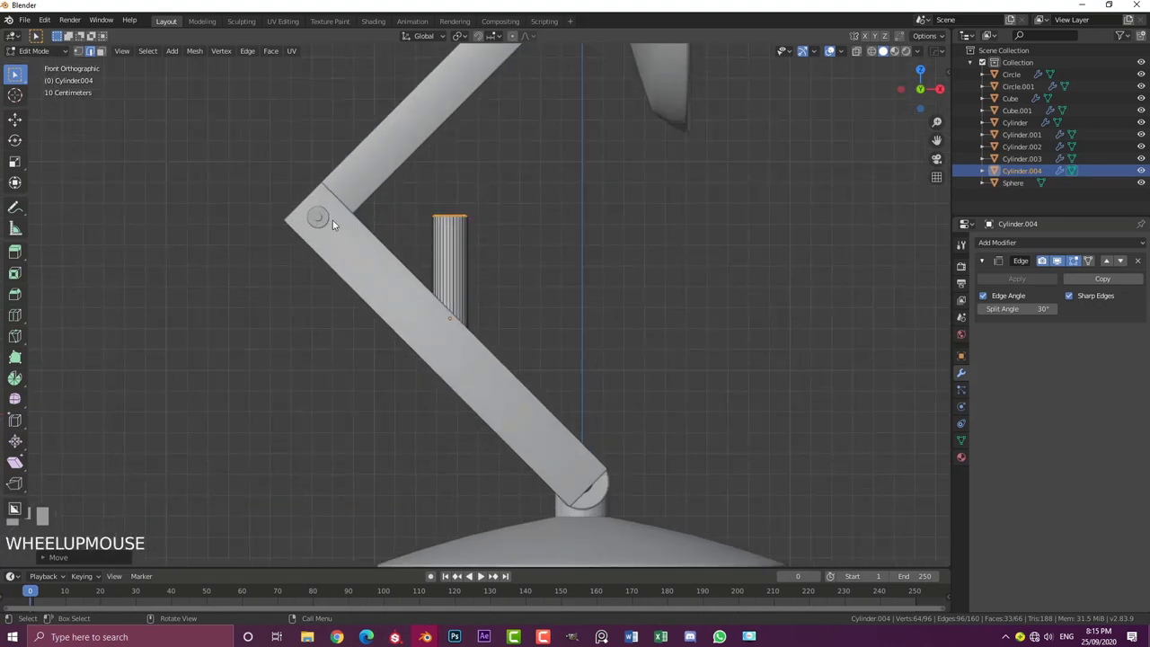
key(g)
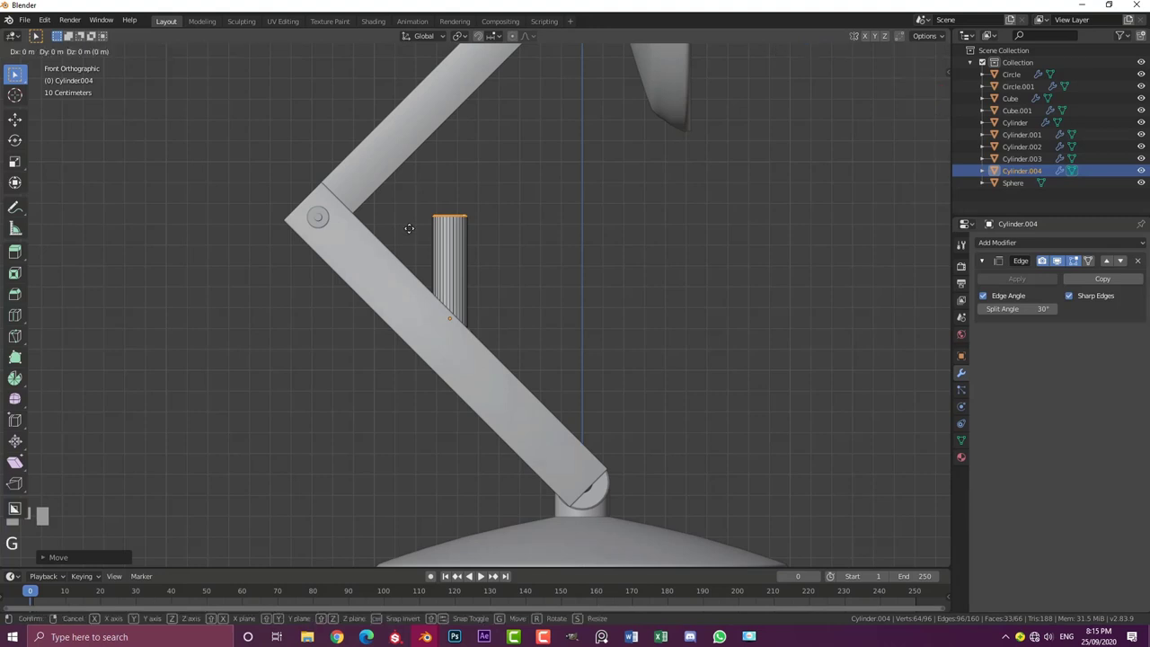
key(z)
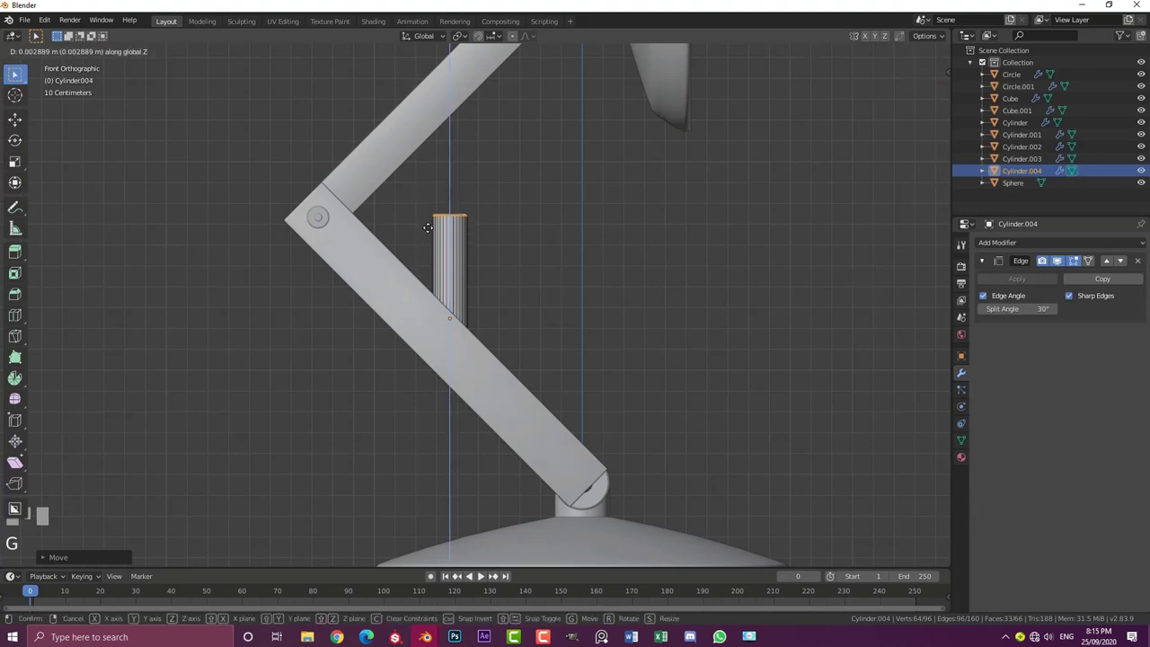
click(427, 230)
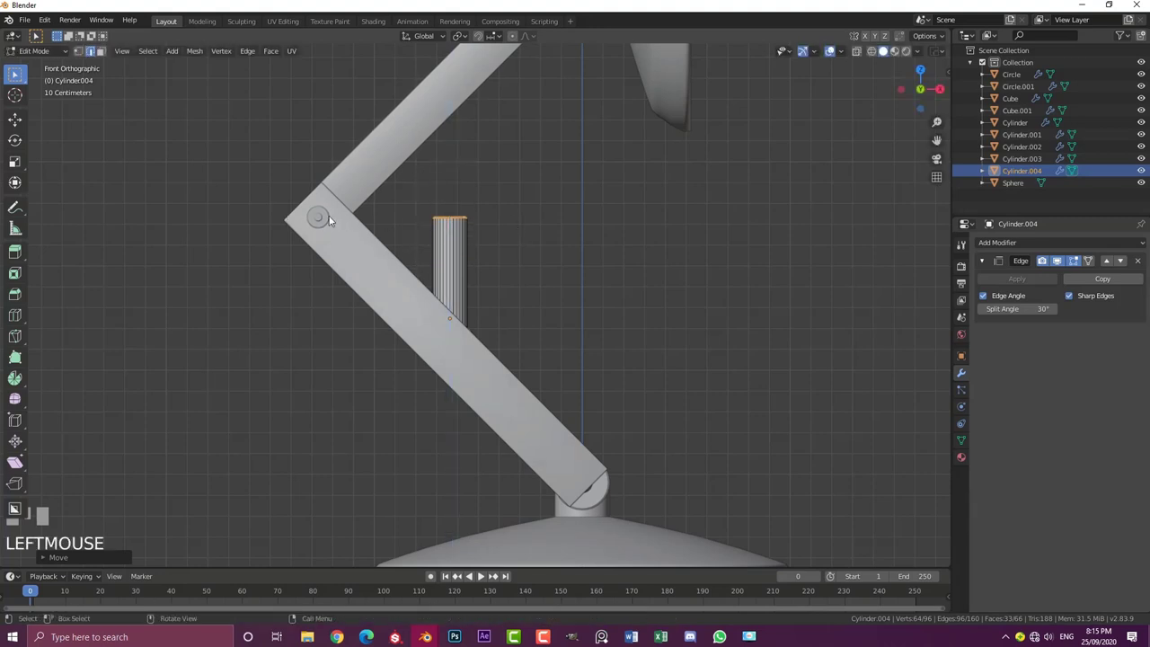
Inset the upright cylinder's top face and extrude the inner face down into the cylinder to form a hollow sleeve
scroll(489, 215, down, 3)
scroll(486, 295, up, 2)
middle_drag(486, 295, 500, 327)
scroll(439, 340, up, 3)
key(a)
key(a)
click(101, 50)
click(432, 334)
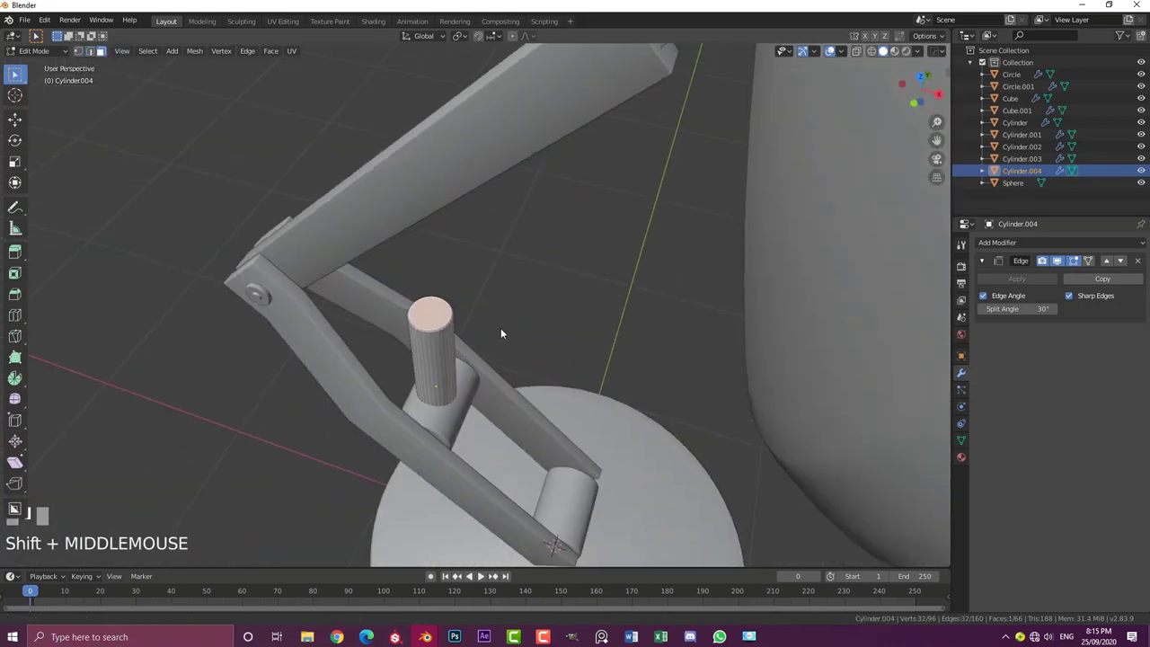
scroll(538, 337, up, 2)
key(i)
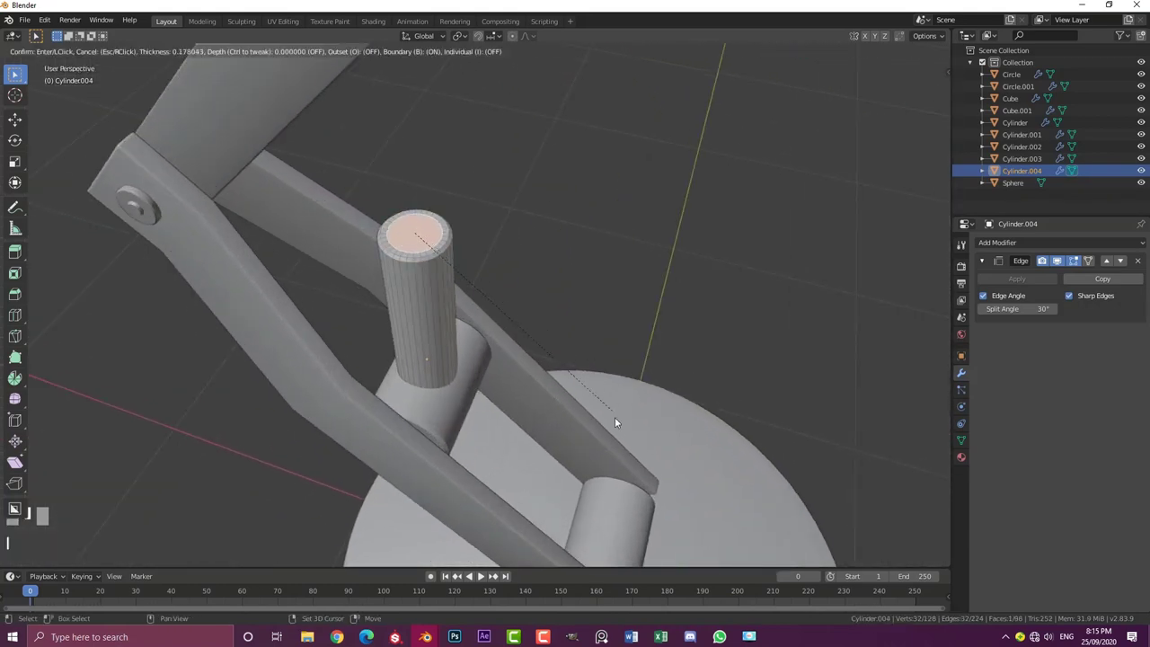
shift+click(616, 422)
key(e)
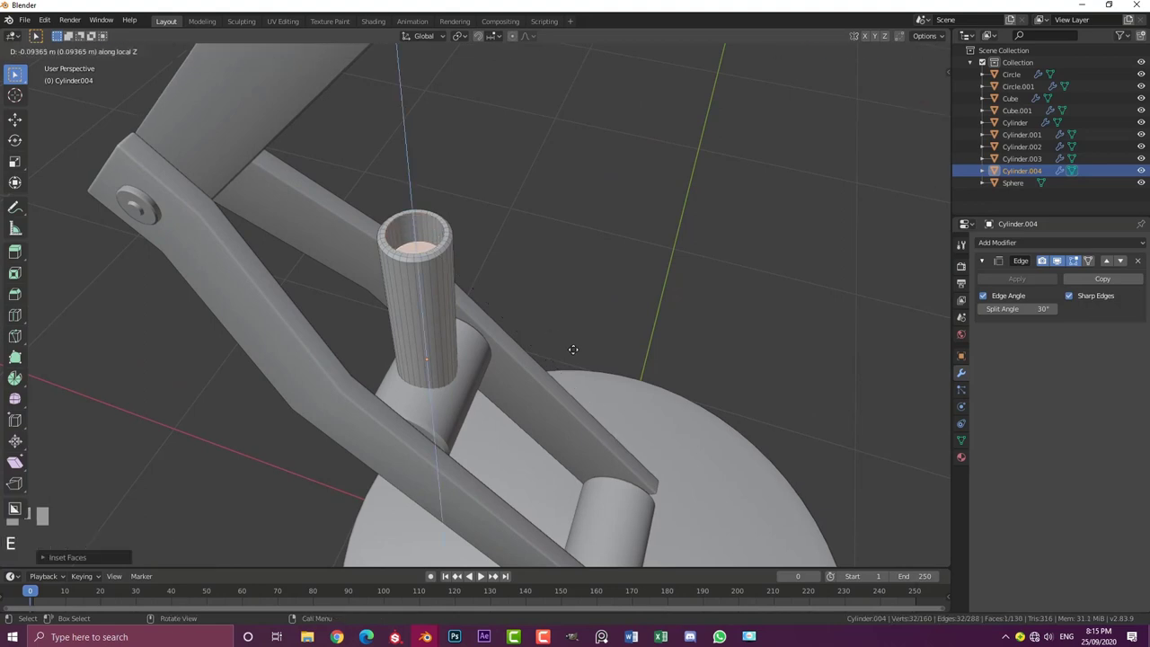
click(505, 322)
Duplicate the sleeve's recessed inner face in place, separate the copy into its own object and return to Object Mode
middle_drag(505, 322, 516, 318)
scroll(465, 330, up, 3)
key(shift+d)
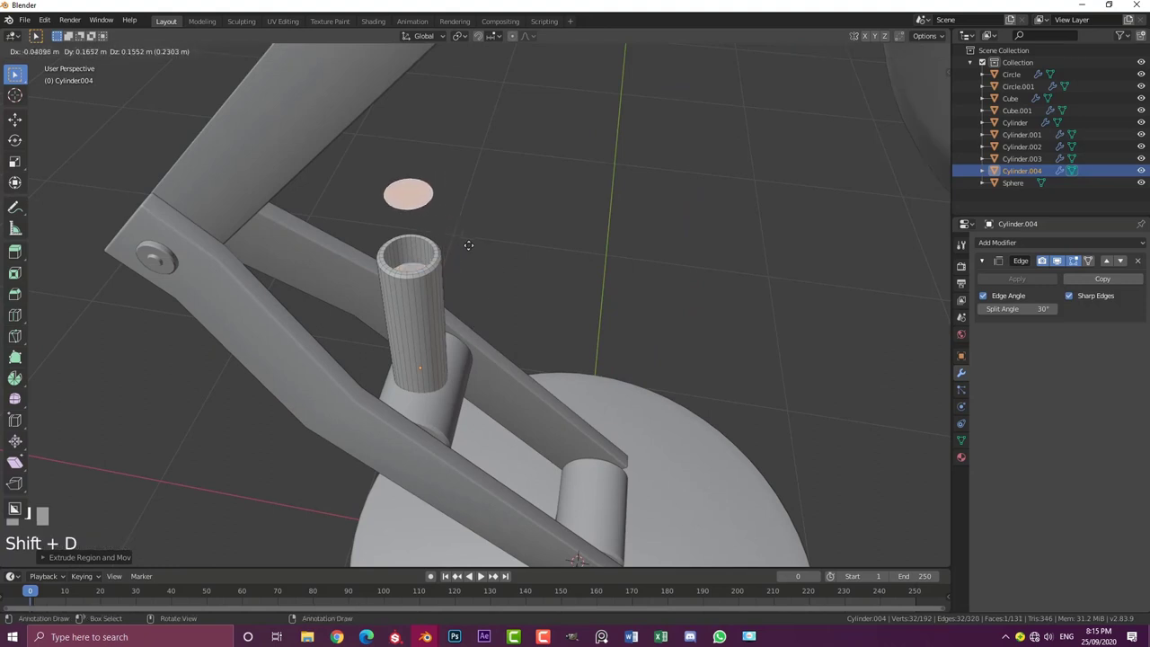
right_click(474, 235)
key(p)
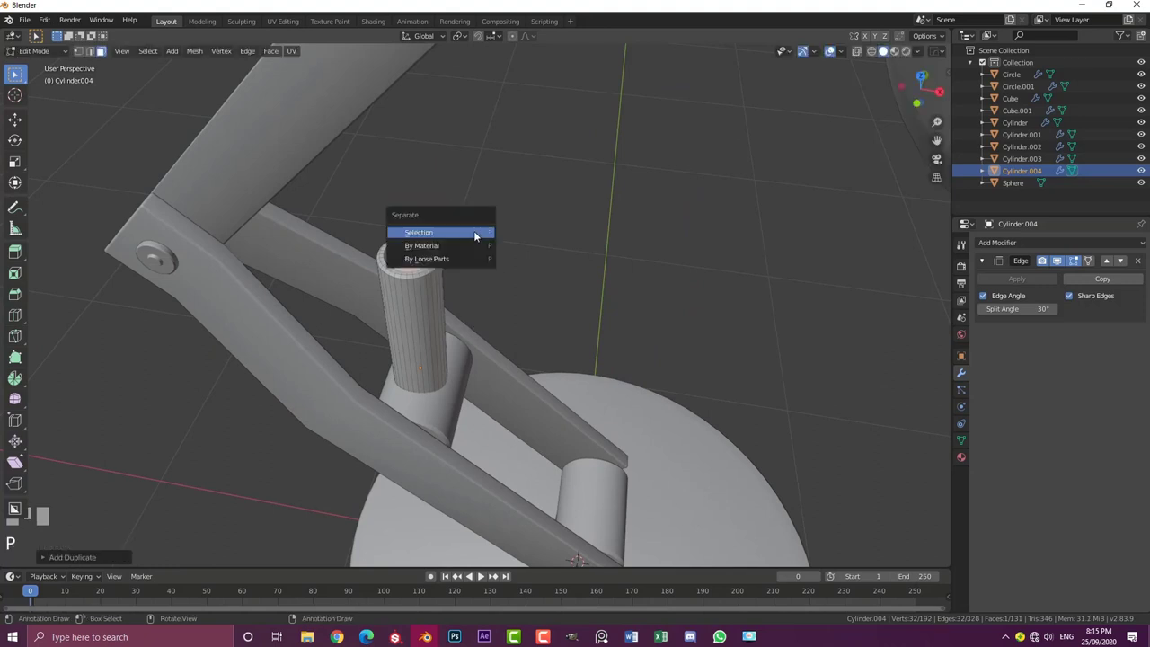
click(442, 234)
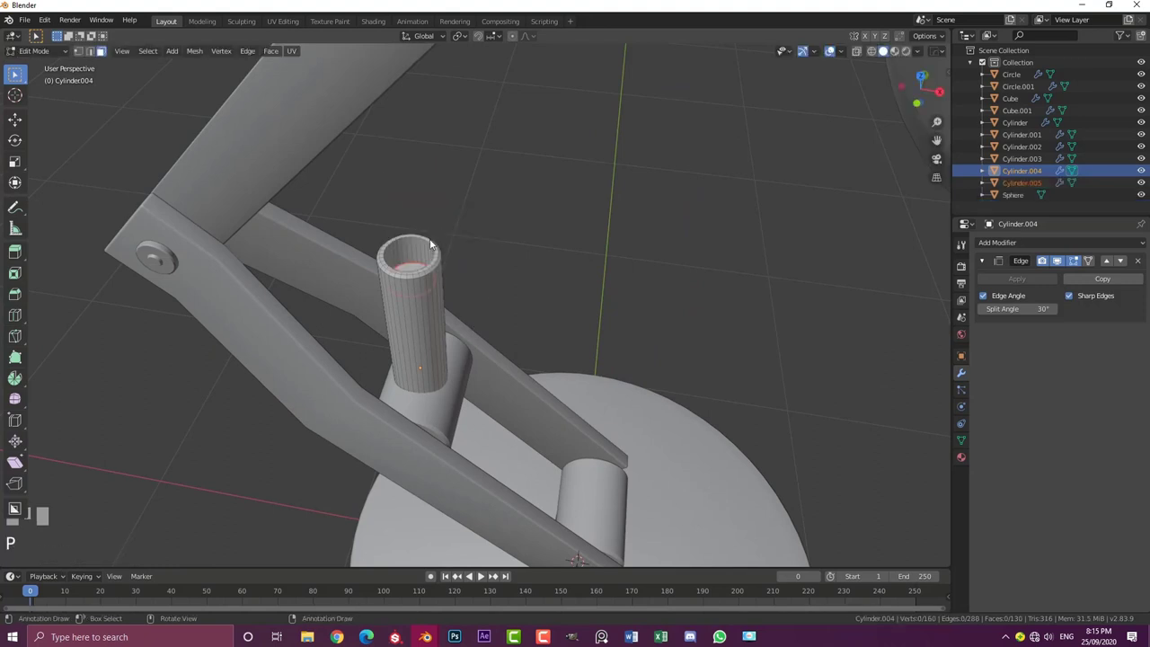
key(Tab)
Select the separated disc in wireframe shading and extrude its face upward in Edit Mode to form an inner rod above the sleeve
key(z)
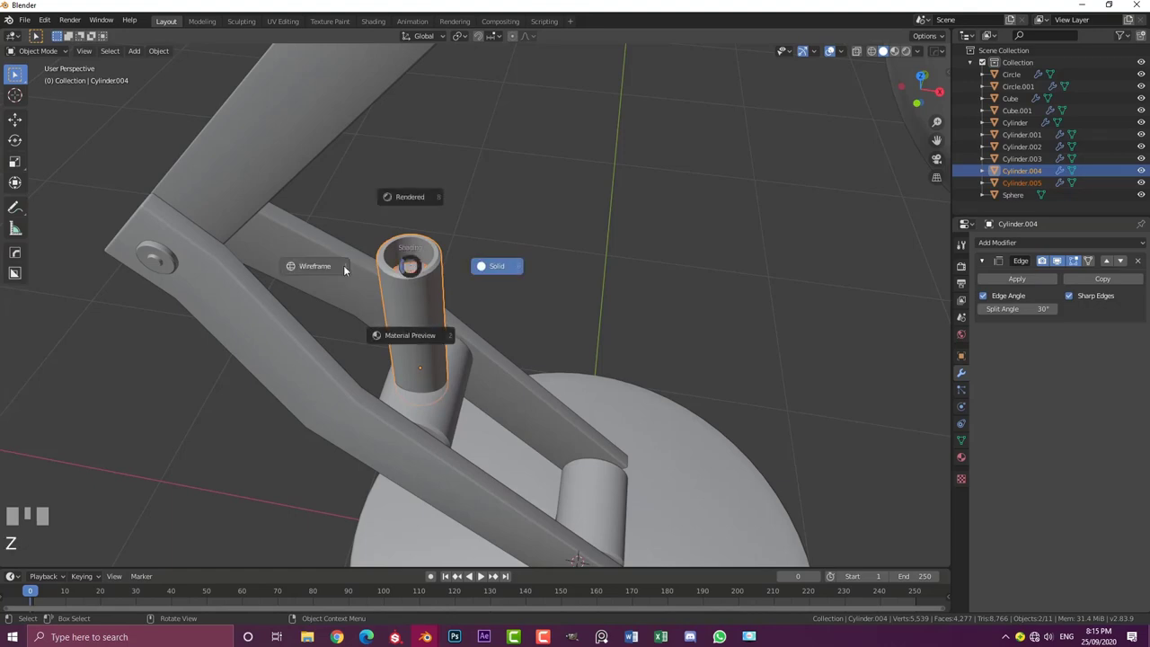
click(343, 265)
click(412, 264)
key(g)
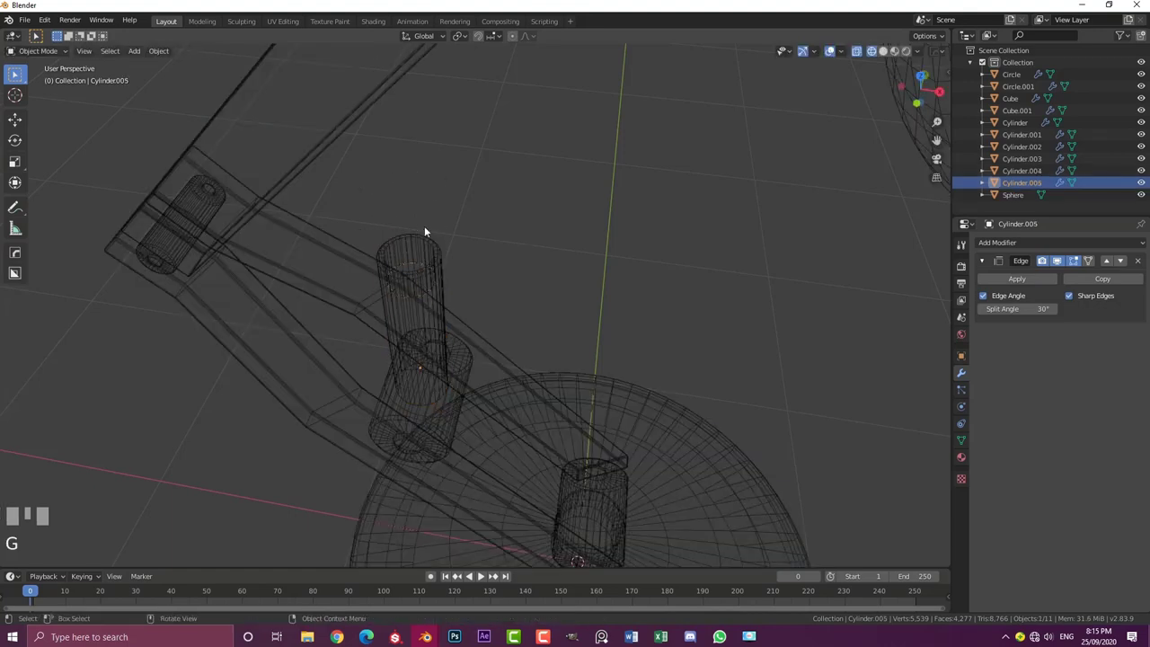
right_click(457, 279)
key(Tab)
middle_drag(440, 278, 421, 304)
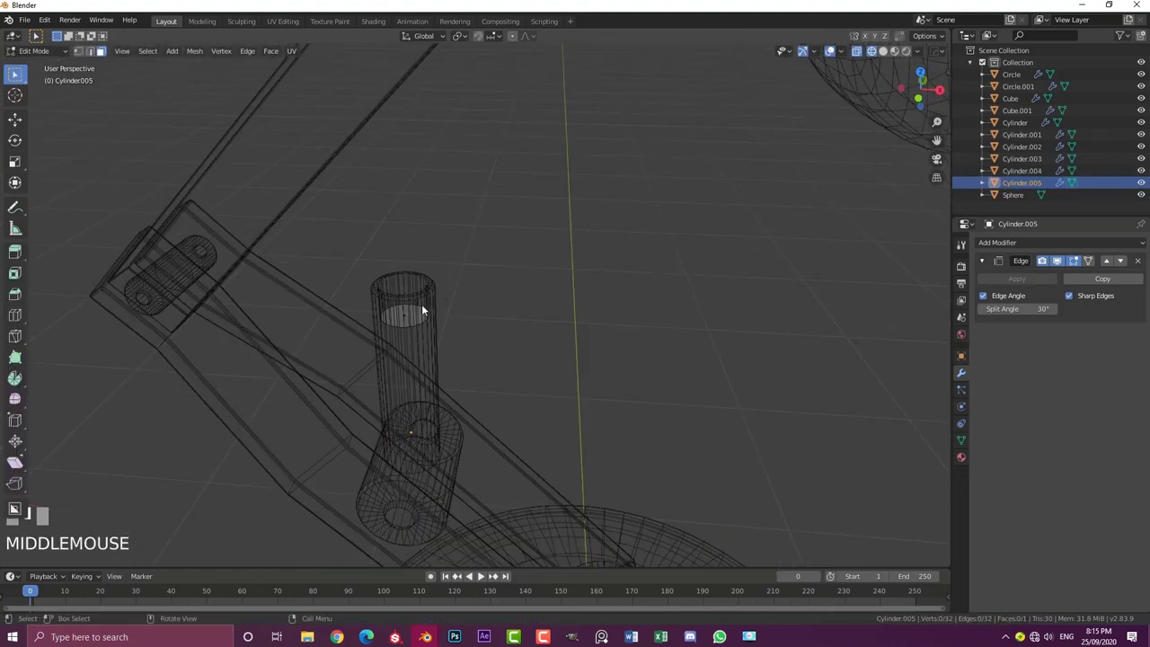
click(421, 304)
scroll(423, 329, down, 2)
key(e)
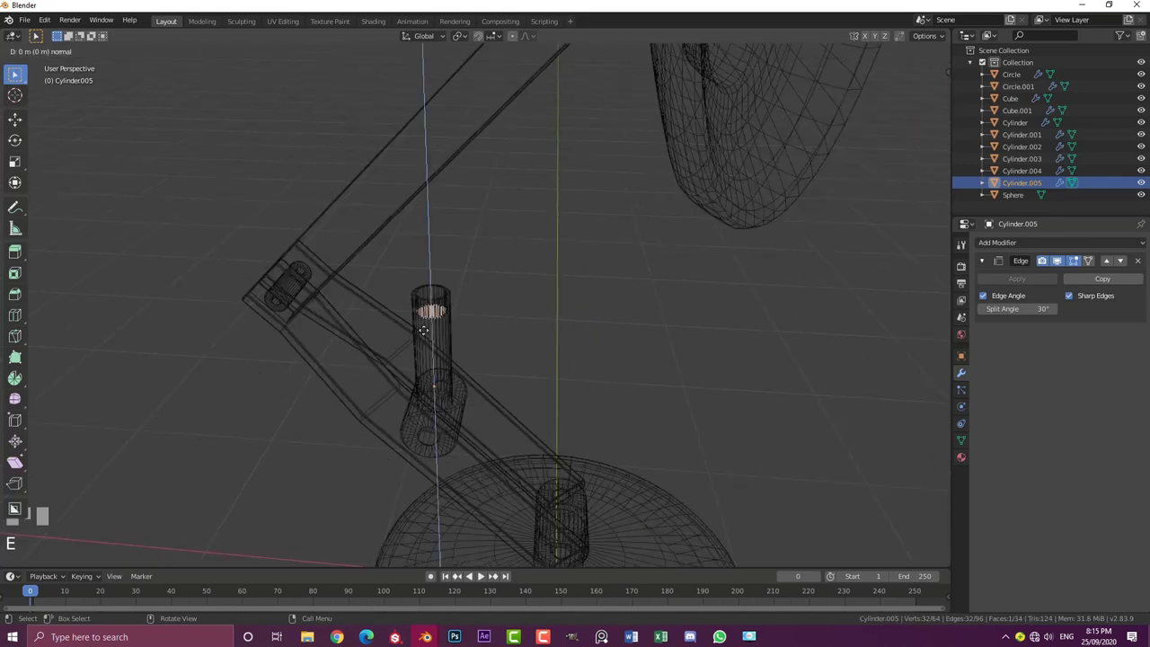
click(415, 210)
Switch back to solid shading and adjust the inner rod's height by moving its top face along Z
key(shift+z)
mouse_move(415, 210)
middle_down()
mouse_move(525, 232)
mouse_move(468, 218)
mouse_move(491, 211)
mouse_move(459, 220)
middle_up()
scroll(493, 215, up, 2)
scroll(460, 213, up, 2)
key(g)
key(z)
click(494, 226)
Add a loop cut around the inner rod and slide it up close to the rod's top edge
scroll(459, 220, up, 4)
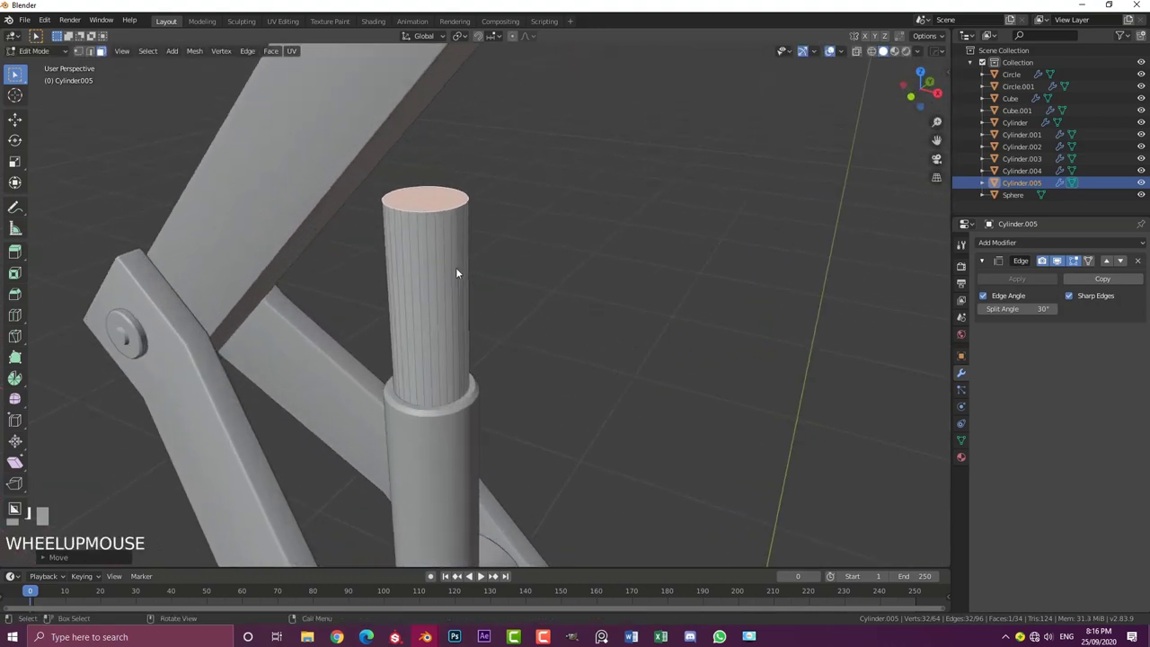
key(ctrl+r)
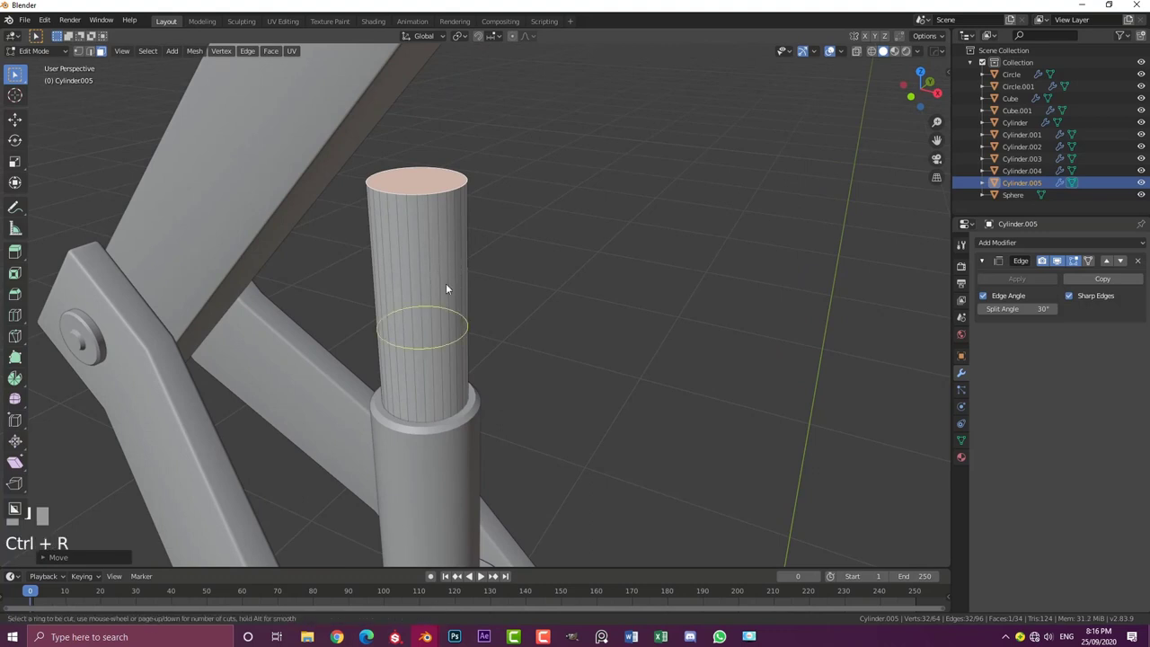
click(447, 283)
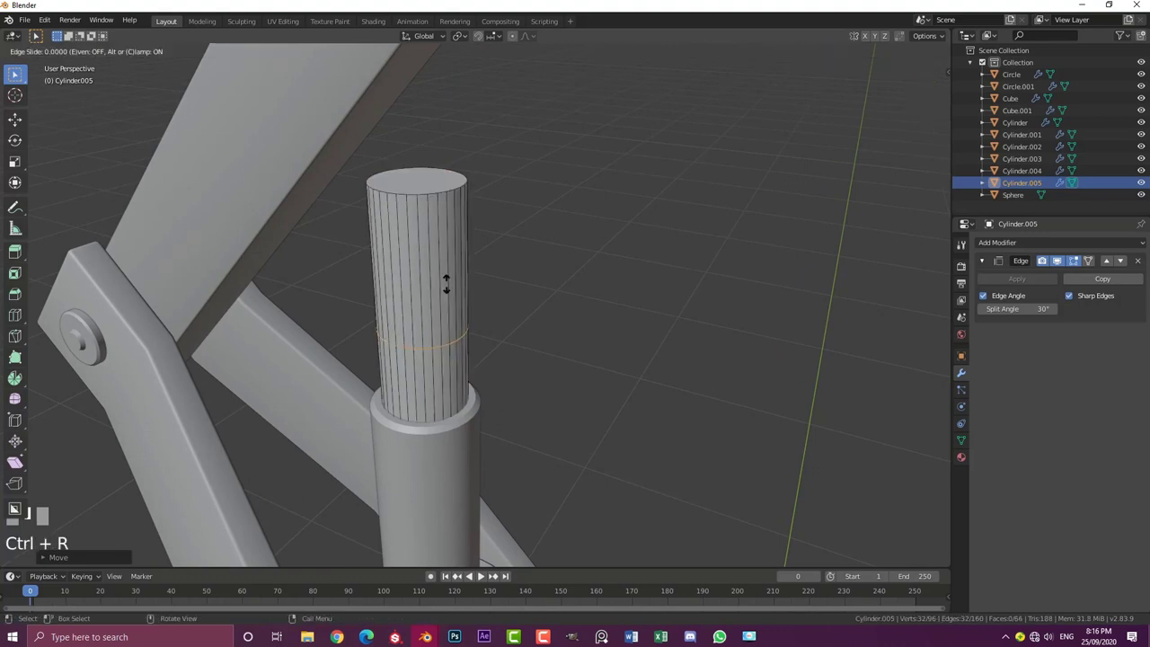
click(446, 194)
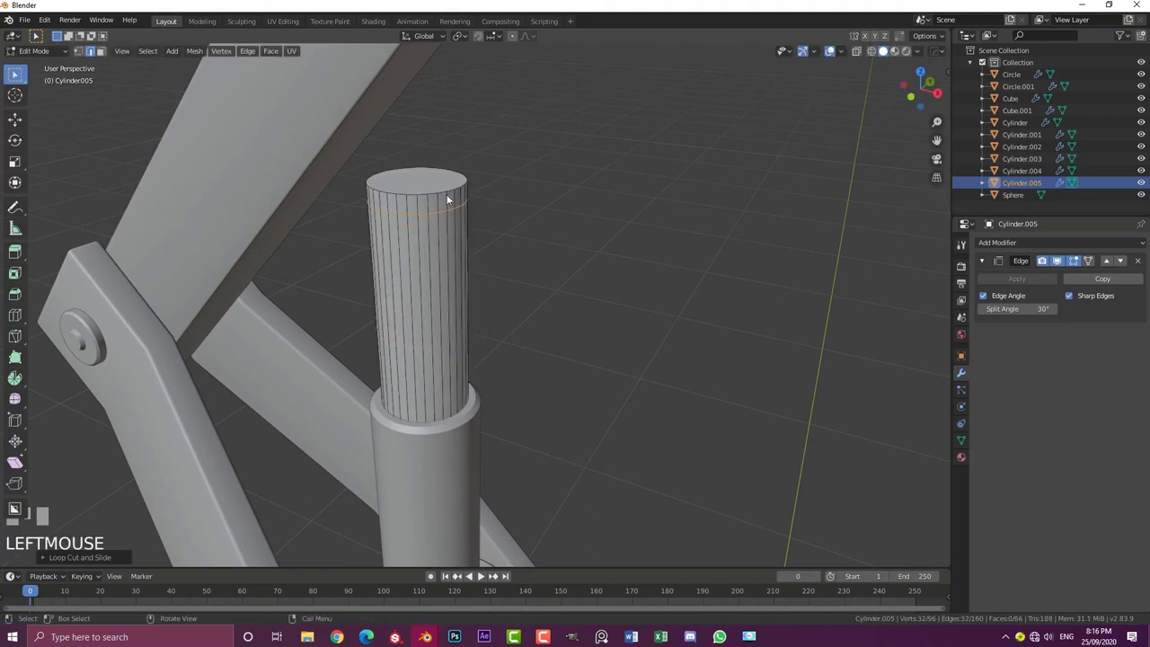
Box-select the front faces of the rod's narrow top band and extrude them outward about 0.06 m
key(KP_1)
click(100, 51)
shift+middle_drag(242, 190, 308, 216)
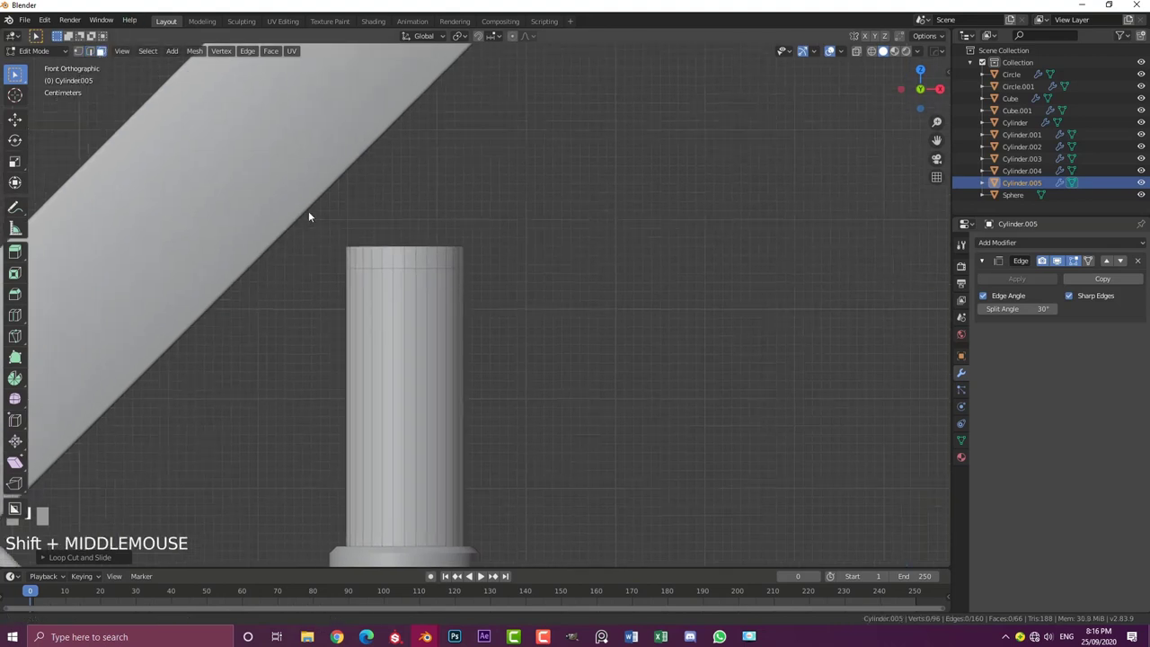
scroll(337, 262, up, 4)
key(b)
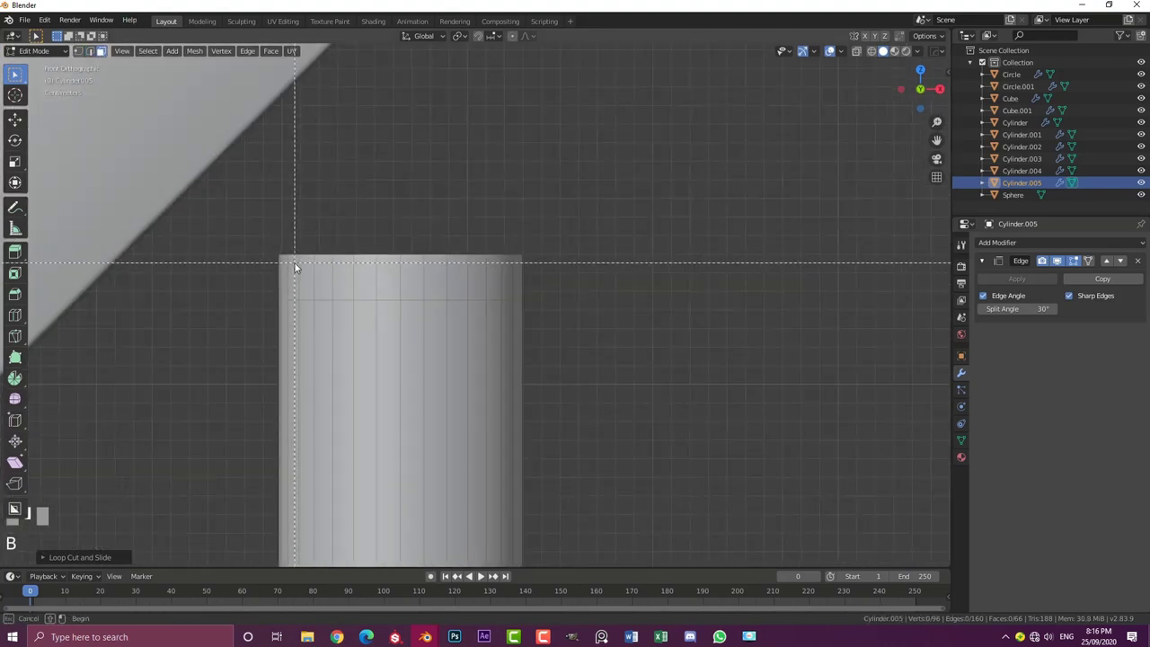
drag(293, 263, 508, 292)
scroll(521, 311, down, 2)
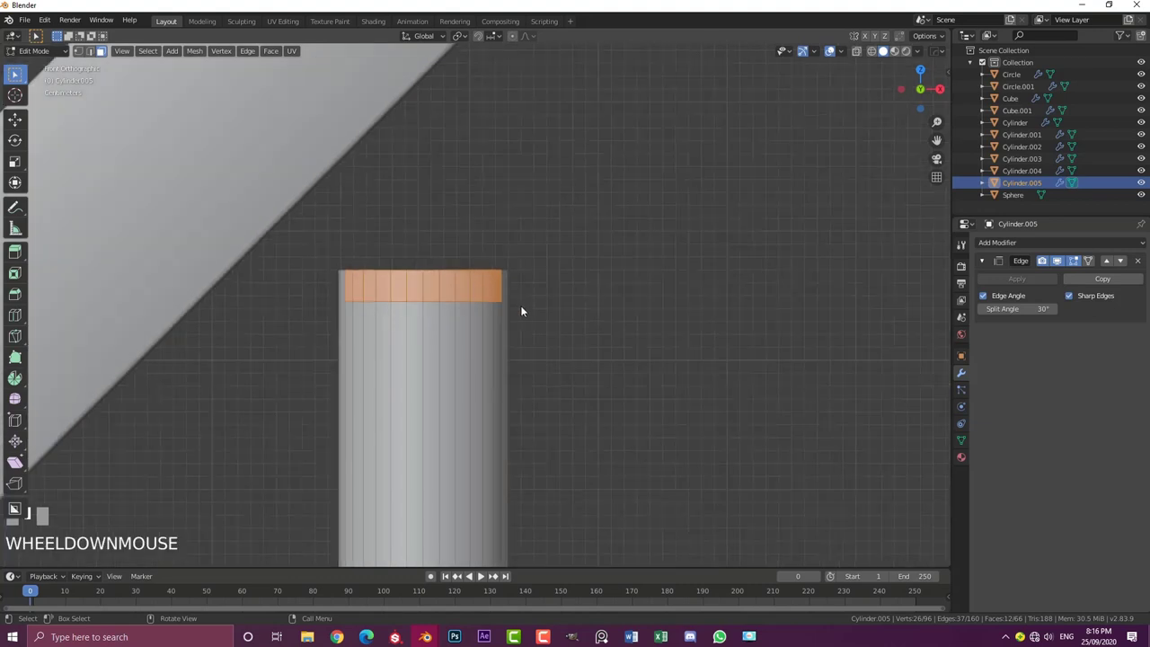
middle_drag(559, 284, 457, 302)
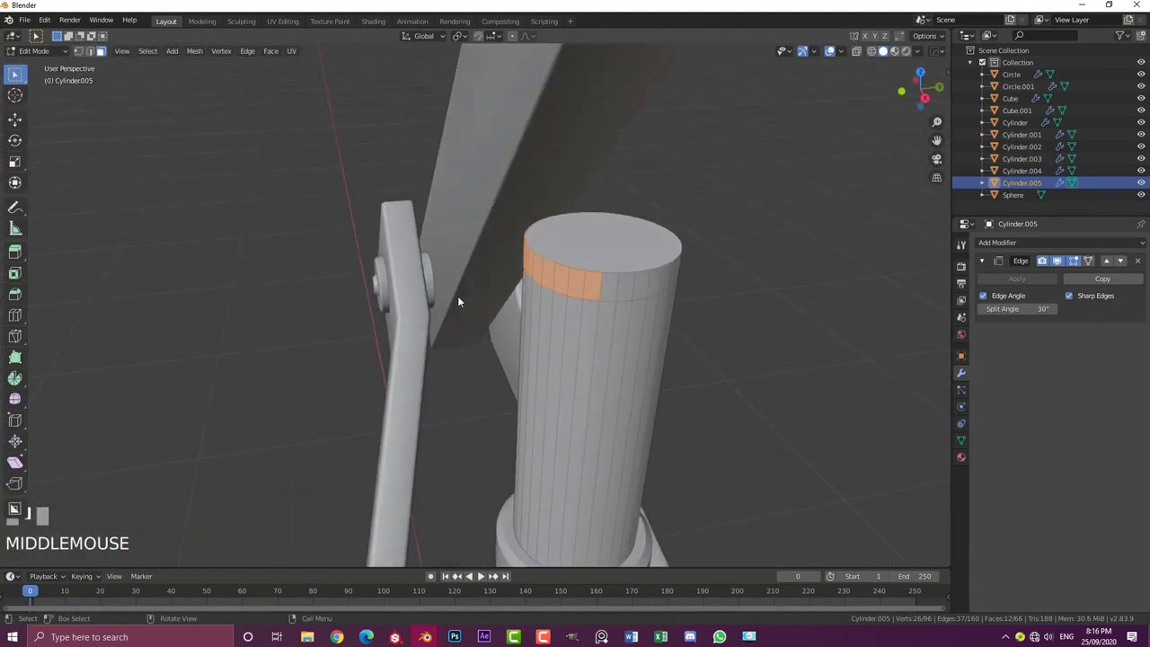
key(KP_3)
scroll(598, 290, down, 2)
scroll(548, 298, up, 3)
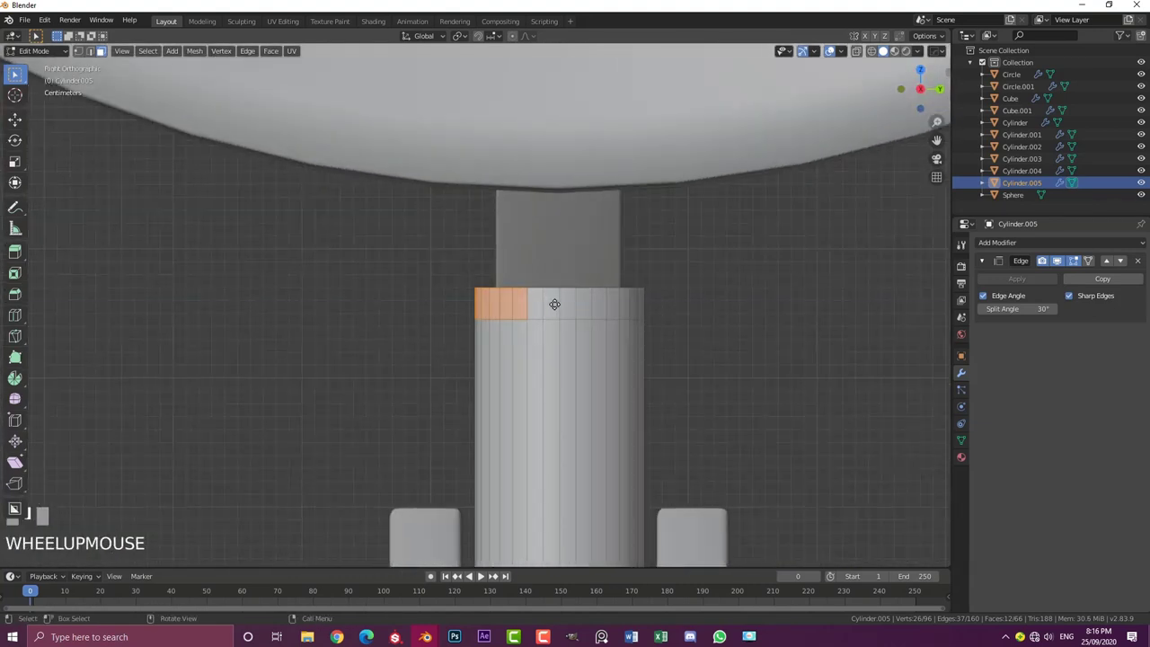
key(e)
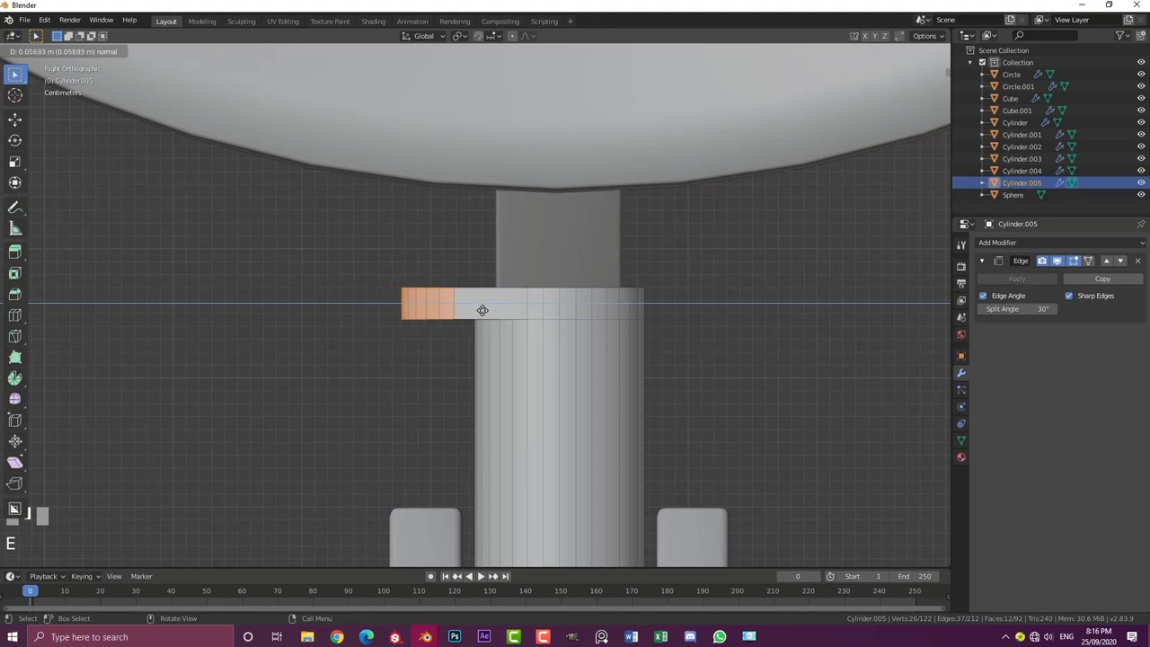
click(482, 311)
Flatten the extruded faces by scaling them to 0 along Y, and extrude the flat end outward again
key(s)
key(y)
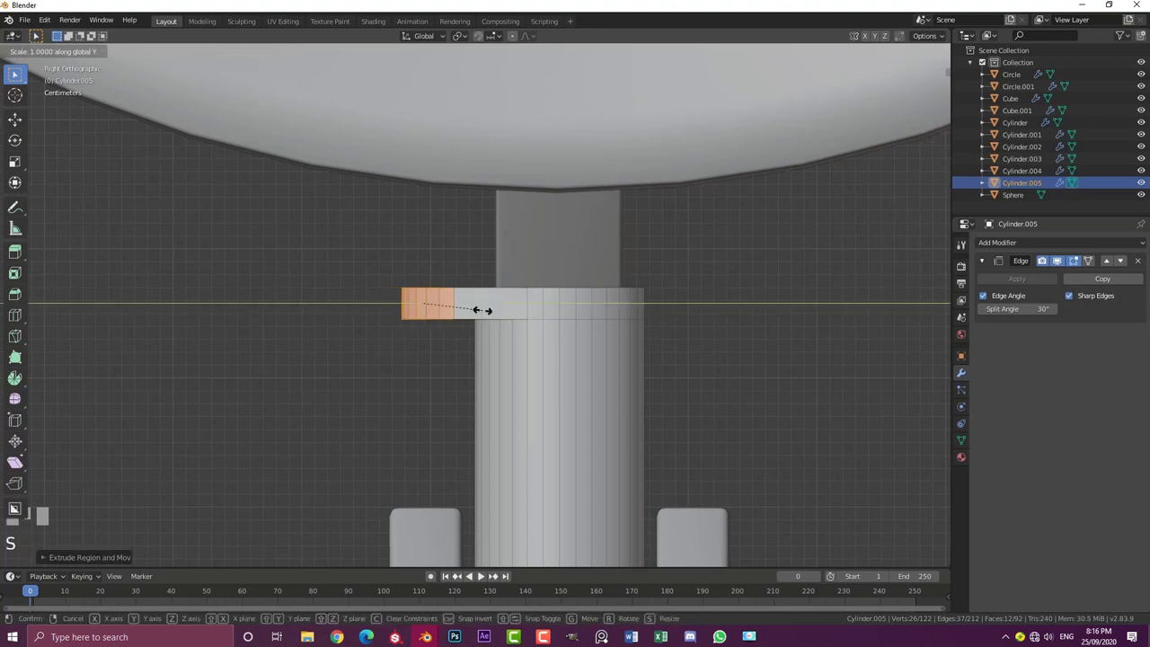
key(0)
key(Return)
scroll(479, 316, up, 1)
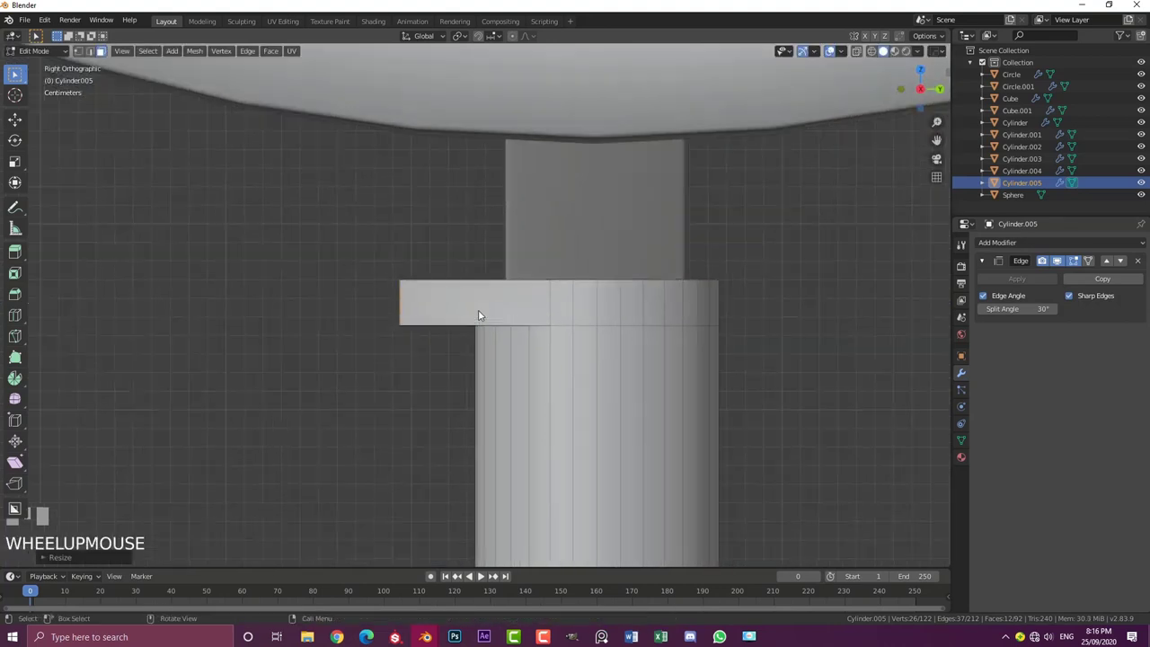
key(e)
click(453, 345)
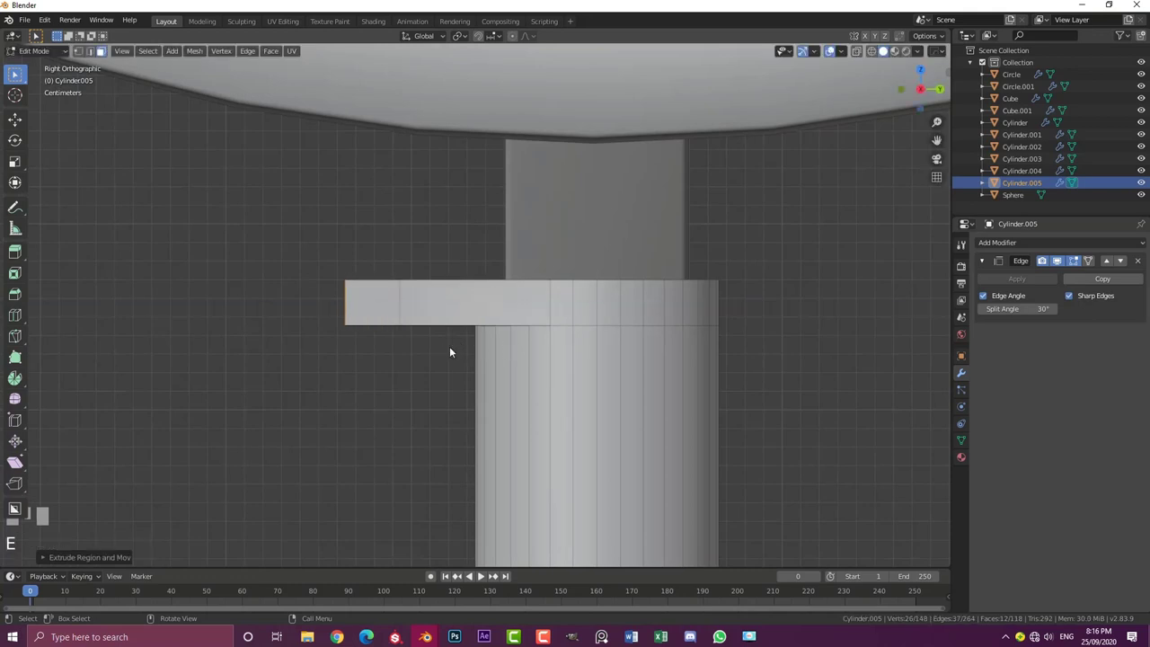
Select the strip of top faces along the ledge's outer section and extrude it upward into a flat plate beside the upper arm
middle_drag(449, 346, 341, 290)
key(alt+a)
click(426, 317)
scroll(341, 290, up, 2)
ctrl+shift+click(309, 276)
scroll(387, 320, down, 2)
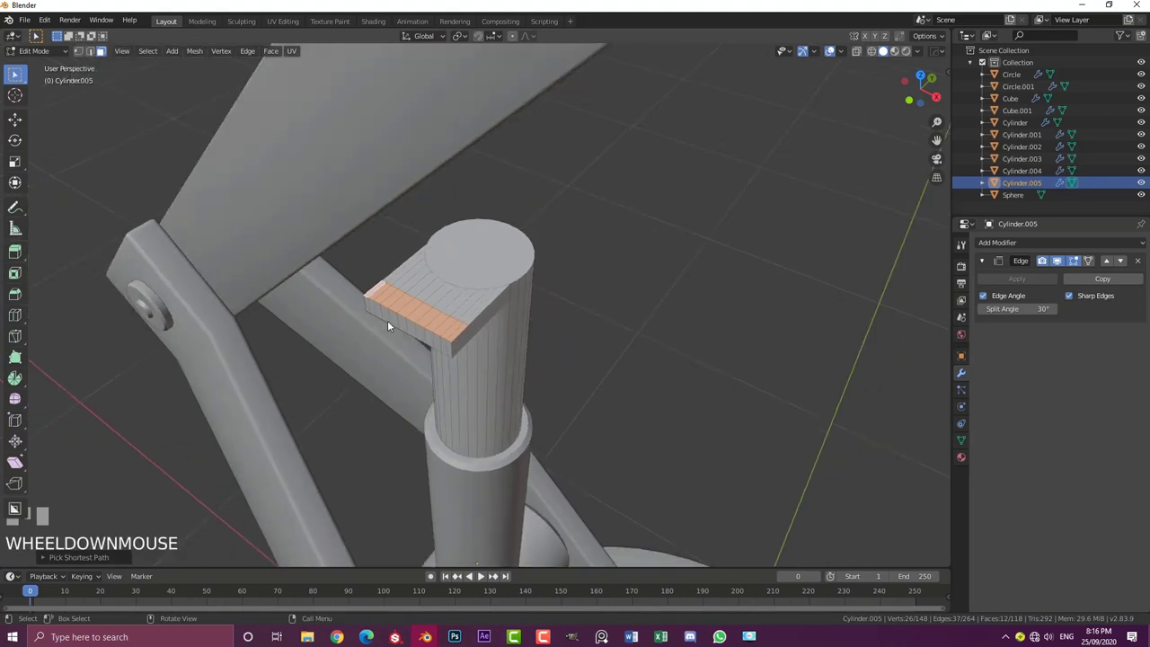
middle_drag(387, 320, 407, 298)
key(e)
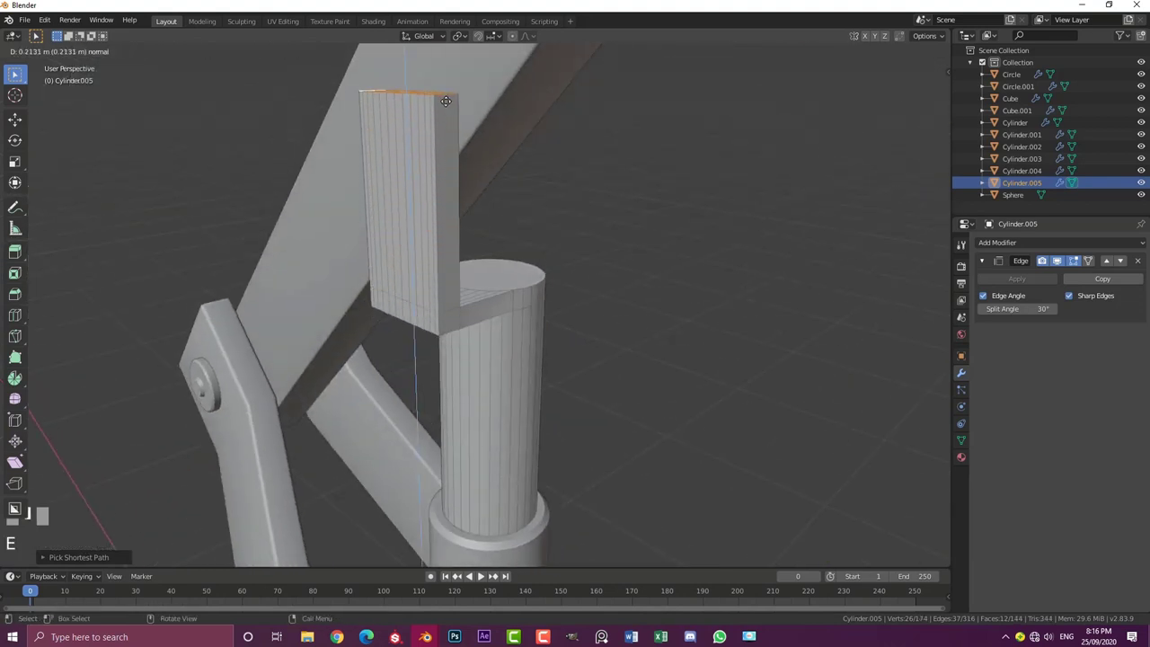
click(503, 133)
Move the plate's top faces about 0.11 m along Z and return to Object Mode
middle_drag(504, 133, 634, 193)
key(g)
key(z)
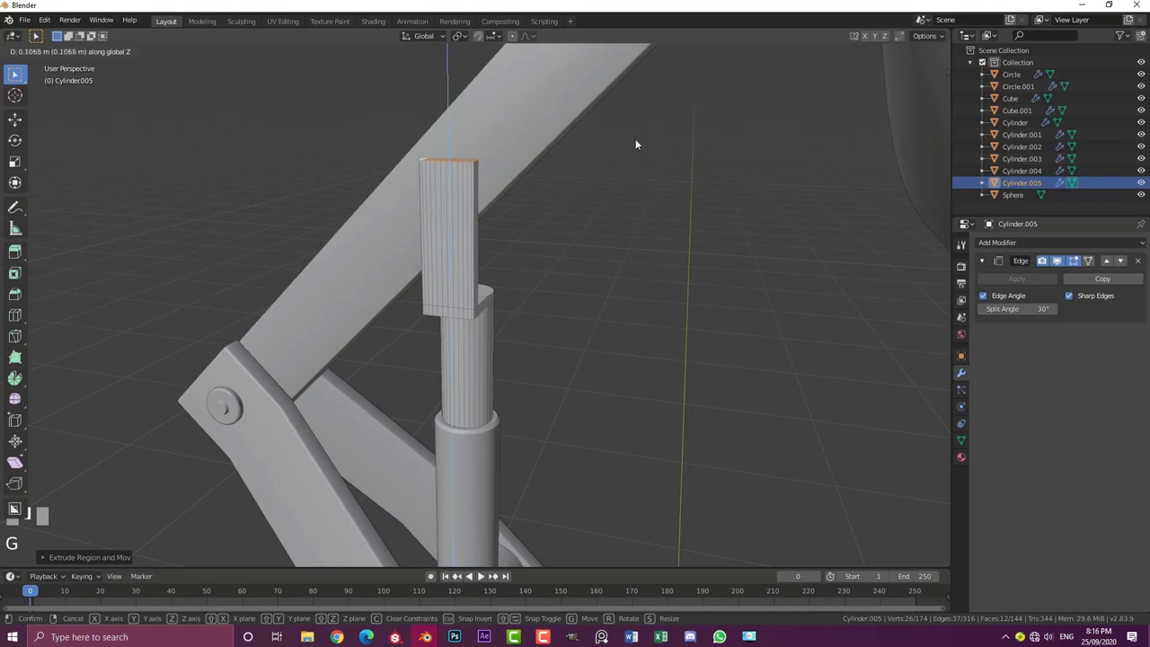
click(637, 141)
middle_drag(637, 141, 721, 200)
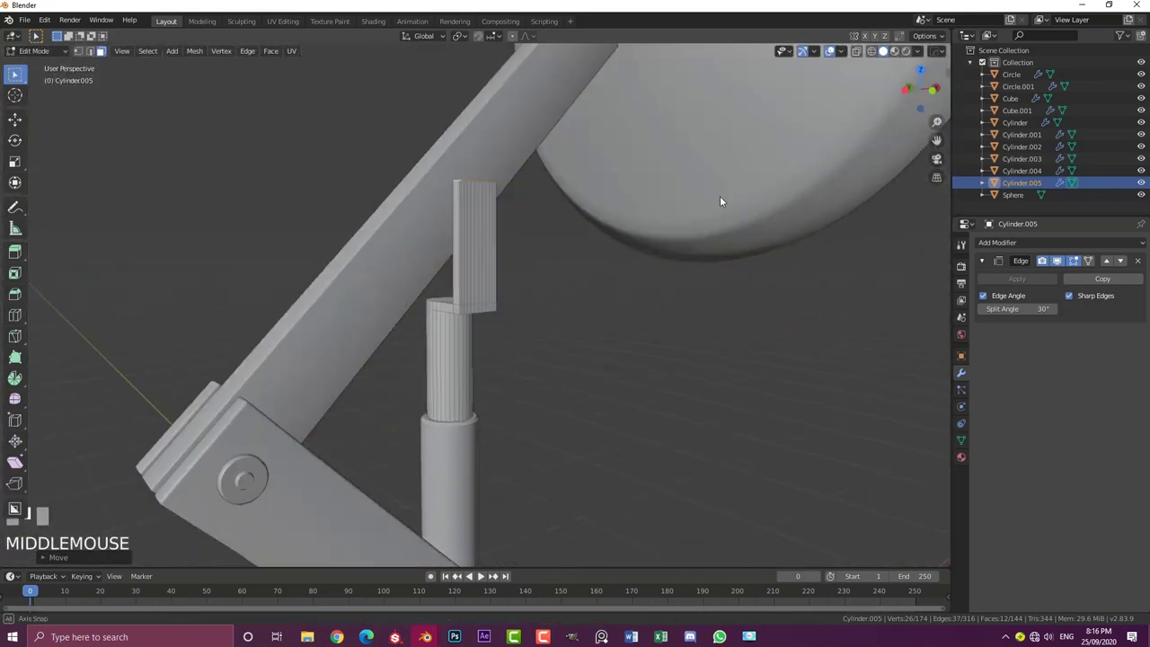
scroll(569, 256, down, 4)
key(Tab)
middle_drag(526, 293, 496, 333)
key(g)
key(z)
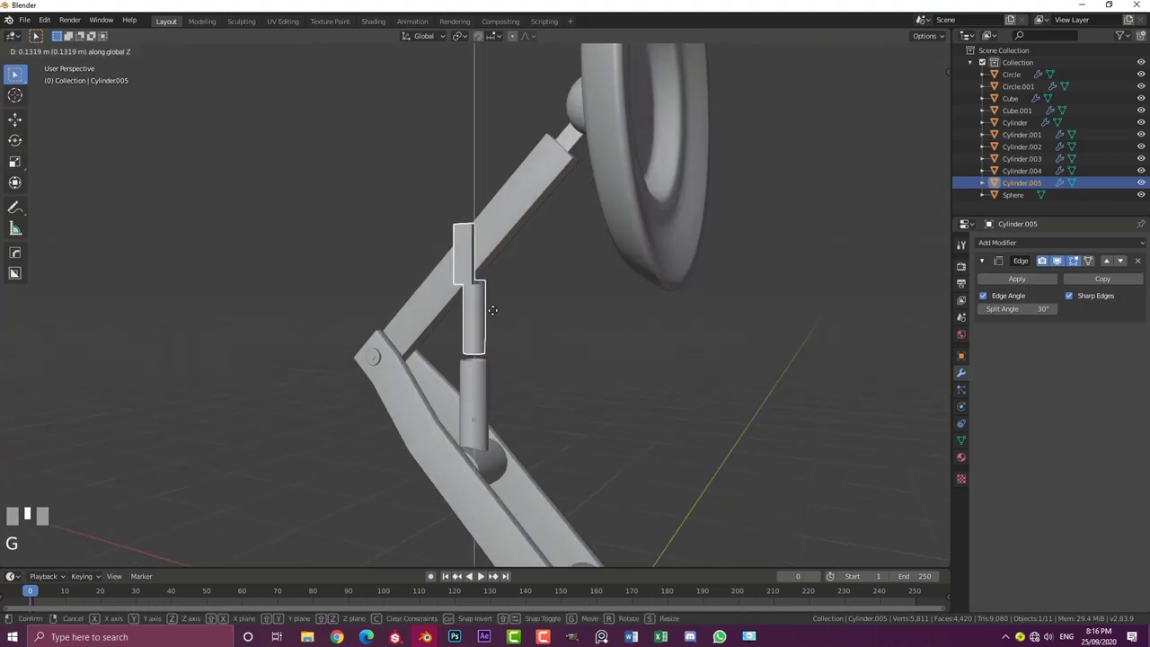
right_click(487, 350)
key(KP_1)
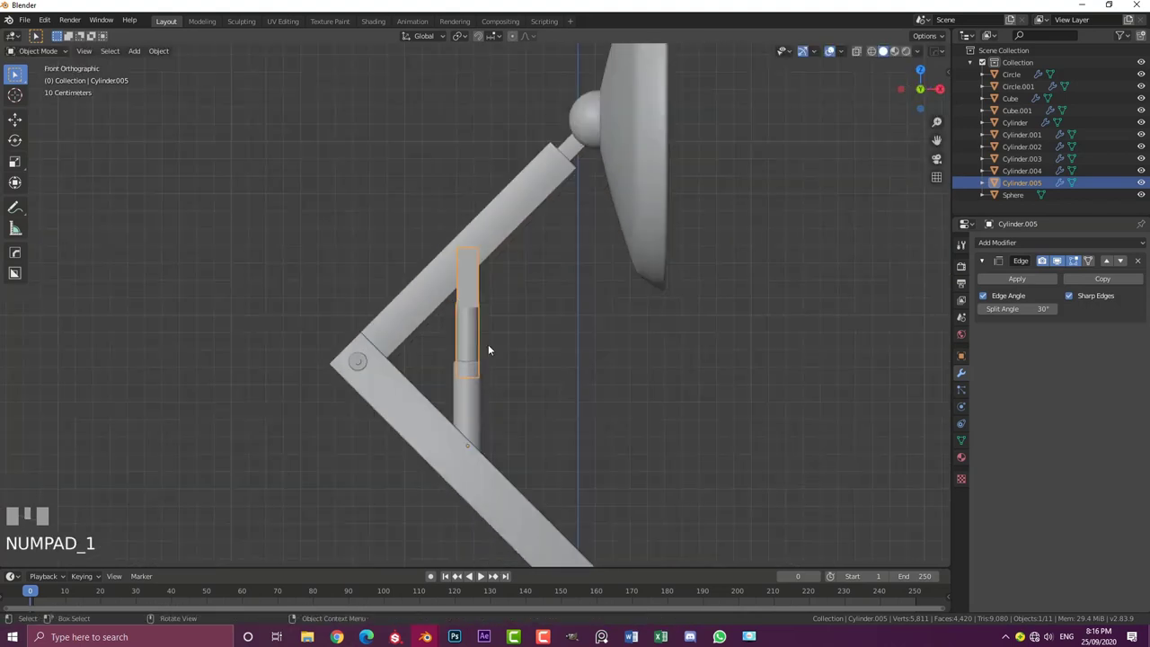
scroll(487, 344, down, 3)
shift+middle_drag(487, 344, 531, 302)
scroll(518, 297, up, 3)
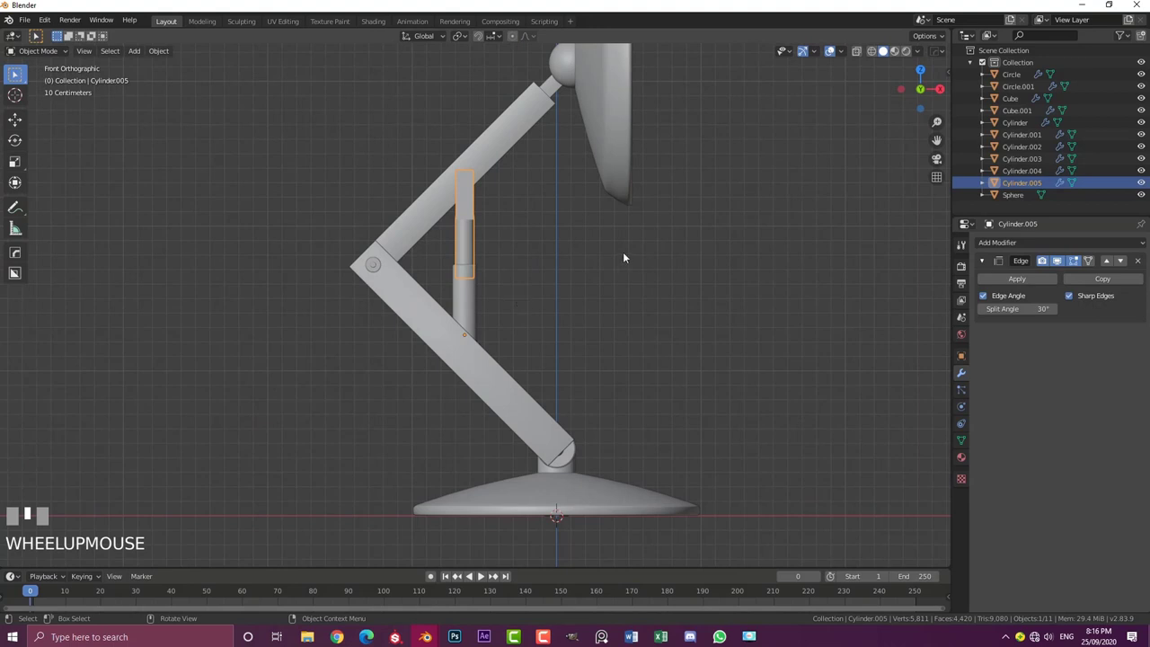
middle_drag(623, 252, 406, 254)
key(KP_1)
scroll(636, 256, up, 2)
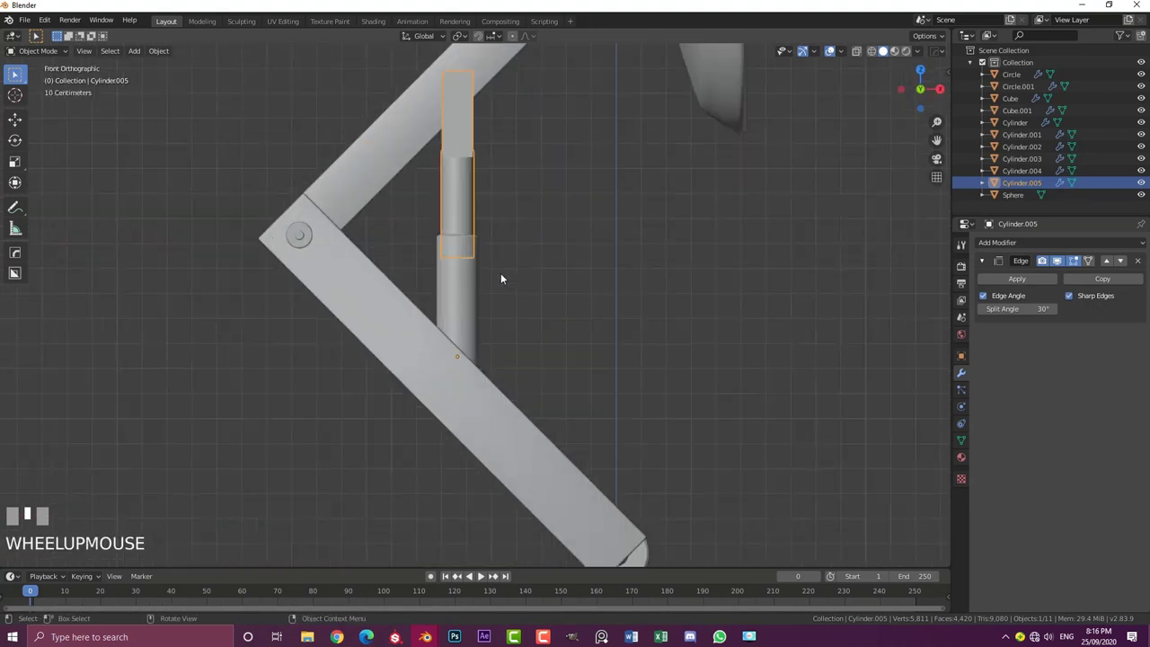
Select the strut's lower joint, sleeve and rod in wireframe view and move them together down along the lower arm
key(z)
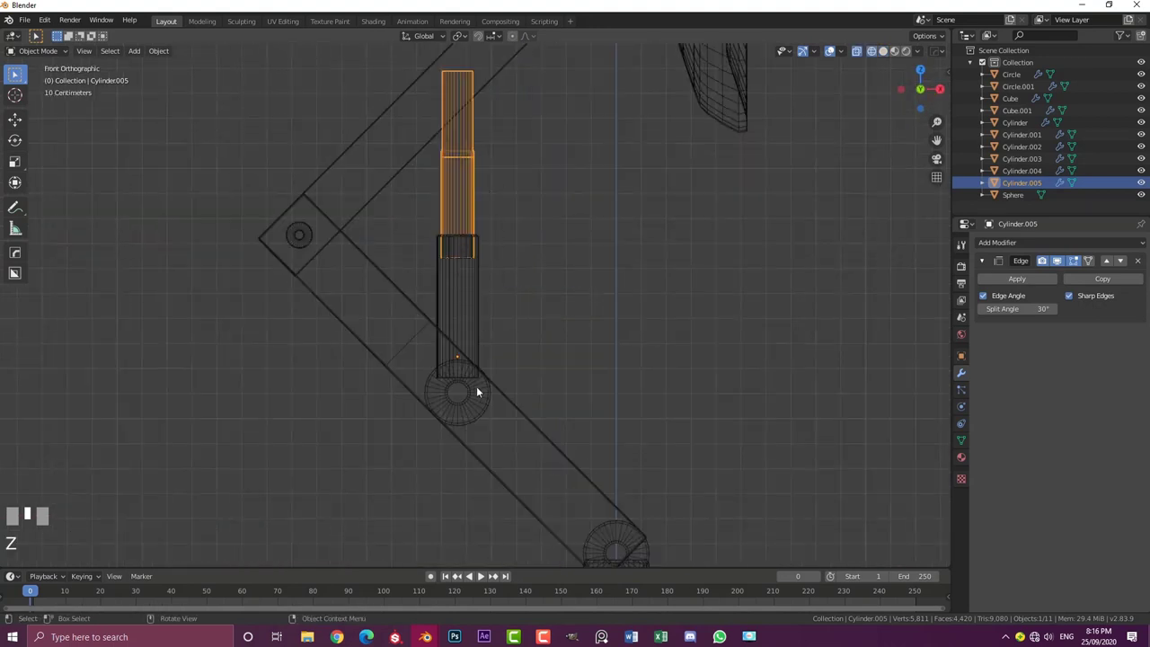
click(485, 387)
shift+click(473, 312)
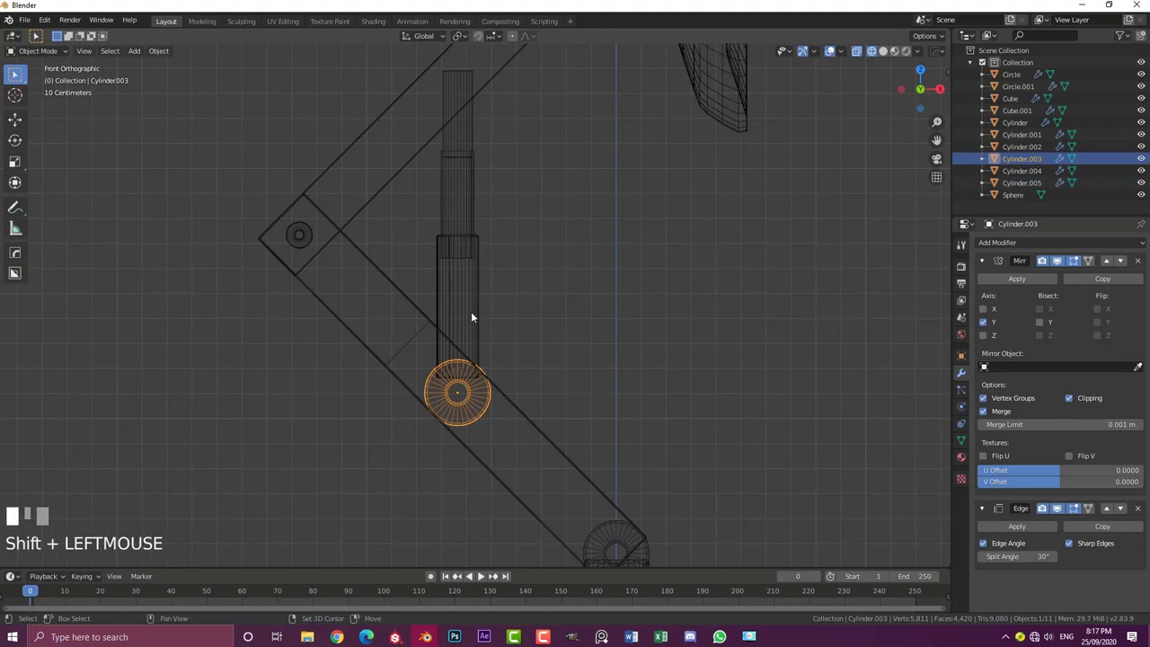
shift+click(463, 175)
key(g)
shift+middle_drag(490, 217, 459, 164)
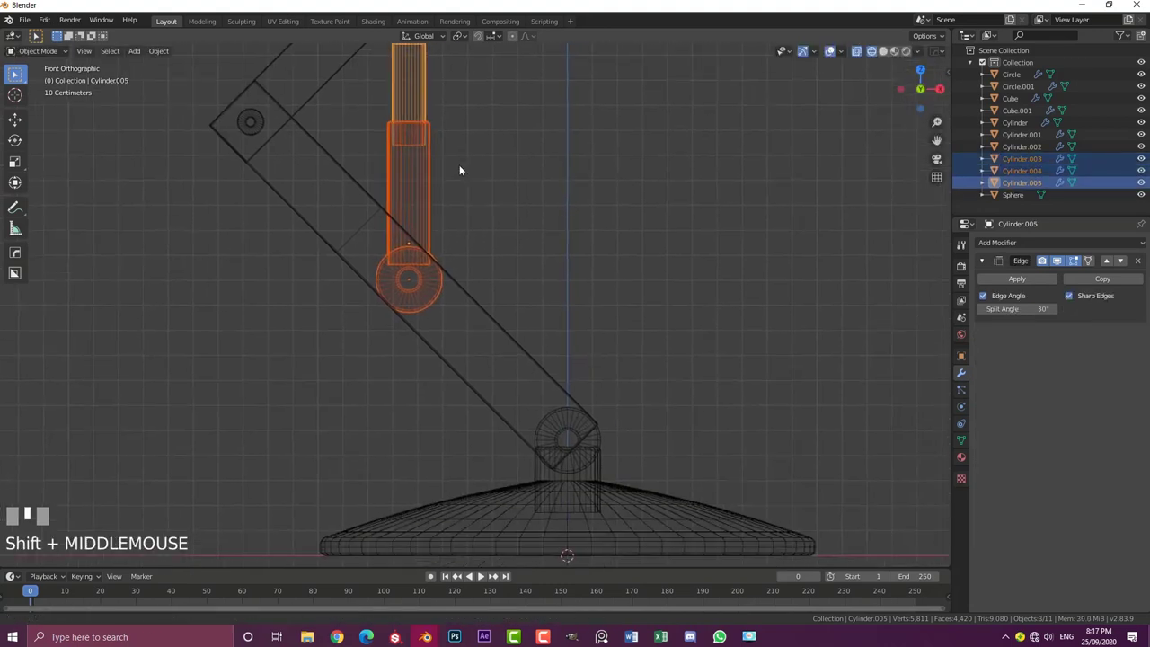
scroll(419, 167, up, 2)
key(g)
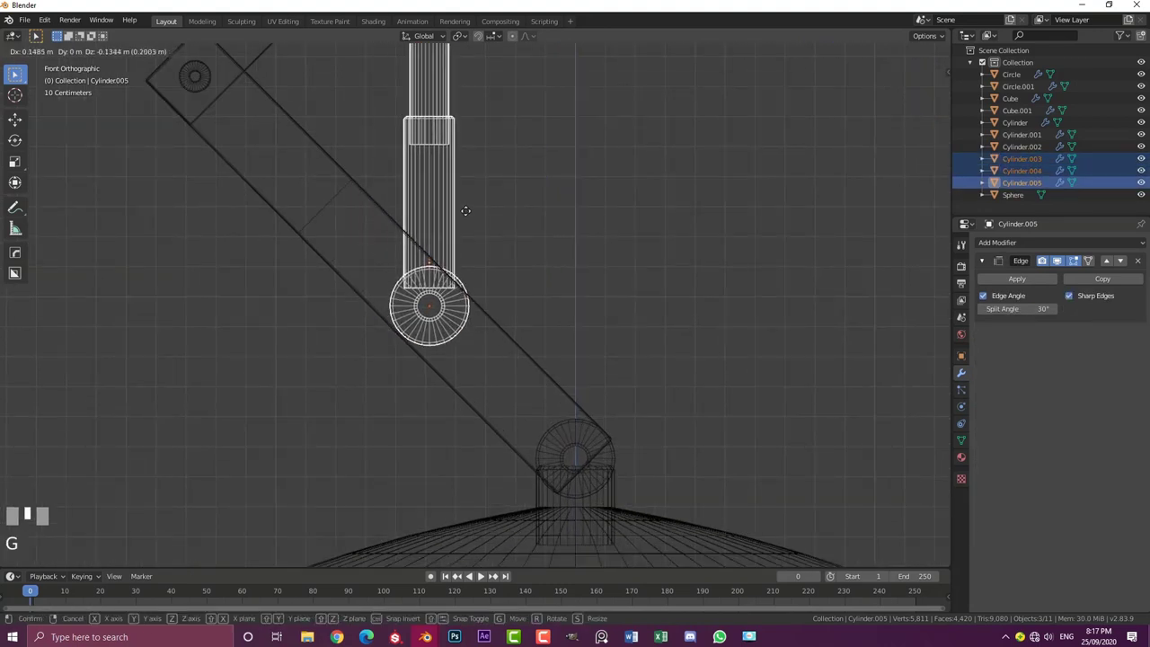
shift+click(459, 202)
scroll(459, 202, down, 3)
shift+middle_drag(458, 202, 453, 269)
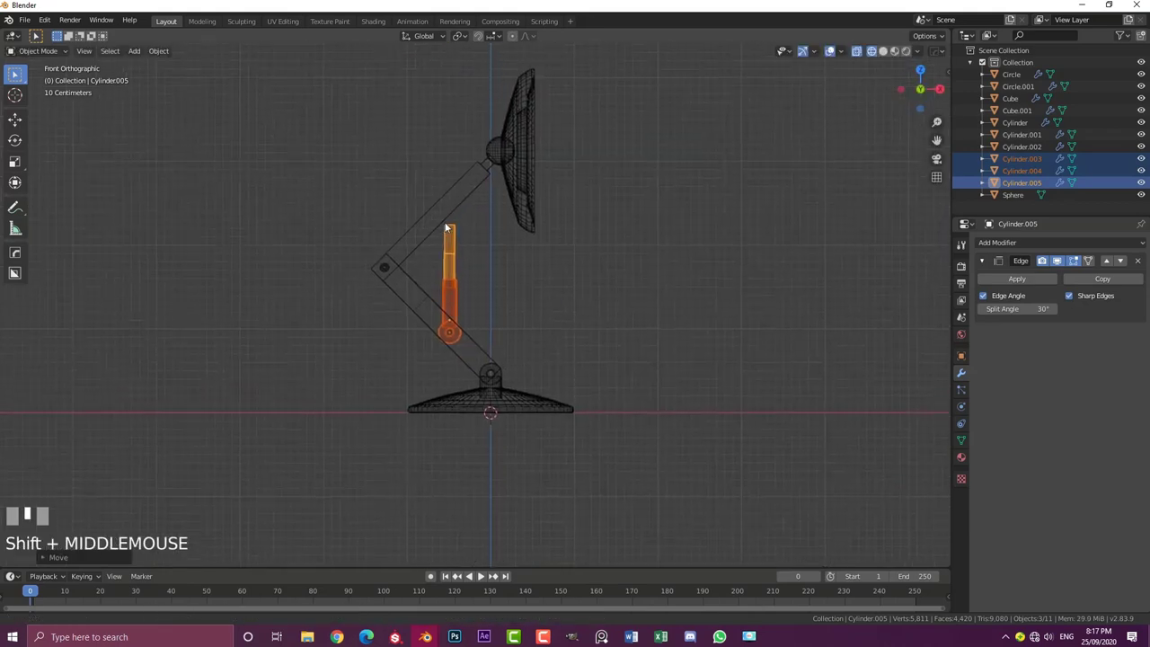
Lengthen the strut's sleeve by box-selecting its top faces and moving them up about 0.15 m along Z
scroll(451, 293, up, 3)
key(a)
key(a)
click(449, 295)
scroll(445, 305, up, 5)
key(Tab)
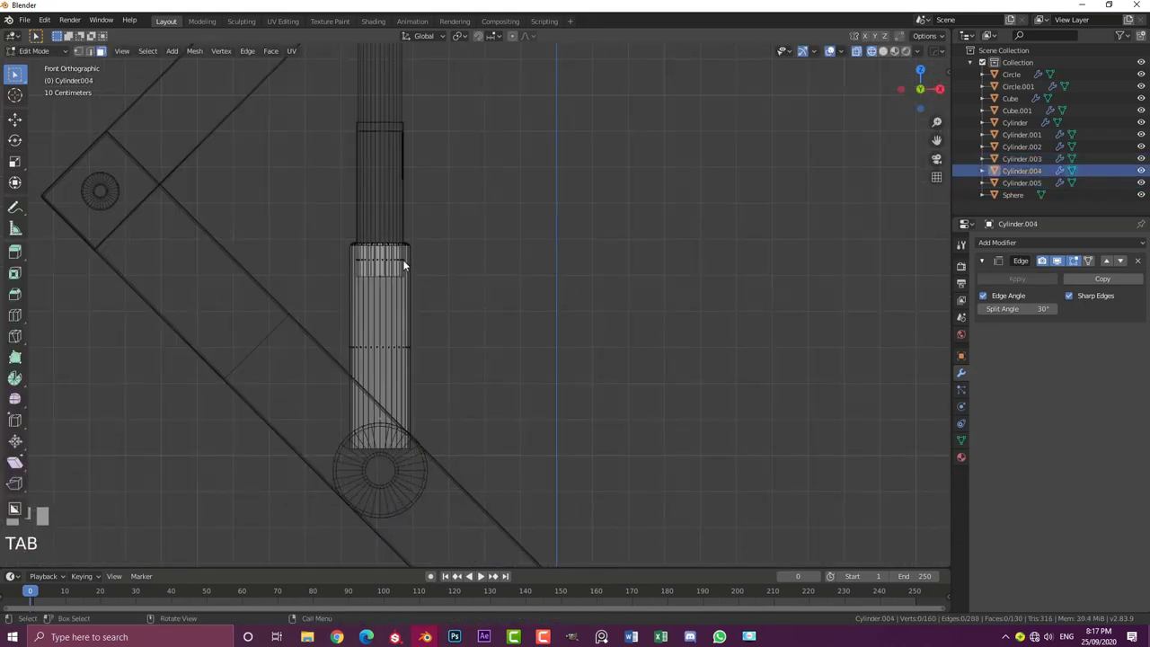
key(alt+a)
key(b)
drag(319, 222, 424, 280)
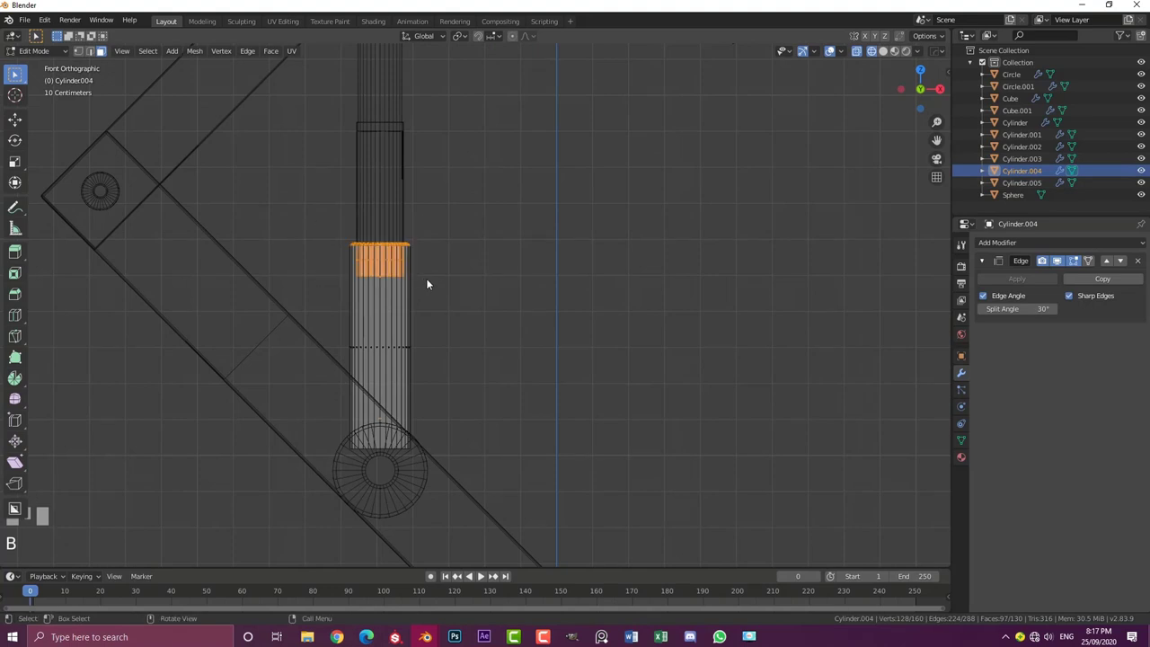
key(g)
key(z)
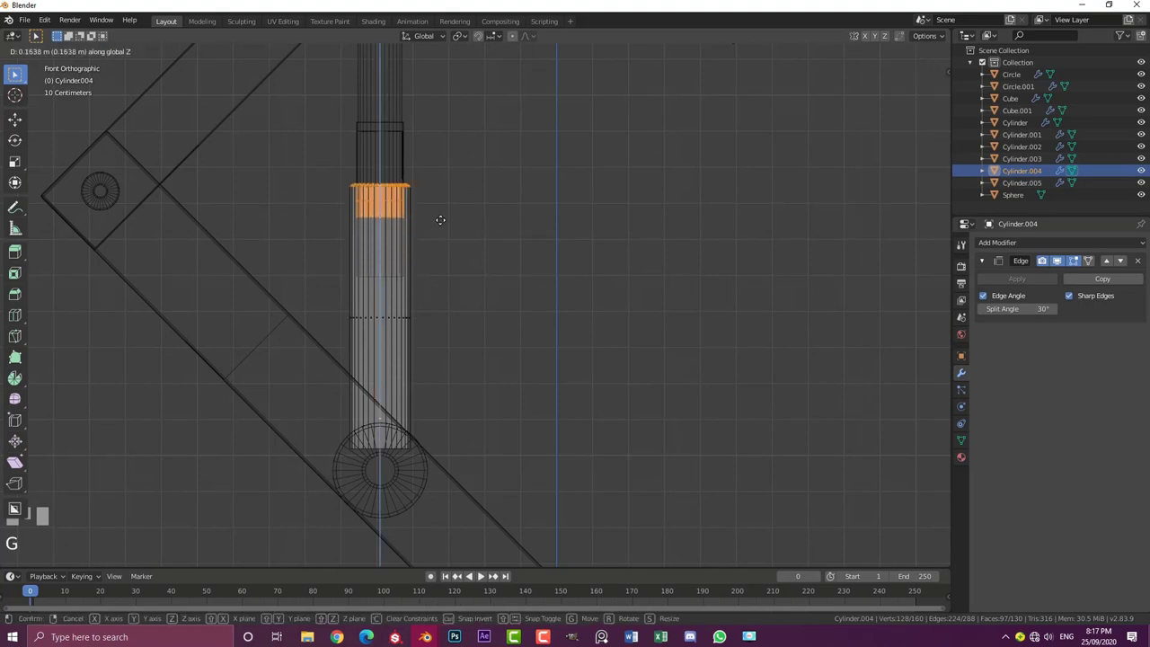
click(439, 224)
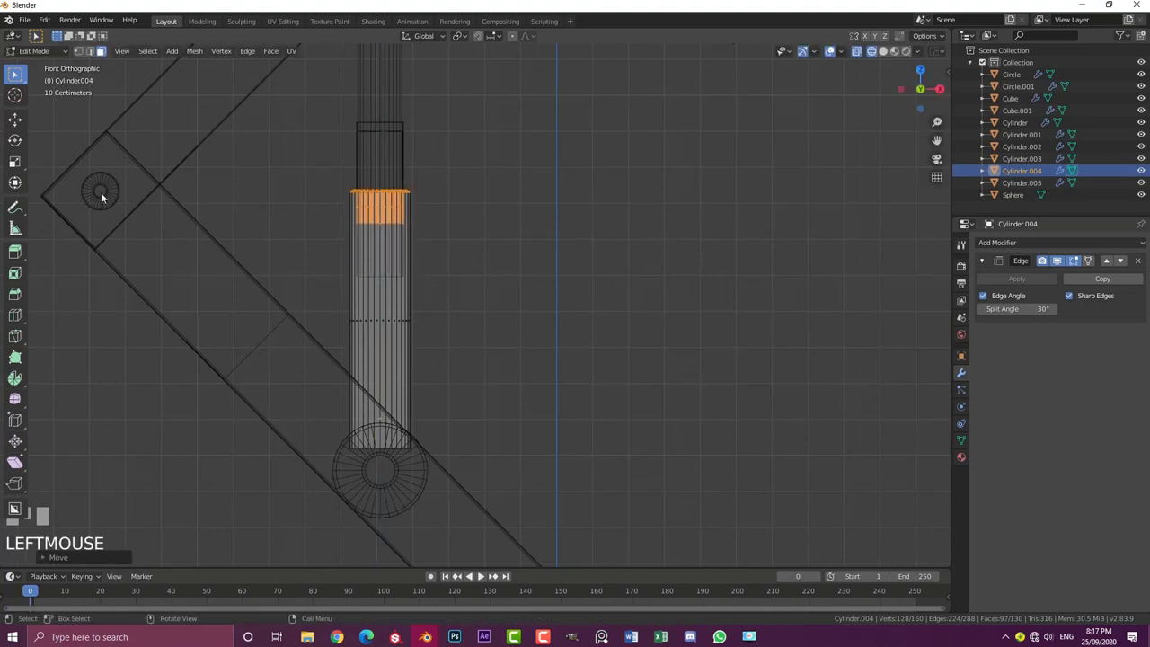
scroll(266, 199, down, 3)
shift+middle_drag(269, 202, 354, 226)
key(z)
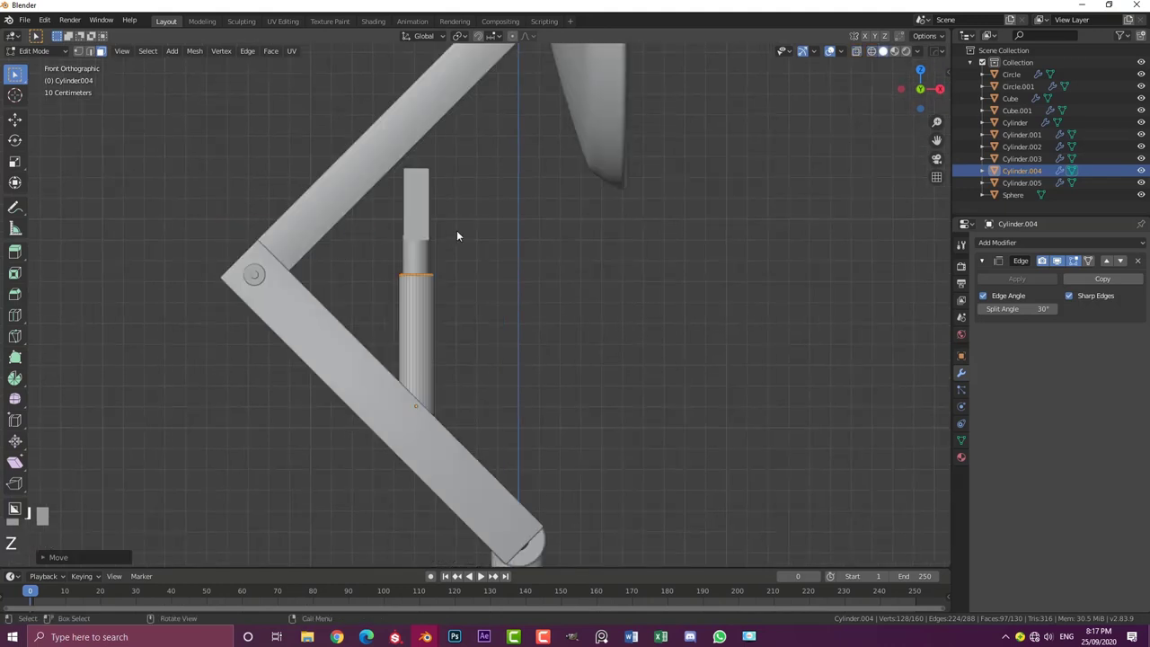
key(Tab)
Lengthen the inner rod by moving its upper section and side plate up so the plate overlaps the upper arm
click(420, 237)
scroll(440, 235, up, 2)
key(Tab)
key(z)
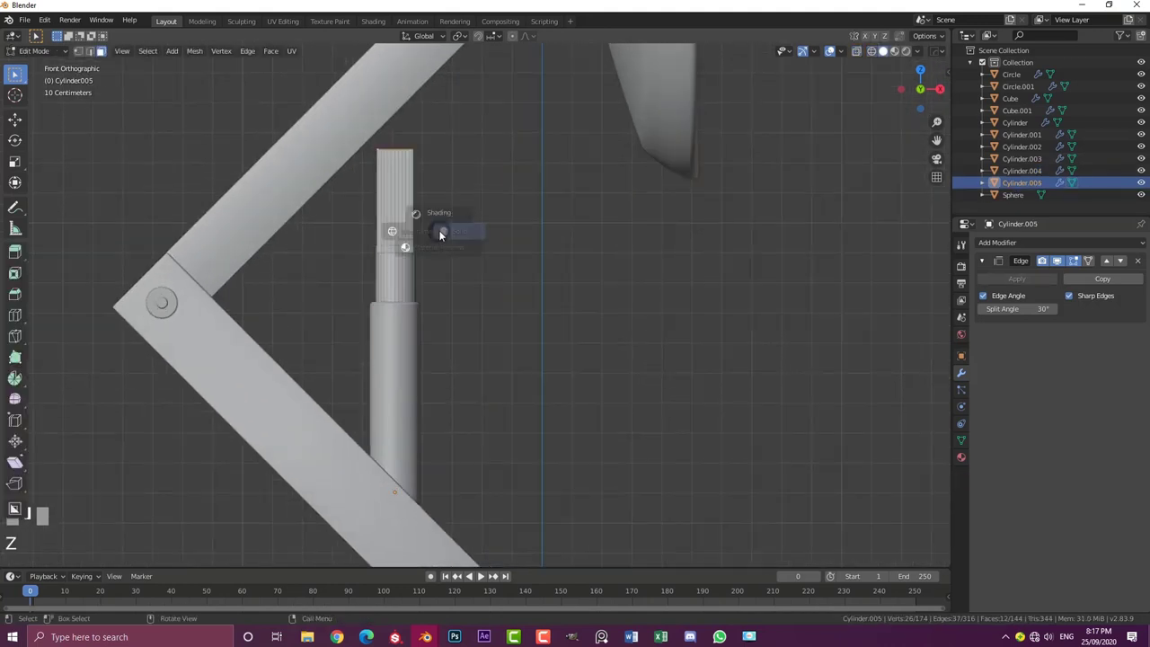
click(357, 232)
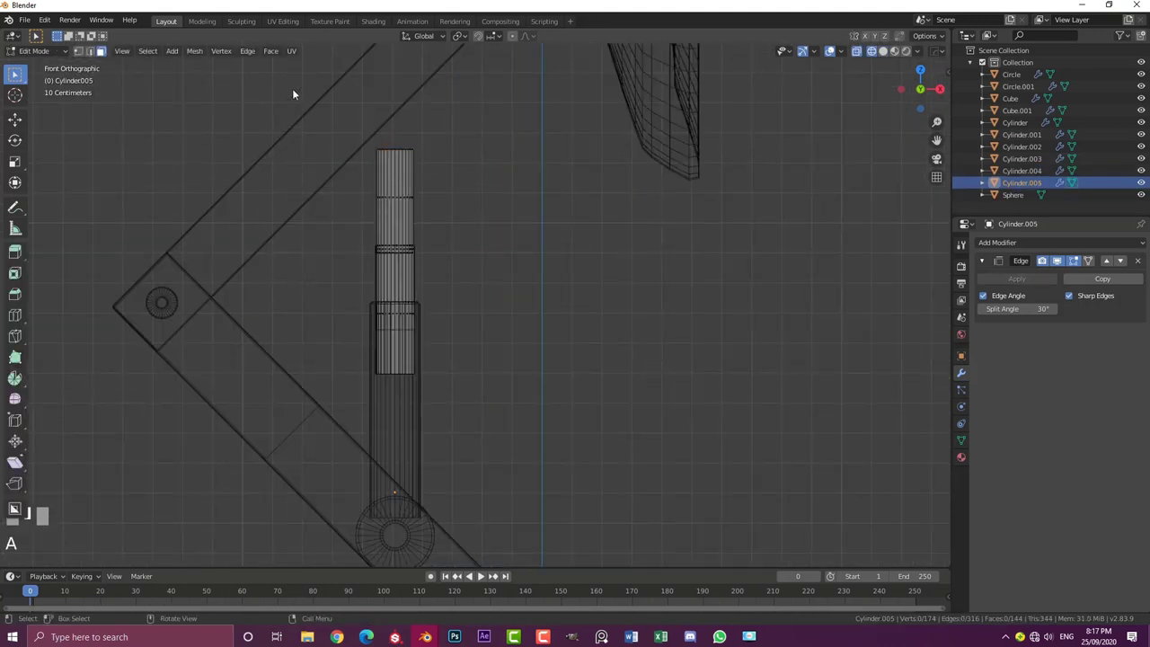
drag(282, 79, 447, 257)
key(g)
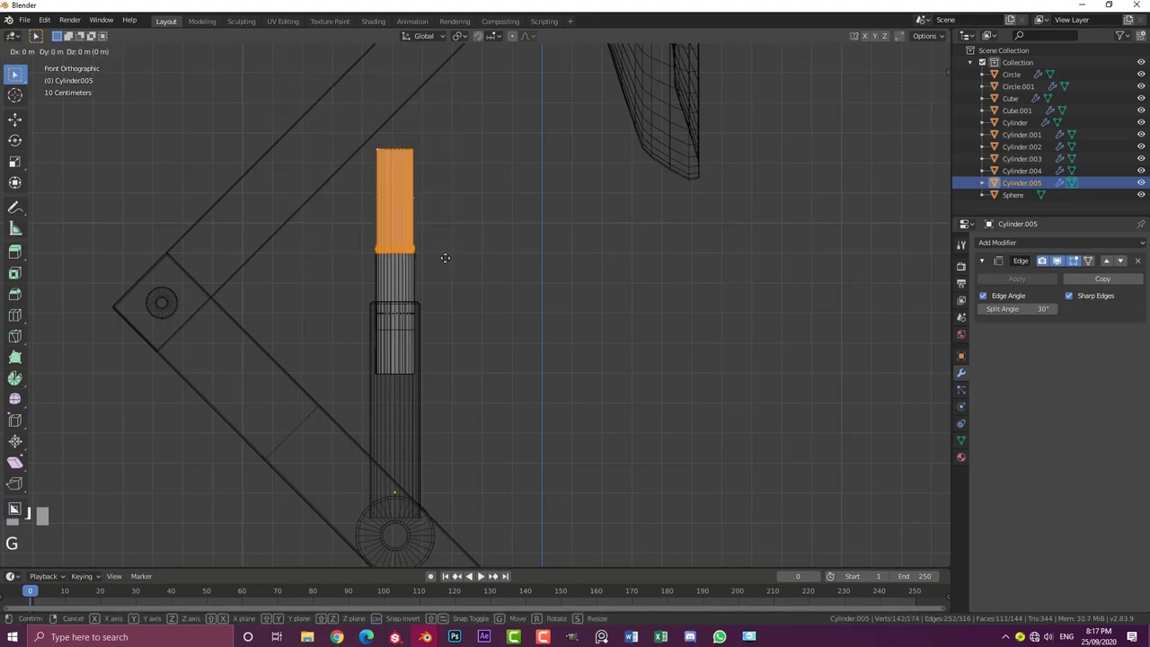
click(465, 181)
key(z)
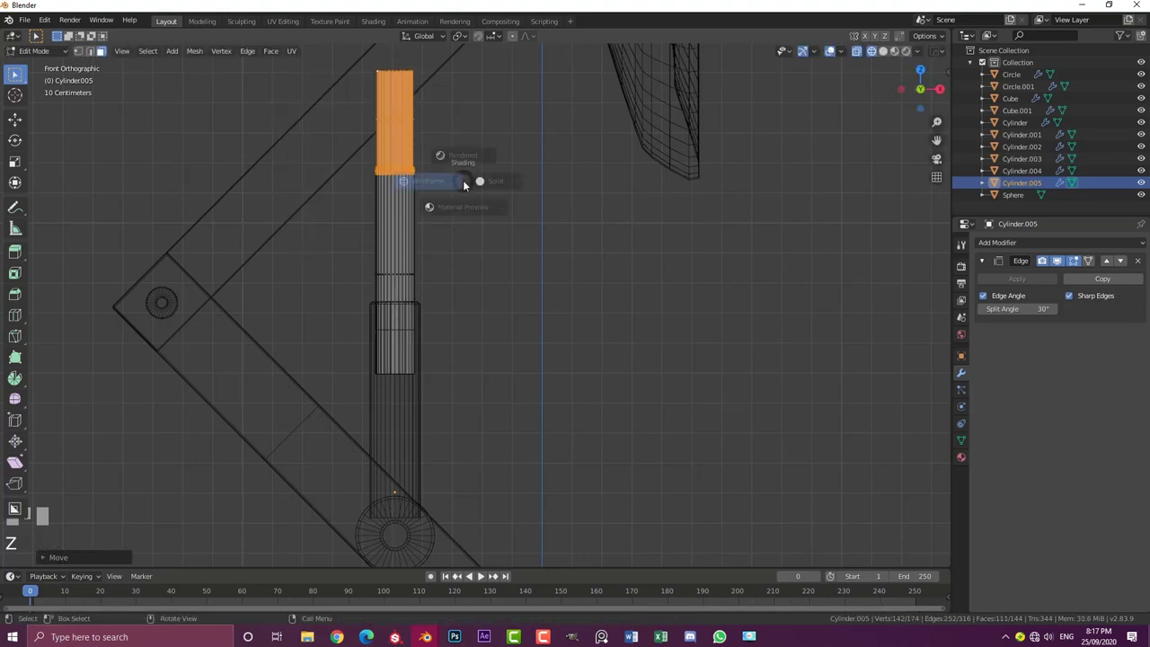
click(479, 181)
mouse_move(485, 162)
middle_down()
mouse_move(488, 259)
mouse_move(369, 250)
mouse_move(398, 249)
mouse_move(463, 286)
mouse_move(551, 308)
mouse_move(464, 453)
middle_up()
scroll(462, 286, down, 4)
key(Tab)
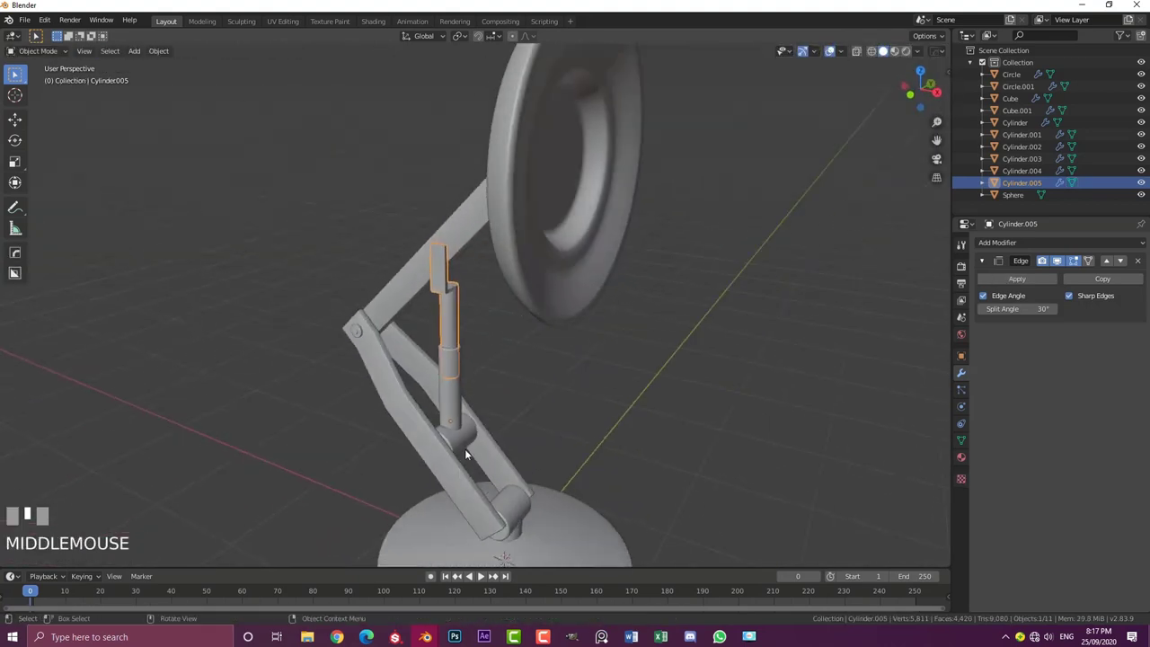
Duplicate the strut's lower joint cylinder and move the copy along Z onto the upper arm behind the side plate
click(459, 438)
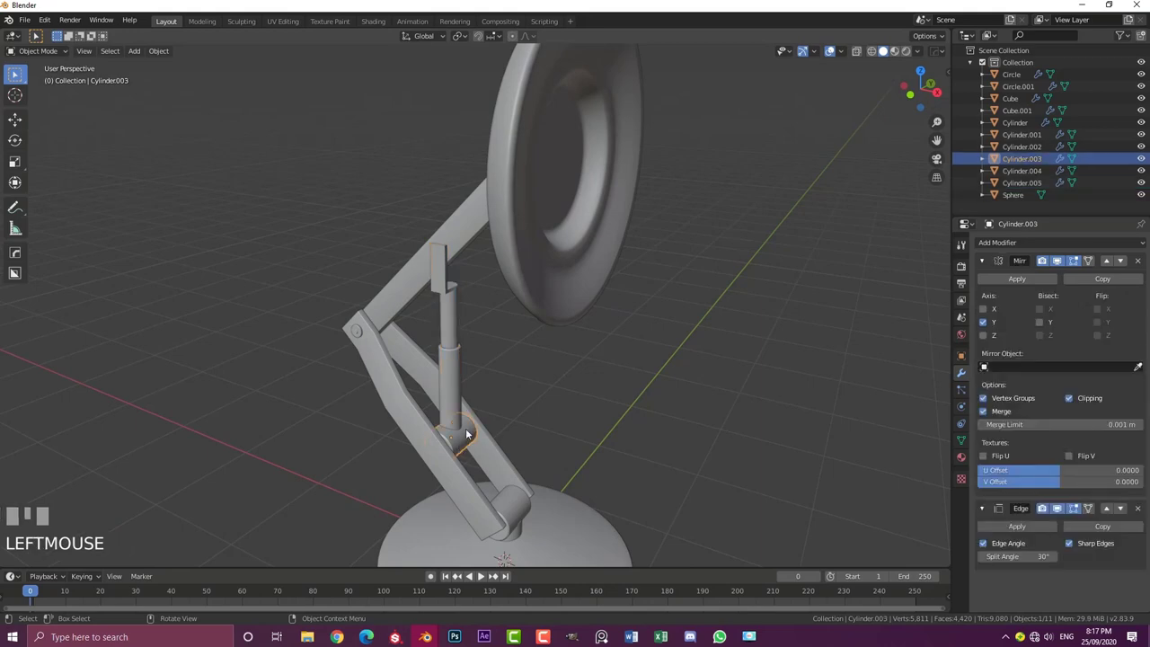
key(KP_1)
scroll(464, 431, up, 2)
key(shift+d)
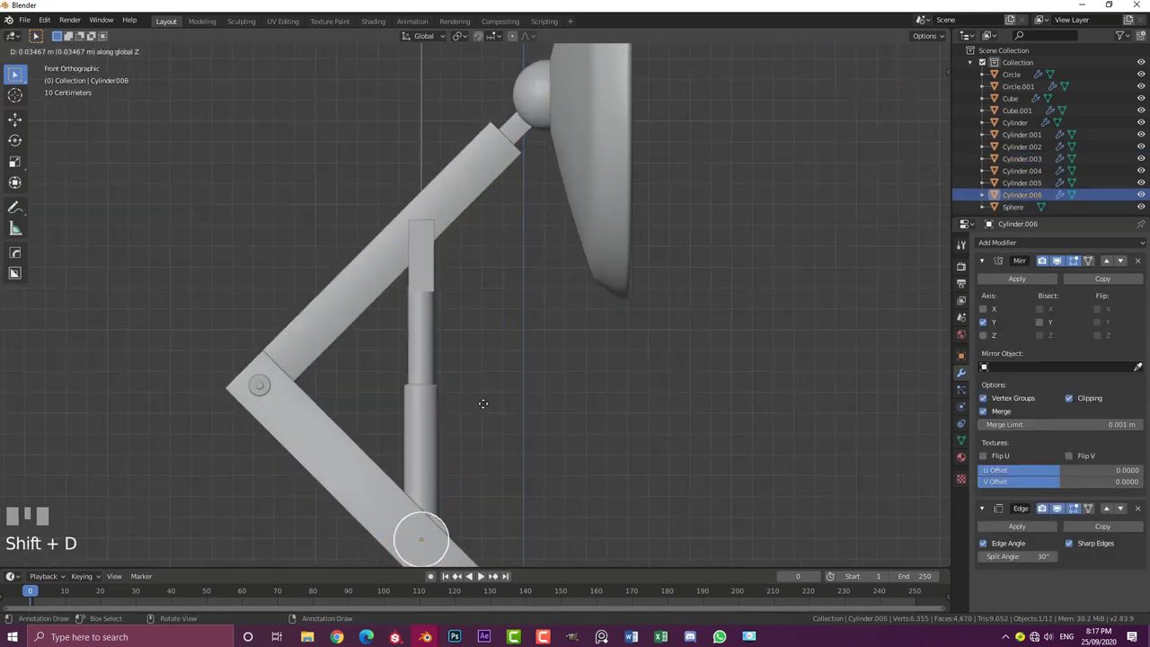
click(566, 114)
Scale down the duplicated joint cylinder on the upper arm and remove its Mirror modifier
middle_drag(566, 114, 577, 252)
scroll(626, 345, up, 3)
key(s)
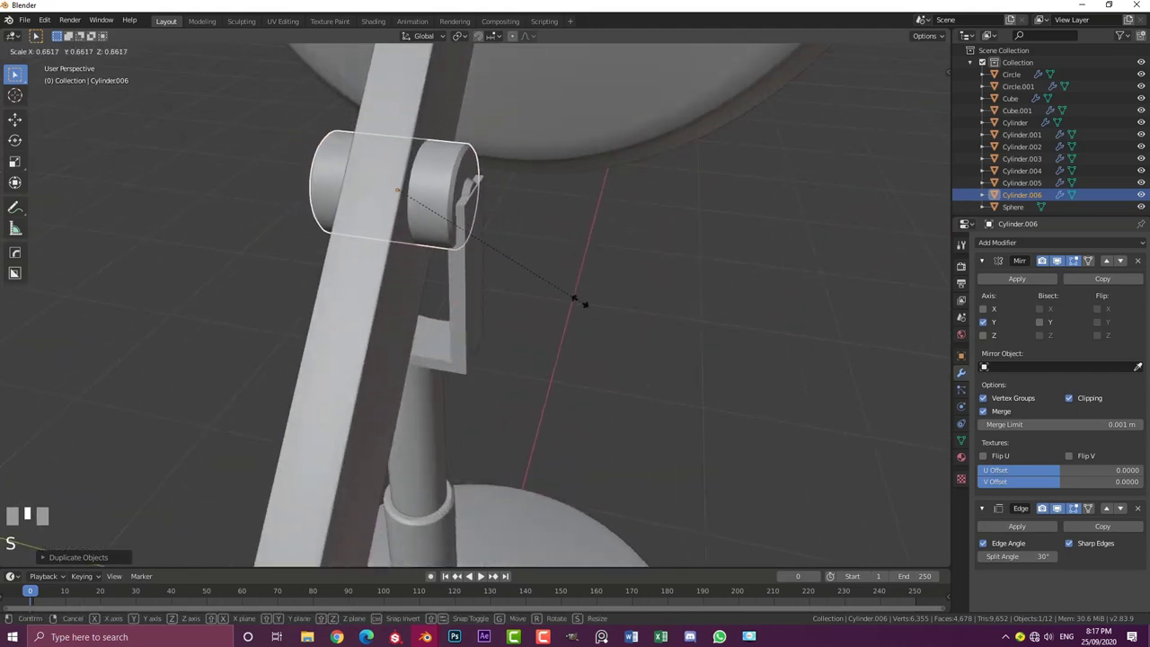
click(530, 288)
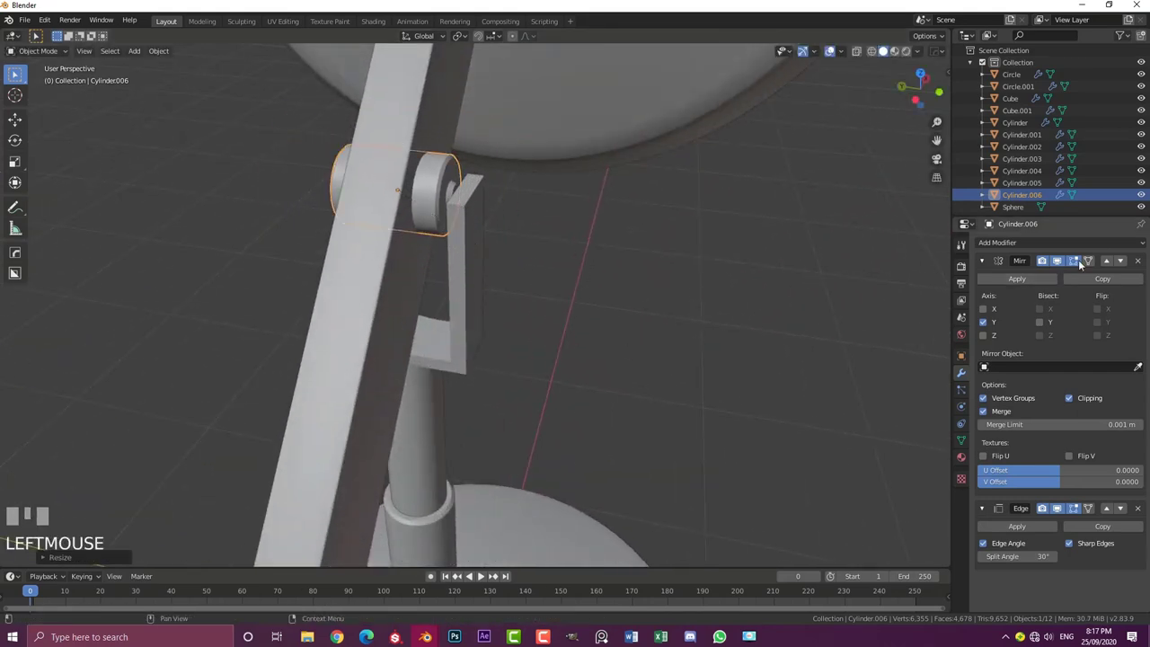
click(1137, 260)
Extrude the end face of the upper joint's pin about 0.03 m outward, through the side plate
mouse_move(501, 213)
middle_down()
mouse_move(561, 211)
mouse_move(494, 231)
middle_up()
scroll(494, 231, up, 2)
scroll(493, 231, up, 3)
scroll(448, 325, up, 3)
click(423, 415)
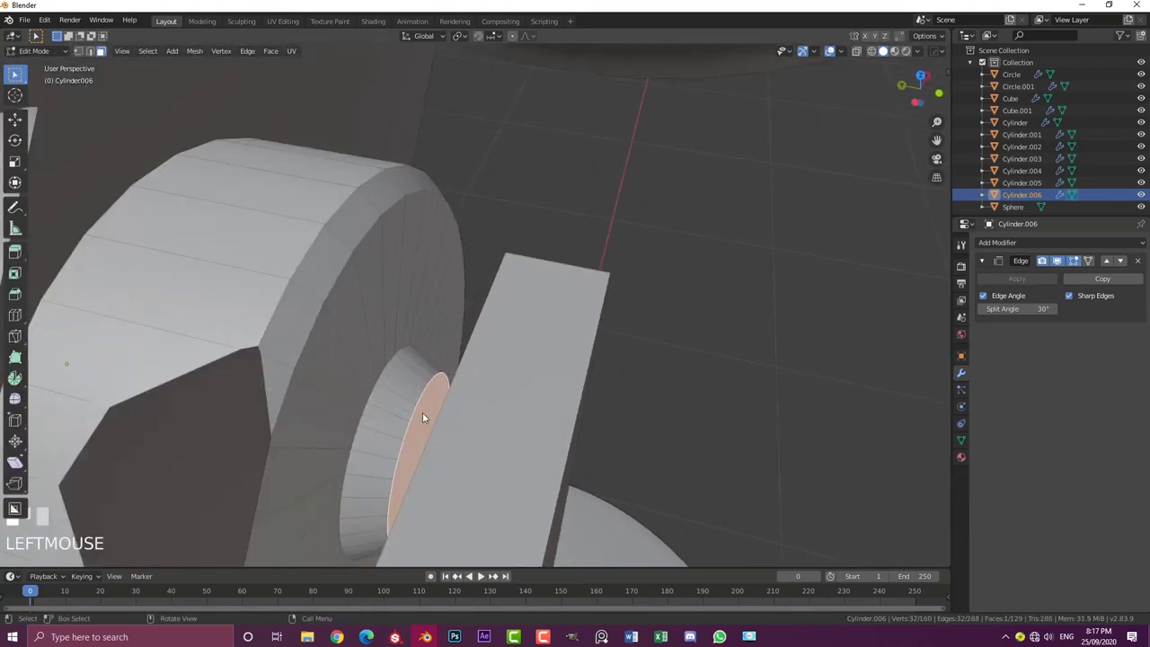
key(Tab)
scroll(422, 414, down, 4)
middle_drag(422, 413, 430, 404)
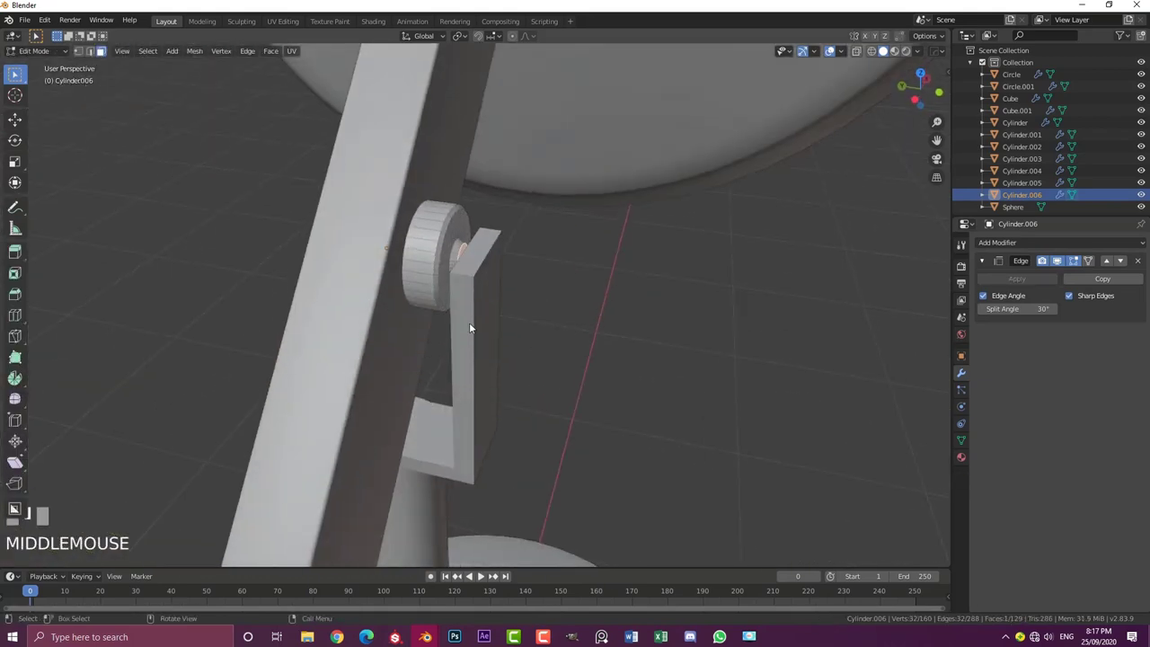
key(e)
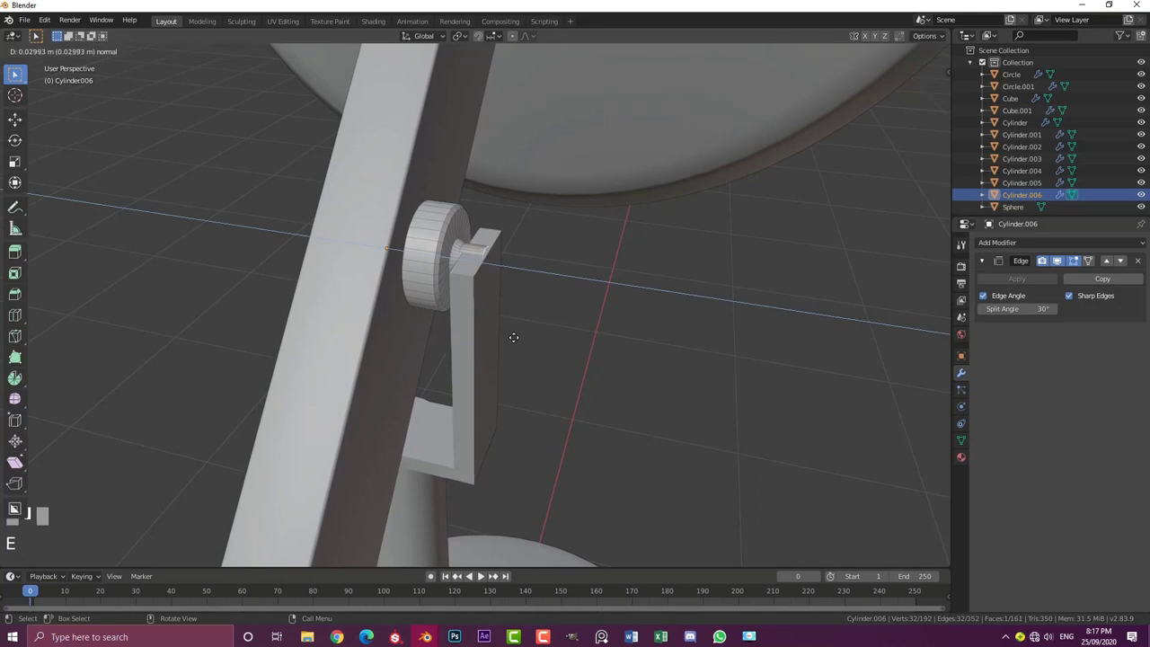
click(517, 342)
Inset the pin's end face by extruding and scaling it to about 0.64, and extrude it outward into a small cap
scroll(498, 341, up, 3)
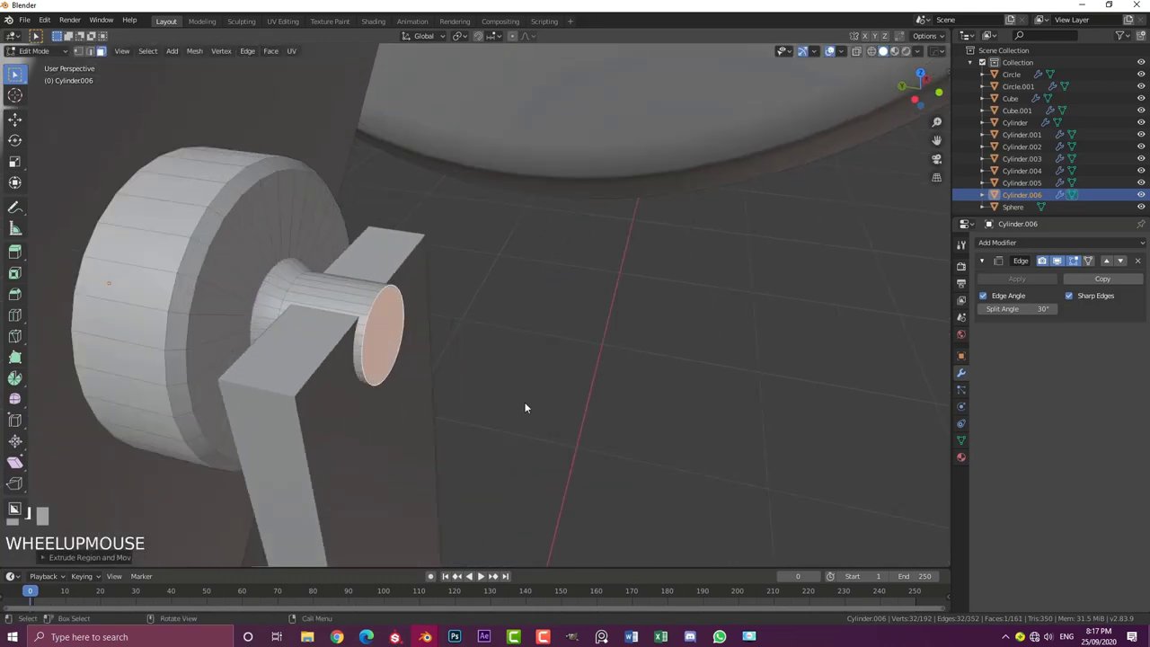
key(e)
key(s)
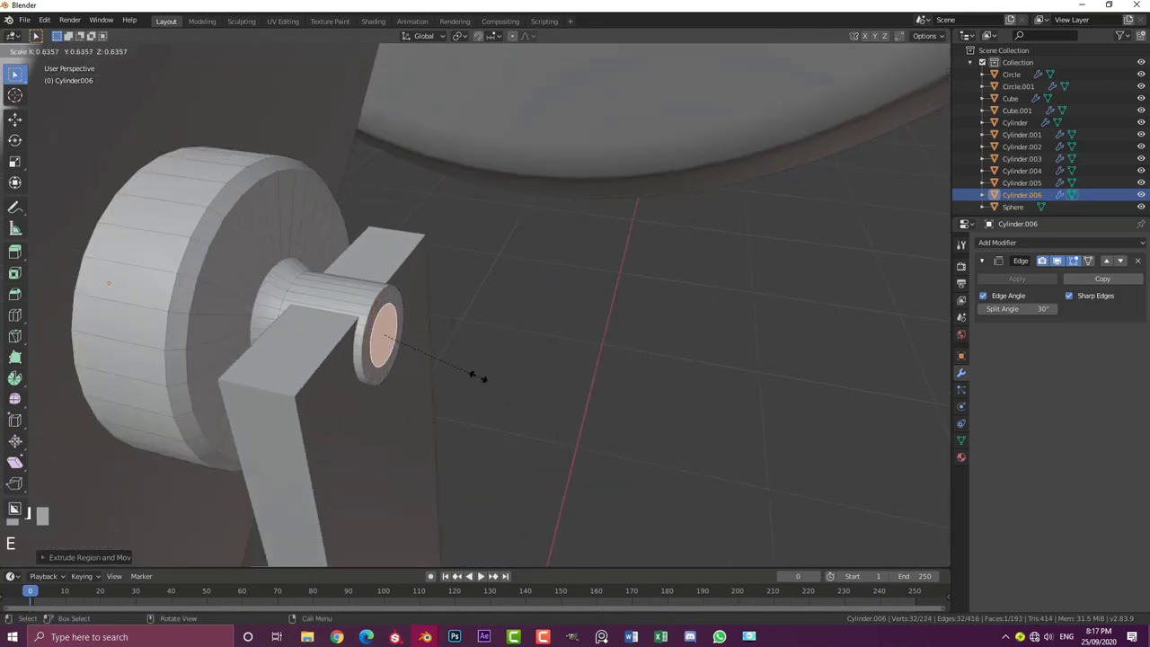
click(479, 378)
key(e)
click(409, 324)
key(Tab)
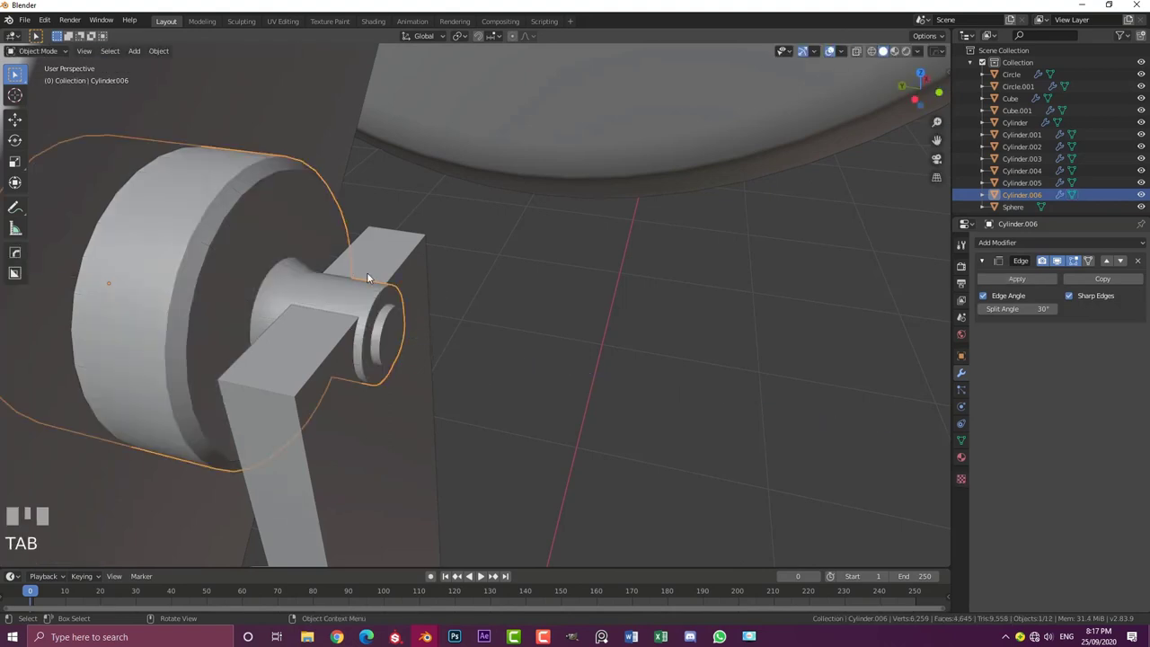
middle_drag(366, 277, 412, 320)
scroll(274, 299, up, 3)
click(273, 298)
shift+middle_drag(288, 309, 348, 316)
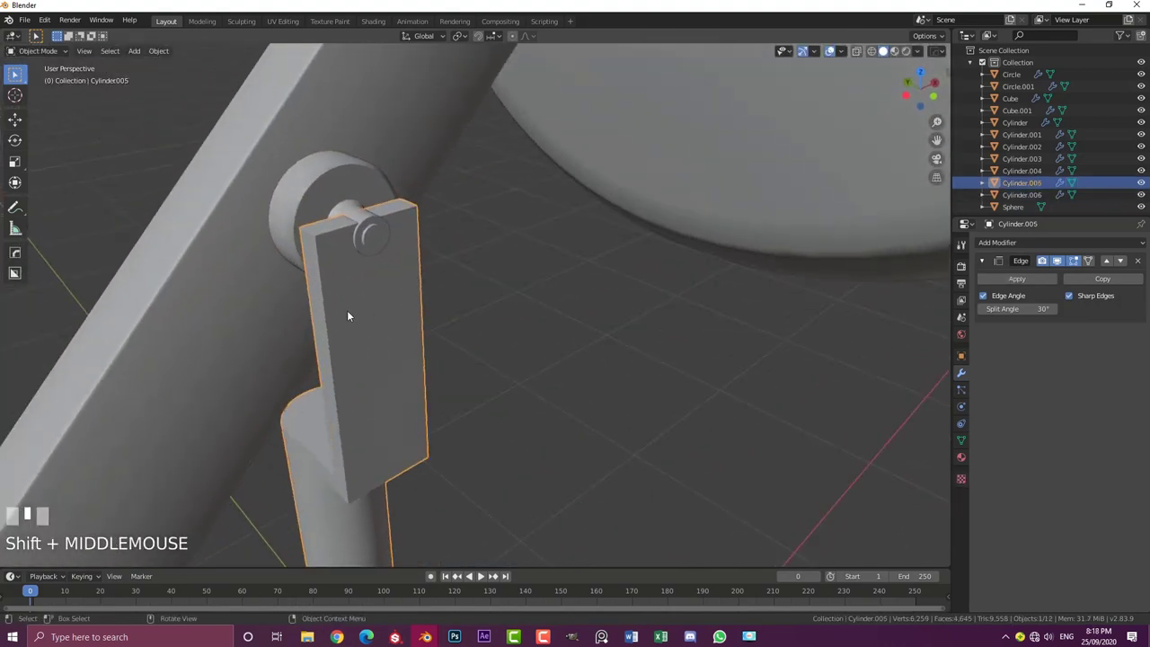
key(Tab)
key(a)
key(a)
click(381, 223)
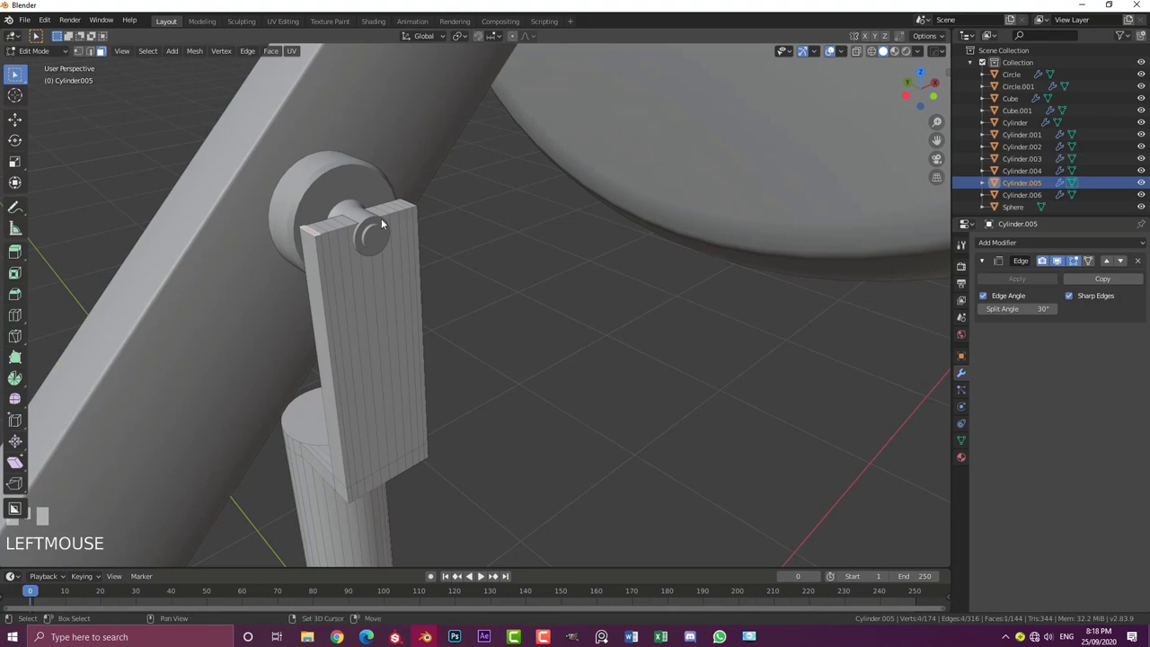
ctrl+shift+click(409, 209)
key(g)
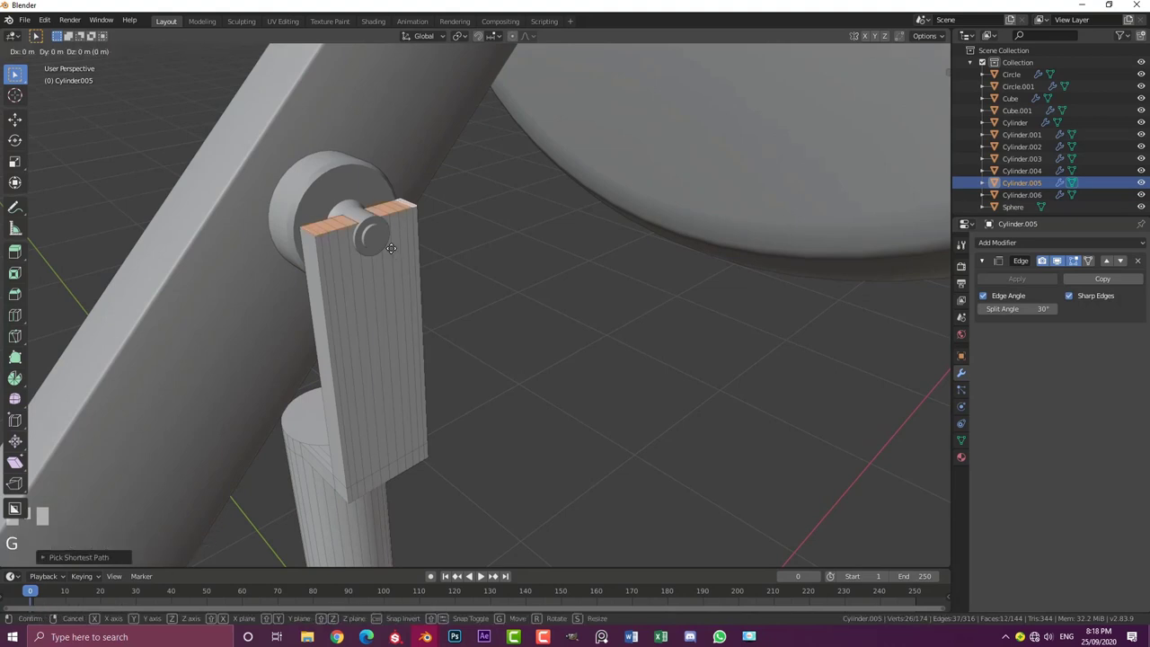
right_click(404, 220)
key(Tab)
Create a new material on the lamp's round base and name it plate1
middle_drag(406, 219, 505, 375)
key(a)
scroll(505, 375, down, 1)
middle_drag(532, 386, 556, 384)
scroll(557, 384, up, 2)
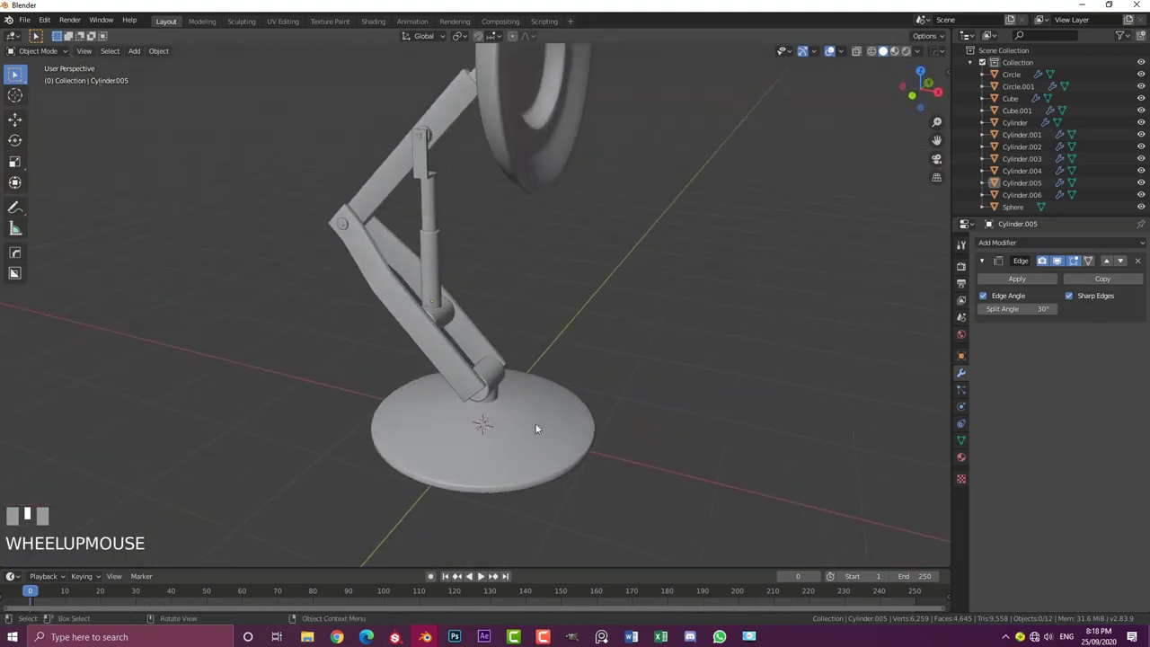
click(559, 407)
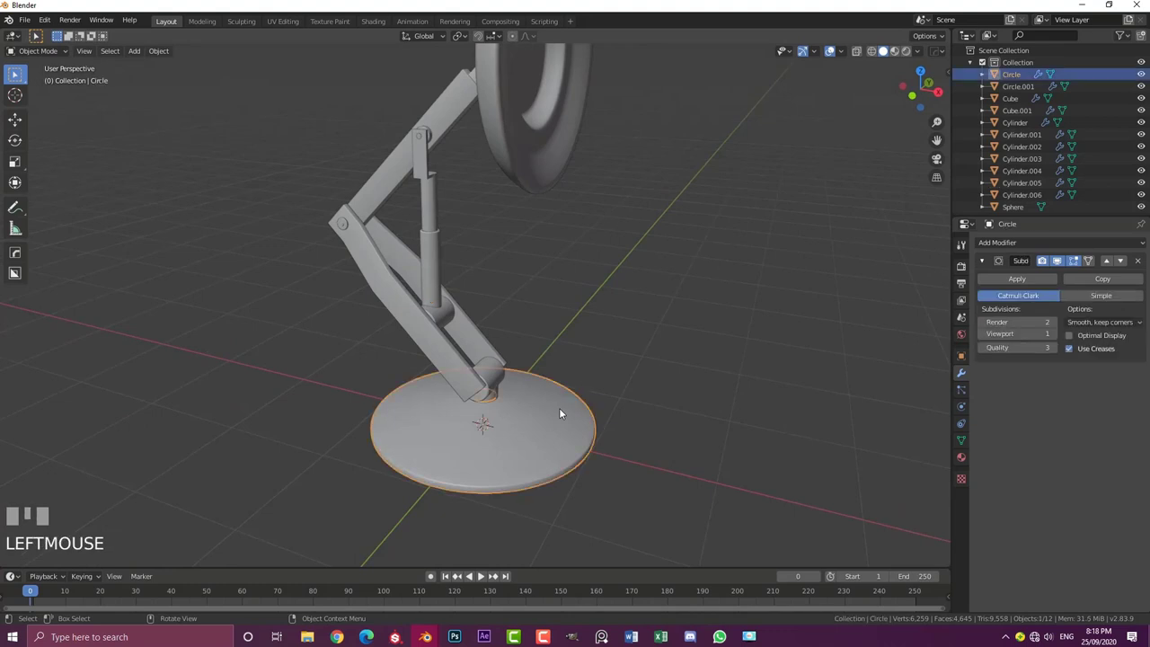
click(961, 458)
click(1067, 291)
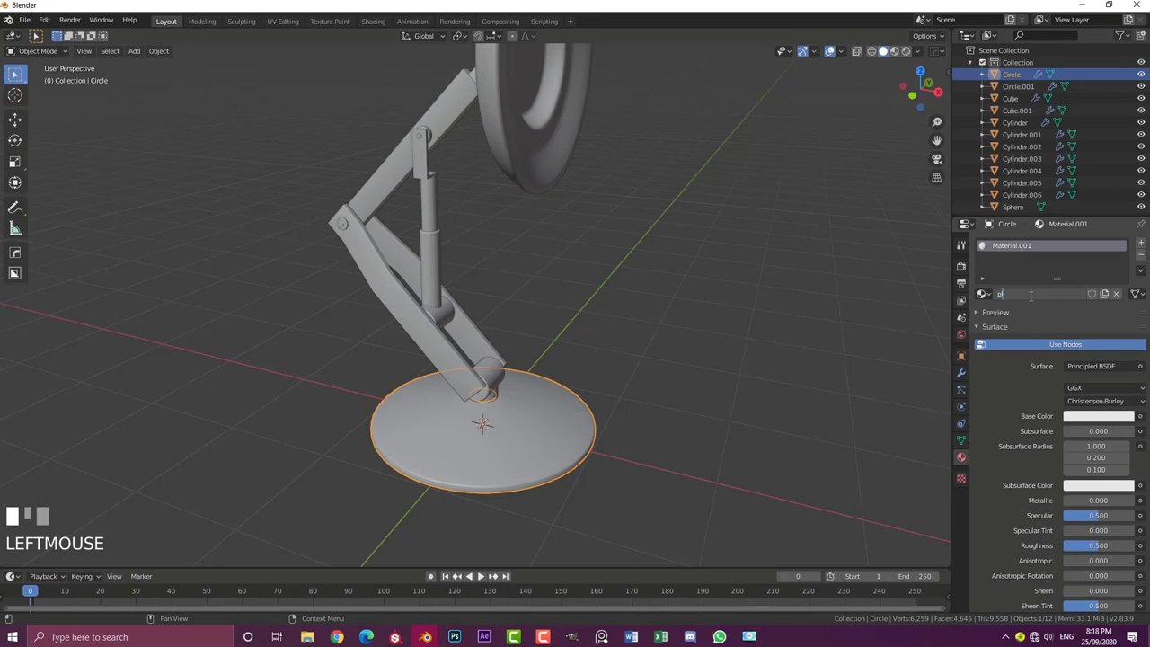
key(Return)
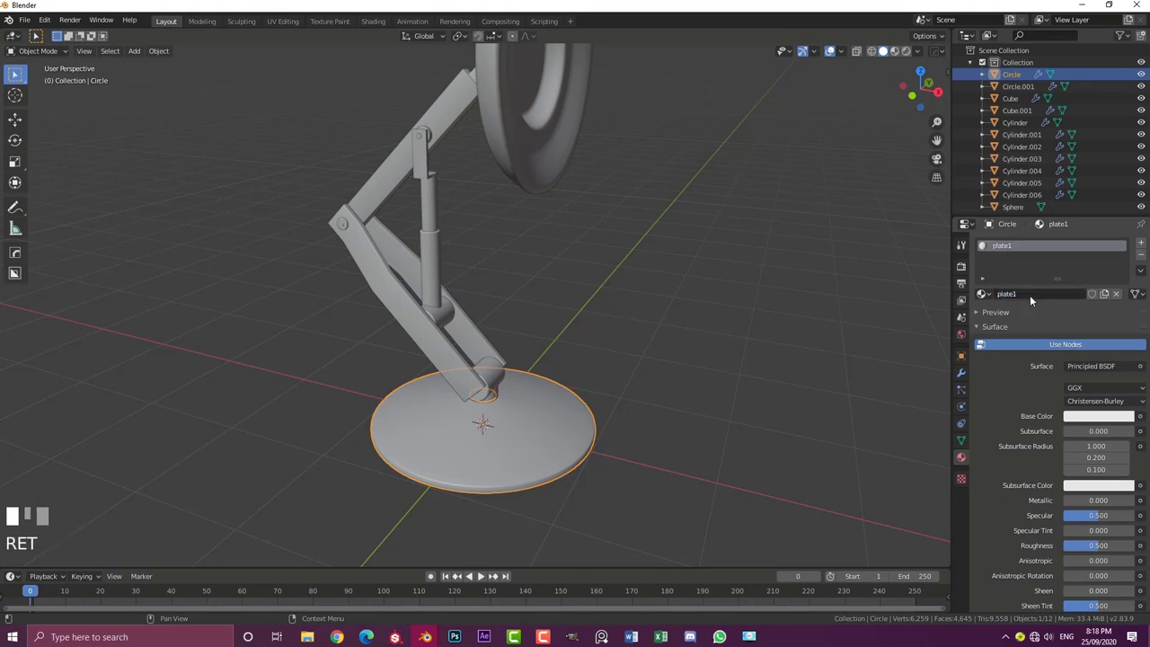
Darken the plate1 material's viewport display color to an HSV value of about 0.313
click(981, 327)
click(996, 496)
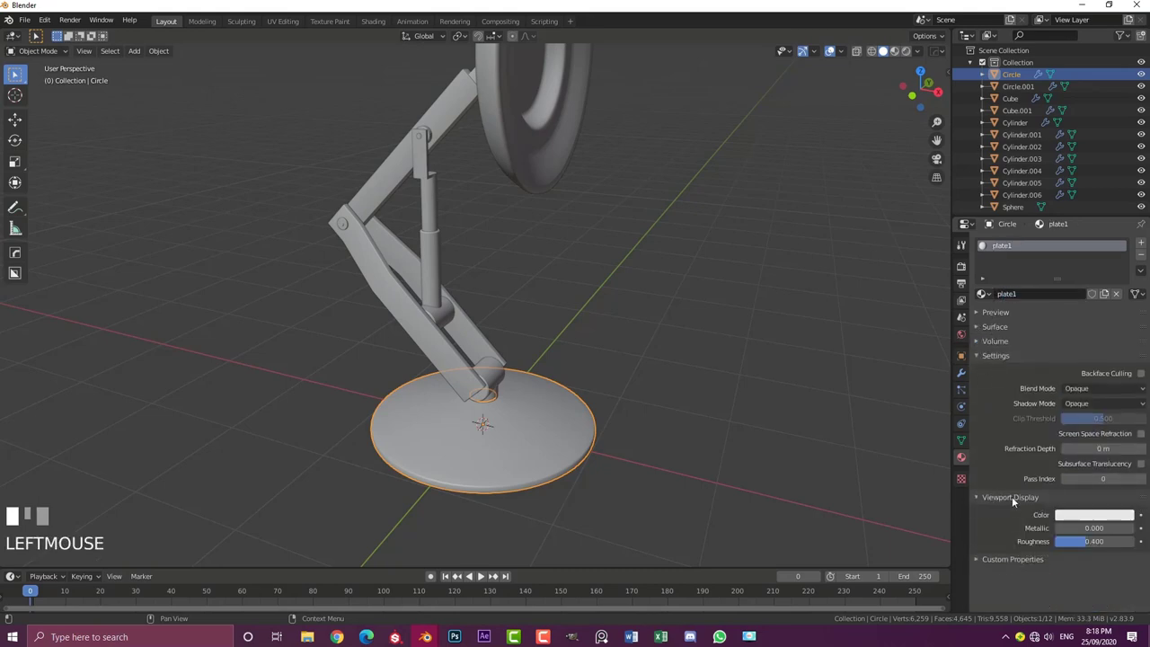
click(1077, 518)
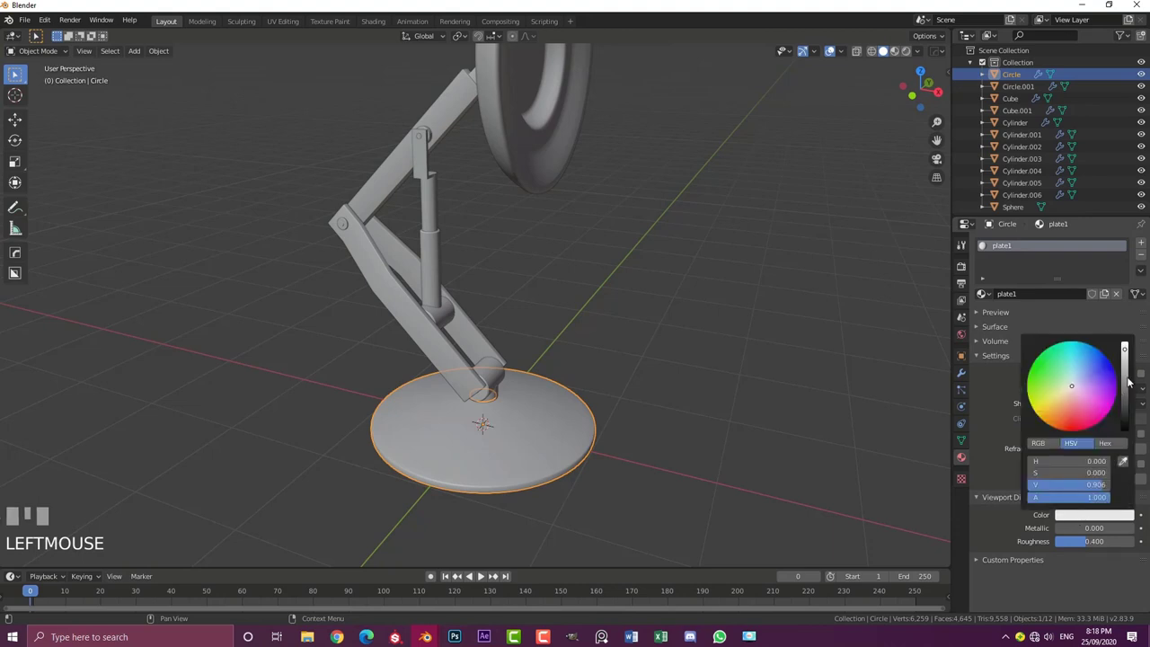
drag(1129, 383, 1123, 402)
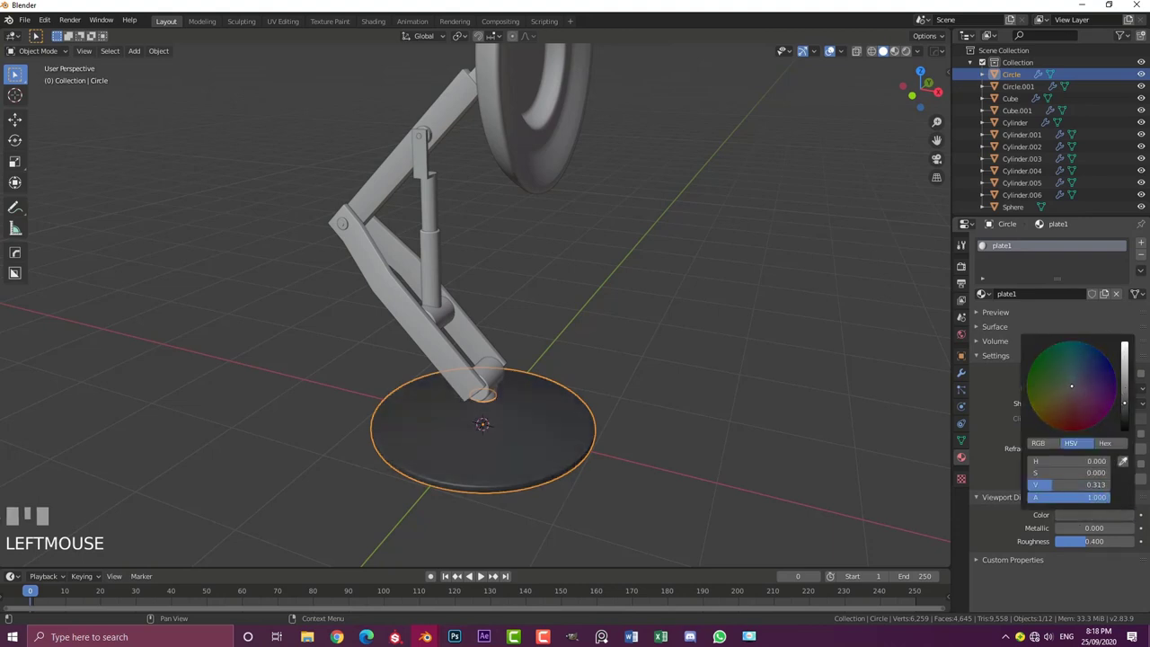
Tint the plate1 material's viewport display color dark navy blue
click(1052, 404)
scroll(83, 339, down, 2)
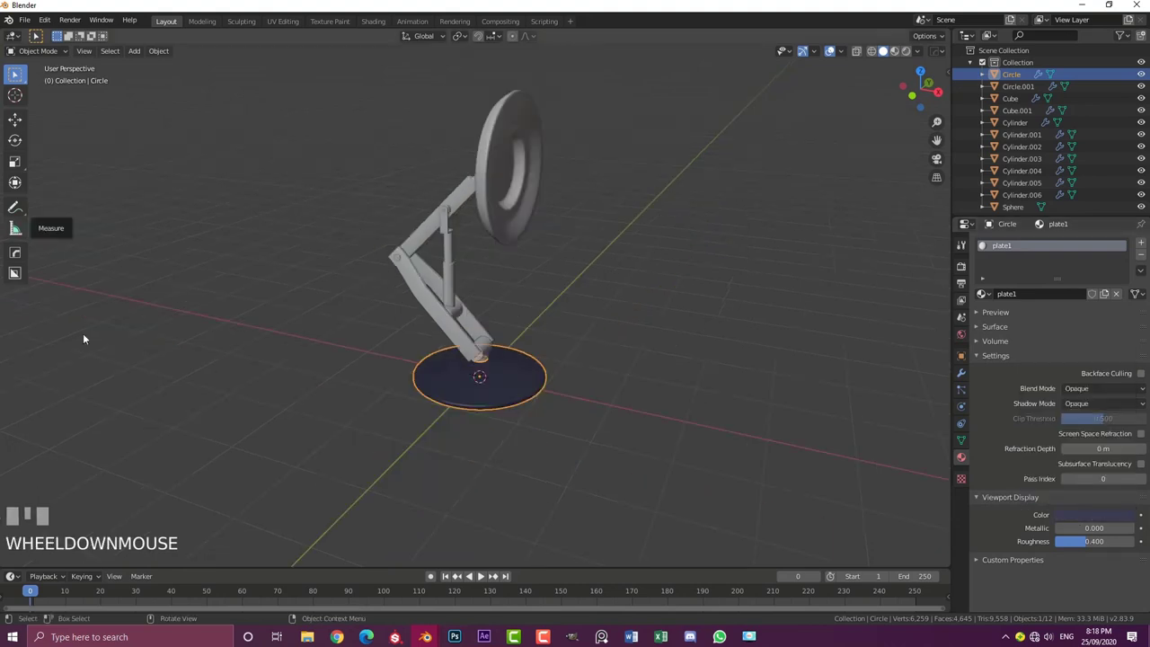
Create a new material on the lamp's lower arm and name it plate2
click(433, 286)
scroll(410, 274, up, 2)
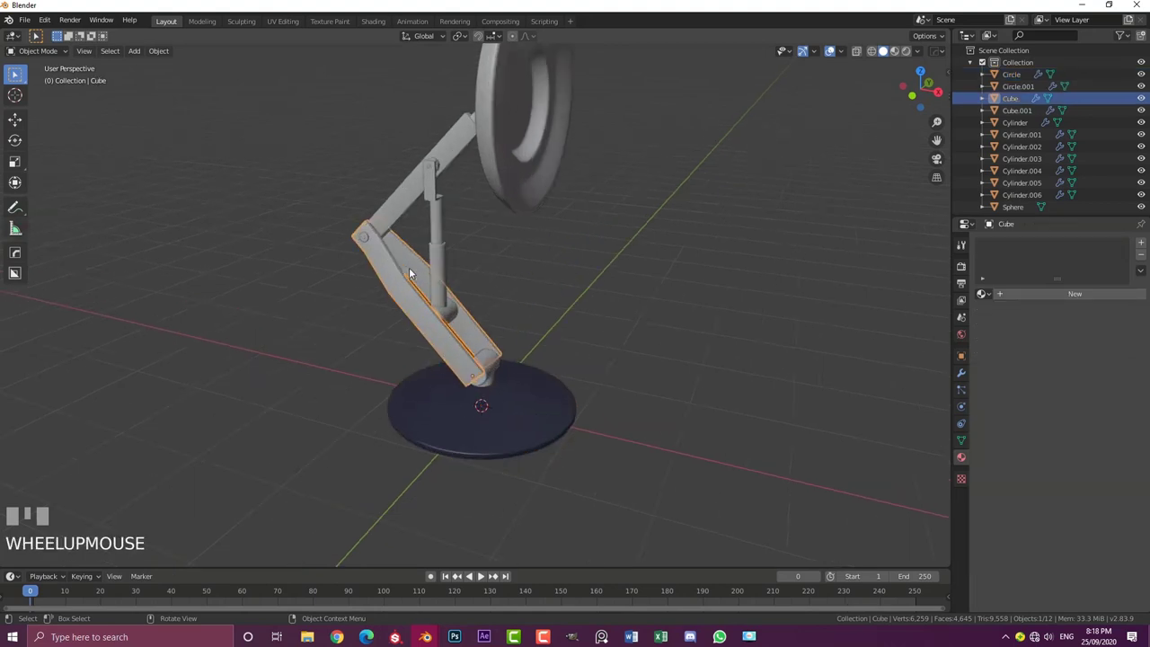
click(1033, 293)
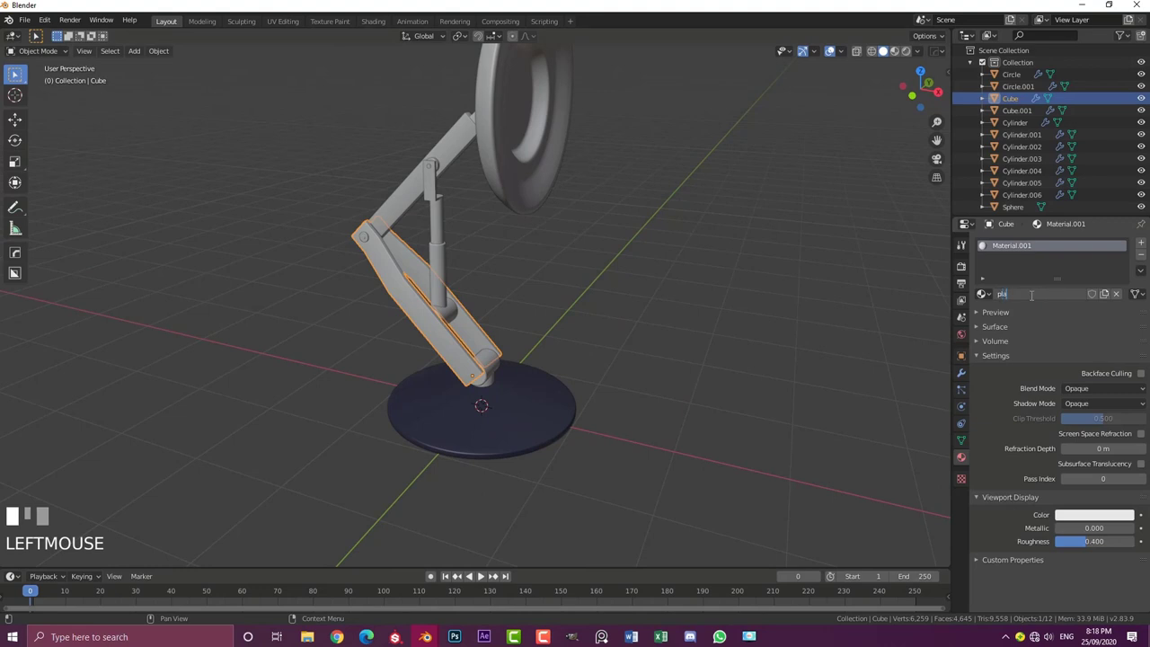
text(plate2)
key(Return)
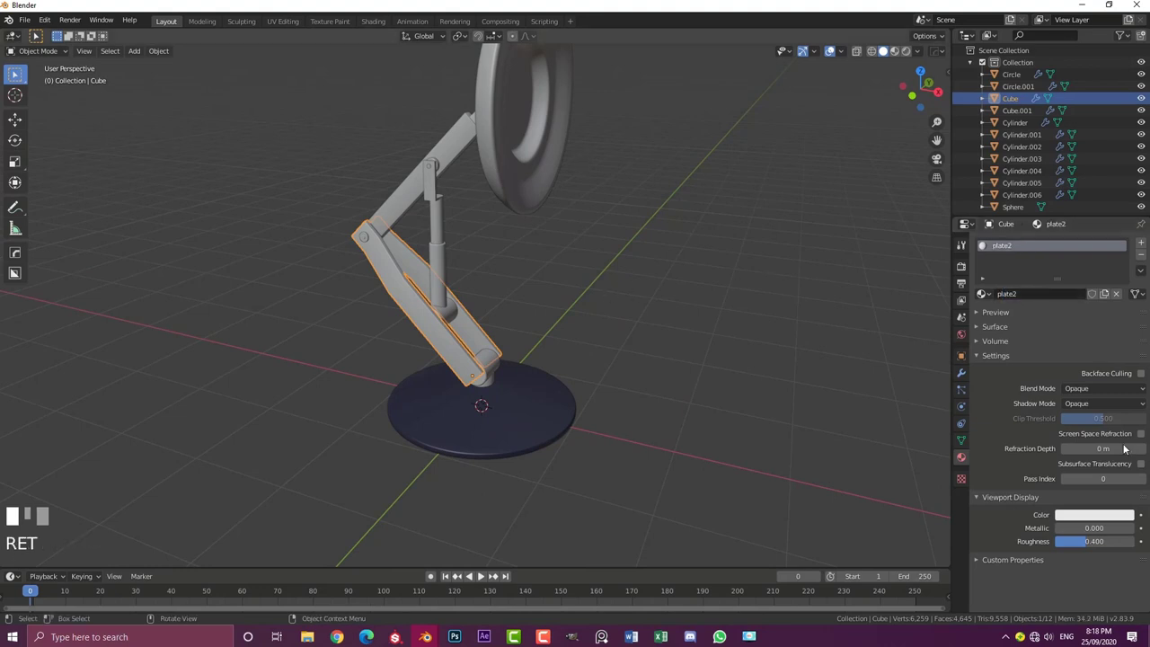
Darken the plate2 material's viewport display color to a near-black gray and clear the selection
click(1103, 520)
drag(1123, 344, 1123, 408)
middle_drag(503, 301, 571, 305)
key(alt+a)
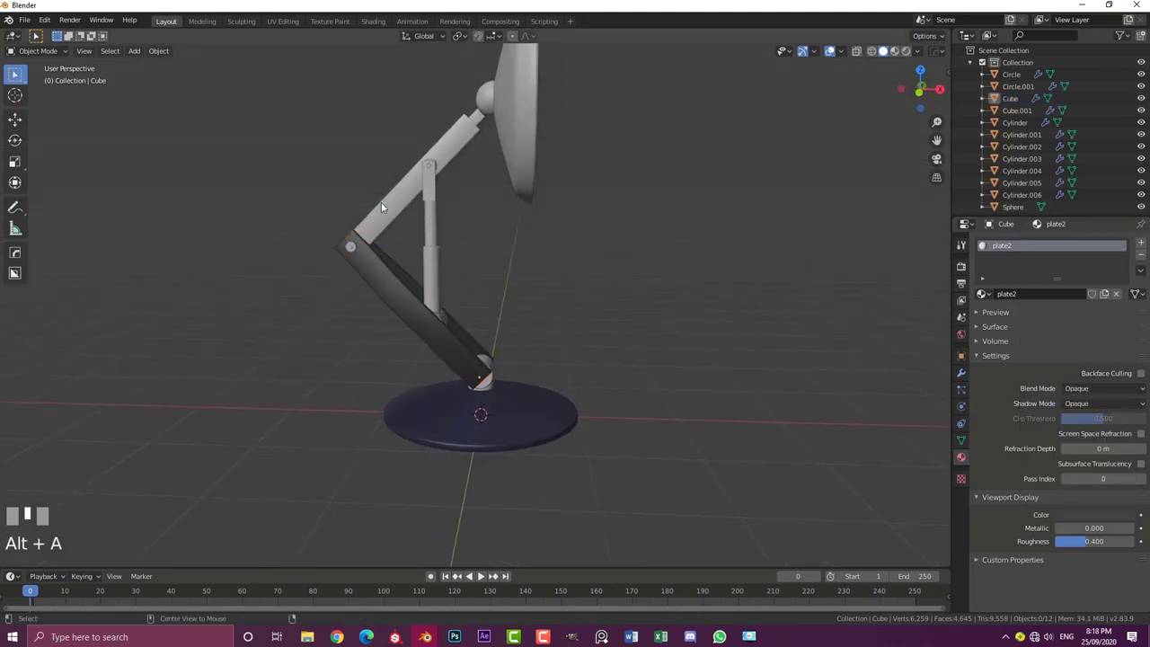
Assign the existing plate2 material to the lamp's upper arm
click(382, 197)
click(984, 294)
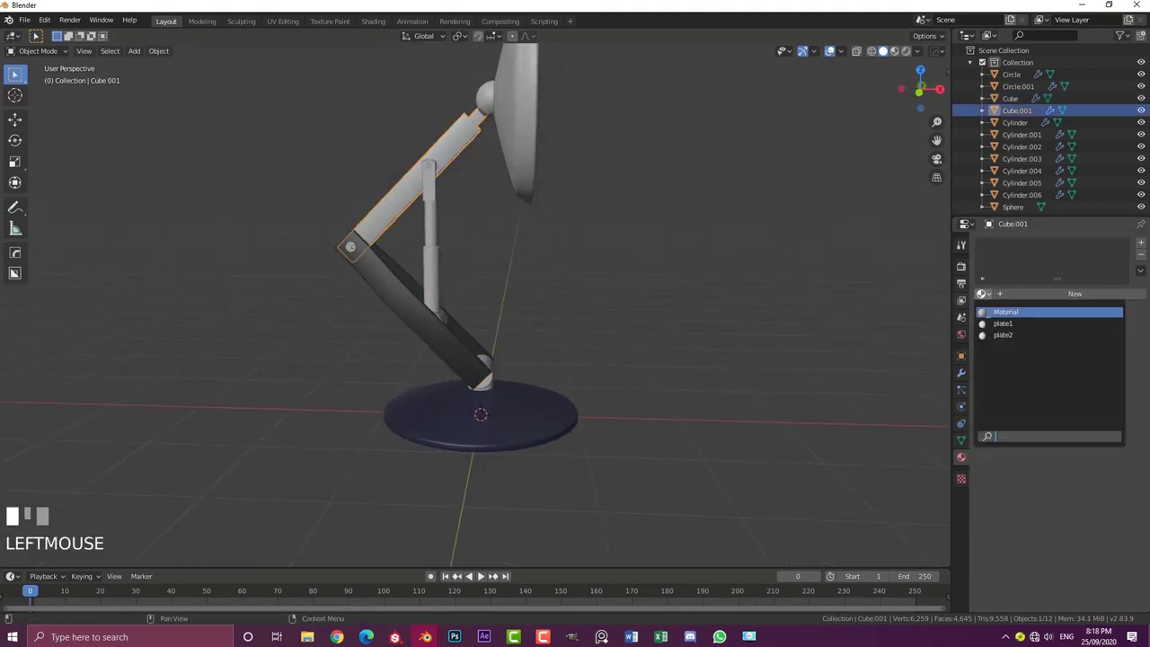
click(1006, 334)
Assign the plate1 material to the strut's lower tube and to the horizontal joint cylinder at its foot
middle_drag(560, 248, 491, 342)
scroll(515, 143, up, 2)
scroll(419, 220, up, 3)
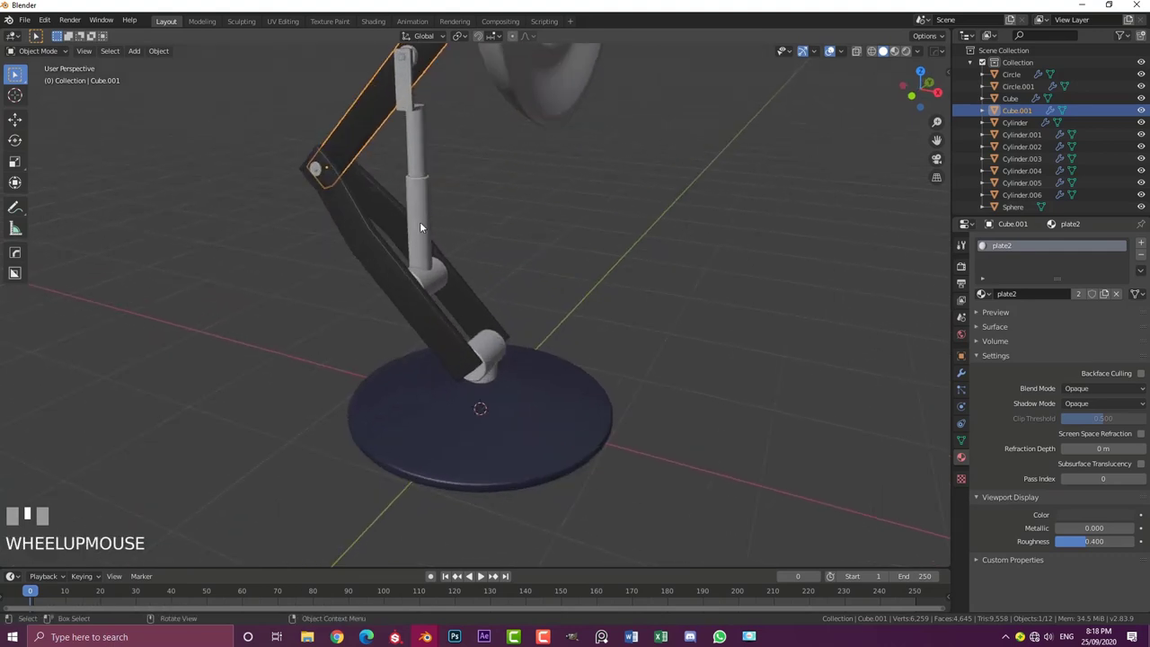
click(419, 221)
click(983, 294)
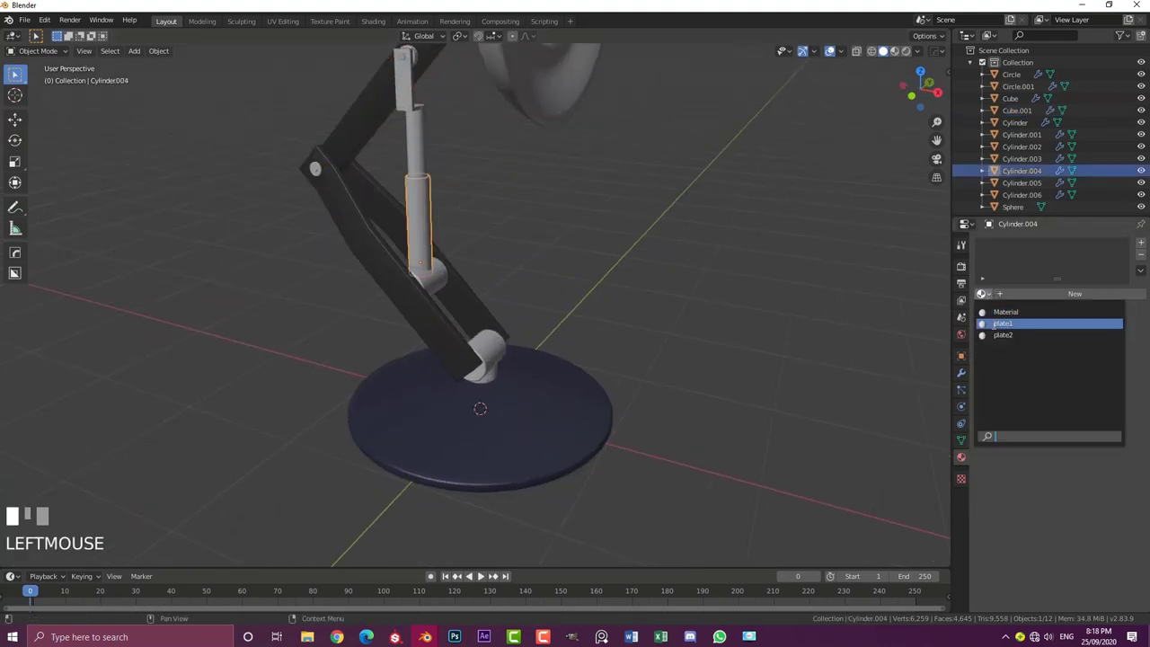
click(1004, 325)
scroll(473, 273, up, 3)
click(461, 250)
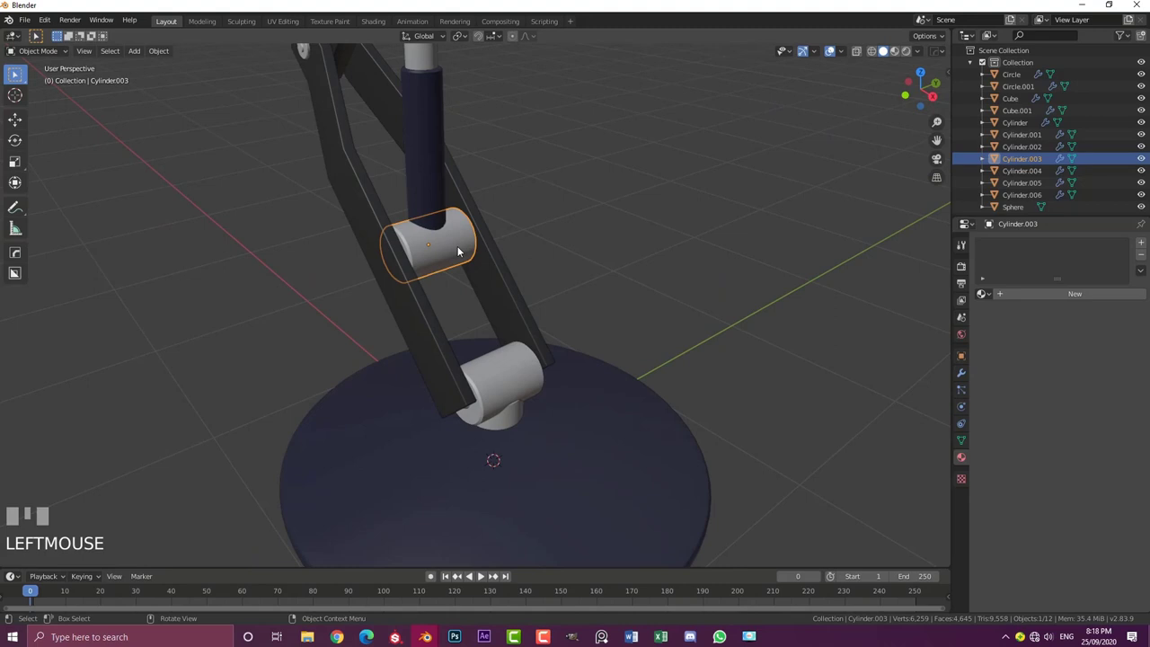
click(983, 294)
click(1004, 326)
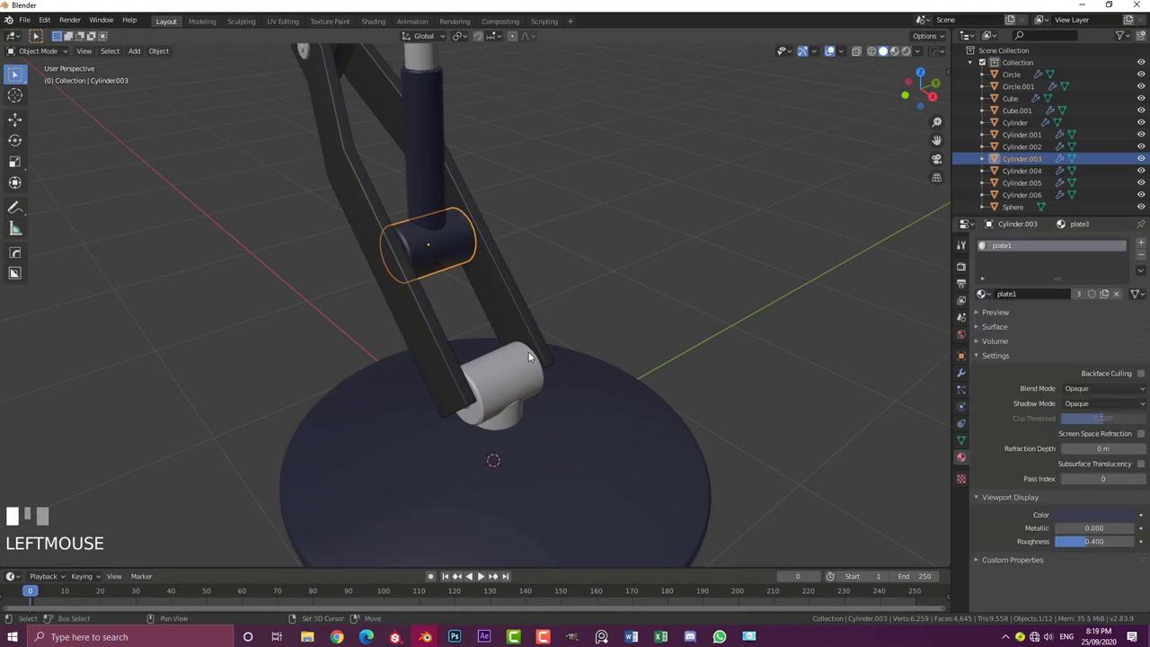
Assign plate1 to the horizontal hinge cylinder above the base and plate2 to the short post beneath it
shift+middle_drag(539, 332, 525, 288)
scroll(515, 305, up, 2)
click(513, 301)
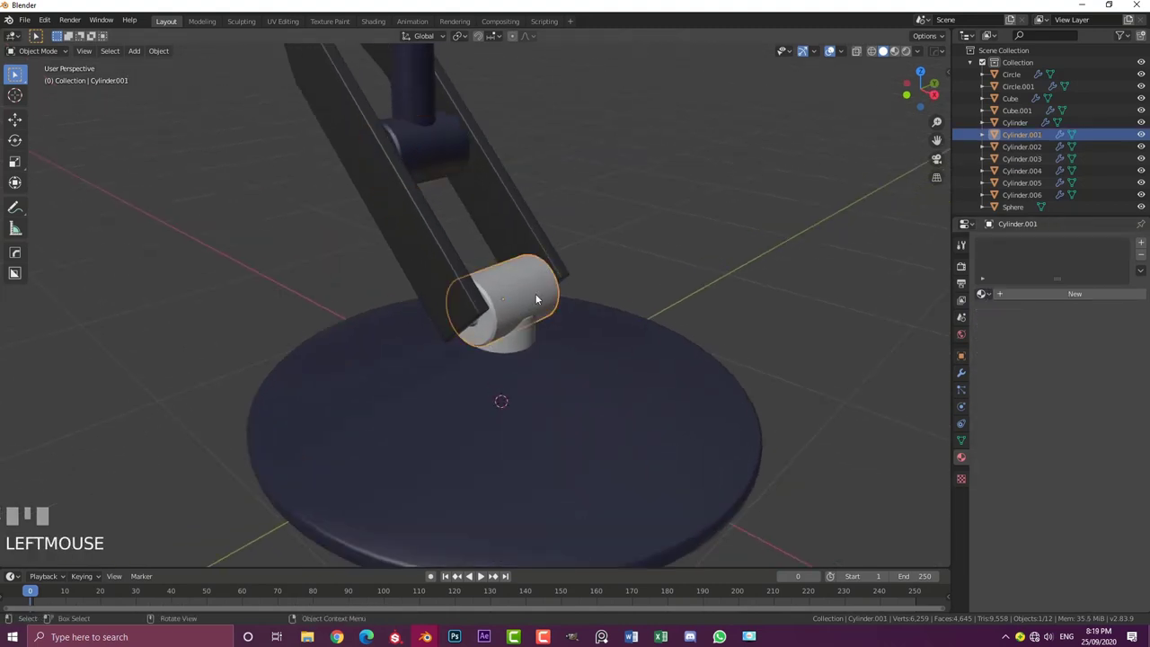
click(983, 293)
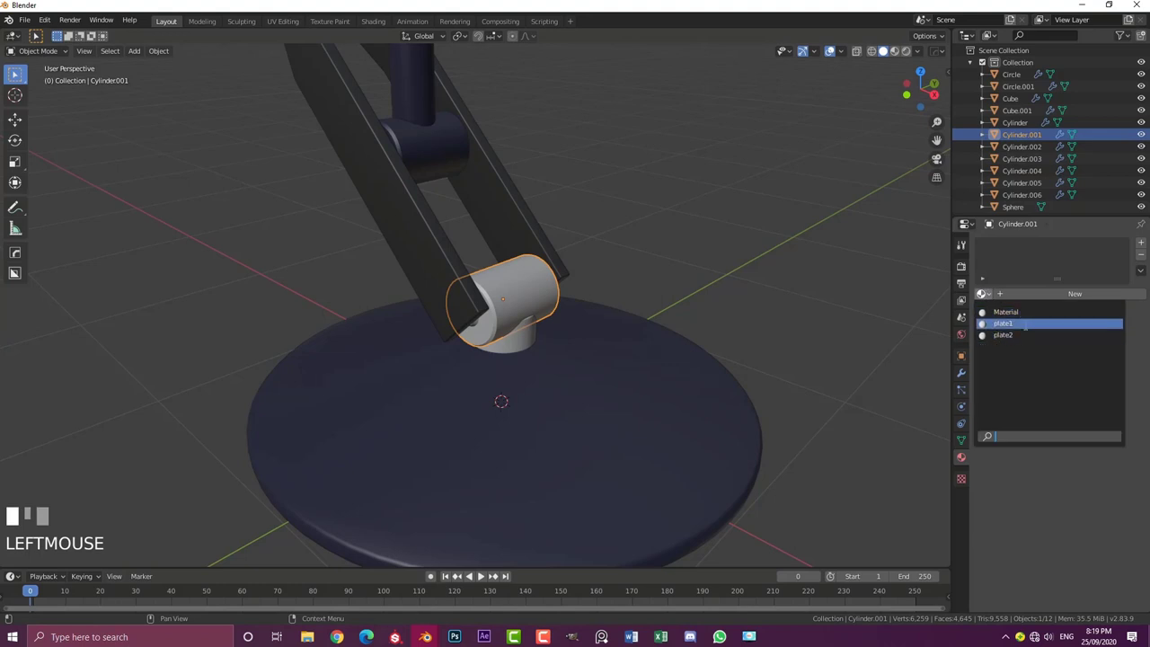
click(1020, 325)
click(527, 344)
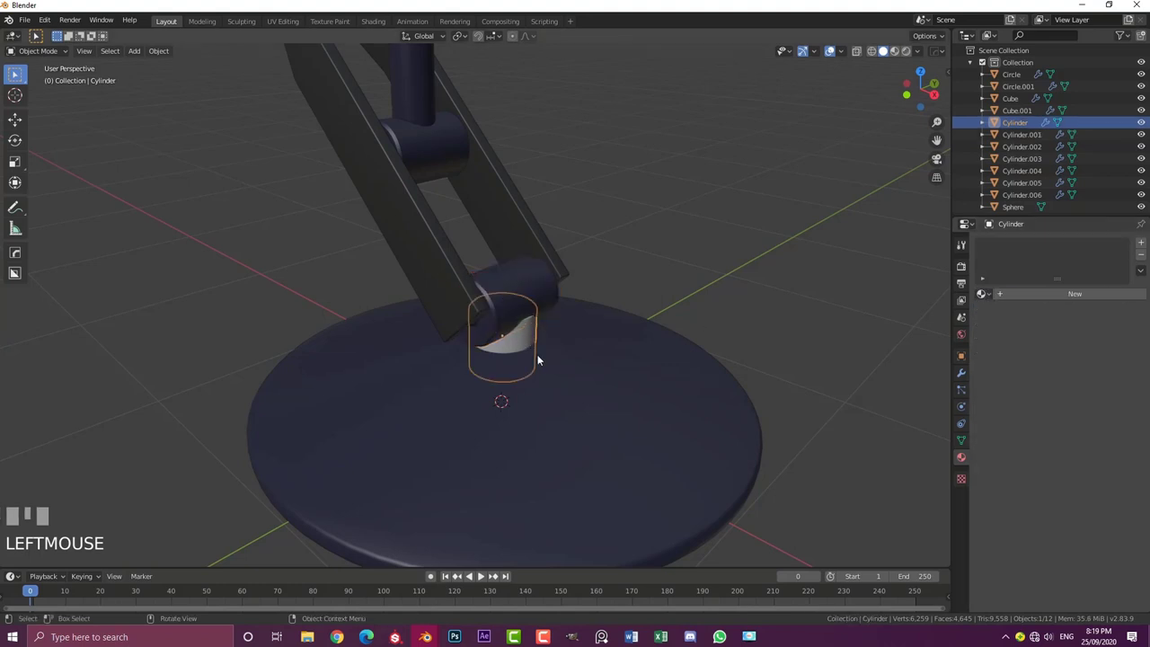
click(982, 294)
click(1003, 334)
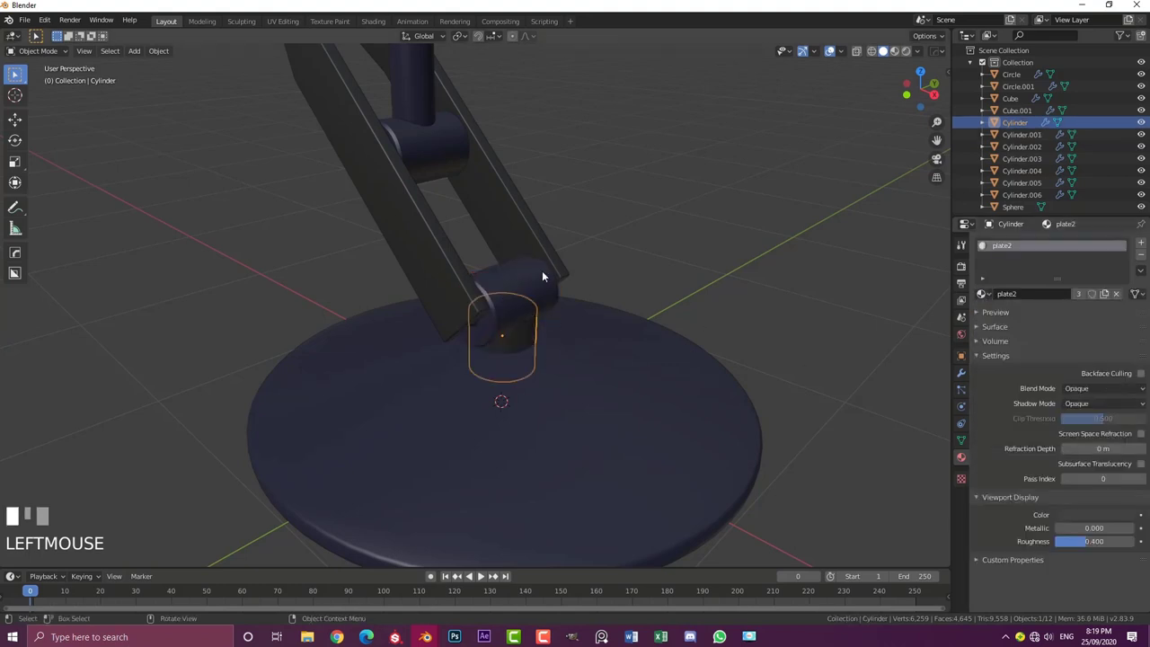
Create a material named metal on the strut's upper rod and raise its viewport metallic value to about 0.821
middle_drag(542, 270, 486, 238)
click(486, 239)
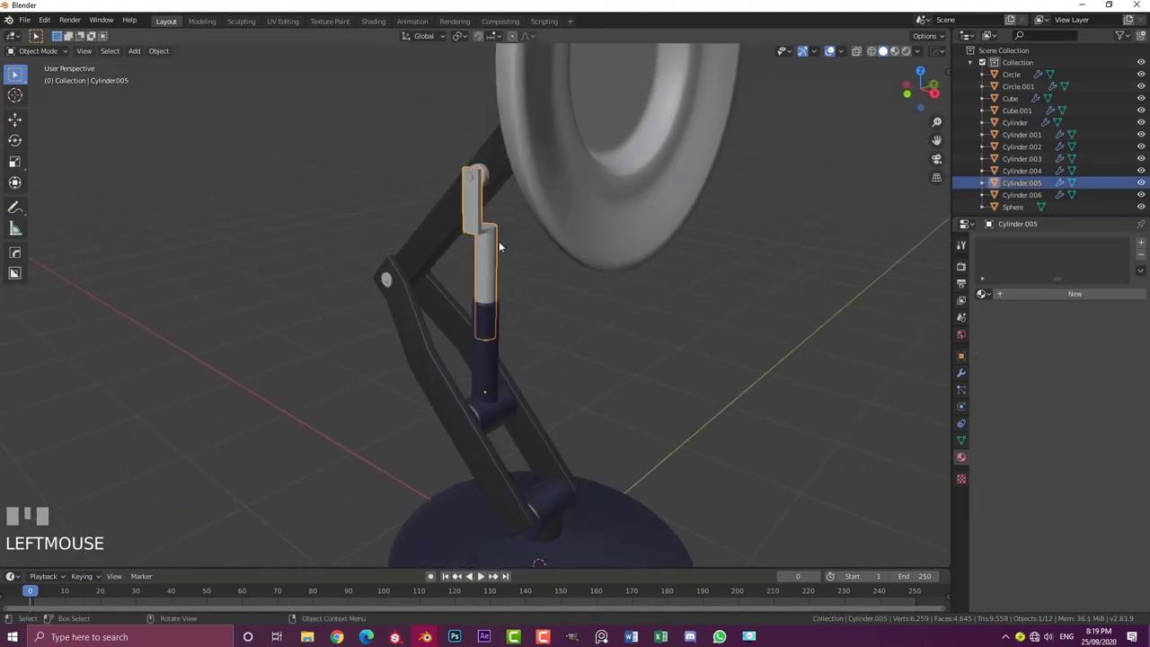
click(1064, 295)
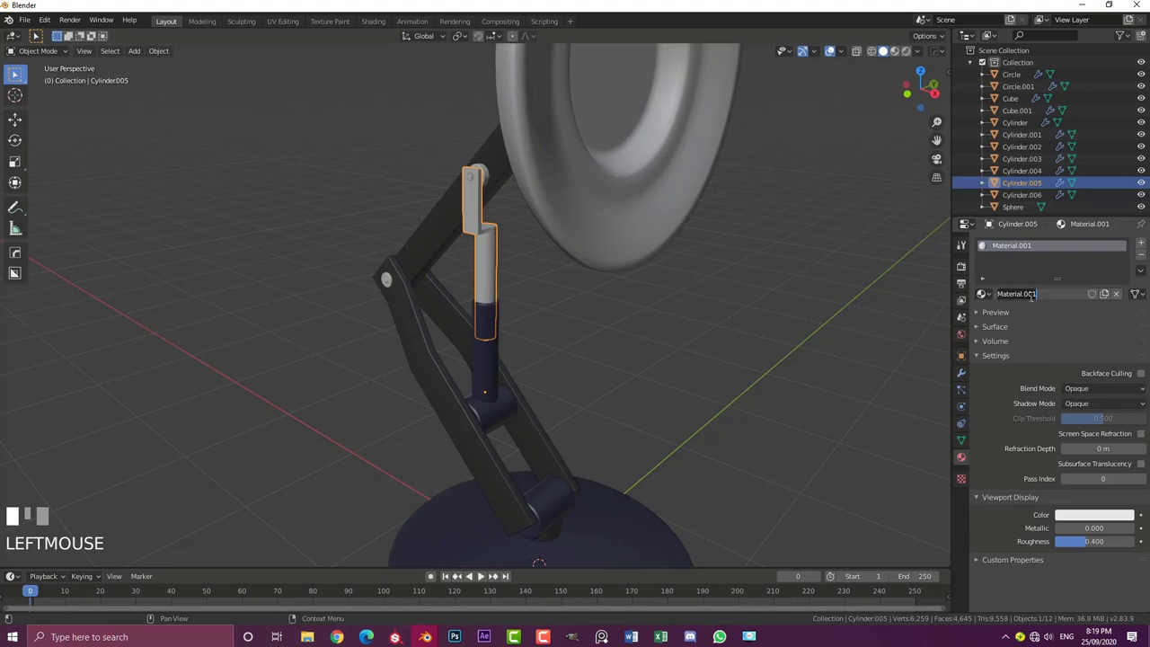
text(metal)
key(Return)
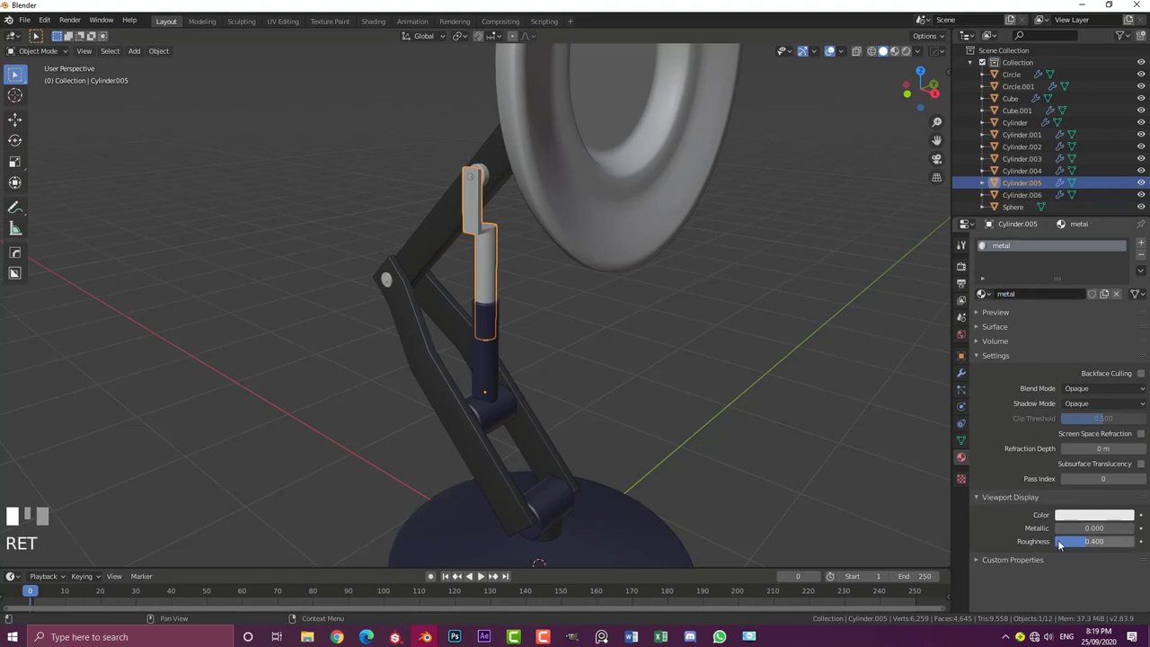
drag(1054, 527, 1121, 527)
Assign the metal material to the pin at the elbow between the two arms, and clear the selection
middle_drag(647, 404, 314, 334)
scroll(313, 334, up, 3)
click(292, 320)
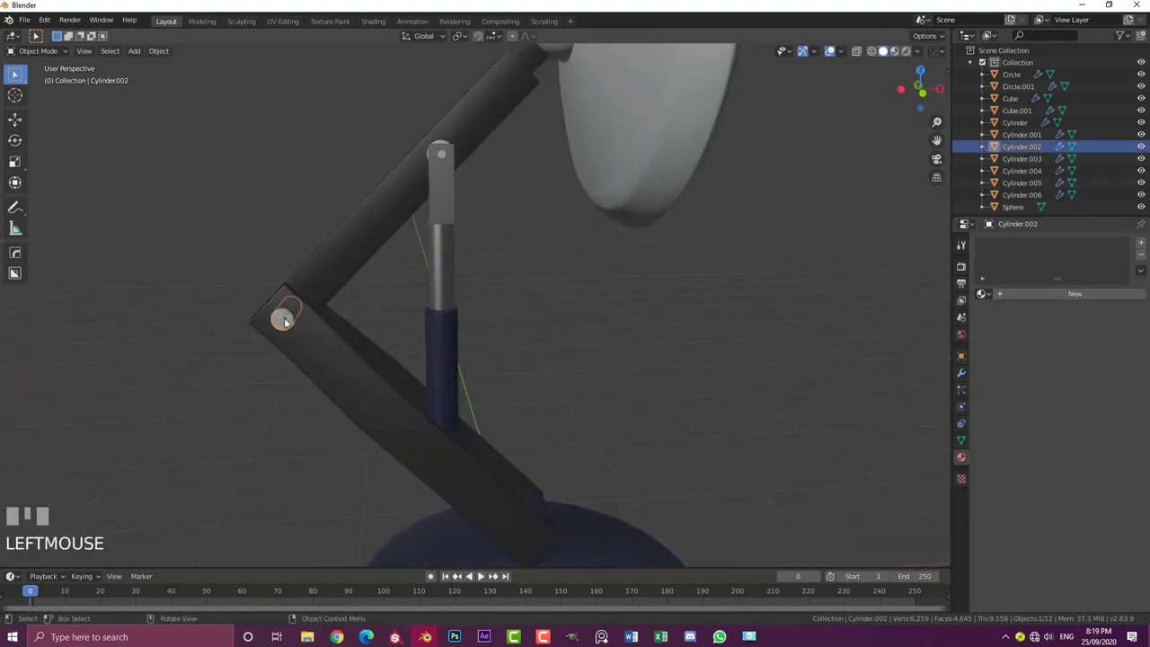
click(981, 293)
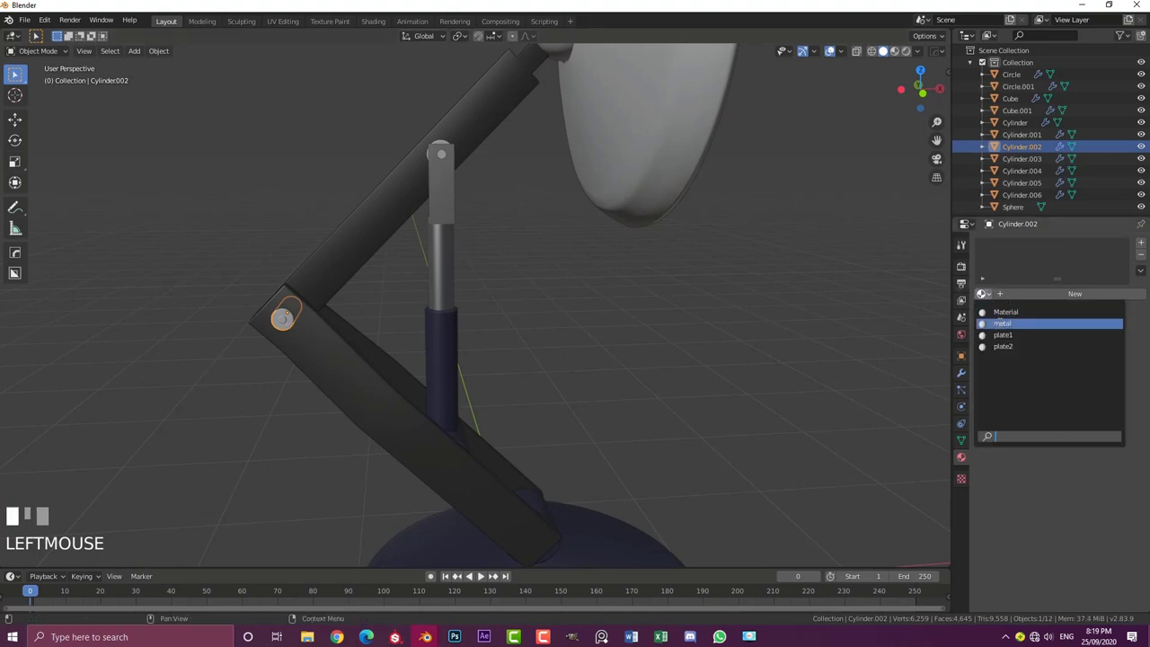
click(1001, 322)
middle_drag(575, 296, 532, 302)
key(alt+a)
Create a new material on the round lamp head and name it plate3
middle_drag(553, 185, 580, 116)
shift+scroll(573, 201, up, 1)
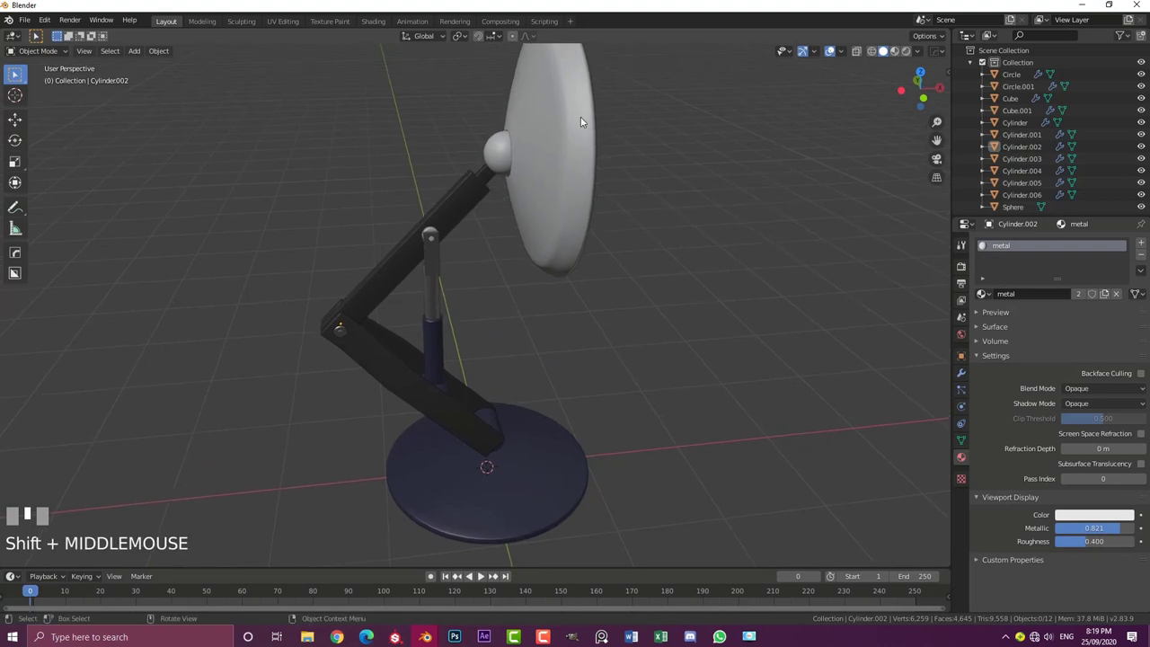
click(580, 117)
click(1063, 295)
double_click(1032, 294)
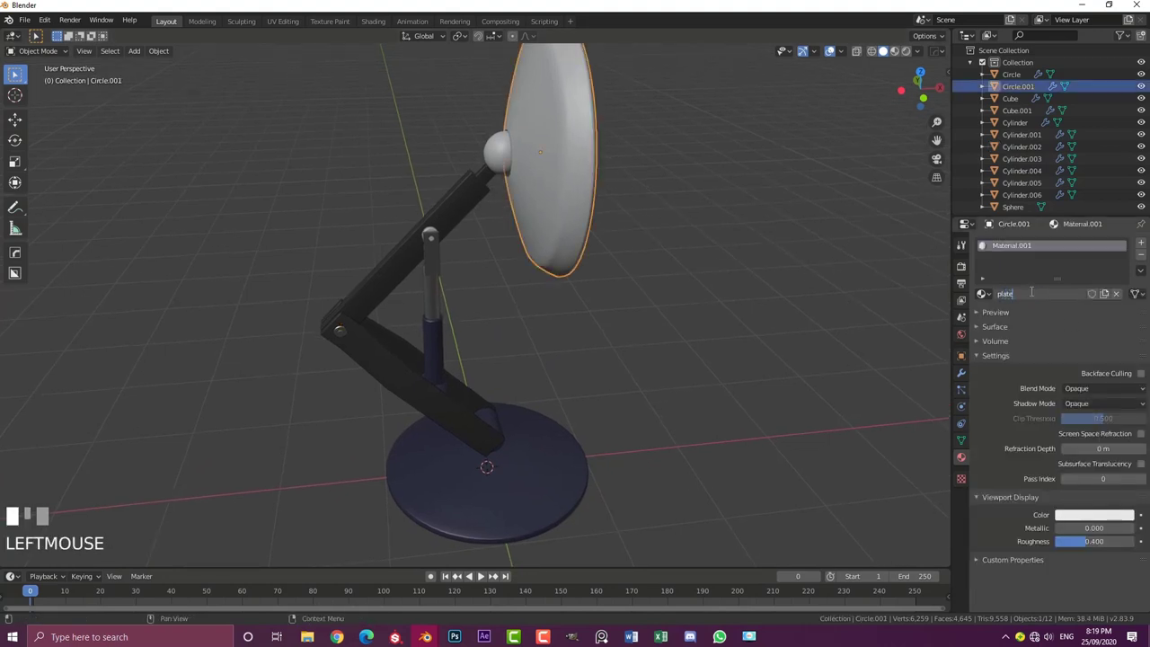
text(plate3)
key(Return)
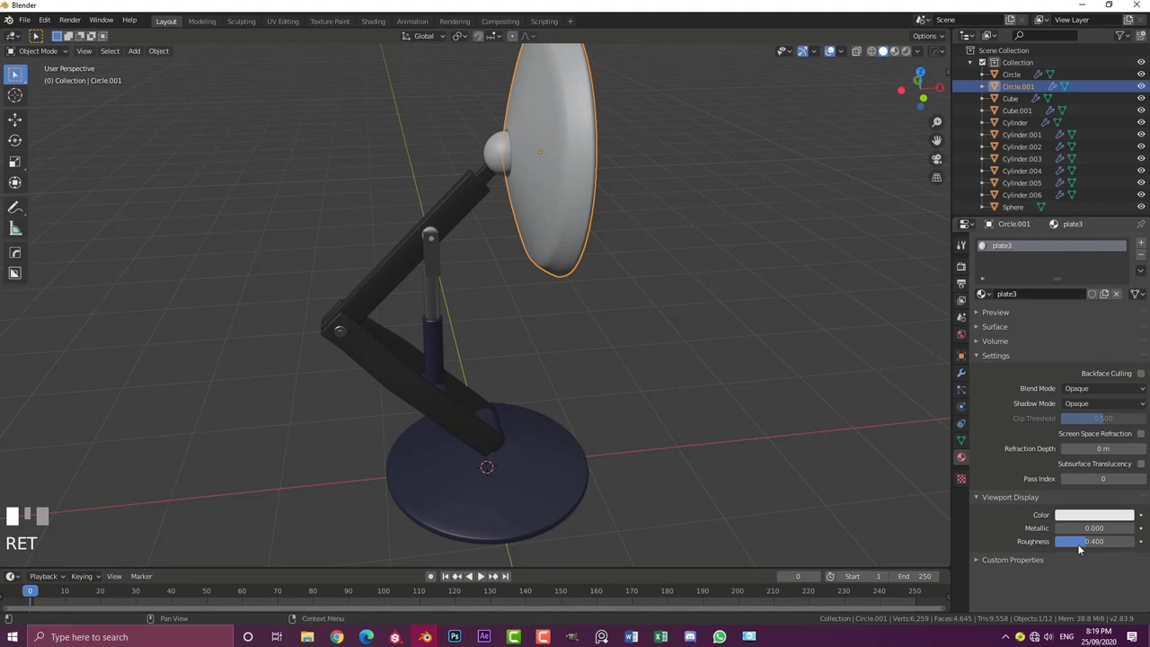
Lower the plate3 material's viewport roughness to about 0.206 and clear the selection
click(1107, 549)
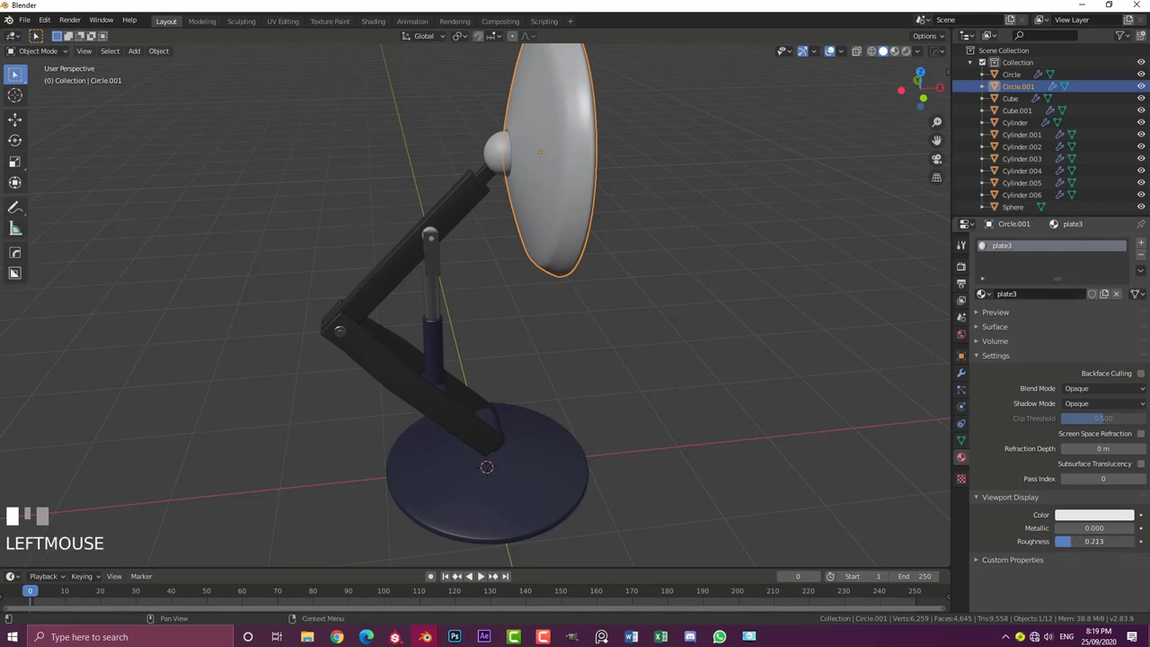
drag(1096, 541, 1091, 541)
key(alt+a)
Add a second material named light to the lamp head and assign it to the central disc face and its surrounding ring
shift+middle_drag(655, 270, 513, 269)
key(Tab)
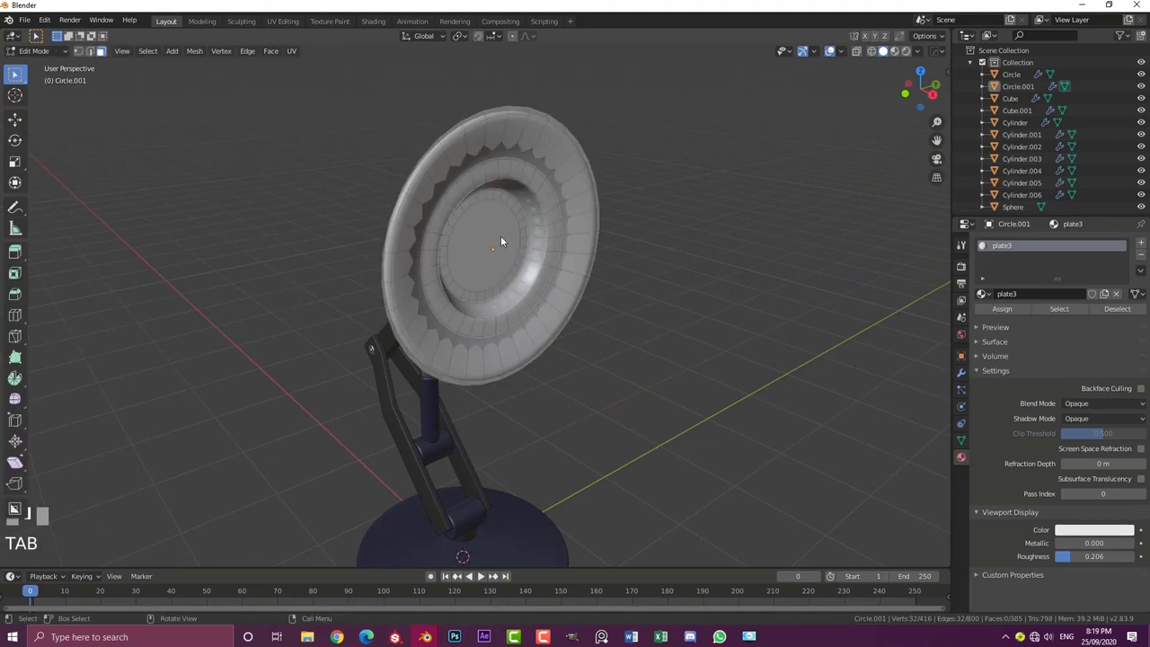
click(501, 240)
scroll(507, 247, up, 3)
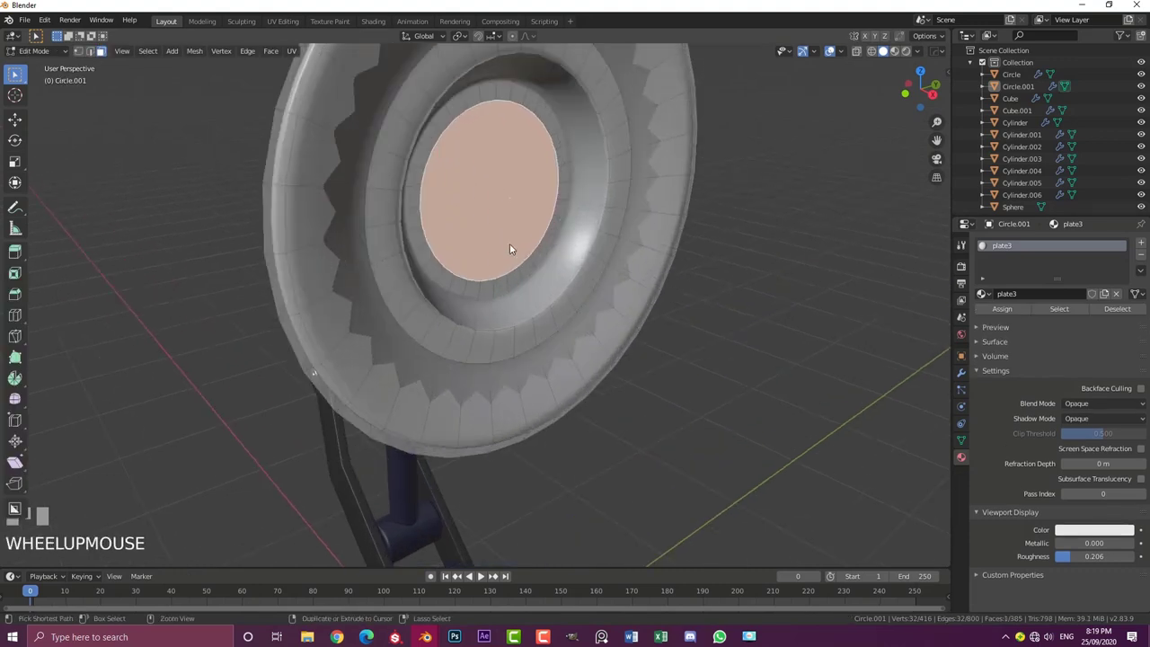
key(ctrl+KP_Add)
click(1140, 242)
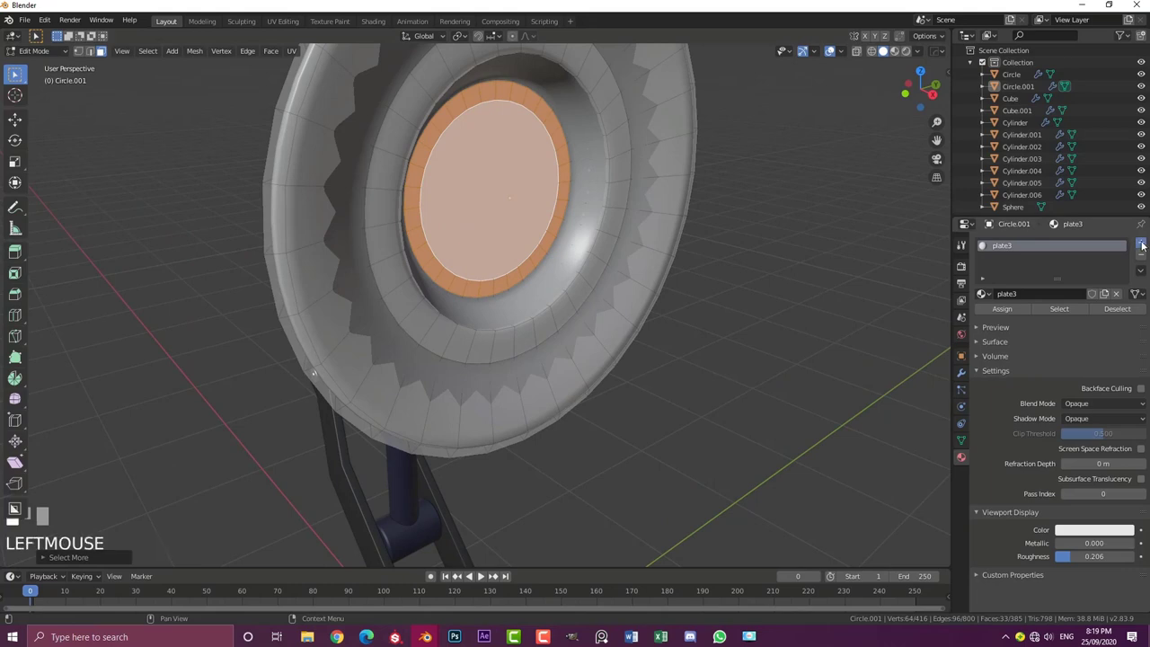
click(1065, 317)
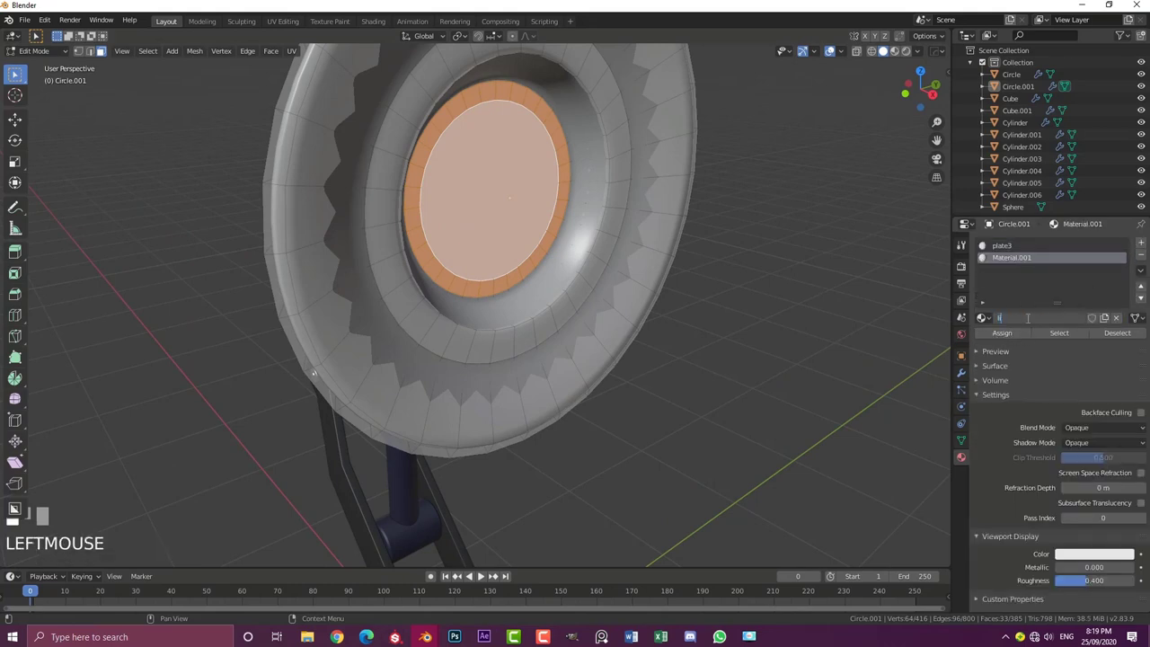
text(light)
key(Return)
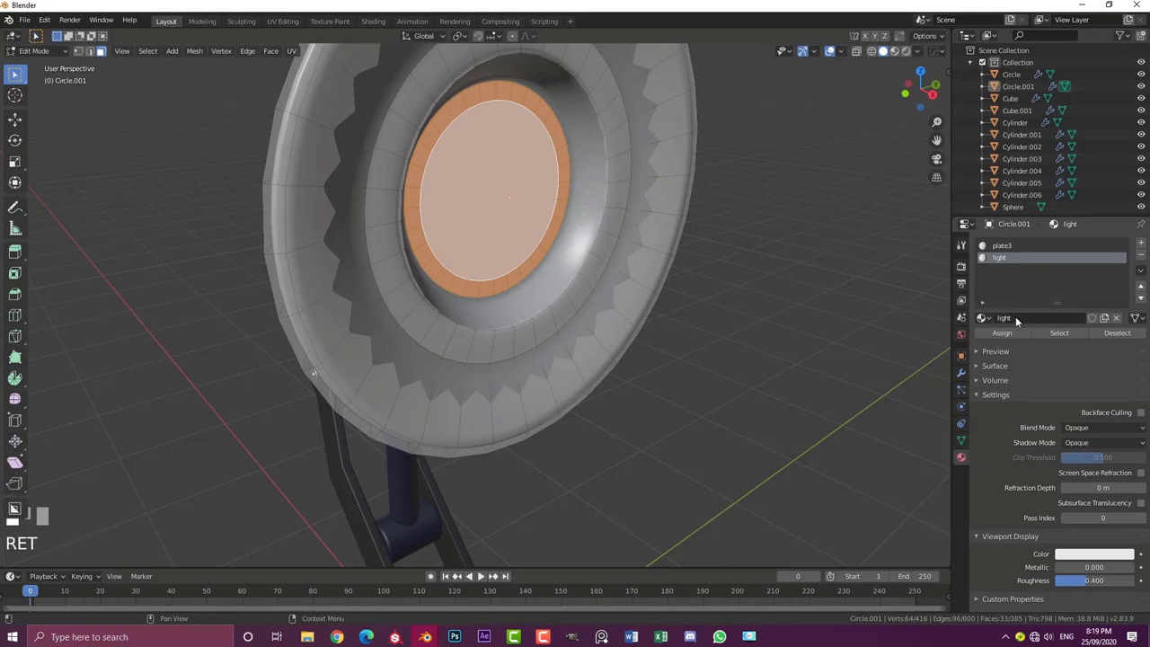
click(1004, 333)
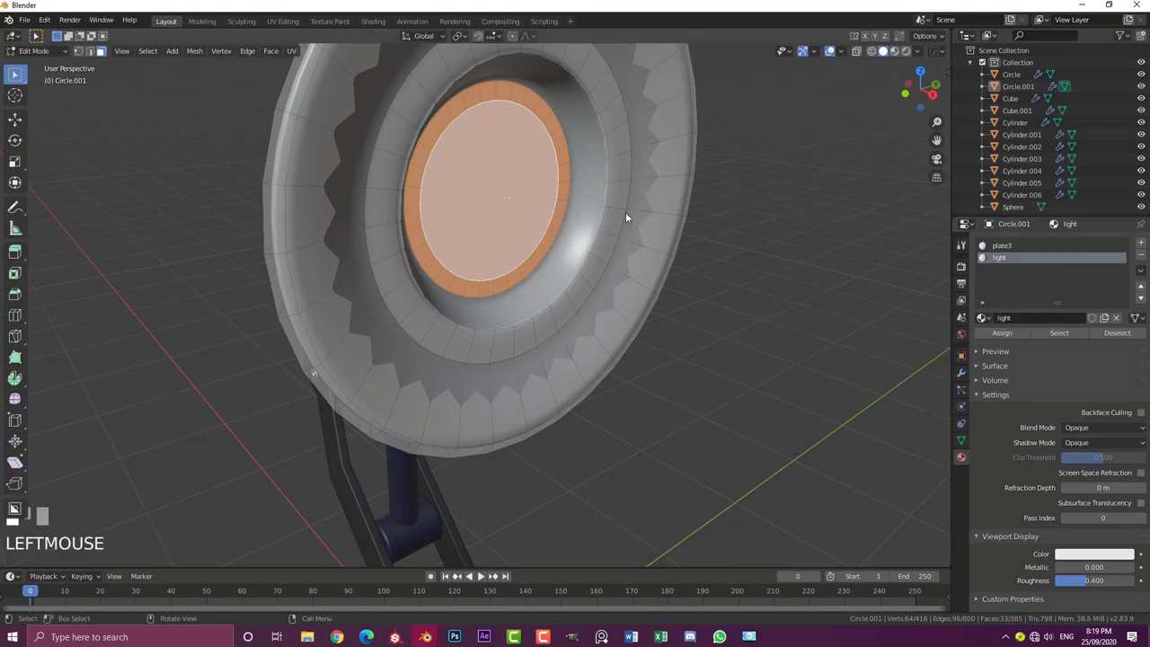
Set the light material's viewport color to pale yellow, about HSV 0.125, 0.228, 0.906, and return to Object Mode
click(1089, 556)
click(1066, 432)
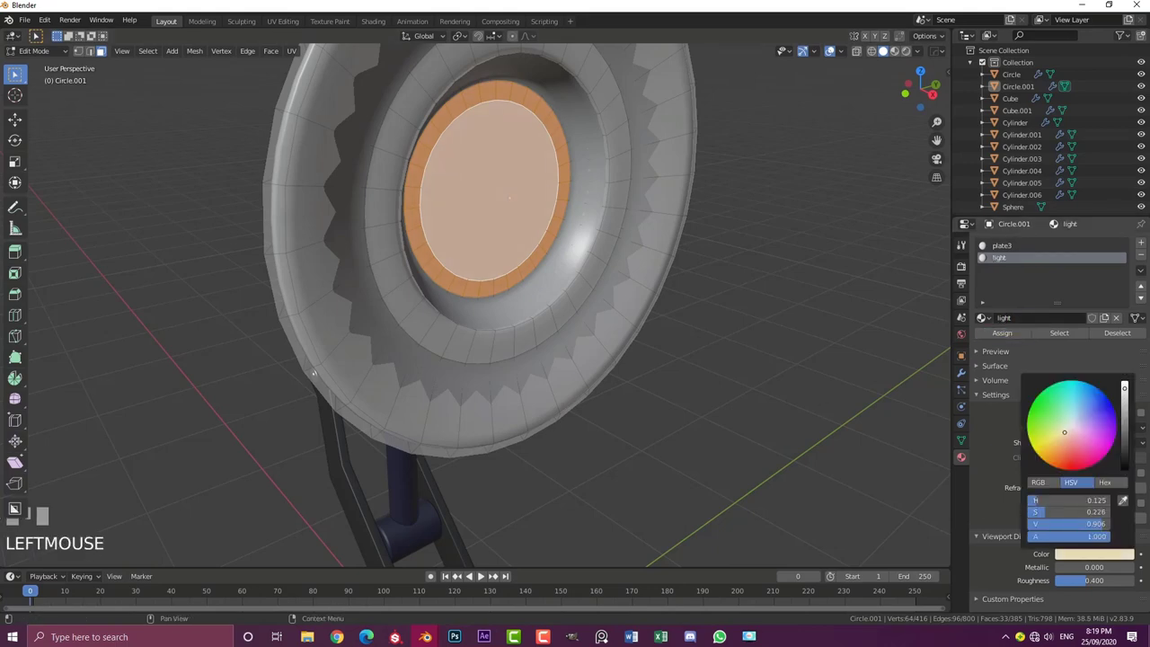
scroll(555, 256, down, 3)
key(Tab)
middle_drag(555, 256, 353, 213)
scroll(353, 214, up, 2)
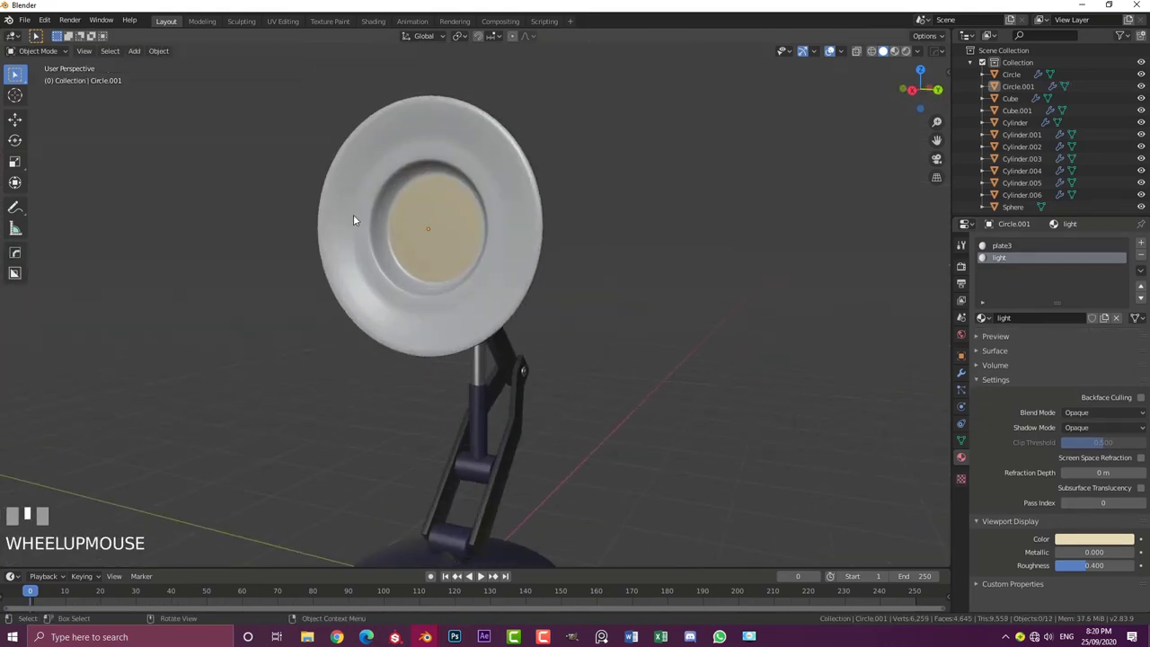
Assign the plate3 material to the ball joint behind the lamp head
scroll(409, 232, down, 3)
middle_drag(413, 234, 589, 250)
scroll(589, 251, up, 2)
click(484, 238)
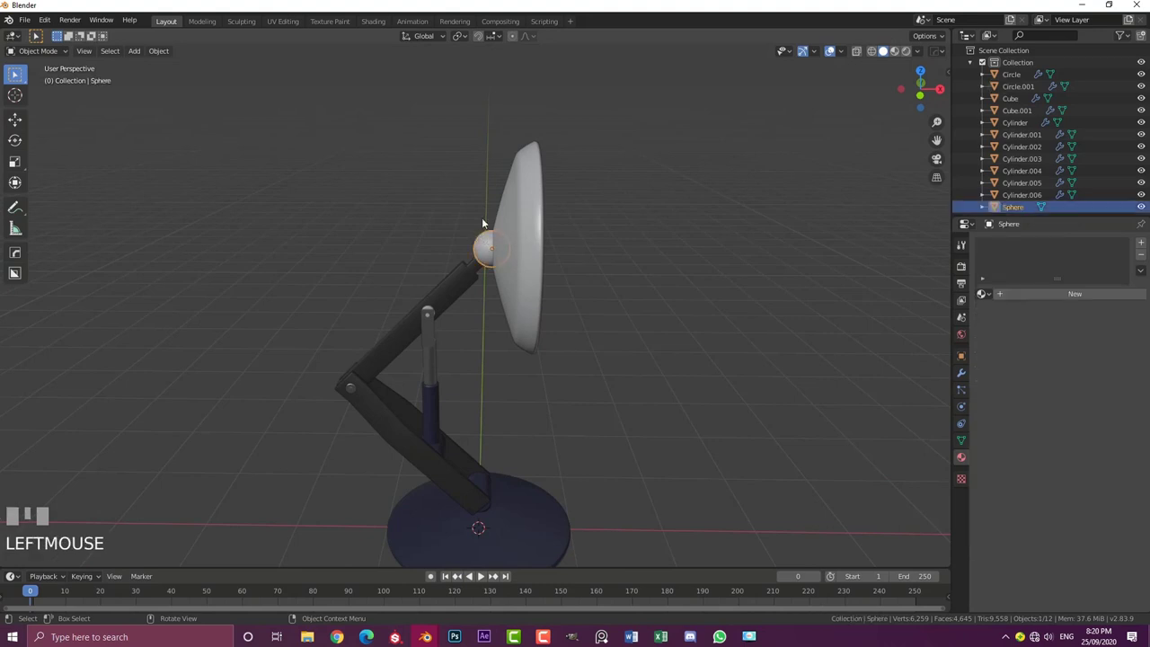
click(982, 294)
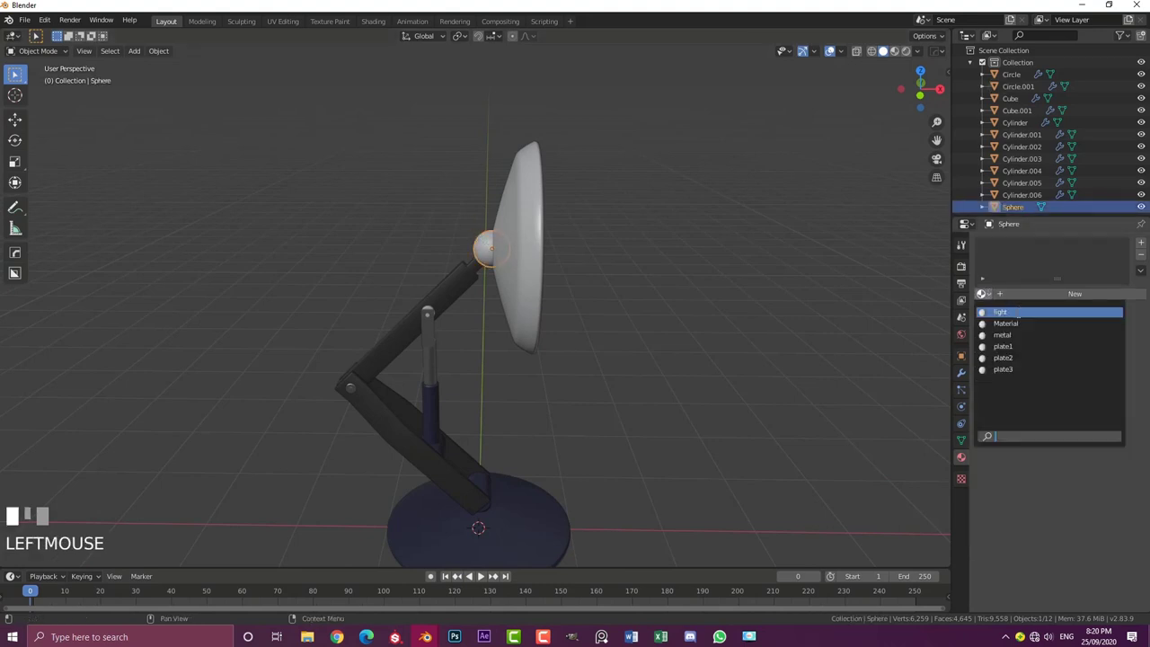
click(1002, 369)
Examine the whole lamp from several angles to check the material colors on its parts
scroll(727, 331, down, 3)
middle_drag(727, 330, 597, 314)
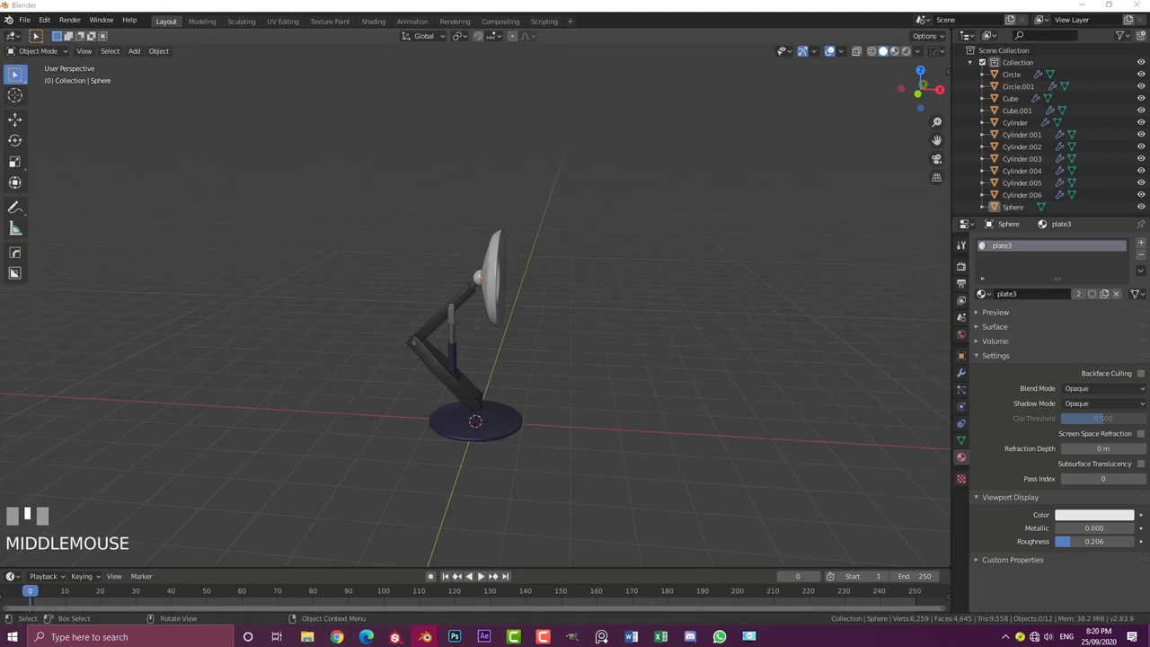
middle_drag(449, 311, 501, 179)
scroll(480, 292, up, 3)
scroll(485, 249, up, 2)
scroll(583, 257, down, 2)
middle_drag(582, 257, 495, 293)
scroll(401, 98, up, 3)
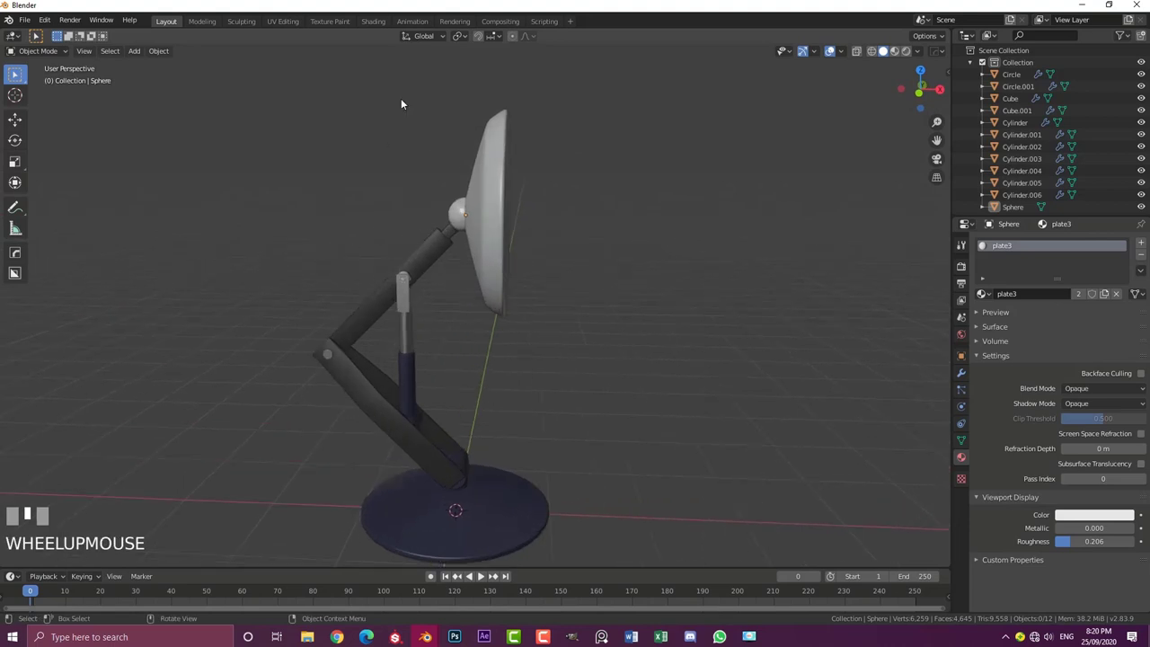
Apply the Mirror modifier on the lower arm, keeping its Bevel modifier live
middle_drag(400, 98, 79, 400)
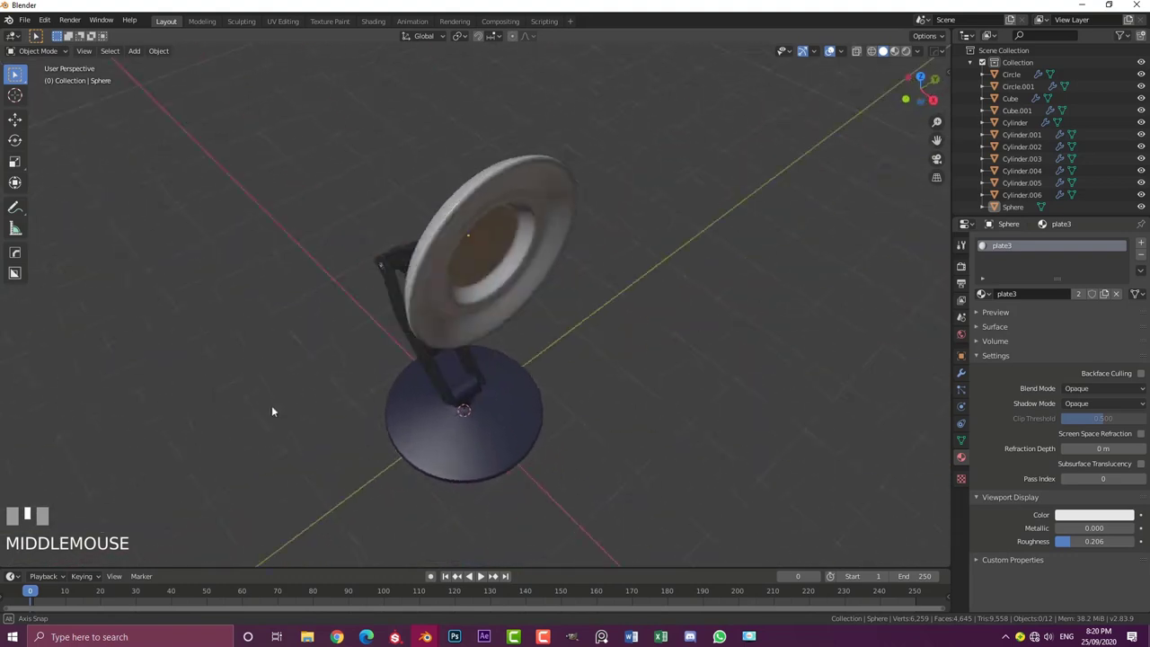
middle_drag(272, 408, 406, 321)
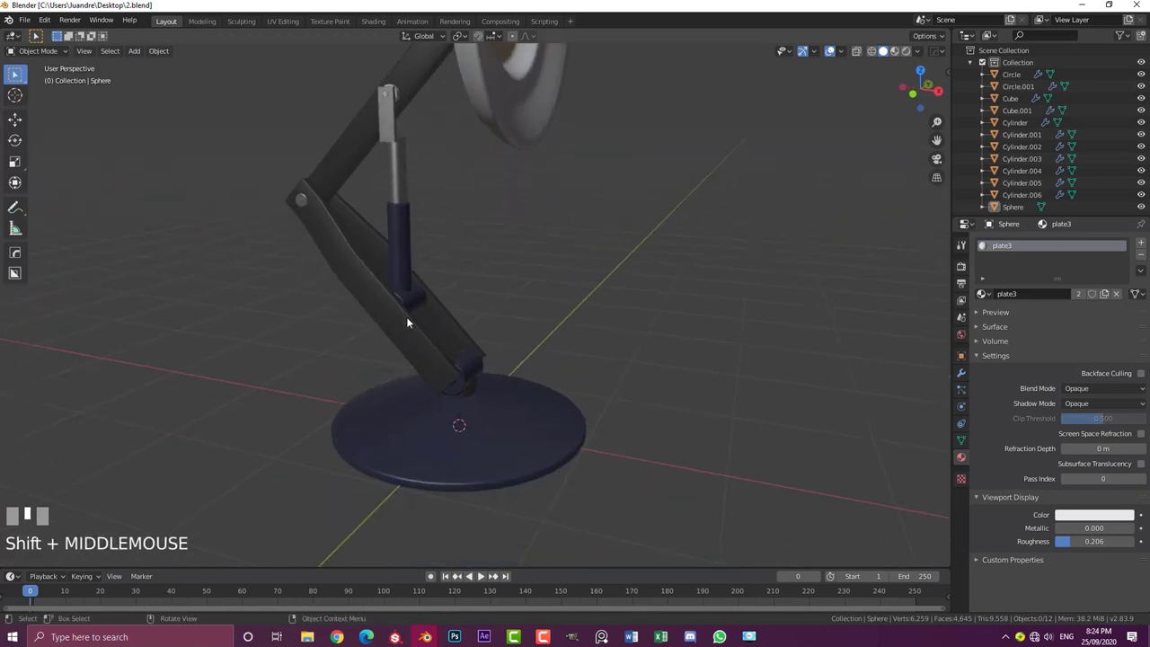
click(440, 321)
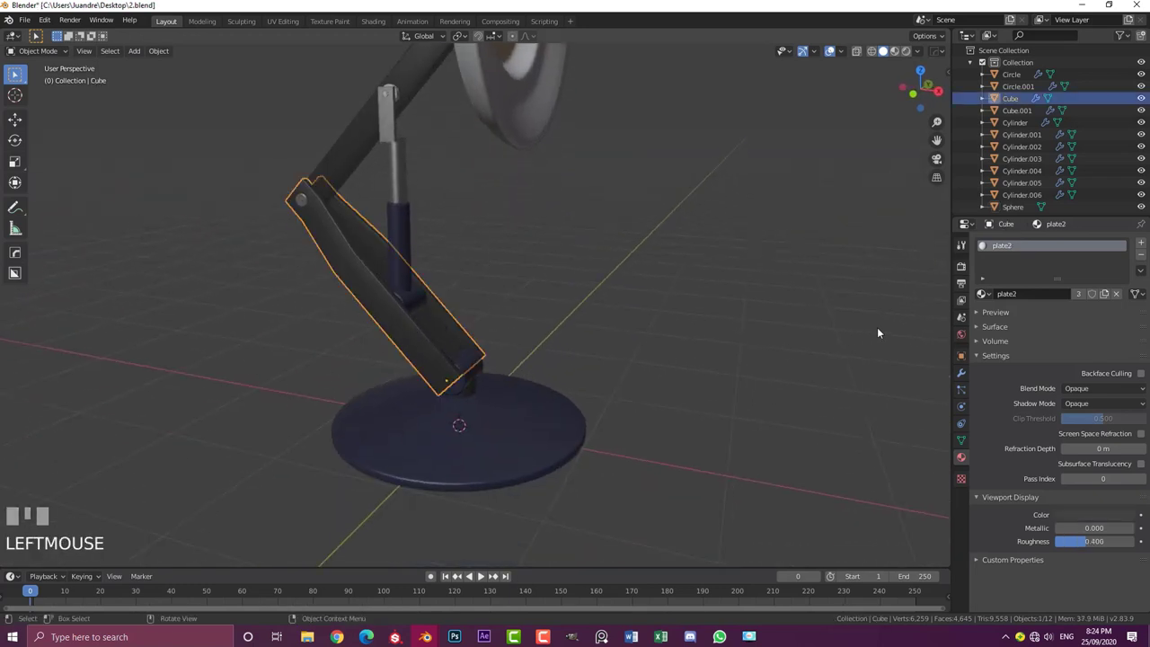
click(961, 374)
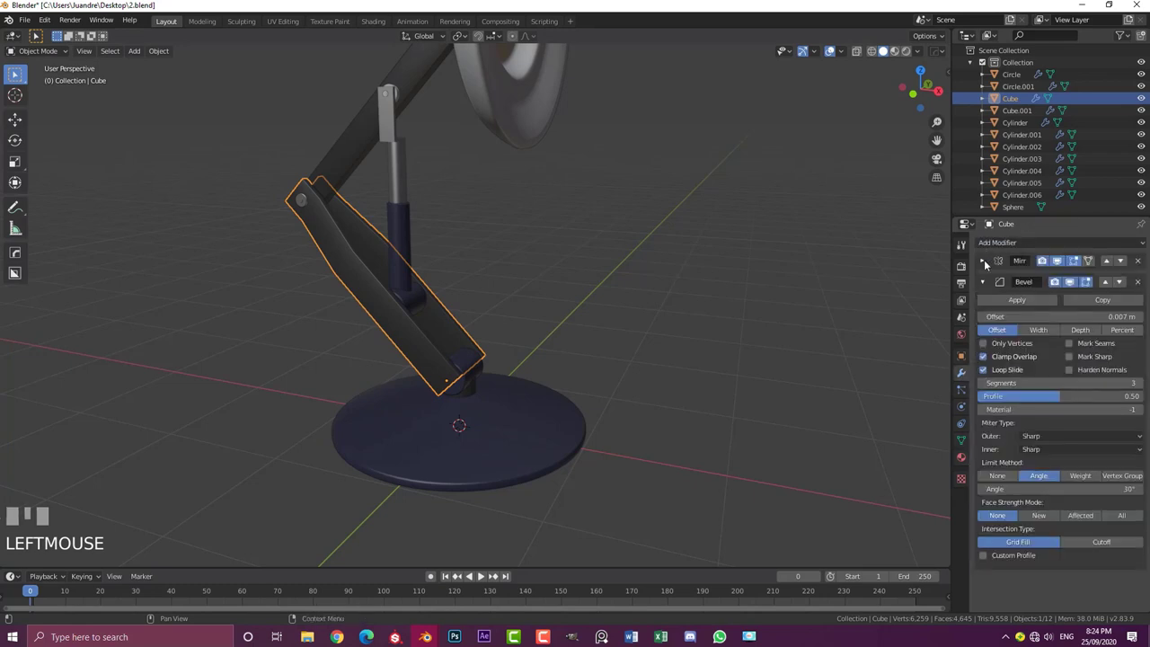
click(982, 261)
click(1017, 279)
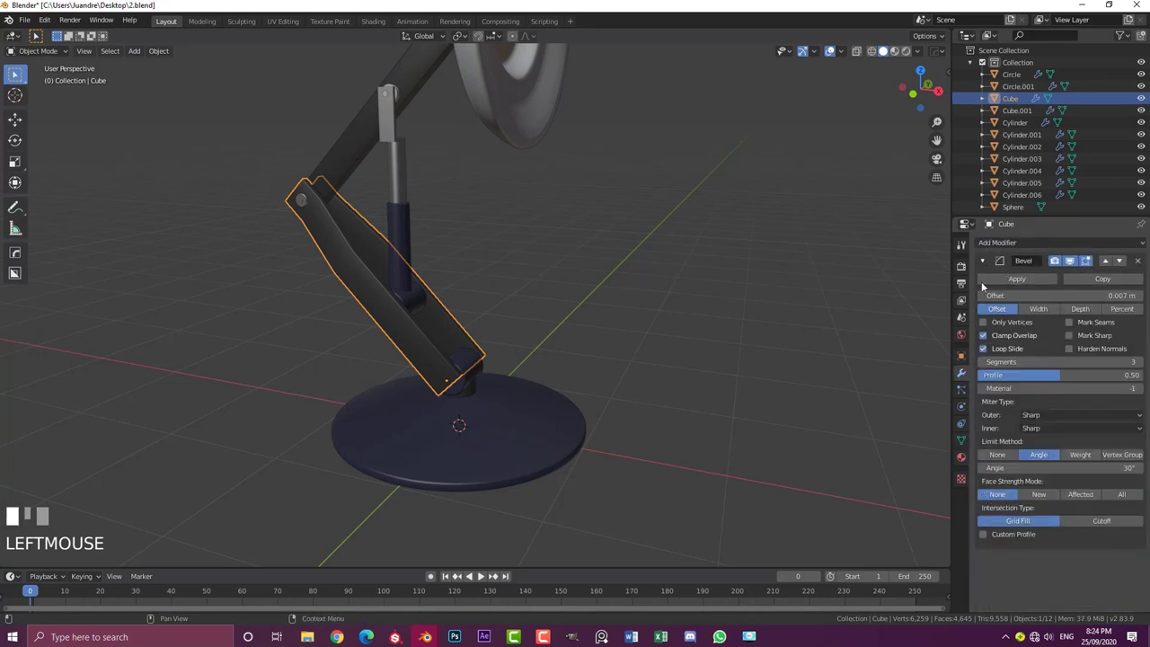
click(1015, 279)
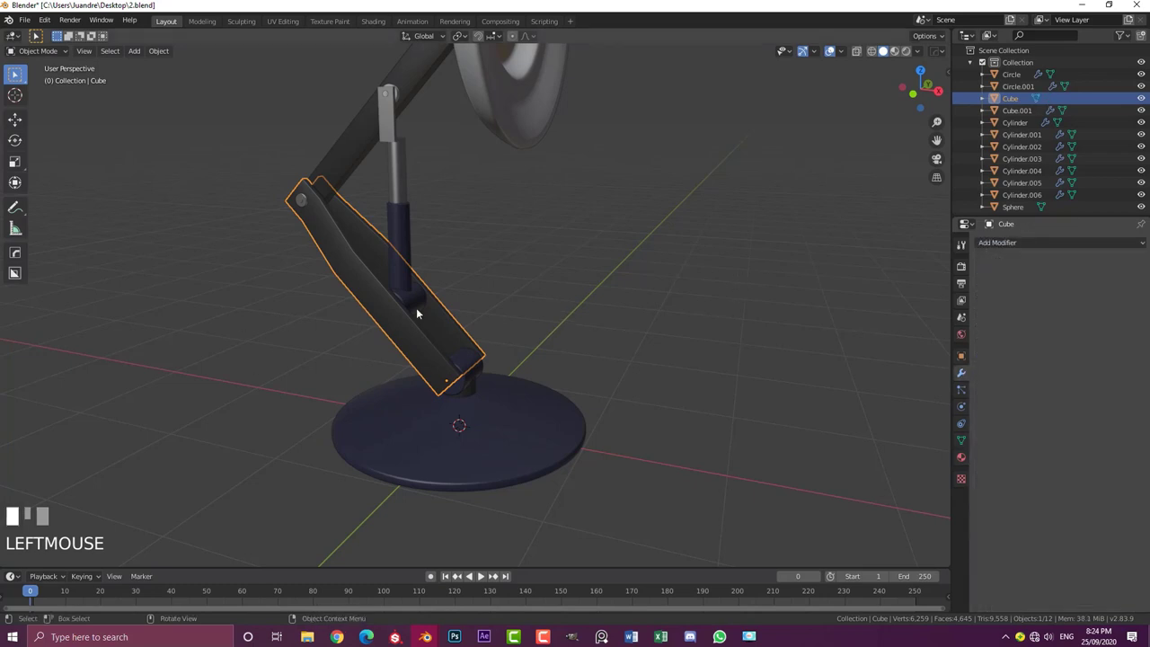
key(ctrl+z)
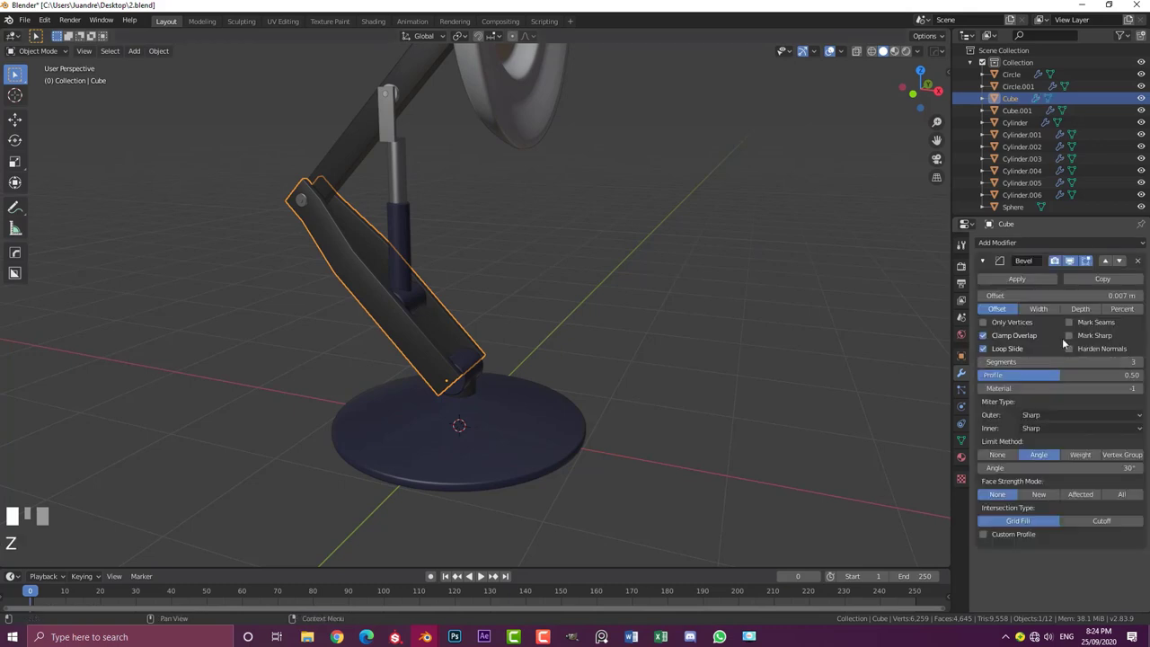
click(982, 261)
Apply the Mirror modifiers on the cylindrical joint at the base and on the joint at the strut's lower end
middle_drag(277, 174, 341, 180)
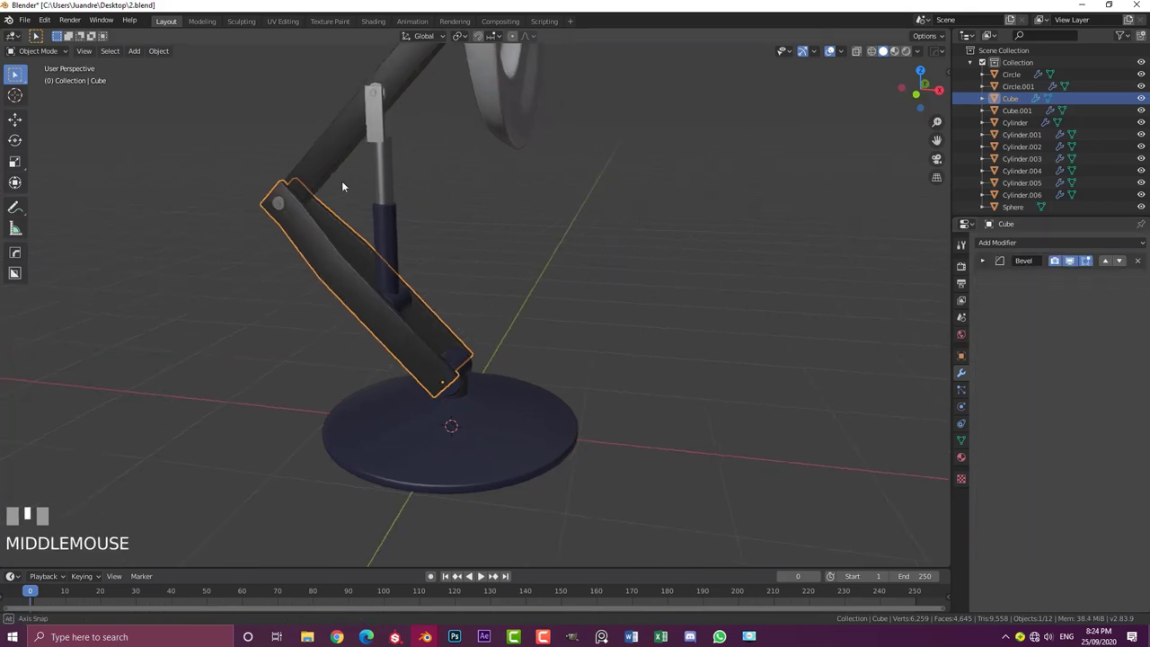
scroll(520, 288, up, 5)
click(460, 357)
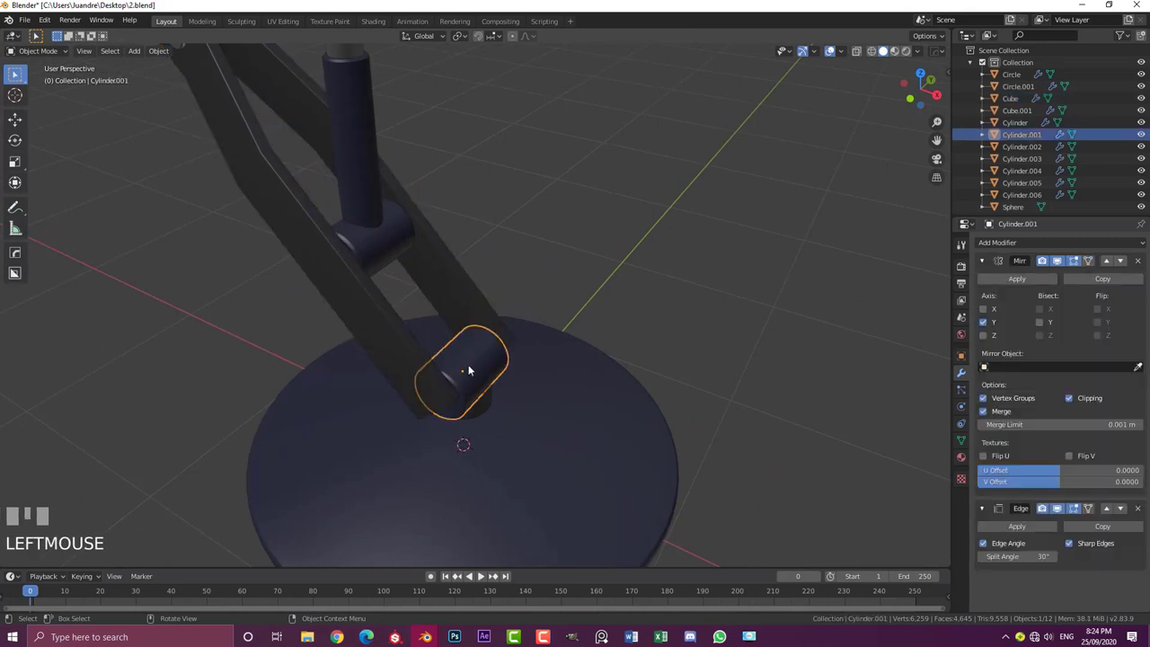
click(1015, 278)
scroll(384, 262, up, 3)
middle_drag(410, 314, 444, 234)
click(400, 258)
click(1016, 278)
Check the modifiers on the remaining arm parts
scroll(456, 246, down, 3)
click(407, 207)
key(alt+a)
middle_drag(556, 394, 476, 388)
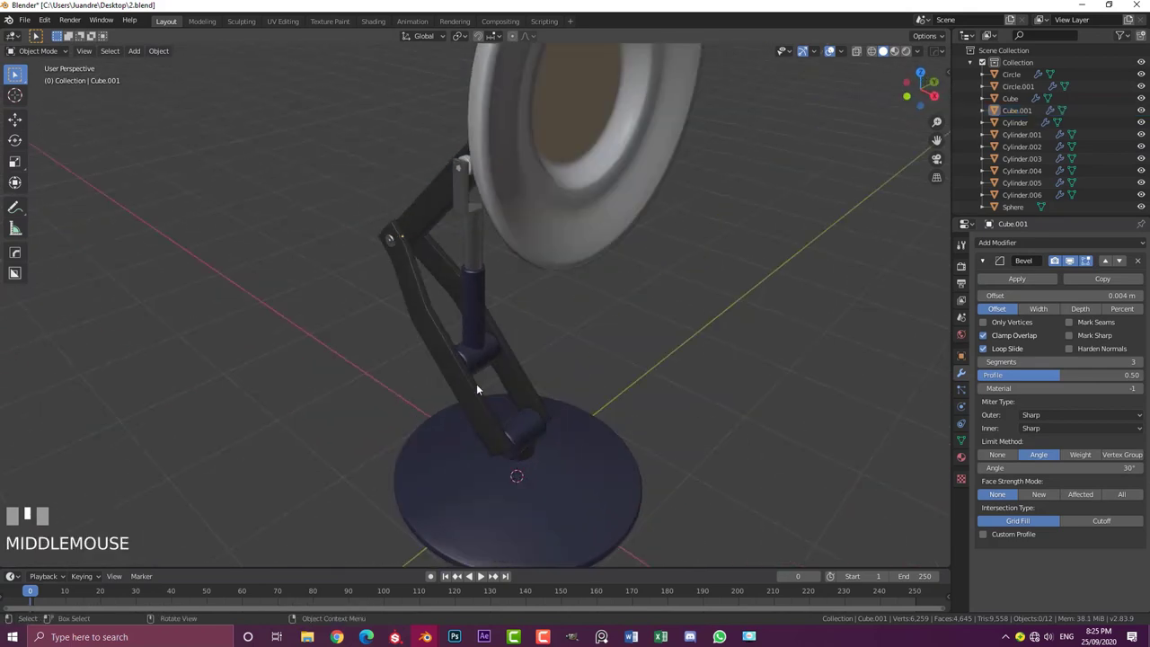
click(485, 436)
scroll(452, 314, up, 3)
mouse_move(452, 314)
middle_down()
mouse_move(509, 329)
mouse_move(407, 292)
mouse_move(496, 271)
mouse_move(512, 329)
mouse_move(469, 341)
mouse_move(462, 328)
middle_up()
Deselect everything and snap the 3D cursor to the world origin in front view
key(alt+a)
key(KP_1)
scroll(469, 339, down, 3)
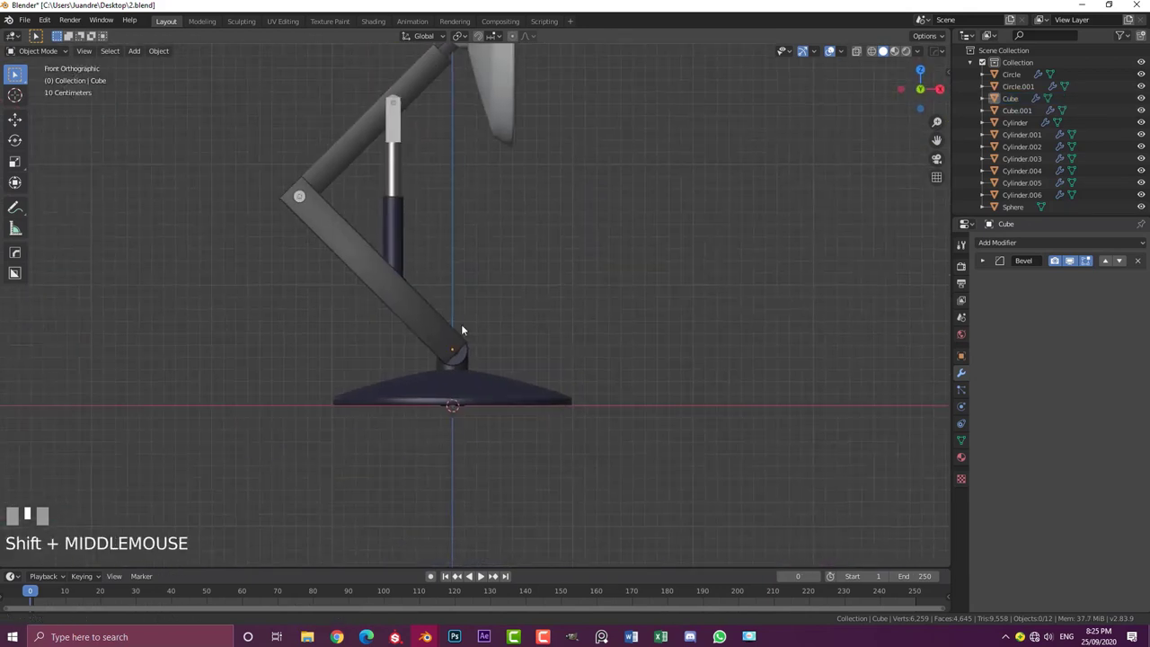
scroll(508, 360, up, 2)
scroll(508, 359, down, 3)
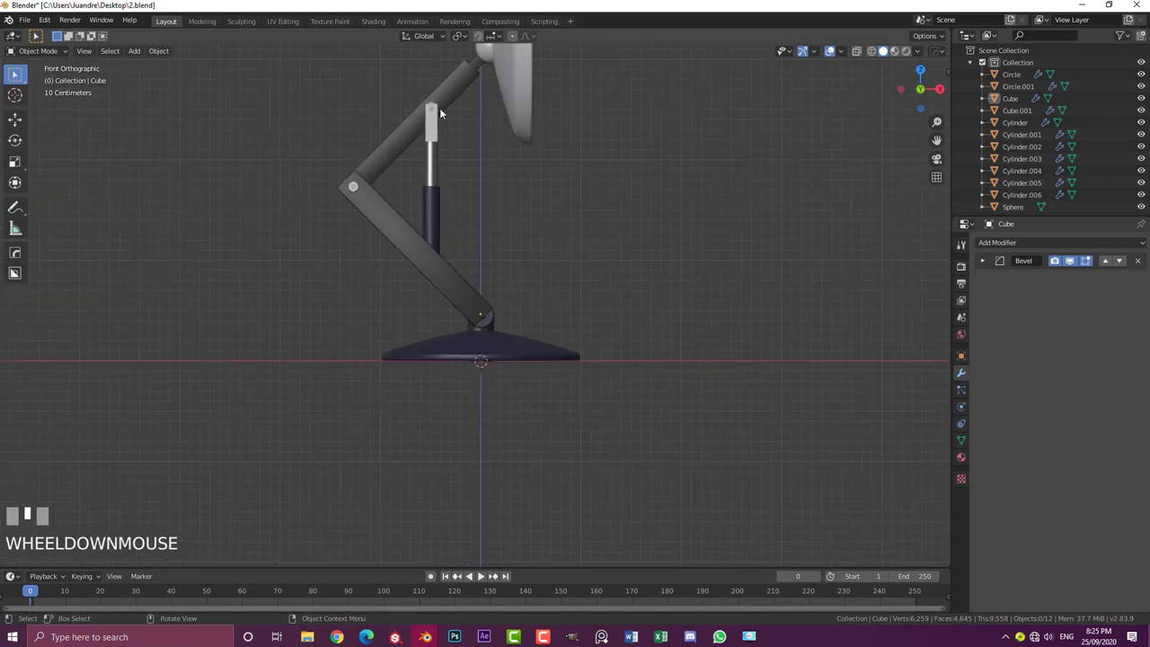
key(shift+s)
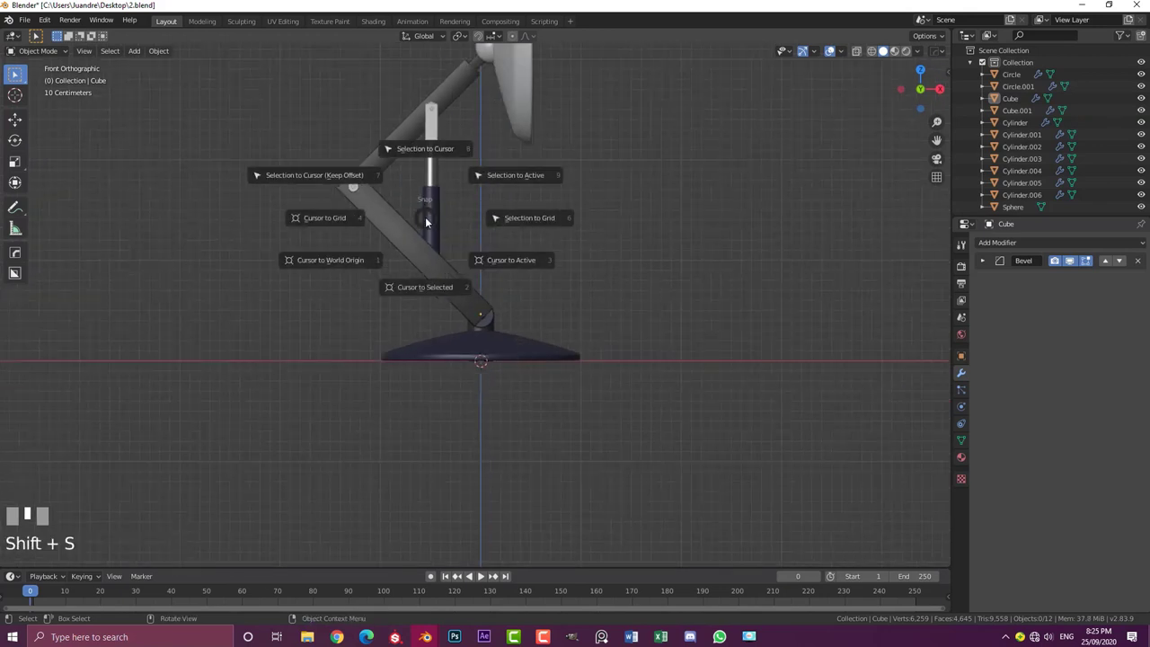
key(shift+s)
click(349, 267)
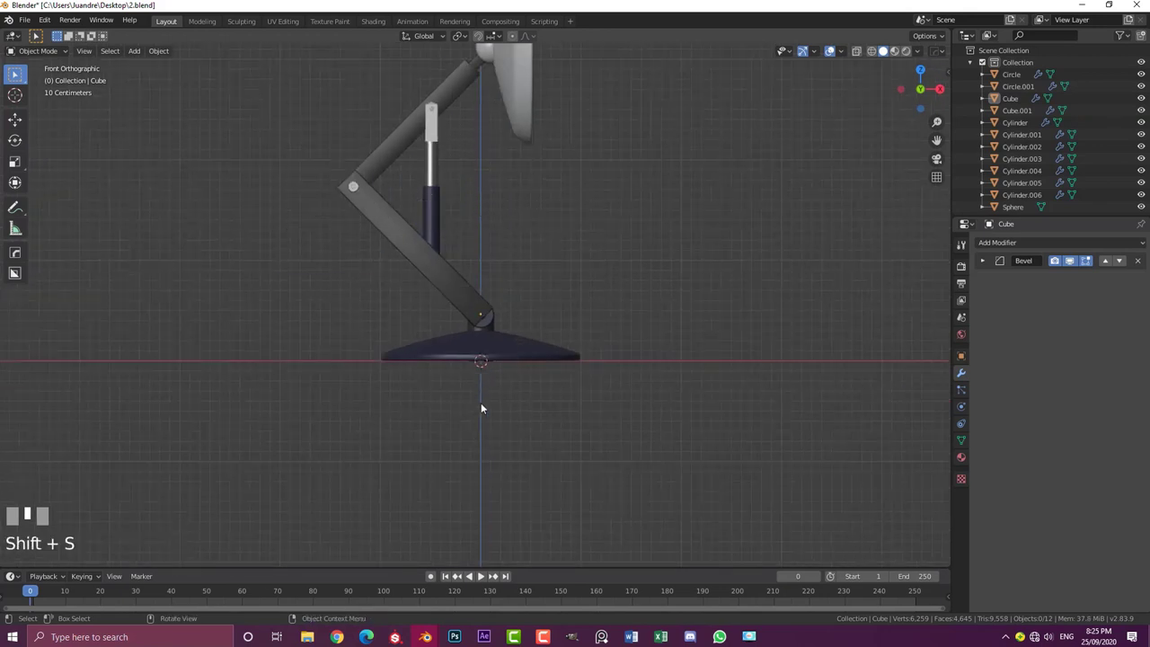
Add a single-bone armature at the world origin, under the centre of the lamp base
middle_drag(550, 335, 403, 249)
scroll(403, 248, up, 2)
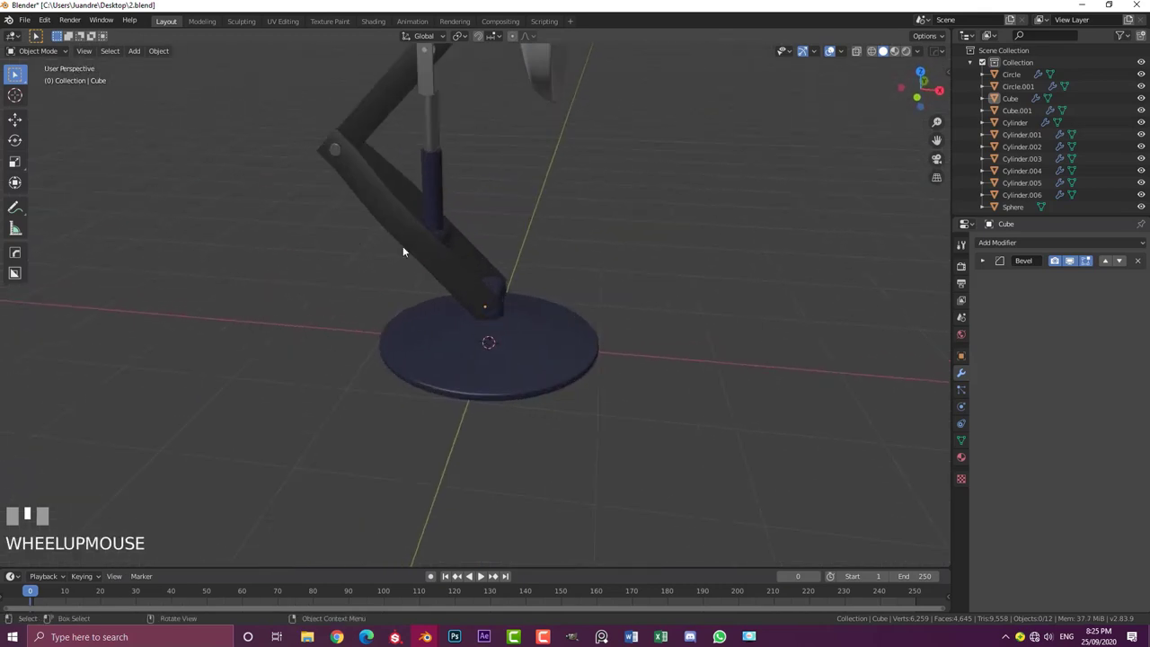
key(KP_1)
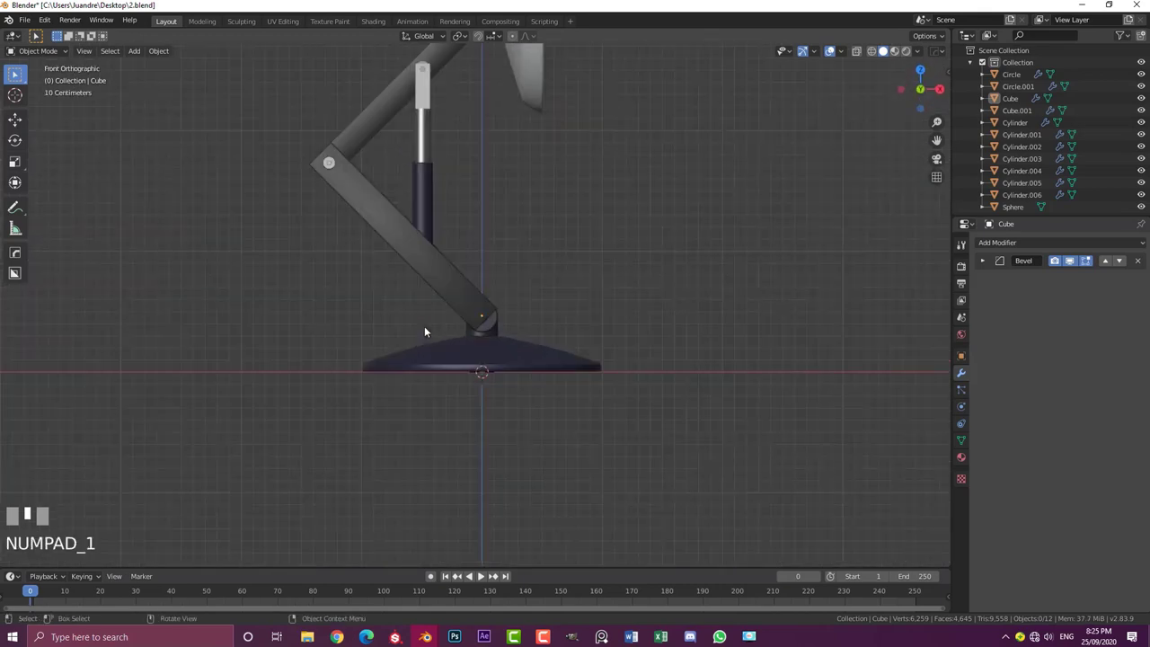
scroll(363, 248, down, 1)
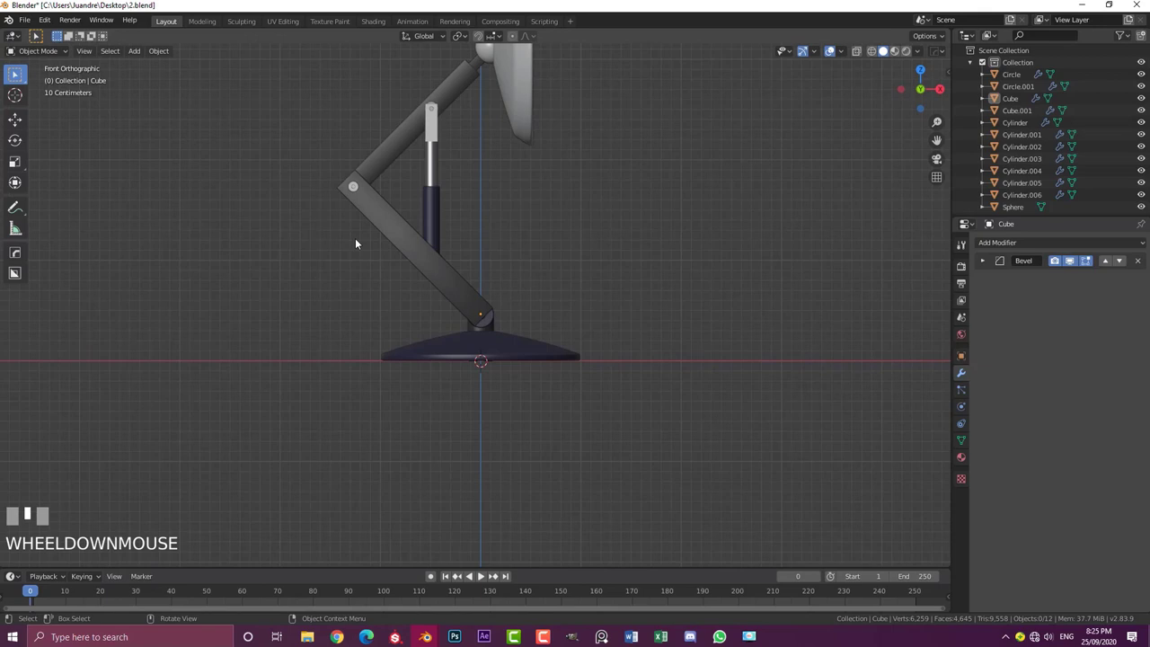
key(shift+a)
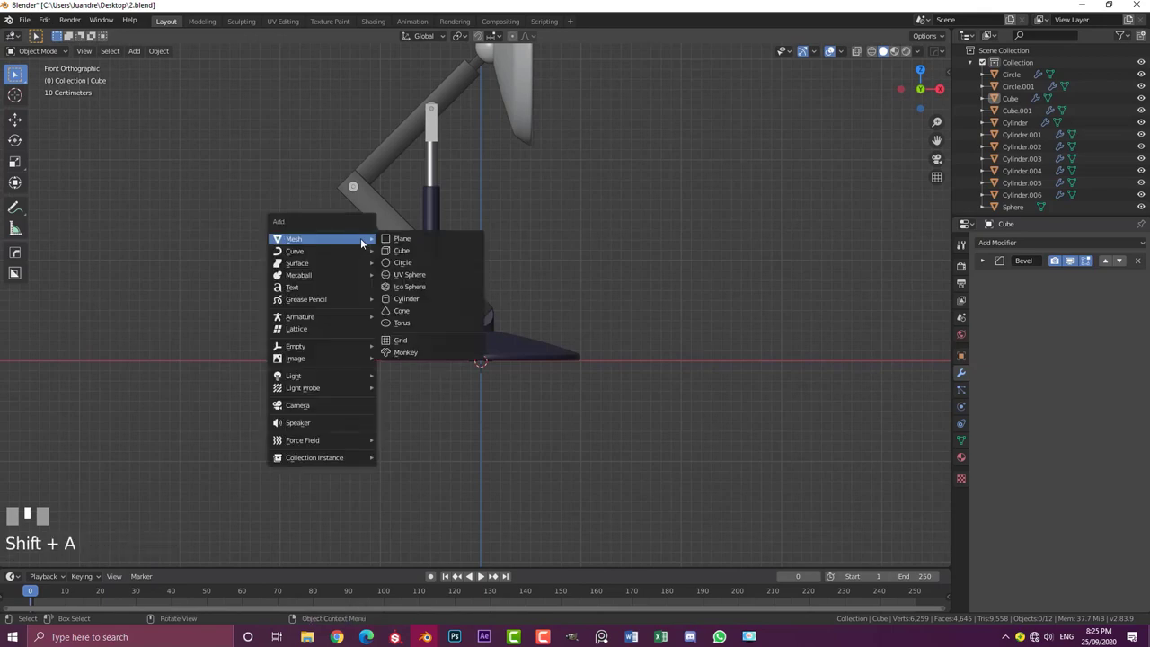
mouse_move(321, 319)
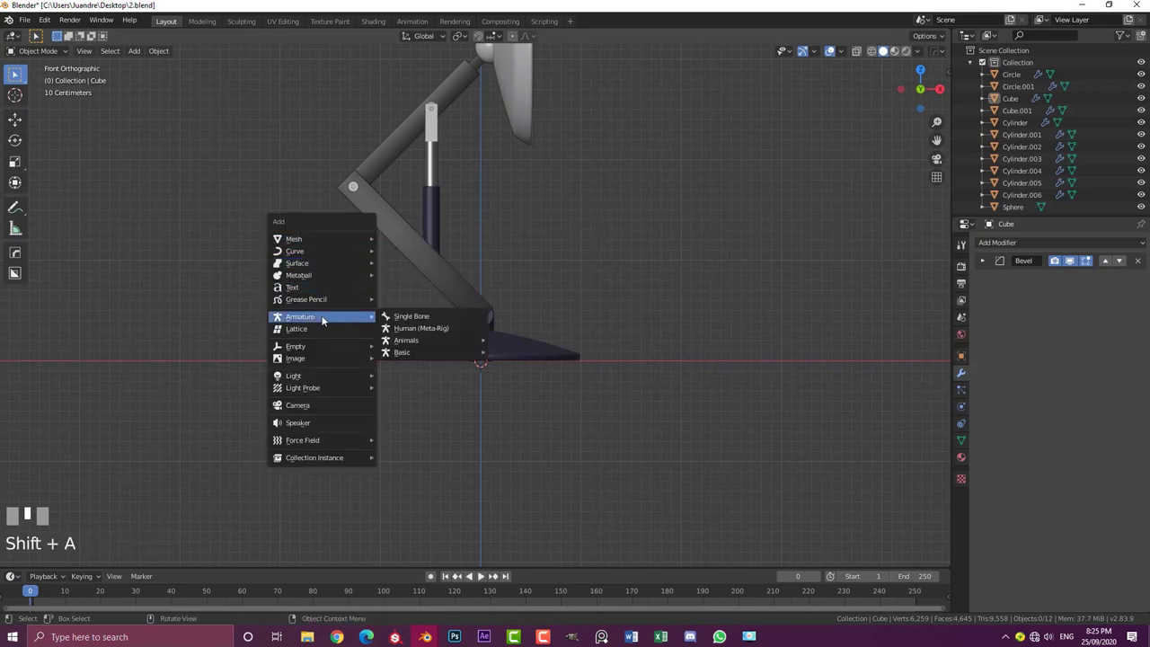
click(405, 319)
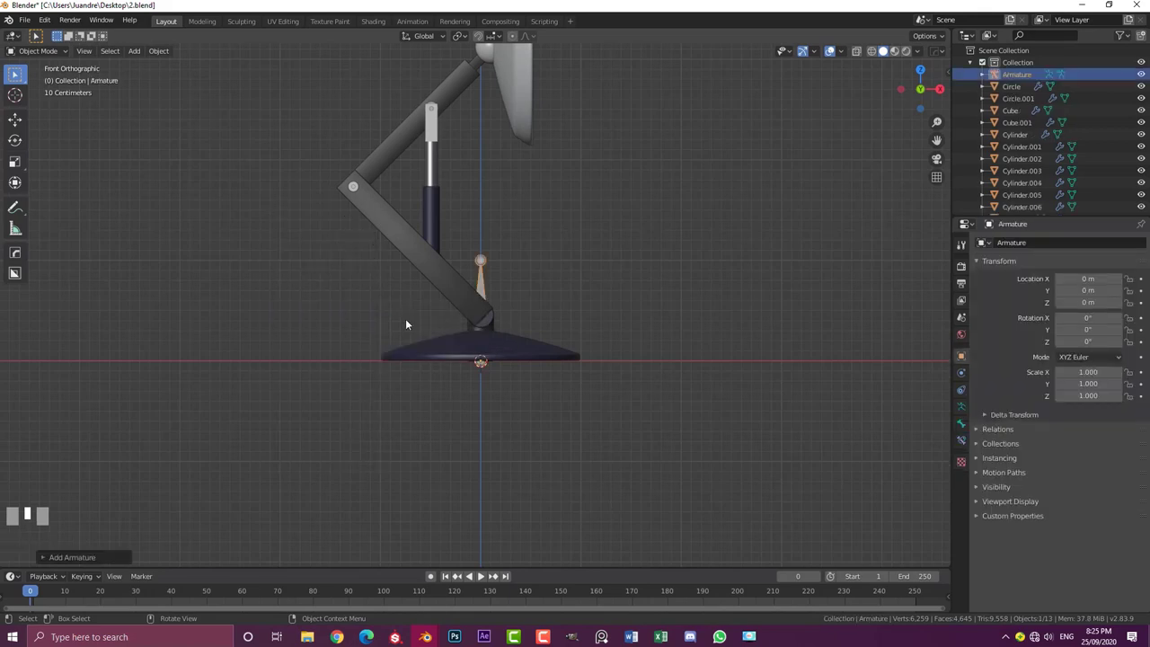
Set the armature's viewport display to In Front so the bone is drawn over the lamp
scroll(405, 323, up, 2)
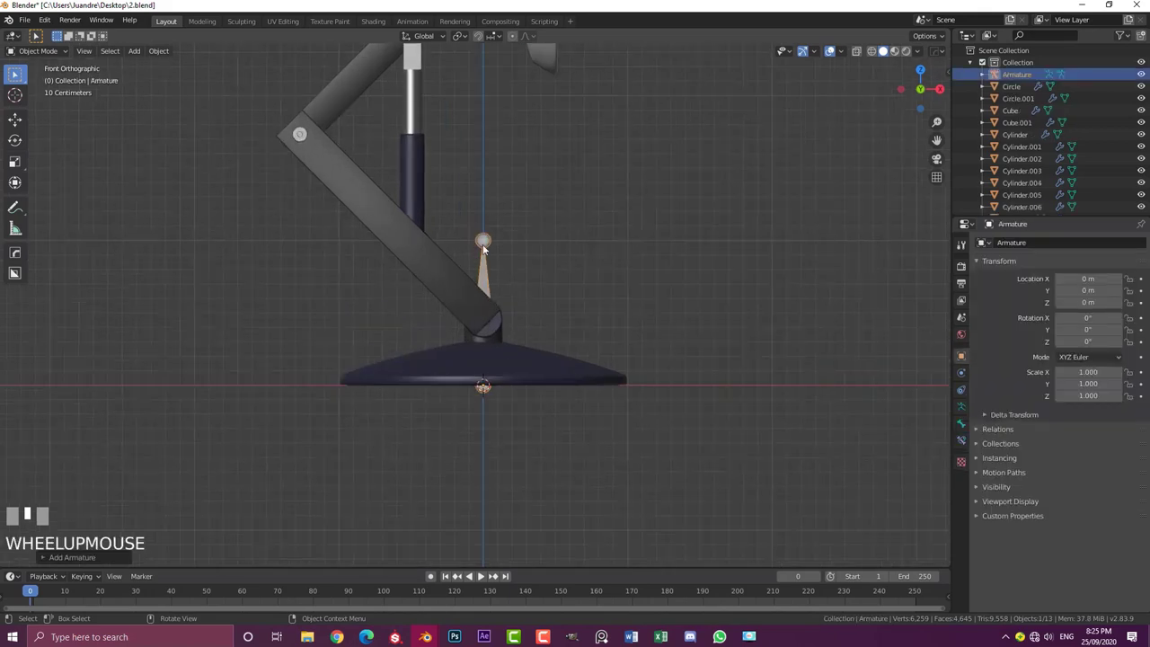
click(961, 408)
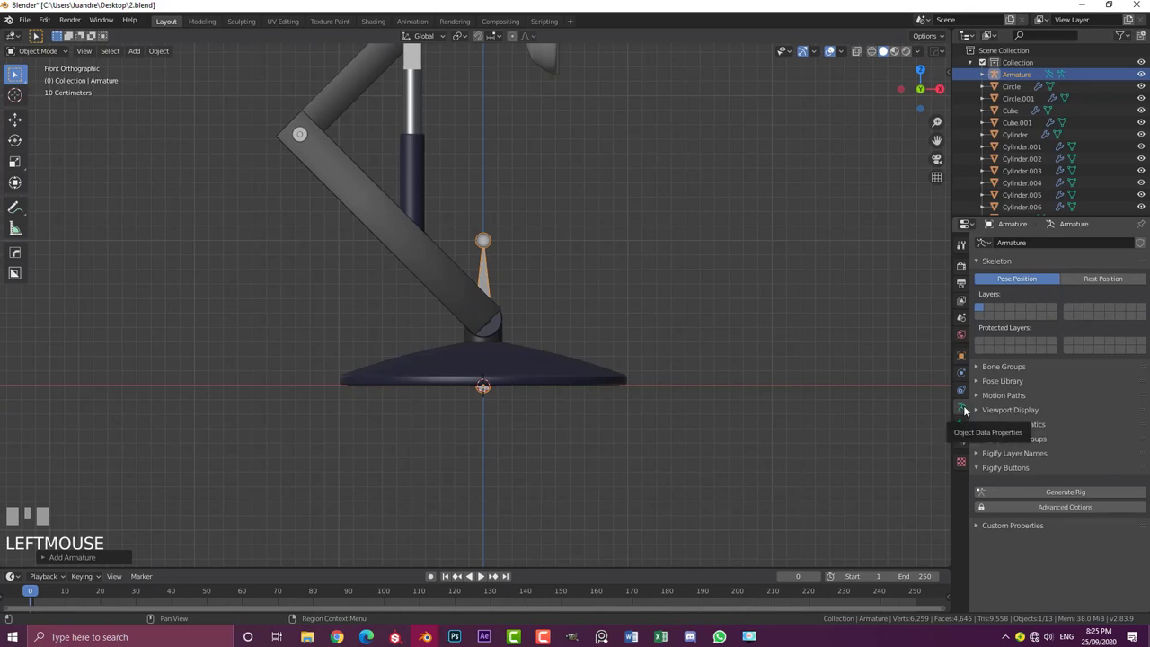
click(993, 411)
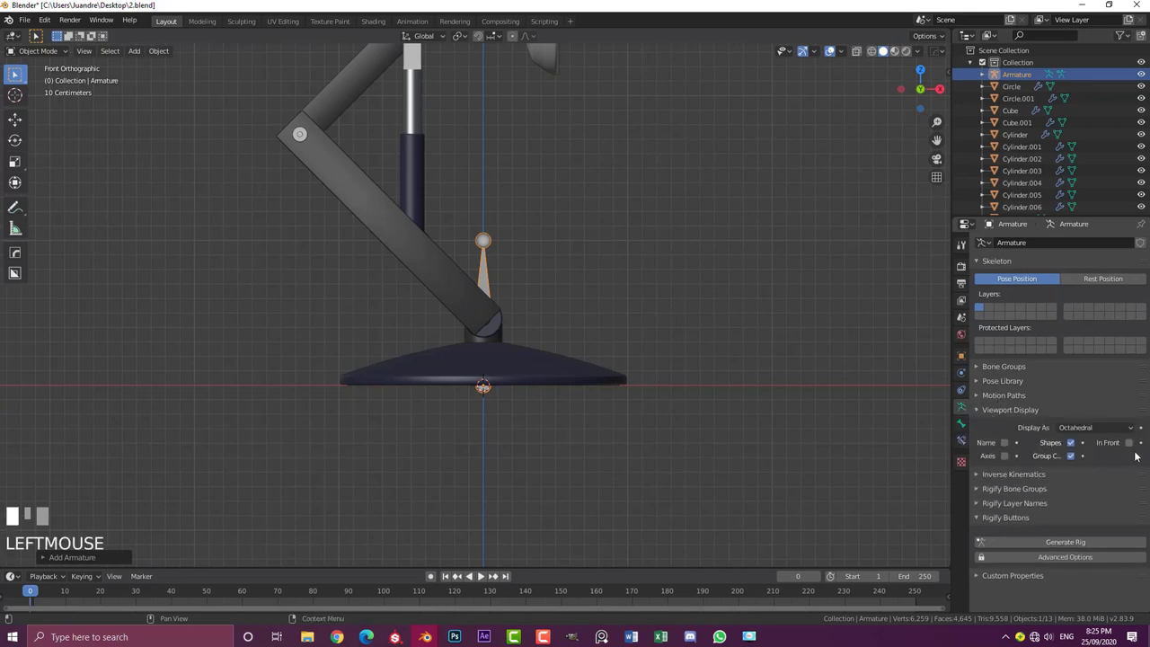
click(1128, 443)
middle_drag(477, 261, 431, 322)
key(KP_1)
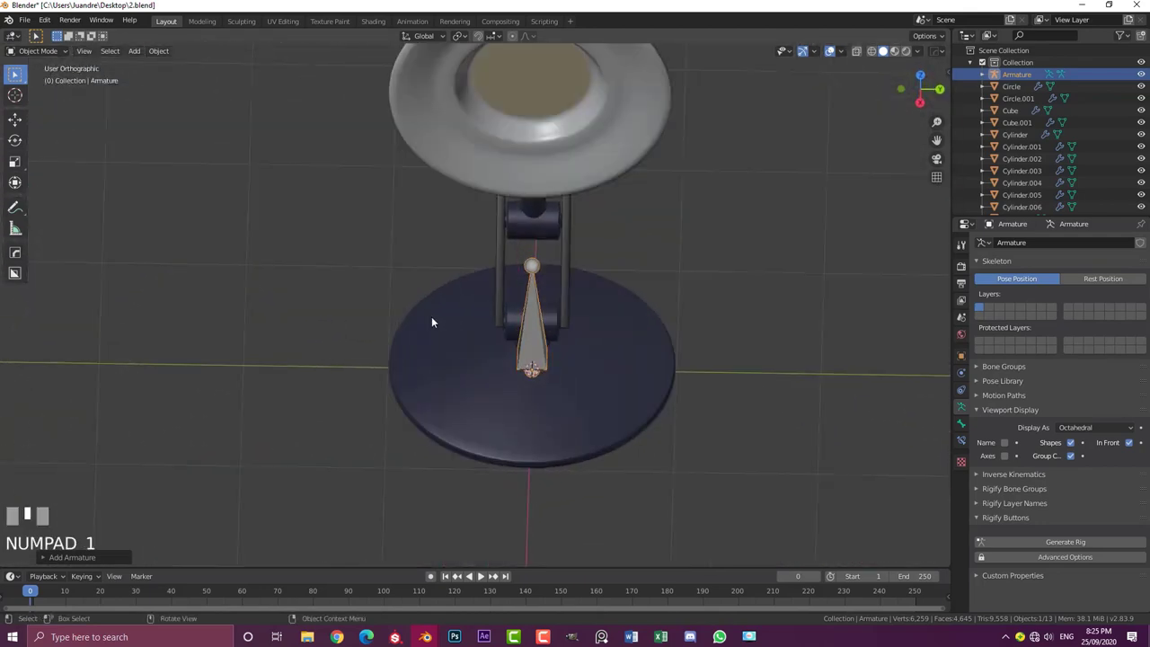
In Edit Mode, lower the bone's tip about 0.64 m along Z to the joint above the base
scroll(673, 323, up, 3)
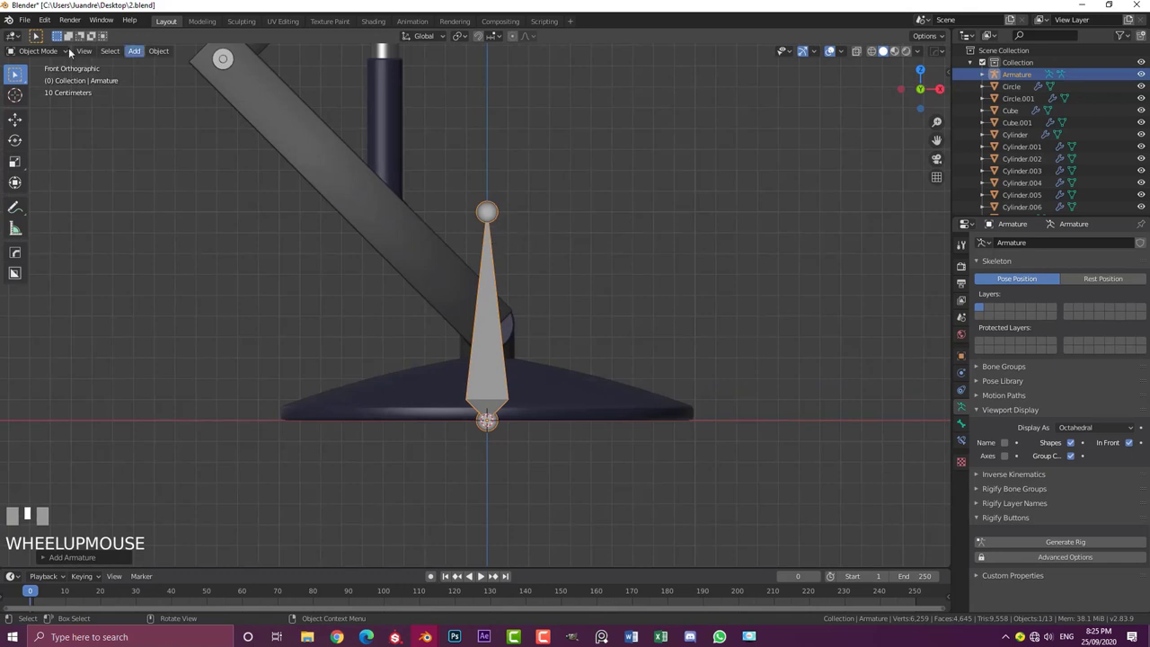
click(38, 50)
click(29, 79)
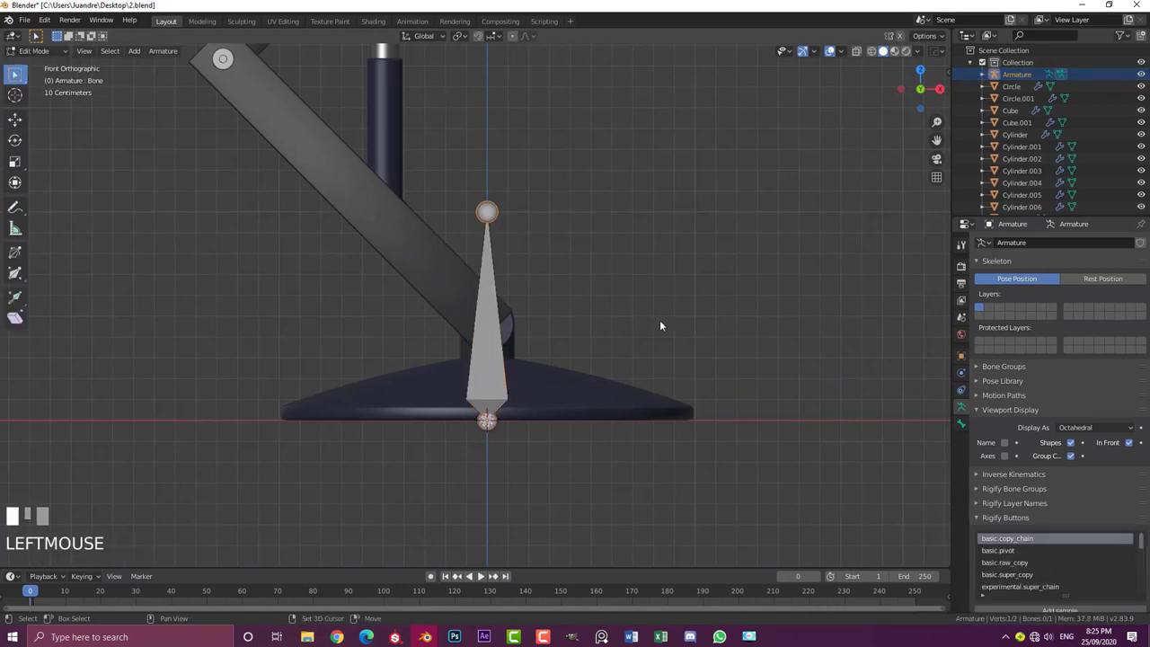
scroll(662, 323, up, 2)
scroll(375, 167, down, 1)
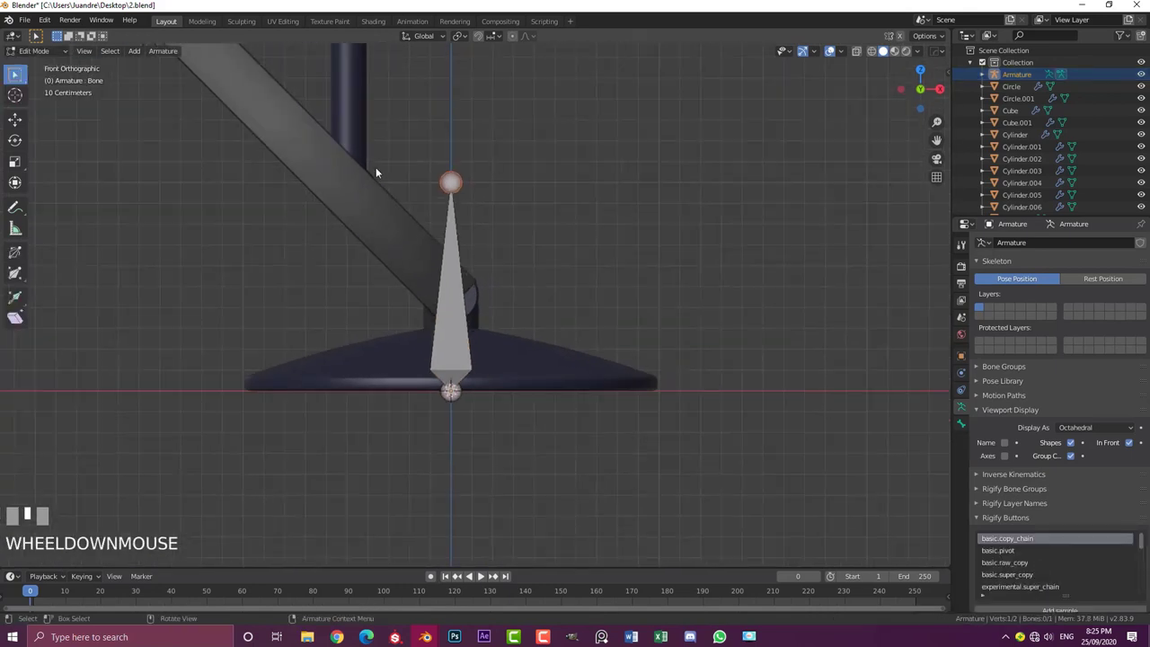
click(455, 180)
scroll(445, 180, up, 1)
key(g)
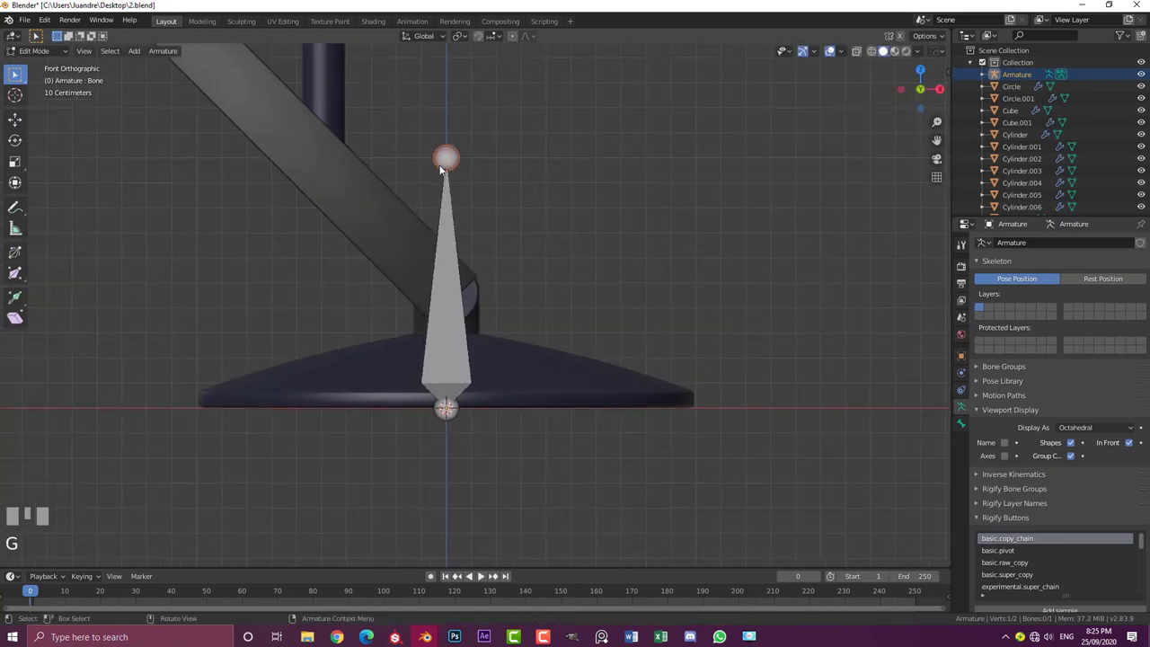
right_click(440, 169)
key(g)
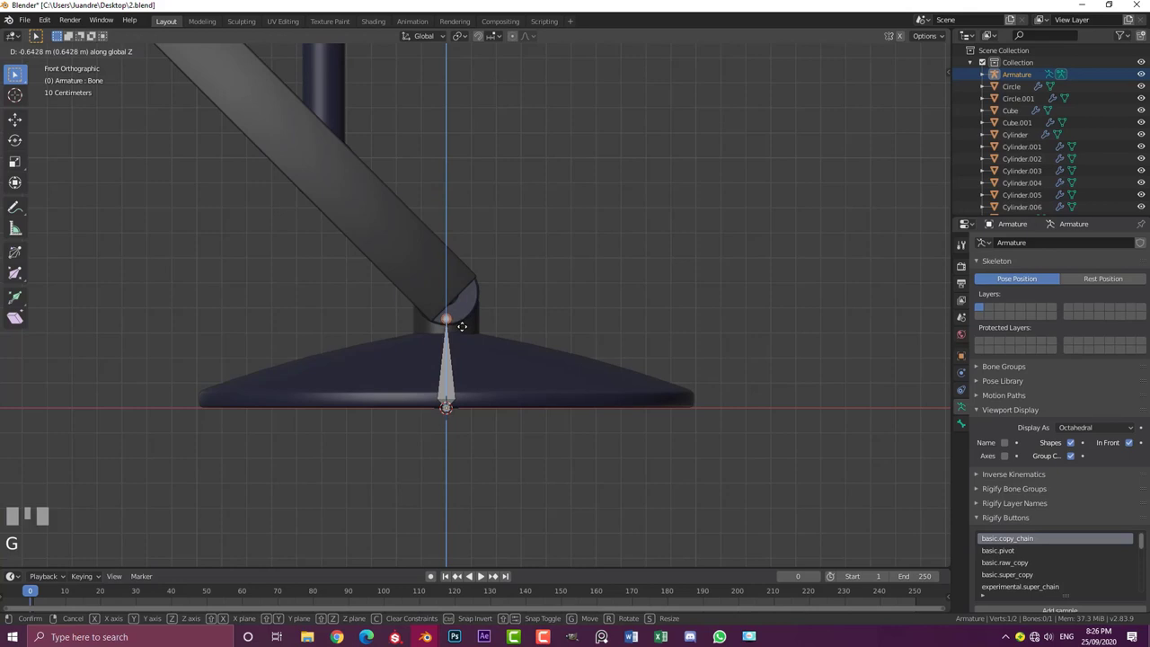
click(462, 323)
Duplicate the whole base bone and place the copy directly above it along Z
scroll(478, 328, up, 1)
click(424, 406)
scroll(424, 406, down, 5)
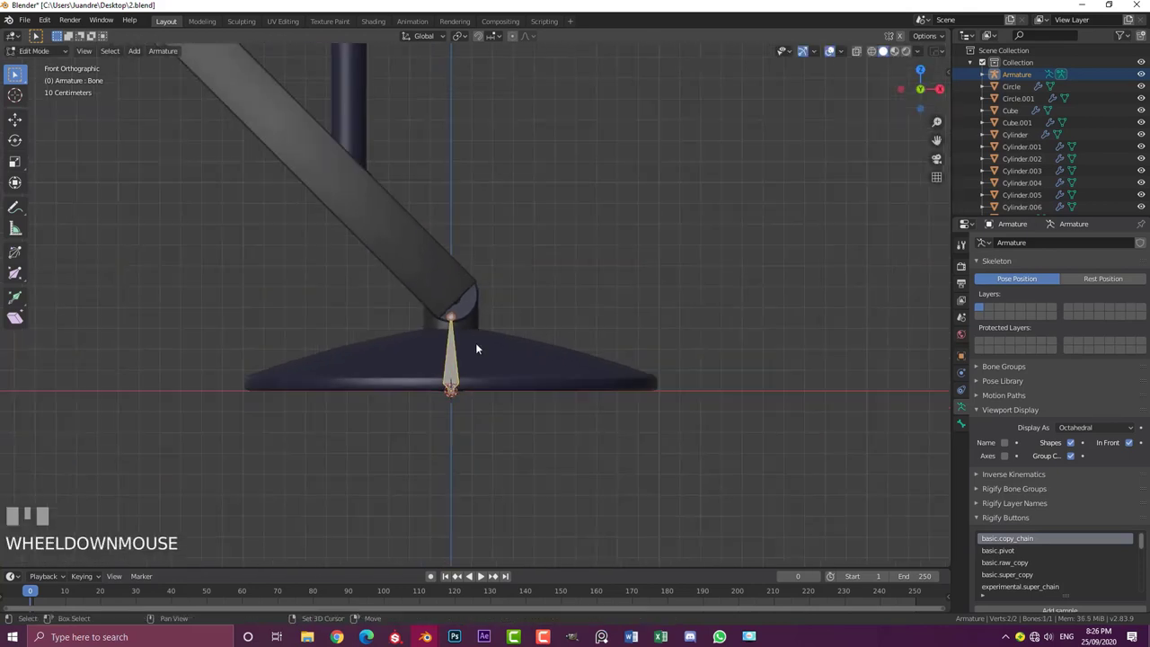
scroll(498, 404, up, 4)
key(shift+d)
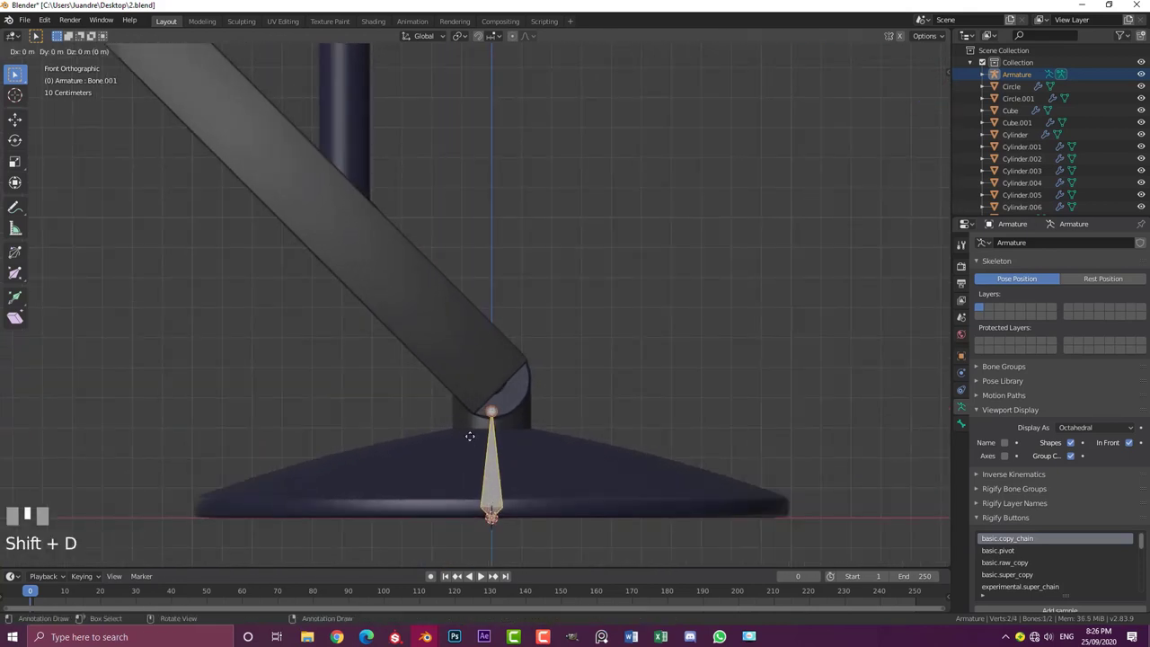
click(532, 299)
In wireframe shading, raise the duplicated bone about 0.017 m along Z to align its root with the base joint's centre
key(z)
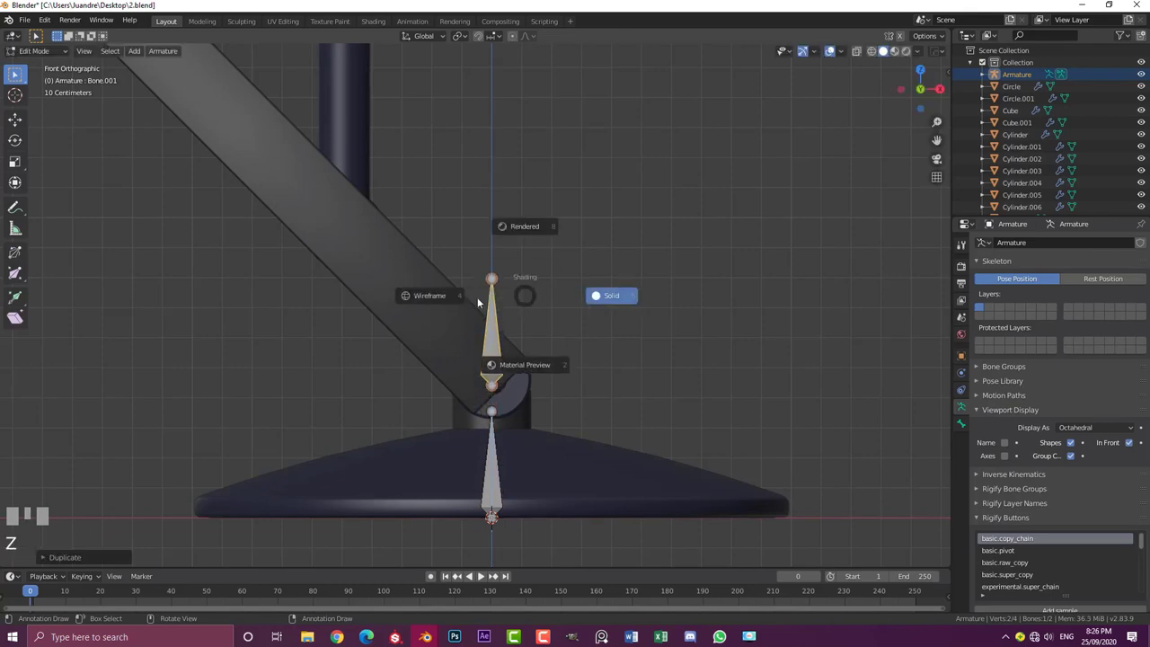
click(412, 297)
shift+middle_drag(412, 297, 395, 261)
scroll(439, 304, up, 5)
shift+middle_drag(439, 303, 508, 385)
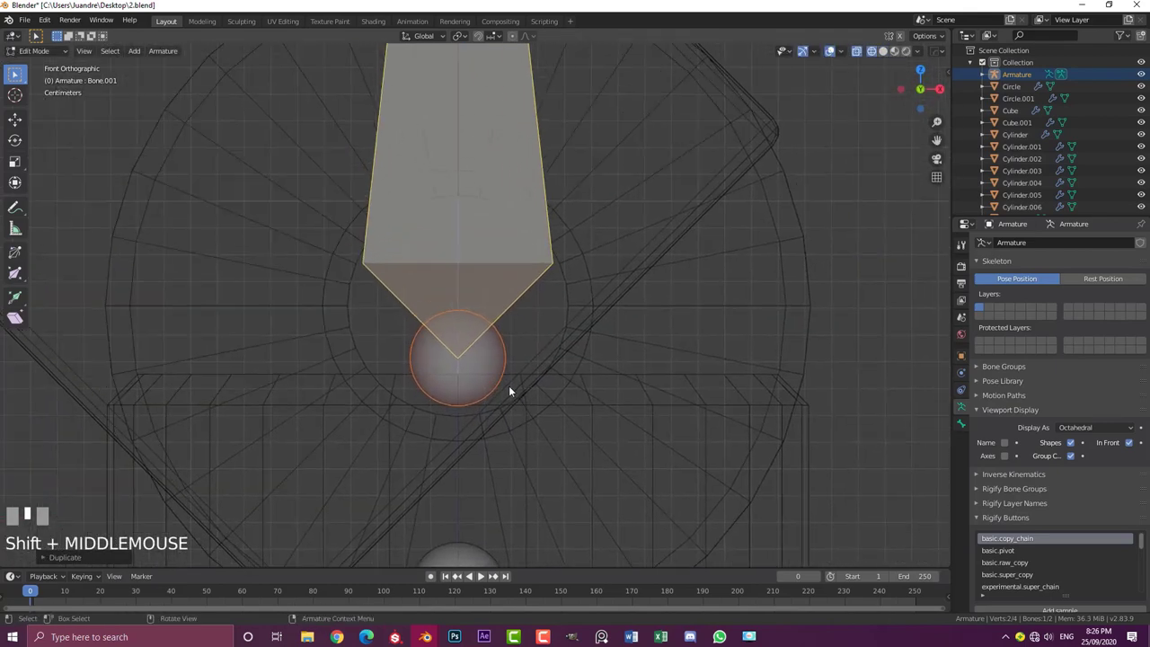
key(g)
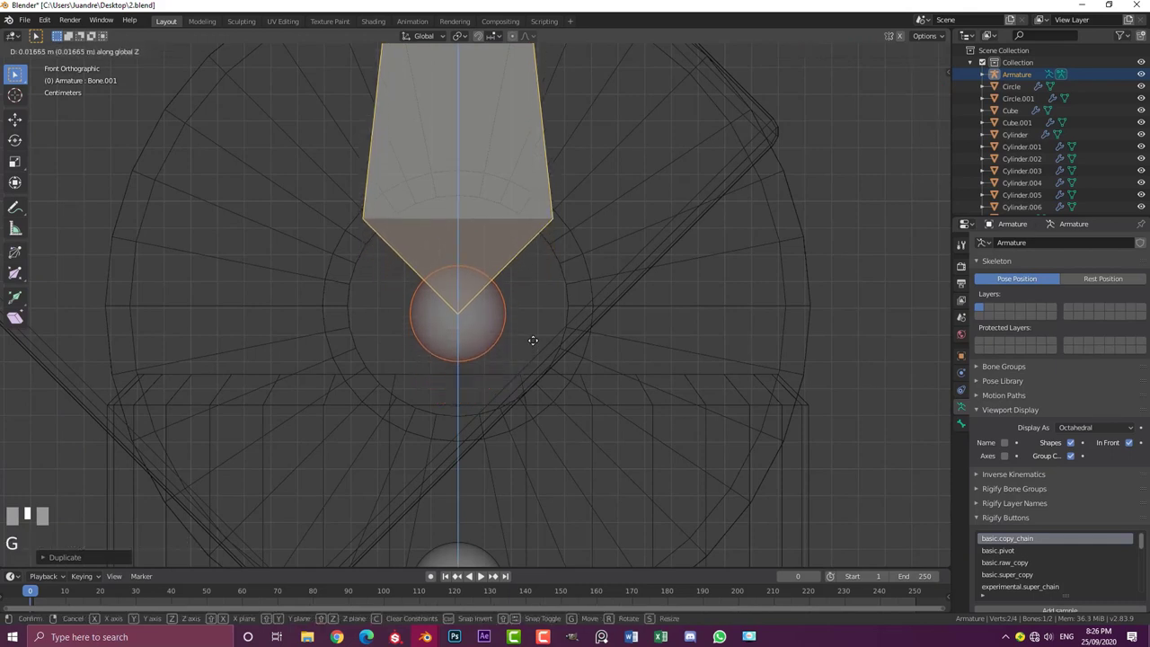
click(440, 287)
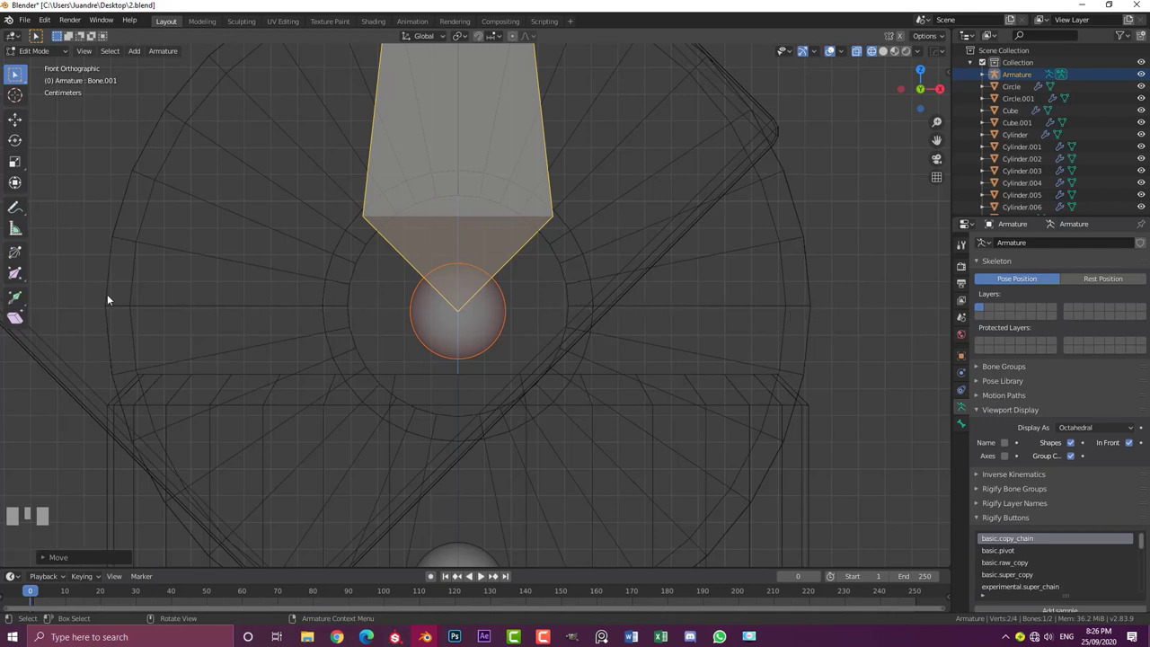
Nudge the duplicated bone slightly along Z to centre its root in the joint above the base
key(g)
key(z)
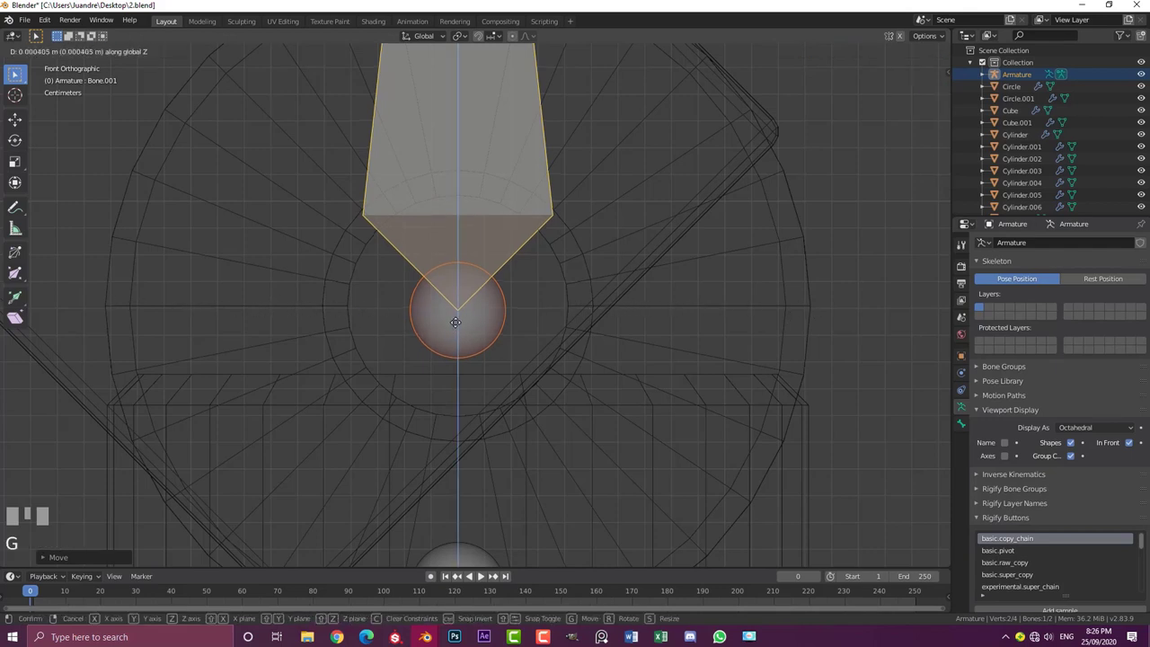
shift+click(455, 327)
scroll(498, 276, down, 4)
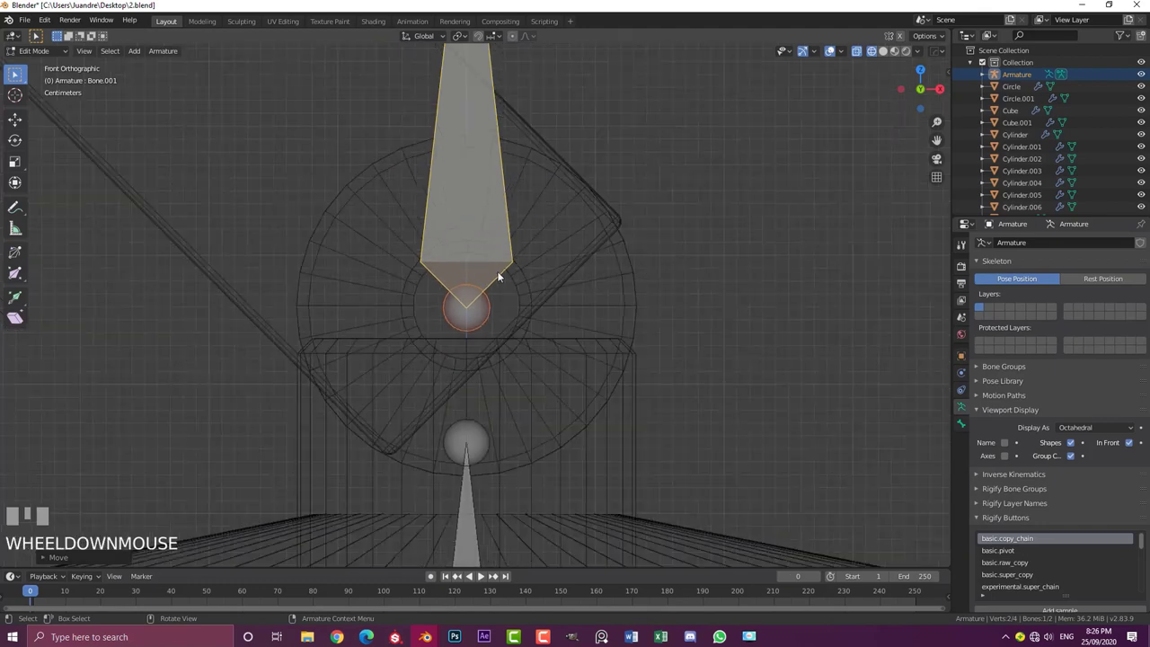
key(KP_3)
scroll(477, 374, down, 4)
shift+middle_drag(477, 373, 463, 381)
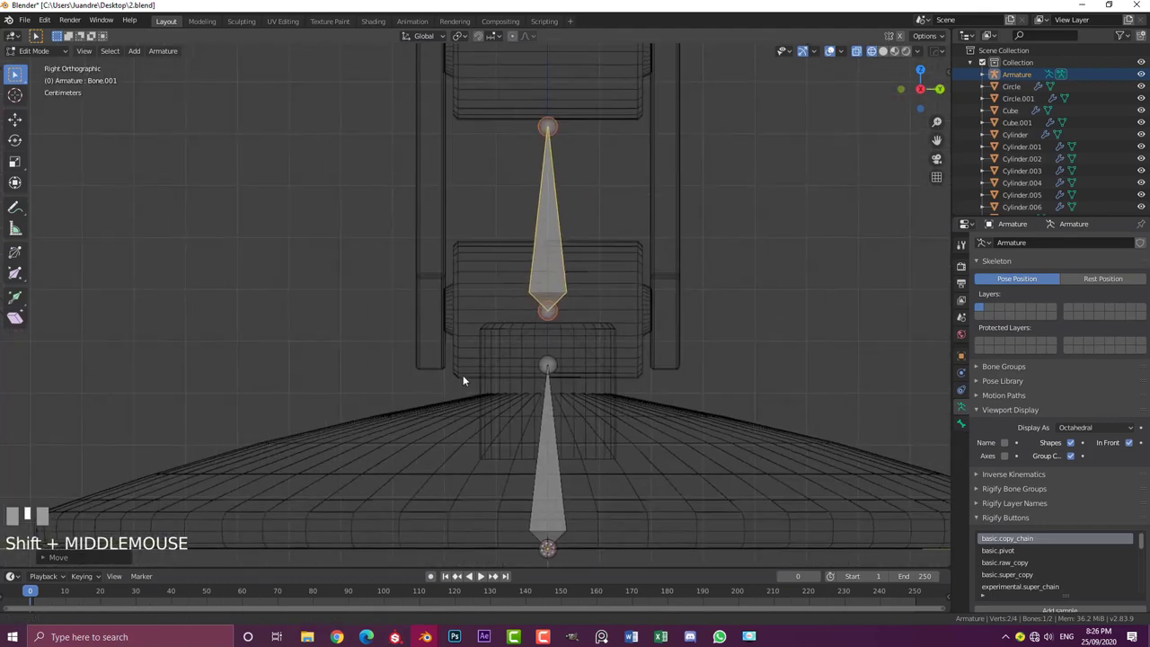
scroll(564, 339, up, 1)
key(KP_1)
Move the duplicated bone's tip to the elbow joint between the lower and upper arms
scroll(530, 269, down, 3)
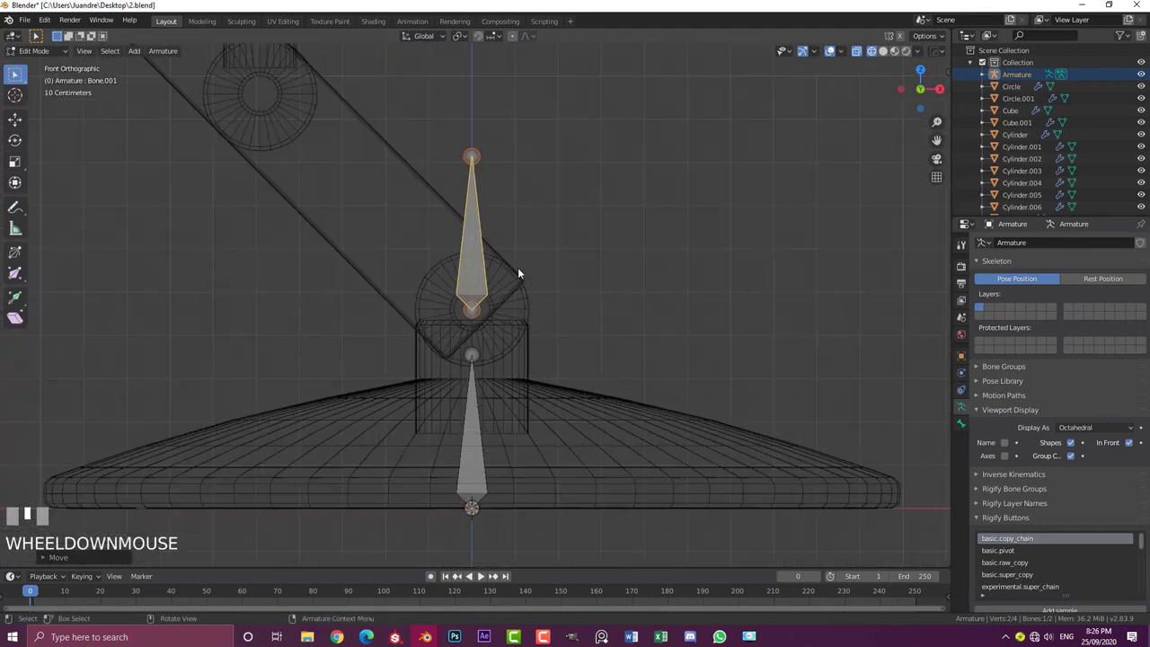
shift+scroll(548, 396, up, 3)
scroll(548, 339, down, 2)
shift+middle_drag(537, 335, 663, 410)
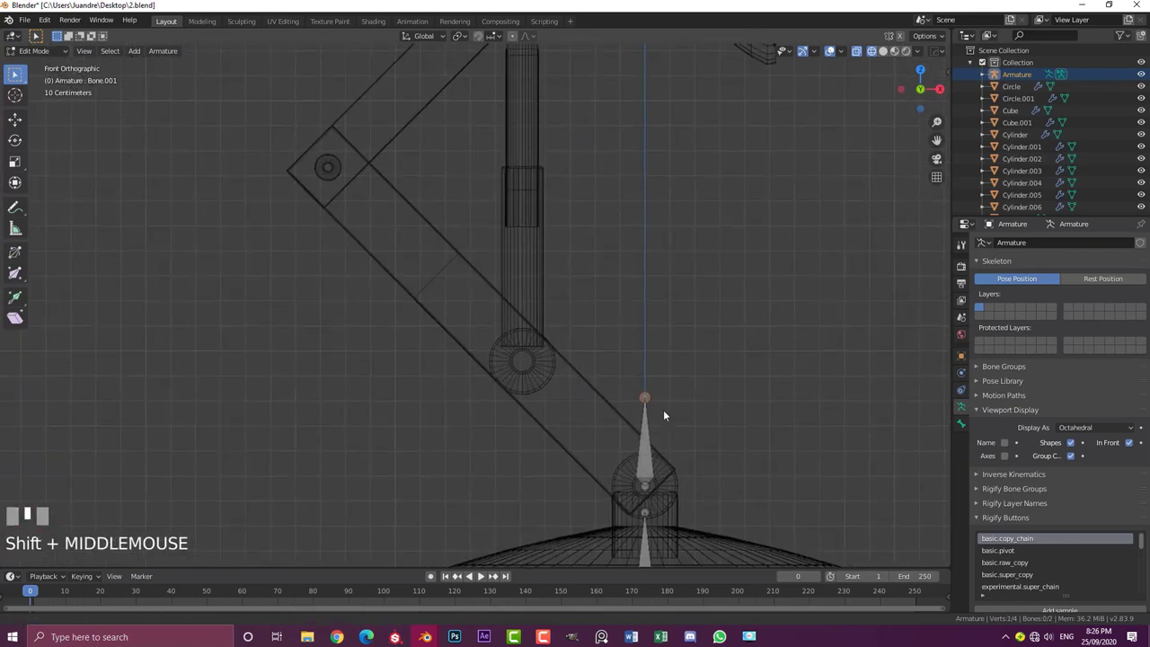
key(g)
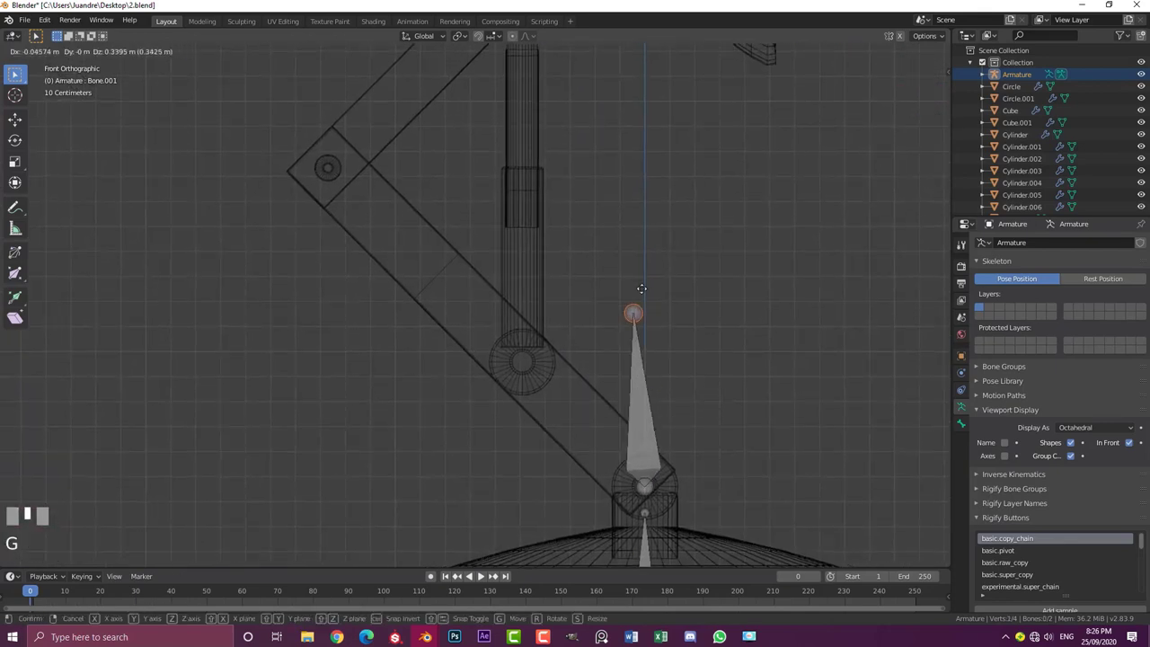
click(310, 182)
Shift the lower arm bone's tip about 0.009 m along X and -0.008 m along Z toward the elbow joint's centre
scroll(410, 288, up, 5)
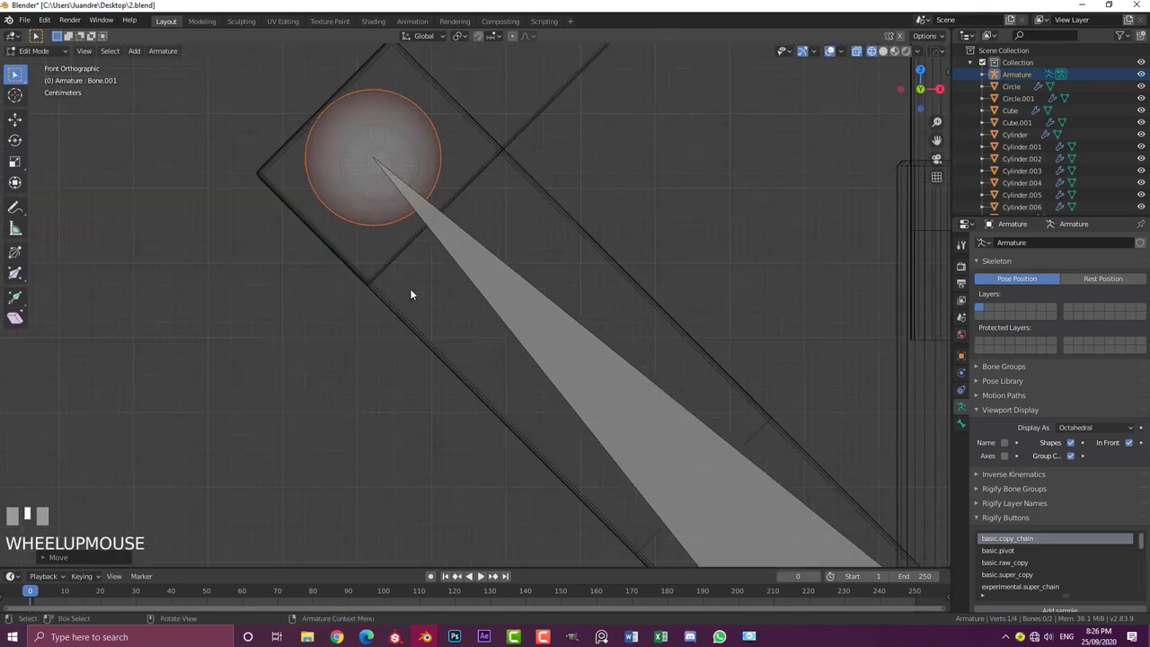
shift+middle_drag(409, 288, 404, 233)
scroll(404, 233, up, 2)
key(g)
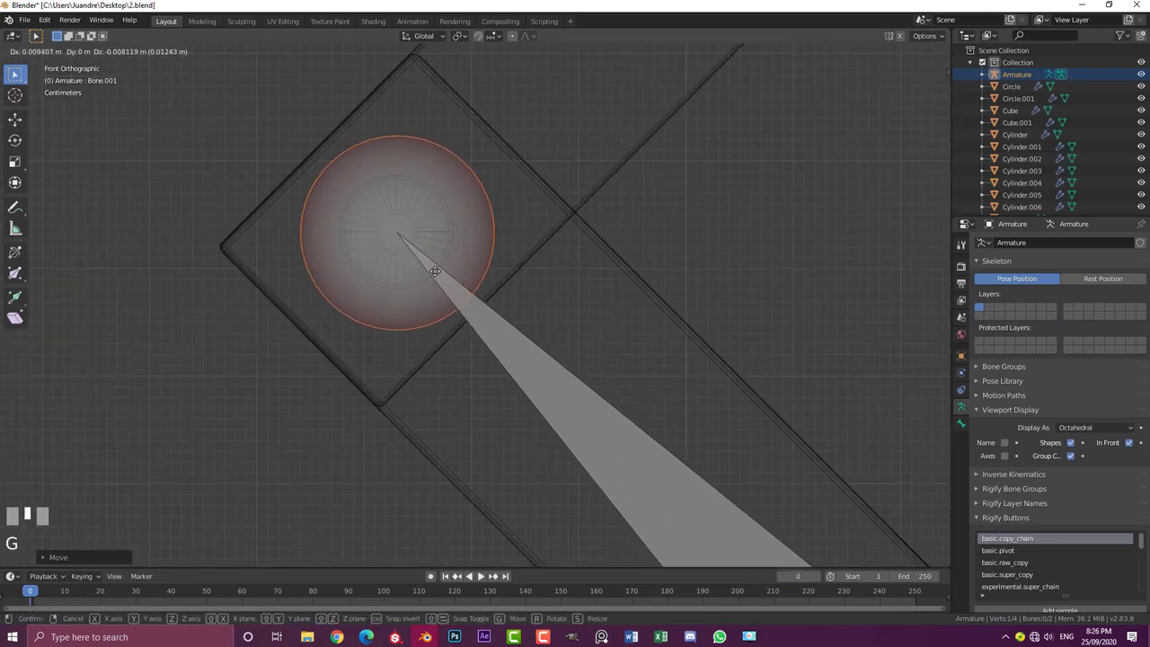
click(431, 272)
scroll(352, 95, up, 3)
scroll(349, 154, down, 4)
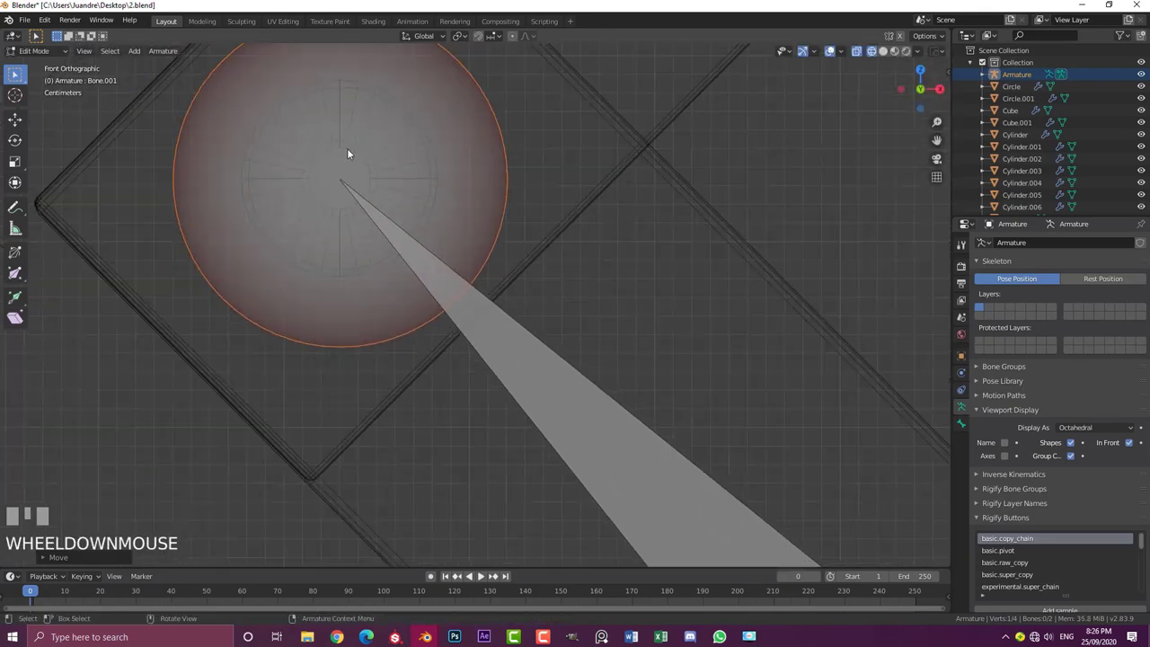
shift+middle_drag(349, 153, 555, 271)
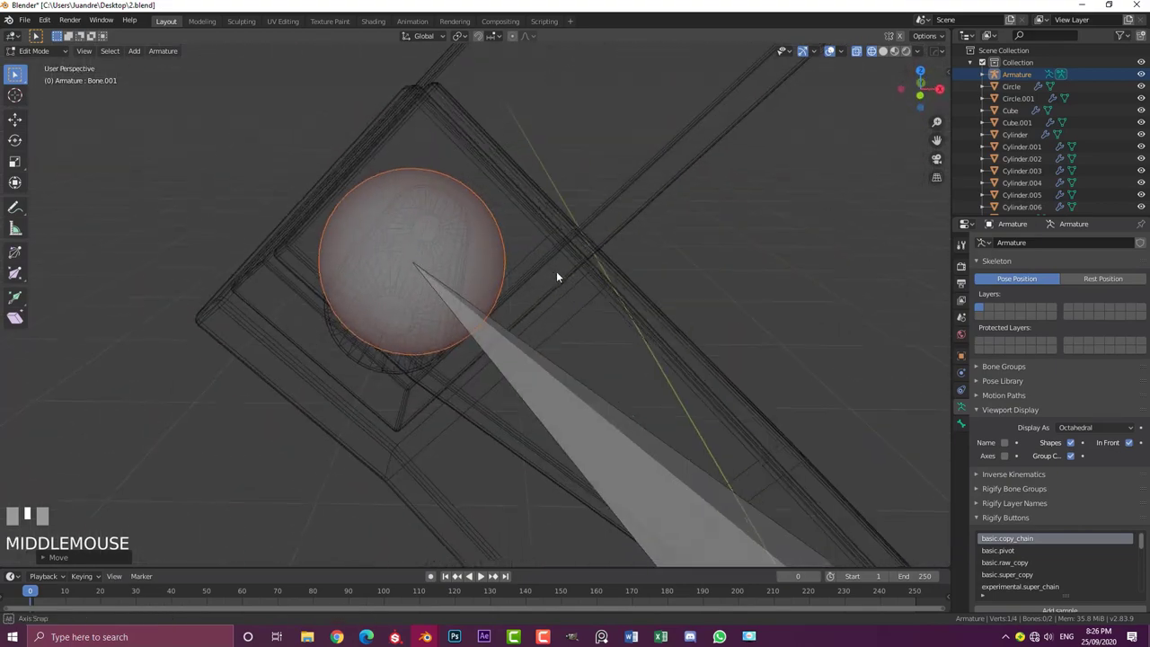
Fine-tune the lower arm bone's tip so it is centred on the elbow joint's circular pin
key(KP_1)
scroll(556, 271, up, 2)
key(g)
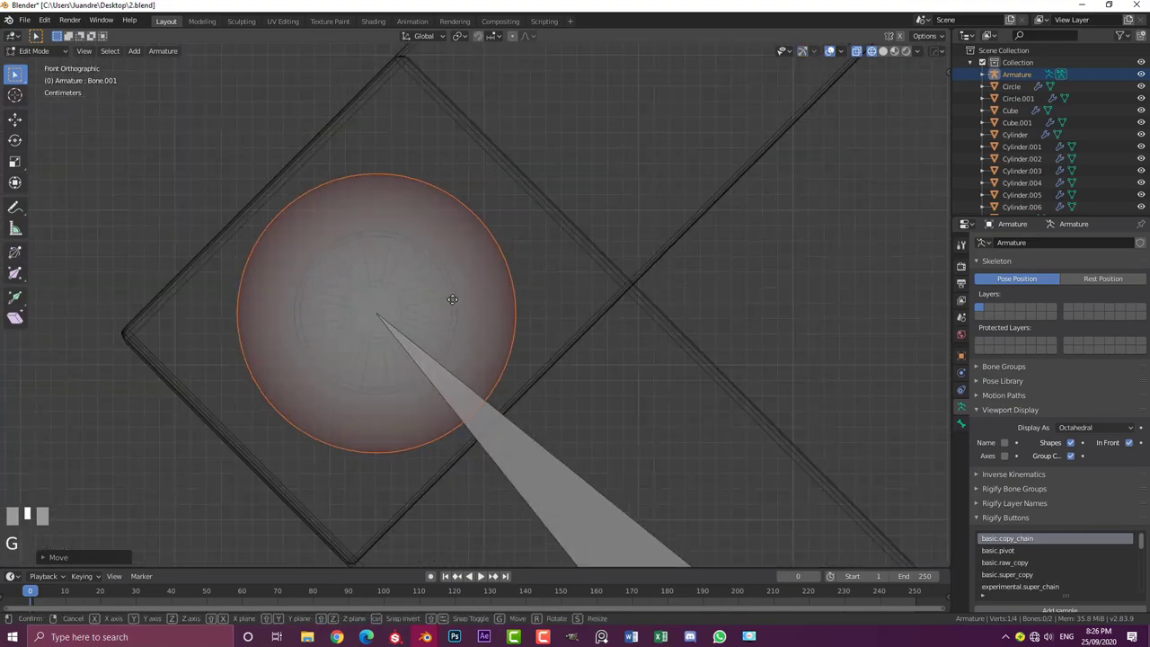
shift+click(460, 275)
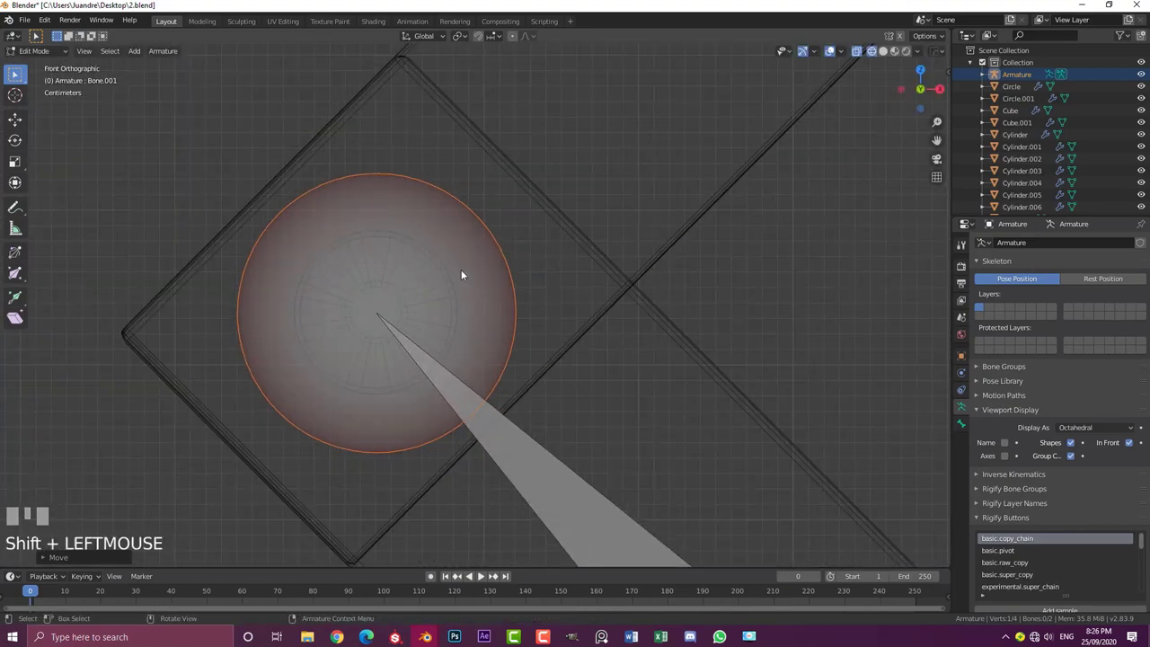
scroll(323, 301, down, 3)
middle_drag(312, 275, 345, 279)
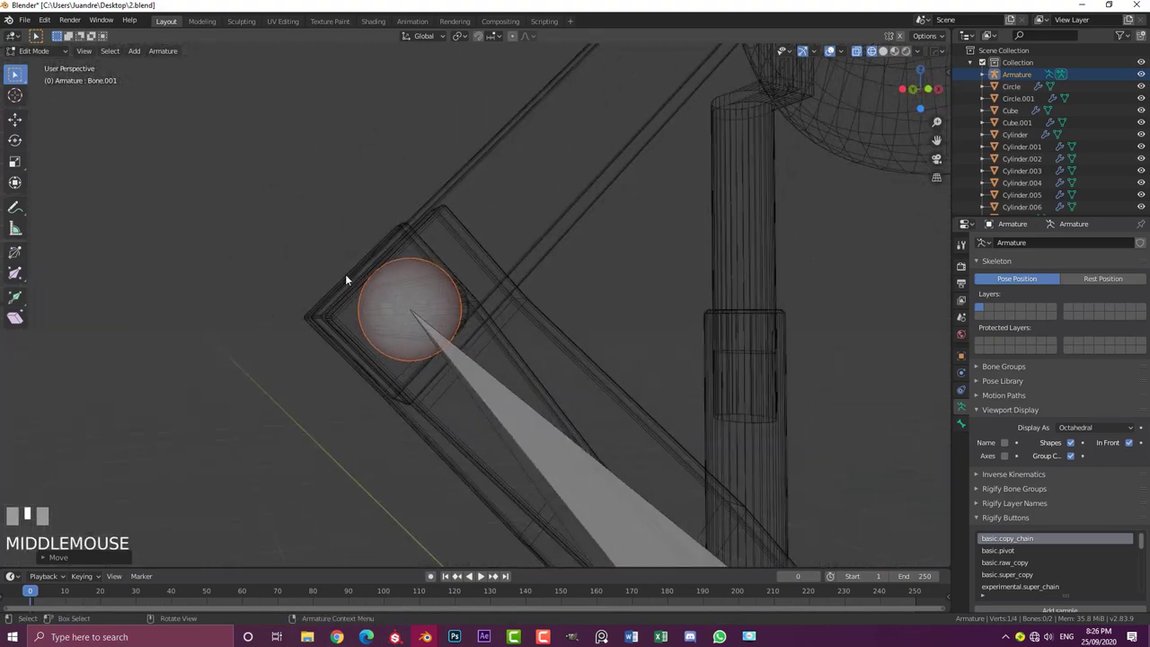
Extrude a new bone from the elbow joint along the upper arm to the lamp head's ball joint
key(KP_1)
scroll(303, 287, down, 3)
shift+middle_drag(303, 287, 402, 388)
scroll(288, 381, up, 1)
key(e)
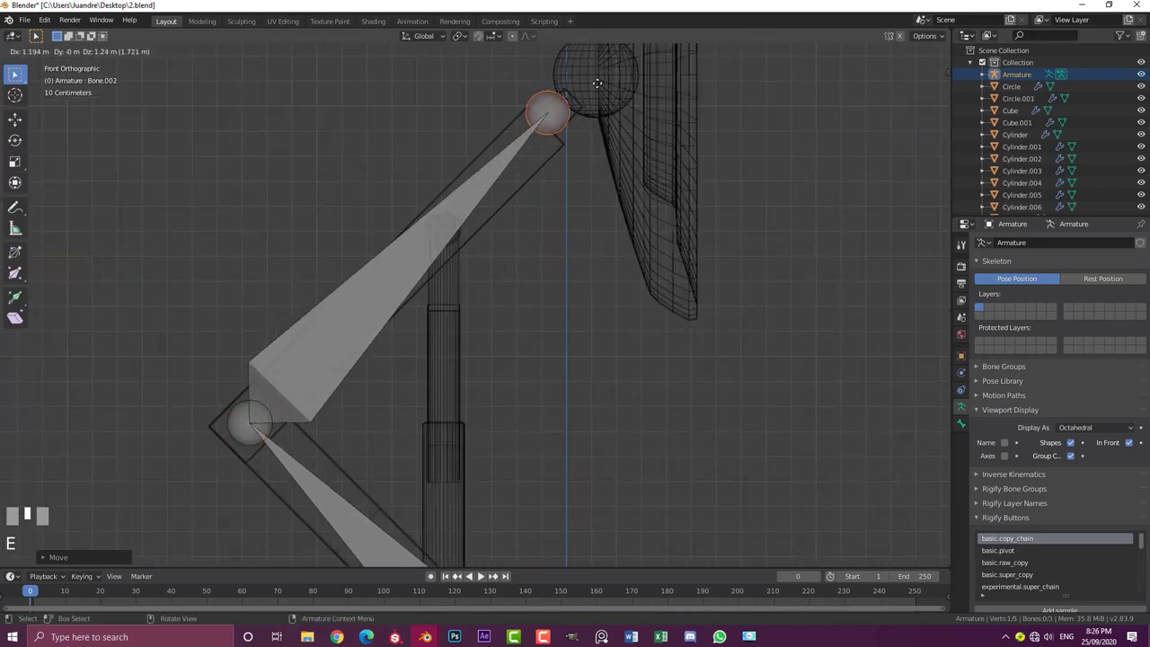
click(625, 62)
Move the upper arm bone's tip about 0.030 m along X and 0.027 m along Z to the ball joint's centre
scroll(590, 137, down, 2)
scroll(475, 310, up, 5)
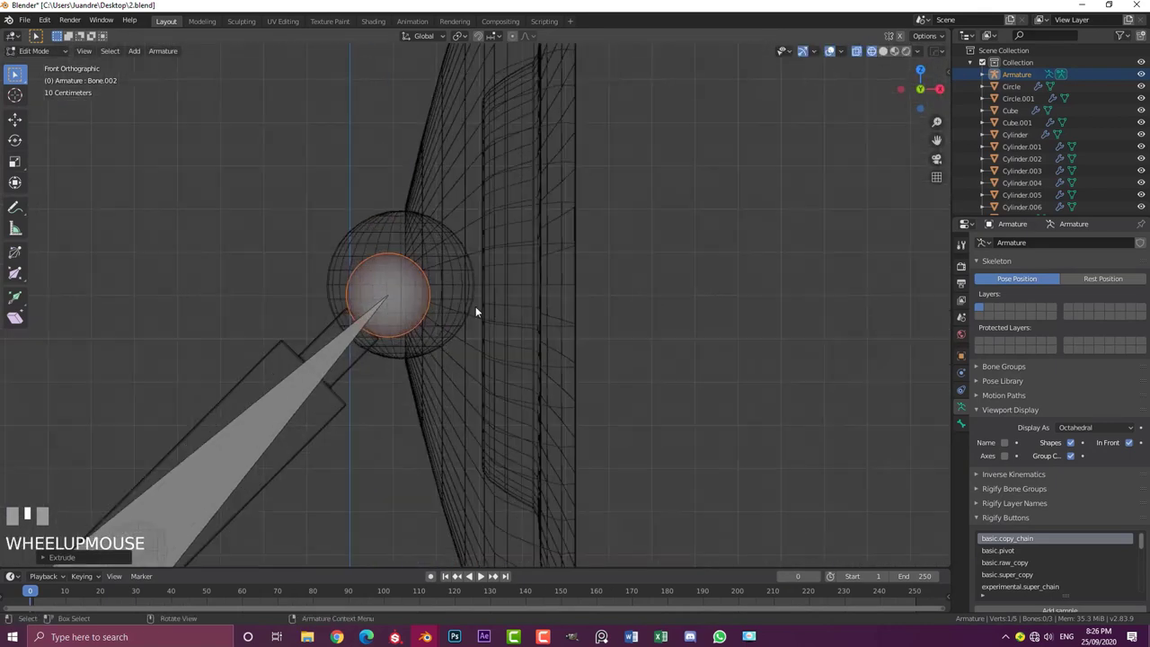
shift+middle_drag(475, 309, 343, 316)
scroll(343, 316, up, 2)
key(g)
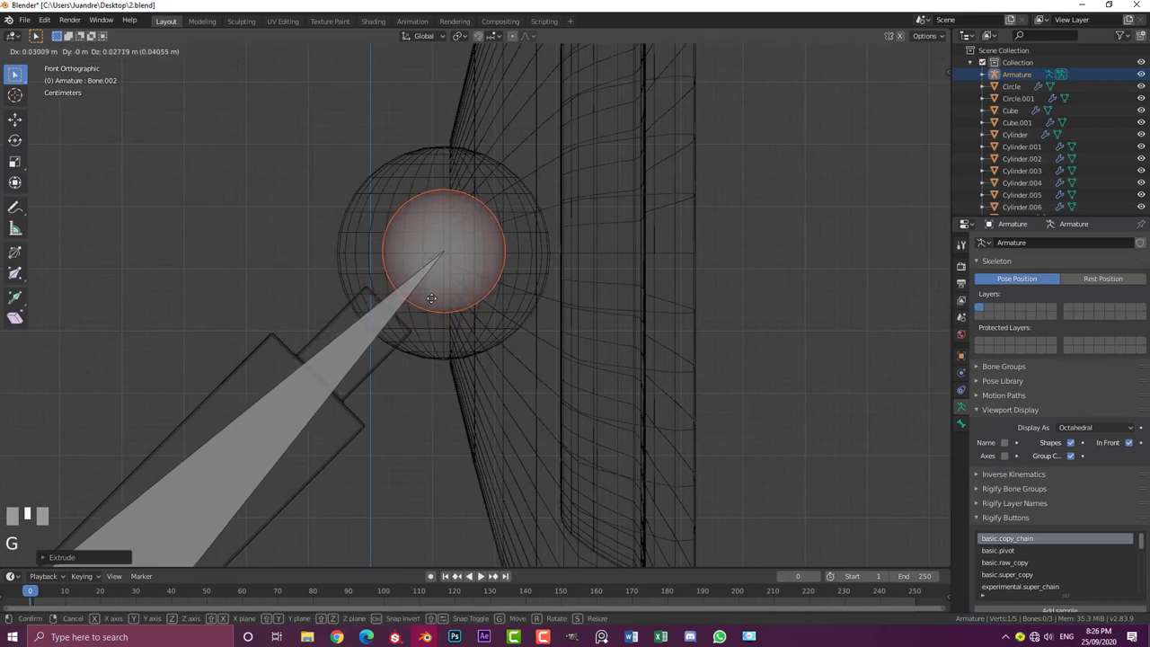
shift+click(434, 300)
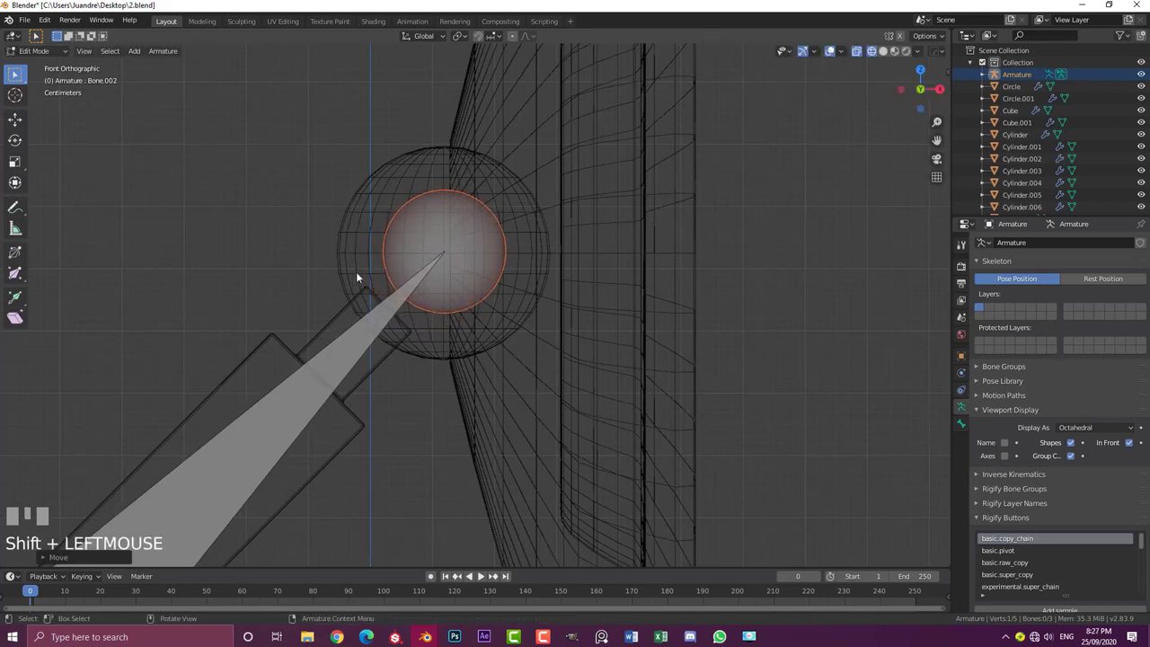
Extrude a bone from the ball joint along X to just past the lampshade's front edge
scroll(492, 269, down, 4)
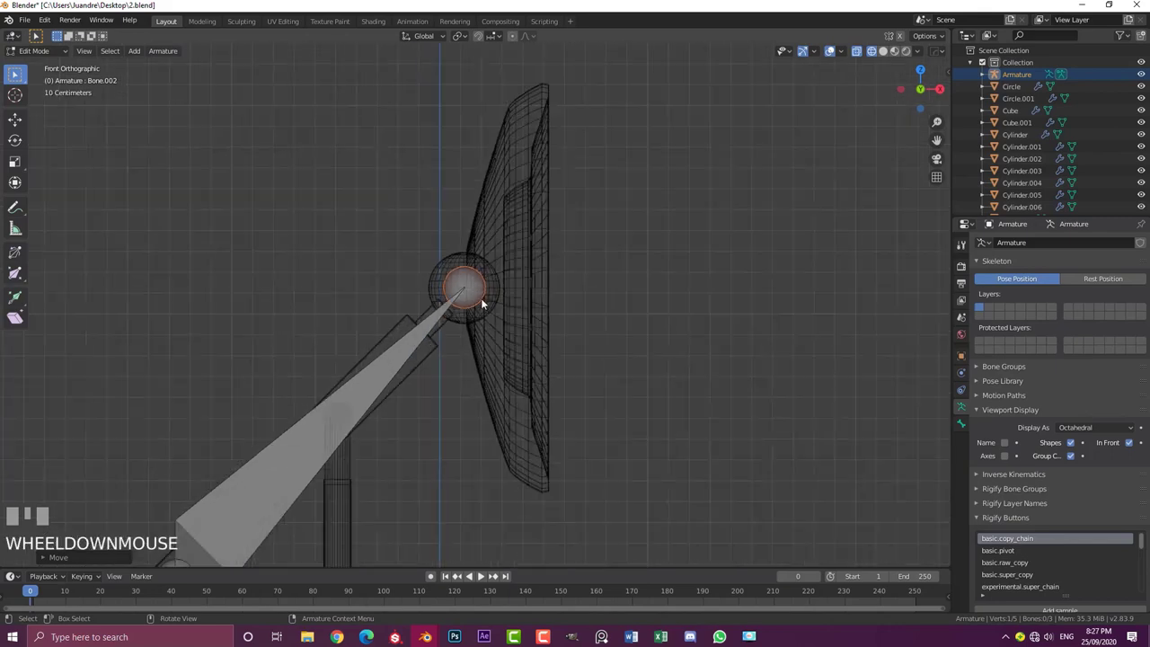
scroll(480, 302, up, 2)
key(e)
key(x)
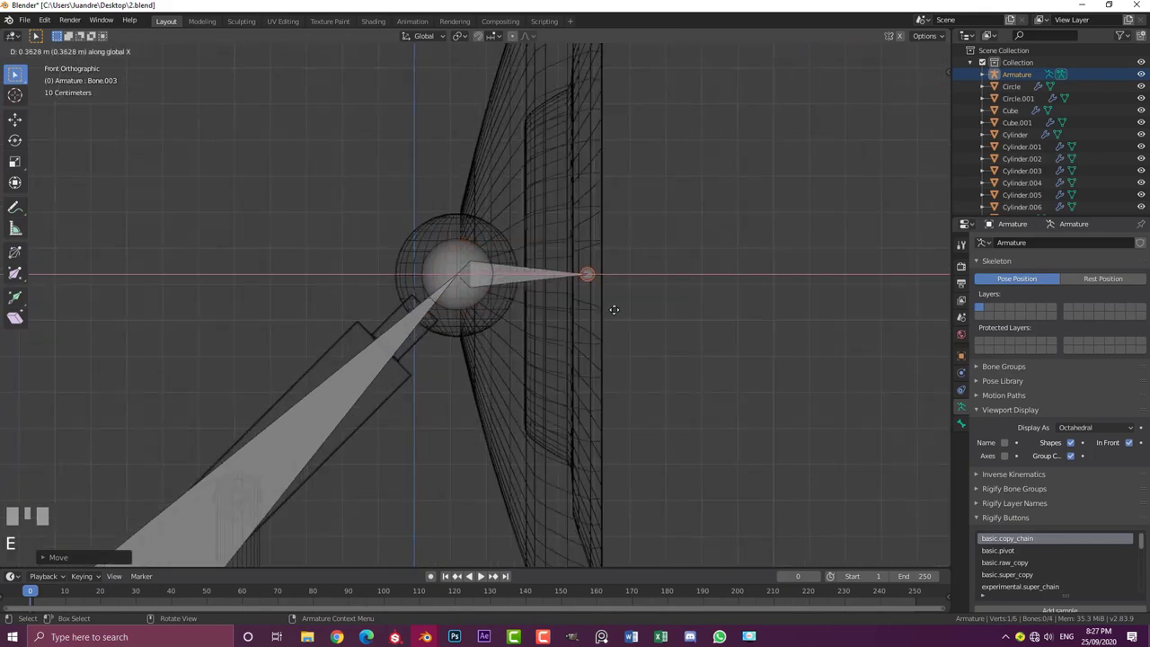
click(632, 309)
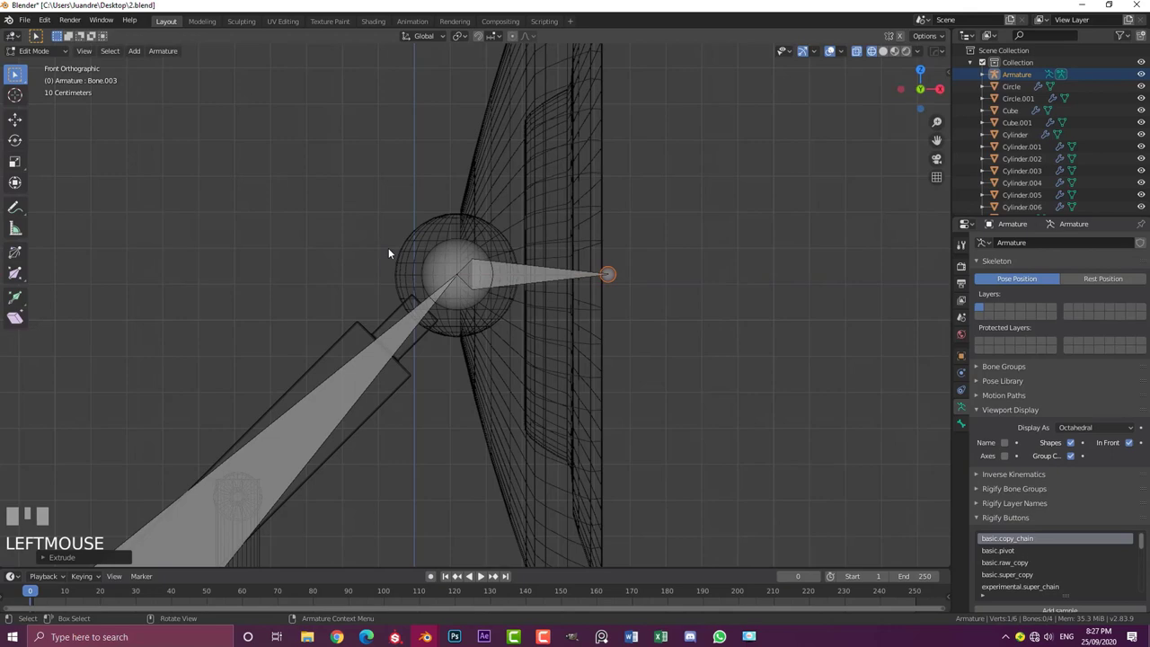
Extrude a second bone from the ball joint straight up along Z behind the lampshade
click(459, 238)
key(e)
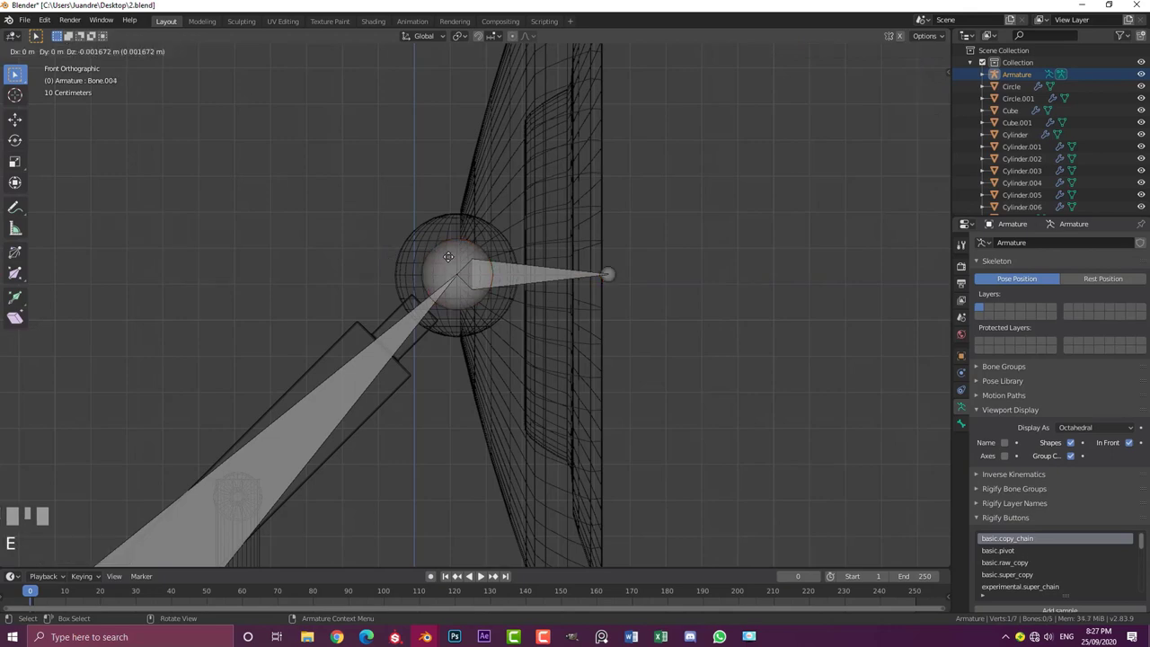
key(z)
click(487, 80)
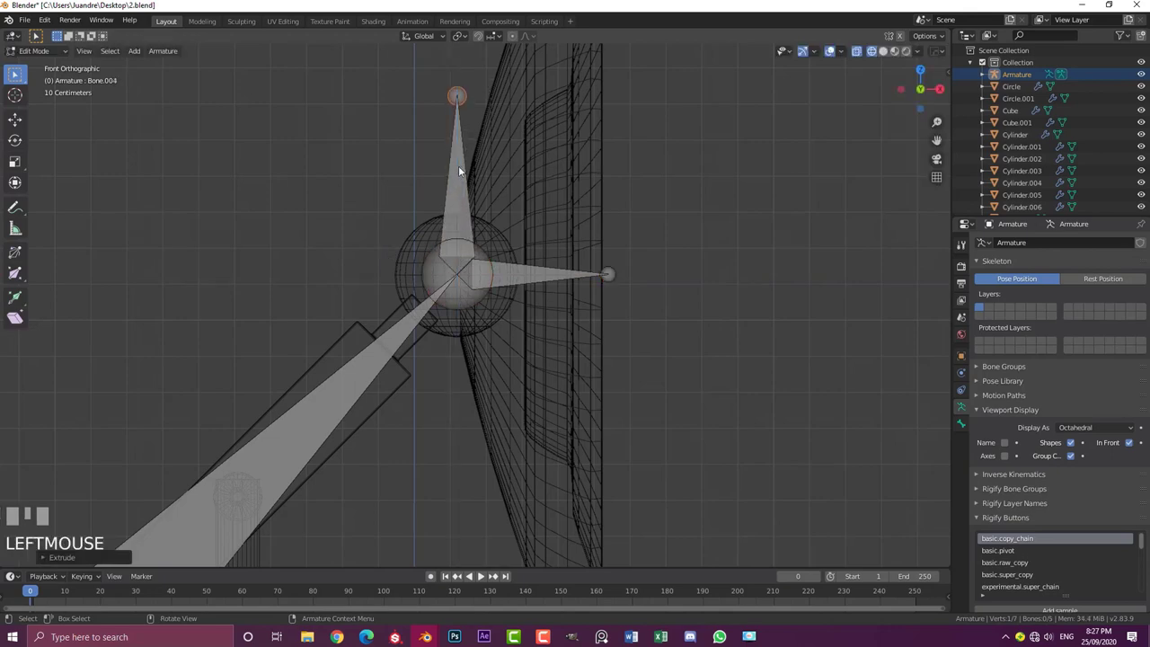
Clear the parent of the vertical bone at the ball joint to detach it from the upper arm bone
click(458, 165)
scroll(458, 165, down, 2)
scroll(431, 215, up, 2)
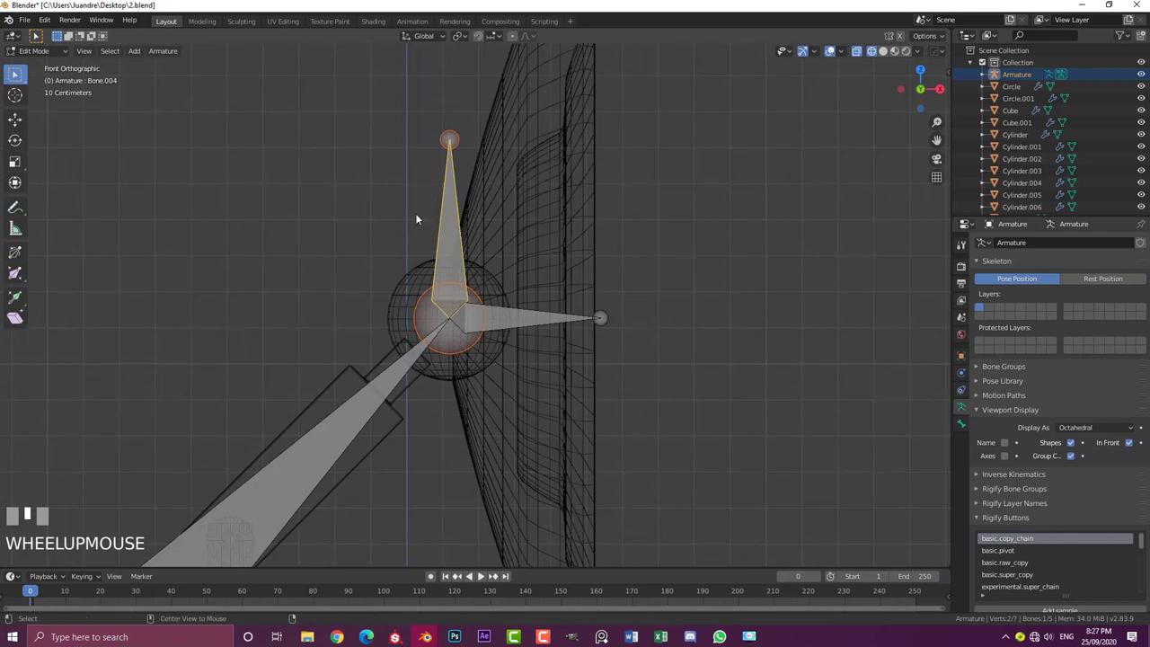
key(alt+p)
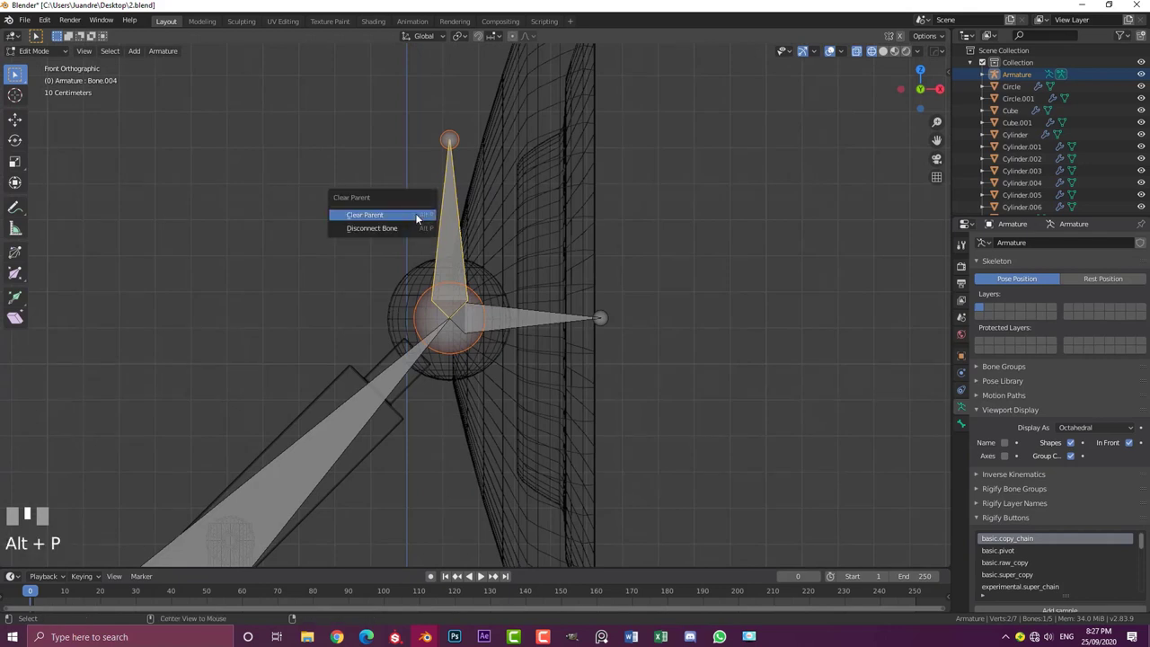
click(365, 216)
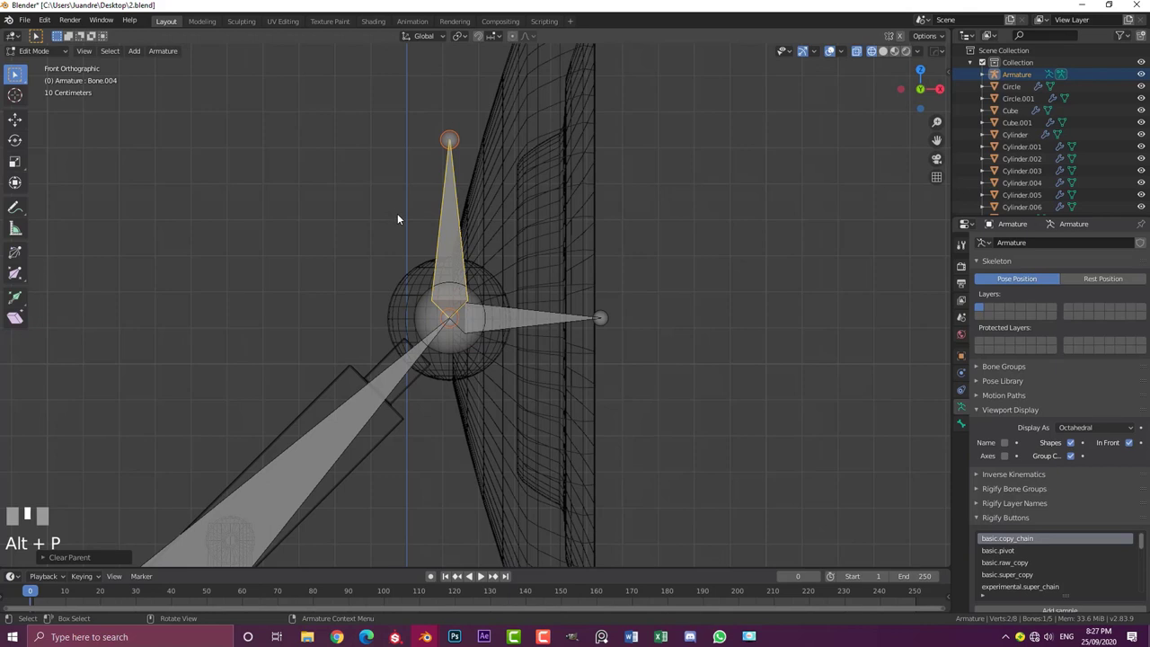
key(alt+p)
click(366, 246)
scroll(505, 236, down, 2)
key(g)
right_click(520, 325)
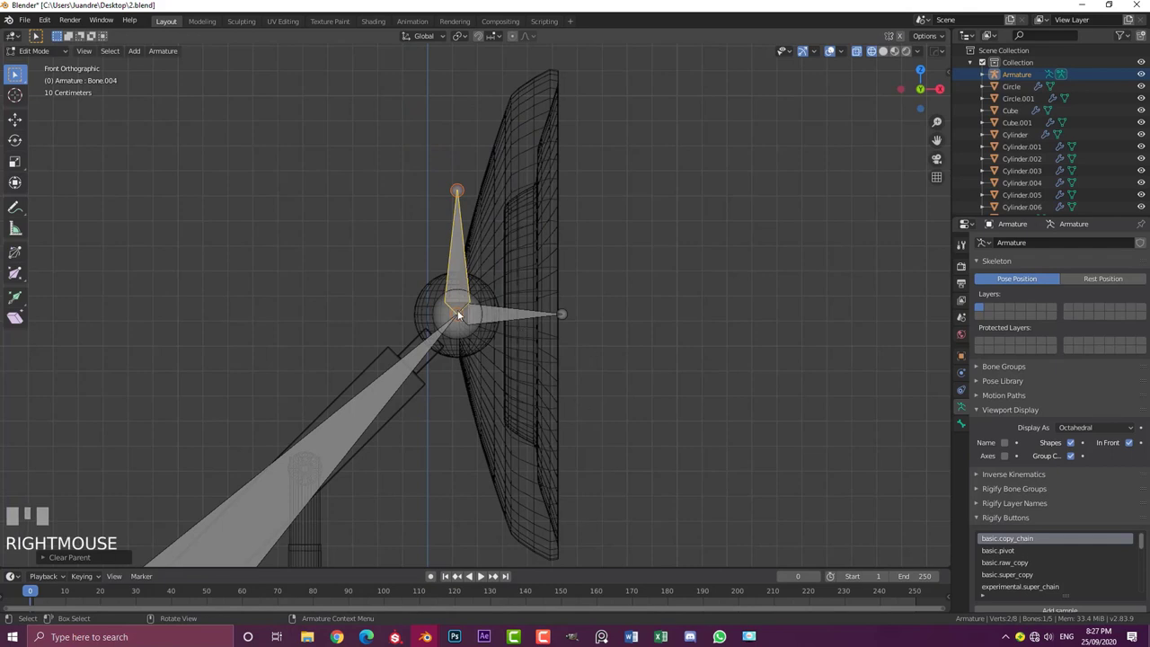
Duplicate the base bone and place the copy about -0.51 m along X and 0.96 m along Z at the piston's lower joint
scroll(521, 319, down, 3)
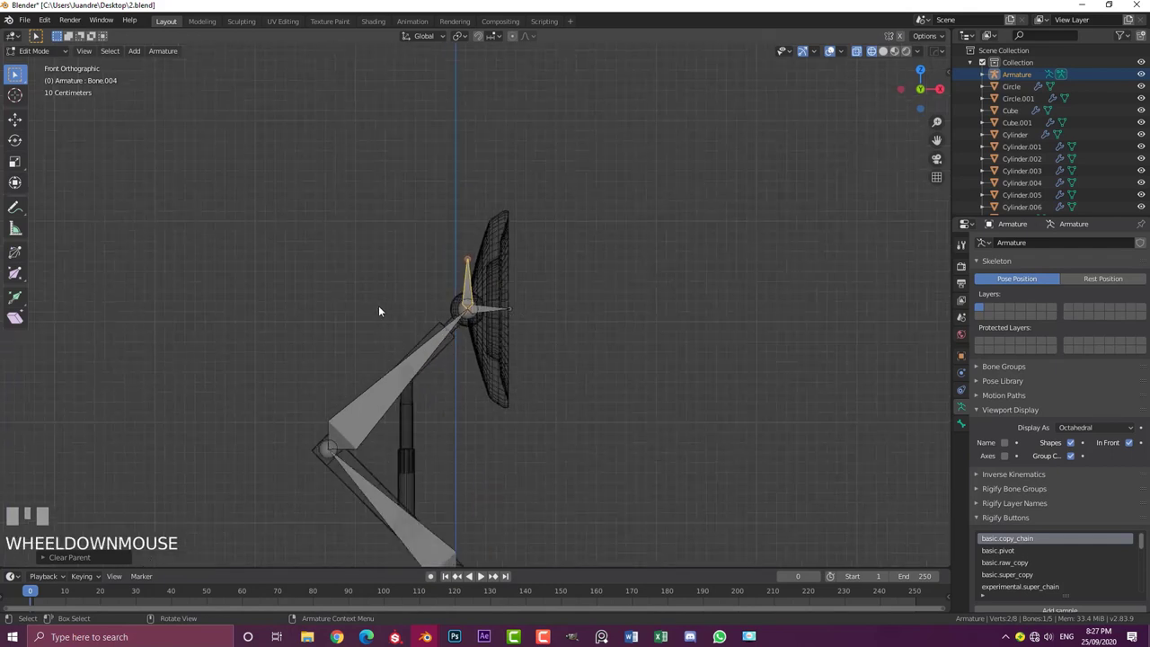
scroll(389, 295, down, 2)
scroll(406, 310, up, 3)
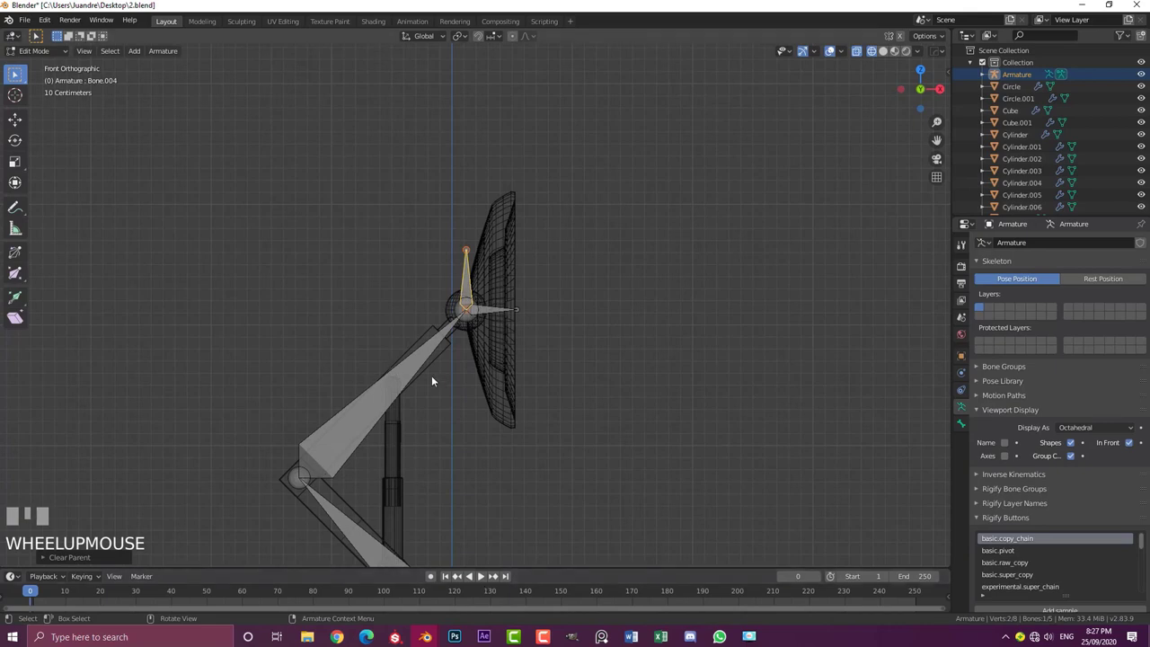
scroll(458, 384, down, 3)
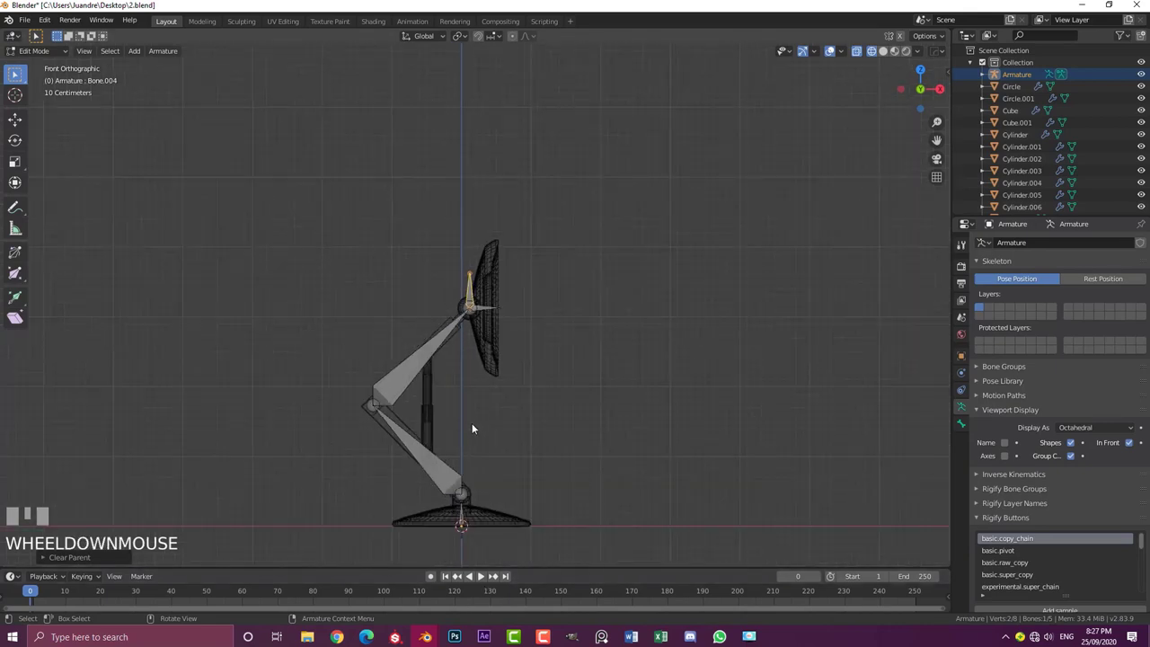
shift+middle_drag(472, 428, 474, 391)
scroll(413, 249, up, 2)
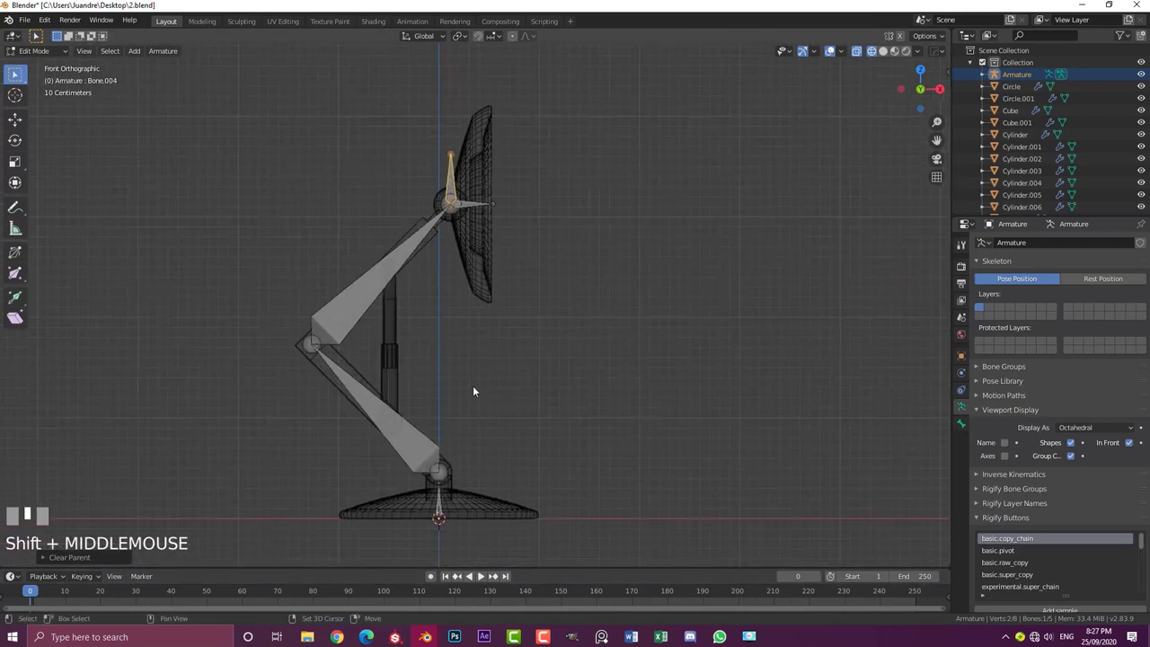
scroll(375, 392, up, 1)
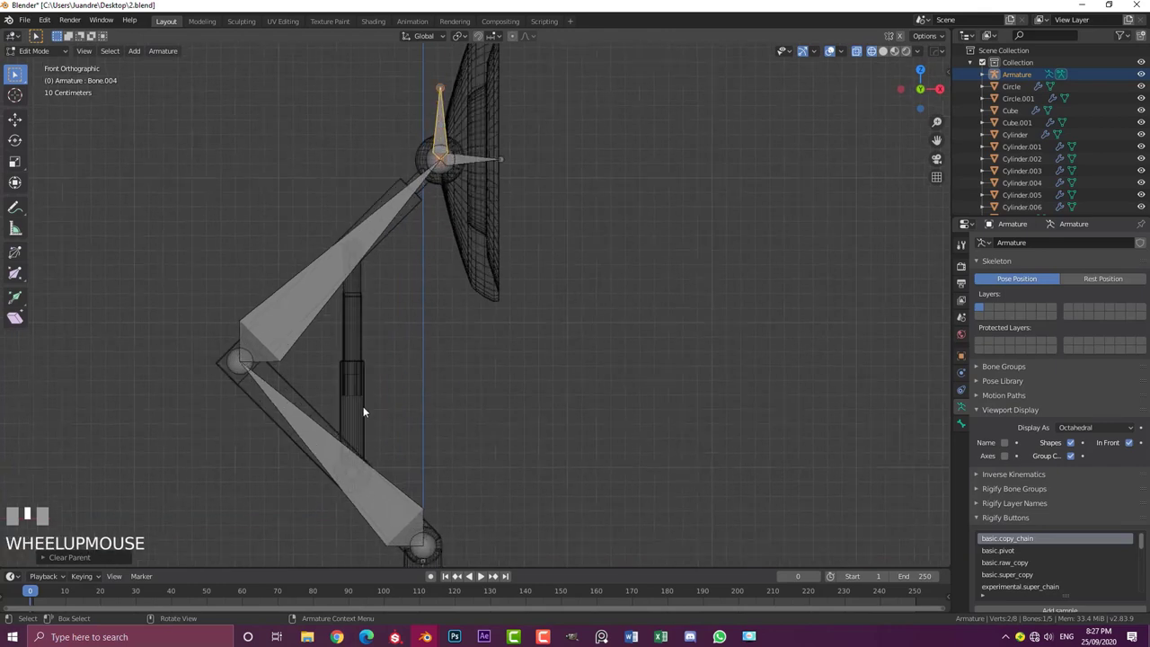
shift+middle_drag(366, 466, 411, 315)
scroll(454, 431, up, 1)
click(459, 457)
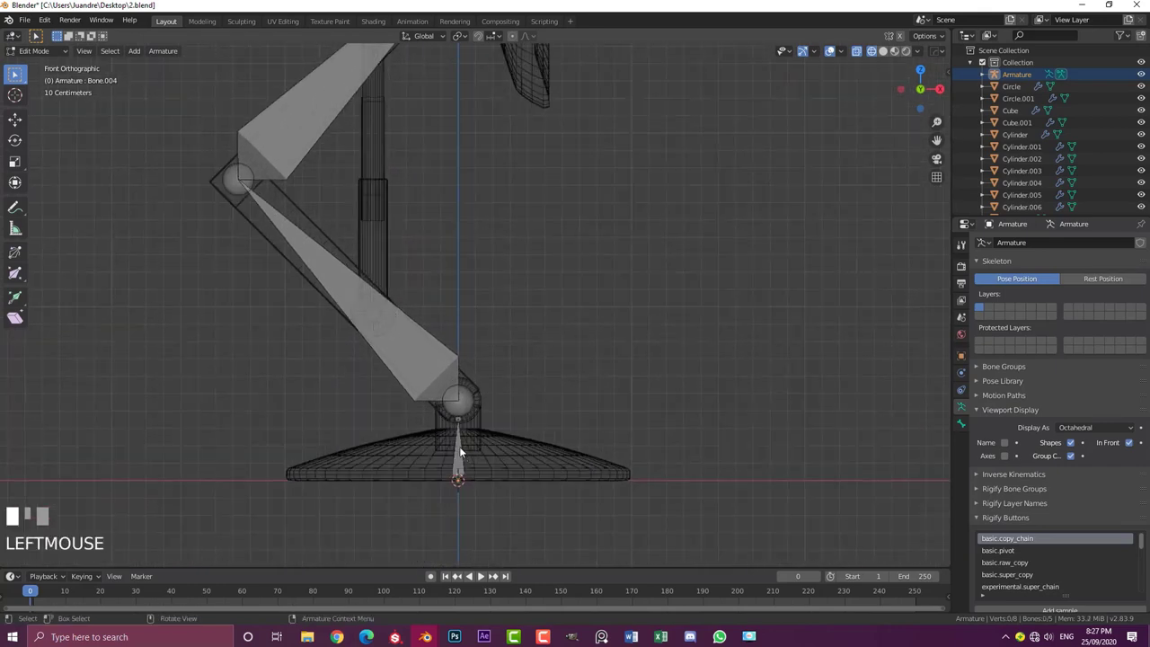
scroll(464, 458, up, 1)
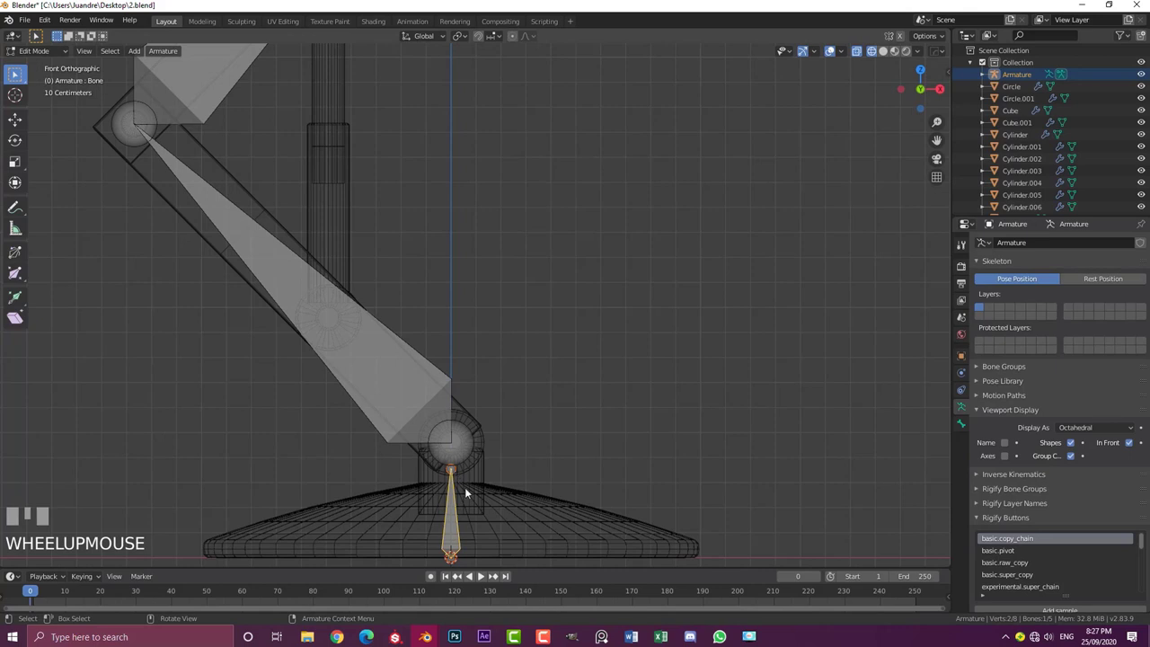
key(shift+d)
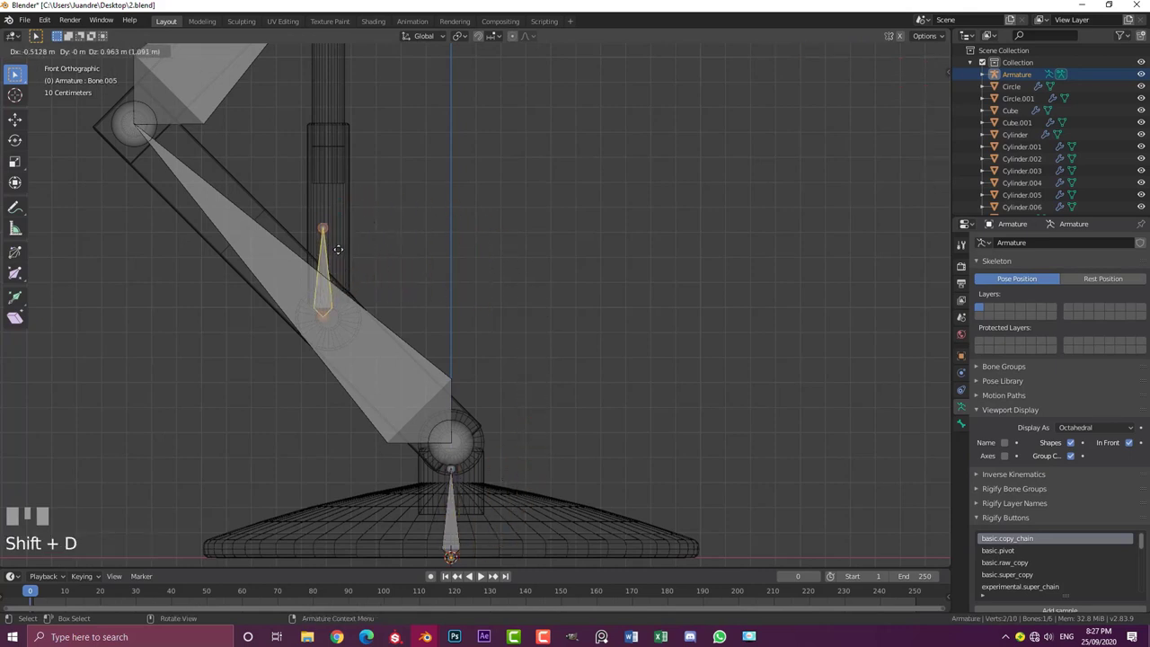
click(338, 248)
scroll(388, 320, up, 1)
shift+middle_drag(388, 319, 377, 332)
scroll(345, 305, up, 1)
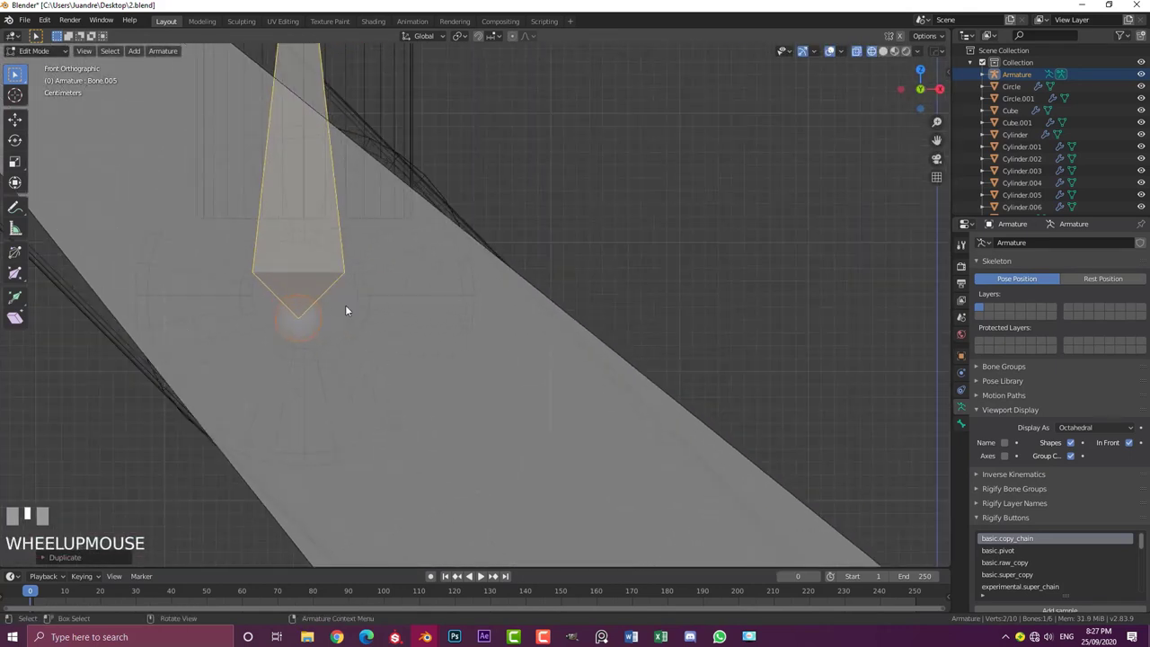
Nudge the duplicated bone so its root sits on the centre of the piston's lower joint
scroll(298, 315, up, 2)
key(g)
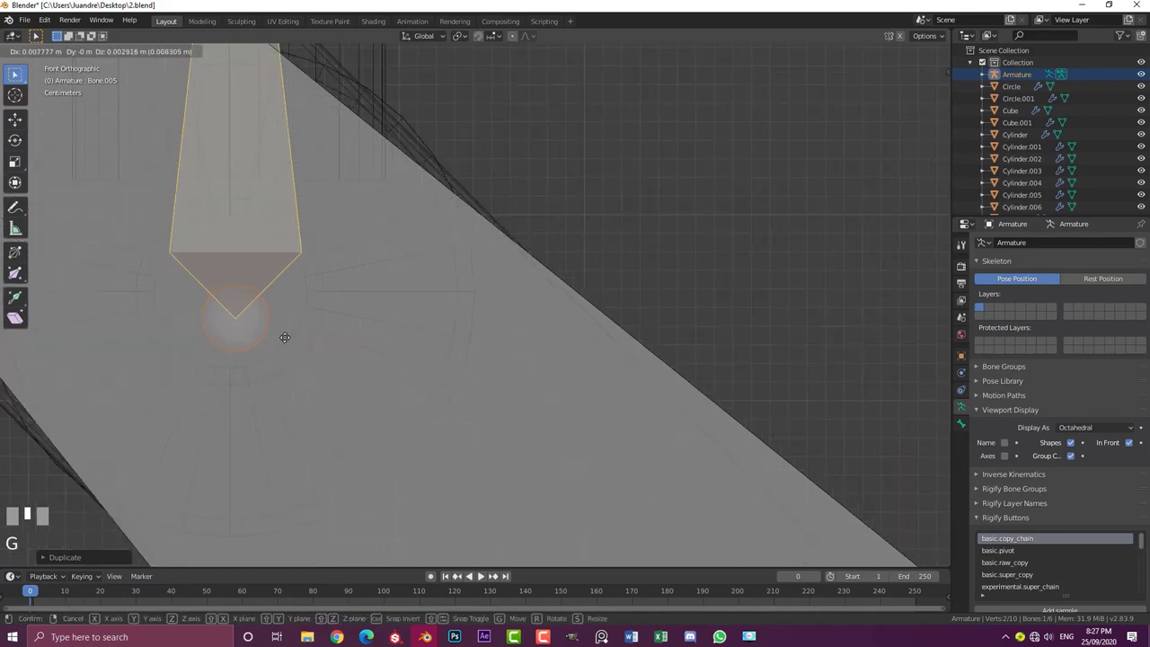
shift+click(292, 292)
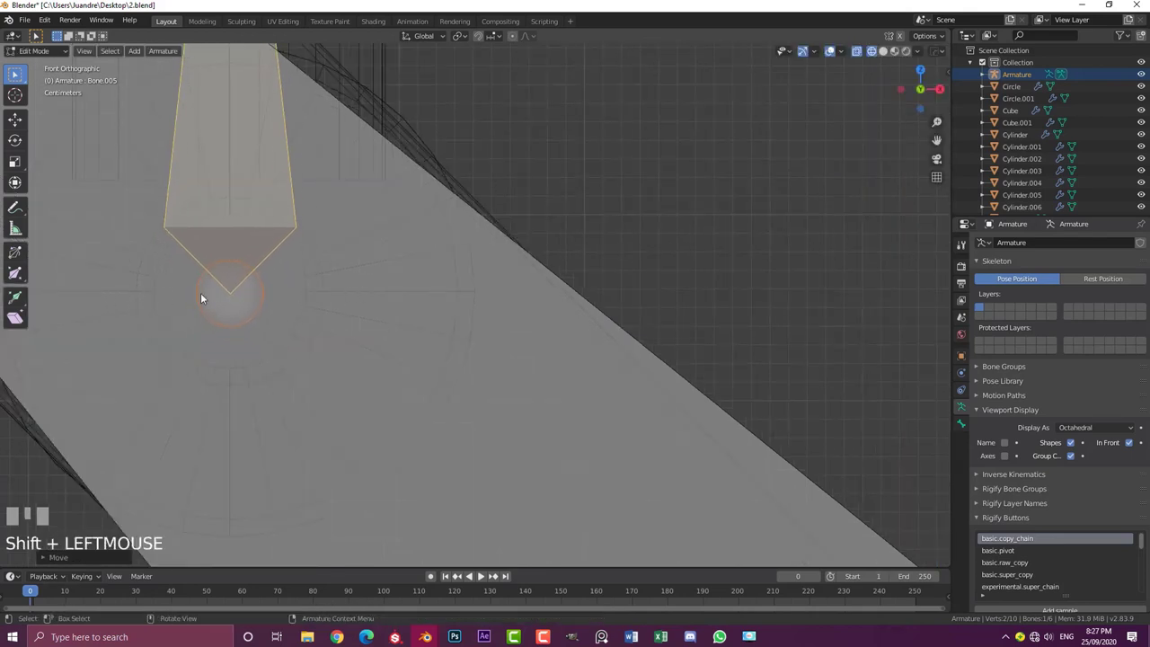
Check the duplicated bone's alignment with the piston's lower joint from the right and front views
scroll(331, 311, down, 2)
key(KP_3)
scroll(697, 302, down, 2)
shift+scroll(626, 319, up, 2)
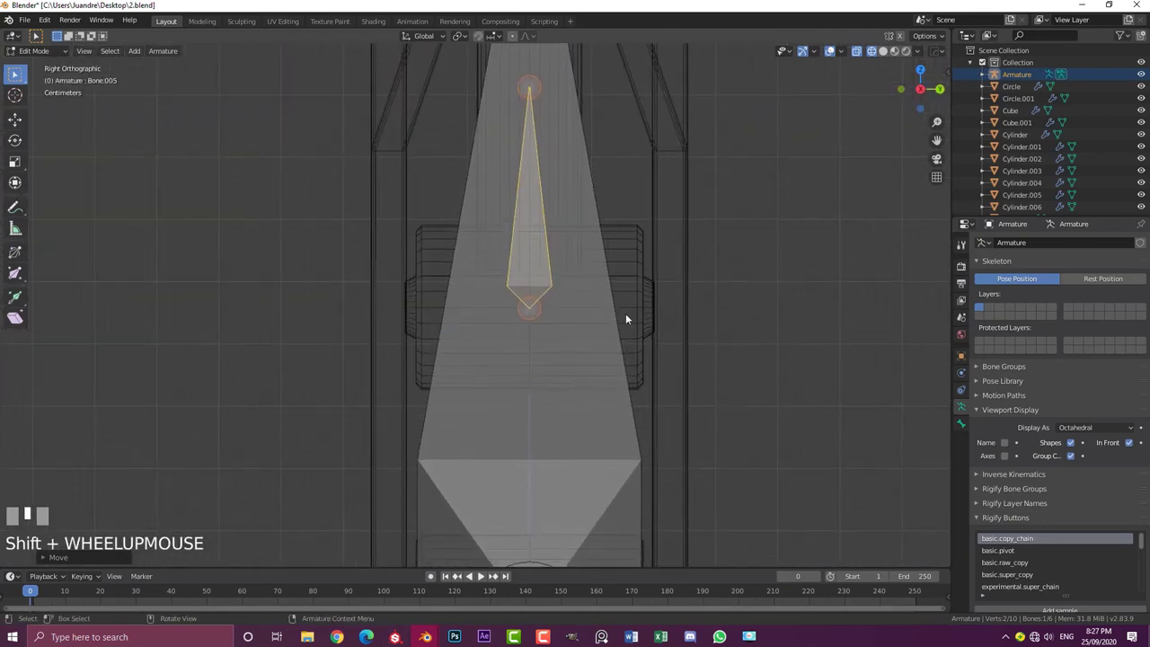
key(KP_1)
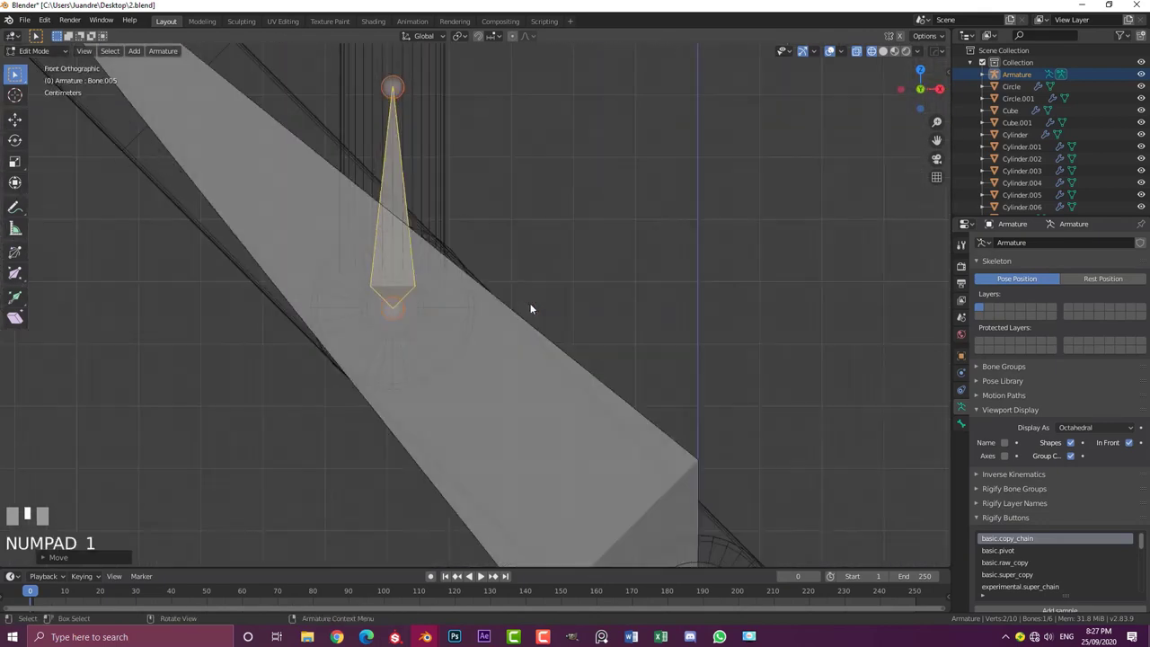
scroll(403, 308, up, 1)
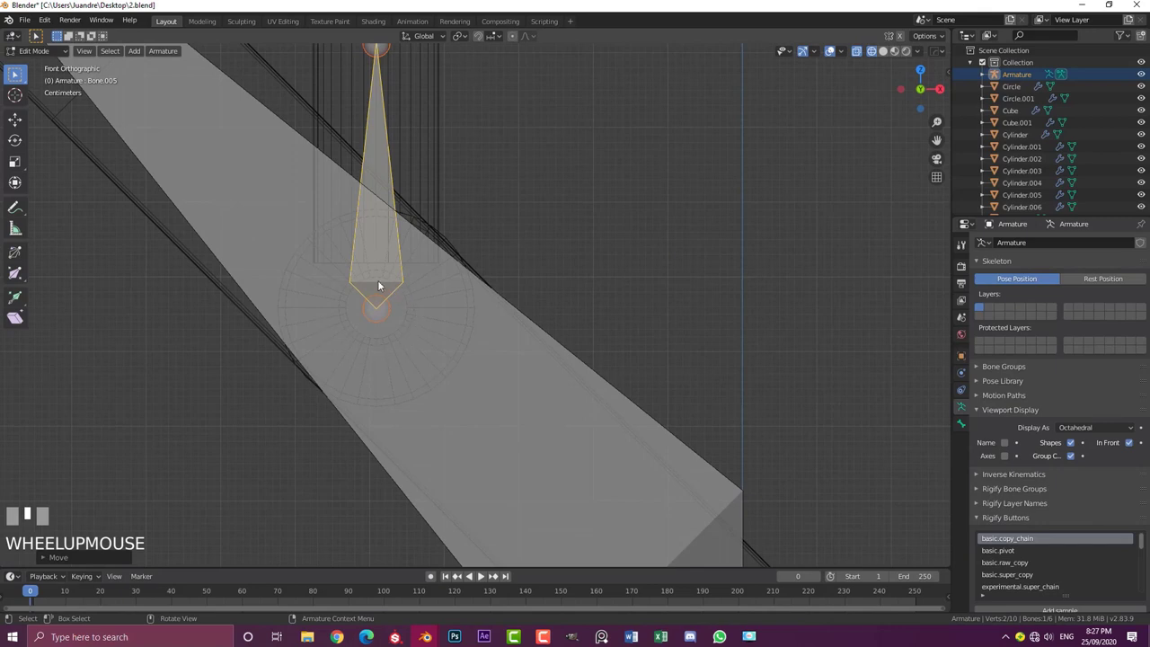
scroll(398, 324, up, 5)
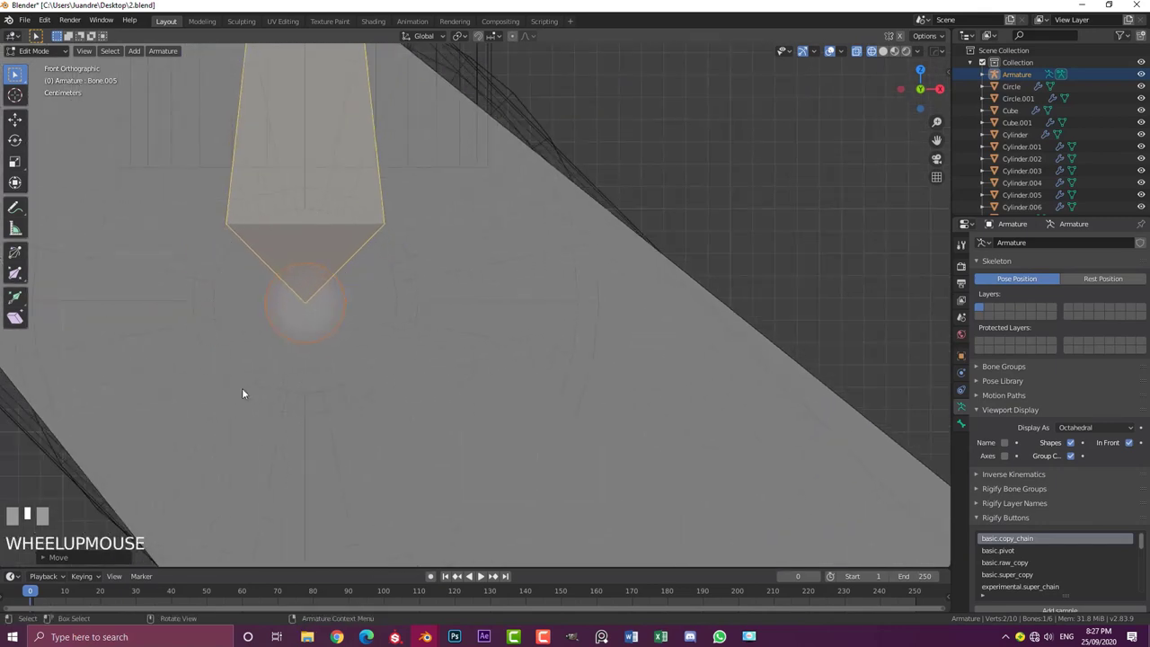
scroll(361, 290, down, 2)
scroll(411, 282, down, 3)
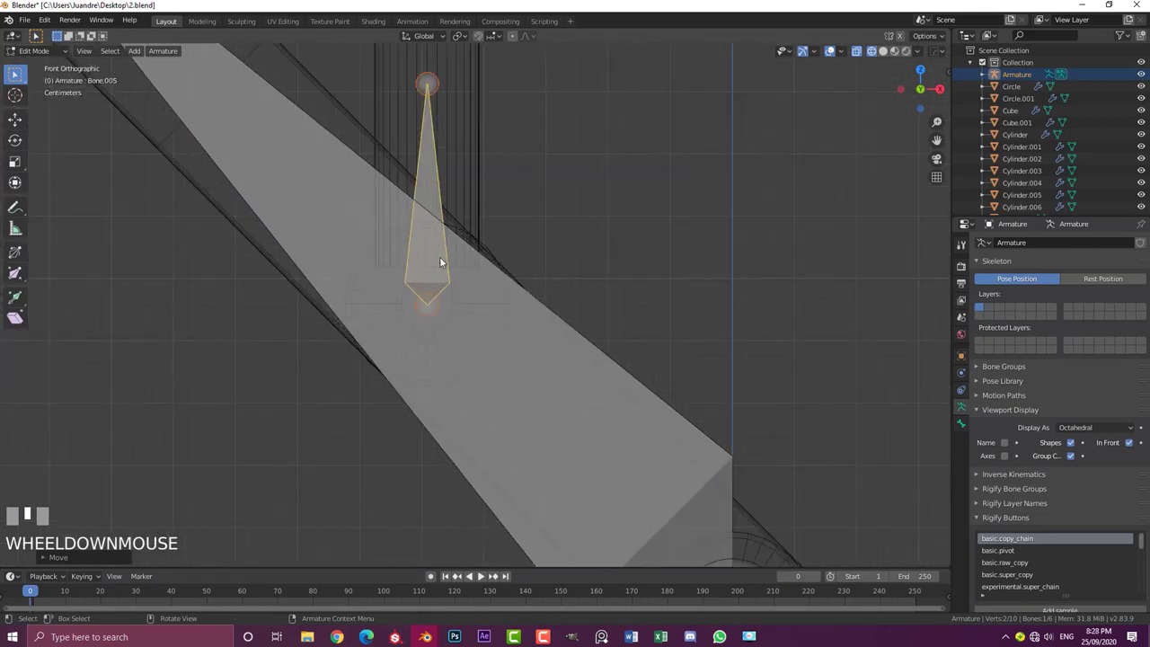
Move the lower piston bone's tip straight up along Z to just above the inner piston rod's lower end
shift+middle_drag(446, 196, 437, 294)
scroll(436, 270, down, 2)
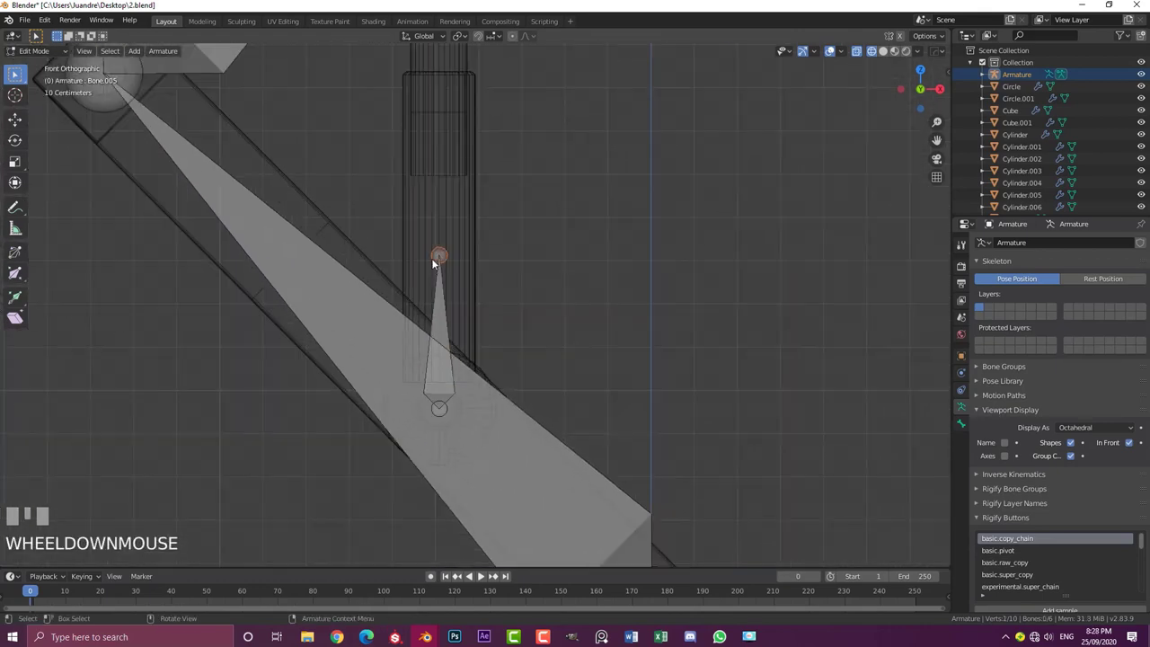
key(g)
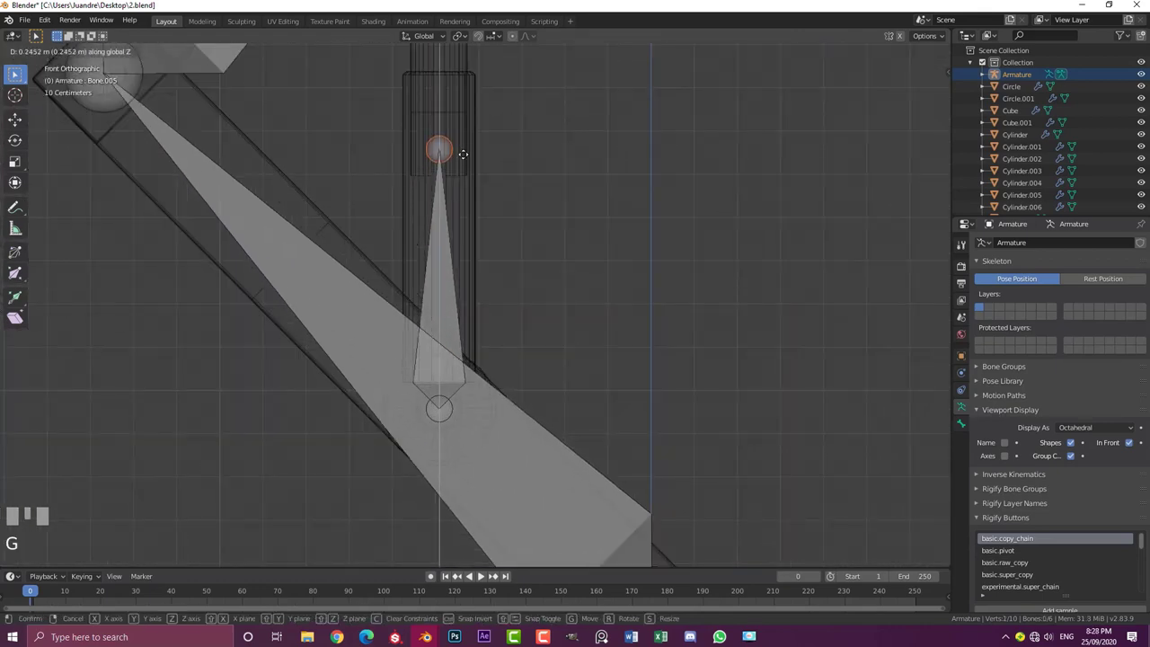
click(462, 144)
Duplicate the lower piston bone and move the copy straight up along Z to the upper end of the piston
scroll(463, 144, down, 3)
shift+middle_drag(463, 143, 447, 240)
scroll(447, 240, up, 3)
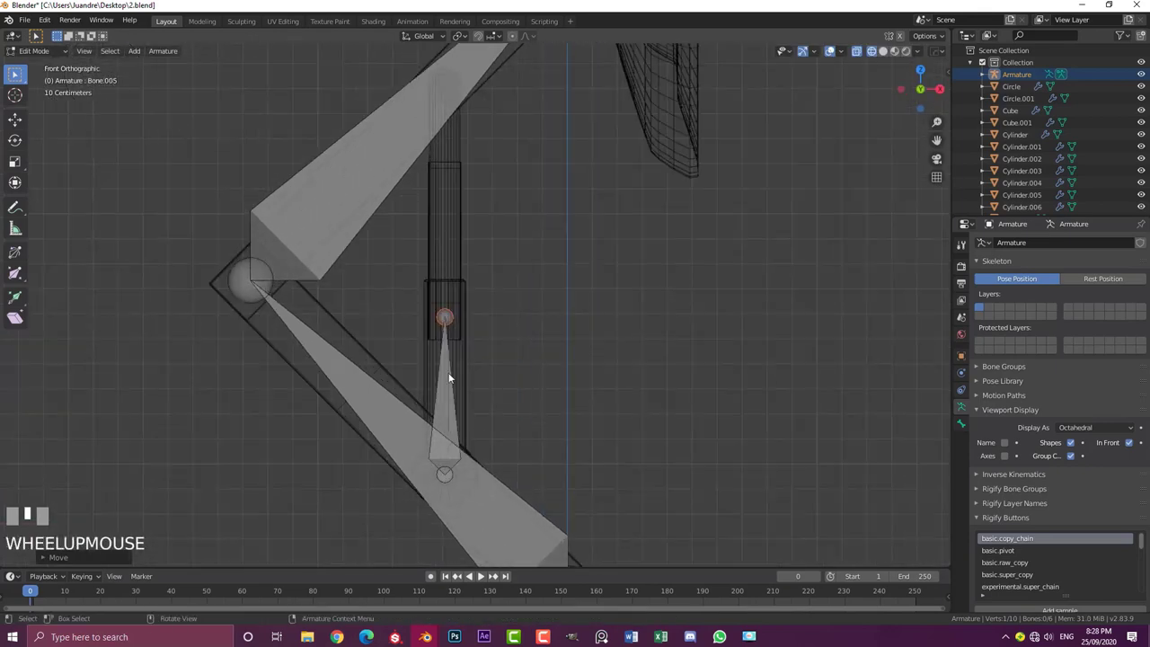
click(452, 378)
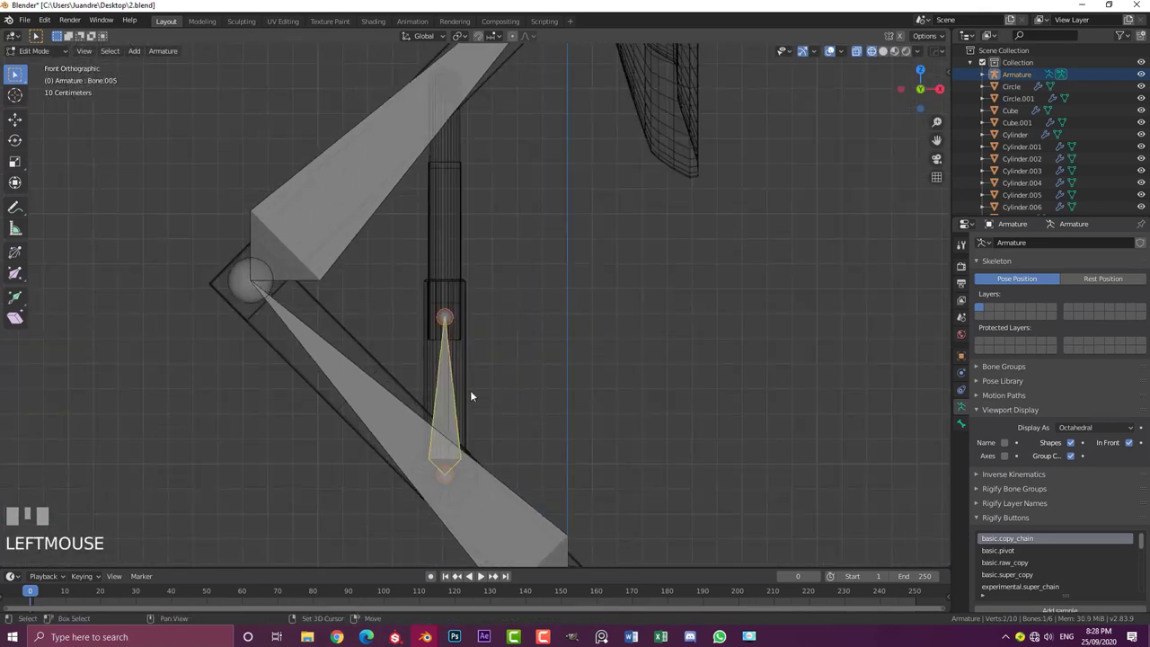
key(shift+d)
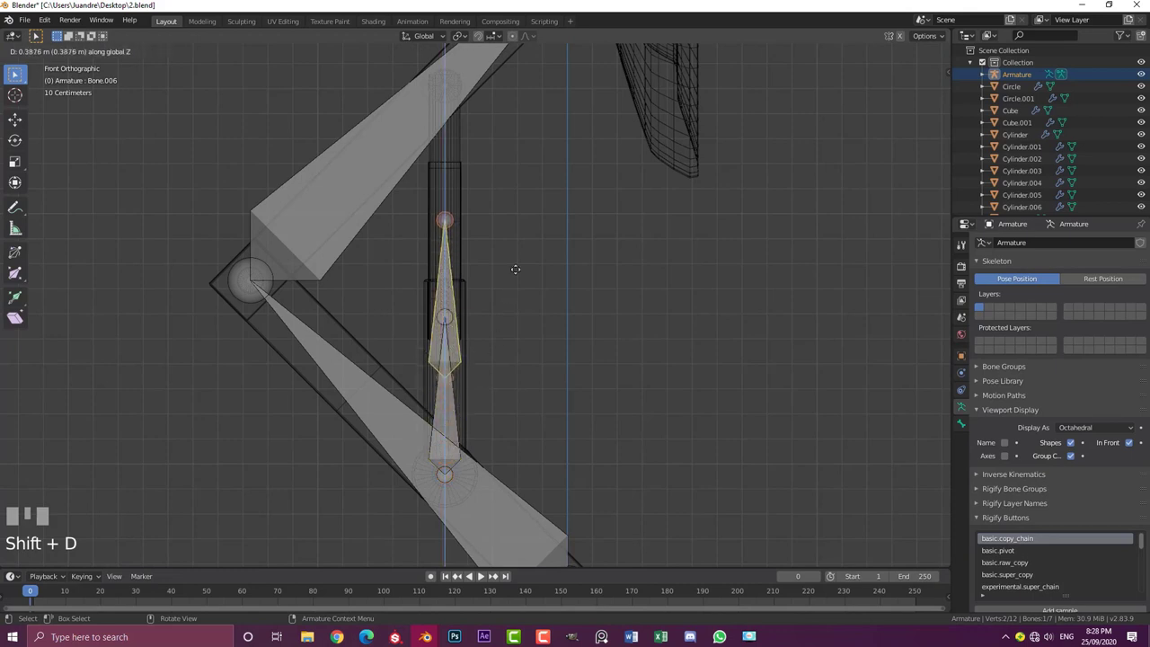
click(523, 121)
Try to rotate the duplicated piston bone by 180°
scroll(523, 122, down, 3)
shift+middle_drag(523, 122, 502, 224)
text(r180)
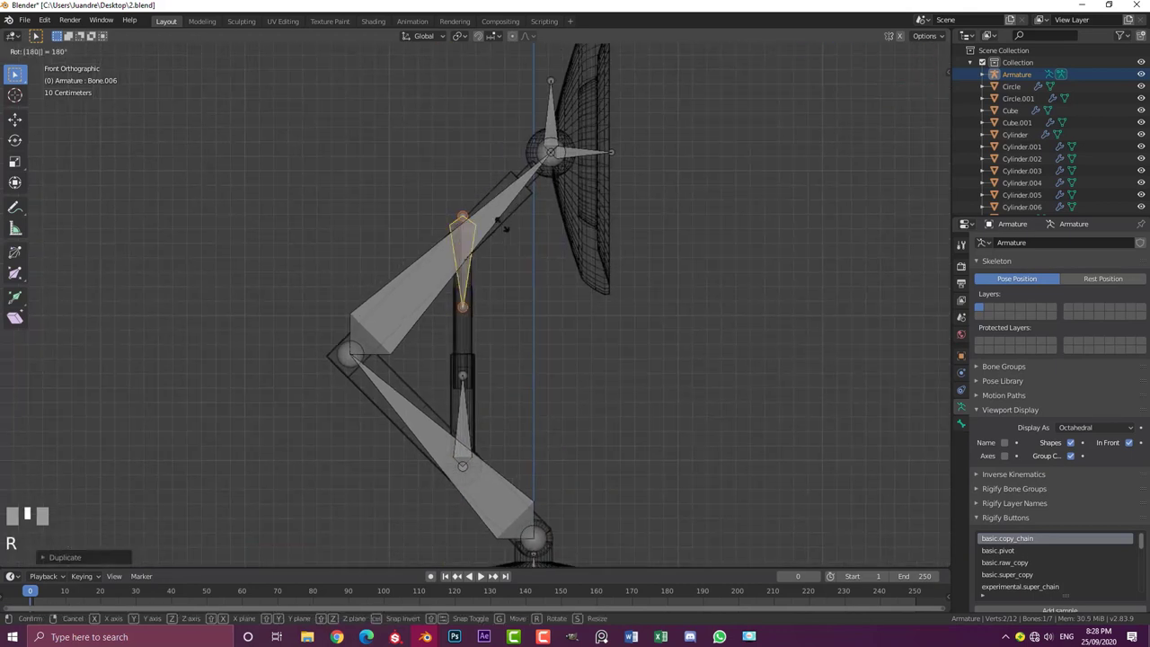
key(Return)
scroll(502, 223, up, 4)
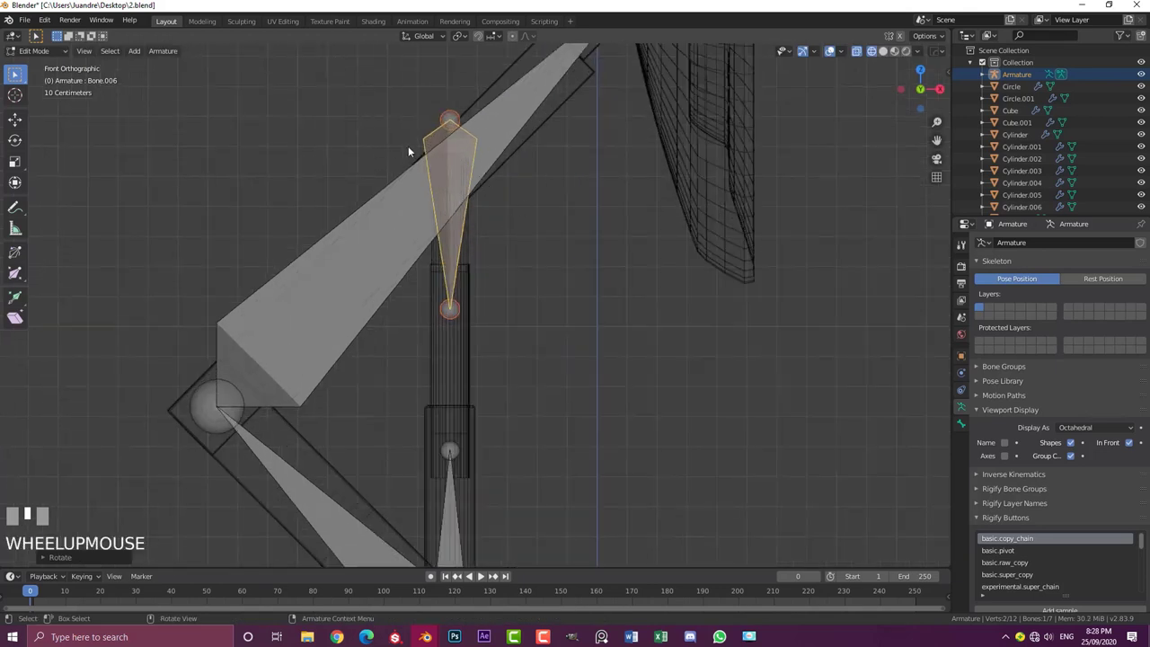
key(ctrl+z)
Rotate the duplicated bone freehand by about 180° to point downward, and scale it to 0 along X to make it exactly vertical
key(r)
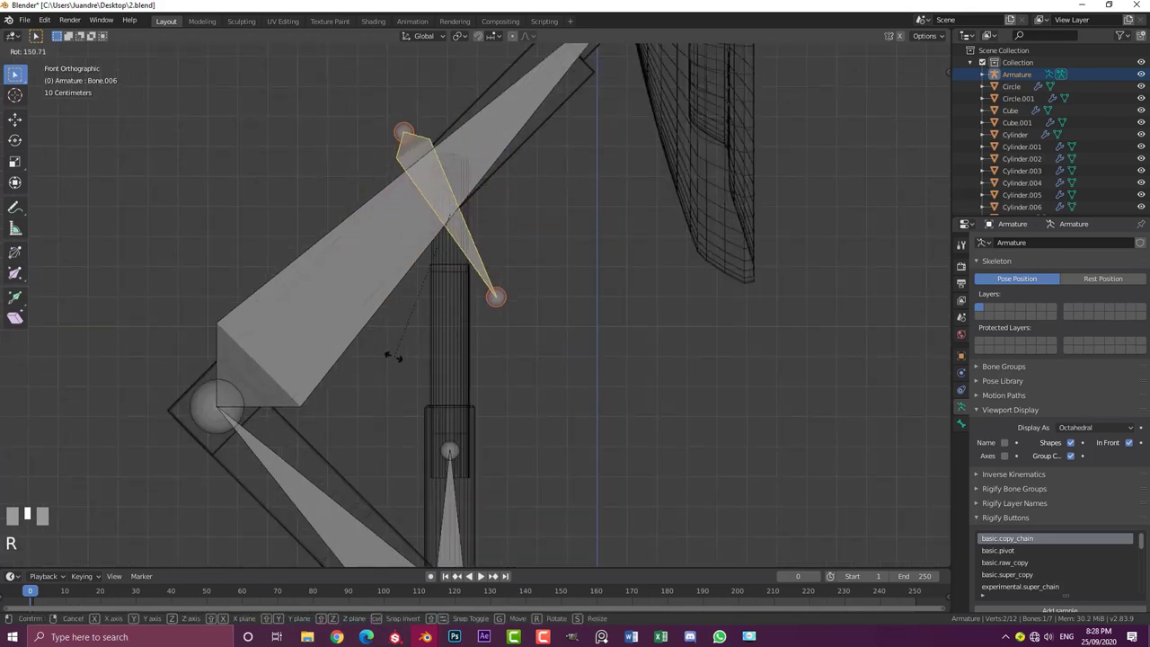
click(334, 305)
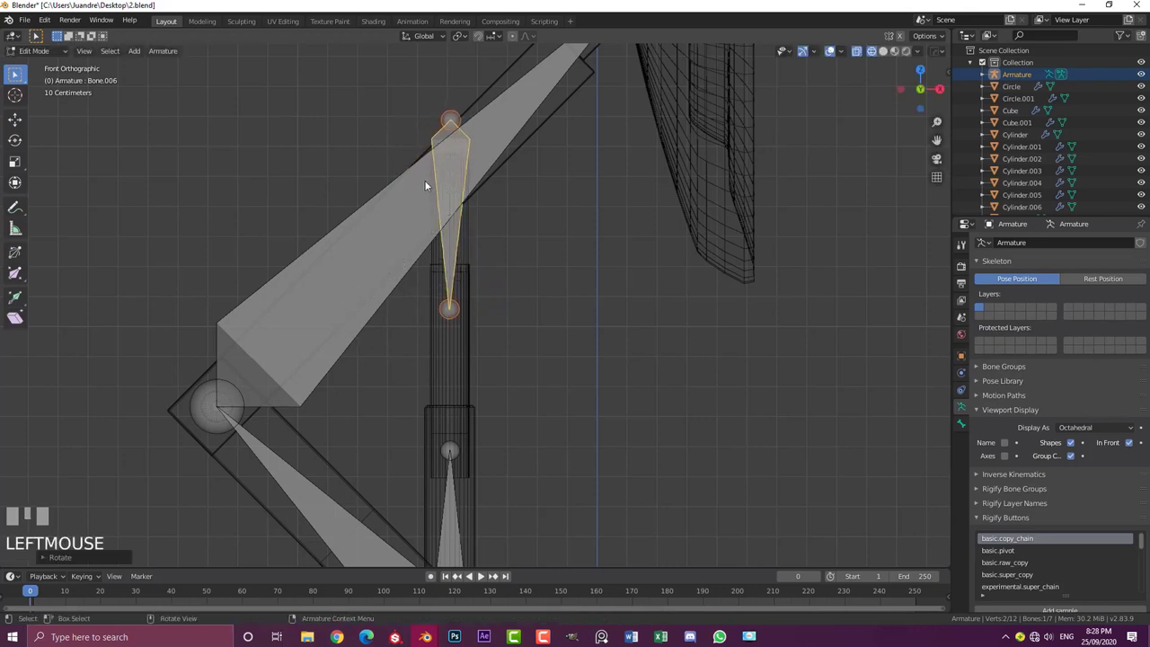
key(s)
key(x)
key(0)
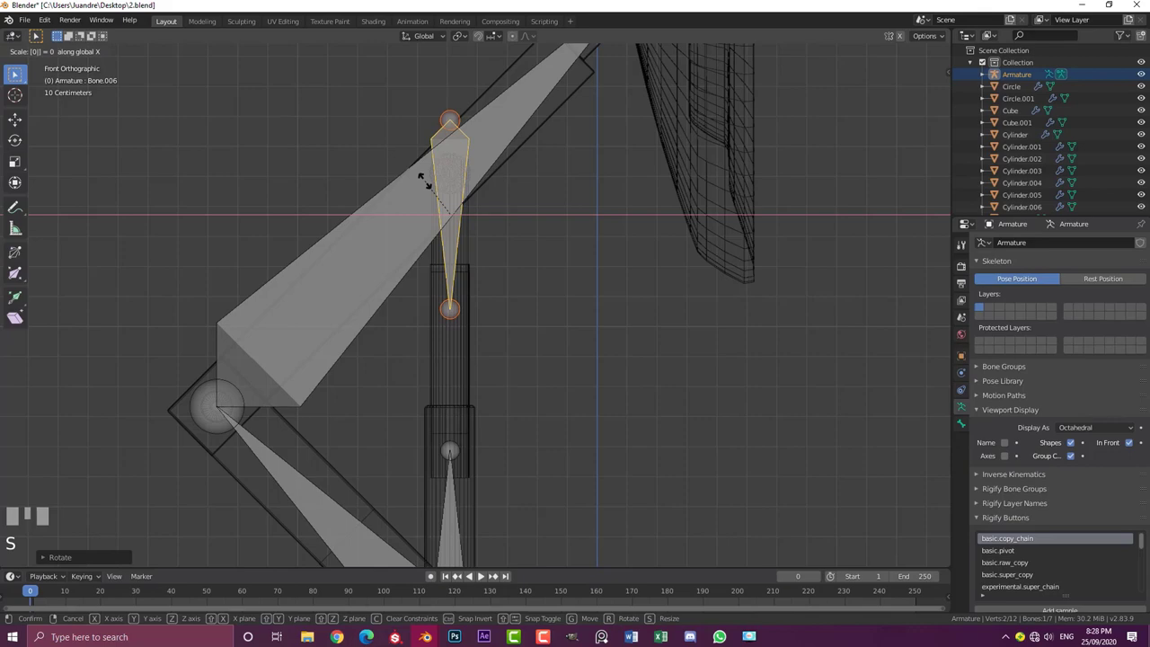
key(Return)
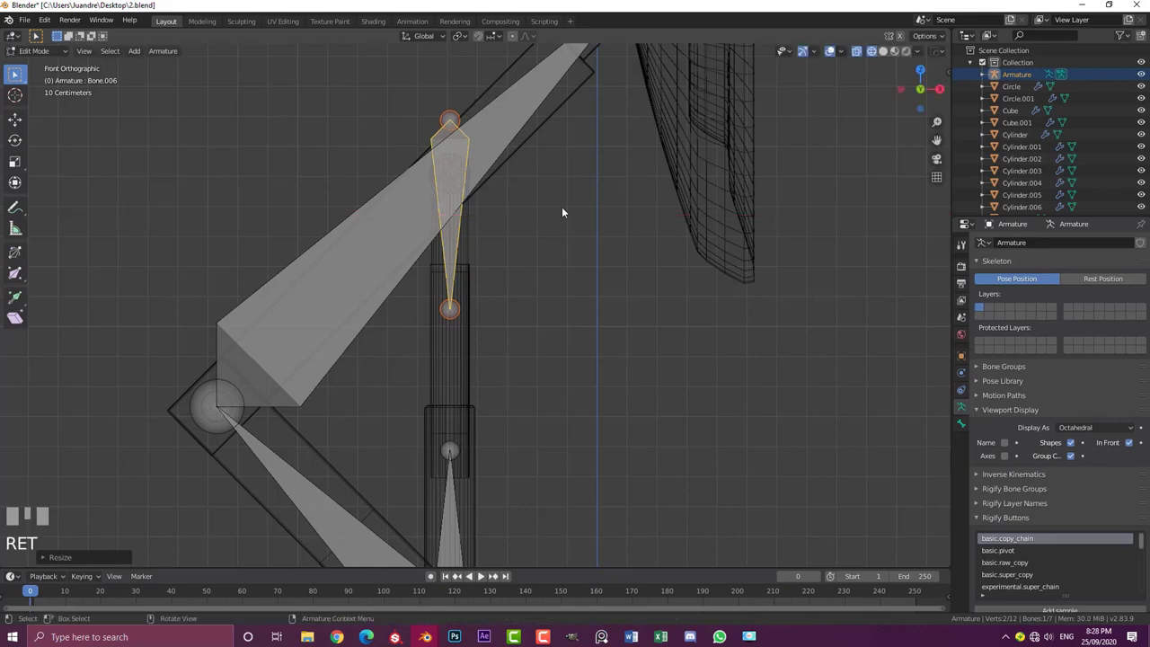
Move the upper piston bone down along Z until its root is centred on the piston's upper joint
scroll(540, 268, down, 3)
scroll(497, 272, up, 3)
shift+middle_drag(498, 272, 455, 226)
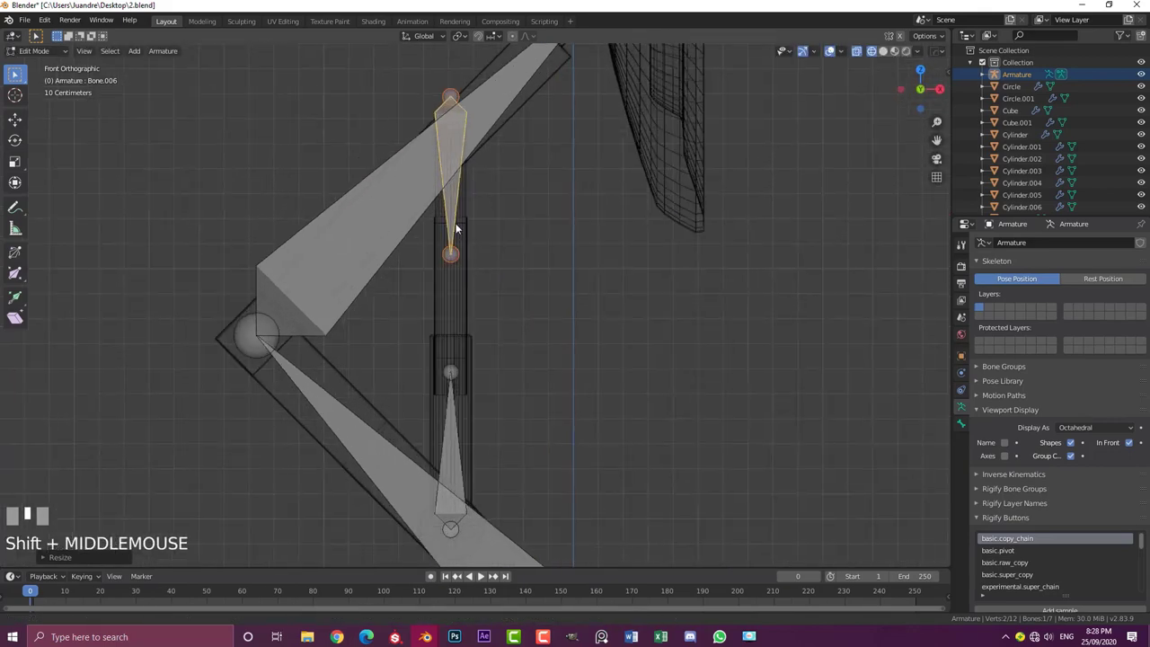
scroll(454, 269, up, 2)
key(g)
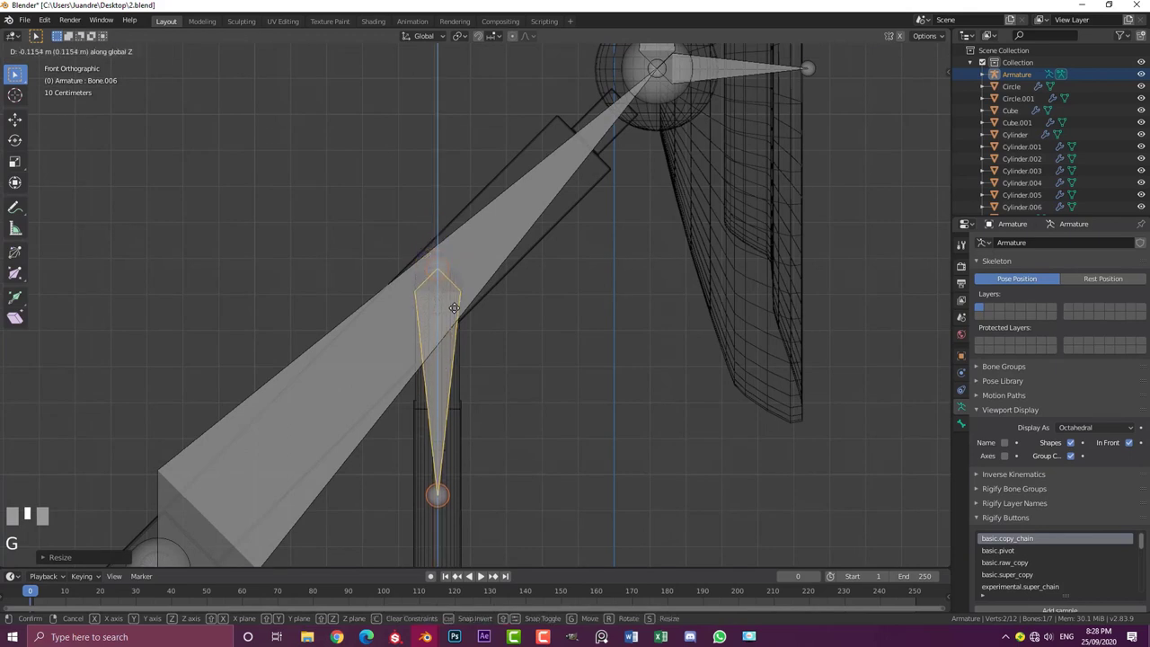
click(452, 317)
scroll(452, 317, up, 4)
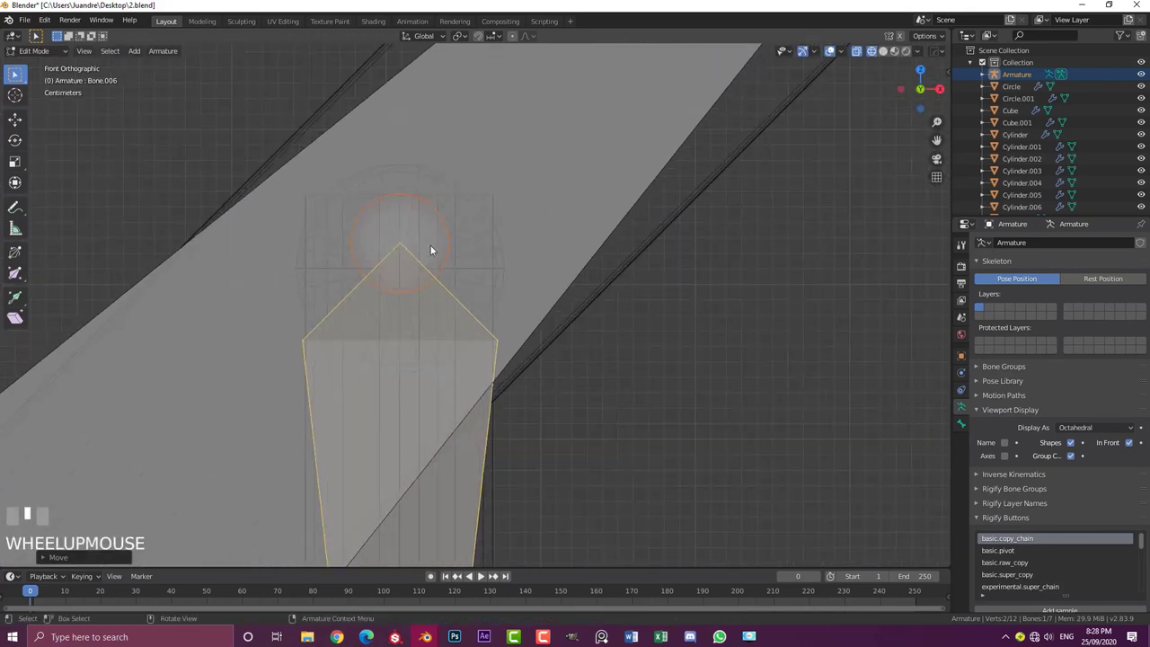
key(g)
key(z)
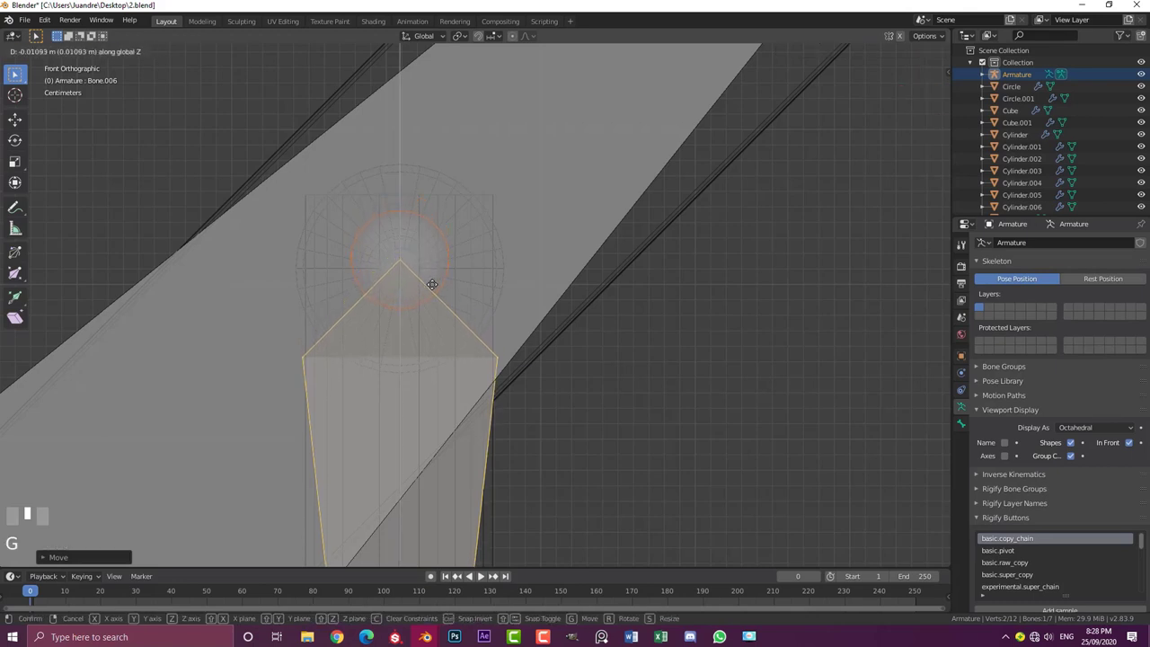
click(440, 375)
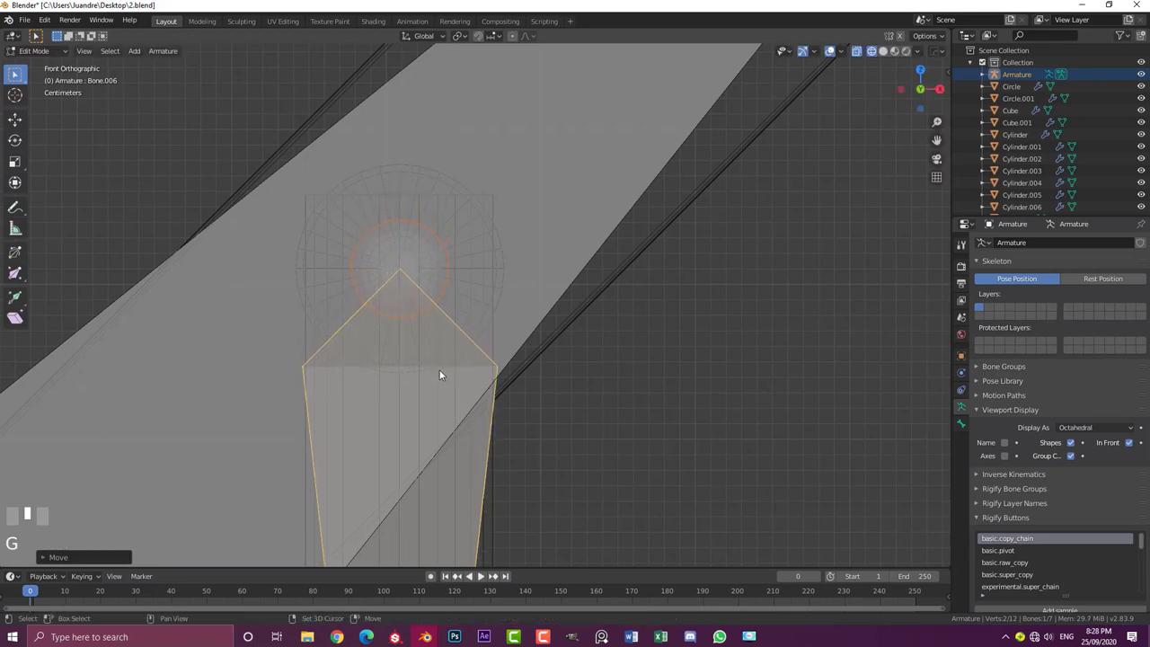
shift+click(398, 229)
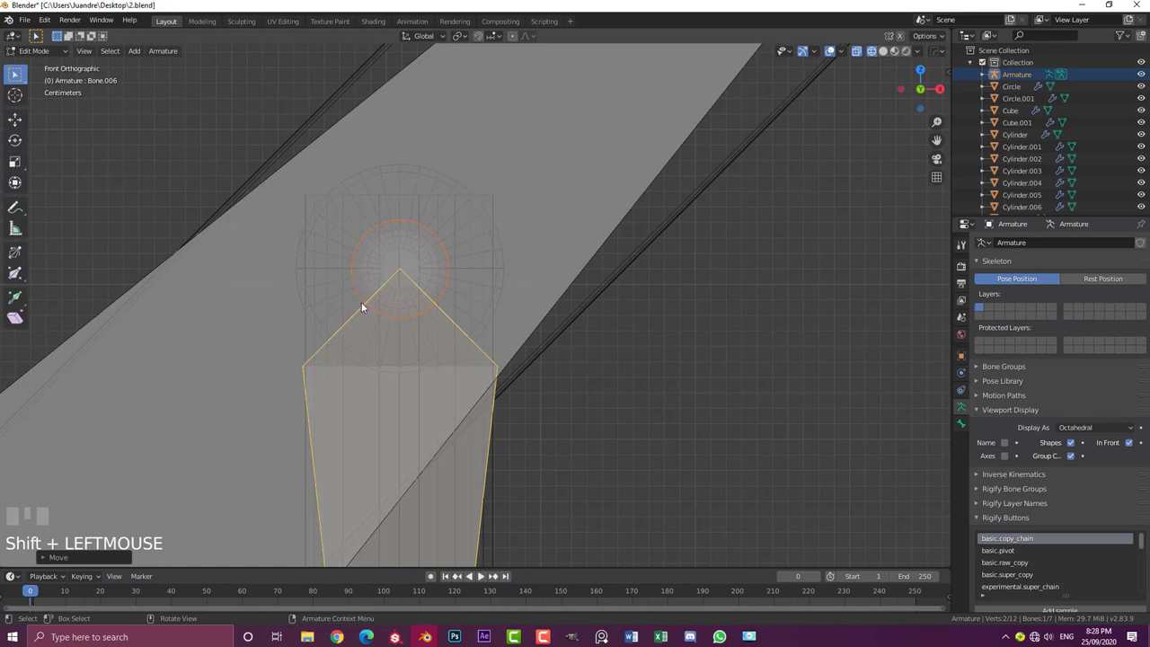
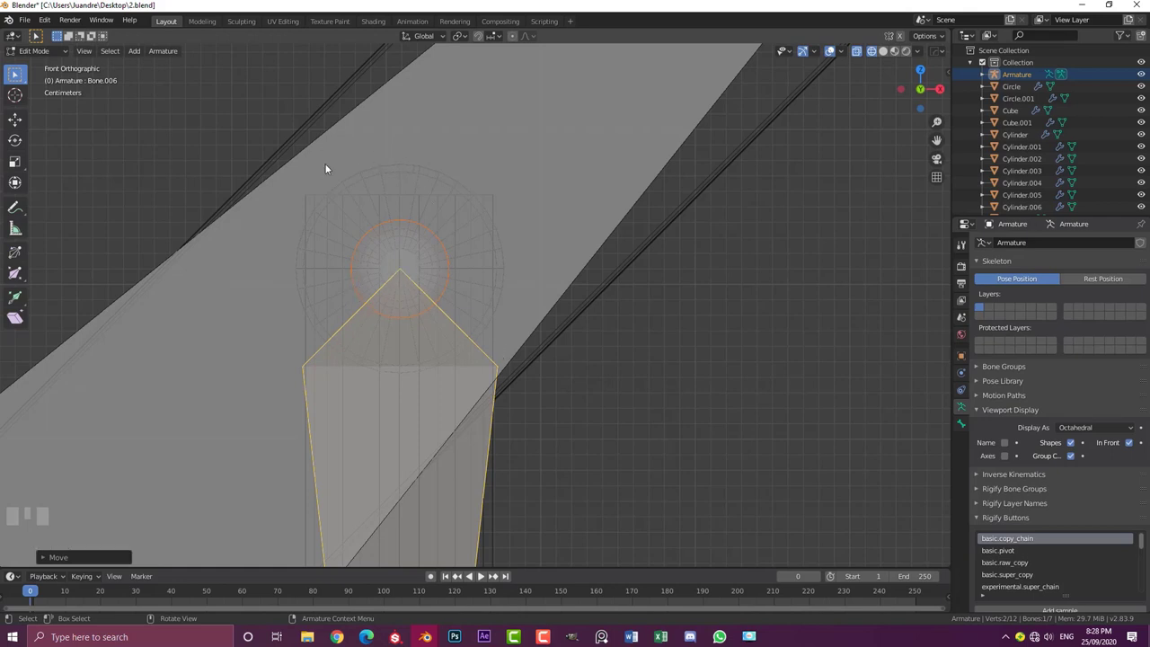
Parent the upper piston bone to the upper arm bone with Keep Offset
scroll(531, 341, down, 5)
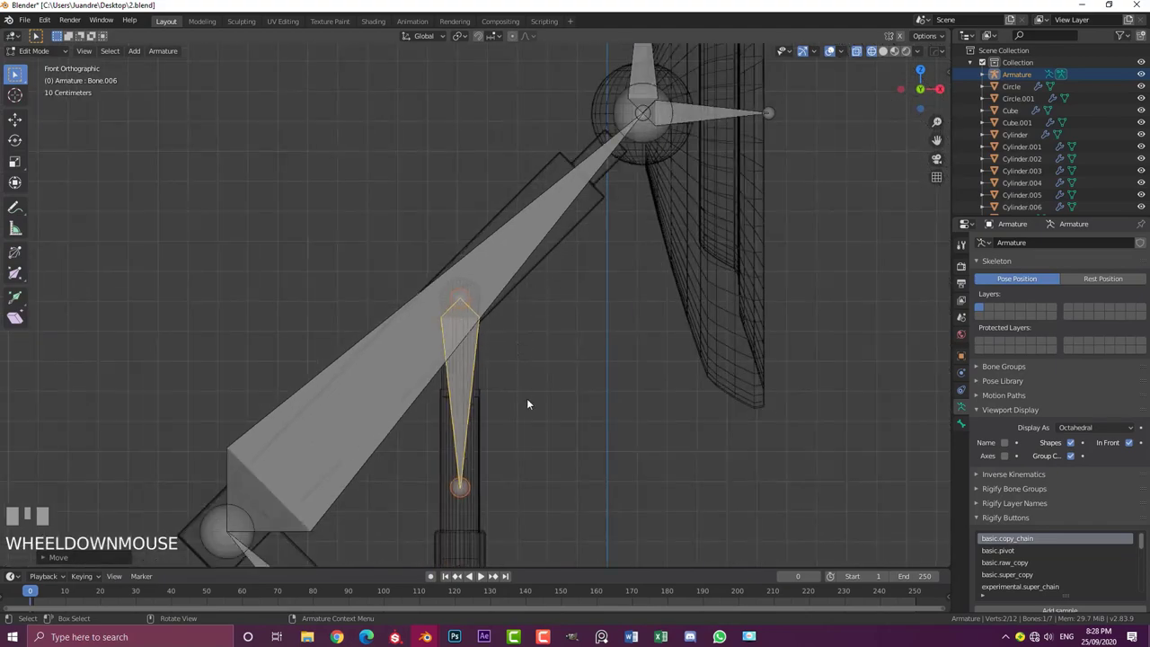
shift+middle_drag(527, 404, 516, 267)
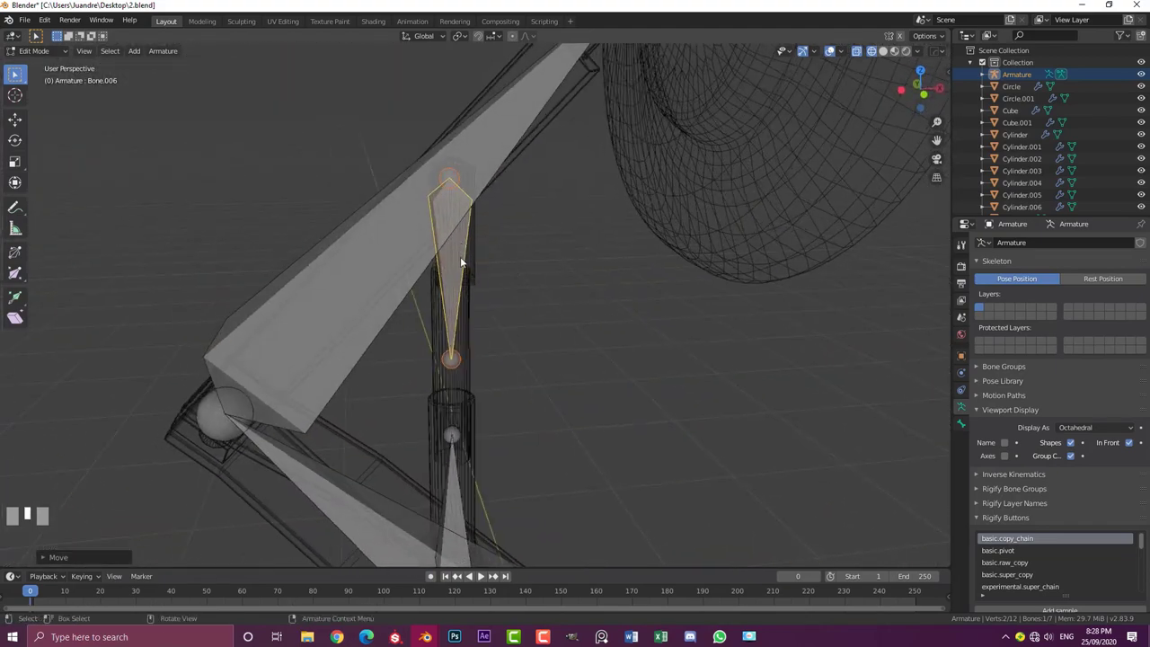
key(g)
right_click(522, 124)
shift+click(314, 246)
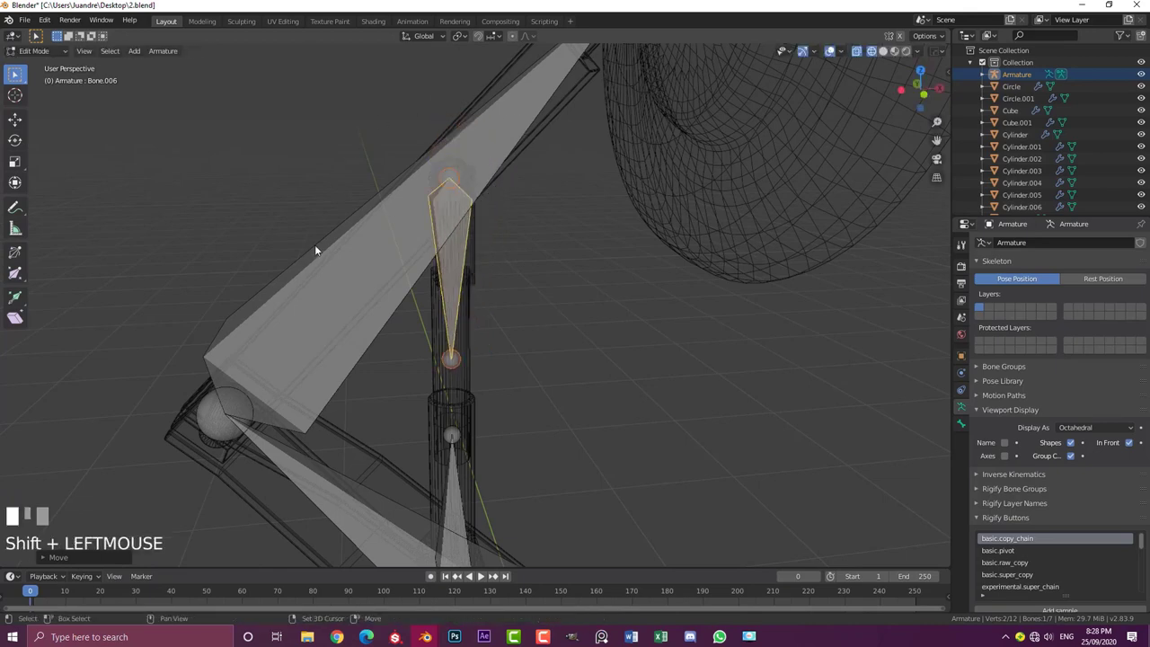
scroll(454, 264, down, 2)
middle_drag(453, 264, 446, 257)
scroll(400, 224, up, 2)
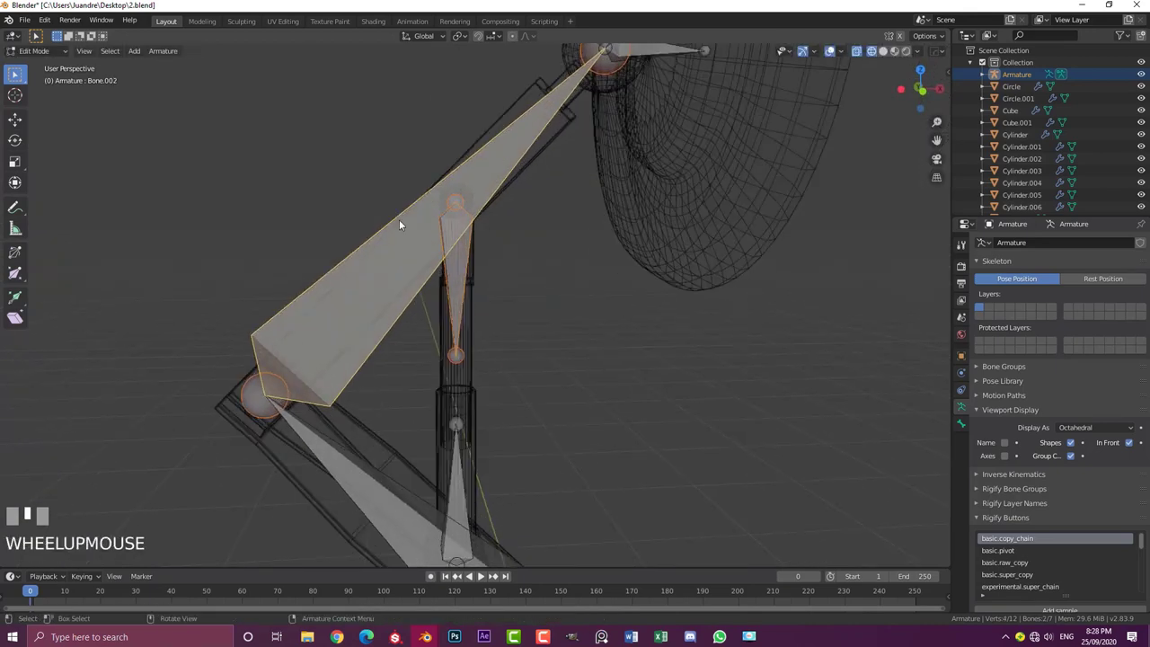
key(ctrl+p)
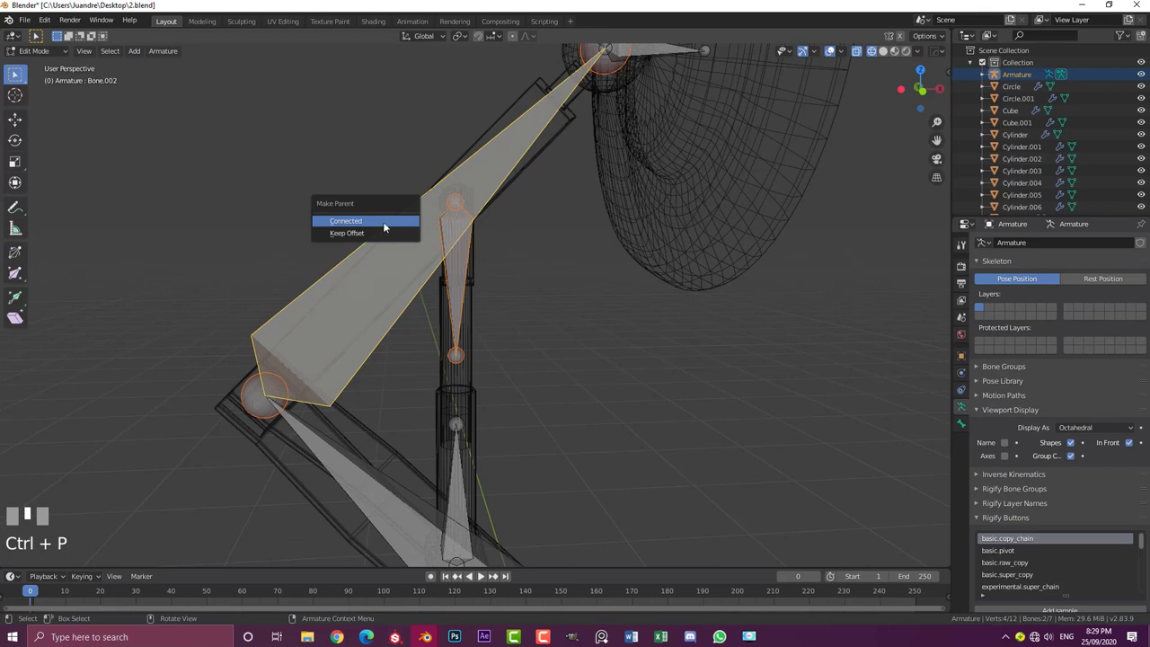
click(382, 234)
Parent the lower piston bone to the lower arm bone with Keep Offset
scroll(476, 270, down, 2)
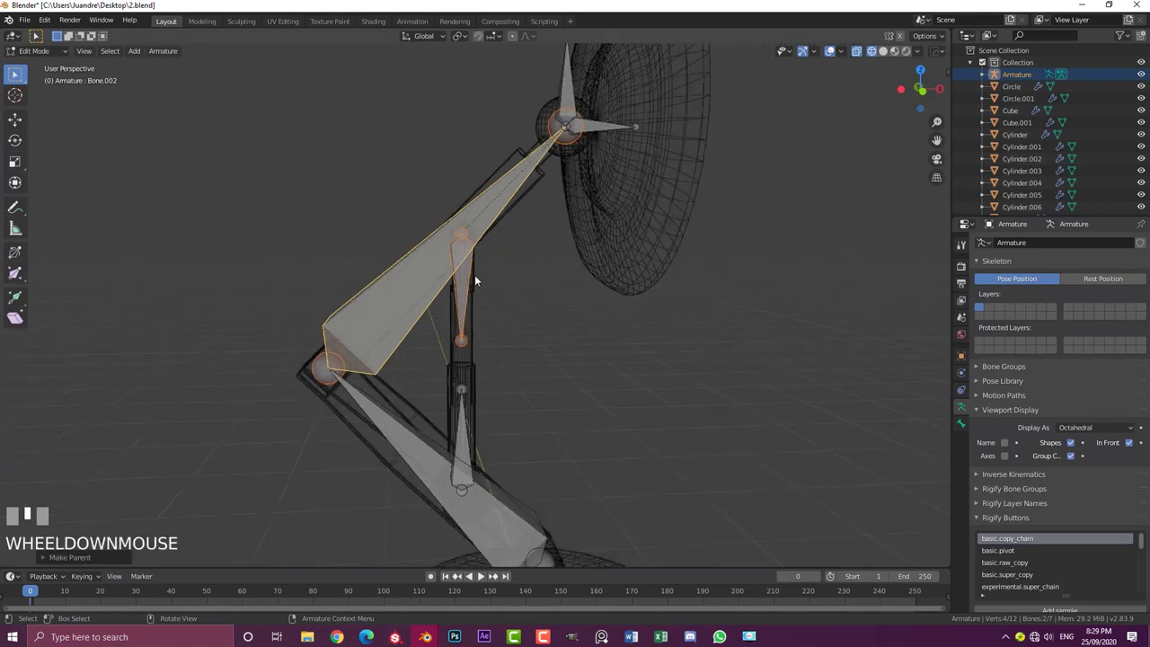
scroll(467, 233, up, 4)
click(456, 344)
scroll(498, 369, down, 3)
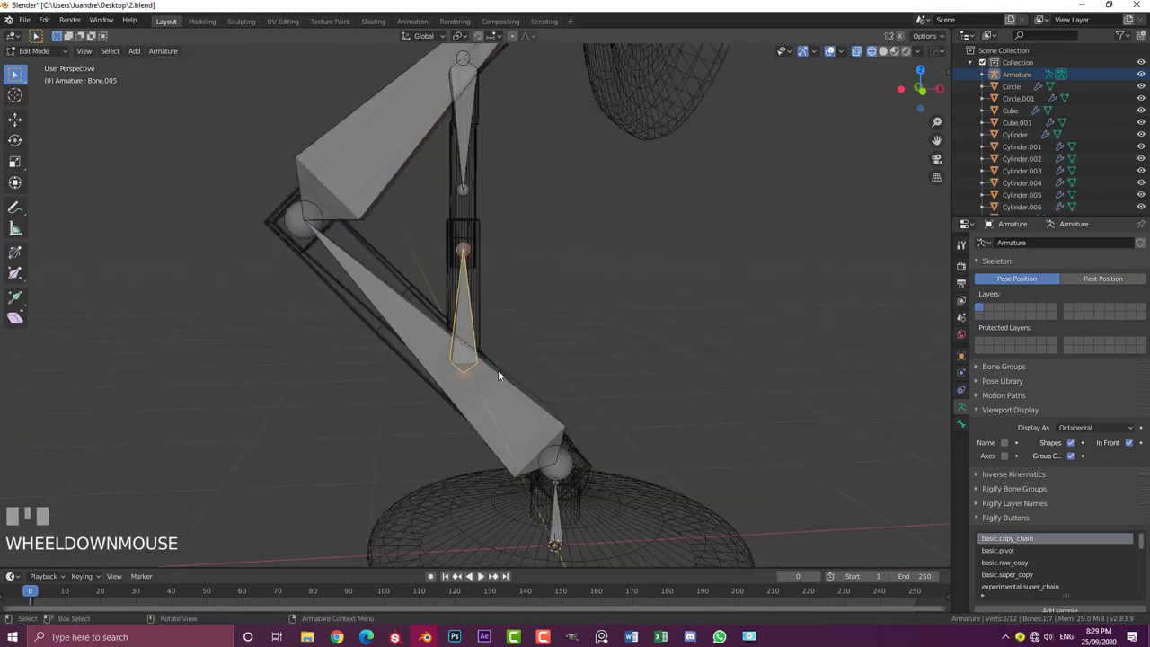
shift+click(468, 349)
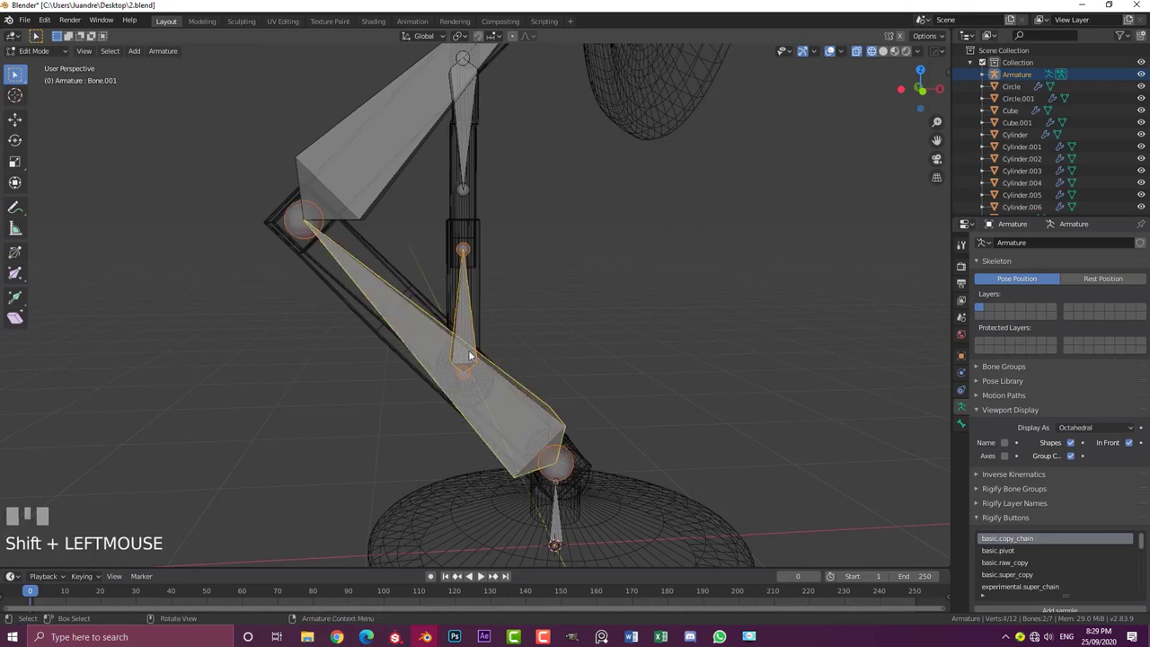
key(ctrl+p)
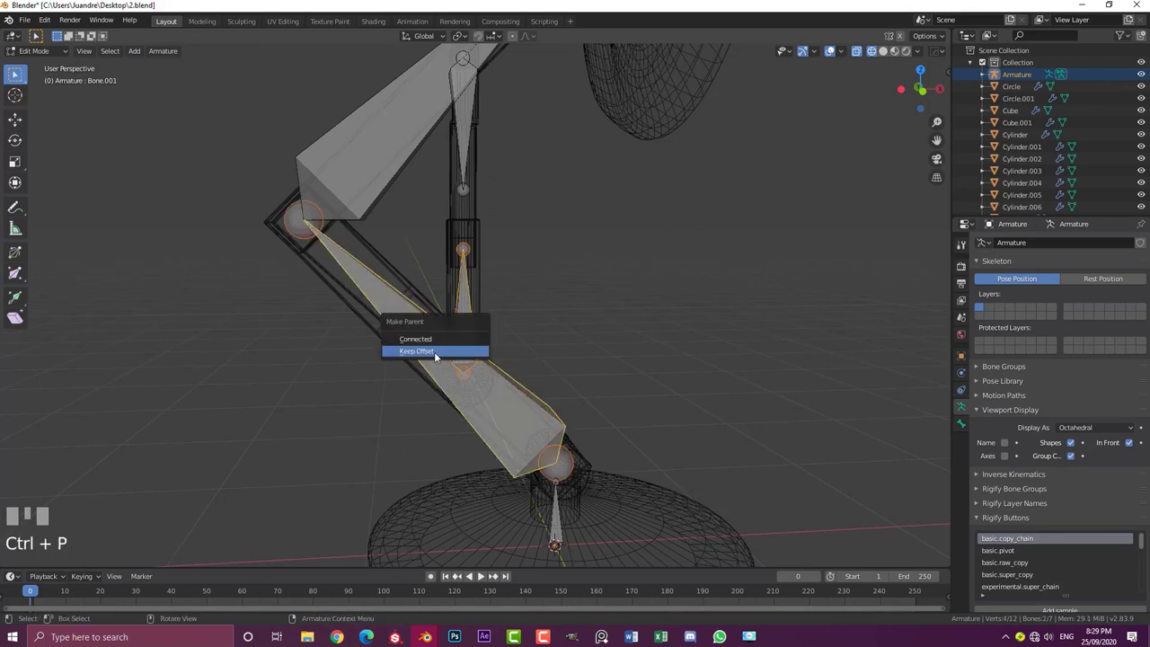
click(434, 351)
click(469, 304)
key(g)
right_click(506, 386)
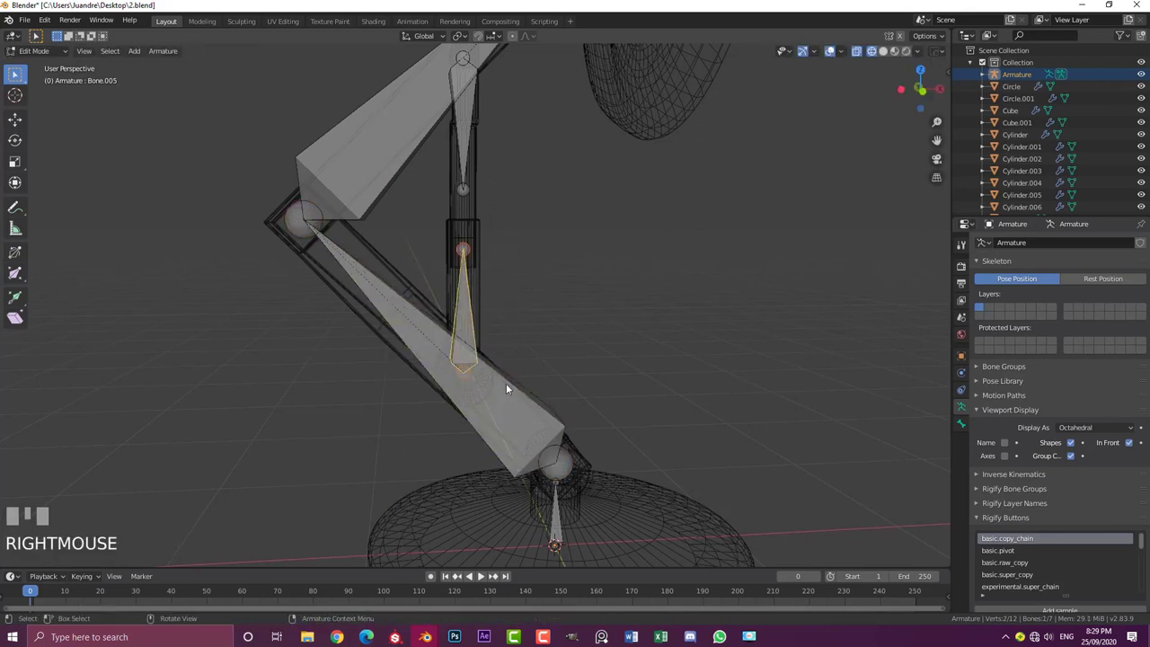
Examine the piston bones and both arm bones one by one, trying a move of the upper arm bone and cancelling it
click(506, 364)
scroll(480, 235, down, 2)
shift+middle_drag(480, 236, 467, 290)
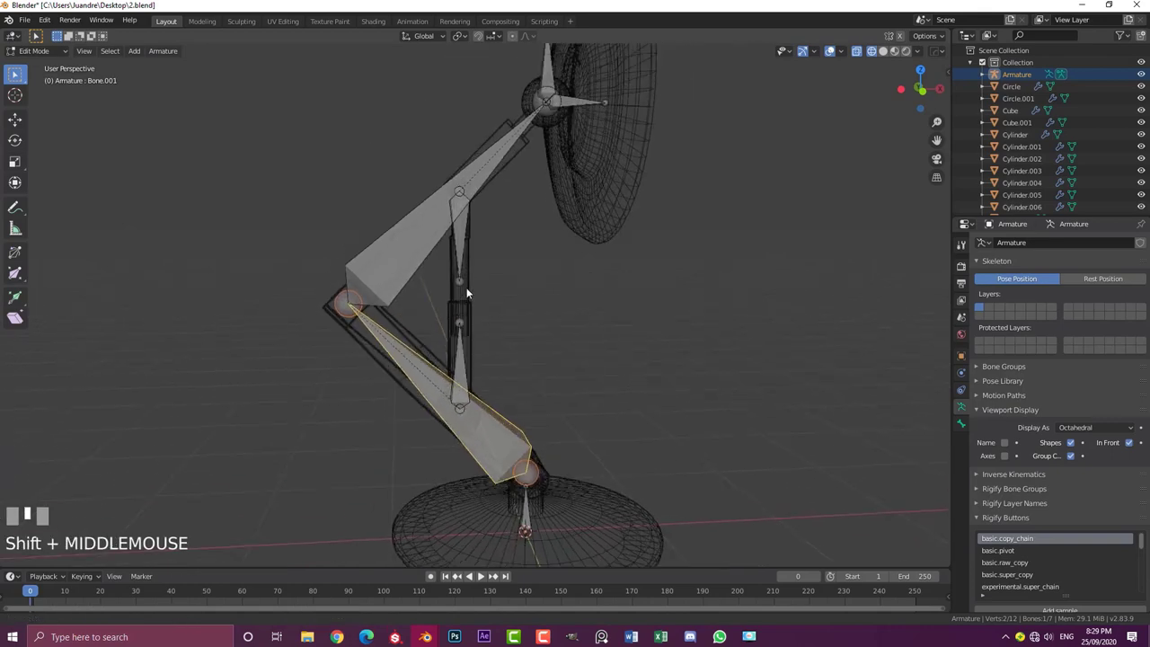
scroll(467, 243, up, 2)
click(435, 216)
click(471, 247)
scroll(467, 256, up, 1)
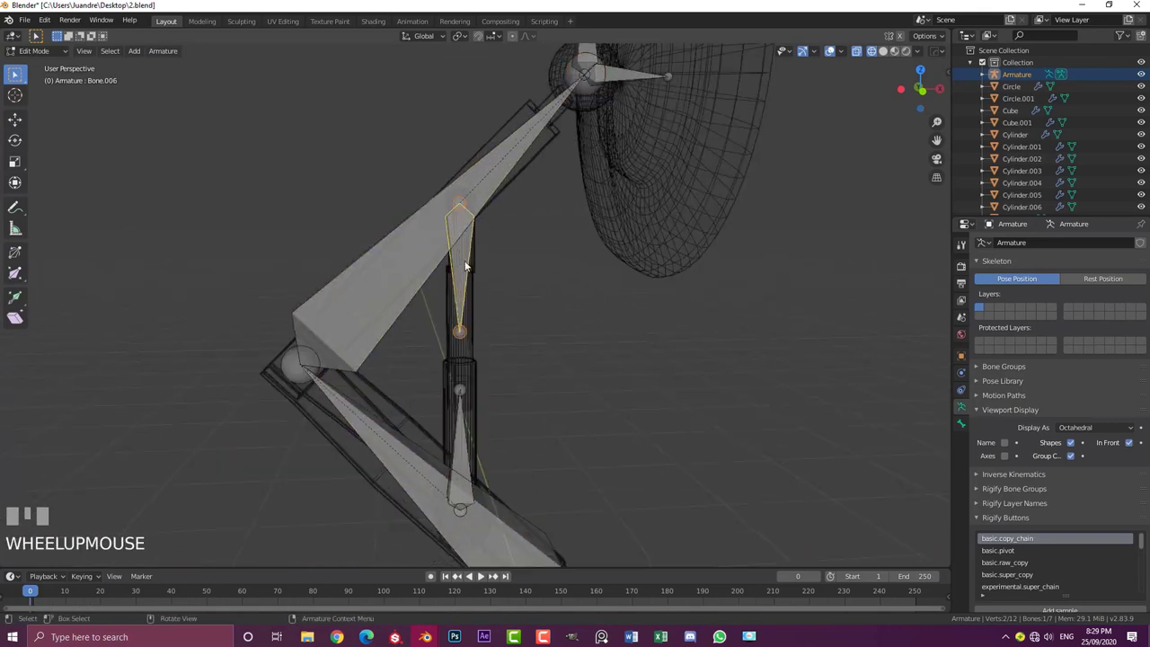
click(393, 241)
key(g)
right_click(508, 203)
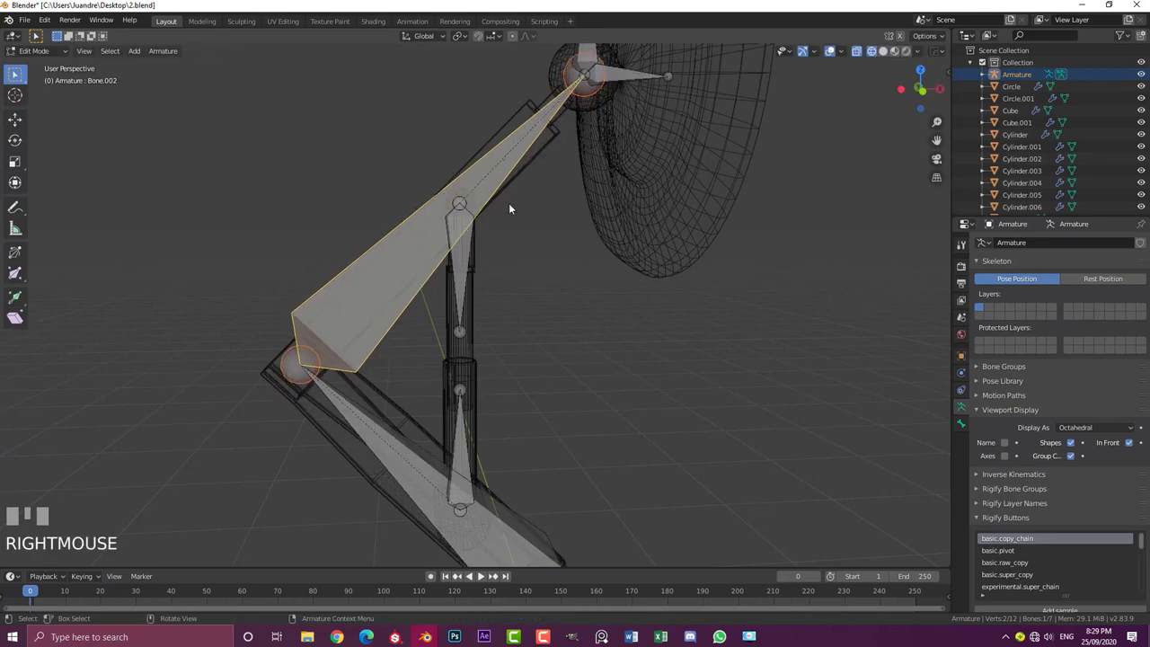
scroll(486, 236, down, 2)
middle_drag(486, 236, 516, 266)
scroll(521, 130, up, 3)
scroll(487, 195, down, 1)
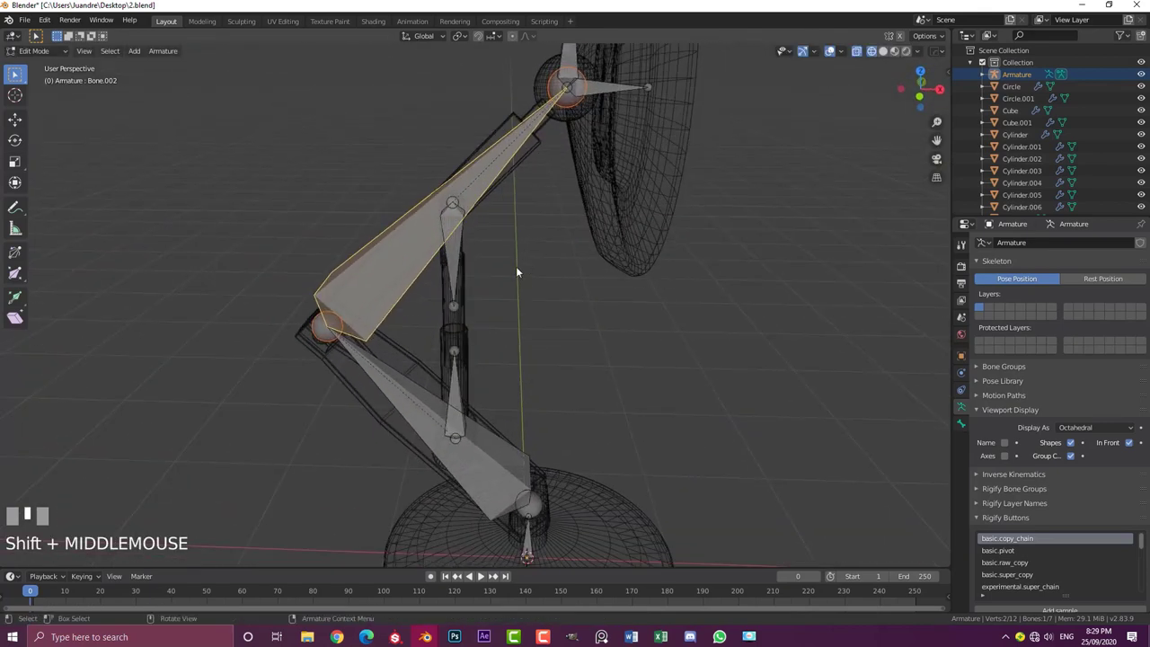
scroll(515, 266, down, 1)
scroll(473, 310, up, 2)
Parent the lower arm bone to the base bone with Keep Offset
click(474, 316)
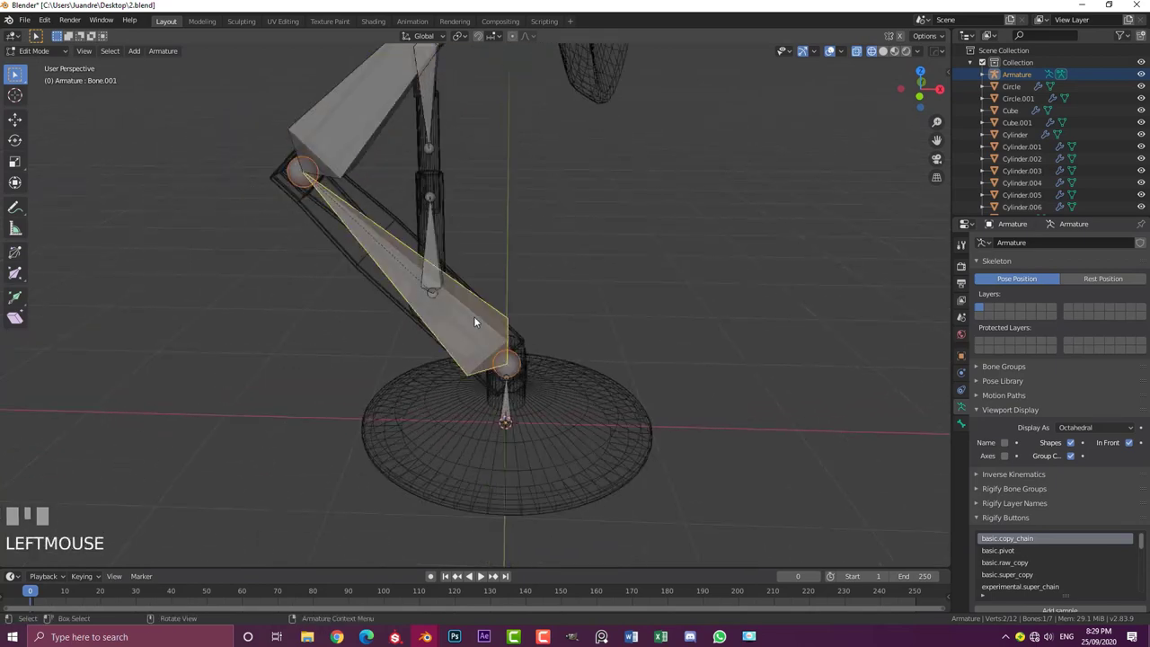
shift+click(506, 401)
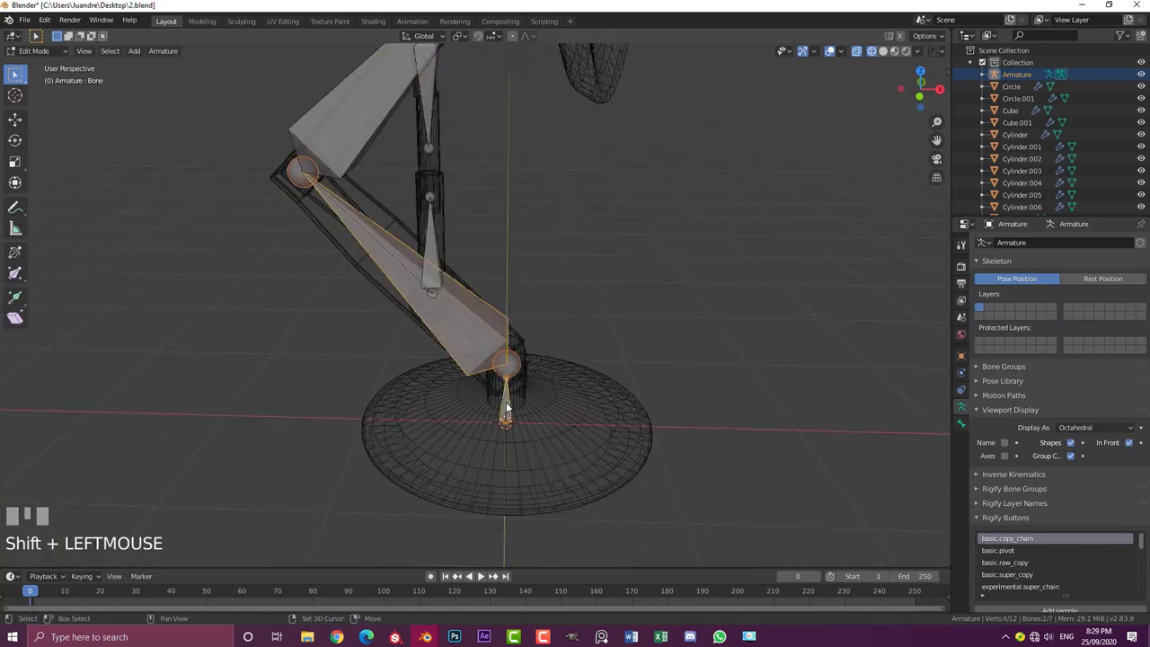
key(ctrl+p)
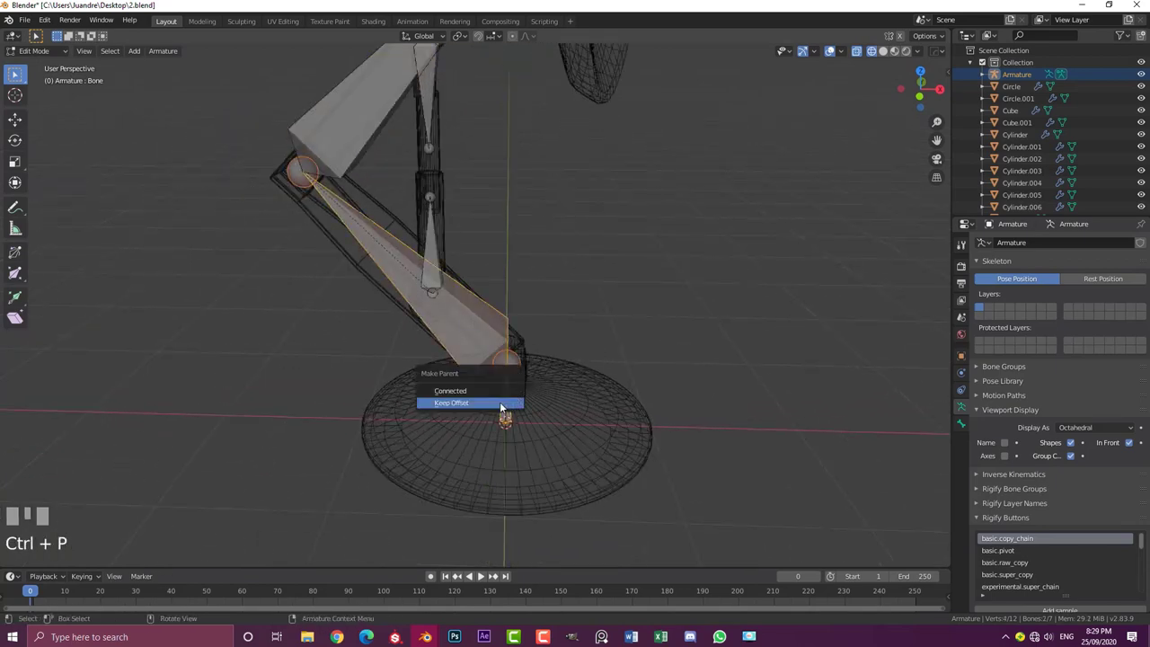
click(500, 403)
scroll(503, 305, up, 1)
Try moving the base bone in Edit Mode to test its parenting, and cancel the move
click(459, 275)
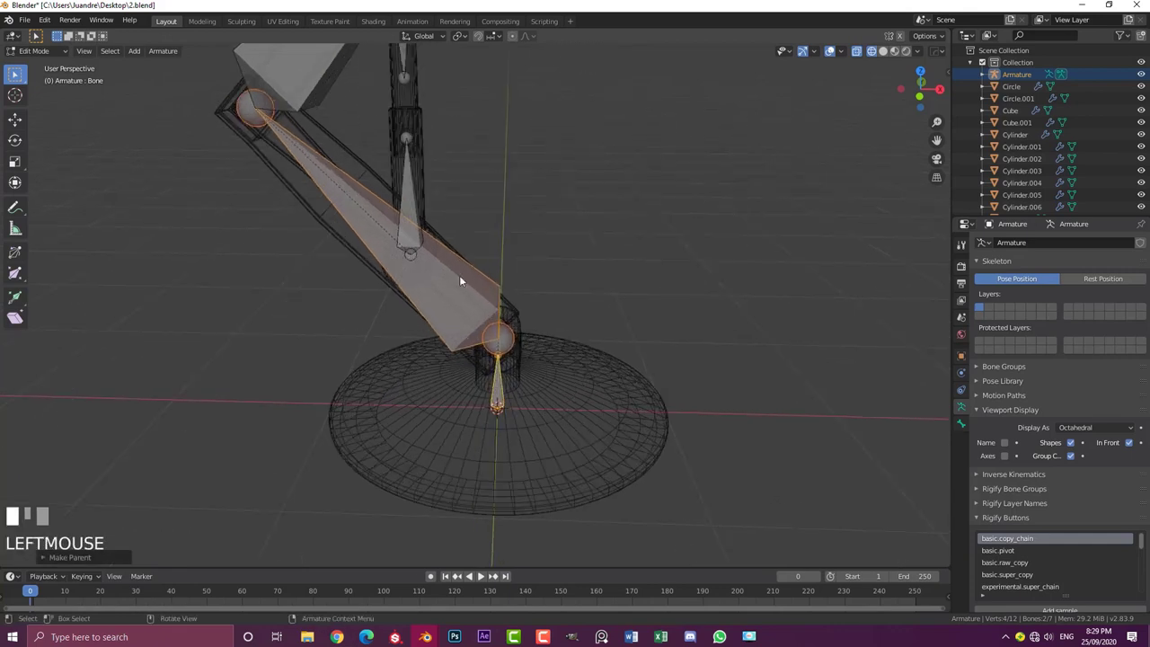
click(500, 379)
key(g)
right_click(499, 379)
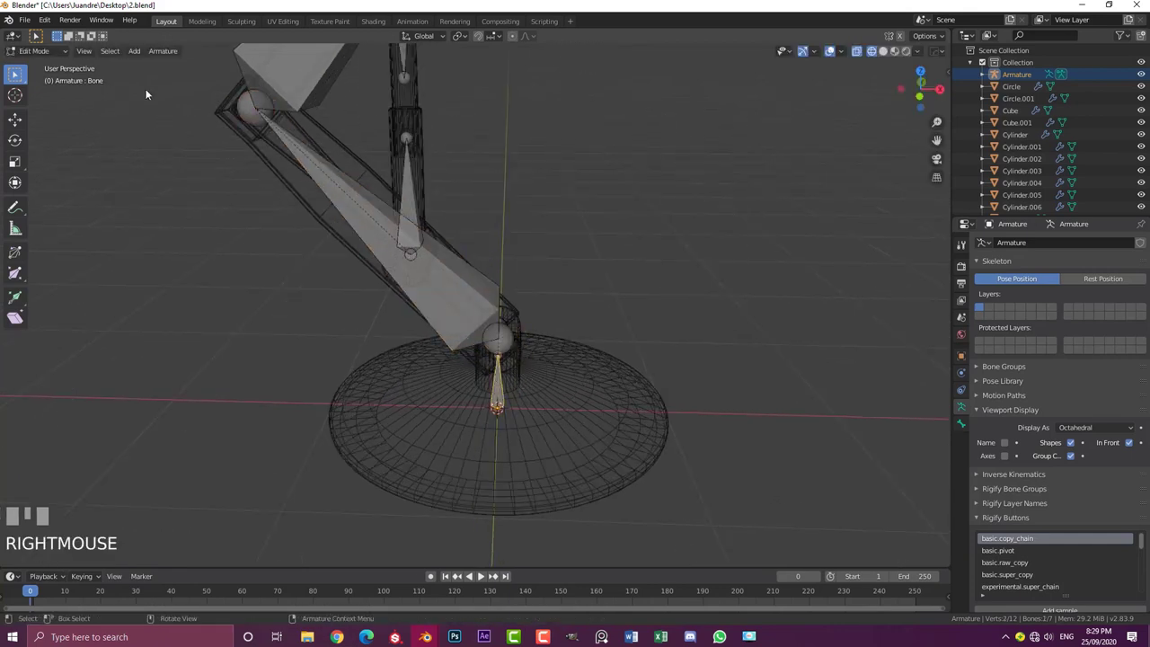
Switch the armature to Pose Mode and test the rig by moving the base bone, cancelling the move
click(50, 51)
click(36, 92)
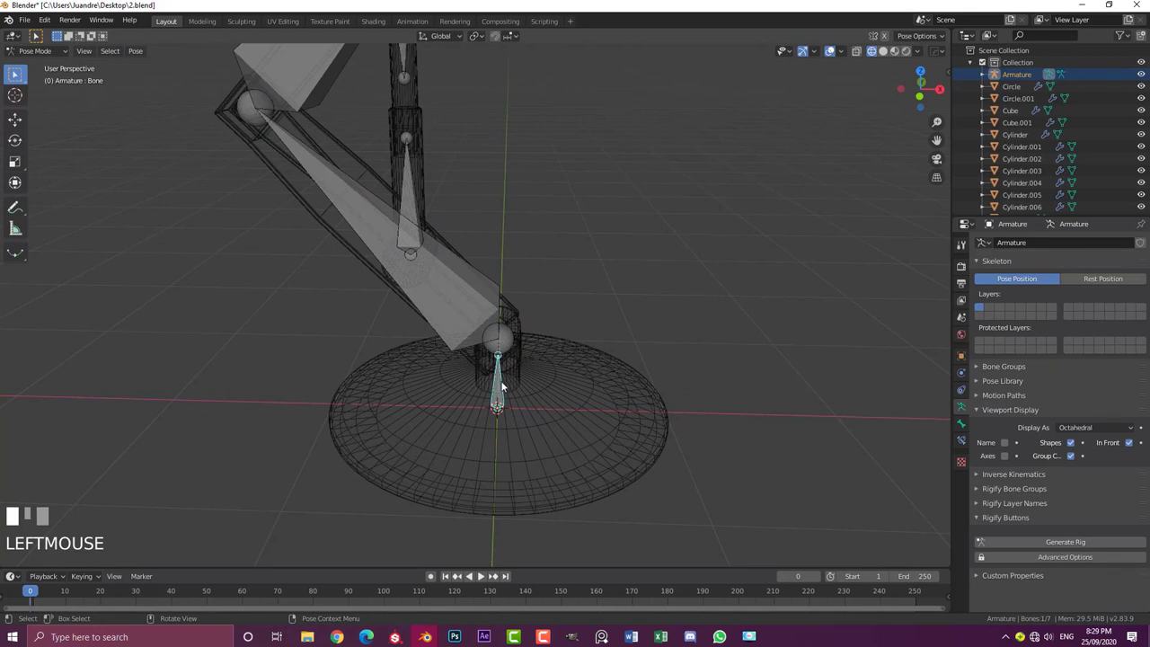
scroll(501, 386, down, 3)
key(g)
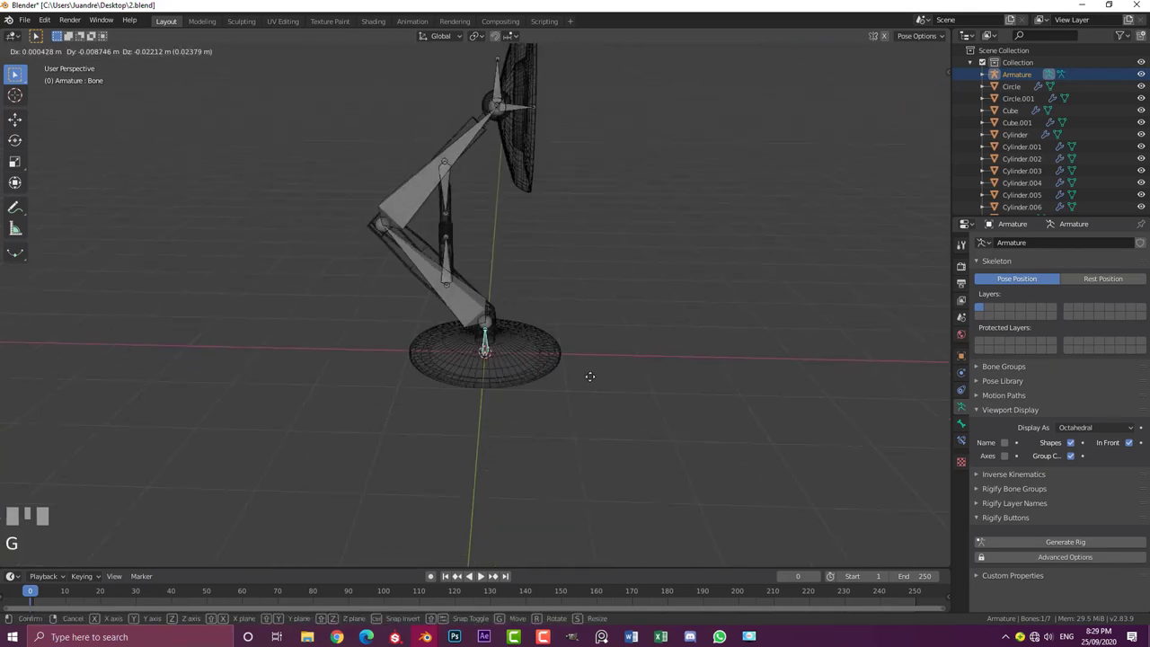
right_click(562, 341)
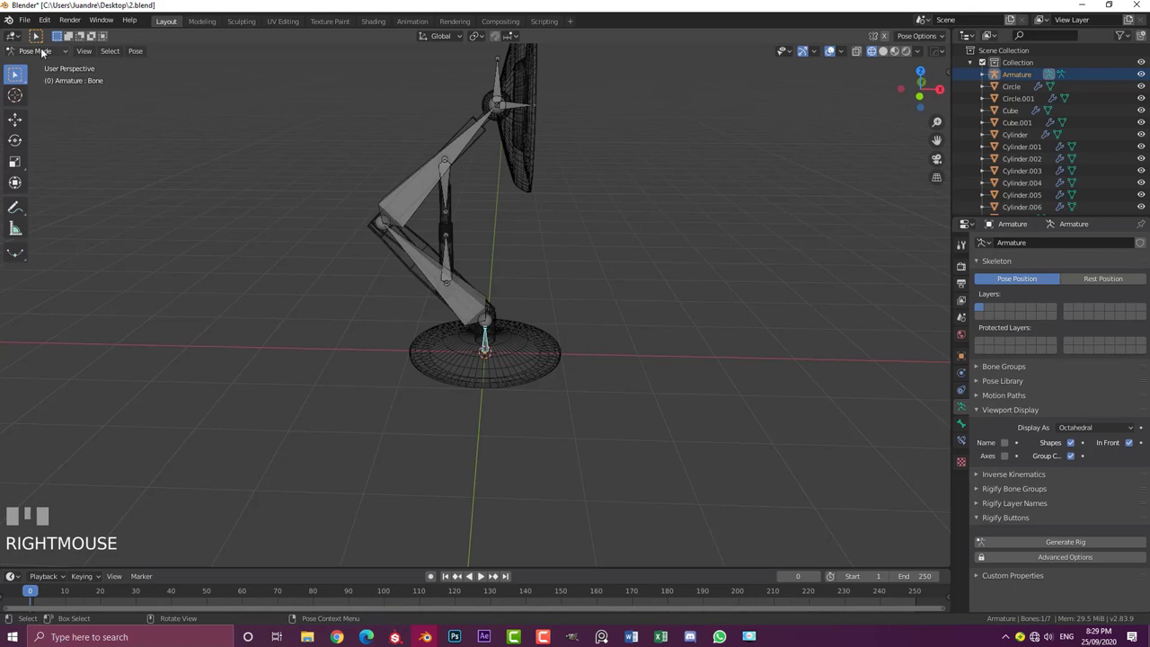
click(41, 52)
click(40, 95)
Add a Damped Track constraint to the lower piston bone with the upper piston bone as its target
scroll(453, 170, up, 2)
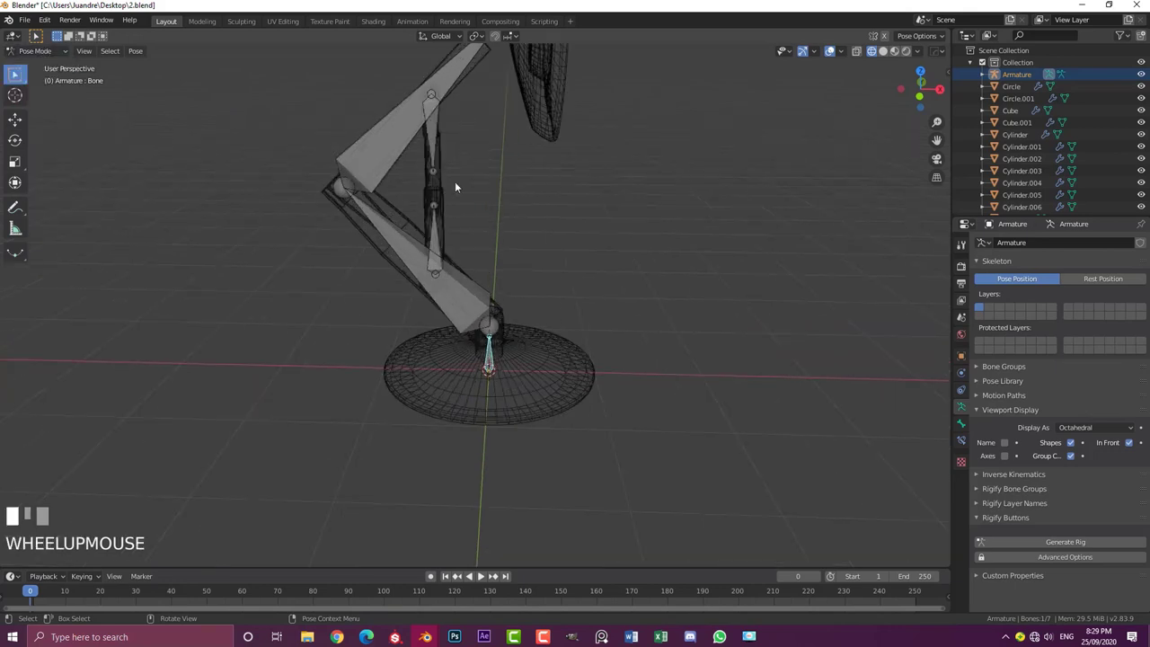
scroll(451, 179, up, 2)
click(442, 195)
middle_drag(442, 195, 447, 187)
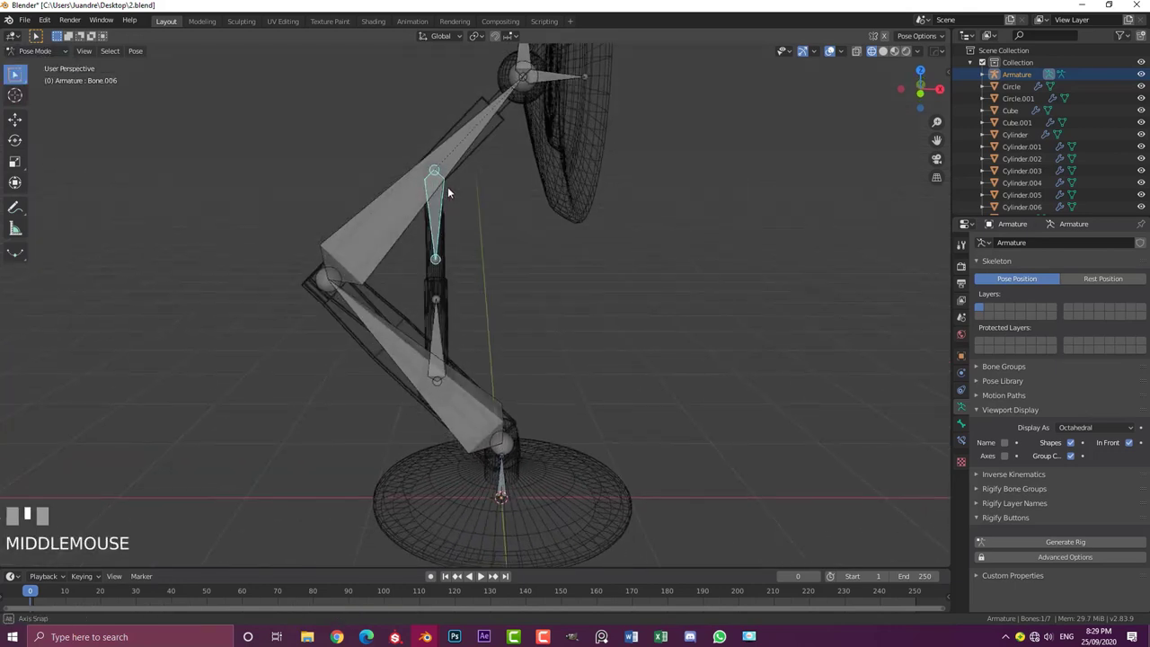
scroll(467, 190, up, 3)
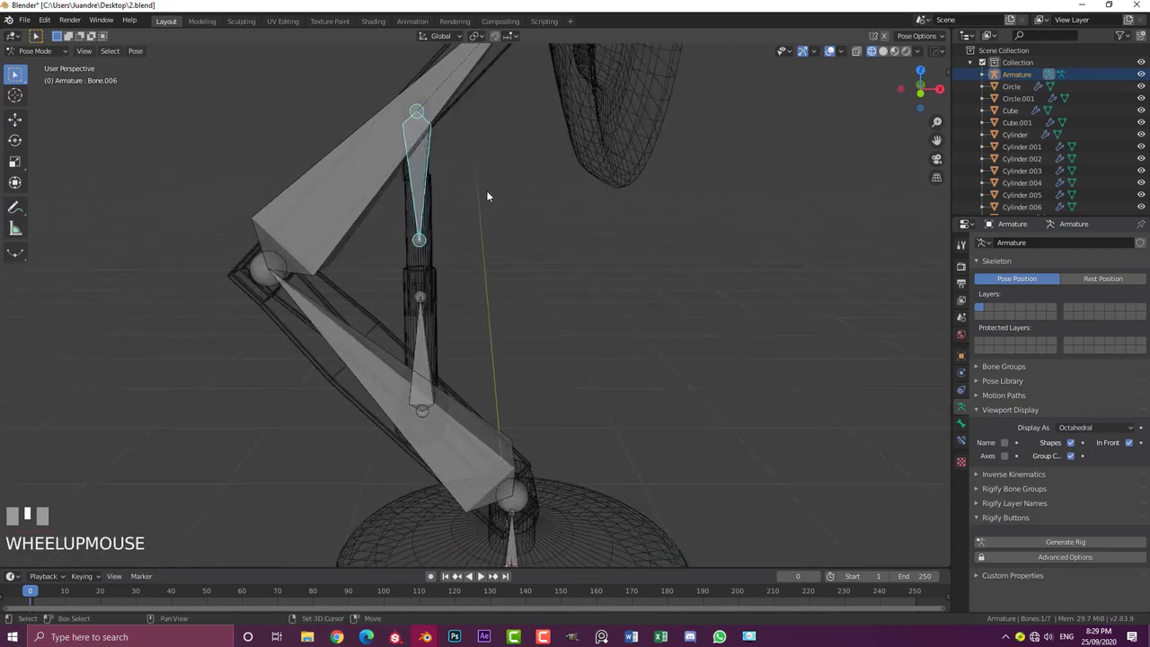
shift+click(418, 346)
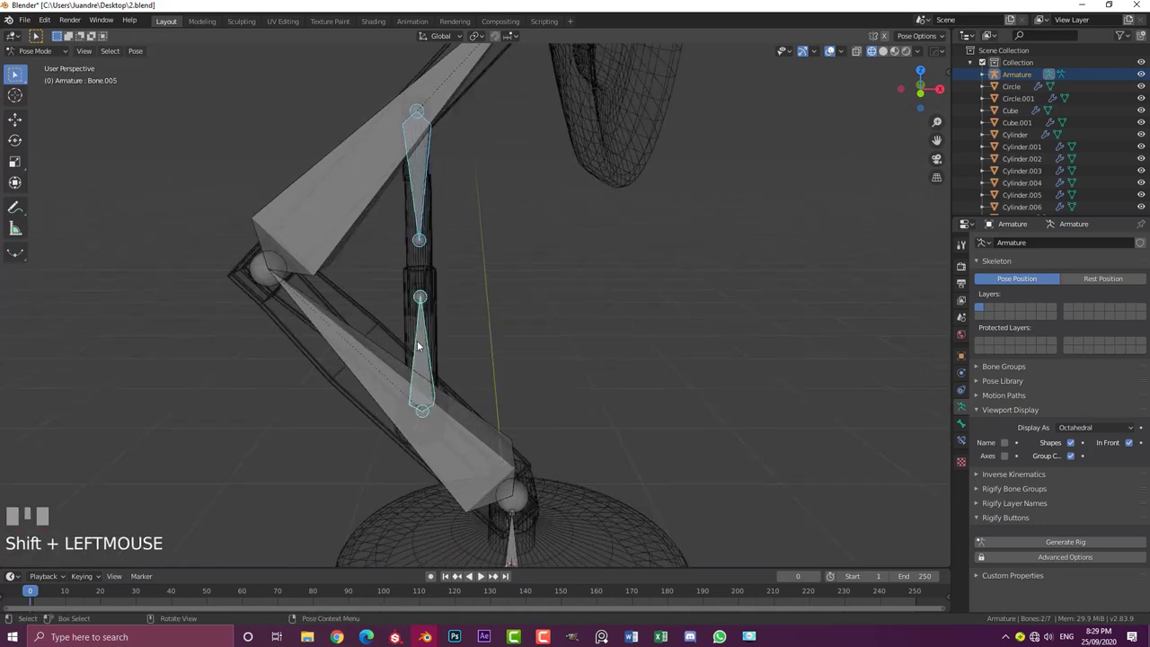
key(ctrl)
key(shift+ctrl+c)
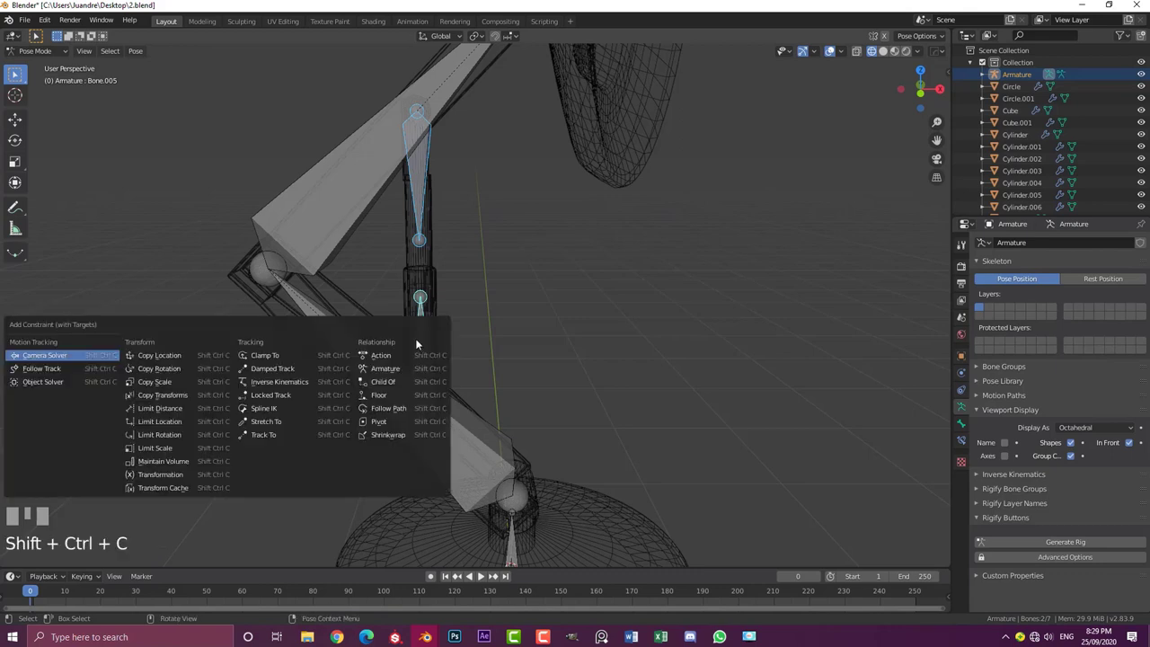
click(287, 372)
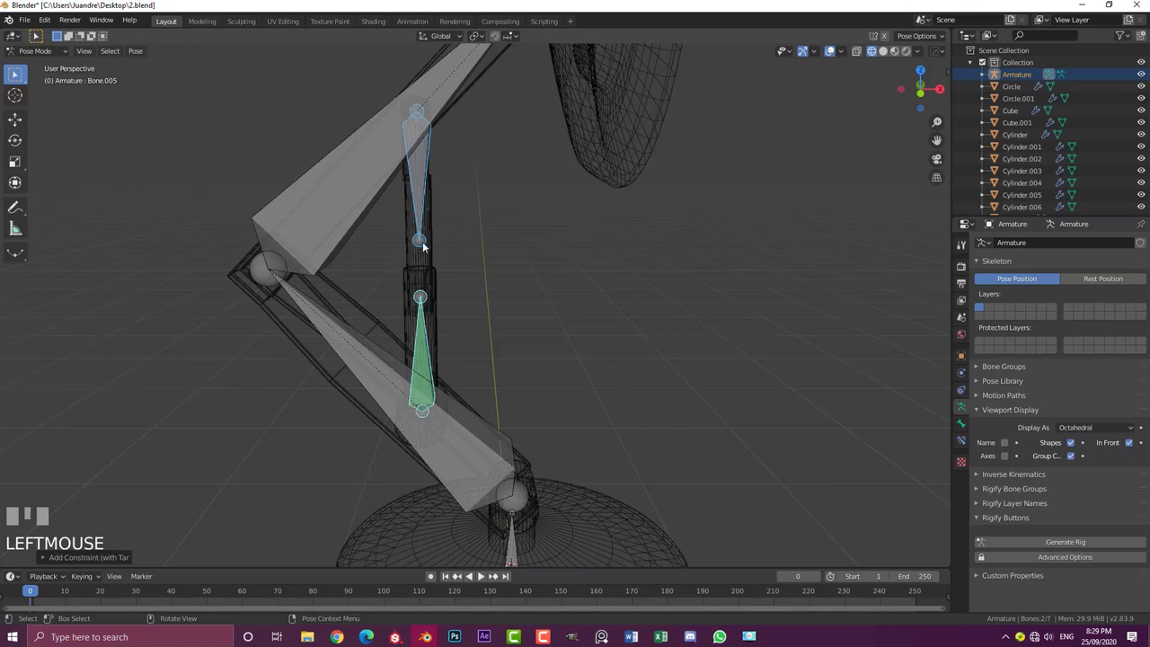
Try a cancelled move of the lower piston bone, and add a Damped Track constraint to the upper piston bone targeting the lower one
click(427, 334)
key(g)
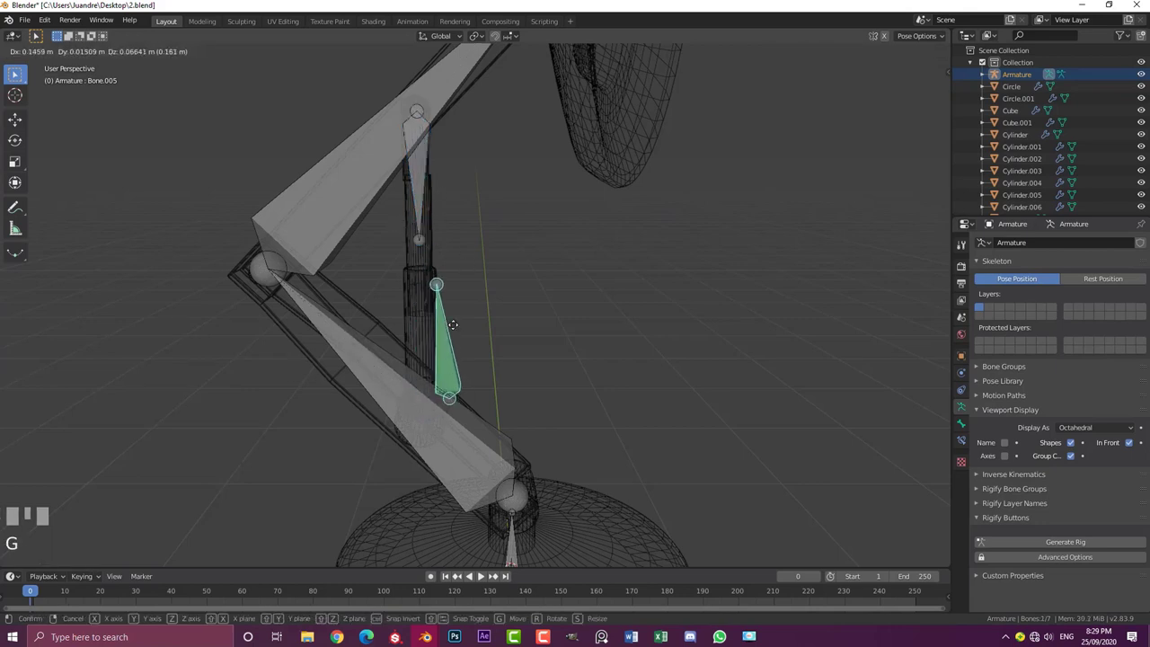
right_click(547, 196)
shift+click(426, 150)
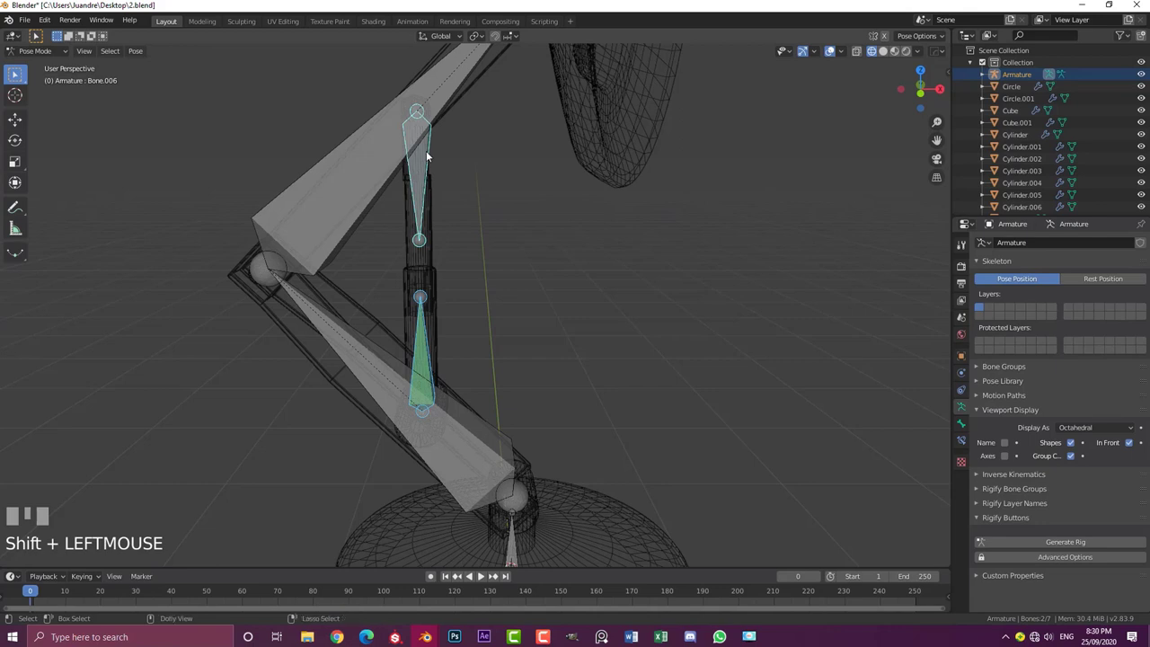
key(shift+ctrl+c)
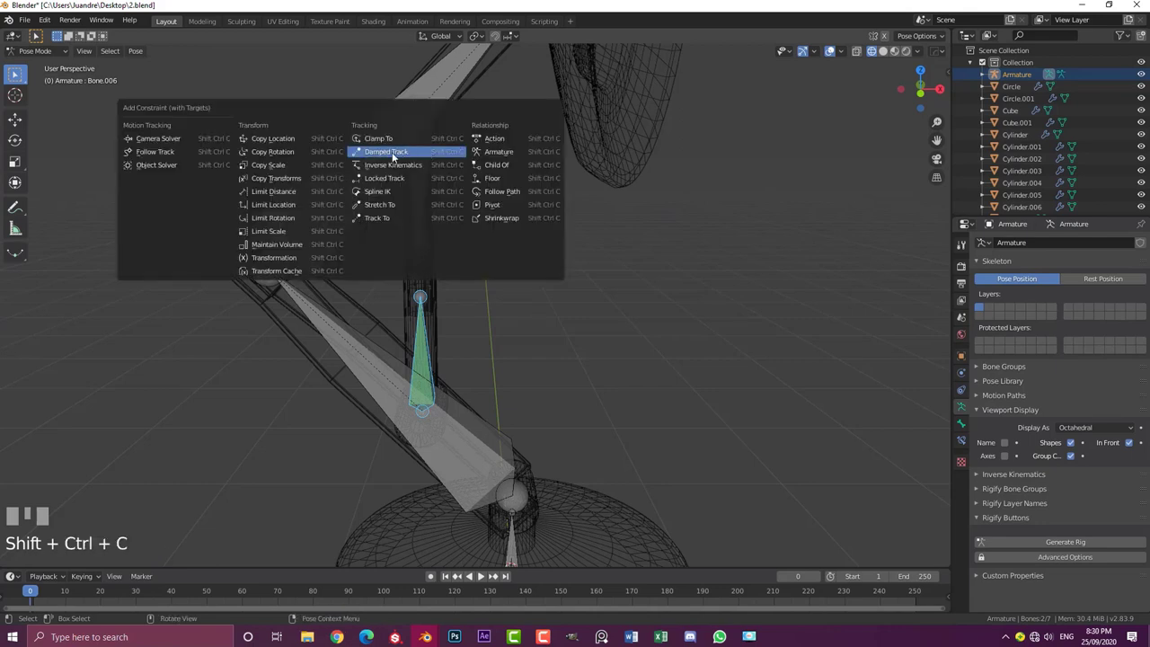
click(392, 152)
scroll(435, 305, down, 3)
click(447, 228)
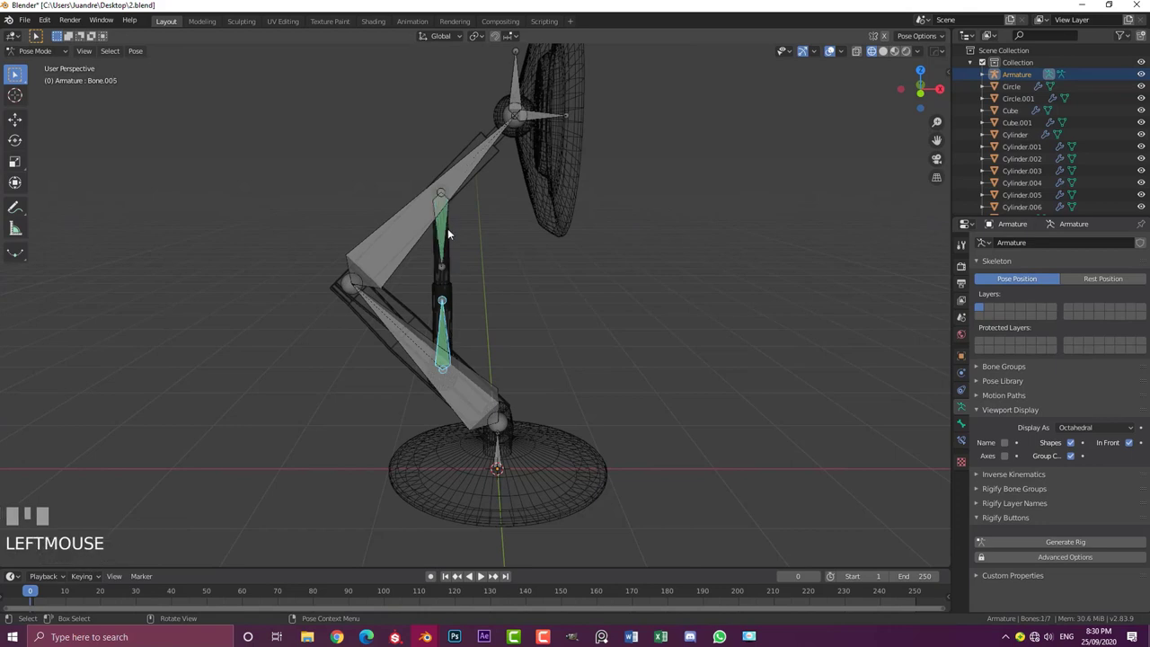
click(448, 228)
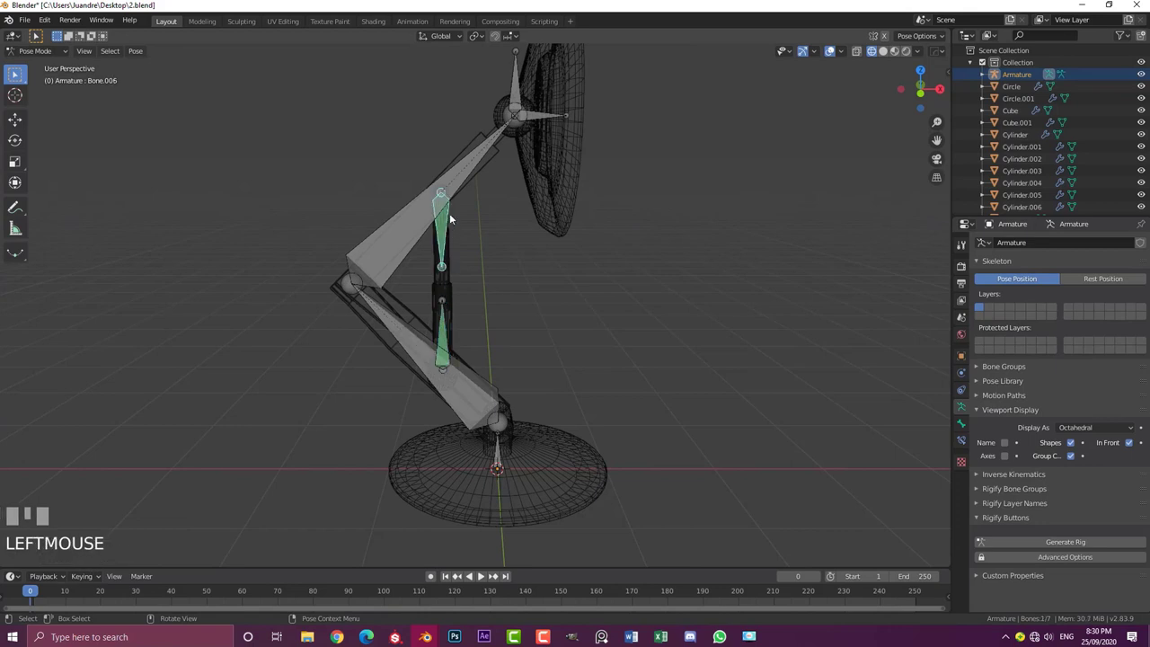
click(442, 326)
Add an Inverse Kinematics constraint to the upper arm bone, targeting the vertical bone at the lamp head joint
shift+middle_drag(498, 252, 512, 320)
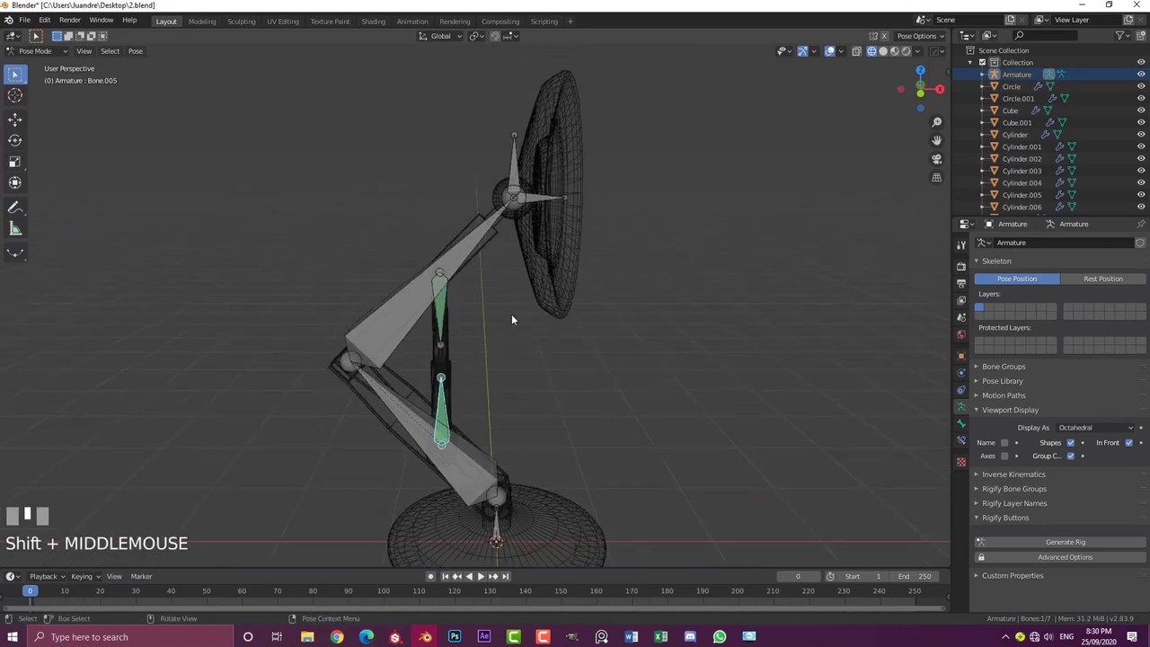
click(518, 156)
scroll(525, 143, up, 2)
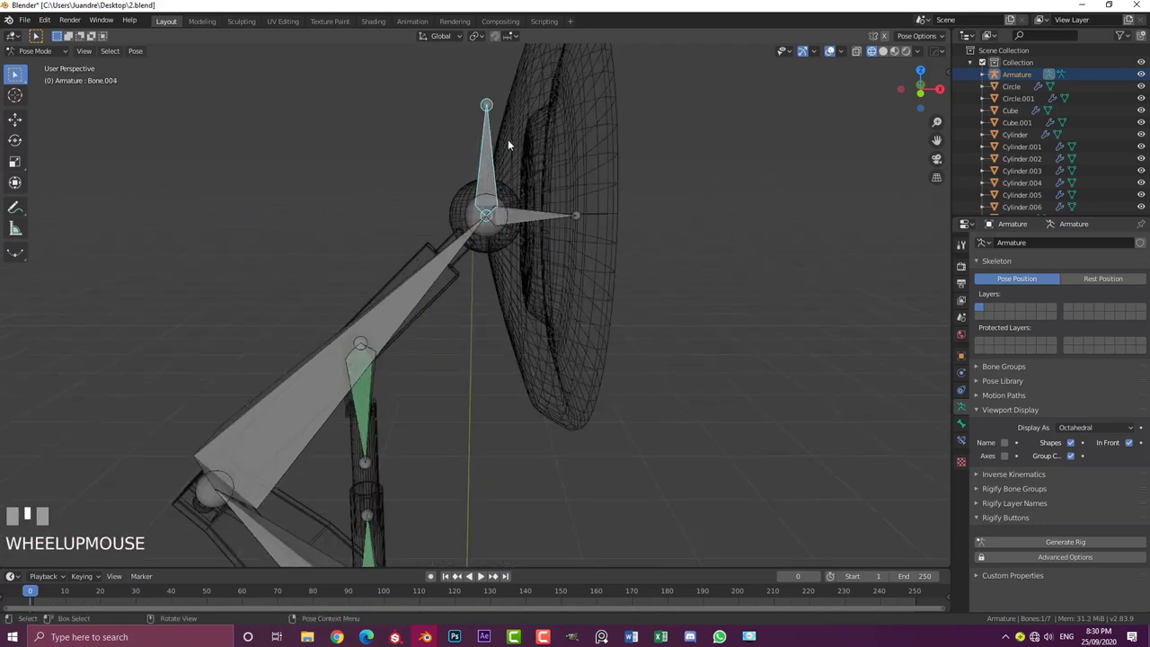
shift+click(415, 281)
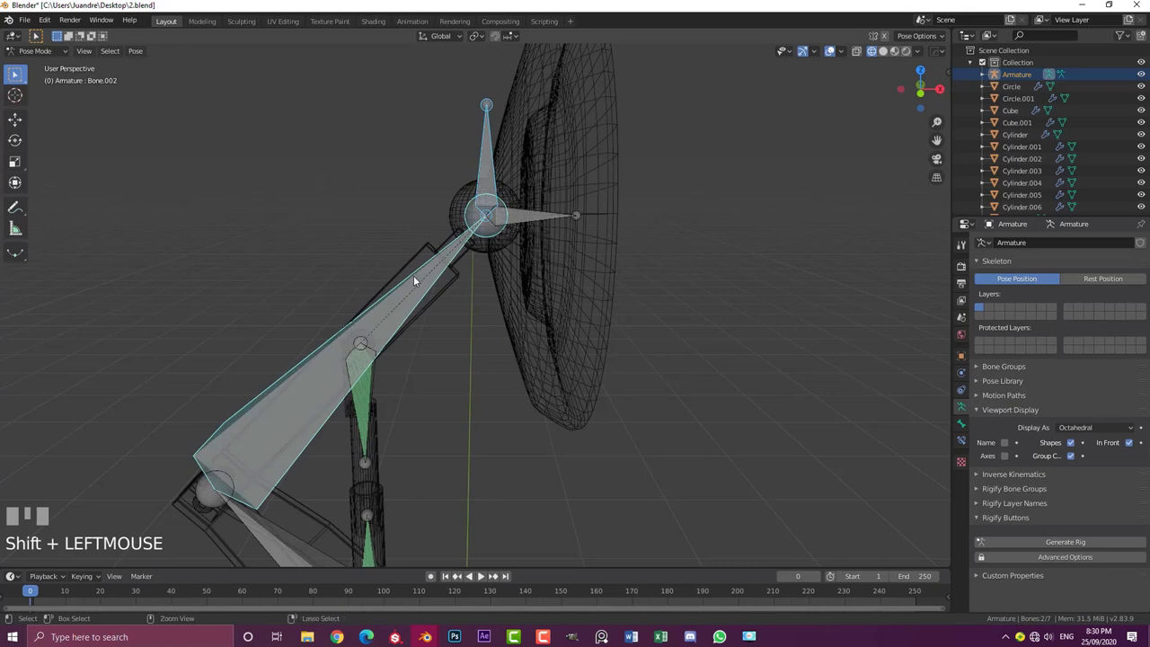
key(shift+ctrl+c)
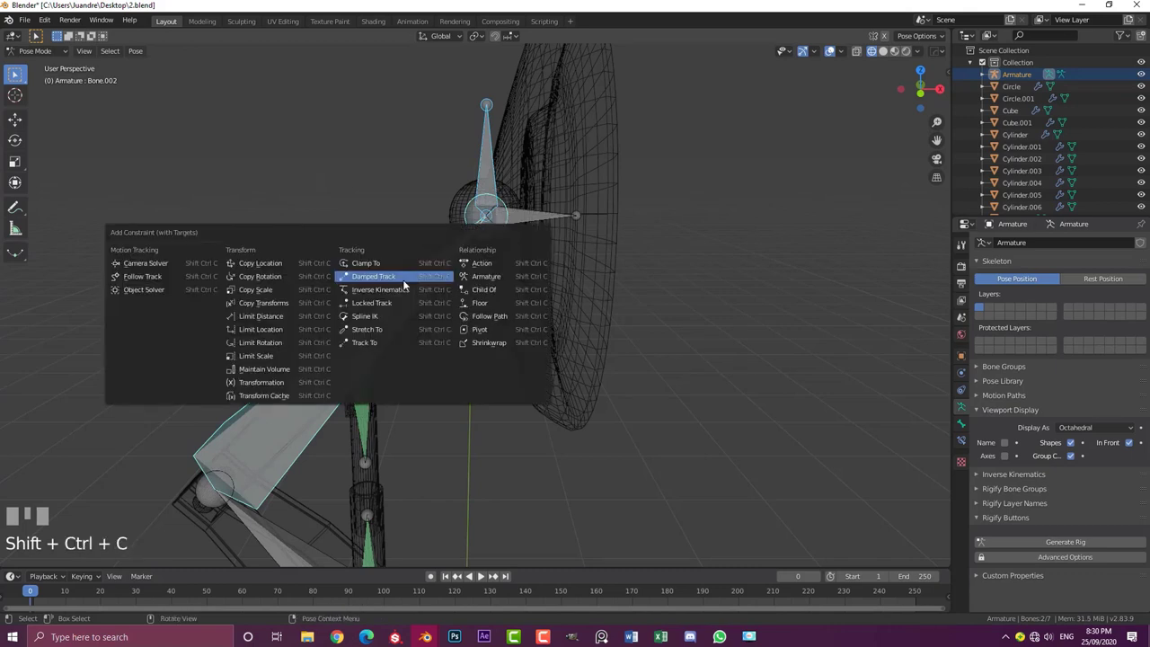
click(406, 292)
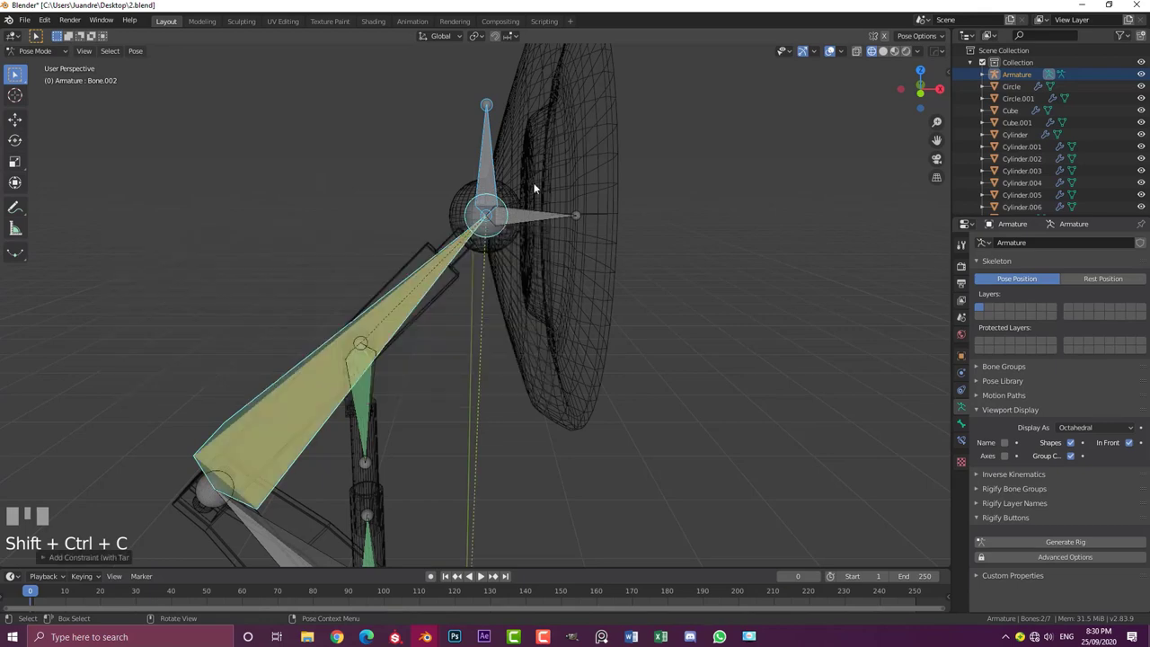
Set the chain length of the upper arm bone's IK constraint to 2
scroll(529, 185, down, 2)
key(KP_1)
scroll(436, 226, up, 2)
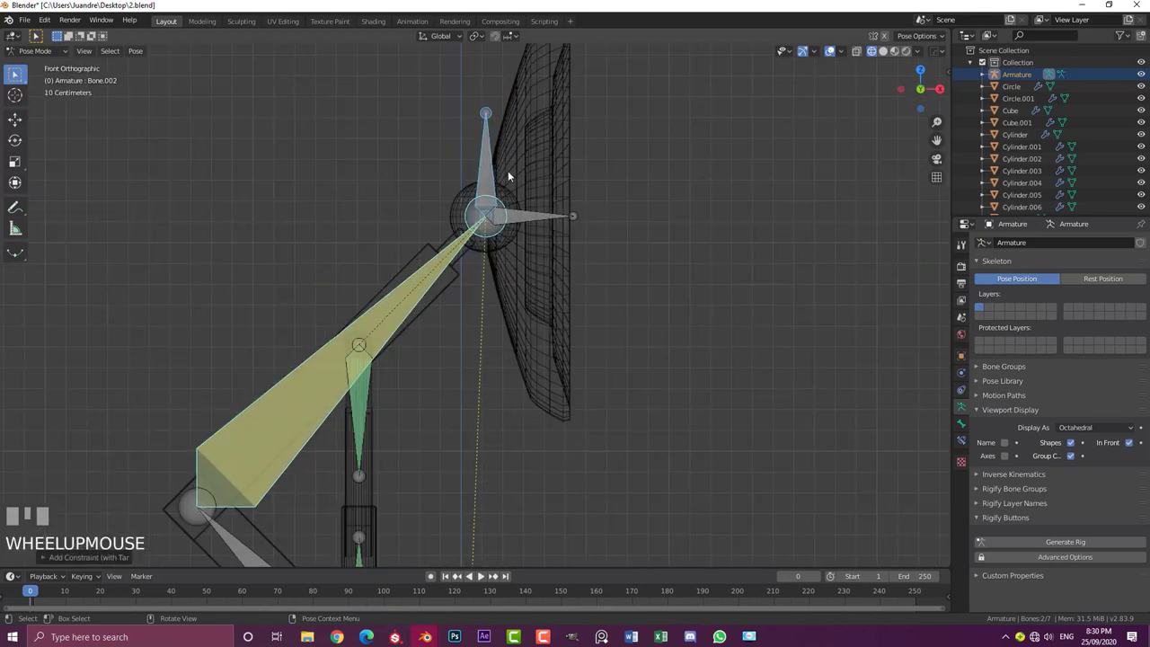
click(286, 382)
scroll(327, 333, down, 2)
key(g)
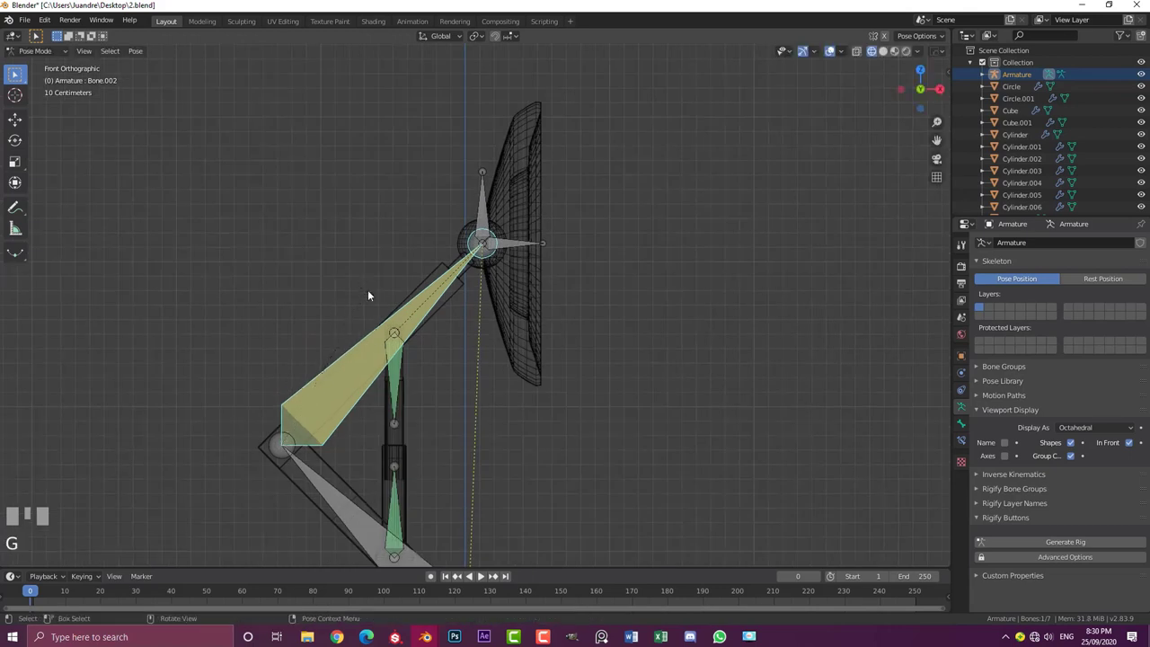
right_click(367, 289)
click(962, 440)
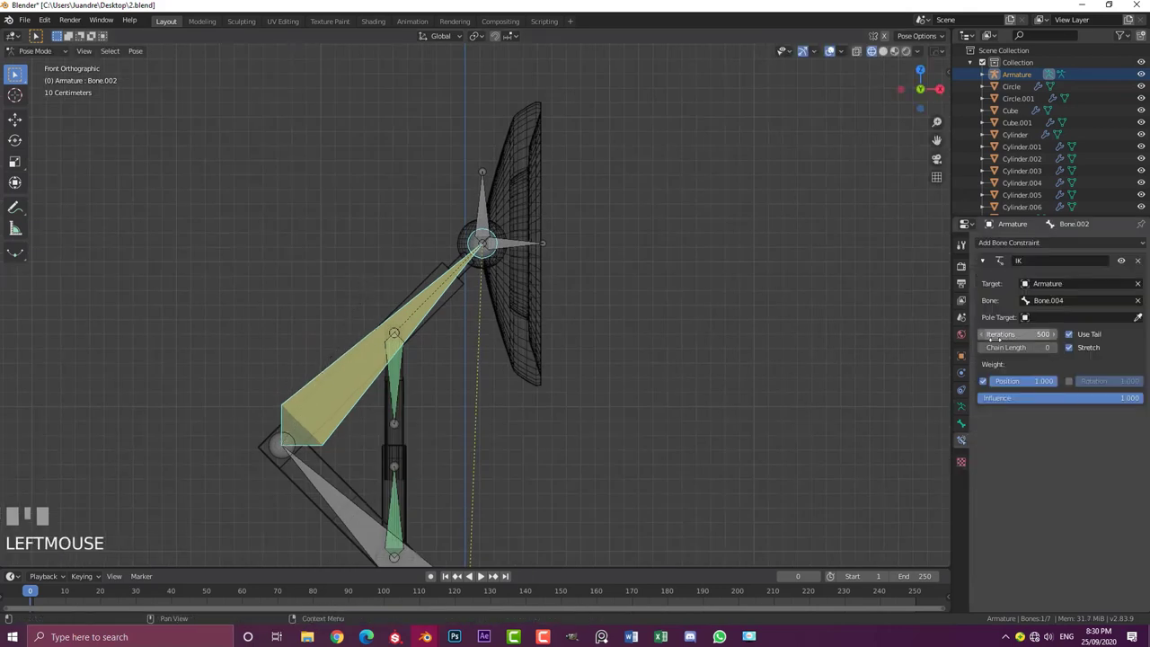
drag(1056, 351, 1064, 351)
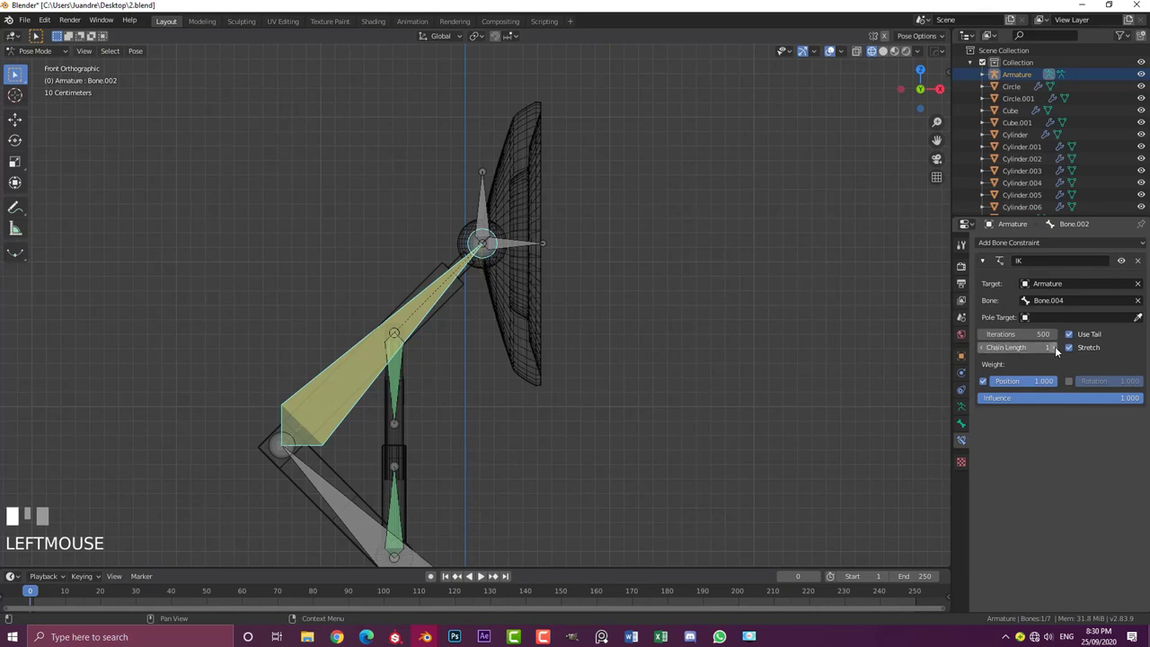
Test the IK chain by moving the vertical control bone at the lamp head, and cancel the move
scroll(457, 293, down, 3)
scroll(457, 285, up, 2)
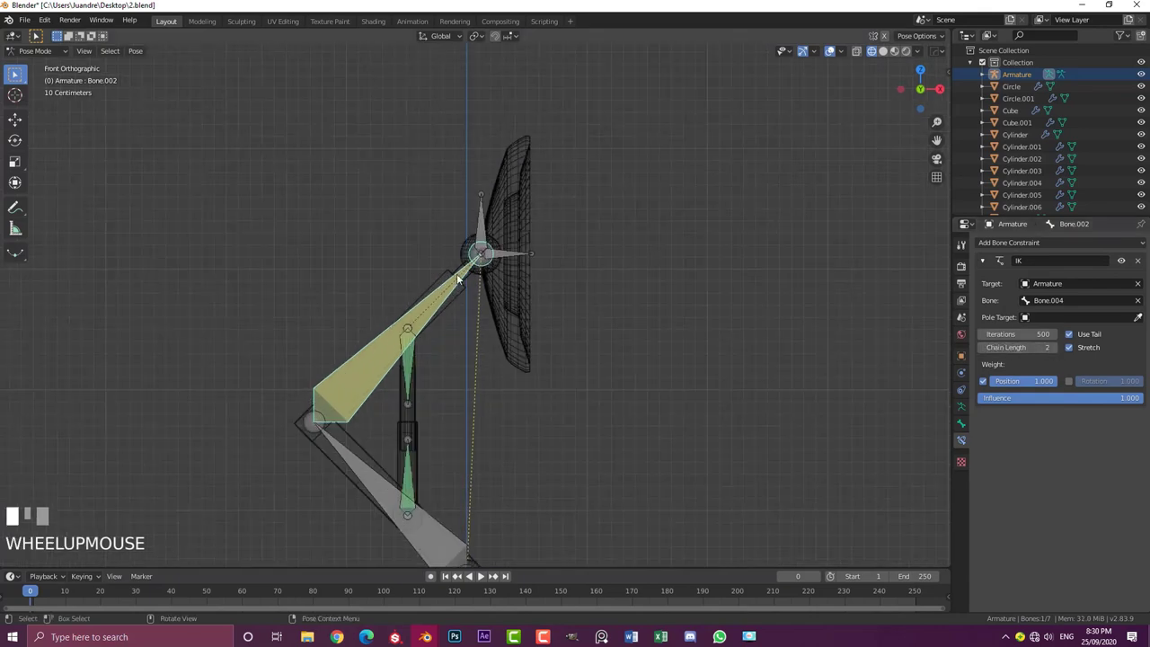
click(481, 210)
key(g)
key(Escape)
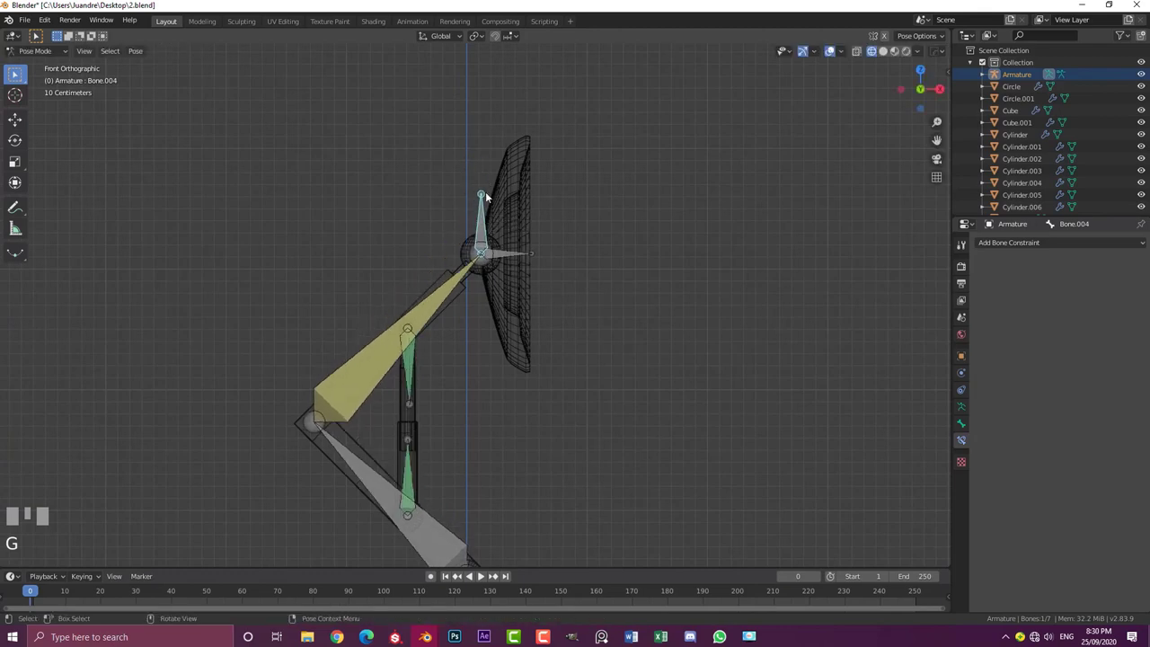
Select the upper and lower arm bones in turn, try rotating the lower one, and cancel the rotation
scroll(490, 205, up, 2)
click(446, 266)
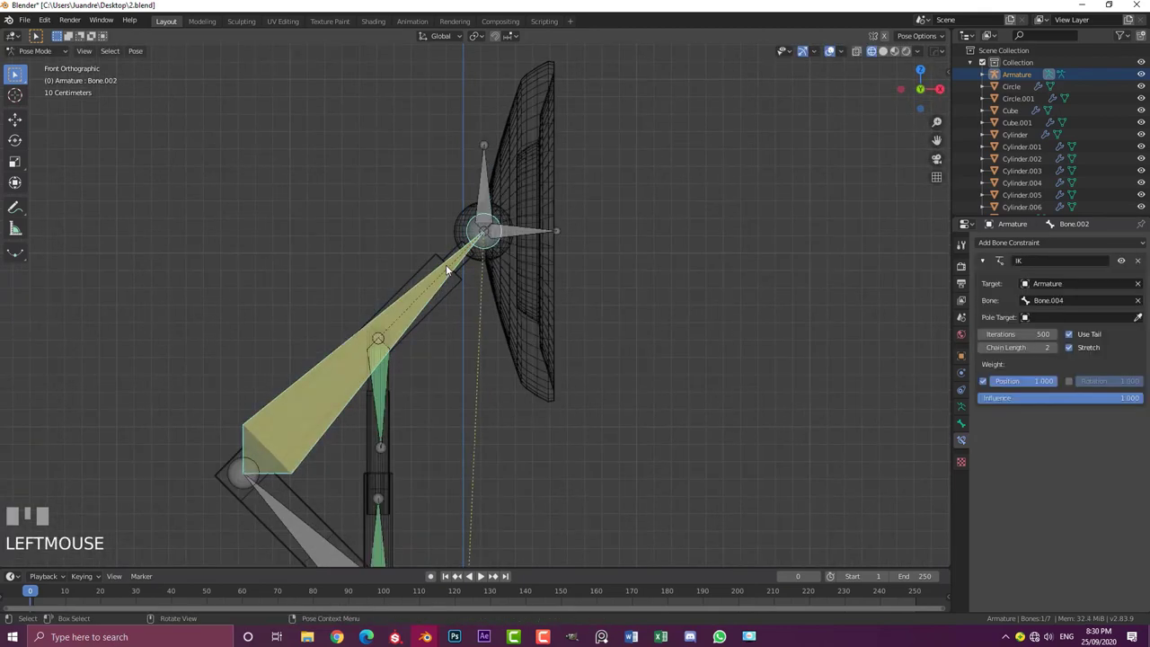
scroll(350, 396, down, 2)
click(359, 451)
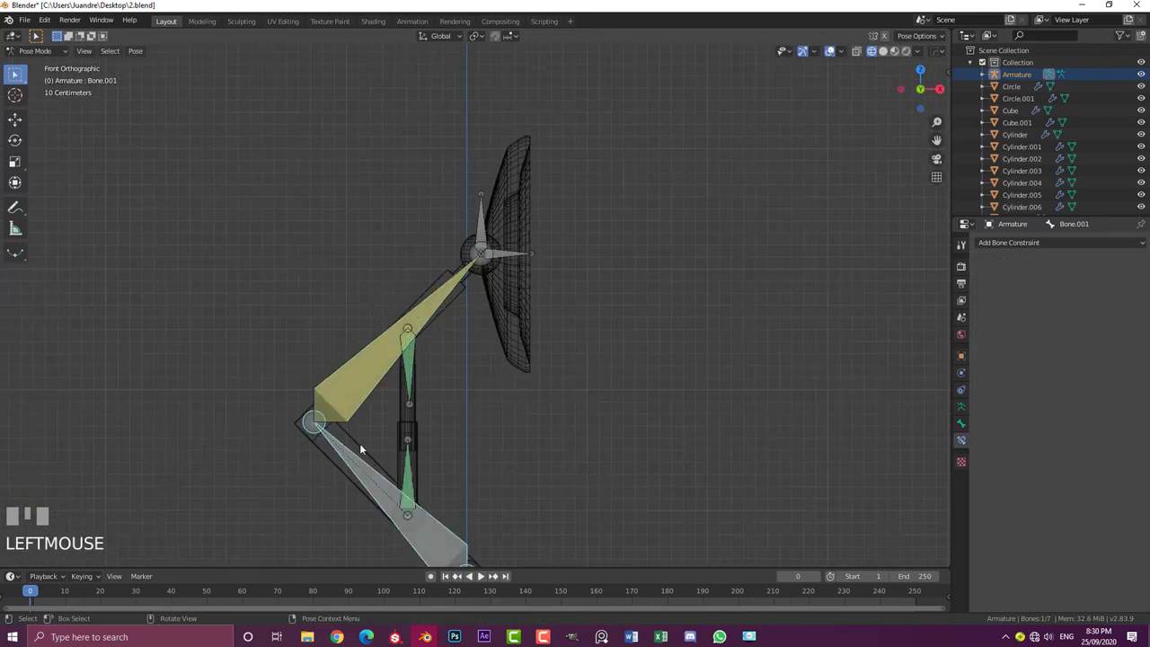
scroll(467, 310, down, 3)
scroll(468, 313, up, 3)
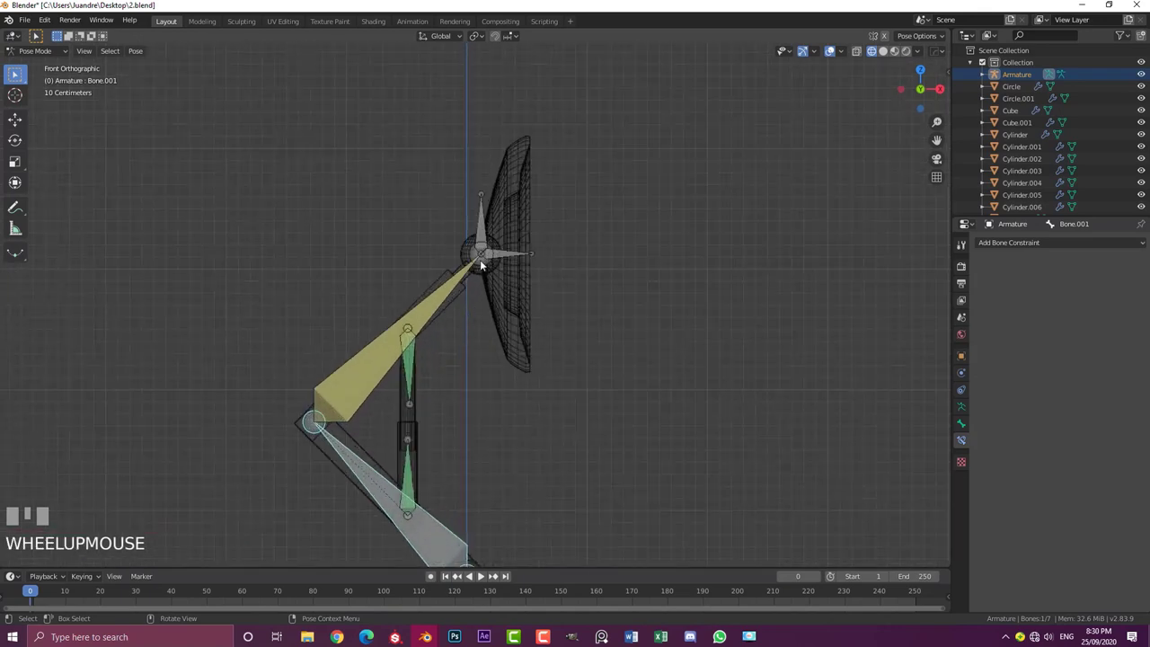
scroll(372, 477, down, 2)
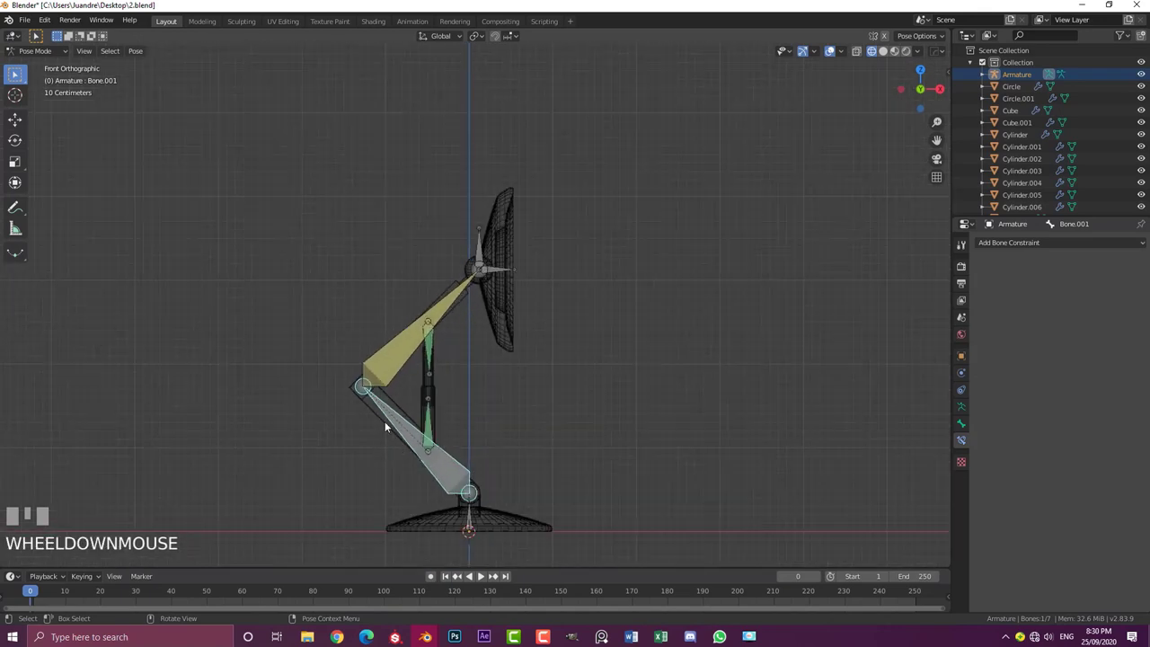
key(r)
right_click(373, 333)
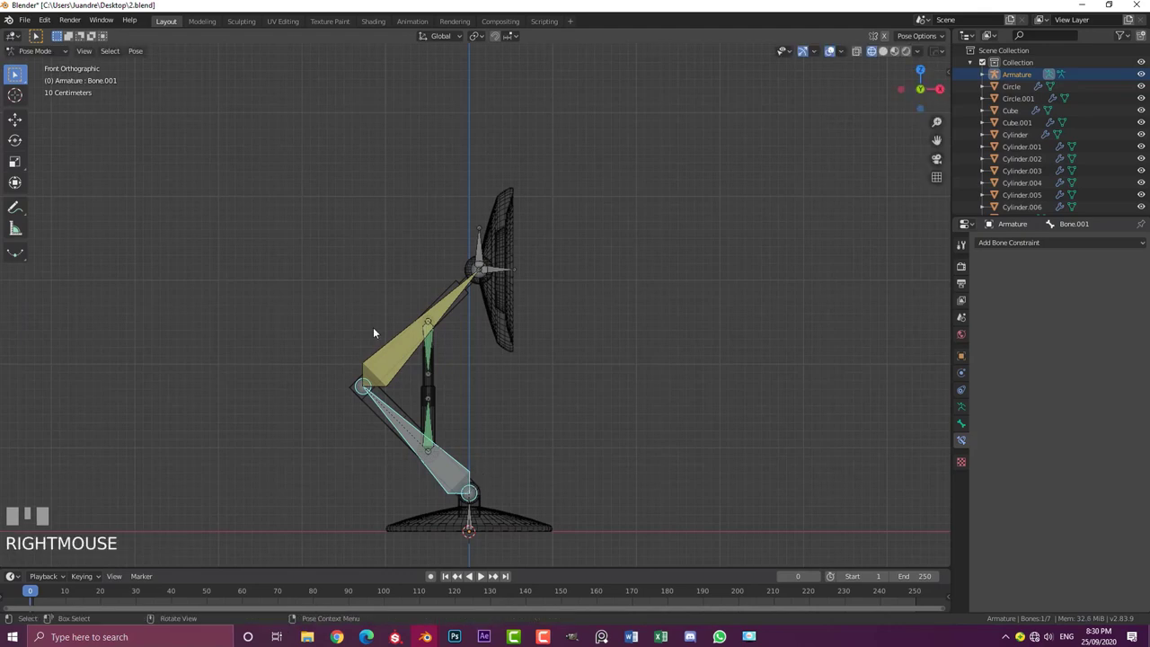
Pull the IK control bone away from the lamp to test how both arm bones follow, cancelling each move
click(473, 247)
key(g)
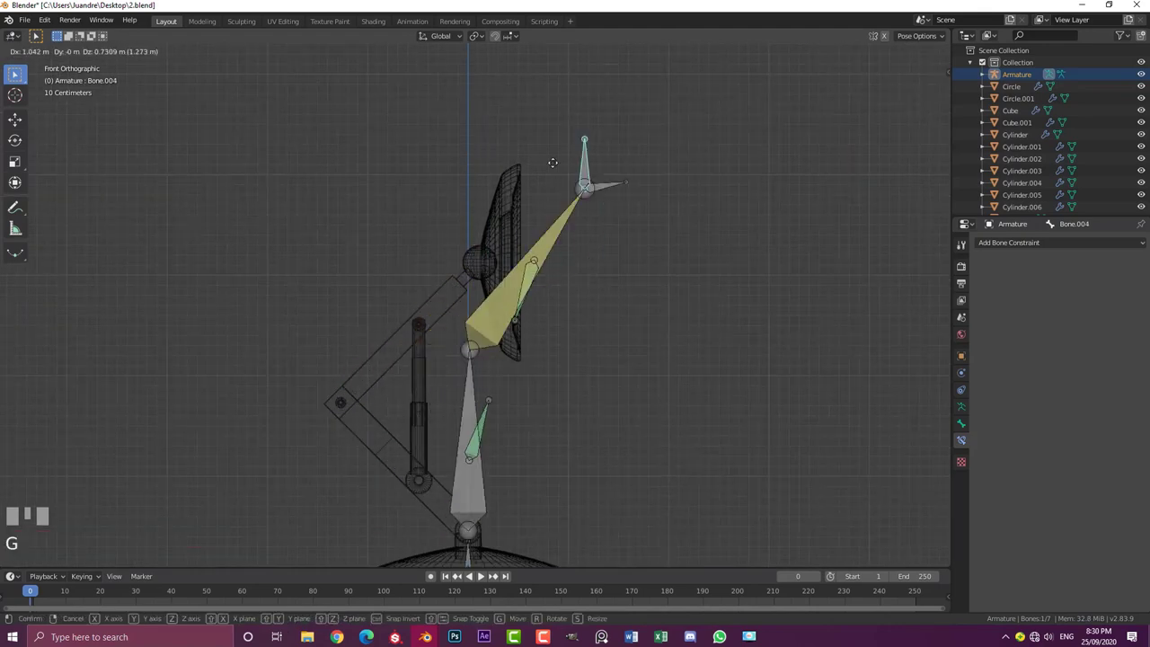
right_click(348, 381)
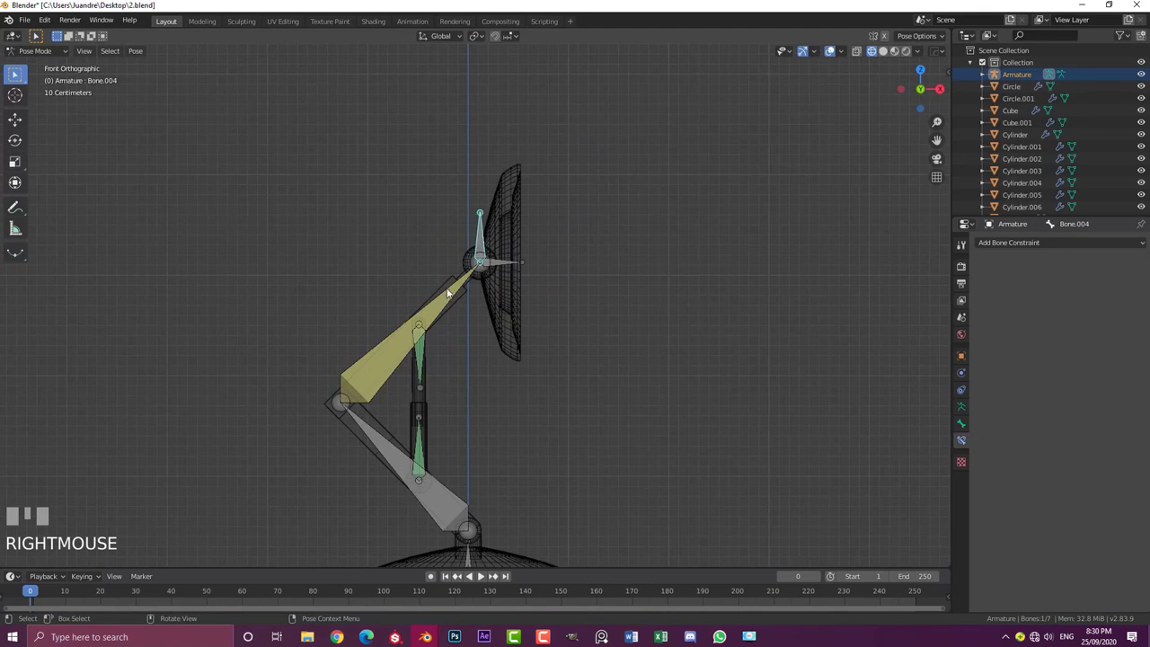
click(355, 377)
click(386, 449)
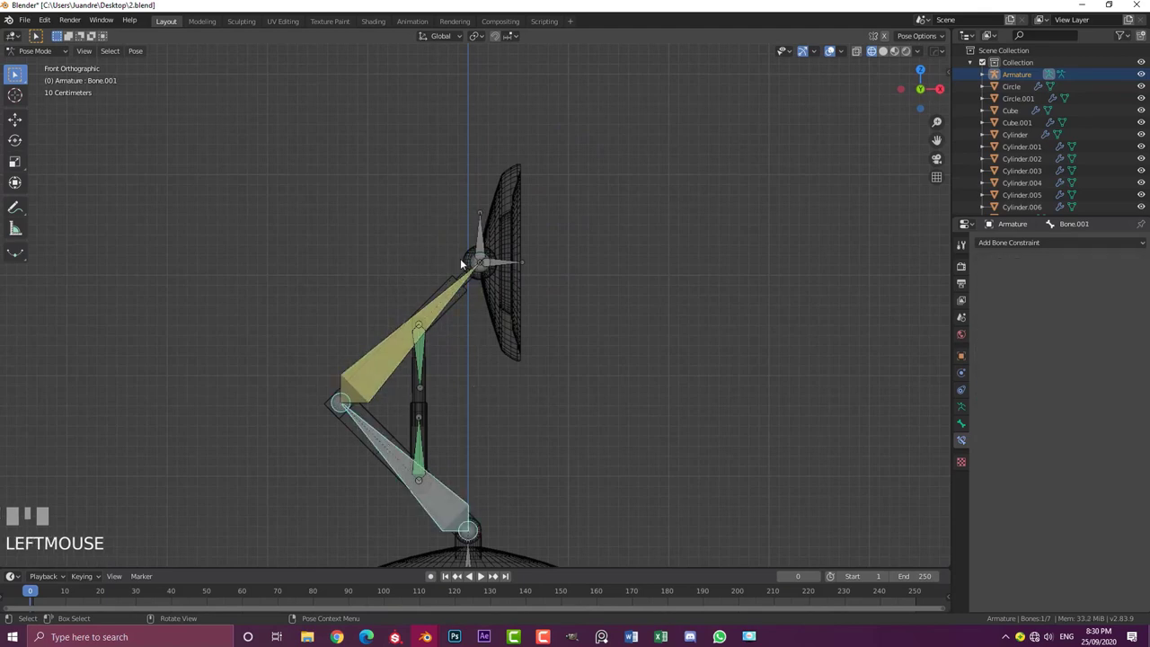
click(482, 242)
key(g)
right_click(504, 262)
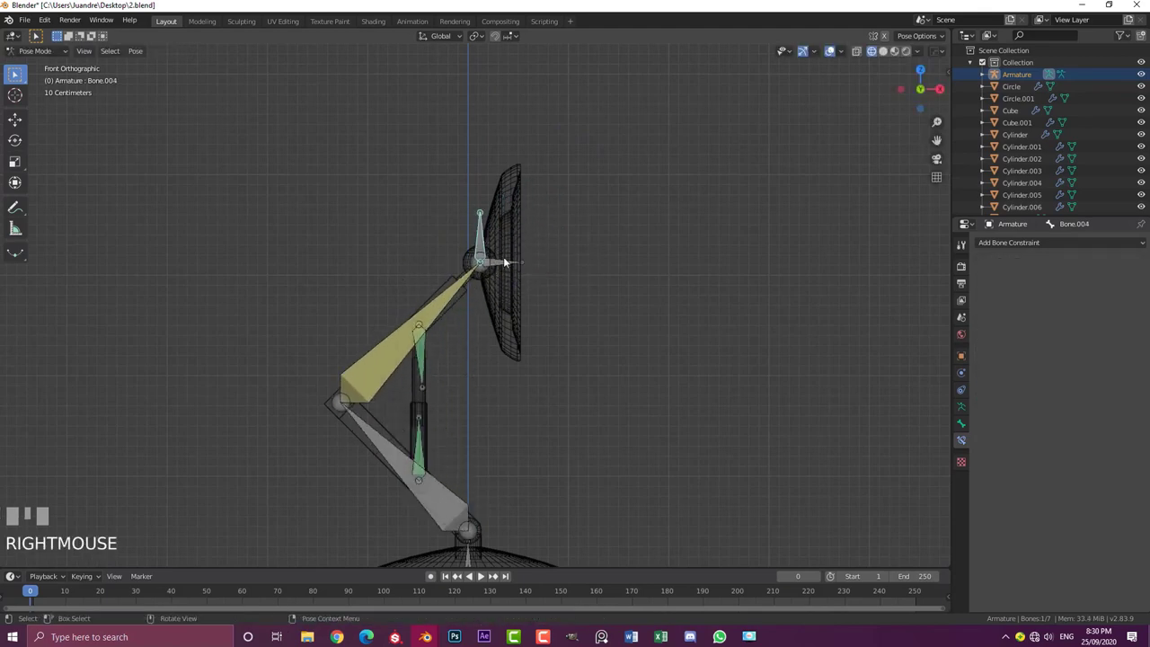
Try rotating the horizontal lamp-head bone on its own, and cancel the rotation
scroll(505, 262, up, 4)
click(530, 212)
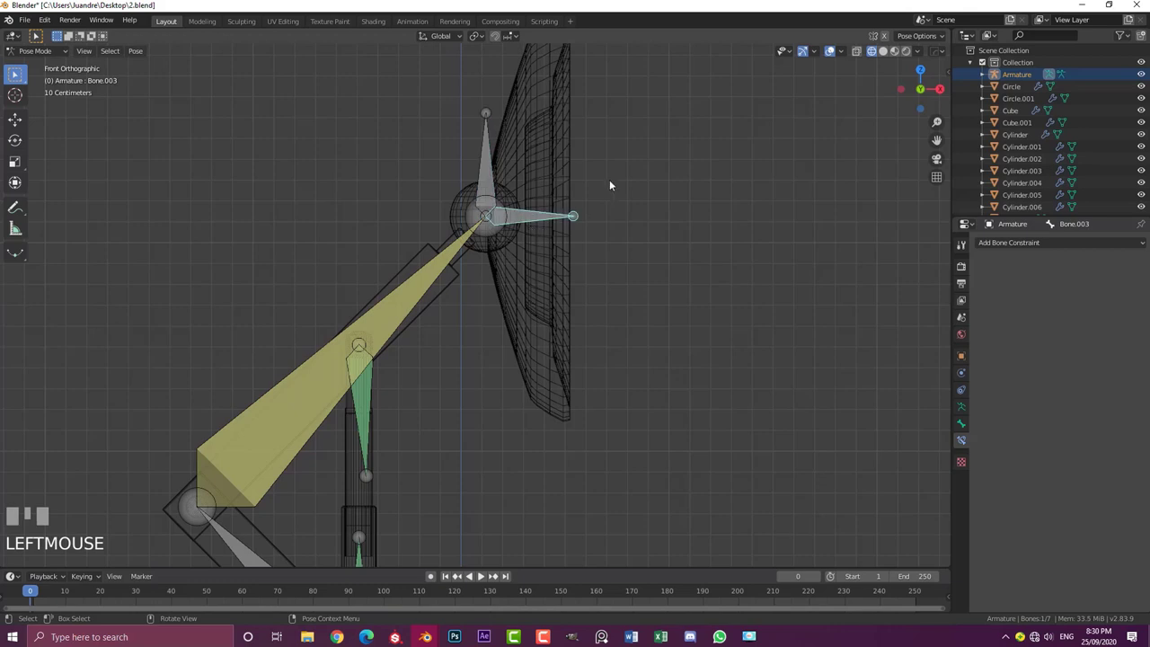
key(r)
right_click(586, 153)
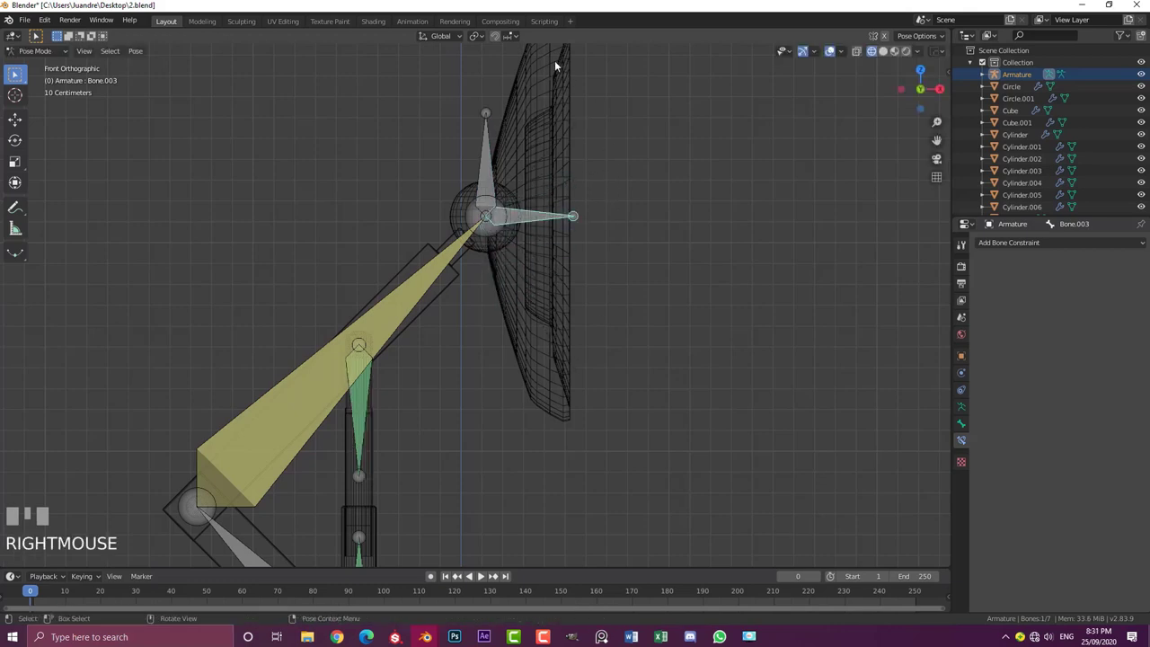
Test-move the vertical IK control bone once more with the whole arm in view, and cancel the move
scroll(474, 306, down, 3)
shift+middle_drag(529, 233, 503, 264)
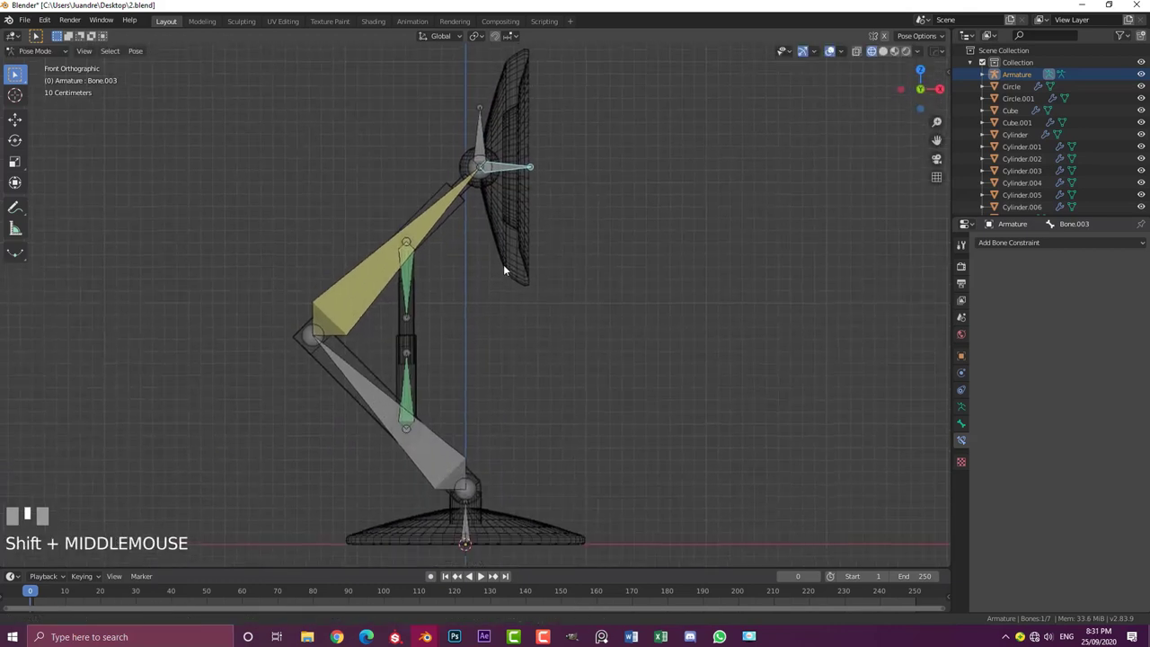
scroll(503, 165, down, 1)
click(480, 172)
scroll(476, 183, up, 1)
key(g)
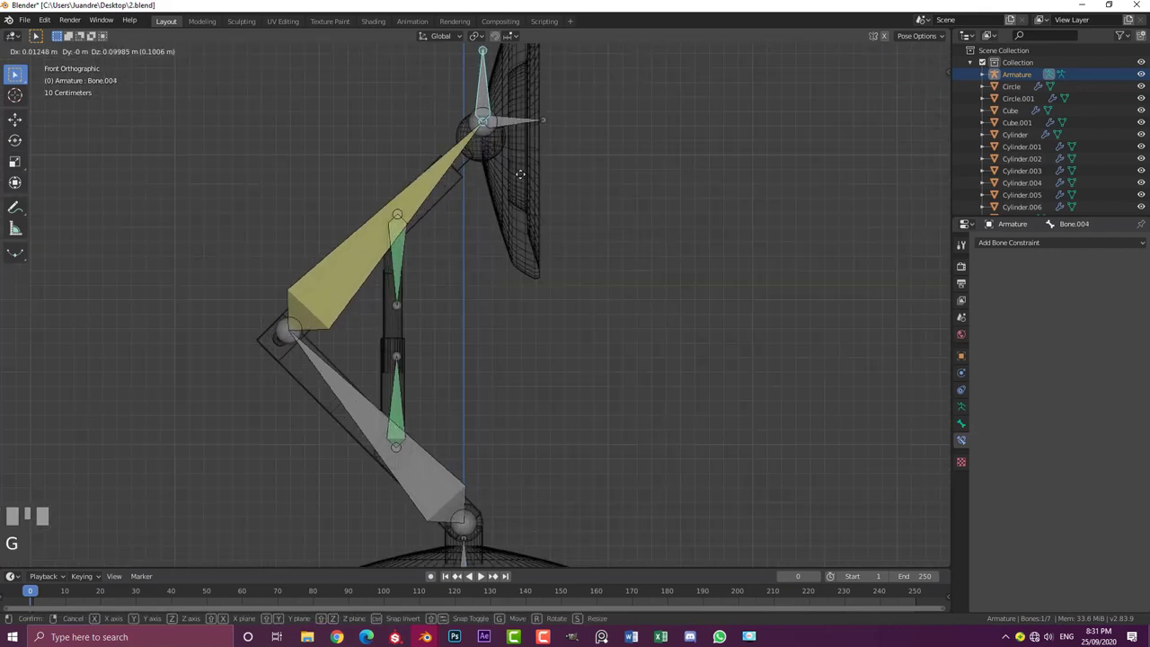
right_click(539, 282)
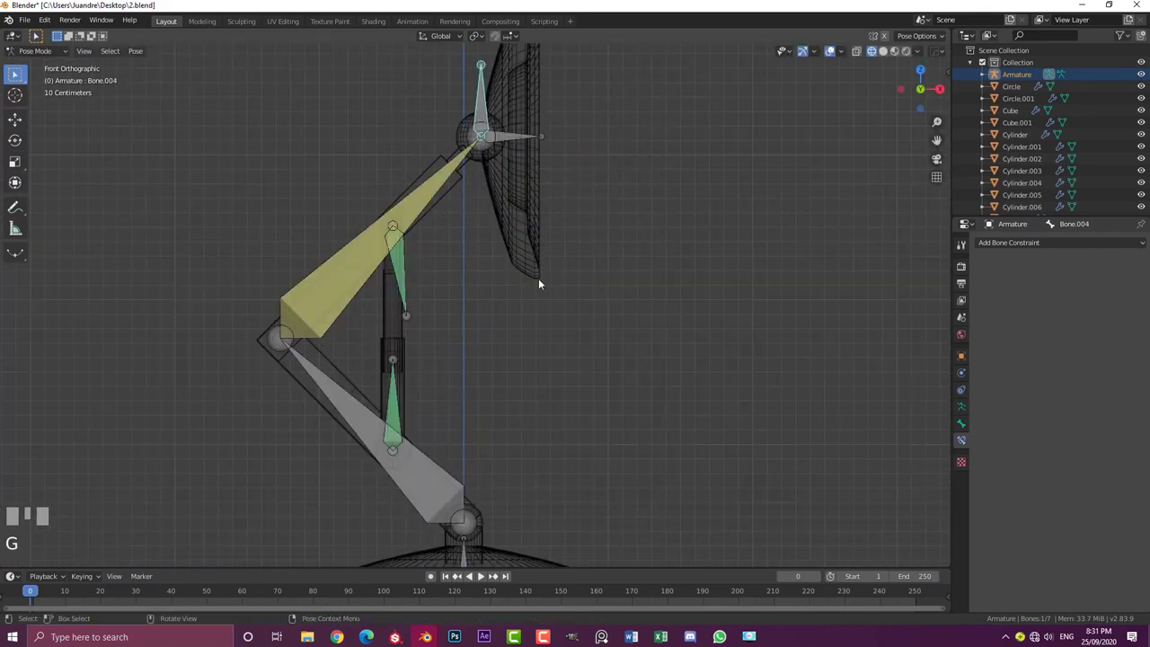
key(Tab)
key(Tab)
scroll(434, 269, down, 2)
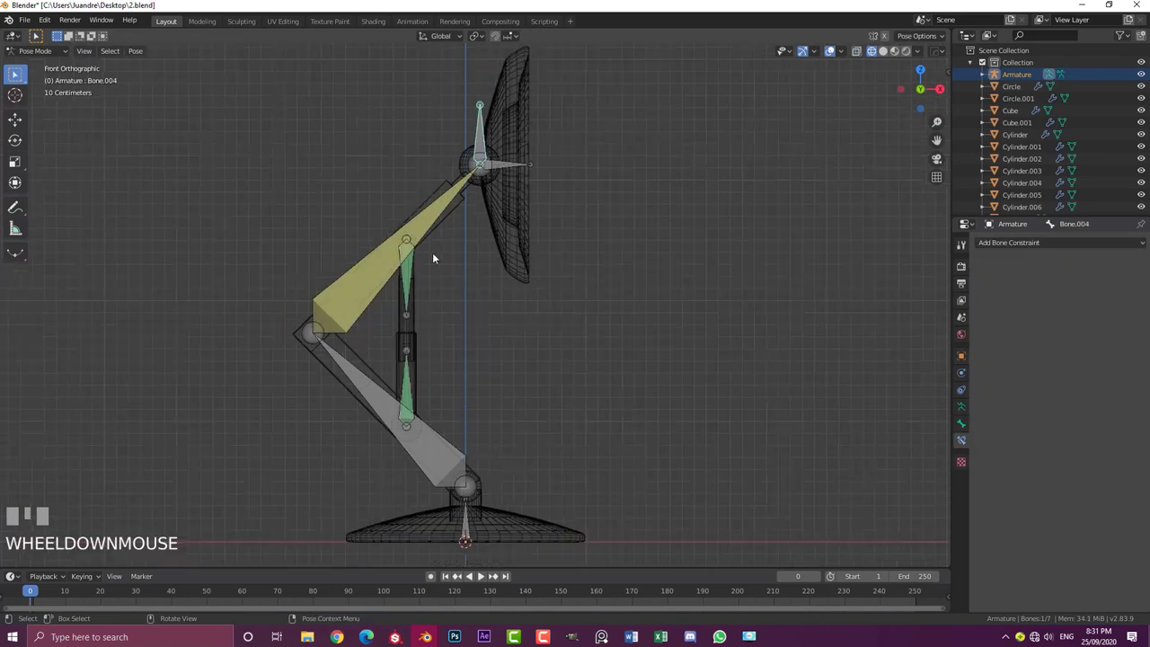
scroll(509, 241, up, 1)
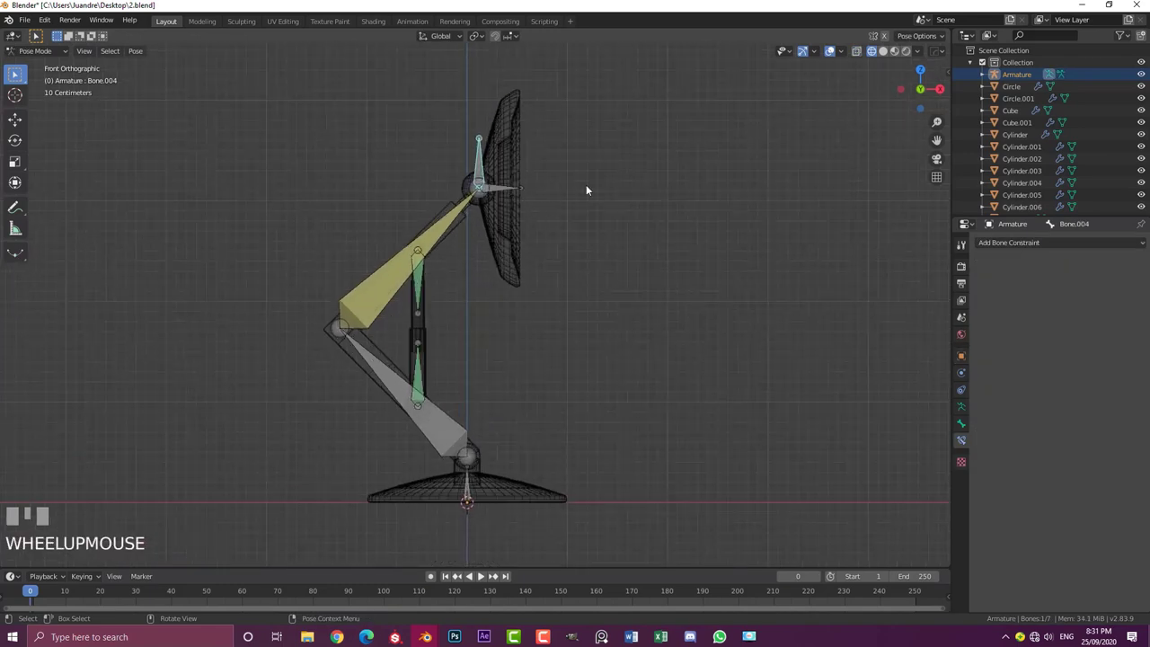
Switch the armature to Object Mode, deselect everything, and display the lamp in solid shading
click(54, 51)
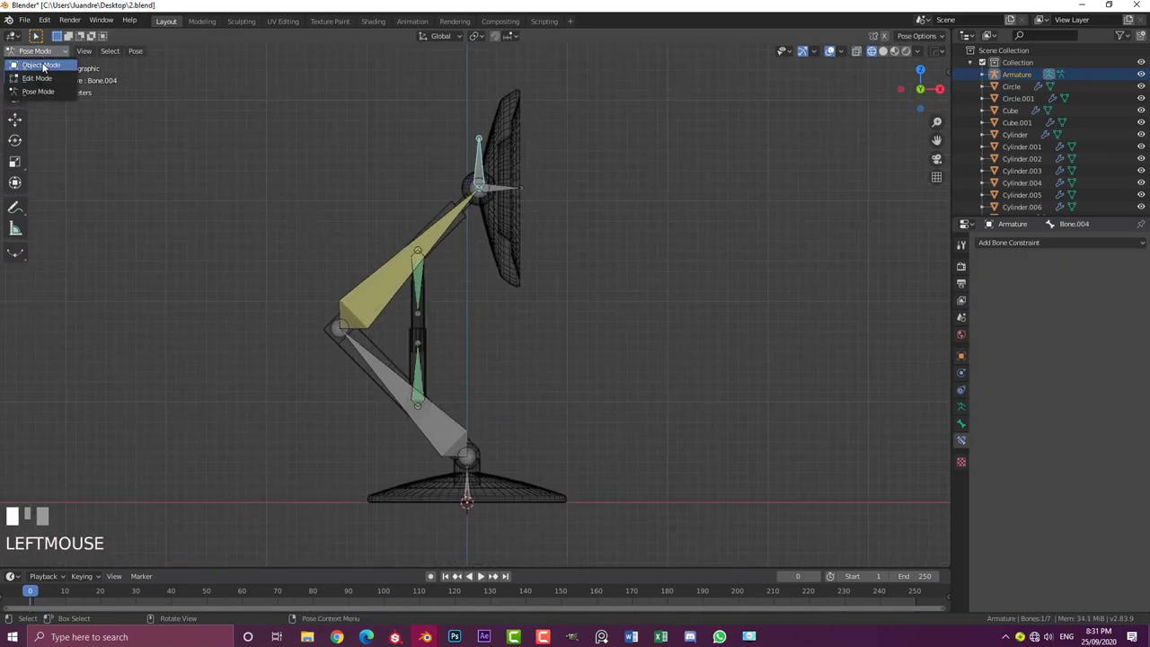
click(41, 63)
scroll(434, 267, up, 1)
key(a)
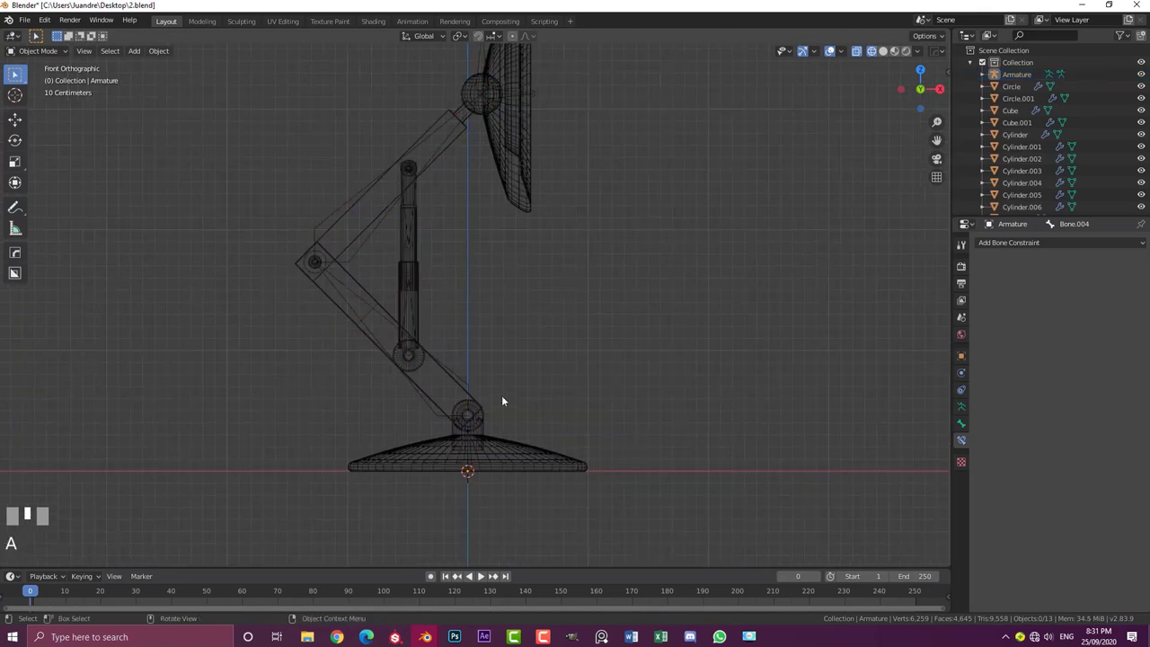
middle_drag(503, 402, 474, 405)
key(z)
click(559, 405)
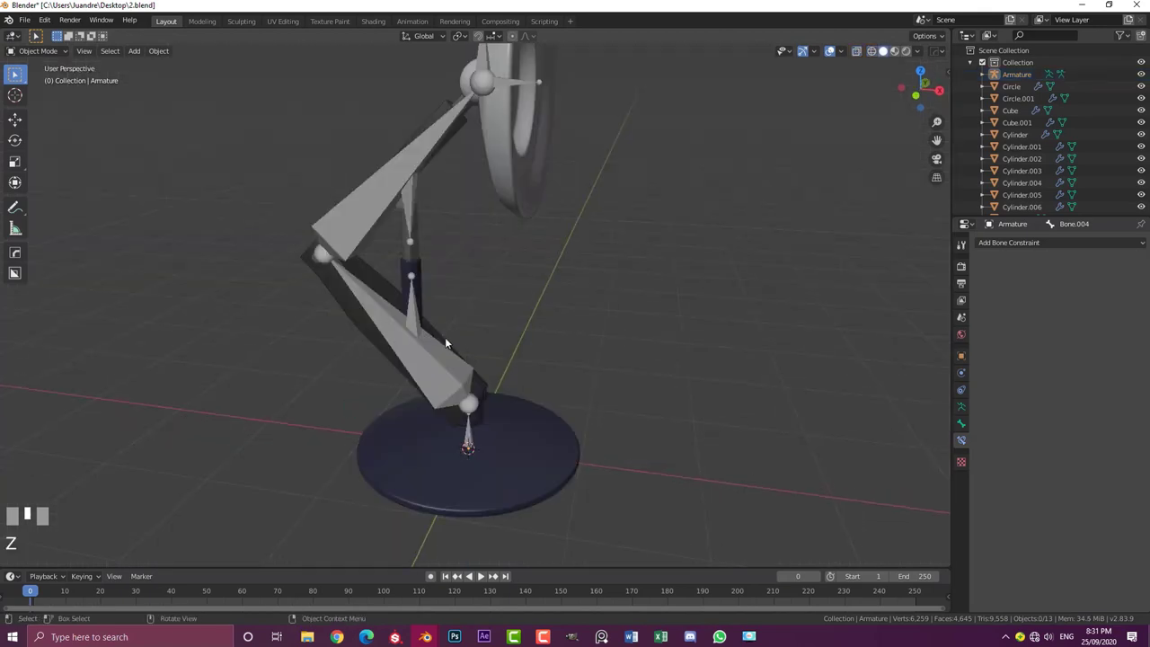
Select the lower arm mesh together with the armature as the active object, and enter Pose Mode
click(339, 307)
key(g)
right_click(254, 261)
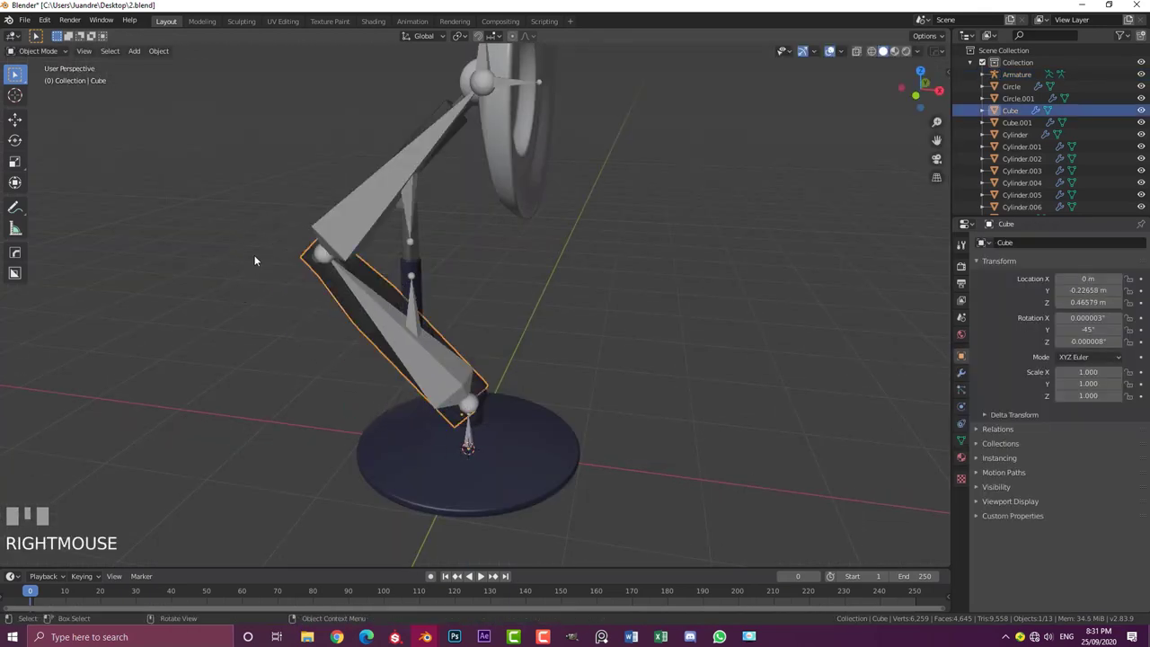
shift+click(332, 206)
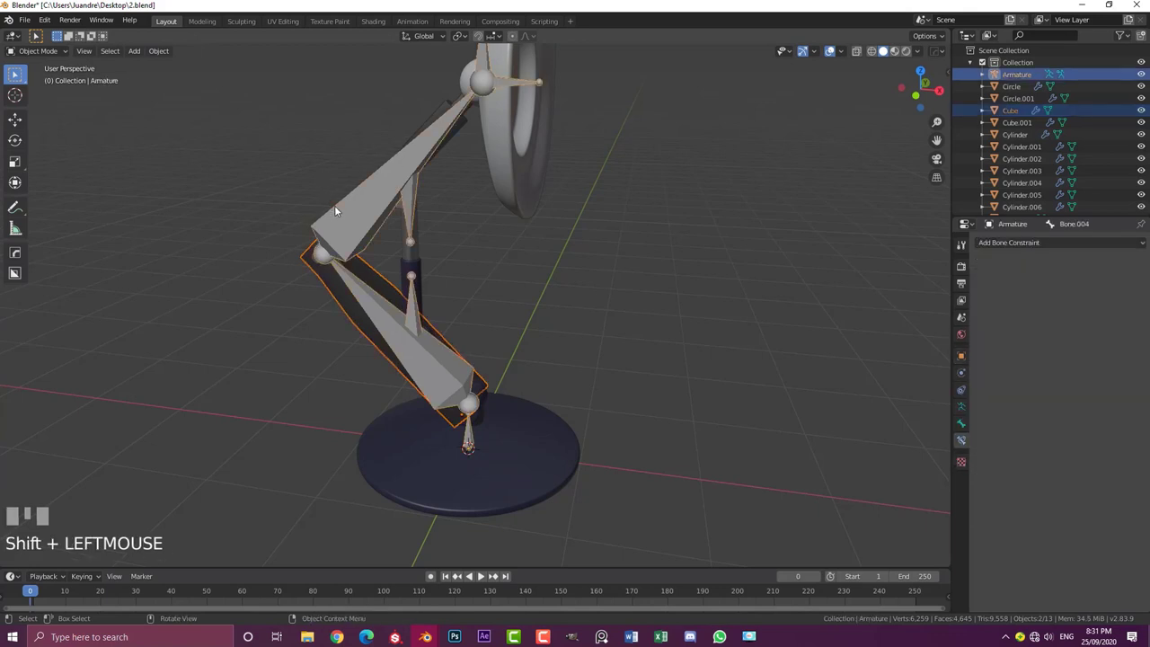
click(39, 51)
click(39, 92)
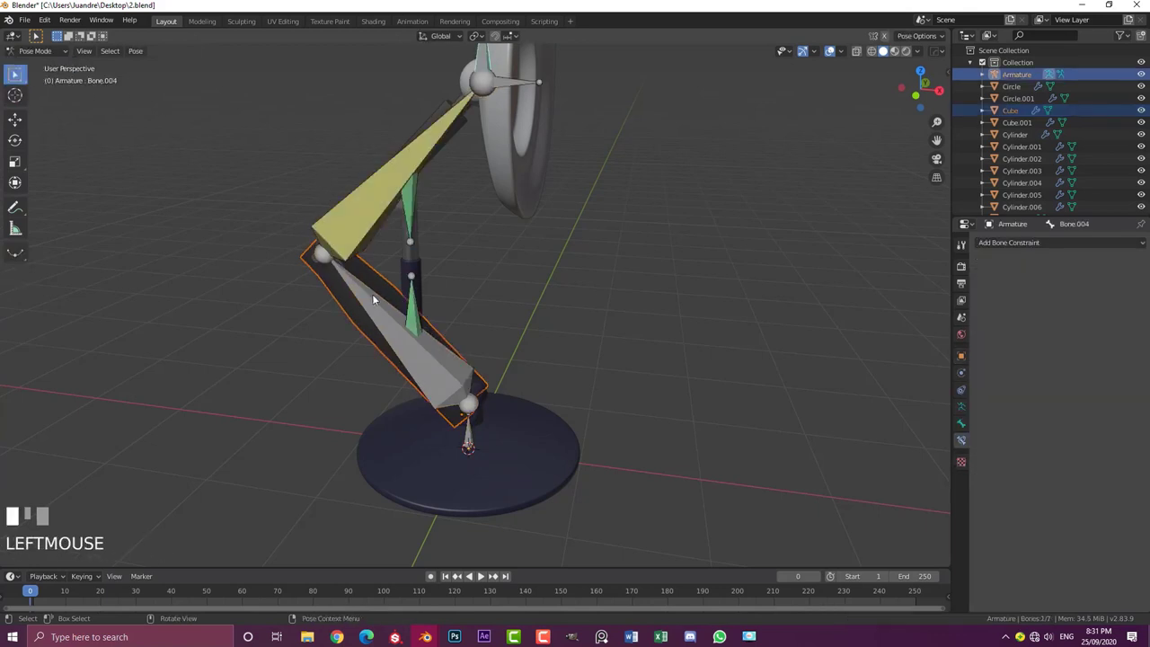
Parent the lower arm mesh to the lower arm bone using the Bone option
key(z)
click(452, 346)
middle_drag(443, 355, 464, 338)
click(429, 363)
scroll(436, 438, up, 3)
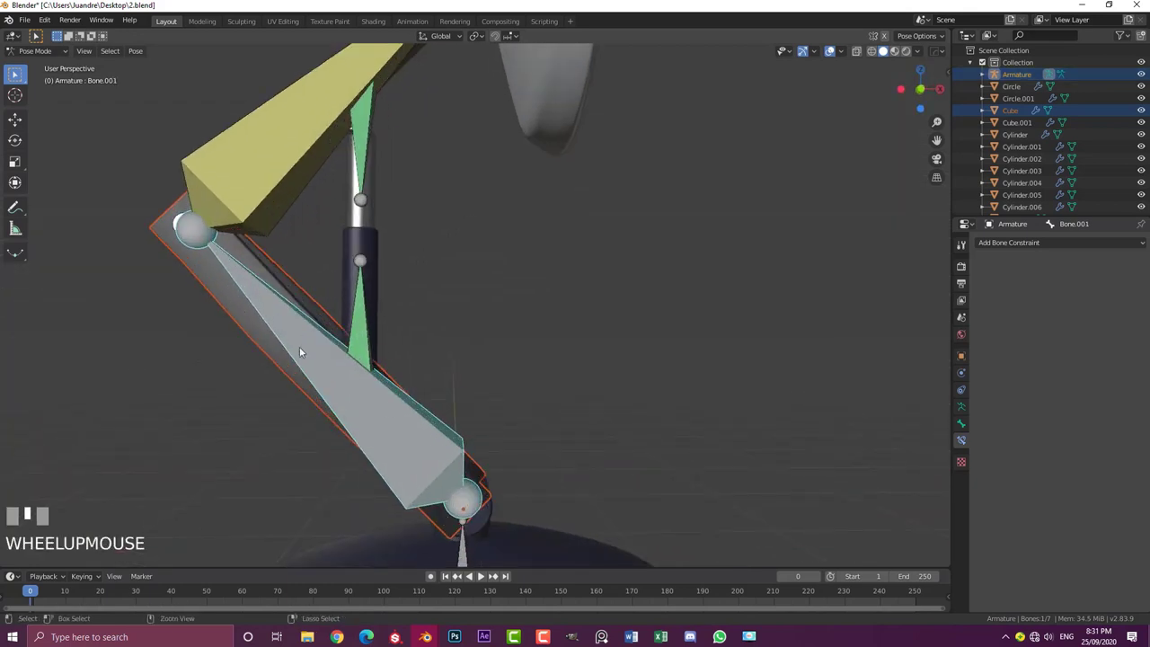
key(ctrl+p)
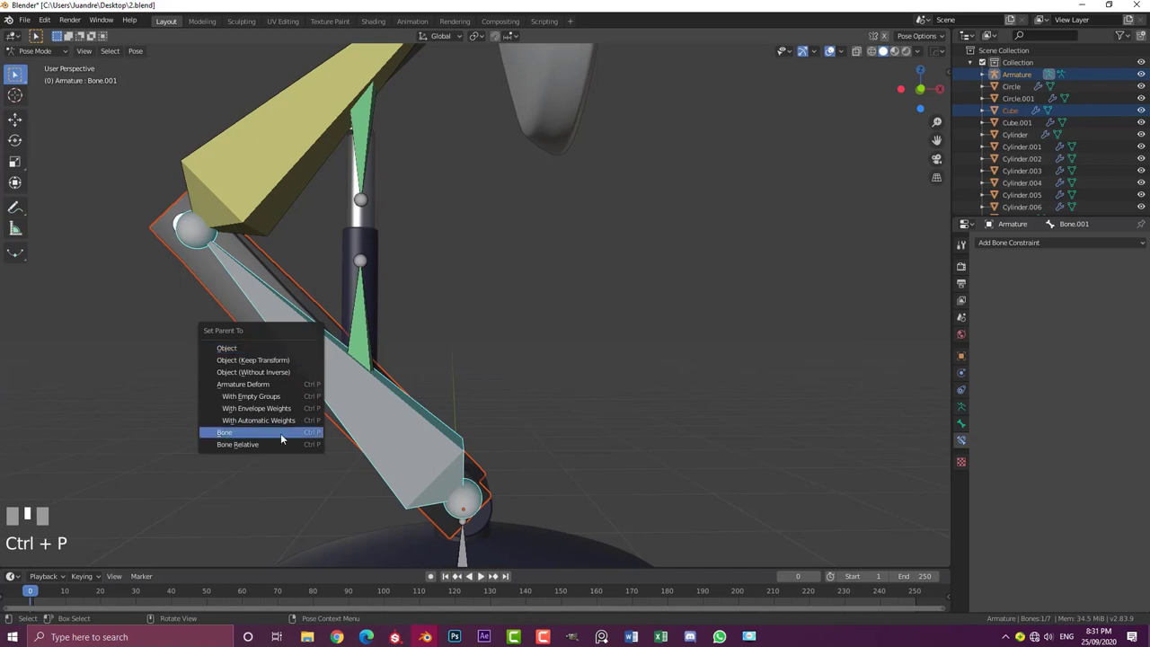
click(224, 434)
scroll(332, 320, down, 3)
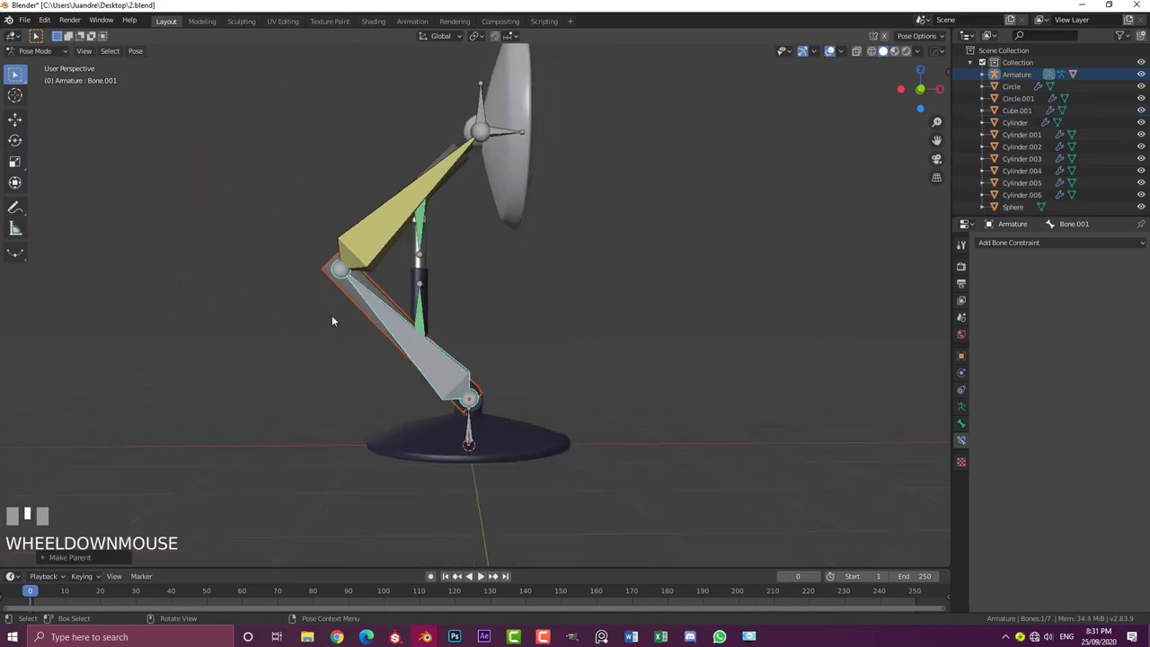
Return to Object Mode, clear the selection, and select the upper arm mesh together with the armature as the active object
click(36, 50)
click(40, 69)
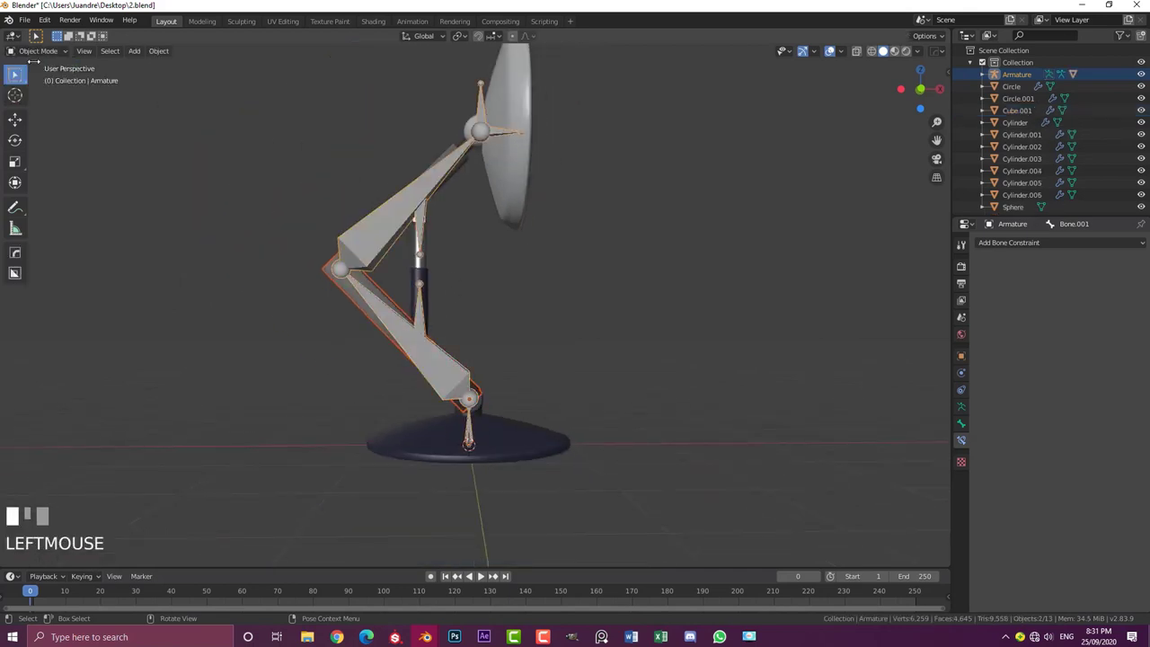
middle_drag(350, 171, 382, 177)
scroll(381, 177, up, 3)
key(alt+a)
click(424, 70)
scroll(424, 69, down, 4)
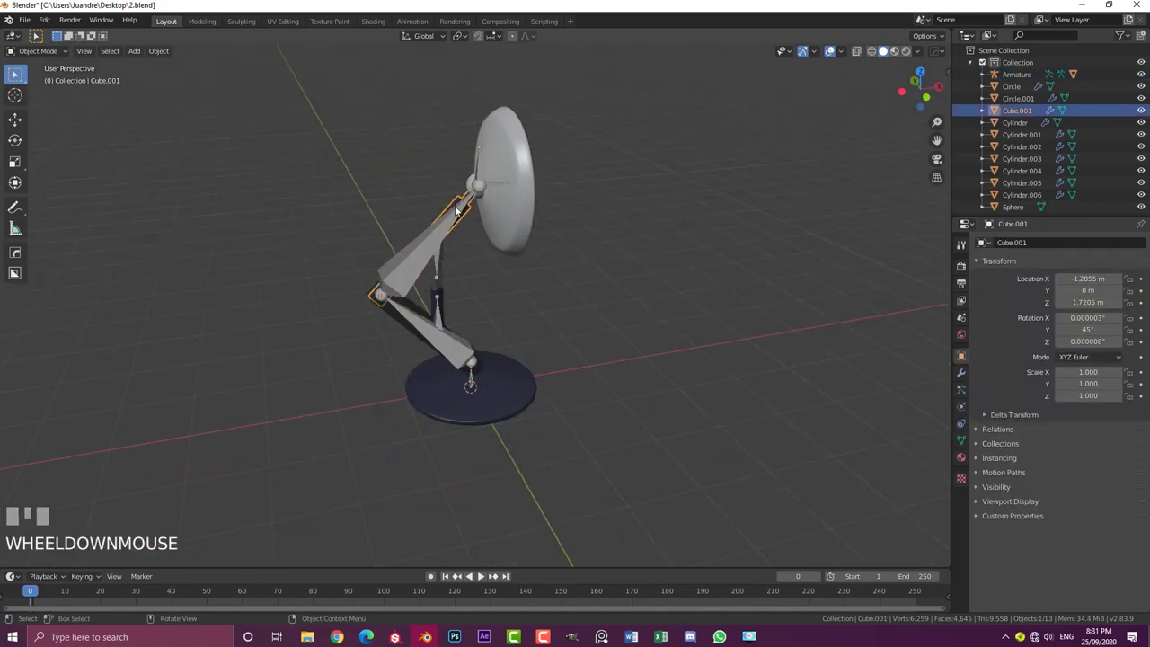
key(g)
right_click(414, 153)
scroll(413, 154, up, 3)
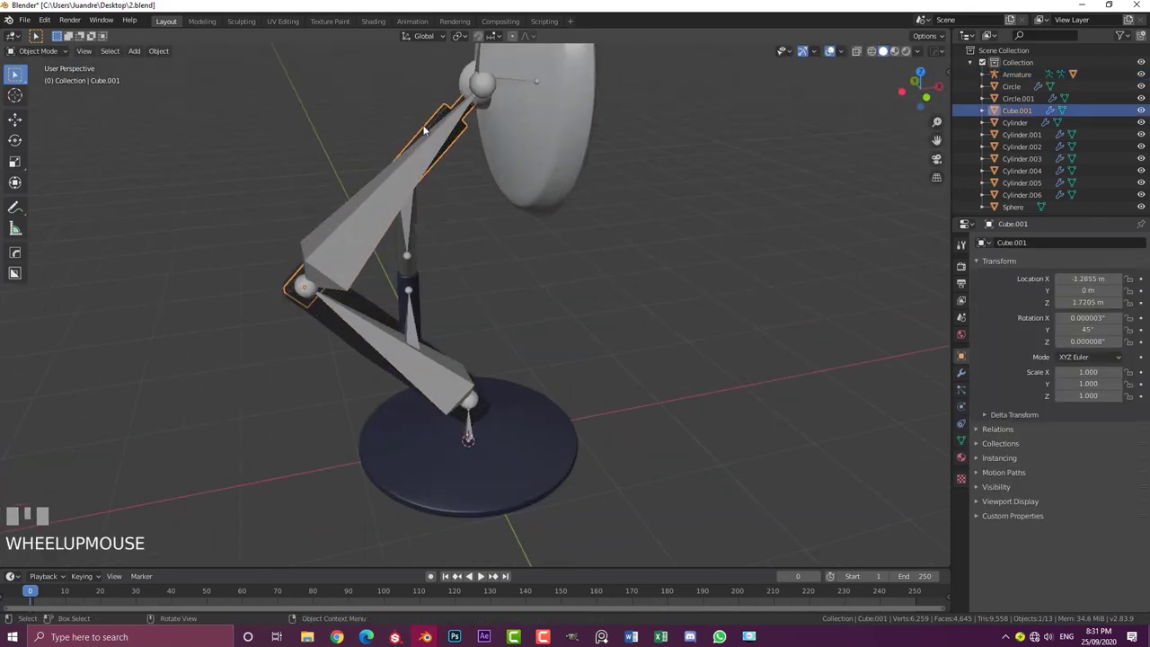
shift+click(320, 222)
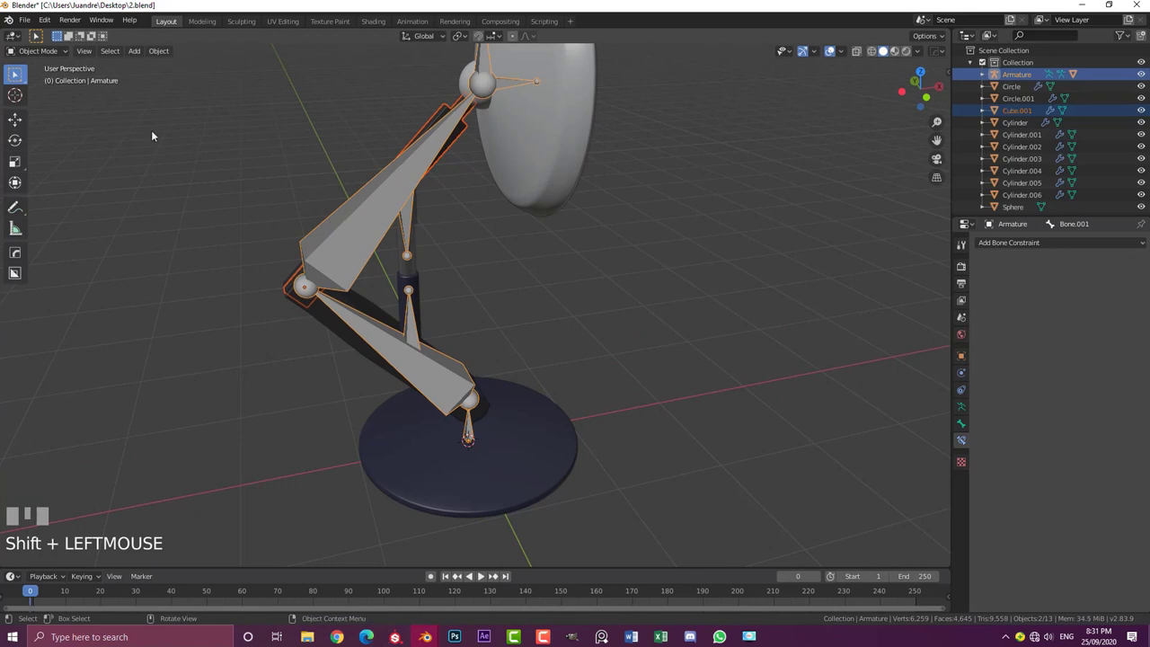
Enter Pose Mode and parent the upper arm mesh to the upper arm bone using the Bone option
click(36, 50)
click(38, 91)
middle_drag(350, 224, 395, 184)
click(352, 200)
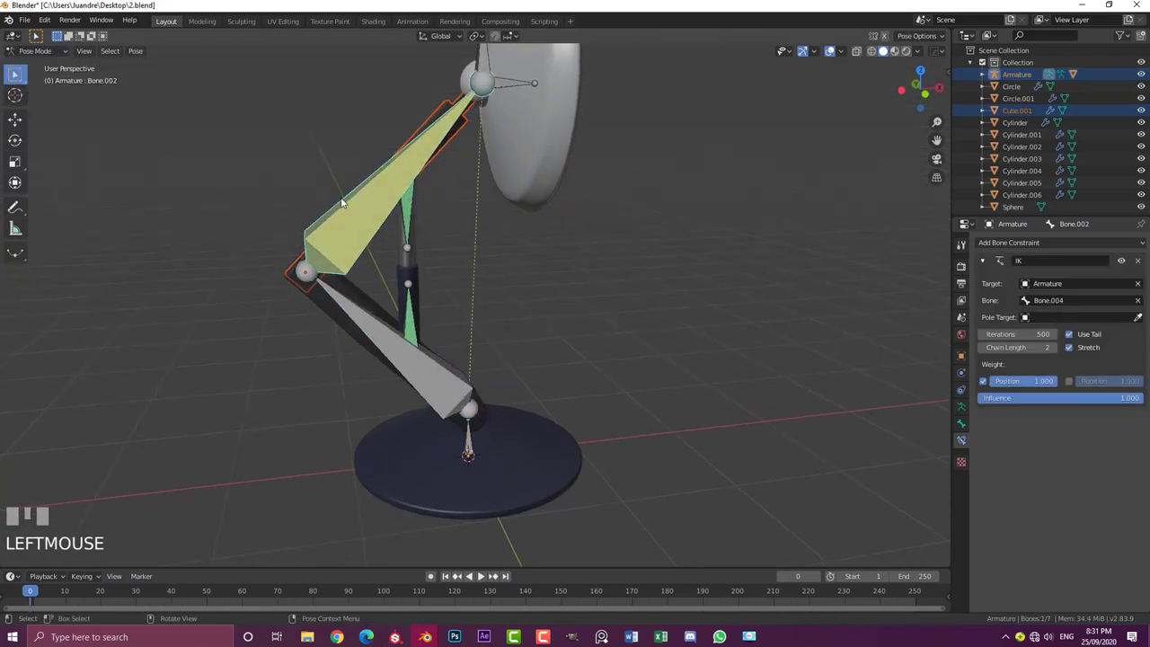
key(ctrl+p)
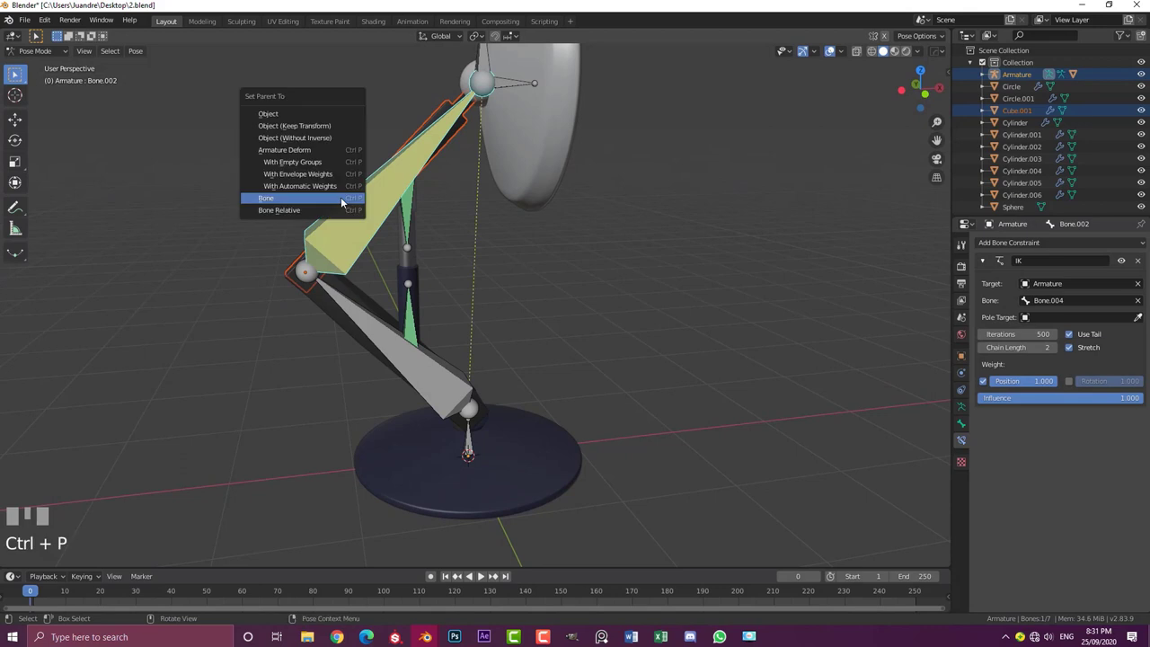
click(280, 199)
Test-move the vertical IK control bone in front view to check the upper arm's parenting, and cancel the move
scroll(501, 199, down, 4)
click(478, 174)
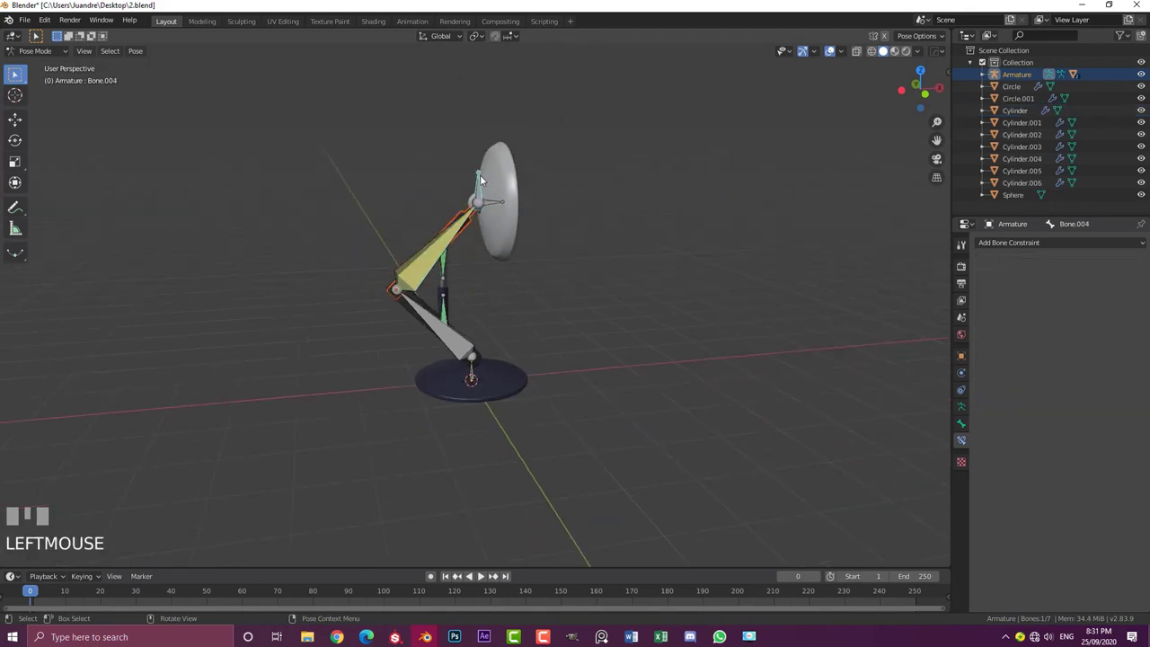
key(KP_1)
key(g)
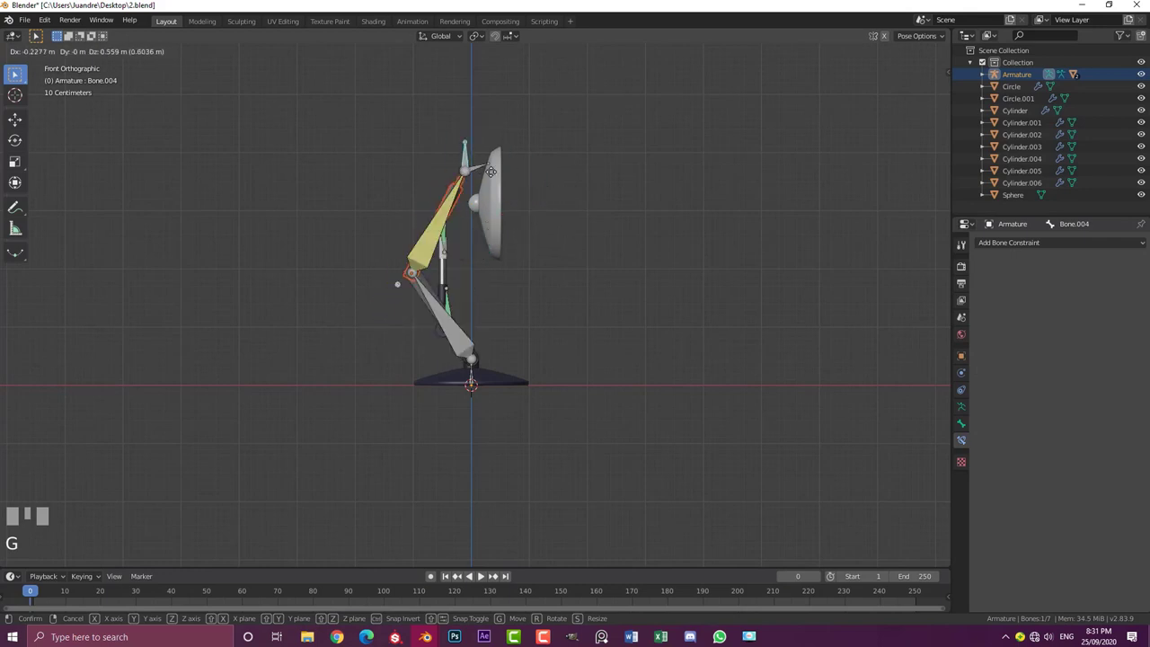
click(429, 242)
scroll(428, 245, up, 2)
shift+middle_drag(428, 244, 434, 238)
scroll(434, 238, up, 1)
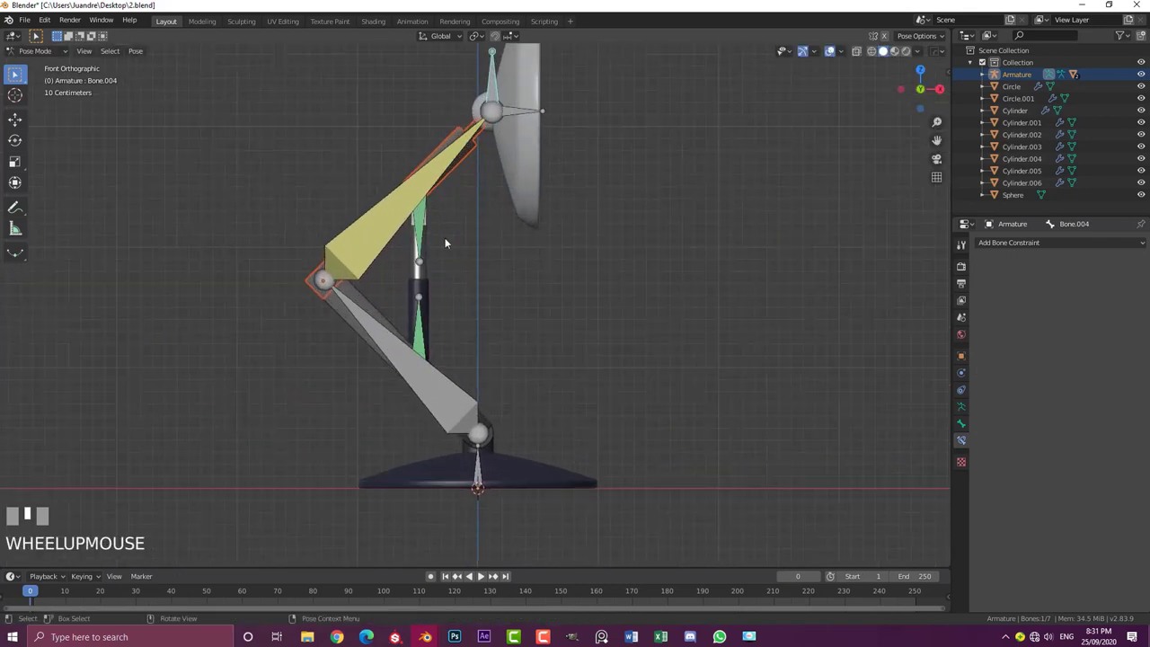
key(g)
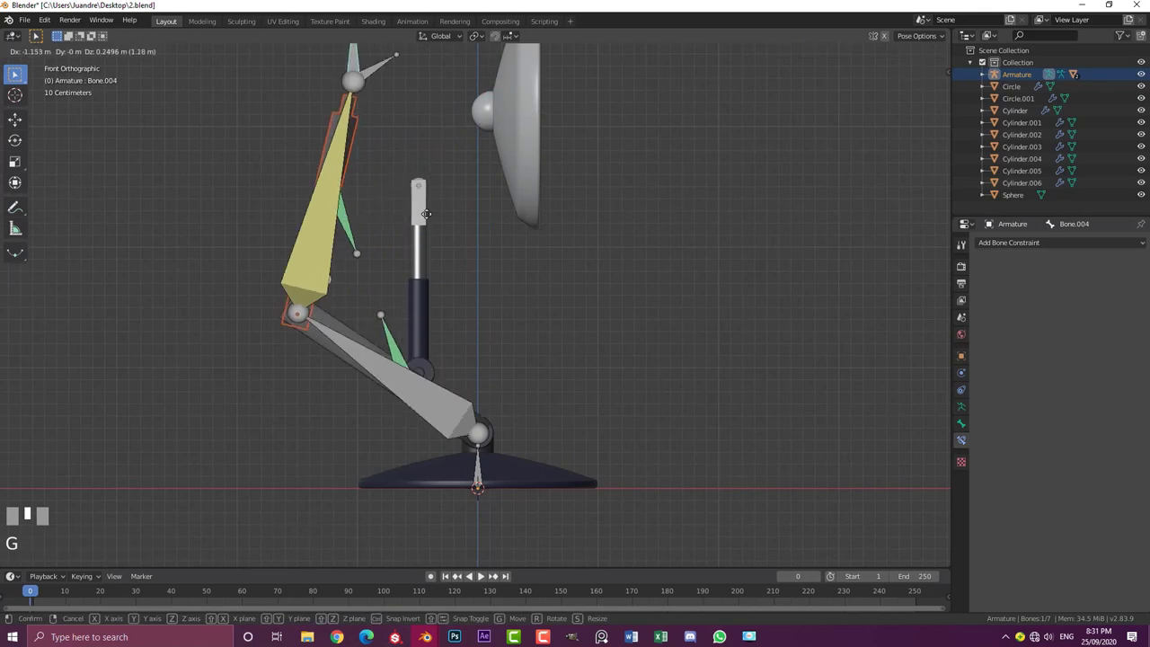
right_click(59, 63)
Switch to Object Mode and select only the lower piston cylinder, checking it with a cancelled test move
click(40, 50)
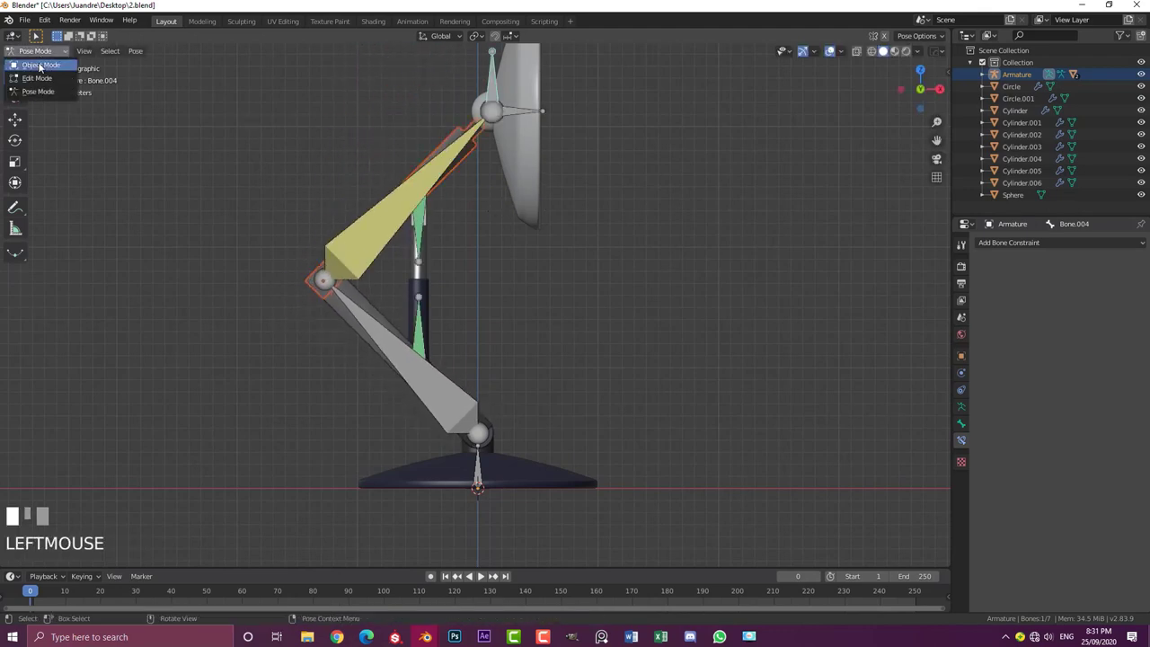
click(36, 67)
middle_drag(558, 239, 497, 267)
scroll(565, 257, up, 2)
scroll(566, 265, up, 2)
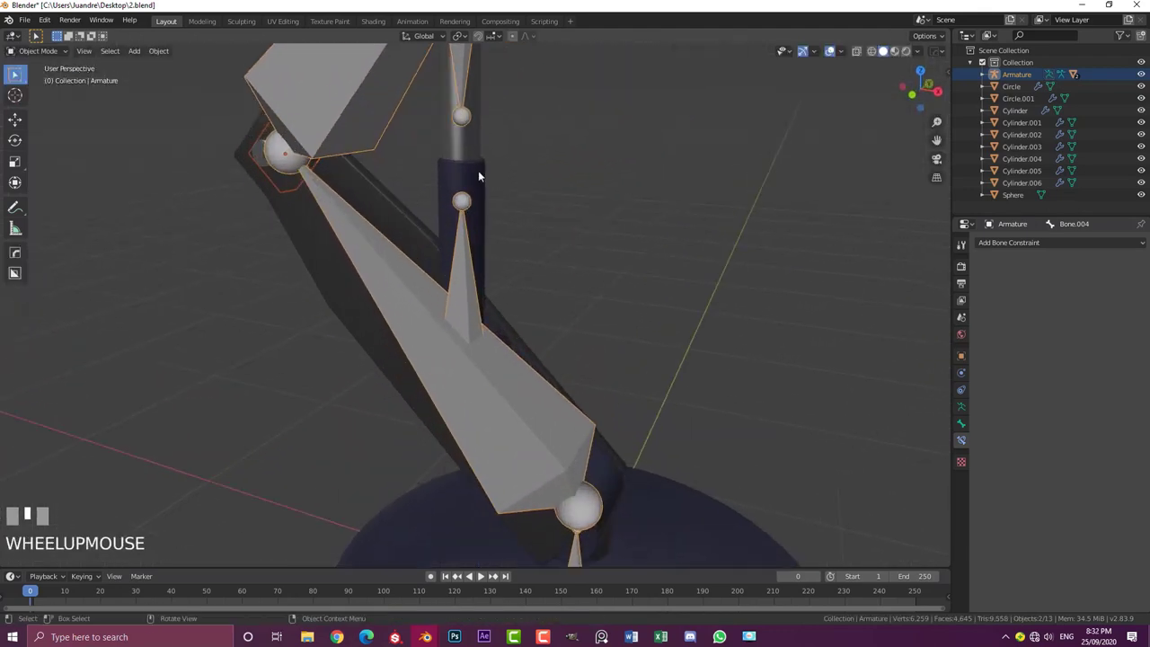
click(478, 171)
middle_drag(501, 168, 513, 219)
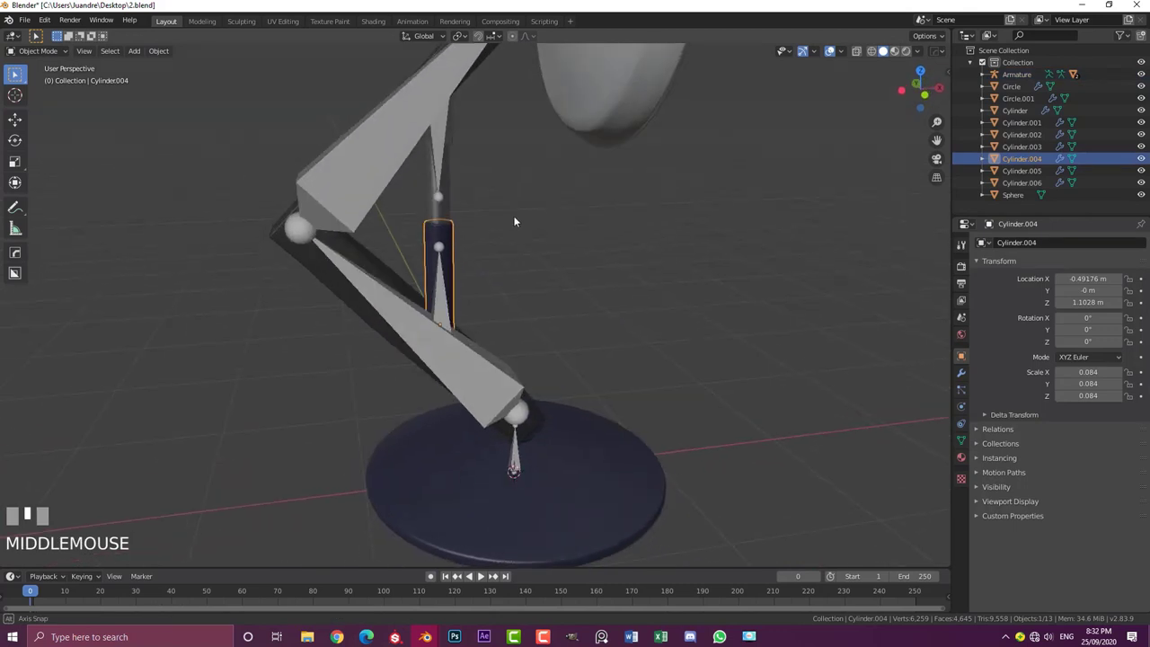
scroll(454, 261, up, 2)
shift+click(466, 378)
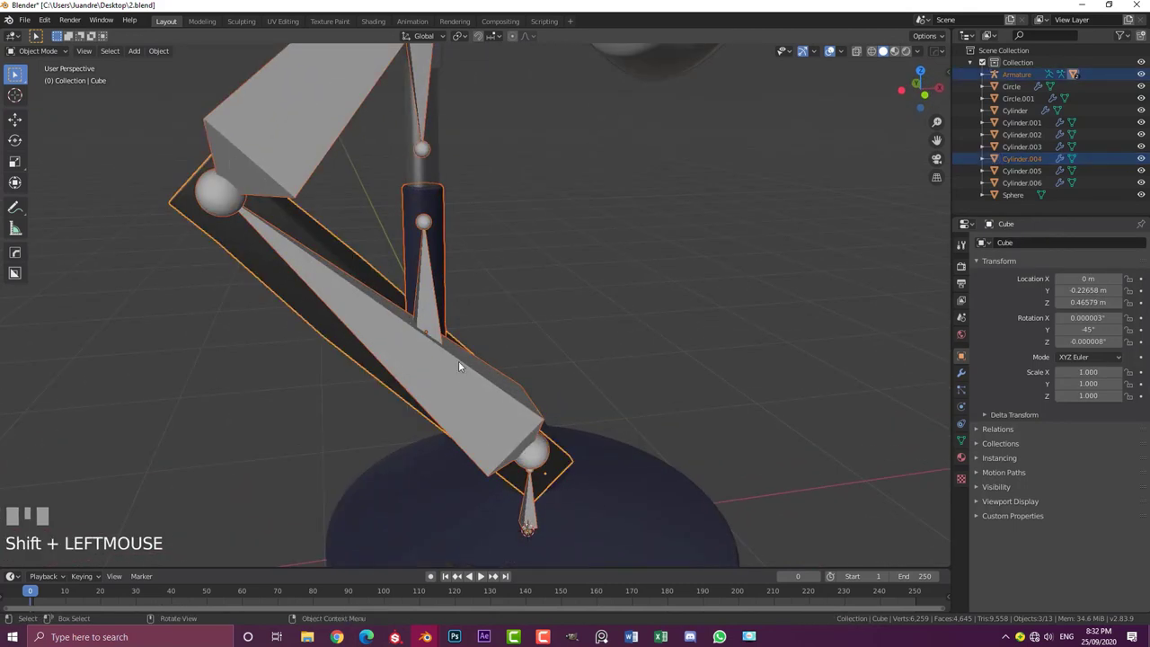
click(444, 207)
scroll(445, 203, down, 2)
key(g)
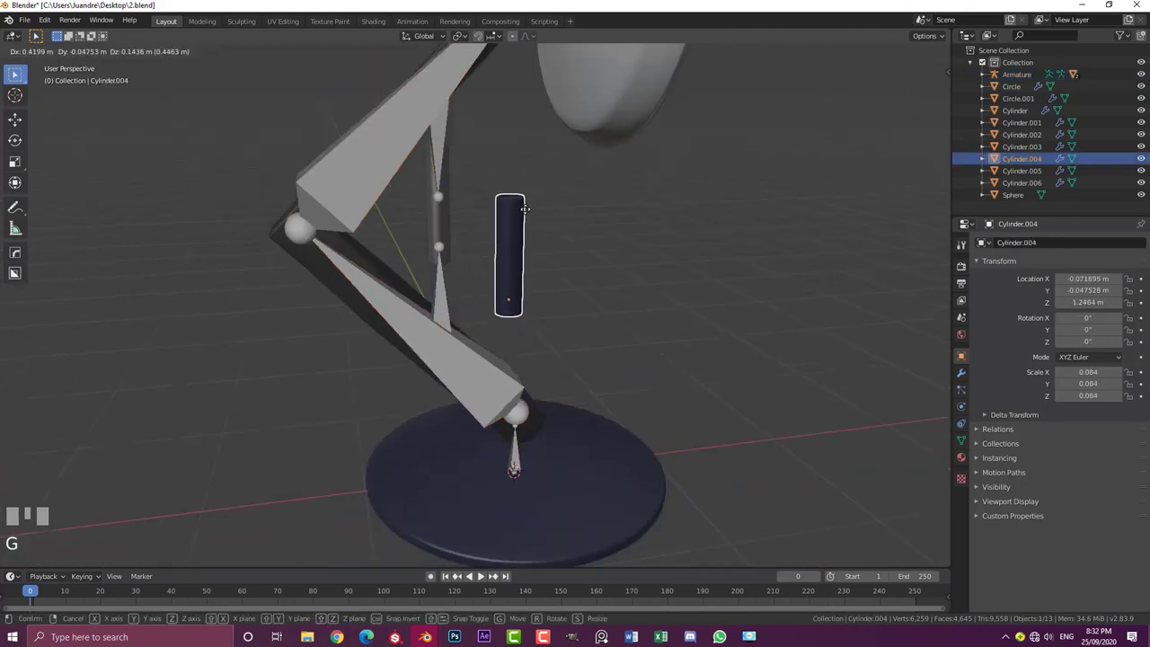
key(Escape)
Add the round pivot at the piston's base to the selection, then the armature as the active object
middle_drag(530, 236, 523, 308)
scroll(550, 306, up, 2)
shift+click(523, 308)
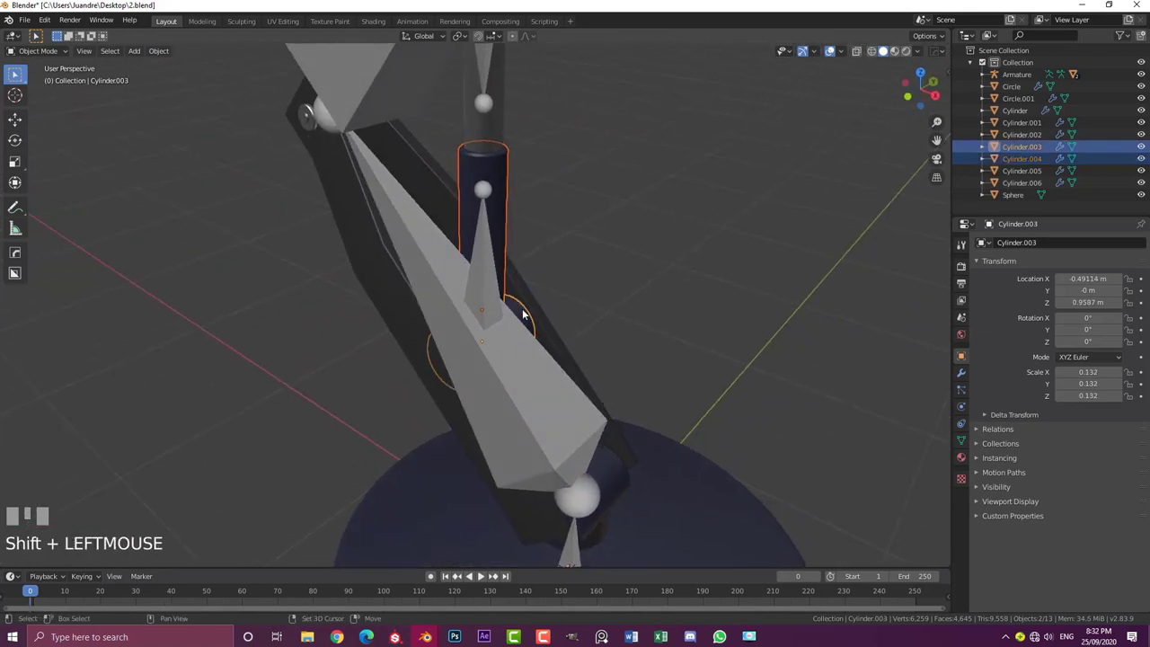
scroll(521, 297, down, 1)
key(g)
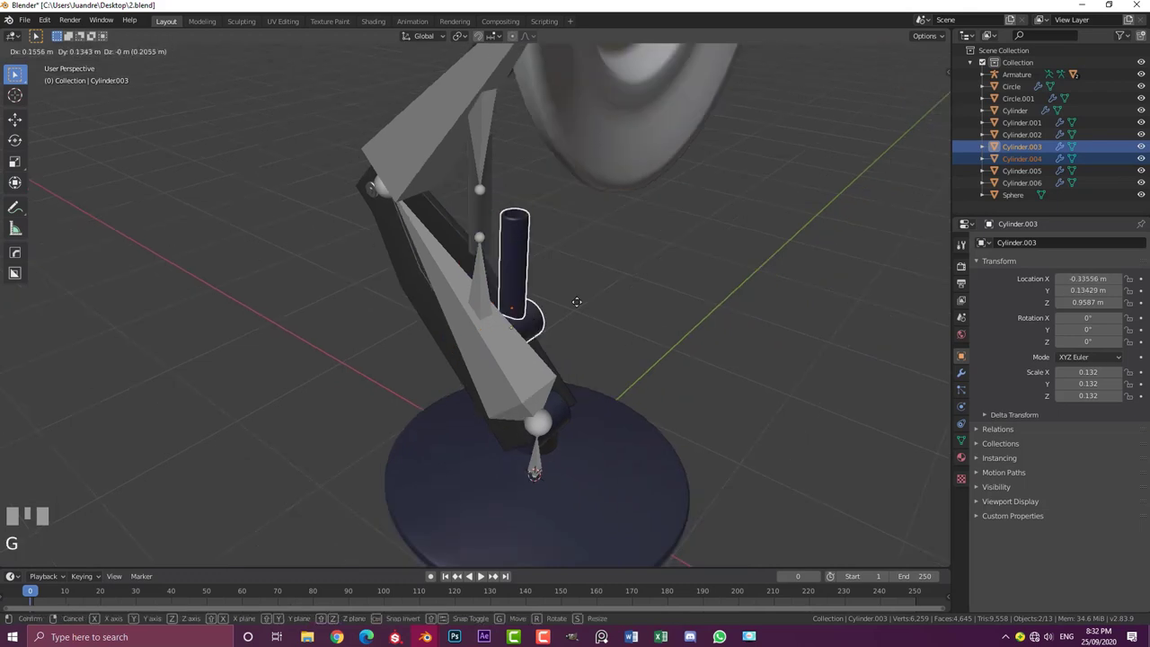
key(Escape)
right_click(595, 272)
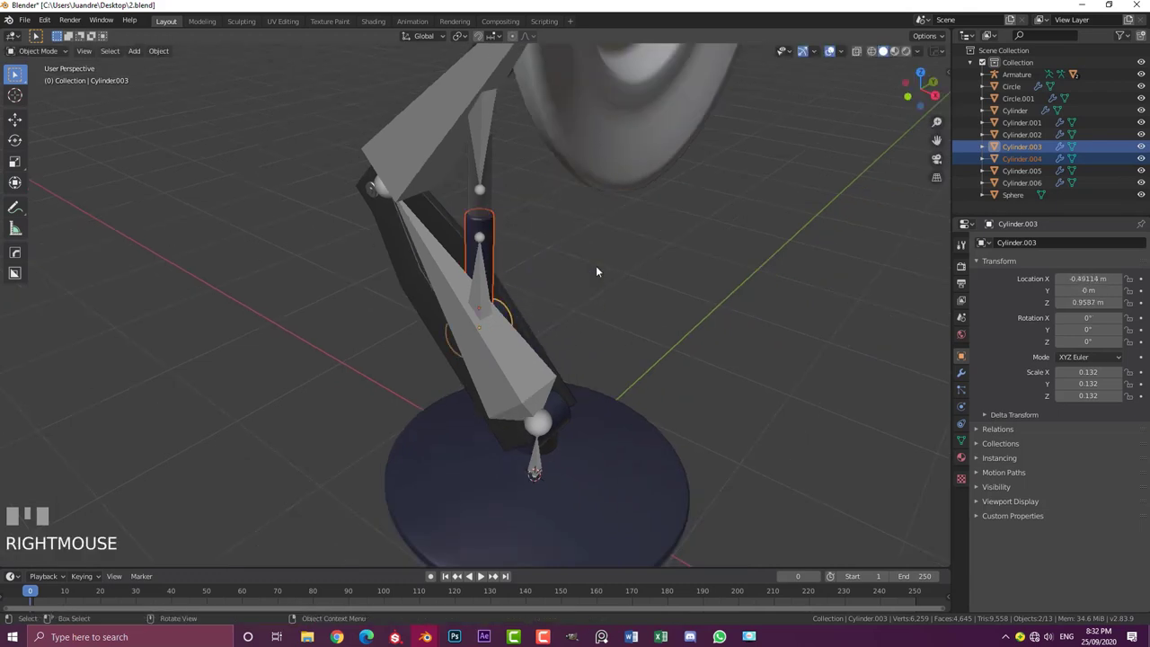
scroll(568, 268, up, 1)
shift+click(482, 275)
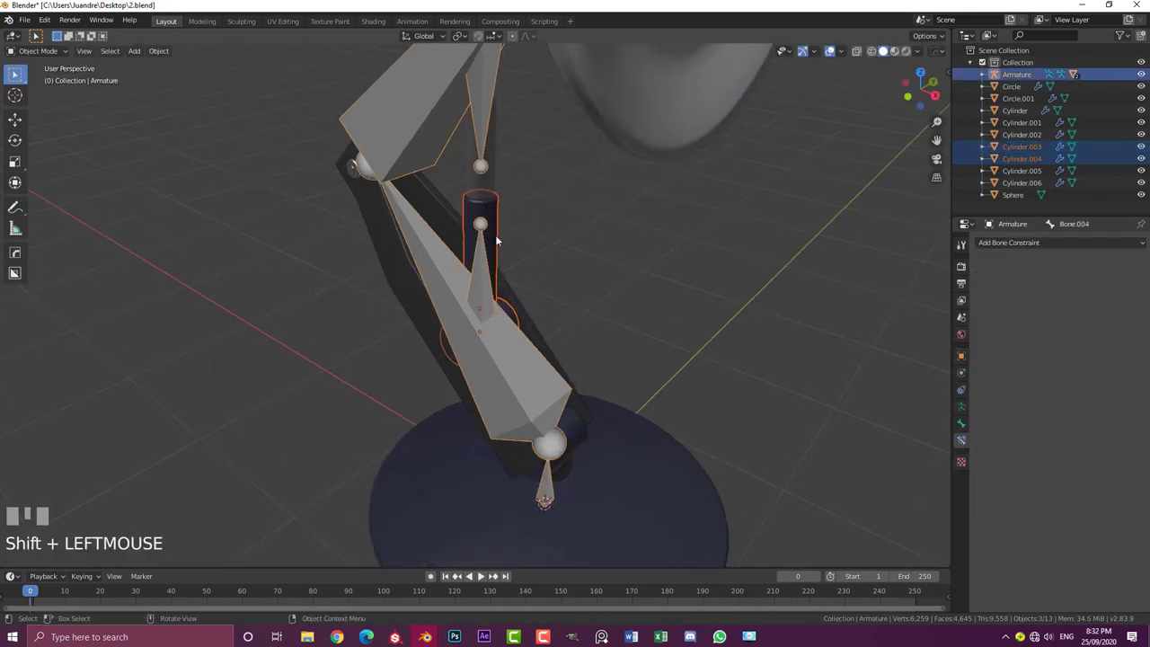
Enter Pose Mode and parent the lower piston cylinder and its pivot to the lower piston bone using the Bone option
click(36, 50)
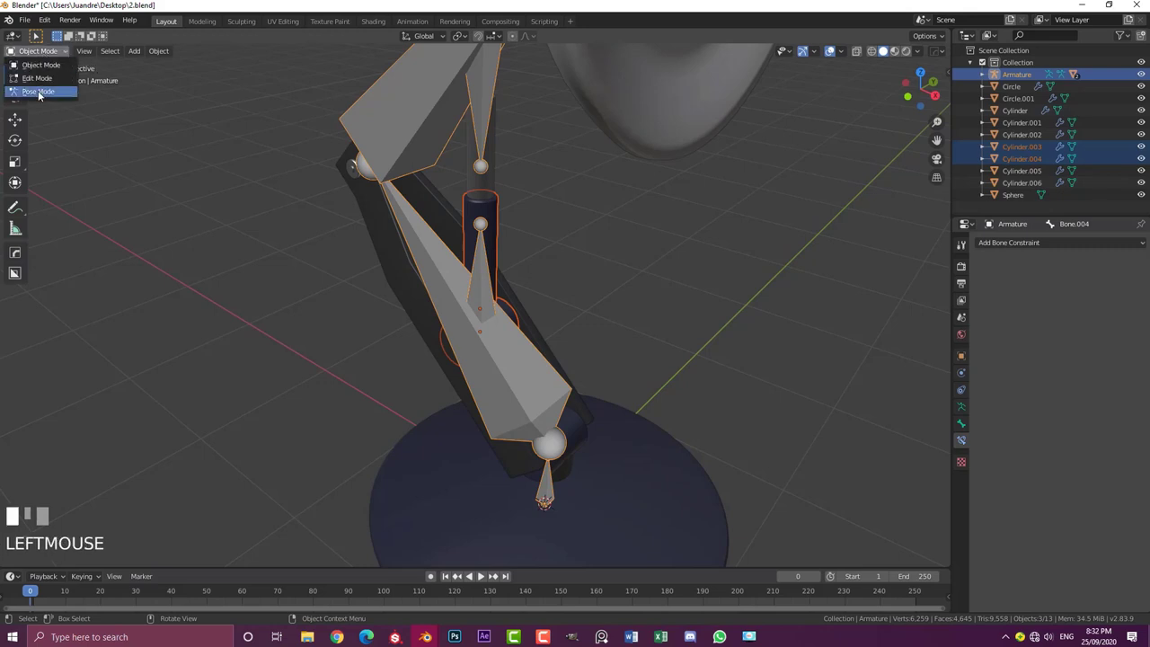
click(37, 90)
scroll(377, 245, up, 2)
middle_drag(378, 242, 454, 227)
click(459, 228)
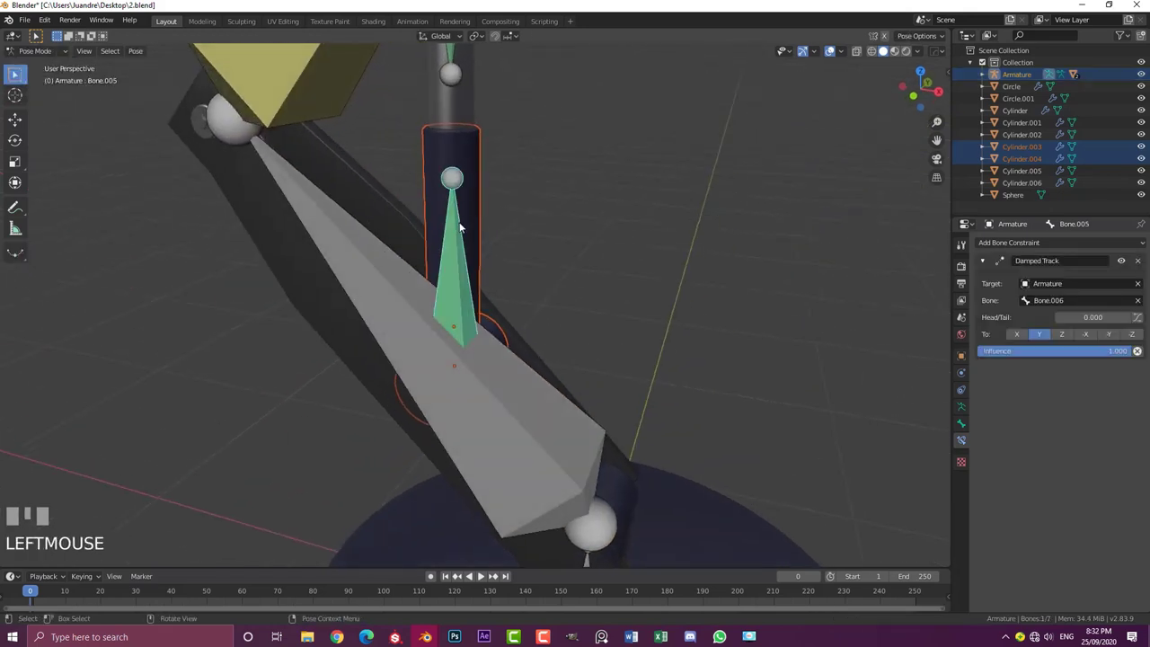
key(ctrl+p)
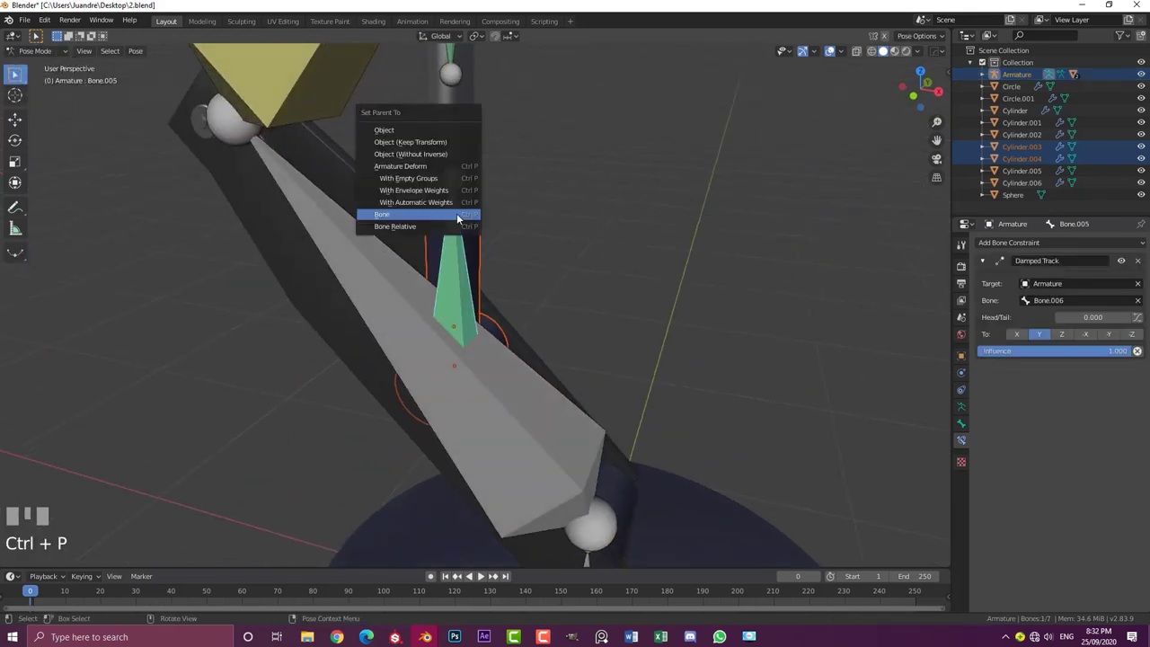
click(396, 215)
Return to Object Mode and select the upper piston rod mesh together with the armature as the active object
scroll(462, 239, down, 3)
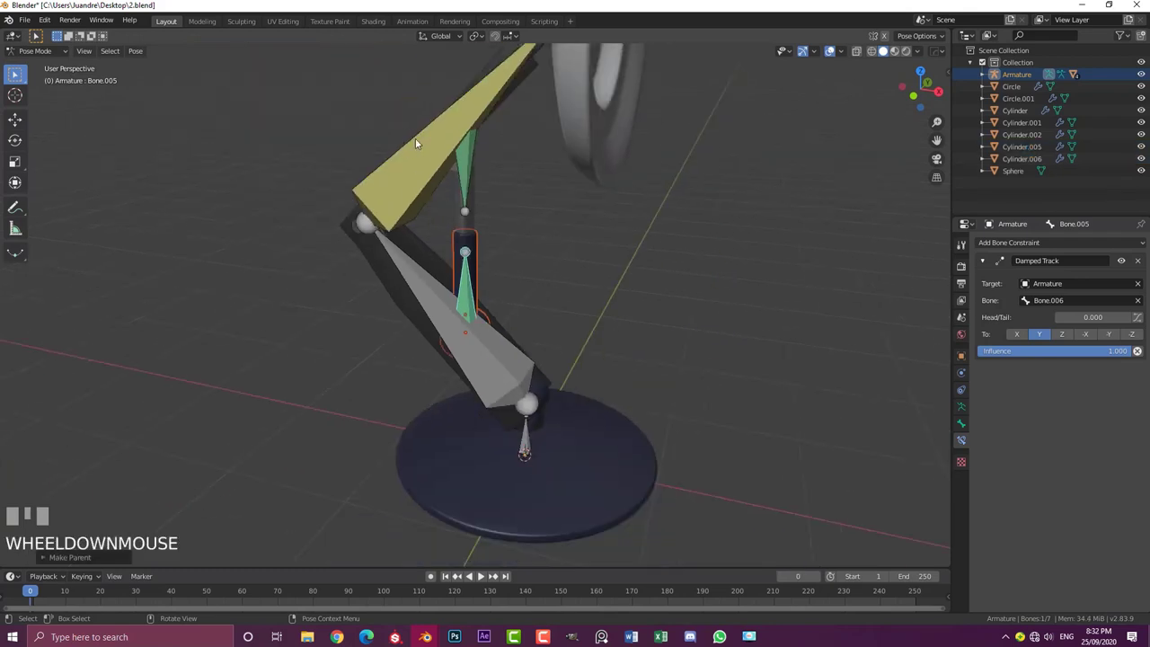
click(34, 52)
click(27, 65)
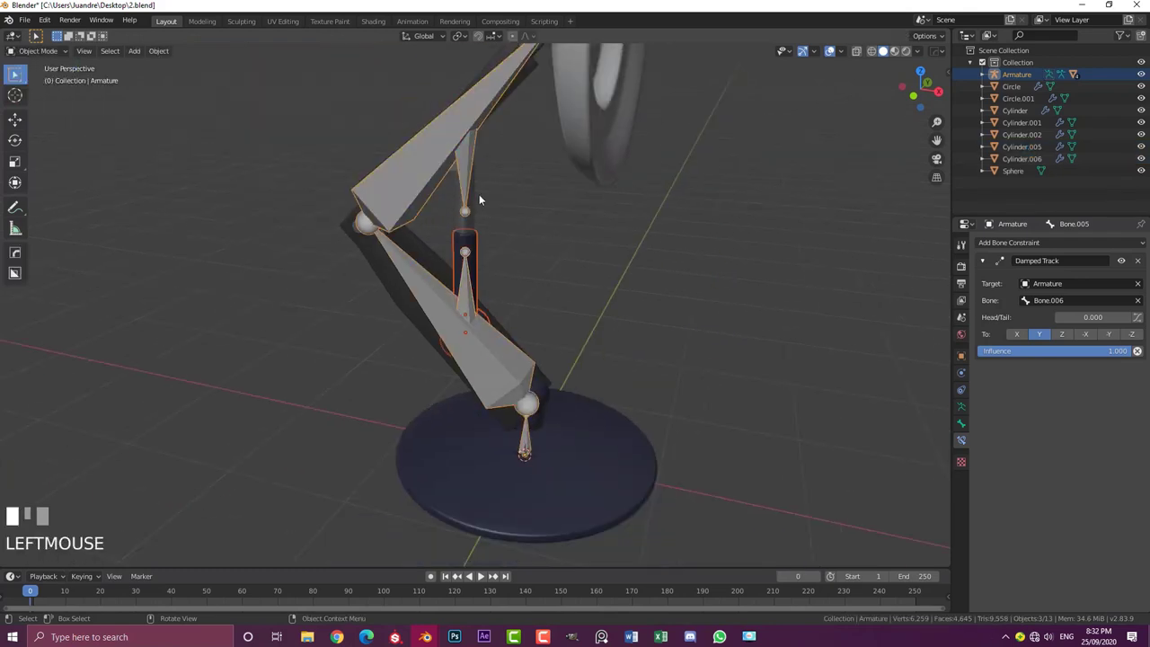
click(479, 194)
middle_drag(479, 194, 484, 178)
key(g)
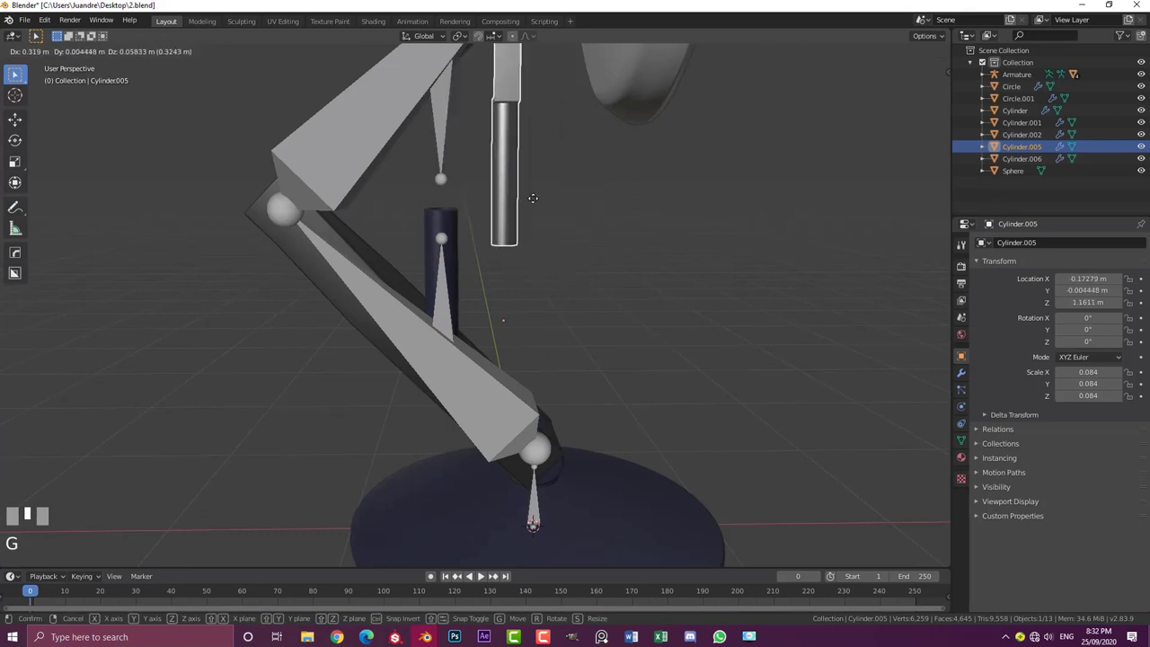
right_click(530, 162)
shift+click(322, 105)
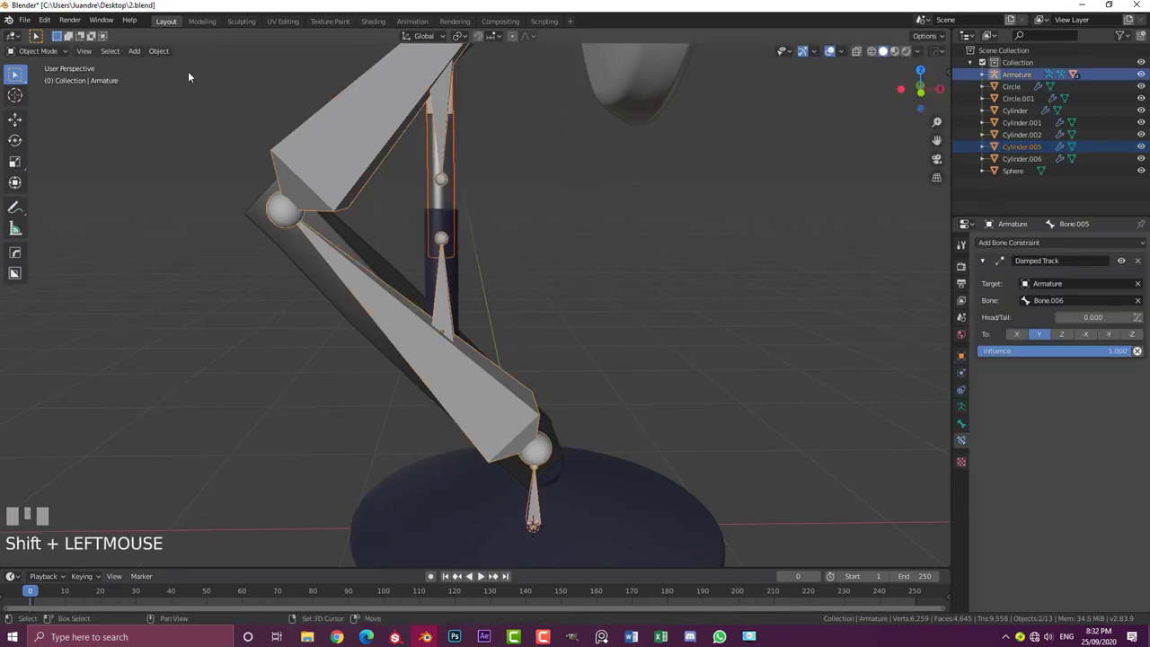
Enter Pose Mode and parent the upper piston rod to the upper piston bone using the Bone option
click(37, 50)
click(36, 93)
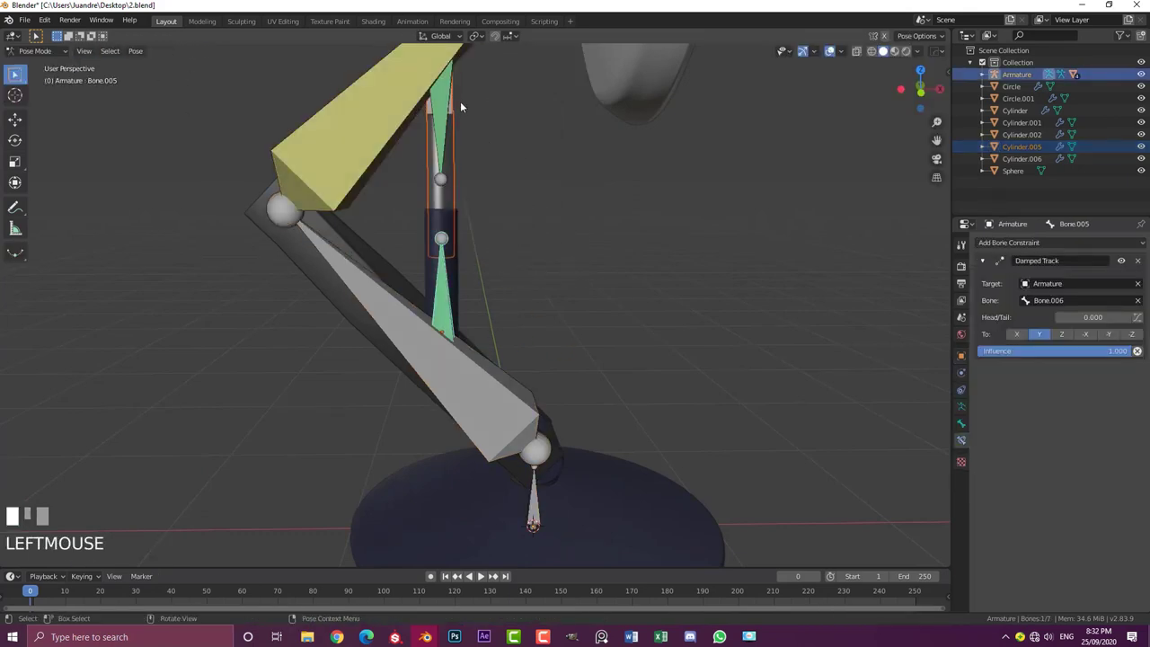
shift+middle_drag(460, 100, 471, 184)
click(430, 176)
scroll(429, 161, up, 2)
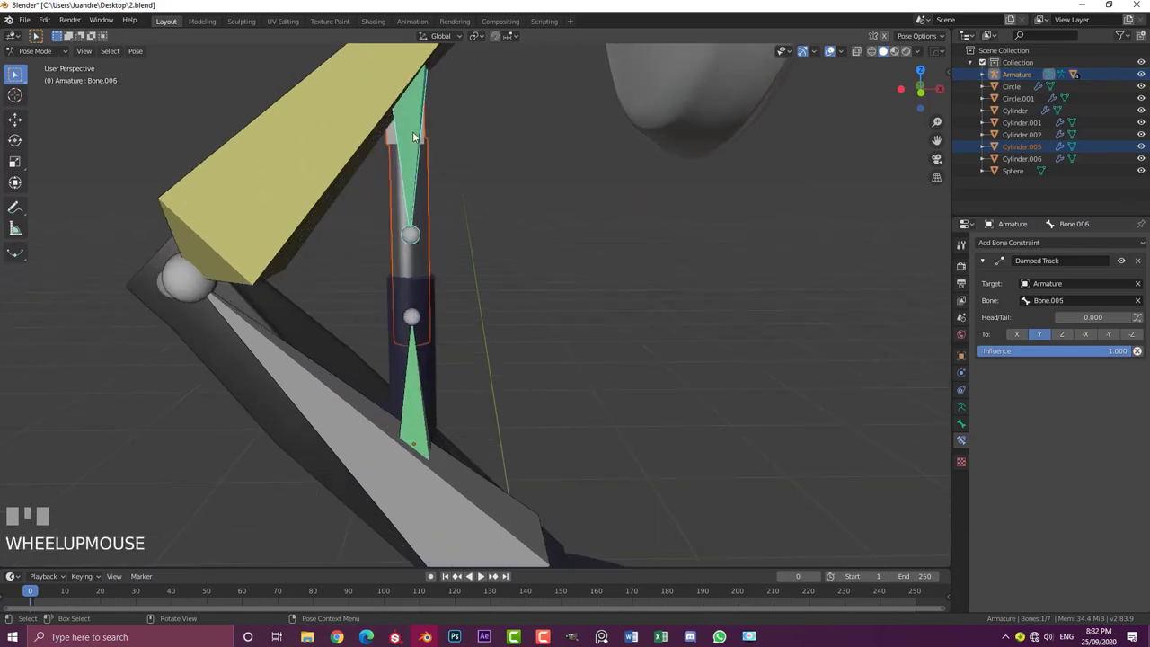
key(ctrl+p)
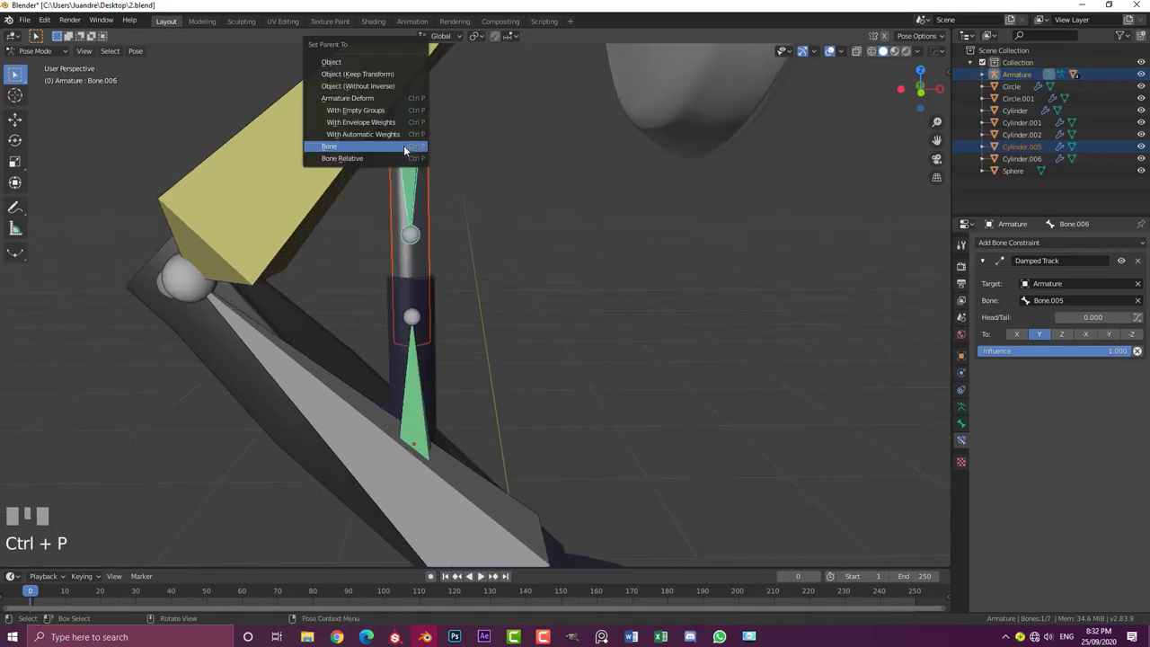
click(405, 146)
Test-move the vertical IK control bone in front view to check how the piston follows, and cancel the move
scroll(403, 144, down, 3)
click(527, 79)
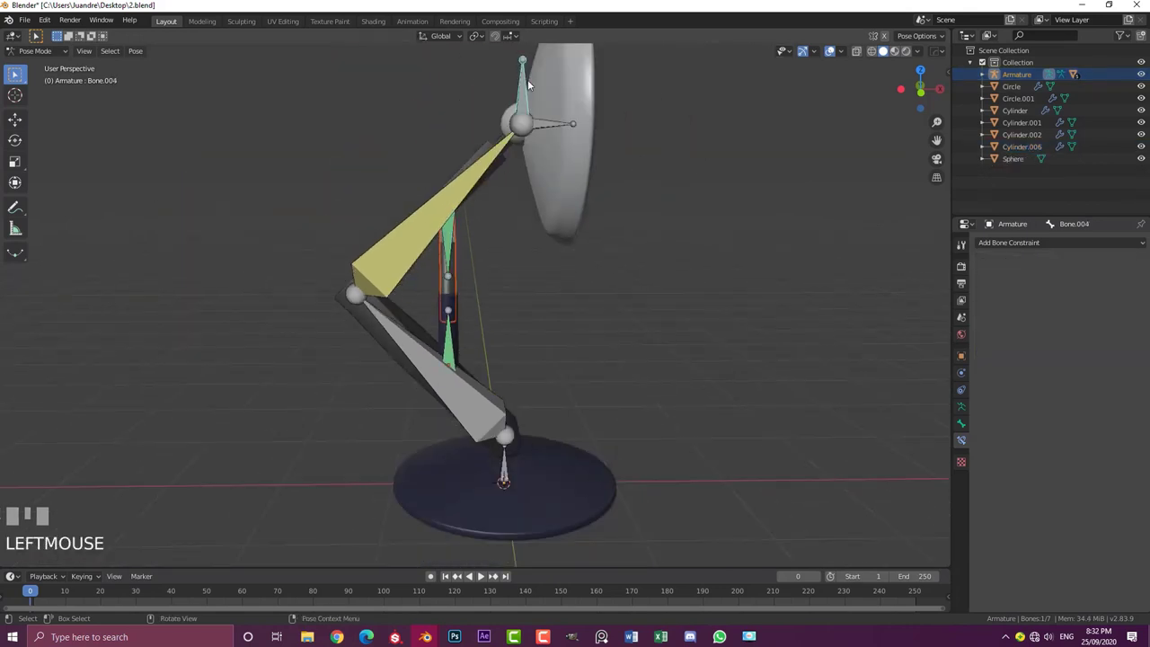
key(KP_1)
key(g)
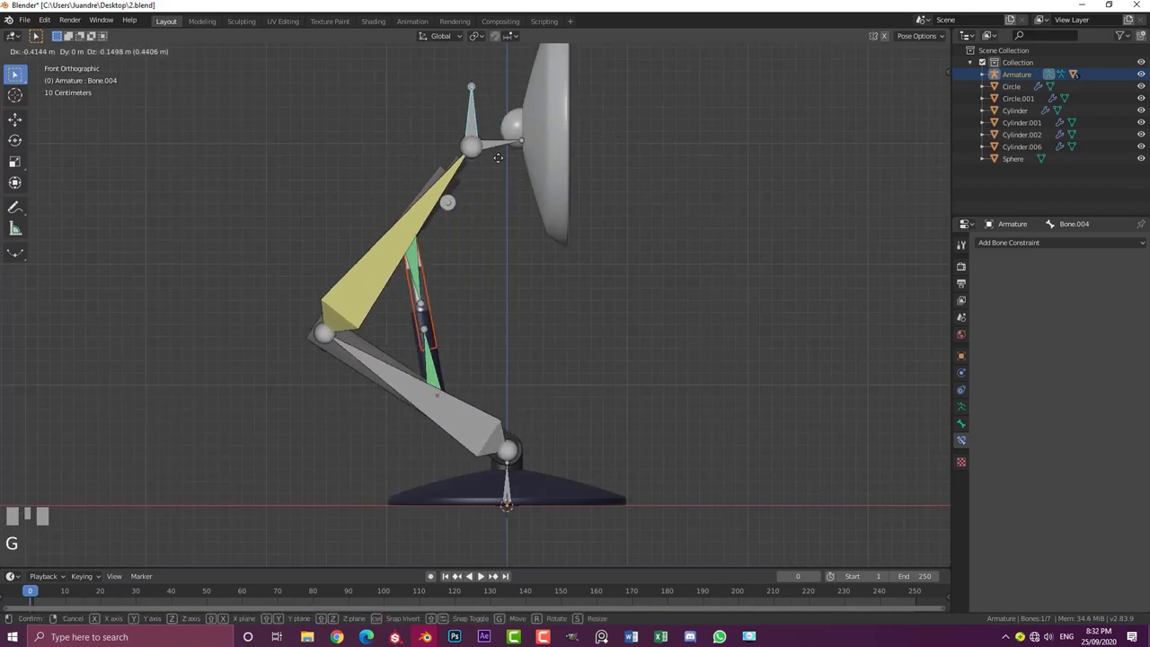
right_click(580, 130)
Switch to Object Mode and display the lamp in wireframe, focusing on the piston's upper joint
click(34, 51)
click(36, 56)
middle_drag(180, 90, 313, 120)
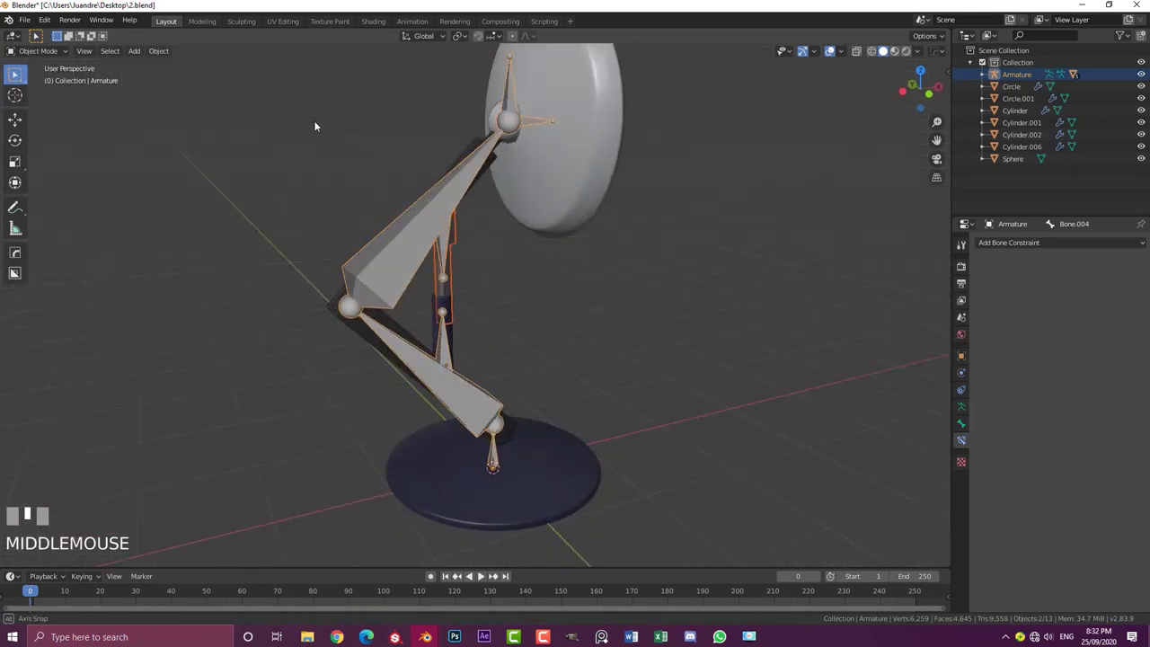
scroll(409, 128, up, 3)
middle_drag(408, 127, 526, 213)
scroll(466, 133, up, 2)
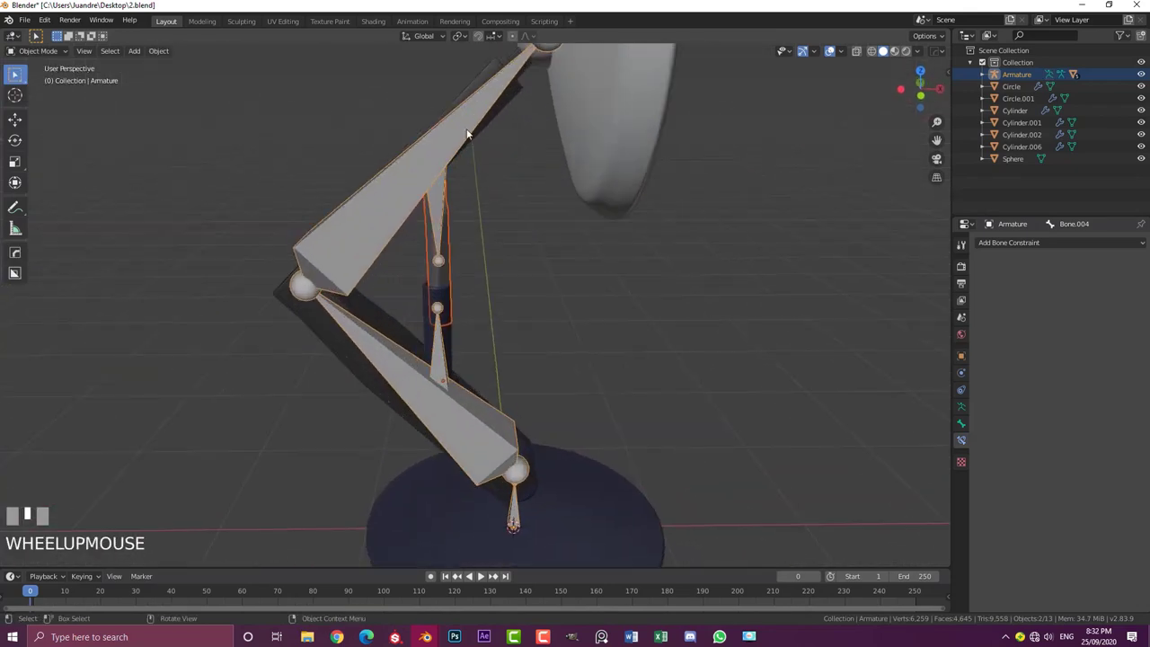
key(z)
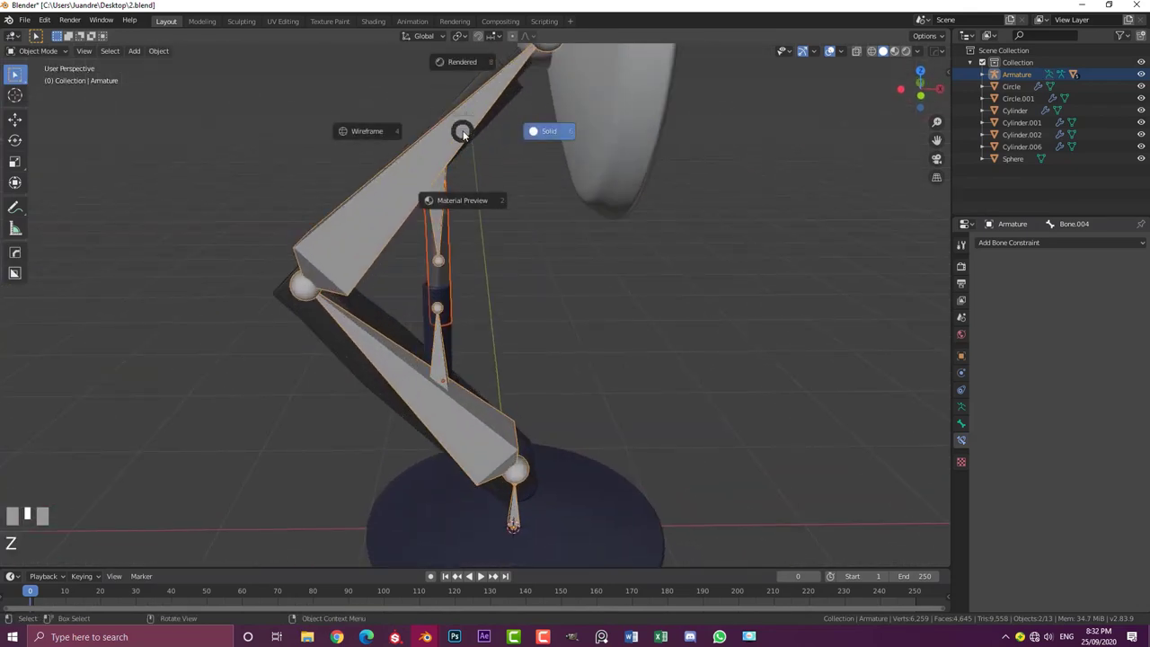
click(364, 132)
shift+middle_drag(364, 133, 428, 135)
scroll(427, 135, up, 2)
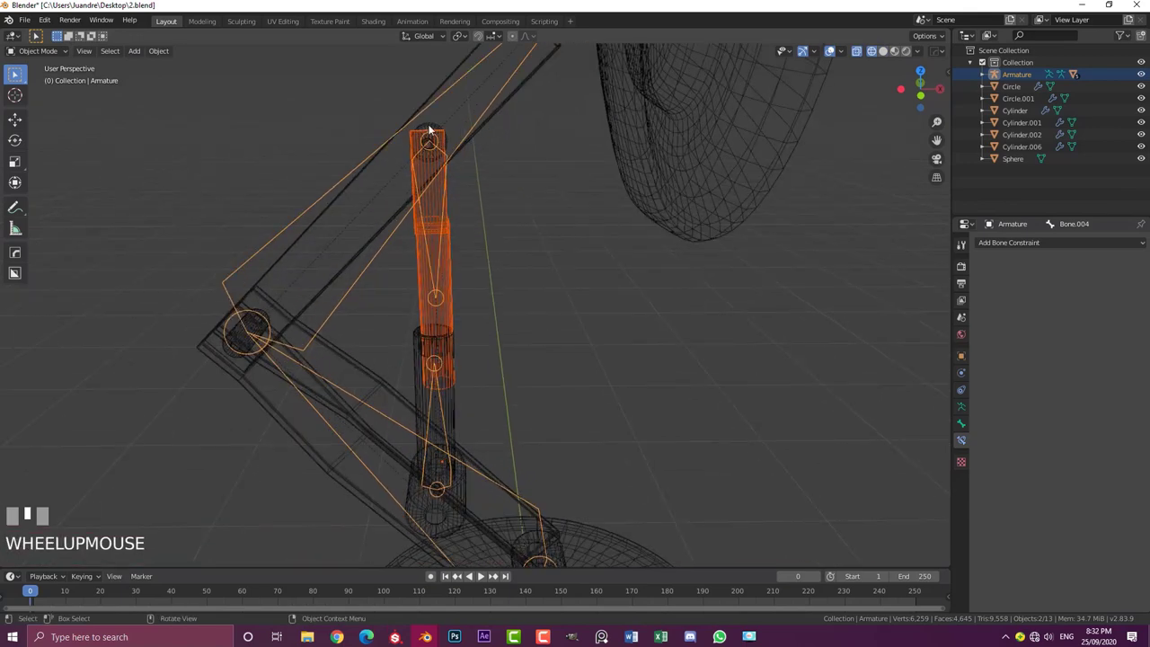
Select the small joint cylinder at the piston's upper end together with the armature, and enter Pose Mode
click(430, 131)
scroll(429, 141, down, 3)
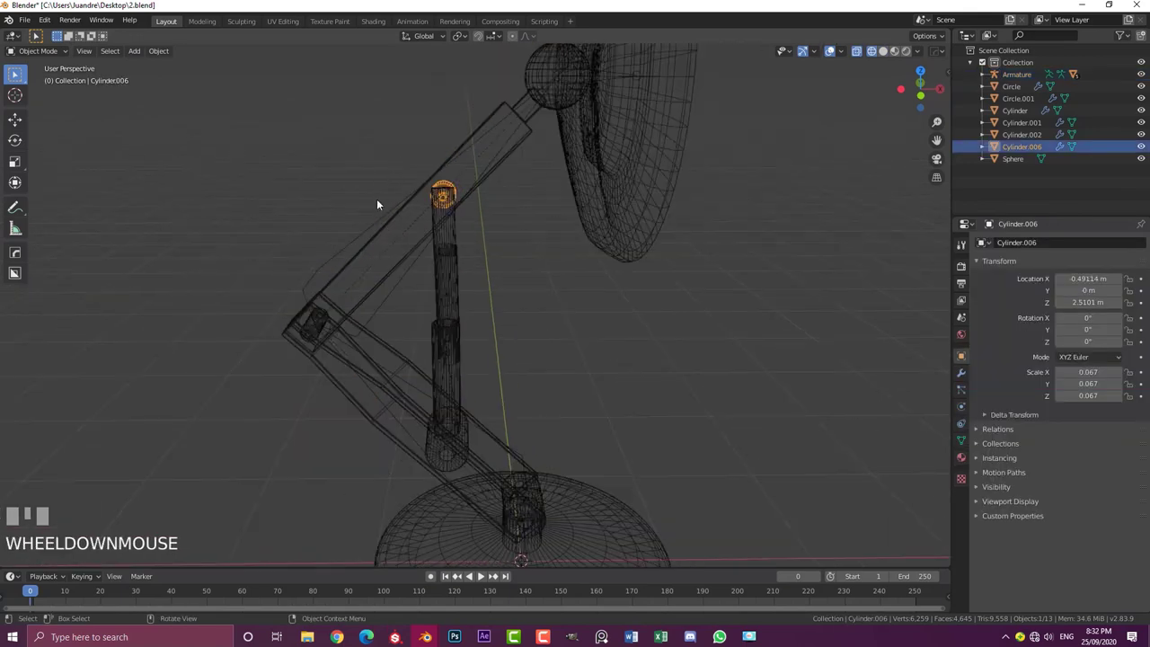
shift+click(329, 255)
click(36, 50)
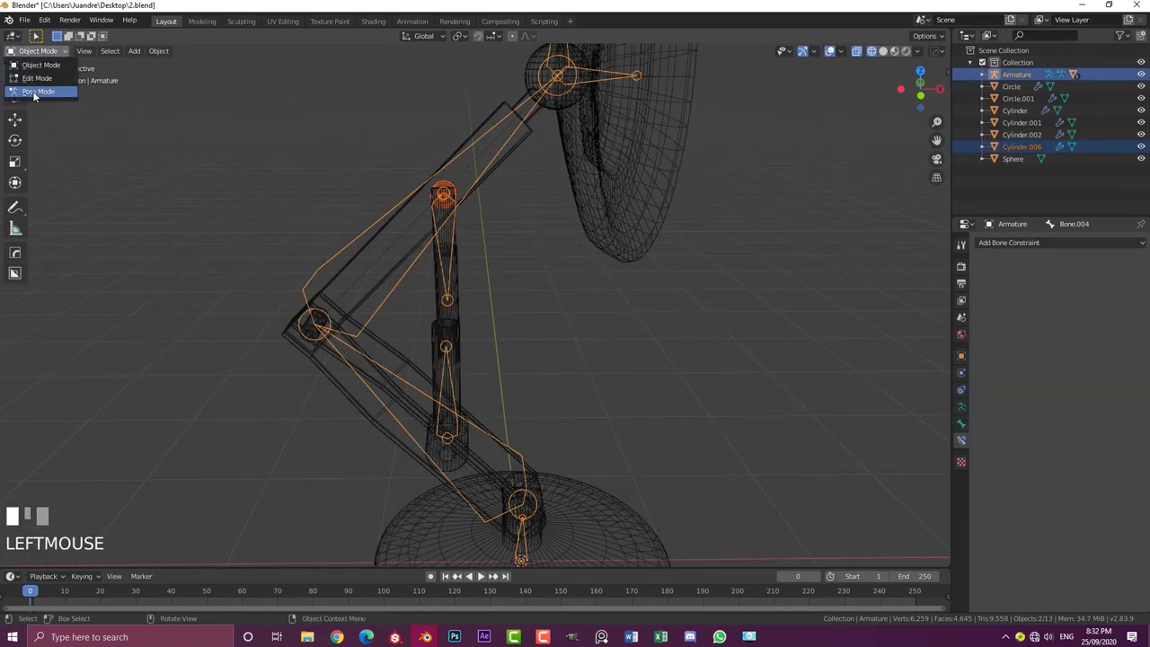
click(31, 87)
Parent the upper joint cylinder to the upper piston bone using the Bone option
scroll(438, 143, up, 3)
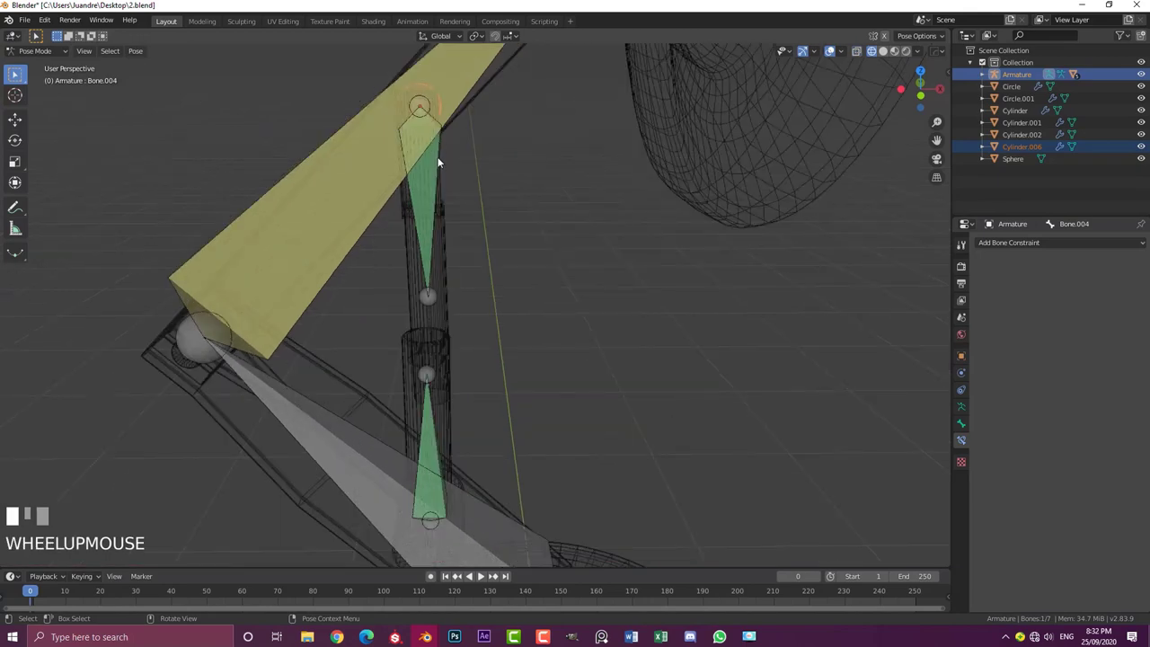
click(437, 157)
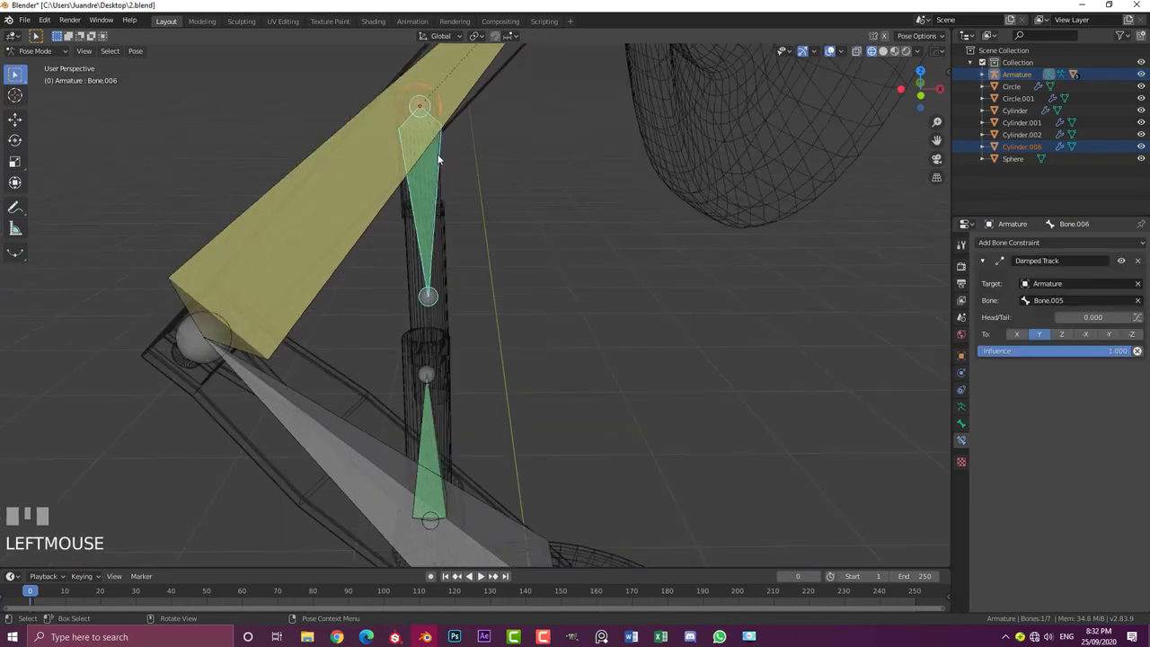
key(ctrl+p)
click(440, 158)
scroll(438, 269, down, 2)
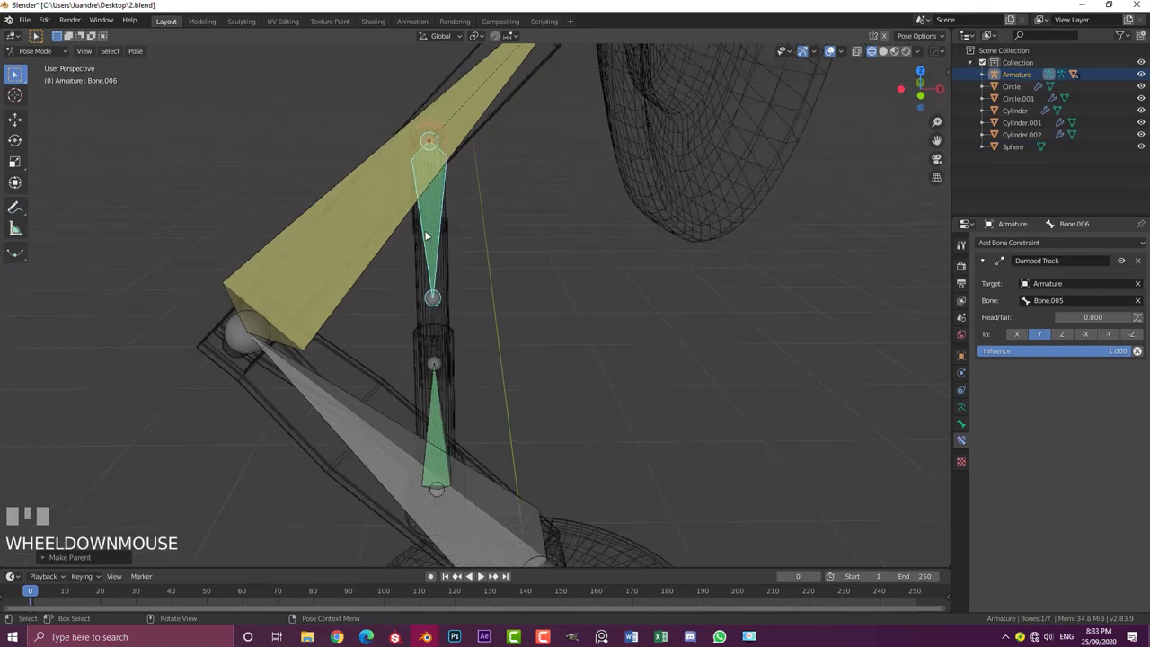
Return to Object Mode and test-move the piston's lower joint cylinder, cancelling each move
shift+middle_drag(438, 269, 458, 231)
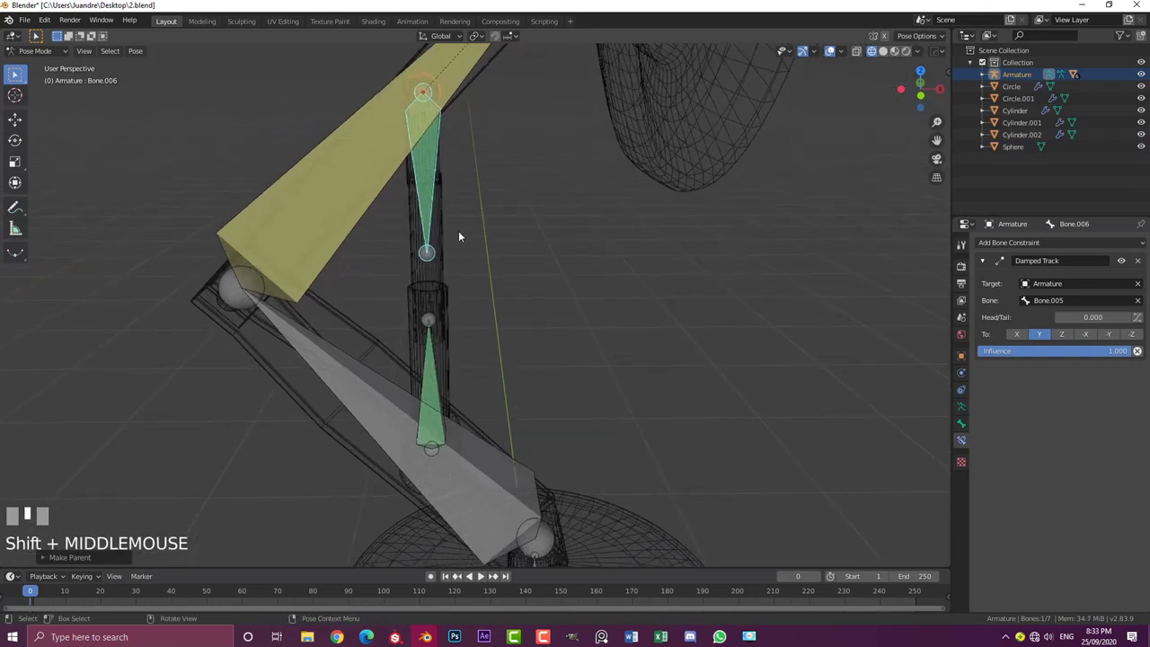
click(41, 50)
click(36, 66)
middle_drag(502, 296, 575, 311)
scroll(579, 284, up, 2)
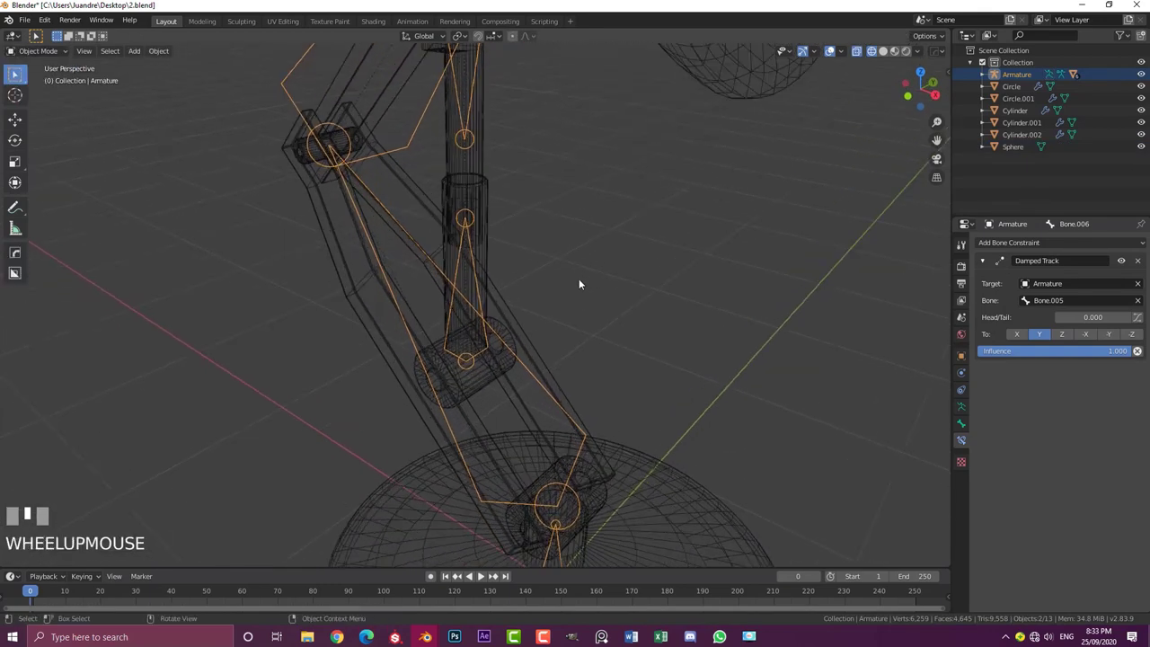
scroll(579, 284, up, 2)
click(503, 338)
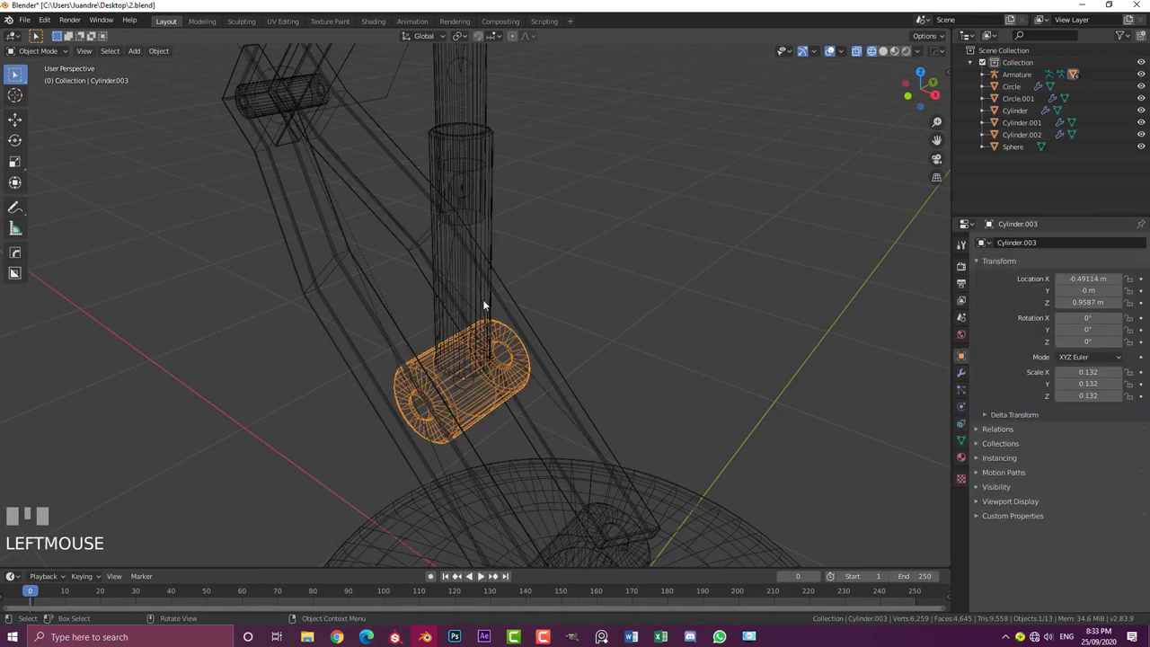
middle_drag(483, 303, 454, 338)
key(g)
right_click(450, 341)
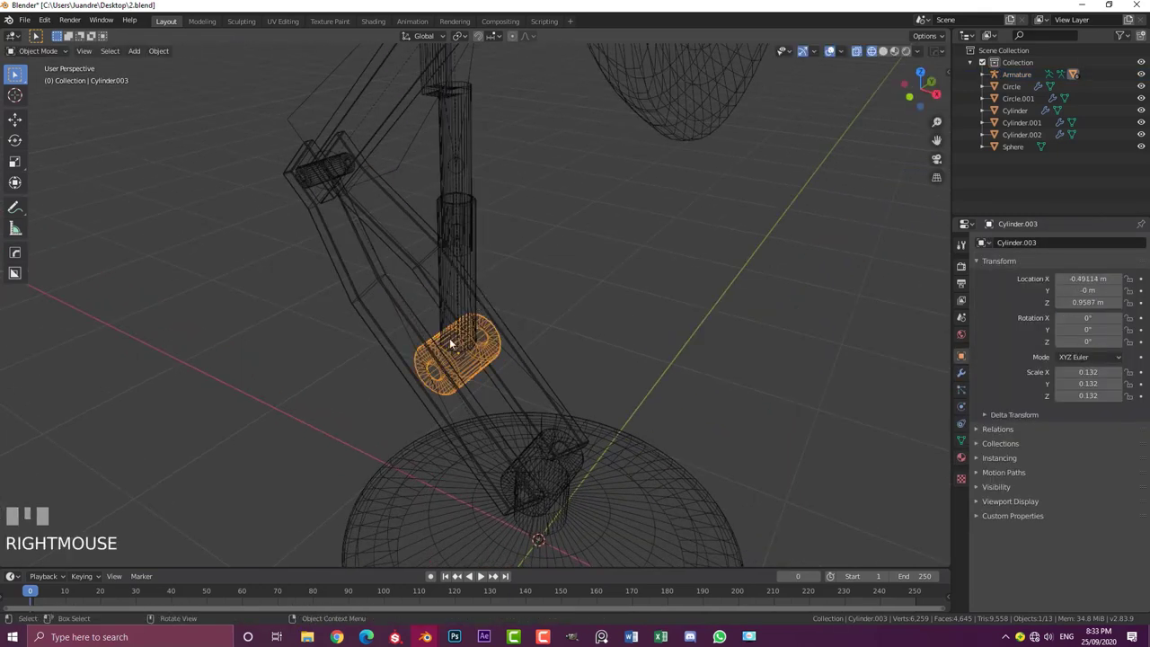
key(g)
right_click(556, 369)
Display the lamp in solid shading and select the short neck cylinder on the base, cancelling a test move
mouse_move(556, 369)
shift+middle_down()
mouse_move(562, 261)
mouse_move(541, 265)
shift+middle_up()
key(z)
click(620, 265)
shift+middle_drag(620, 266, 580, 281)
scroll(583, 323, up, 2)
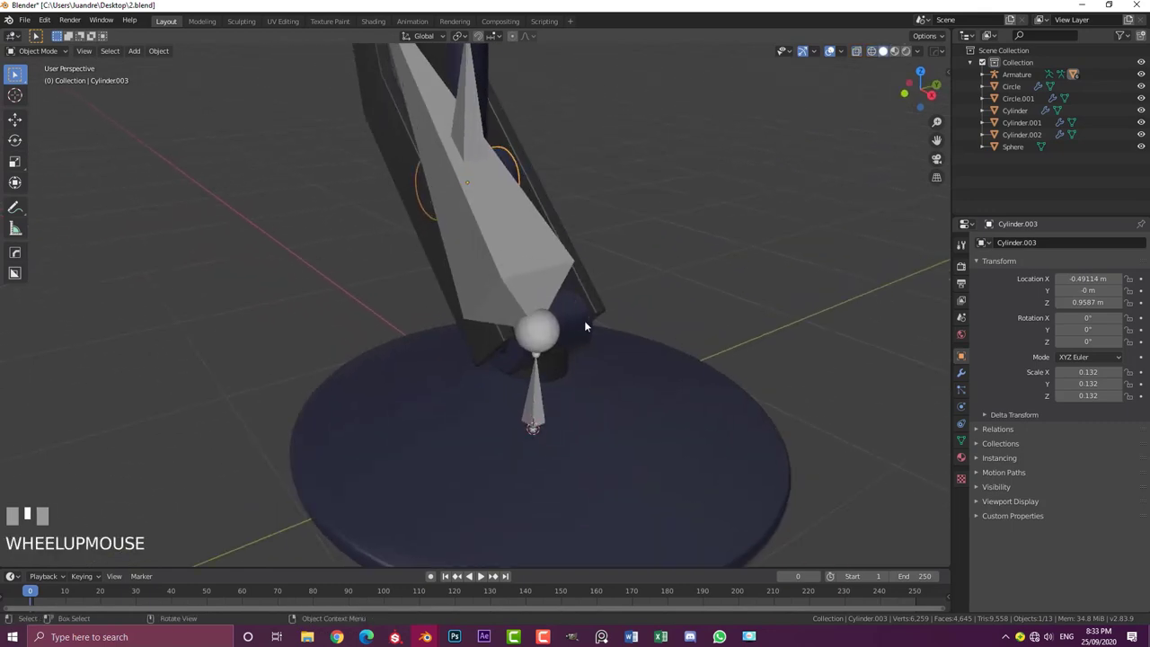
click(559, 368)
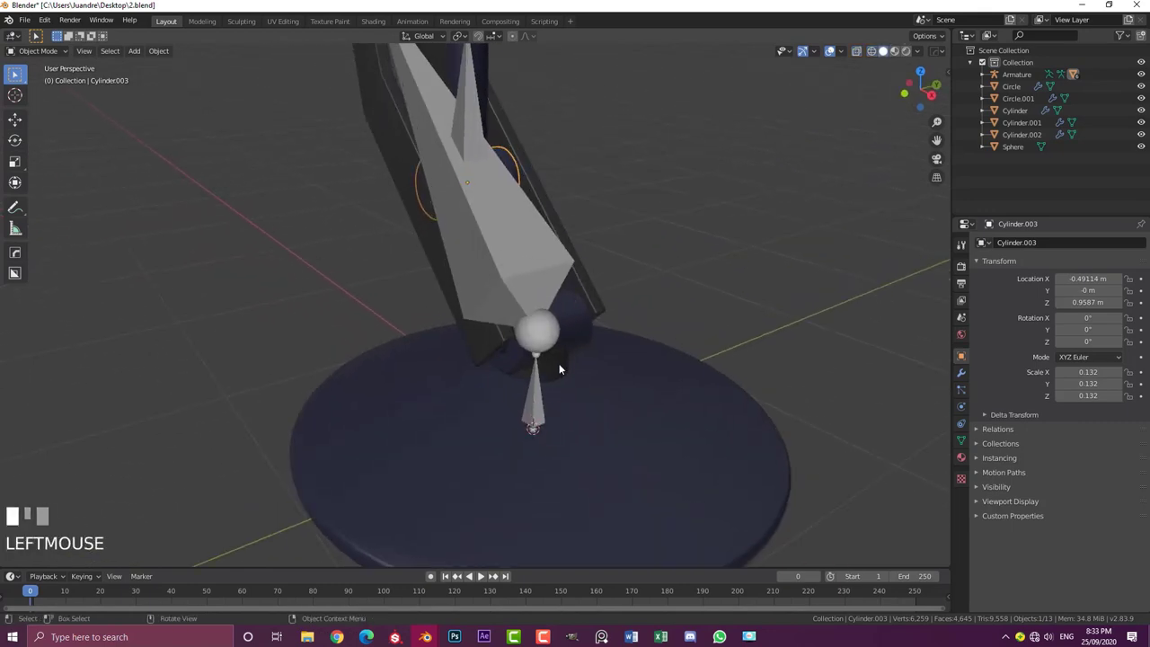
scroll(560, 367, down, 2)
key(g)
right_click(639, 352)
right_click(640, 347)
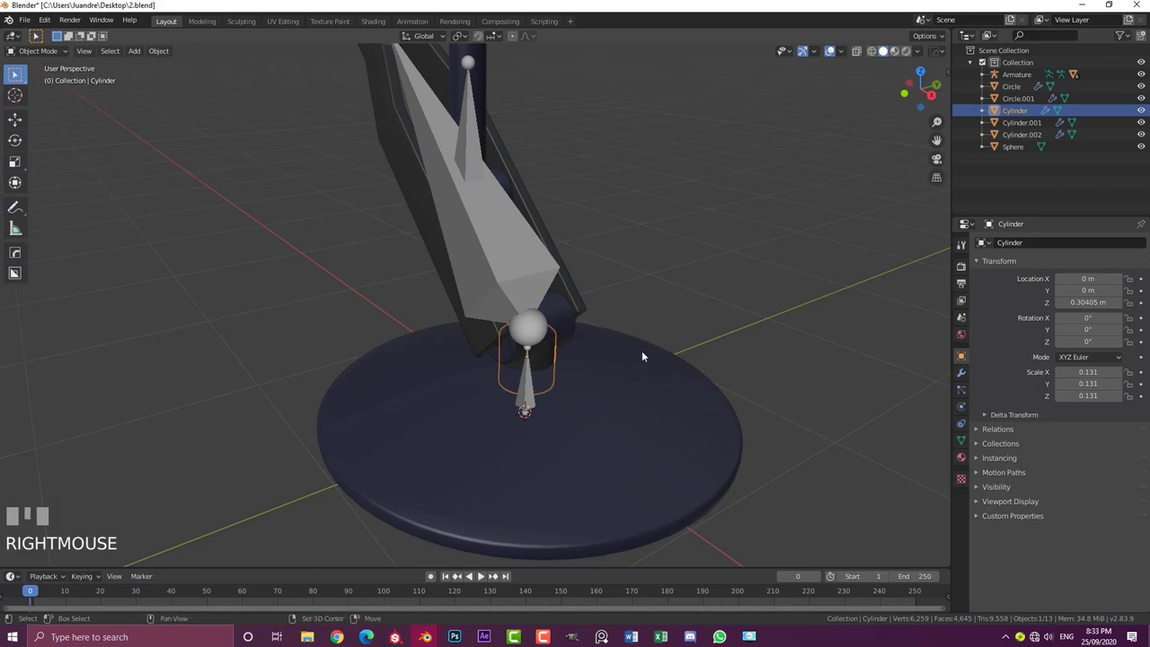
Add the round base disc and the armature to the selection, and enter Pose Mode
shift+click(613, 358)
key(g)
right_click(695, 299)
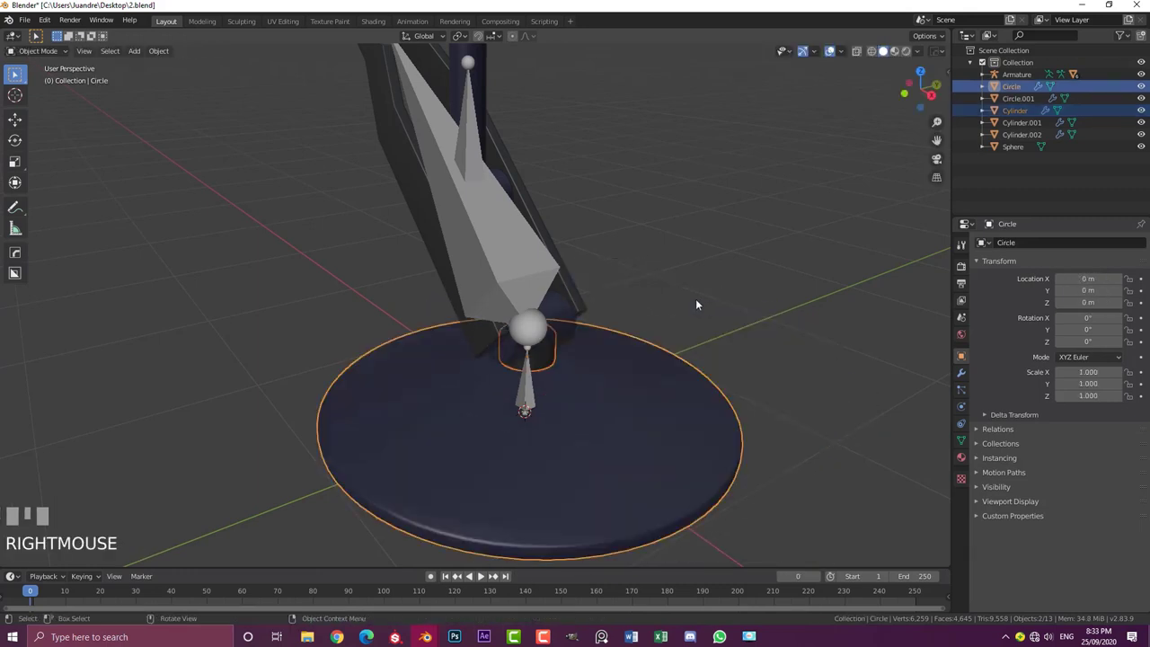
shift+click(486, 132)
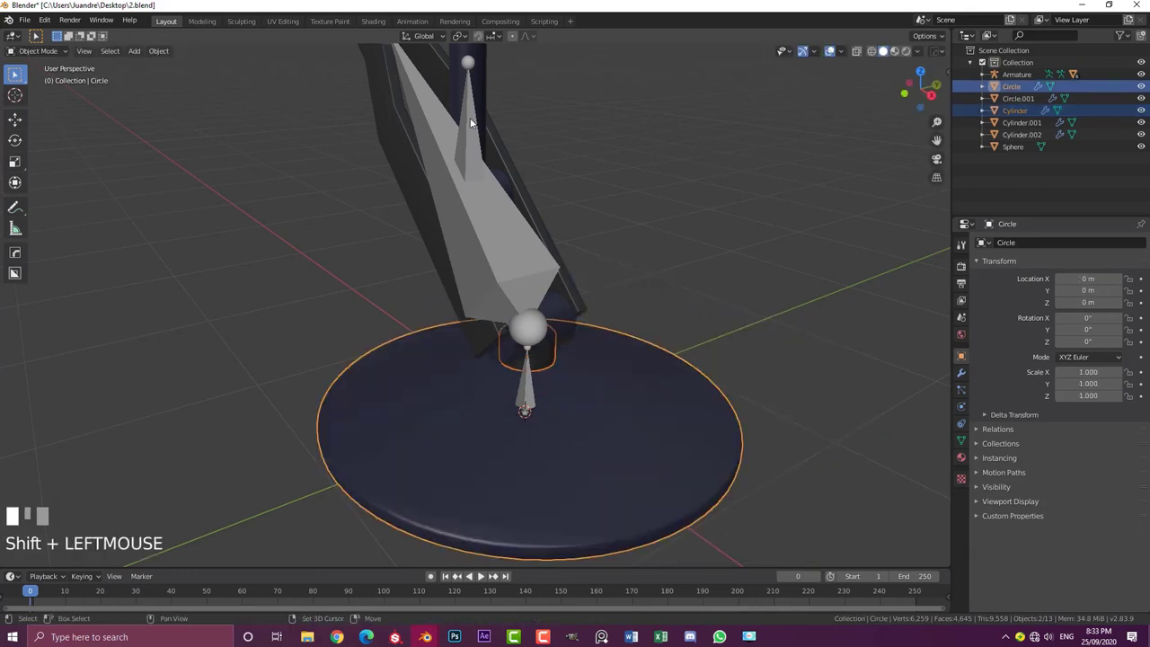
click(39, 52)
click(38, 91)
Parent the base disc and neck cylinder to the small base bone using the Bone option
middle_drag(520, 347, 500, 433)
click(517, 375)
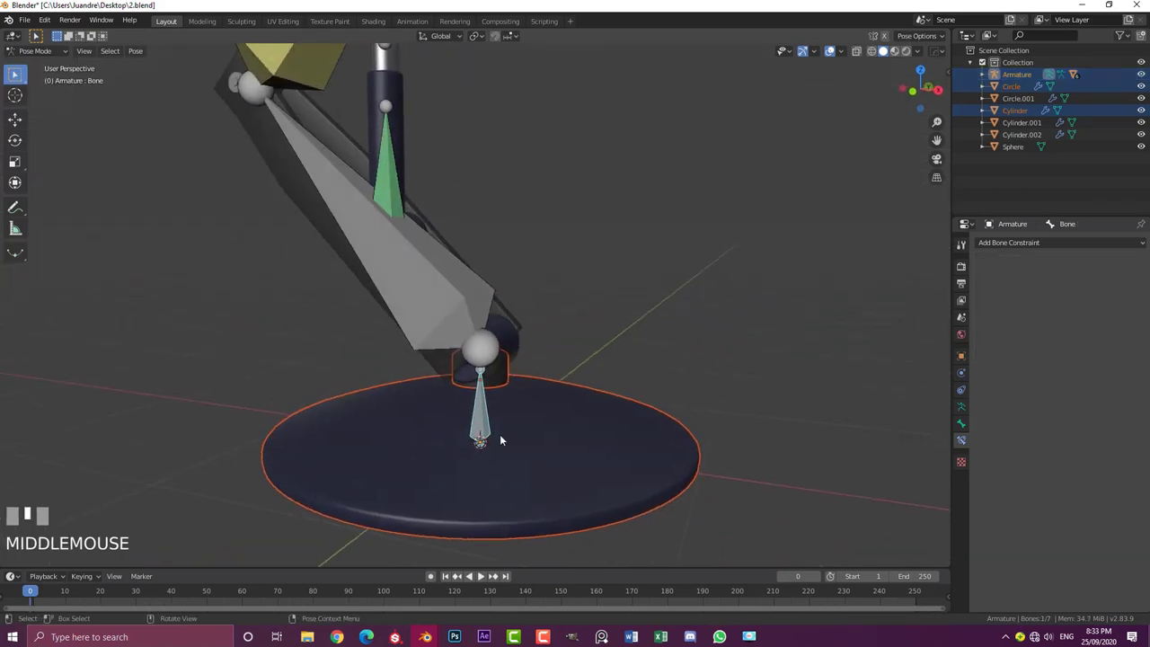
scroll(523, 344, up, 2)
key(ctrl+p)
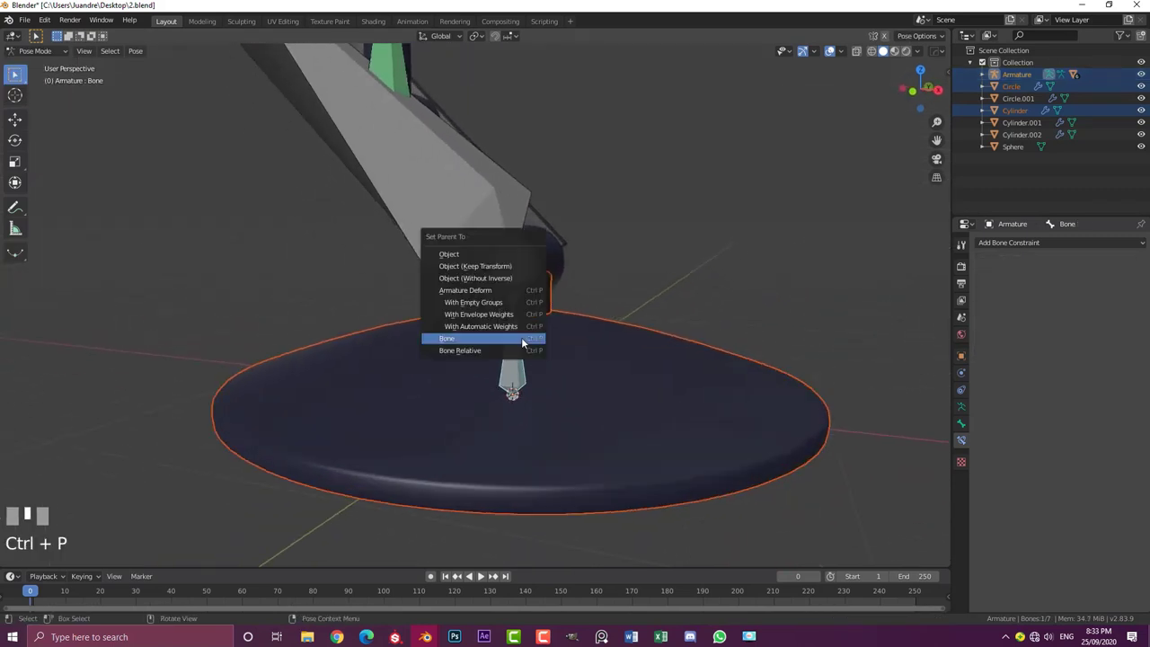
click(499, 339)
Return to Object Mode and select the lampshade and the sphere joint behind it, cancelling the test moves
scroll(499, 341, down, 4)
shift+middle_drag(486, 115, 486, 312)
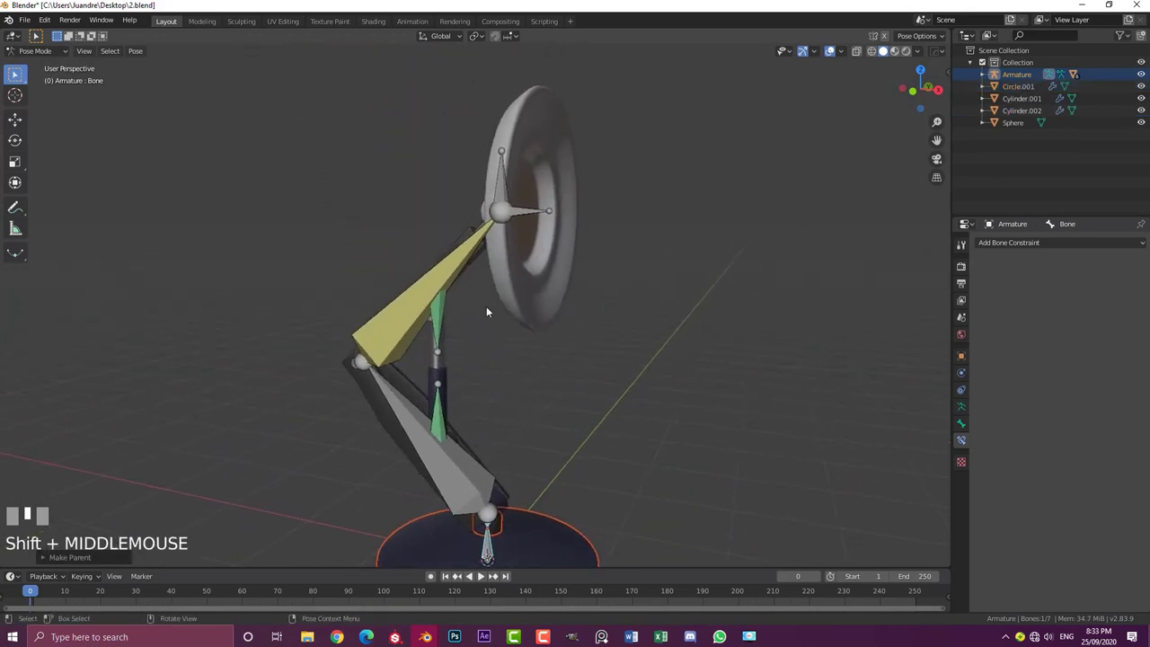
scroll(571, 85, up, 3)
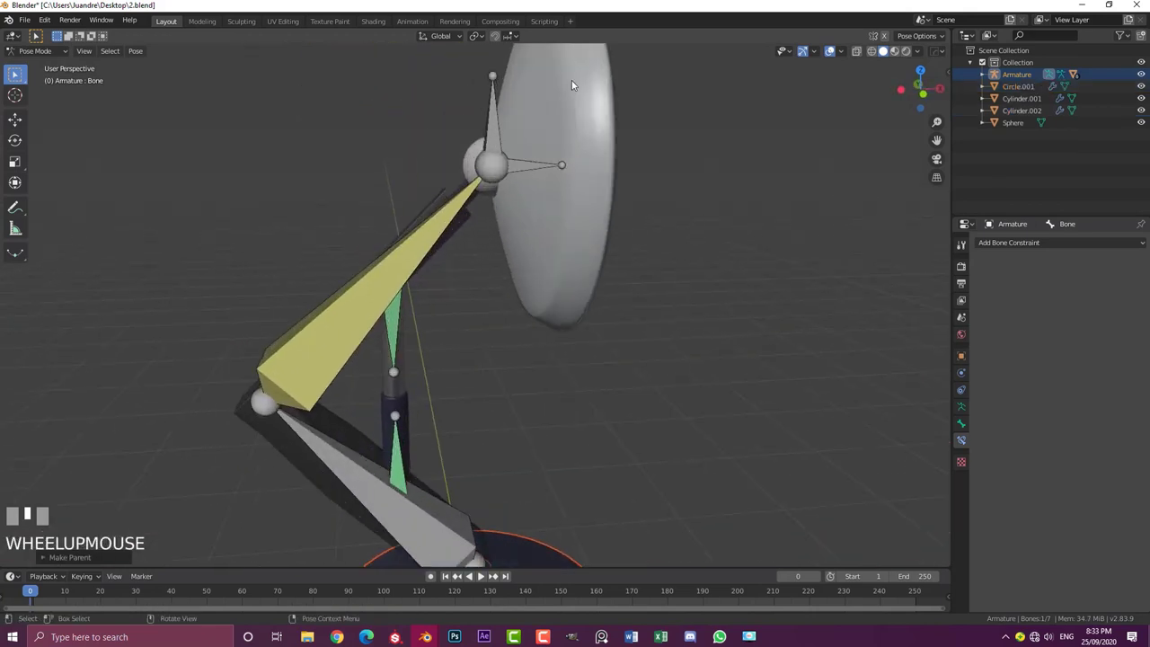
click(39, 51)
click(41, 64)
mouse_move(557, 161)
shift+middle_down()
mouse_move(559, 226)
mouse_move(538, 153)
mouse_move(553, 154)
shift+middle_up()
click(540, 150)
key(g)
right_click(500, 231)
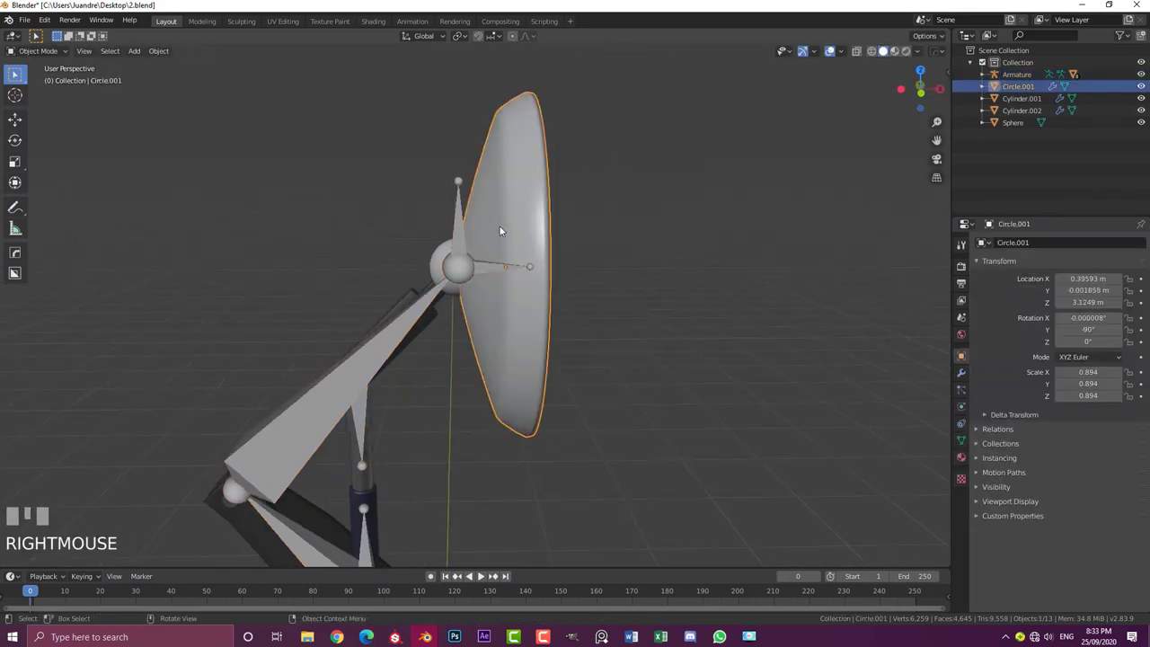
shift+click(449, 306)
key(g)
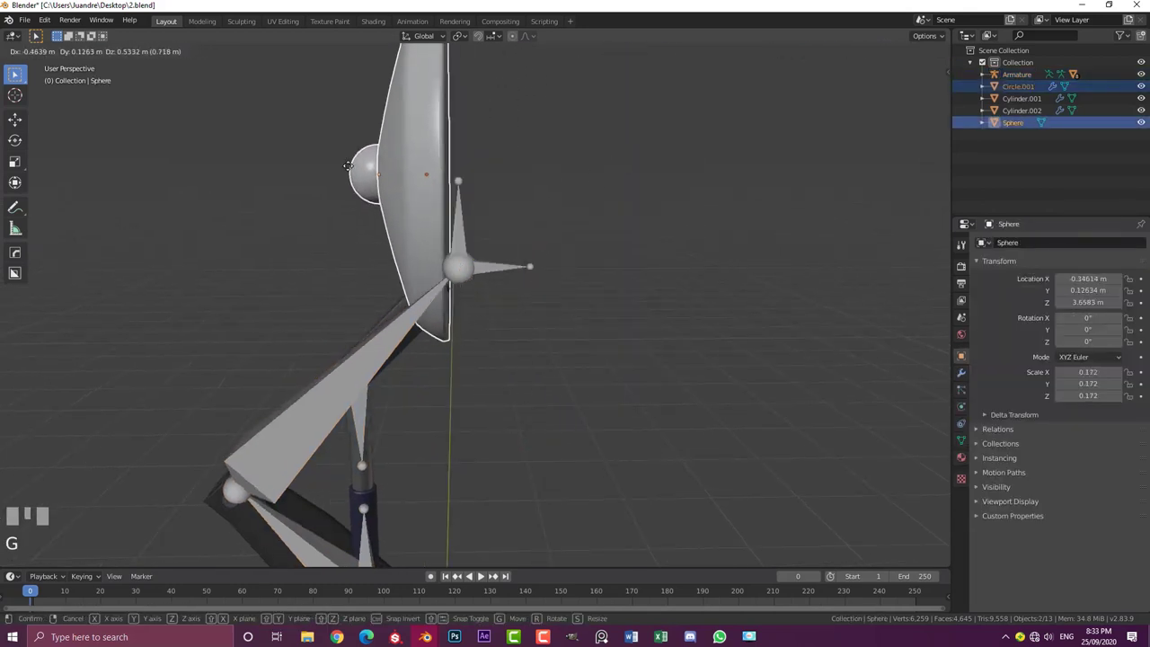
right_click(398, 175)
Add the armature to the lampshade and sphere selection as the active object, and enter Pose Mode
scroll(493, 239, up, 2)
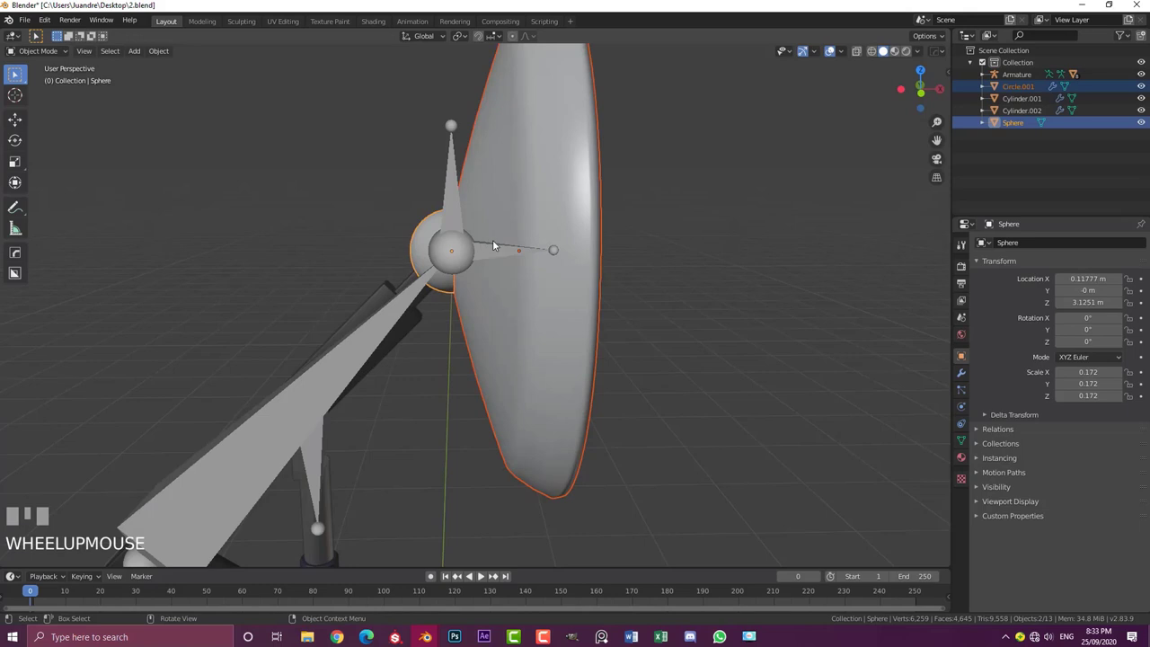
shift+click(451, 126)
click(36, 51)
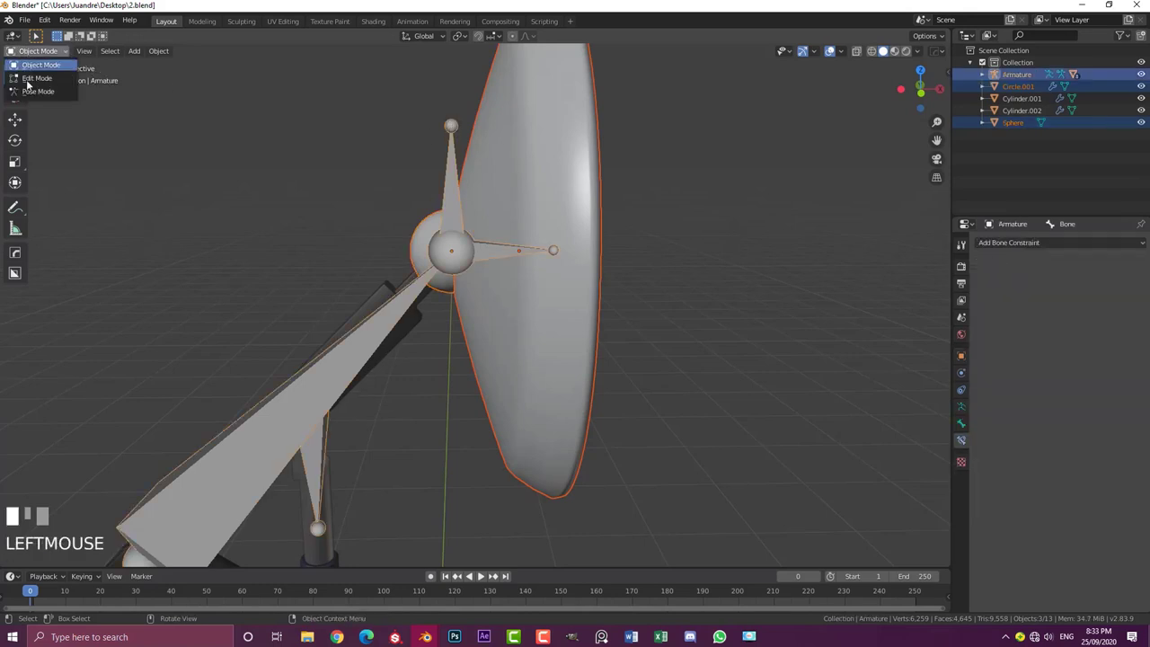
click(34, 93)
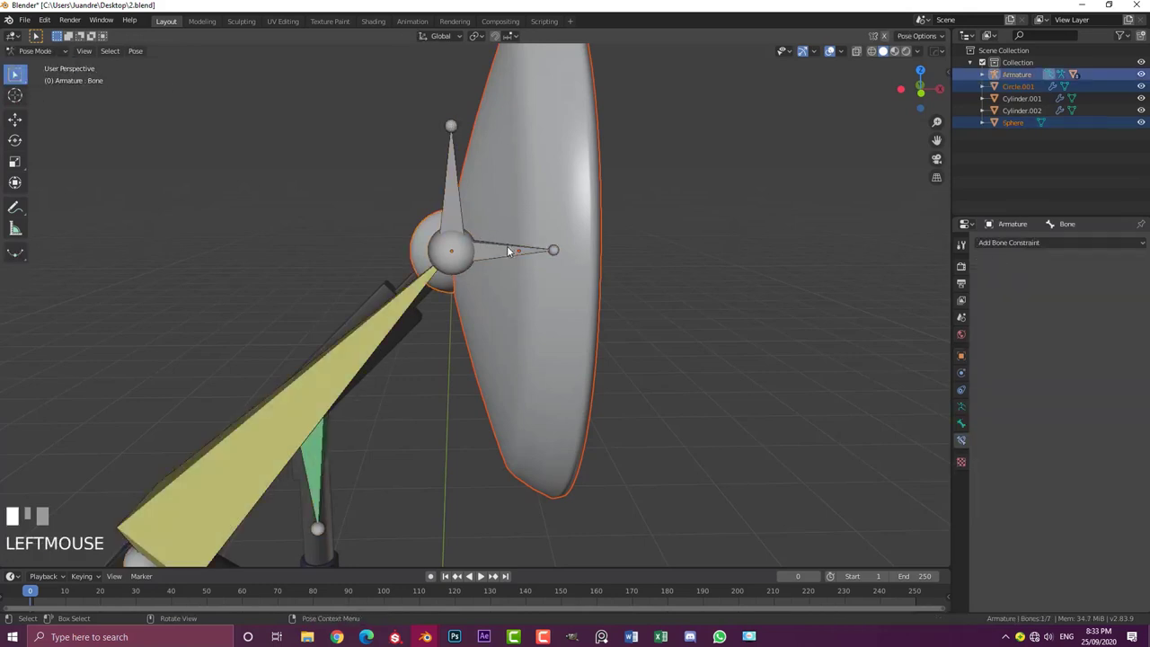
Parent the lampshade and sphere to the horizontal head bone using the Bone option
click(506, 245)
middle_drag(507, 246, 543, 238)
scroll(550, 233, up, 2)
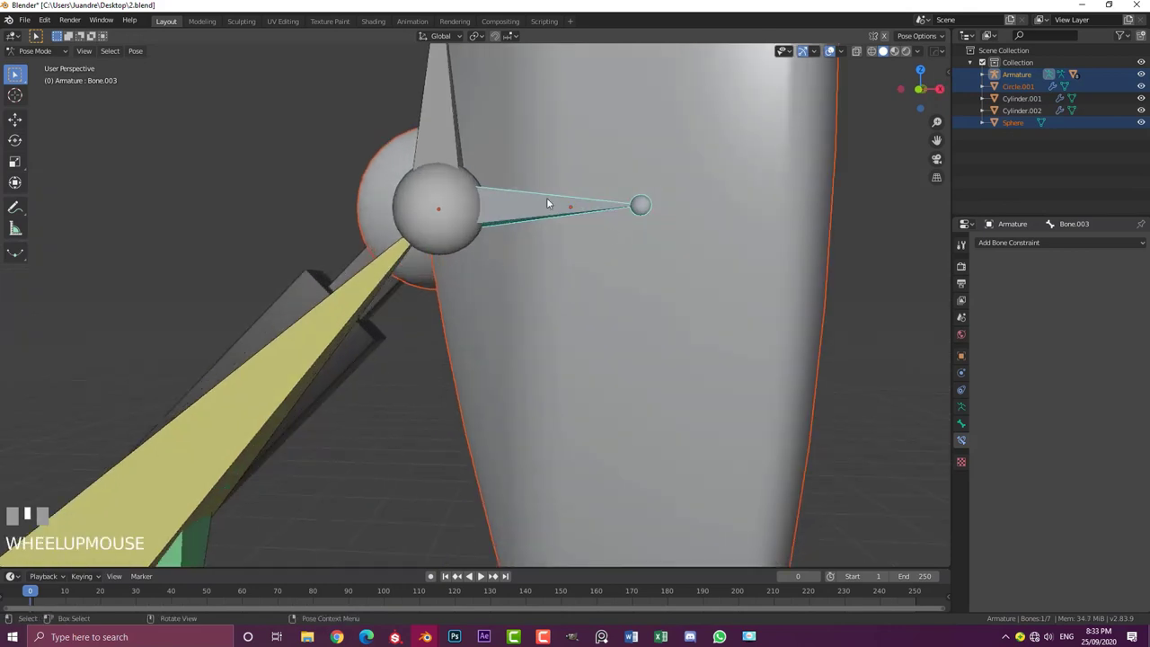
key(ctrl+p)
click(546, 197)
Test-move the vertical IK control bone in front view to check how the lamp head follows, and cancel the move
scroll(530, 206, down, 4)
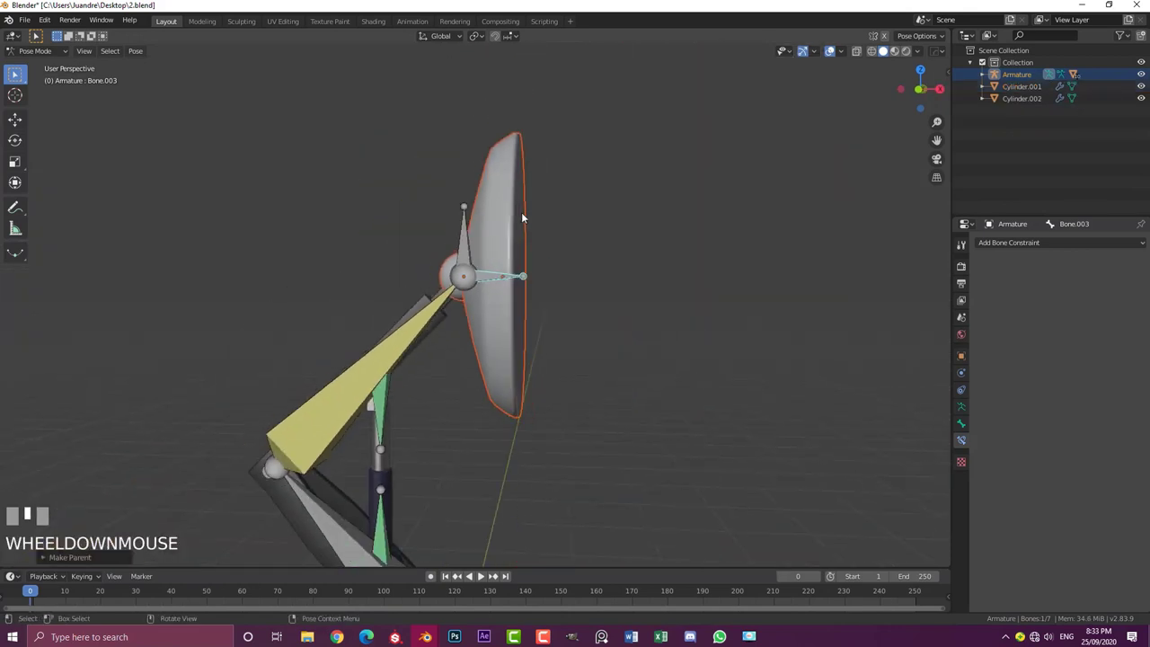
click(463, 236)
key(KP_1)
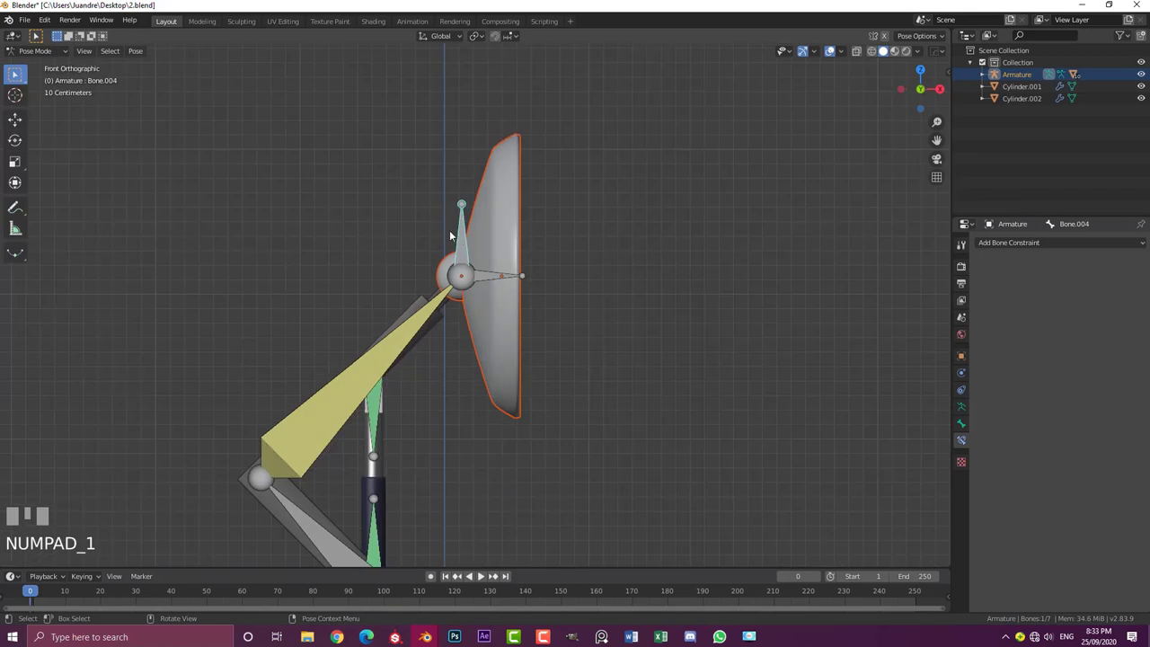
scroll(465, 236, up, 1)
scroll(466, 234, down, 1)
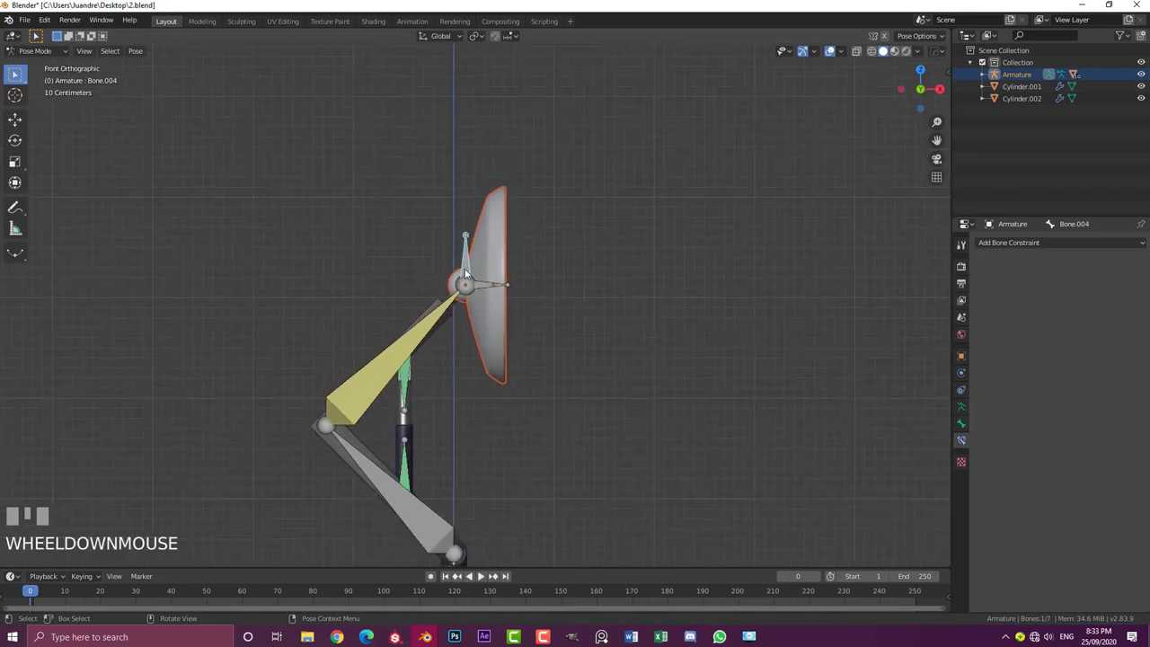
scroll(518, 305, up, 2)
key(g)
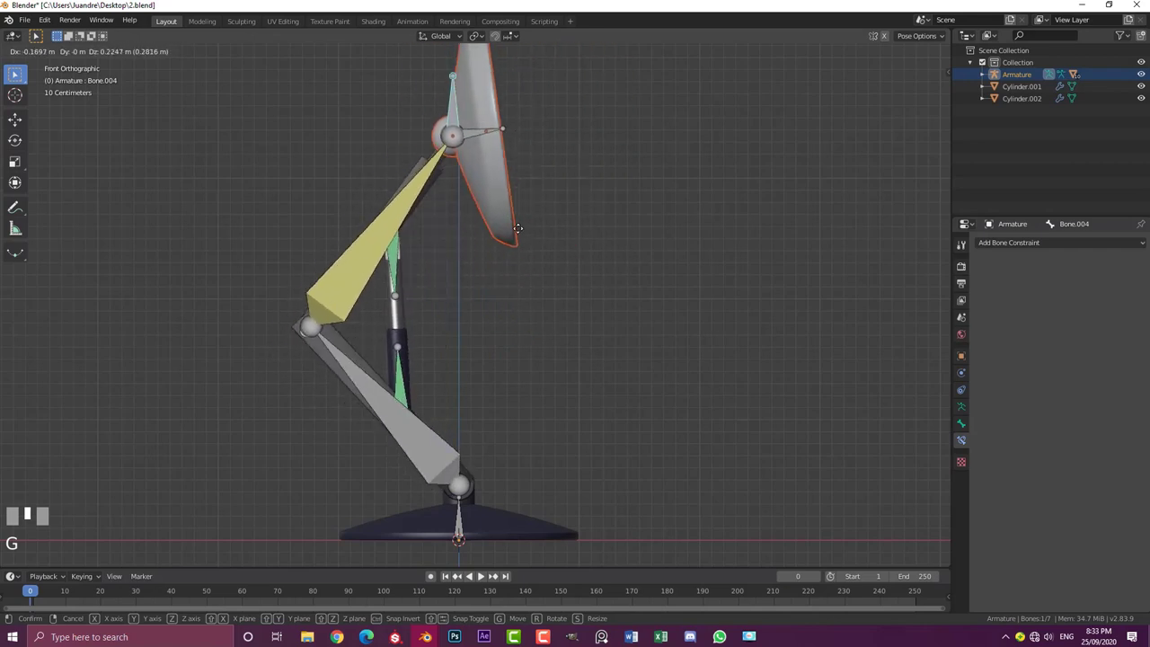
right_click(557, 204)
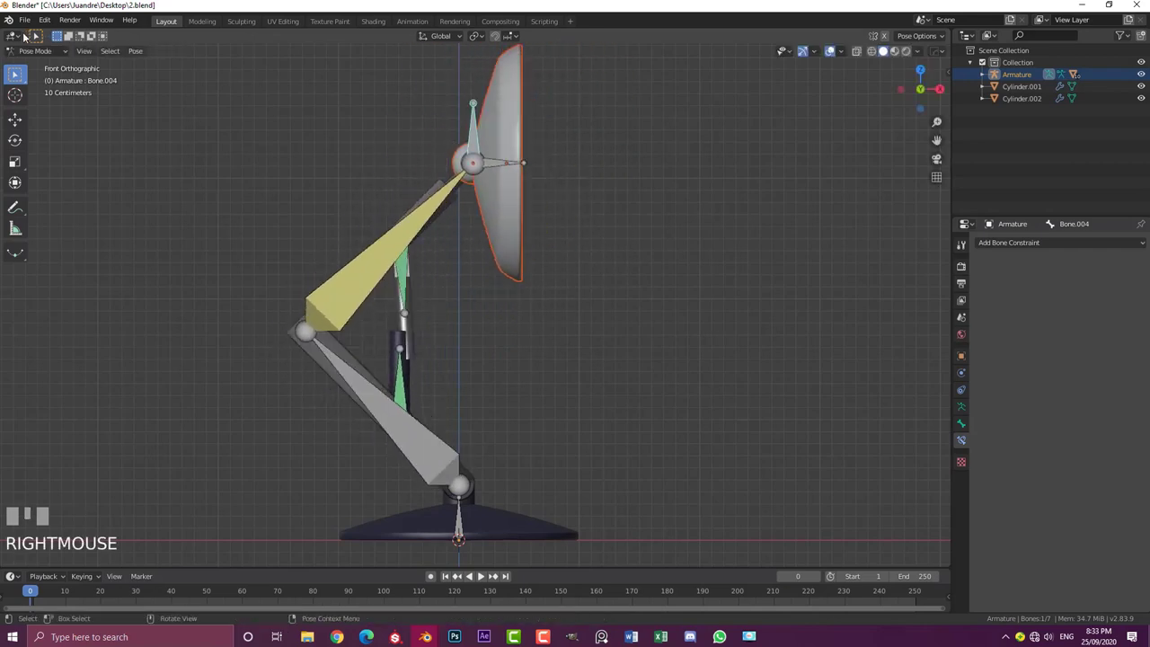
Return to Object Mode, display the lamp in wireframe and select the elbow joint cylinder between the two arms
click(34, 52)
click(36, 64)
mouse_move(386, 260)
shift+middle_down()
mouse_move(419, 234)
mouse_move(467, 236)
shift+middle_up()
key(z)
click(326, 134)
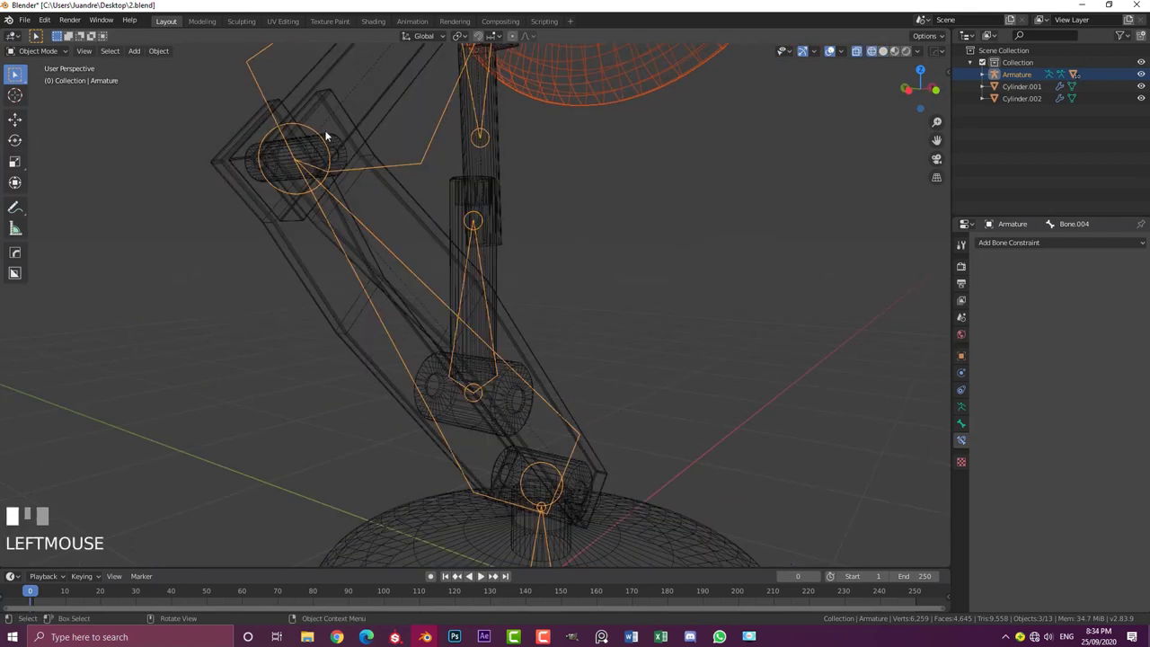
click(326, 135)
Add the armature to the elbow cylinder selection as the active object, and enter Pose Mode
middle_drag(361, 146, 305, 173)
shift+click(341, 142)
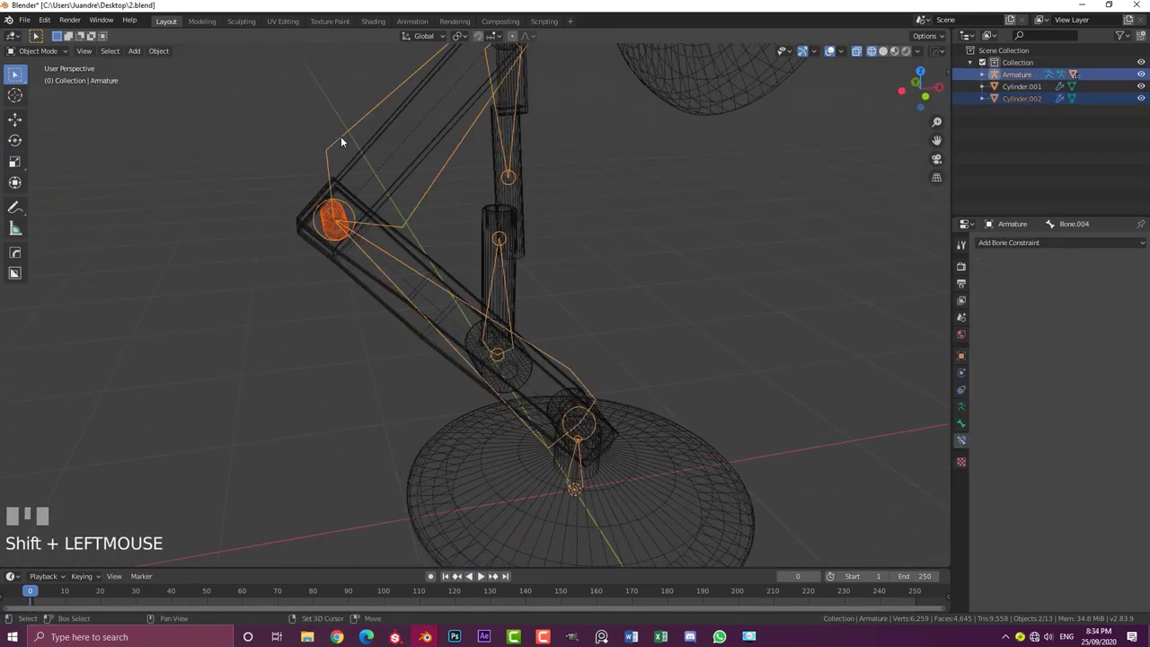
click(36, 51)
click(41, 90)
Parent the elbow joint cylinder to the upper arm bone using the Bone option
mouse_move(472, 147)
shift+middle_down()
mouse_move(440, 177)
mouse_move(503, 183)
mouse_move(397, 198)
mouse_move(419, 184)
shift+middle_up()
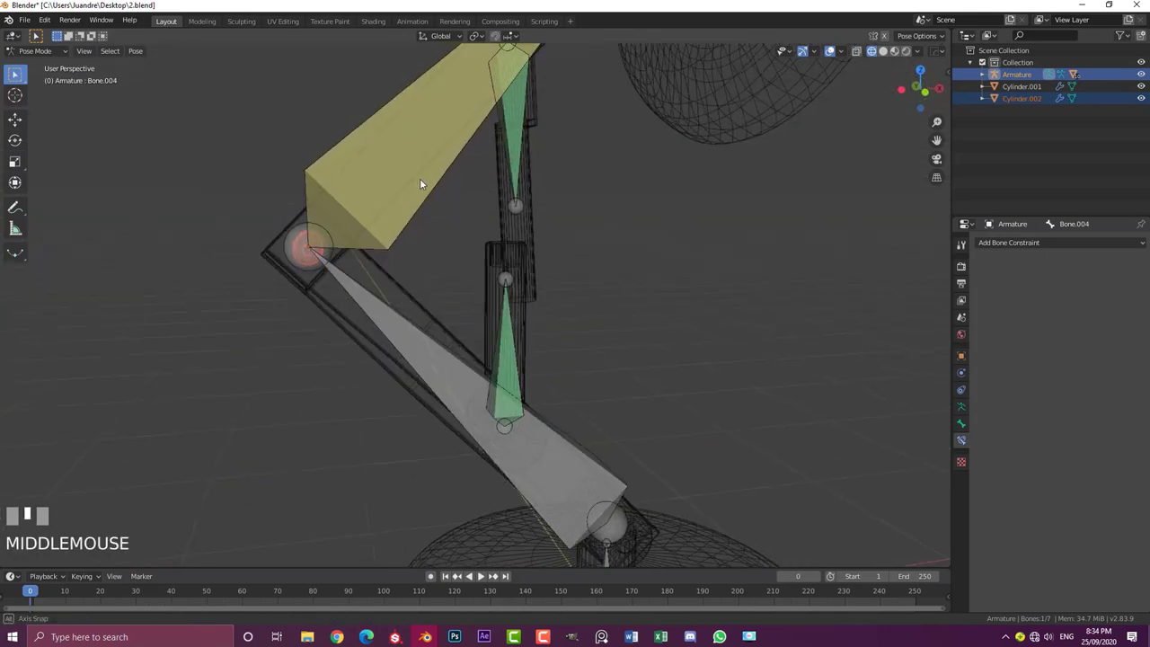
scroll(419, 178, down, 2)
click(417, 172)
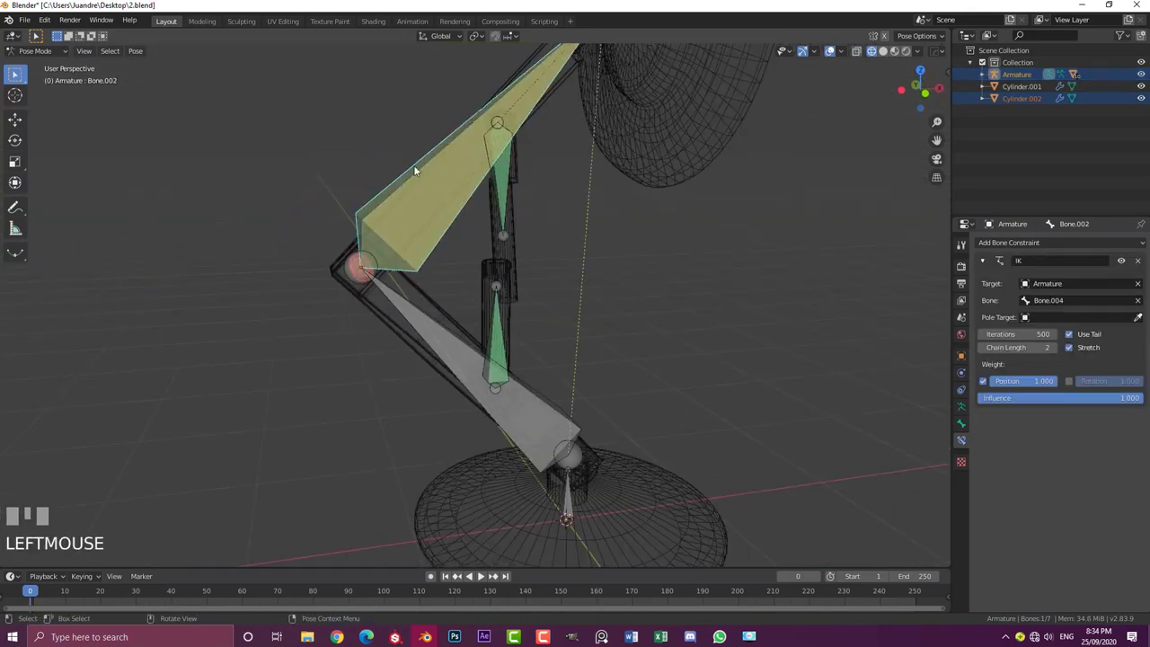
key(ctrl+p)
click(416, 170)
Select the vertical IK control bone at the lamp head, test-move it in front view, and cancel the move
scroll(431, 179, down, 3)
shift+middle_drag(431, 179, 476, 189)
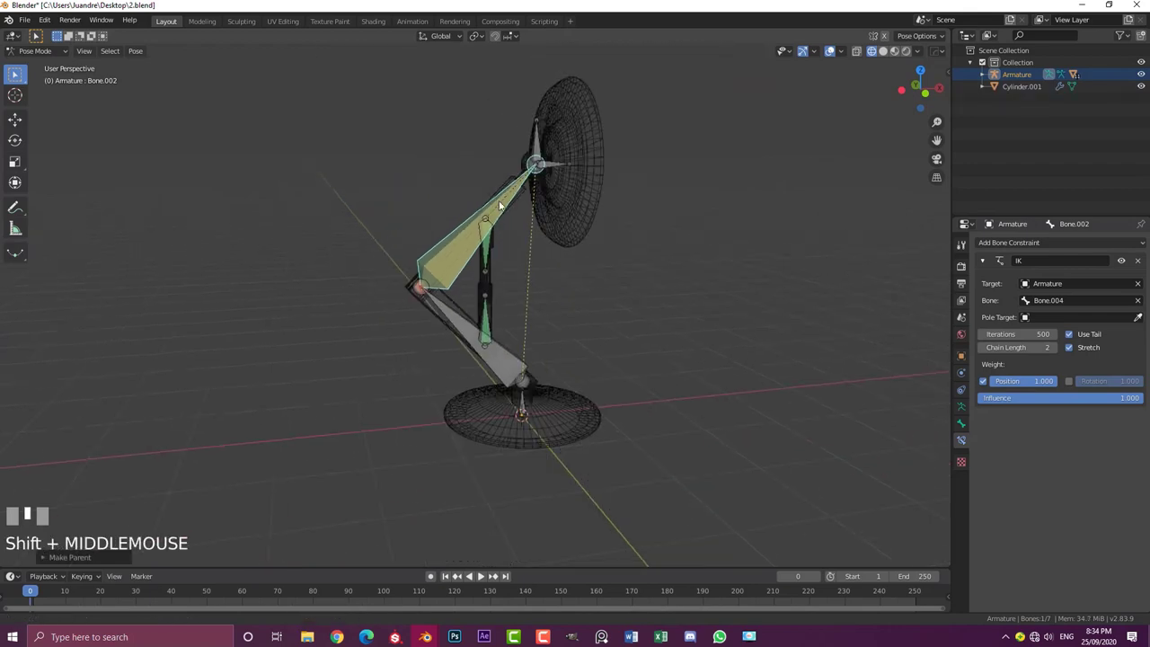
scroll(485, 188, up, 1)
click(491, 187)
key(KP_1)
key(g)
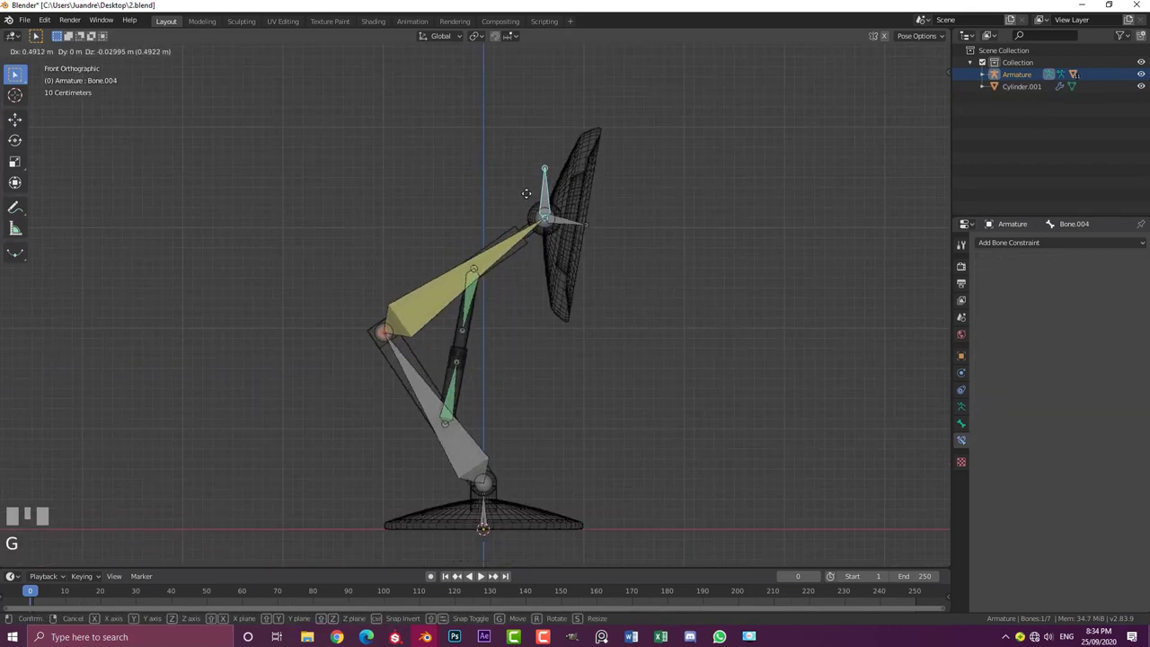
right_click(481, 194)
Switch the viewport to solid shading and test-move the IK control bone again, cancelling the move
key(z)
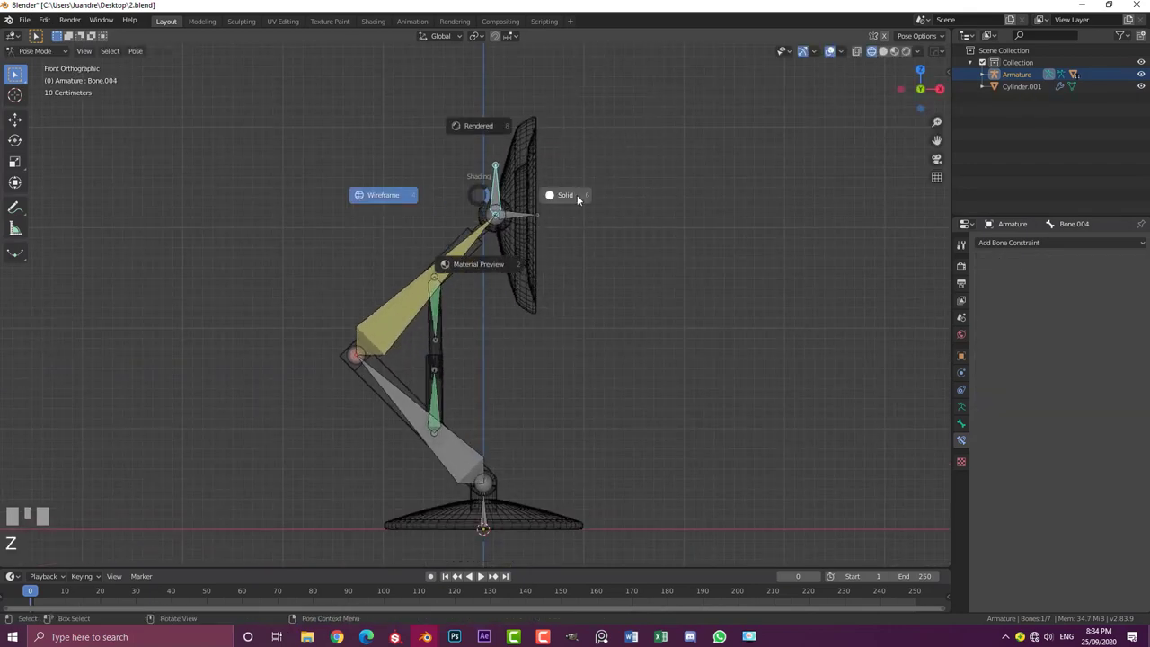
click(564, 194)
scroll(564, 194, up, 2)
key(g)
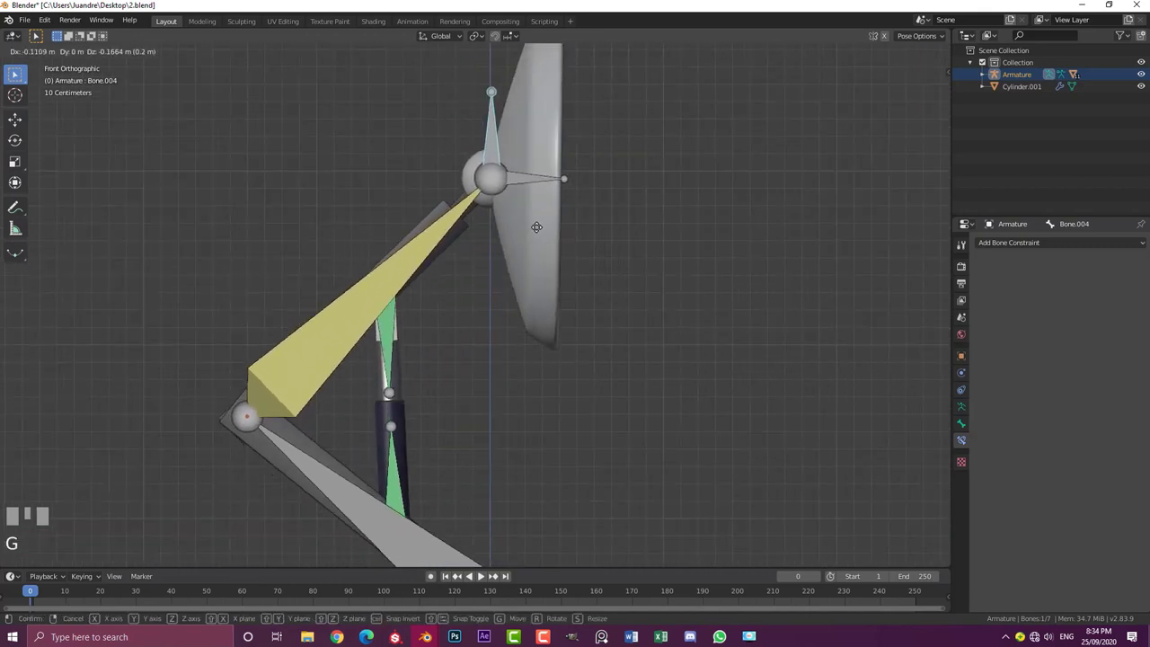
right_click(377, 300)
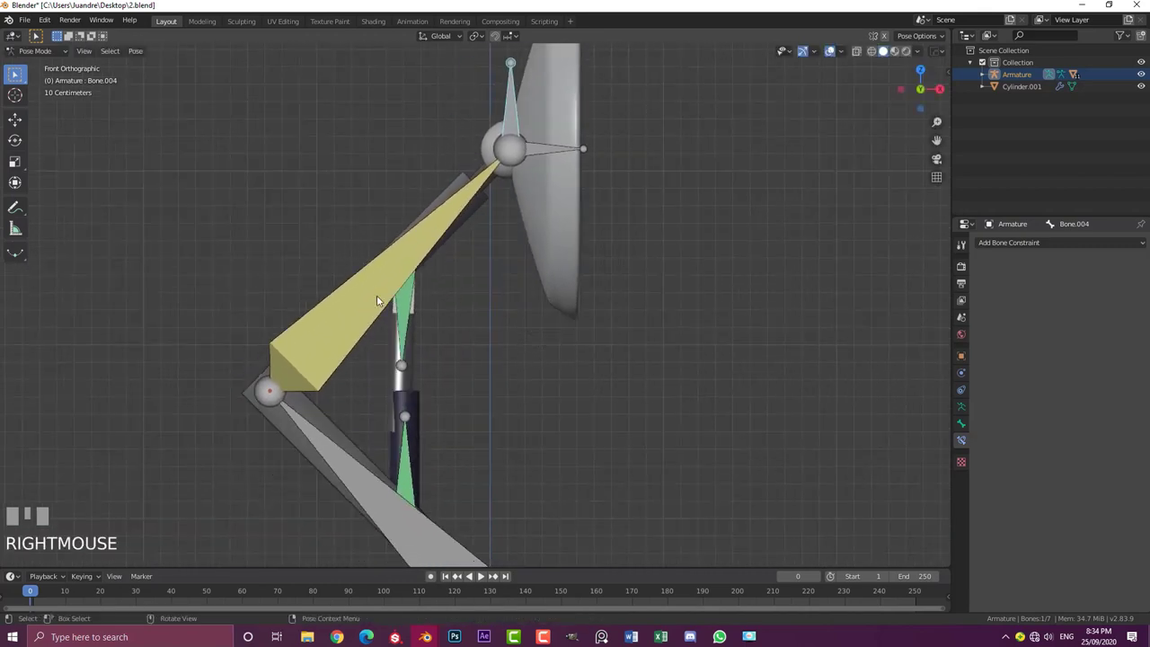
Turn off the armature's In Front display to inspect the lamp in perspective, and turn it back on
click(961, 407)
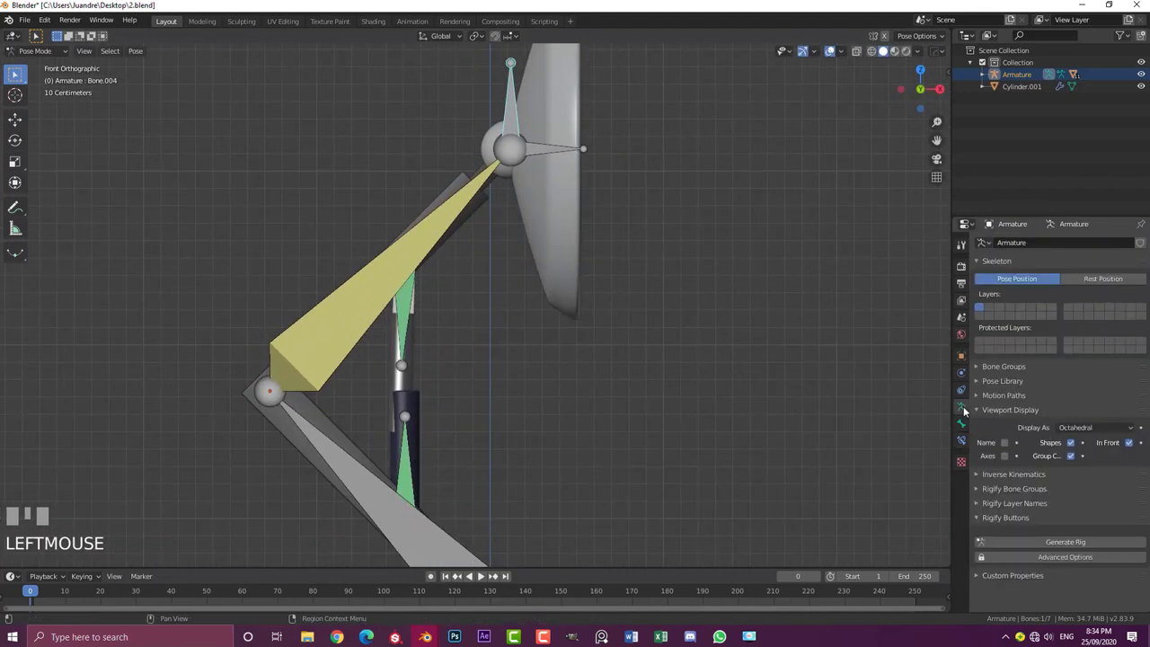
click(1129, 442)
scroll(621, 362, down, 4)
mouse_move(621, 362)
middle_down()
mouse_move(592, 357)
mouse_move(618, 333)
mouse_move(498, 356)
mouse_move(763, 372)
middle_up()
scroll(763, 372, up, 2)
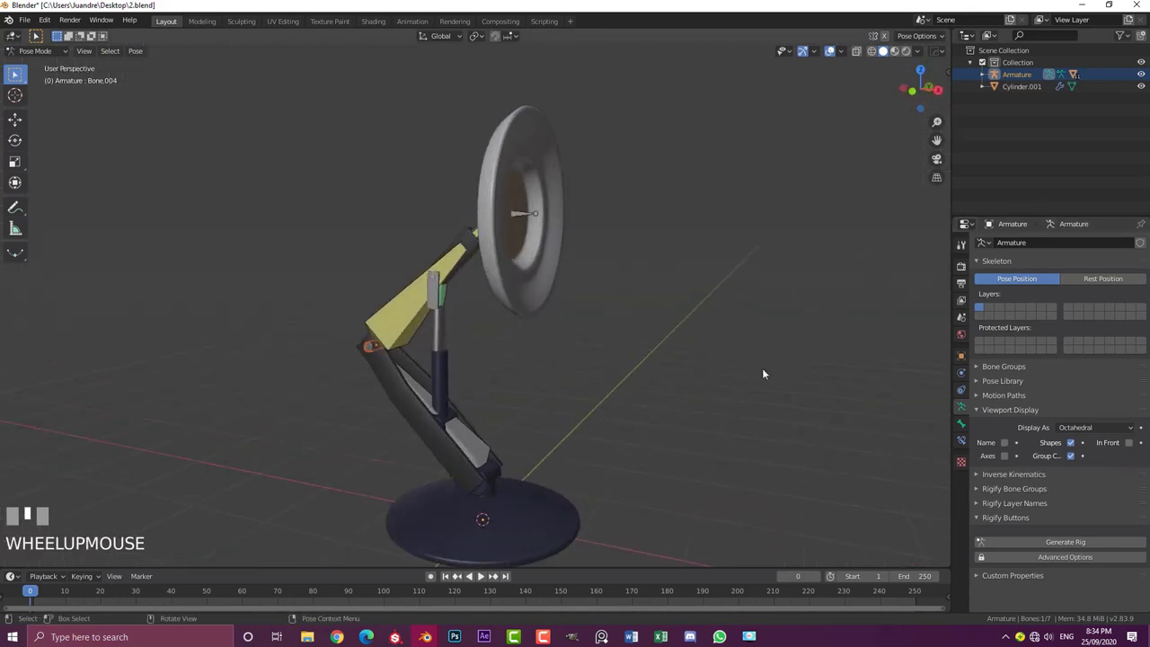
click(1129, 443)
Display the armature's bones as B-Bone and, in Edit Mode, scale the B-Bone thickness of all bones down to thin sticks
click(1084, 429)
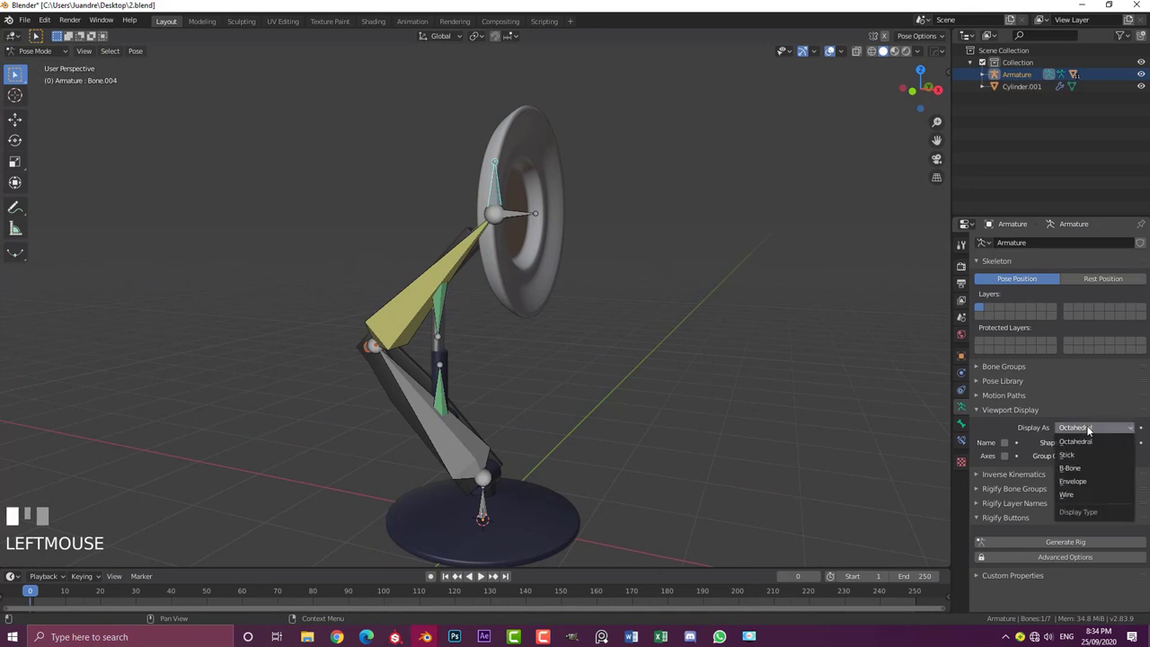
click(1078, 469)
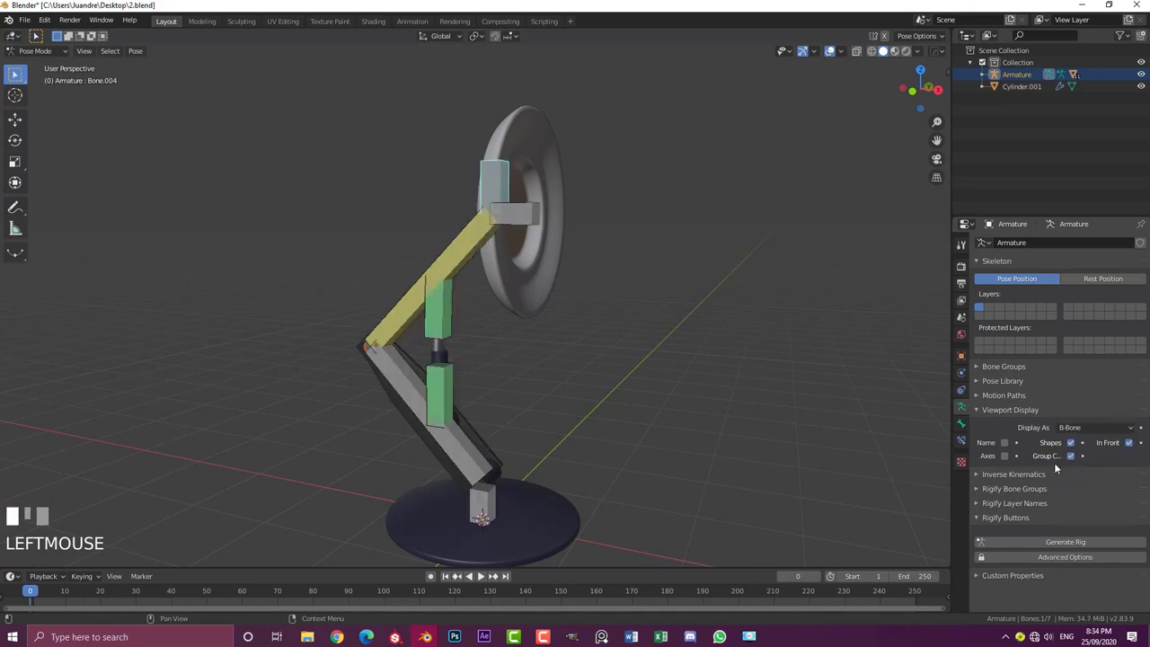
click(59, 51)
click(59, 79)
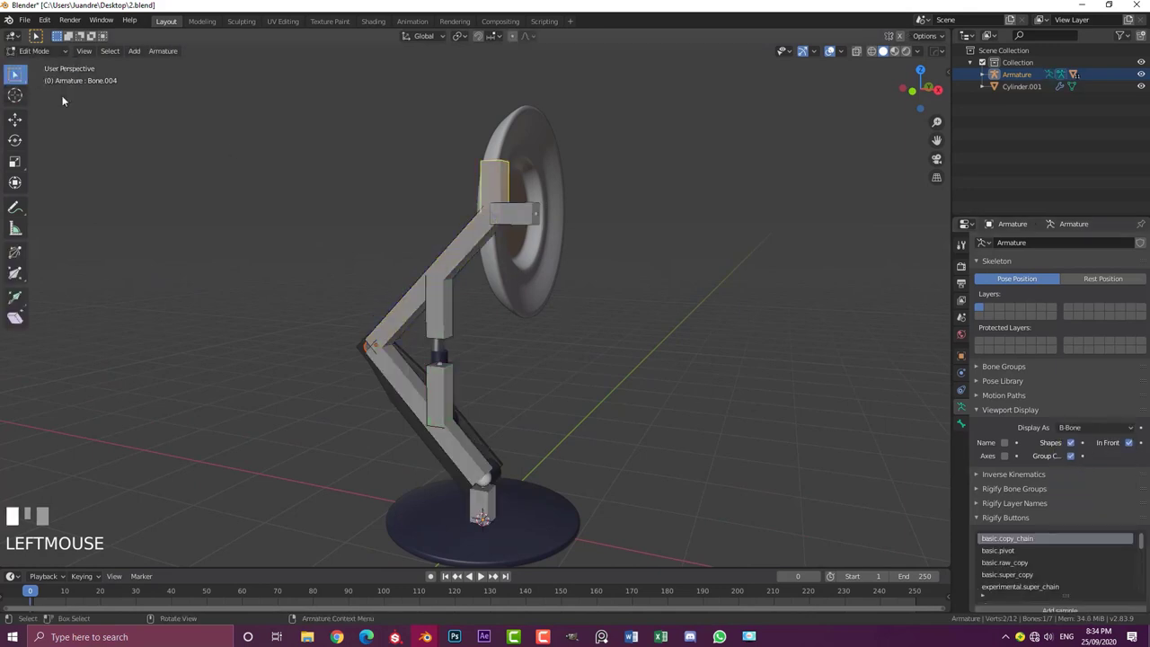
shift+middle_drag(429, 307, 528, 295)
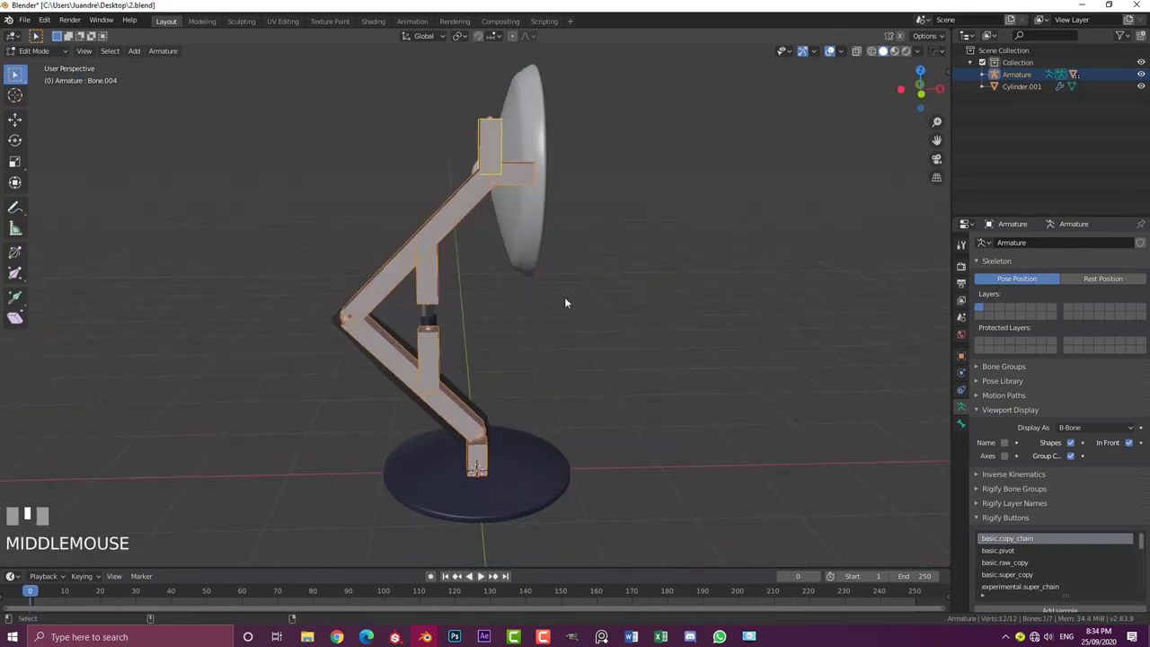
key(ctrl+alt+s)
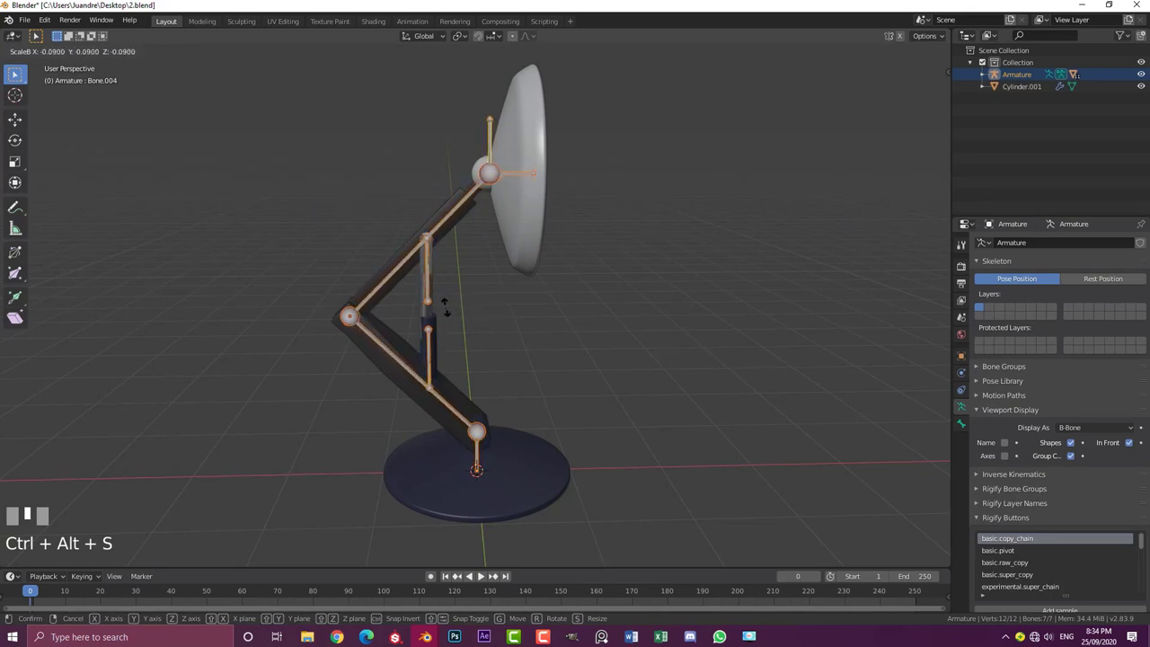
click(456, 308)
middle_drag(456, 307, 538, 306)
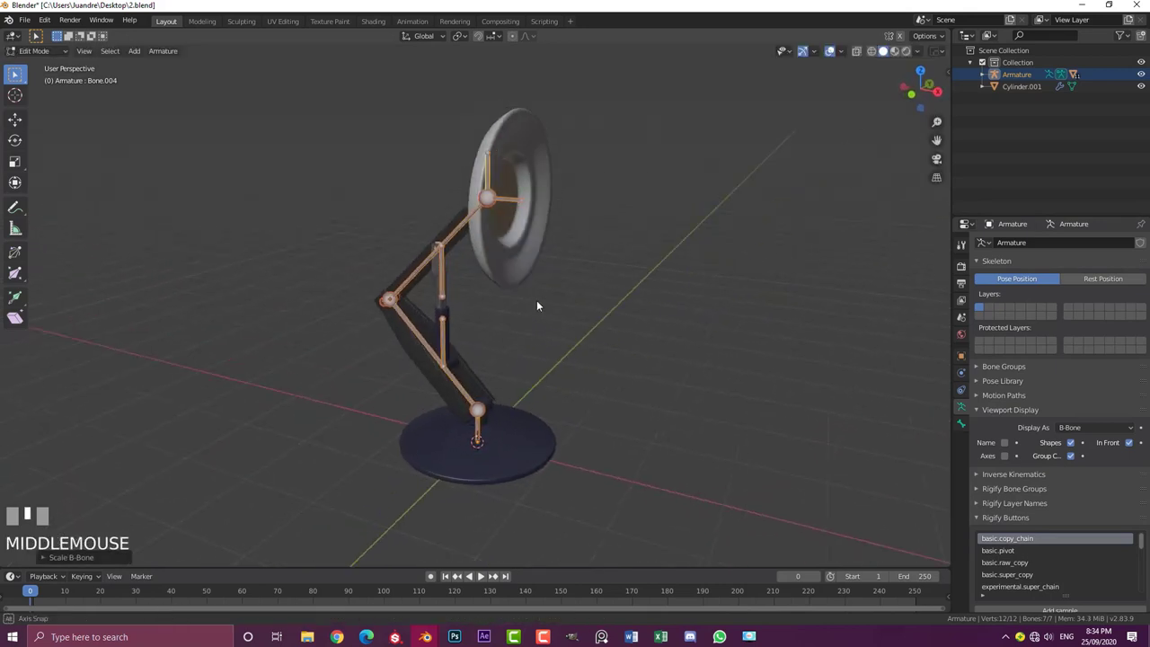
Return to Pose Mode and test-move the vertical IK control bone in front view, cancelling the move
click(34, 51)
click(38, 92)
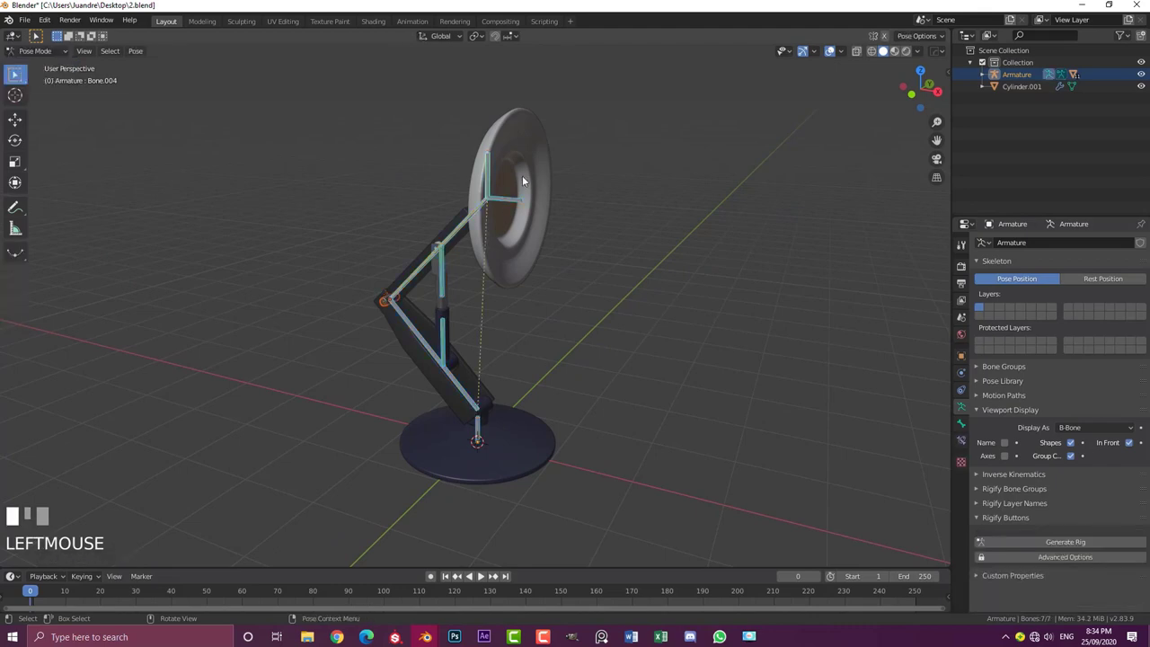
middle_drag(489, 182, 551, 185)
scroll(504, 136, up, 2)
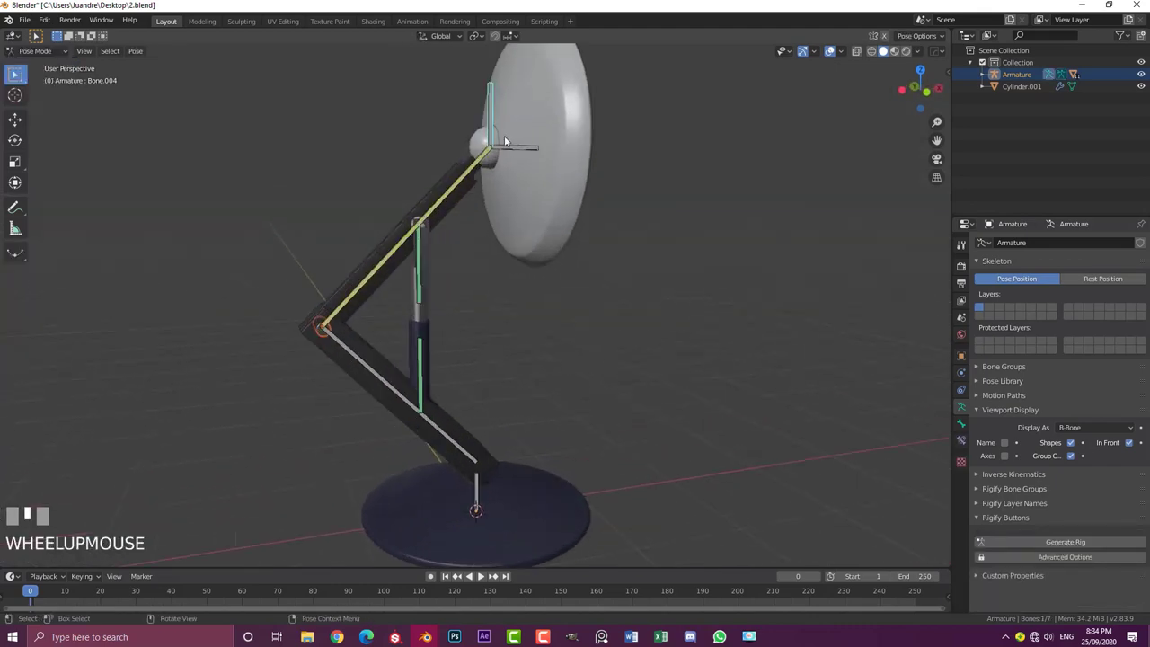
key(g)
right_click(500, 130)
key(KP_1)
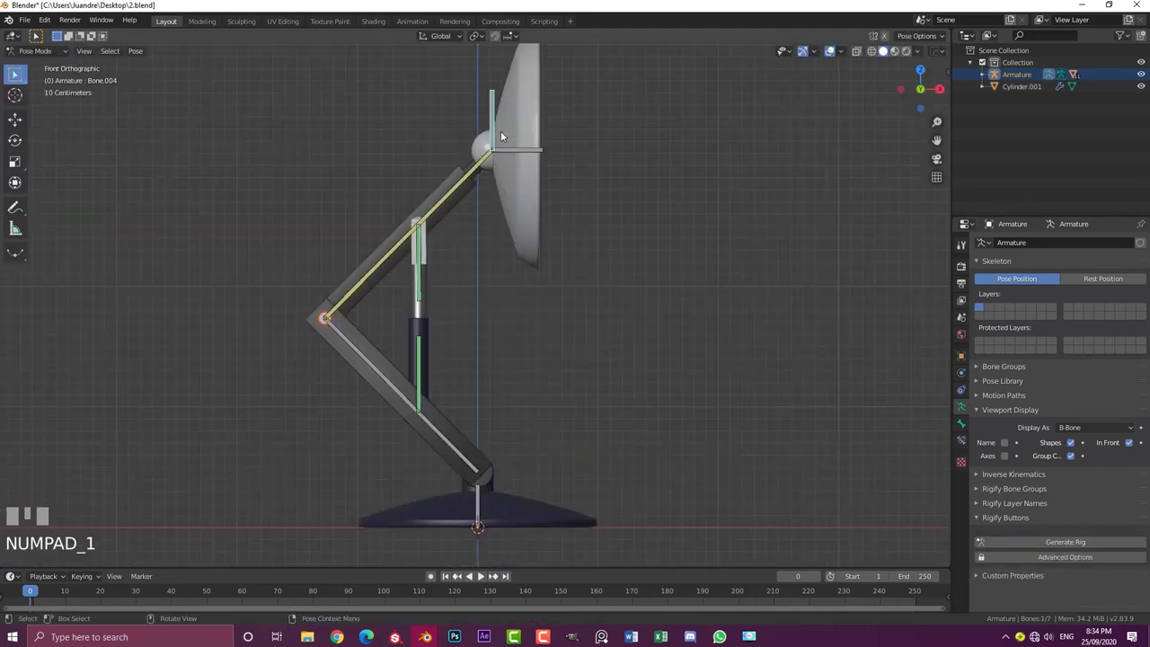
key(g)
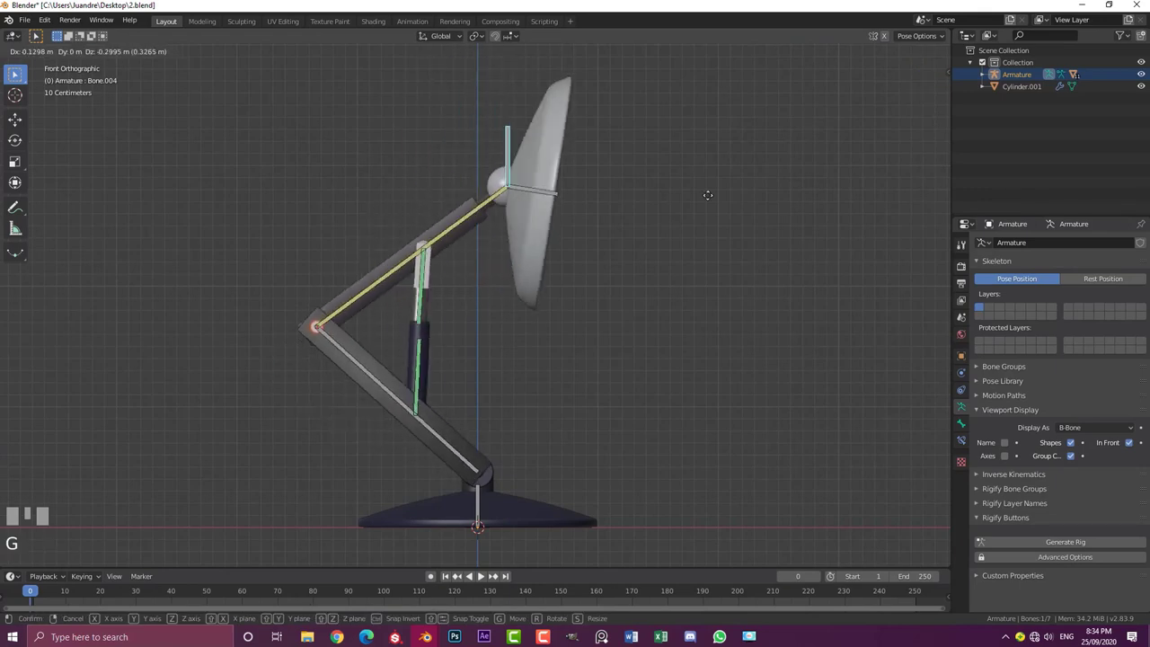
right_click(618, 182)
Test-rotate the horizontal lampshade bone in front view
click(583, 135)
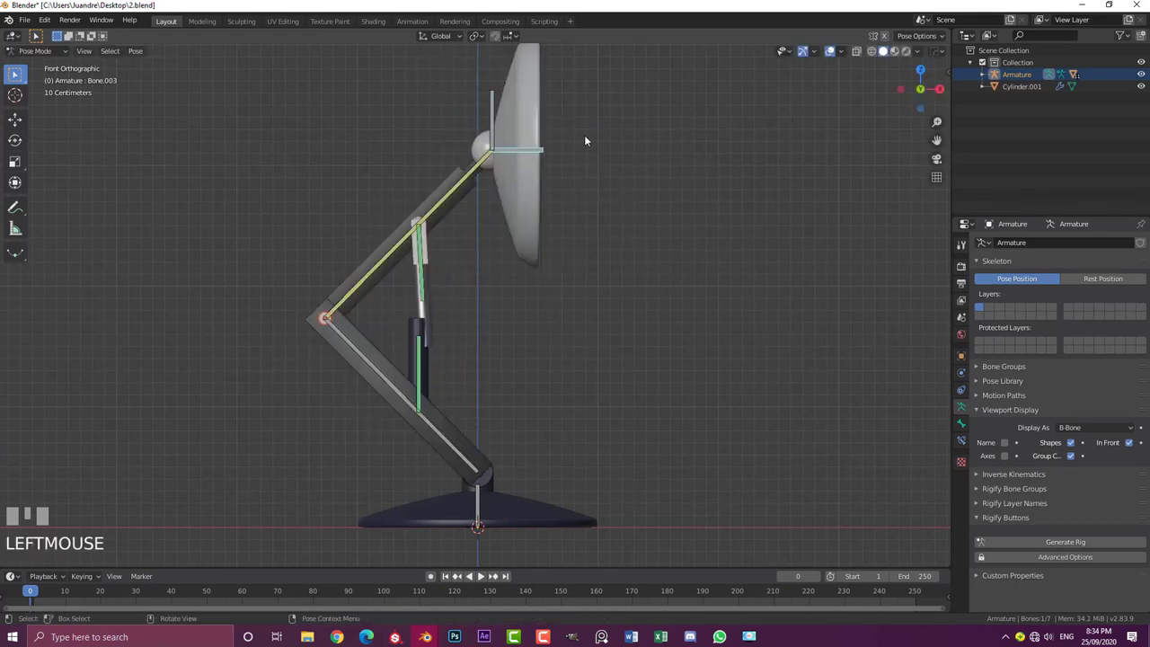
key(r)
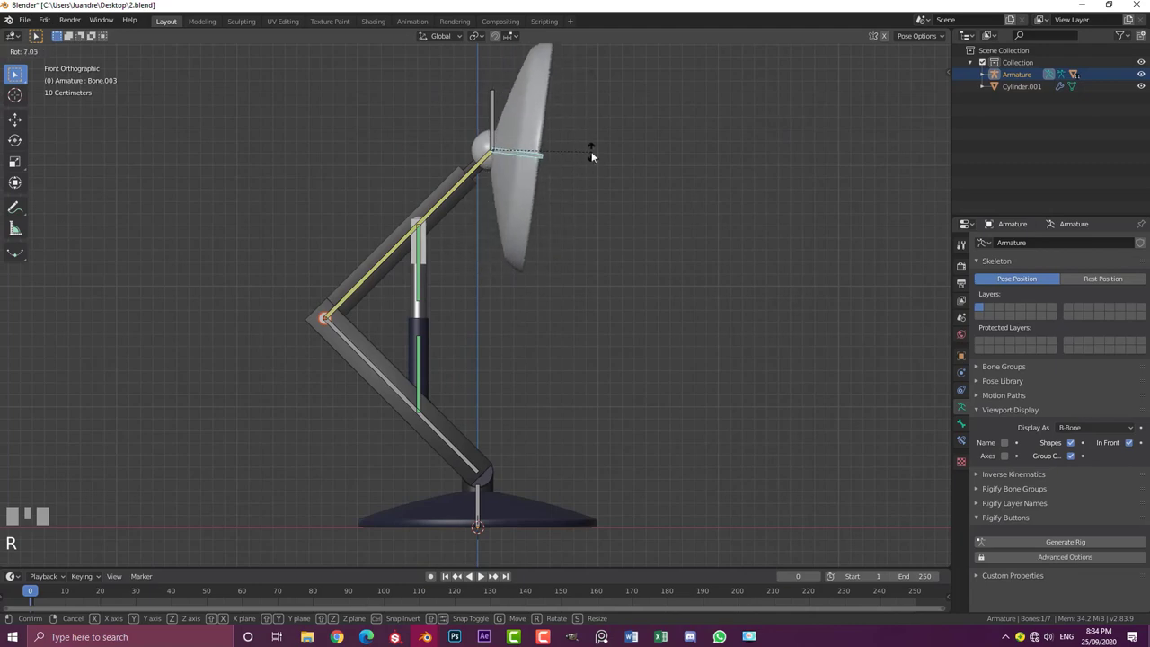
click(590, 149)
Select the base bone and test-move it in front and perspective views, cancelling each move
scroll(525, 451, down, 1)
click(525, 451)
key(g)
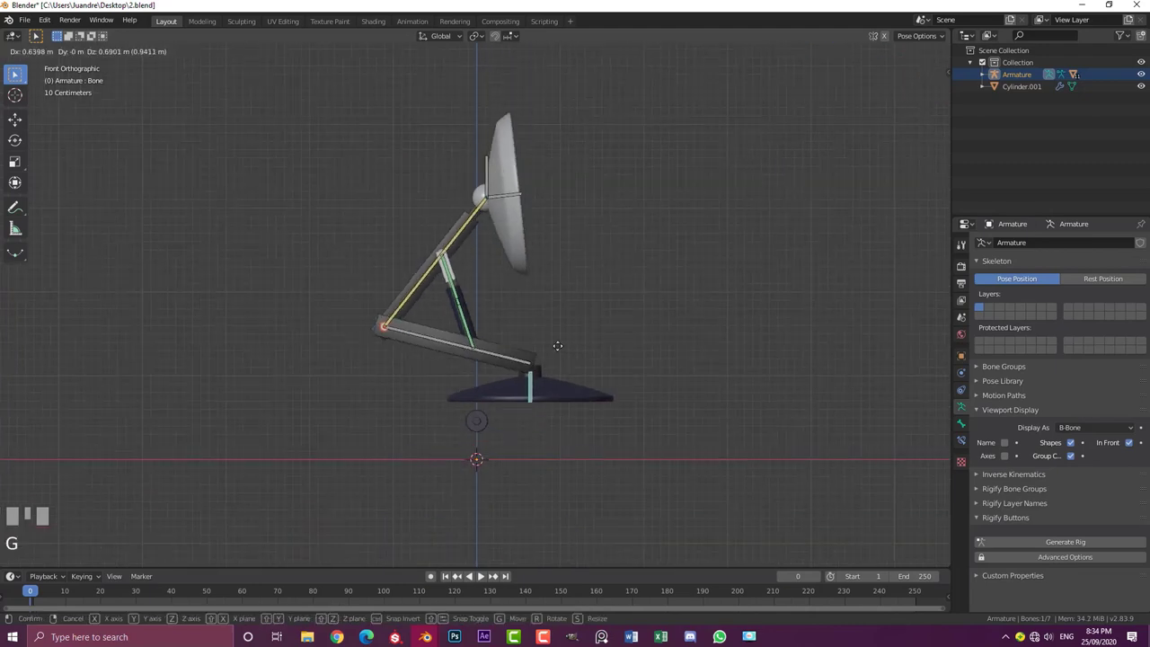
right_click(539, 372)
middle_drag(541, 360, 519, 397)
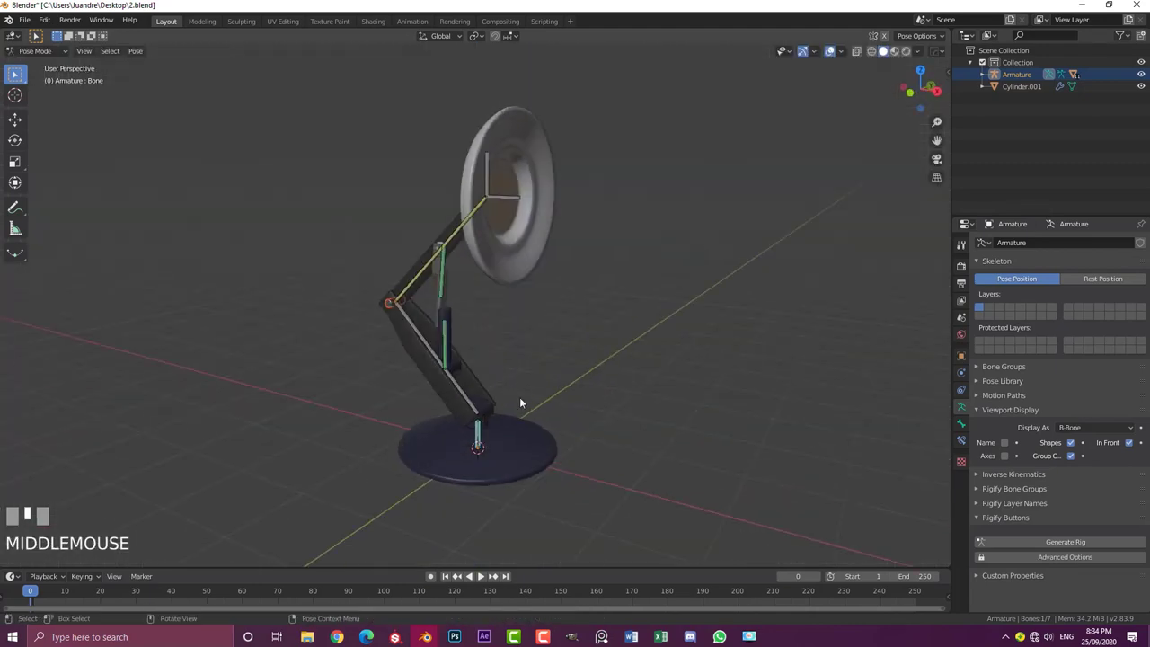
scroll(503, 368, up, 3)
key(g)
right_click(520, 281)
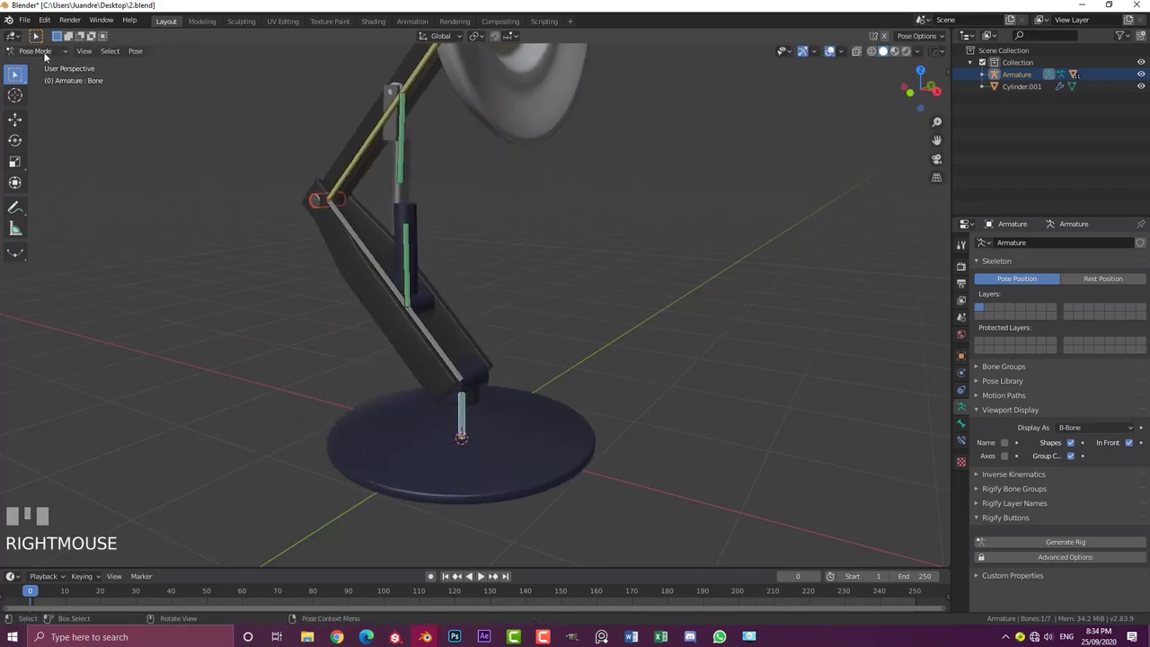
Return to Object Mode, select the joint cylinder above the lamp base, and test-move it, cancelling the move
click(36, 50)
click(36, 65)
scroll(444, 322, up, 3)
click(452, 308)
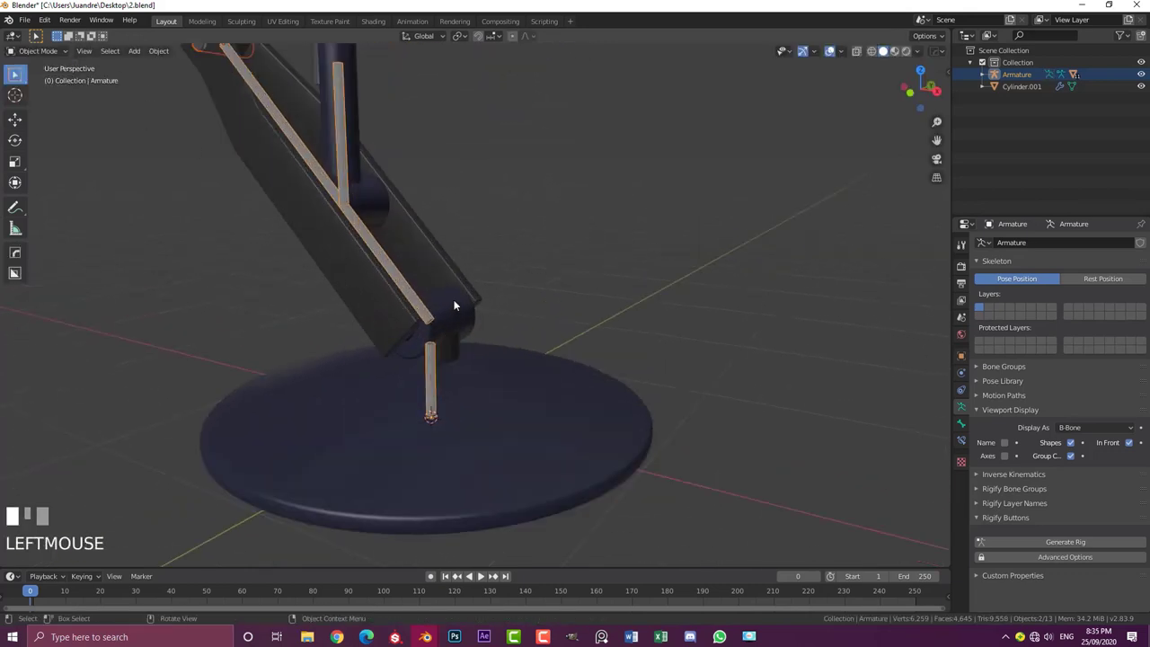
key(g)
right_click(520, 267)
Add the armature to the selection, enter Pose Mode, and parent the lower joint cylinder to the base bone using the Bone option
shift+click(432, 364)
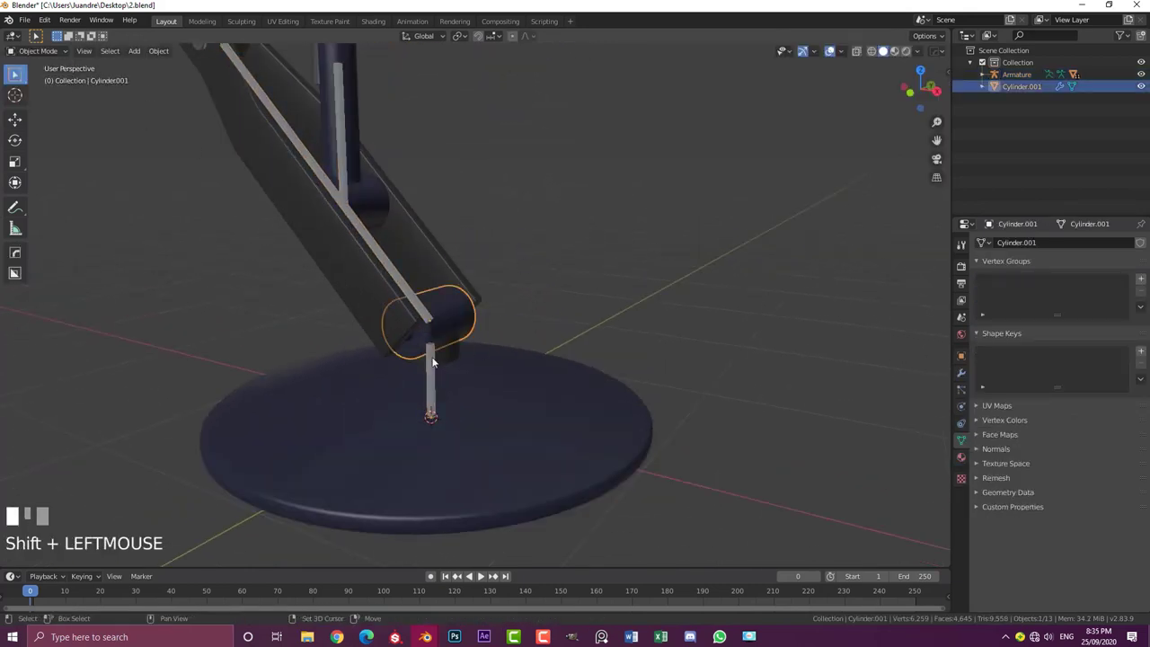
click(41, 51)
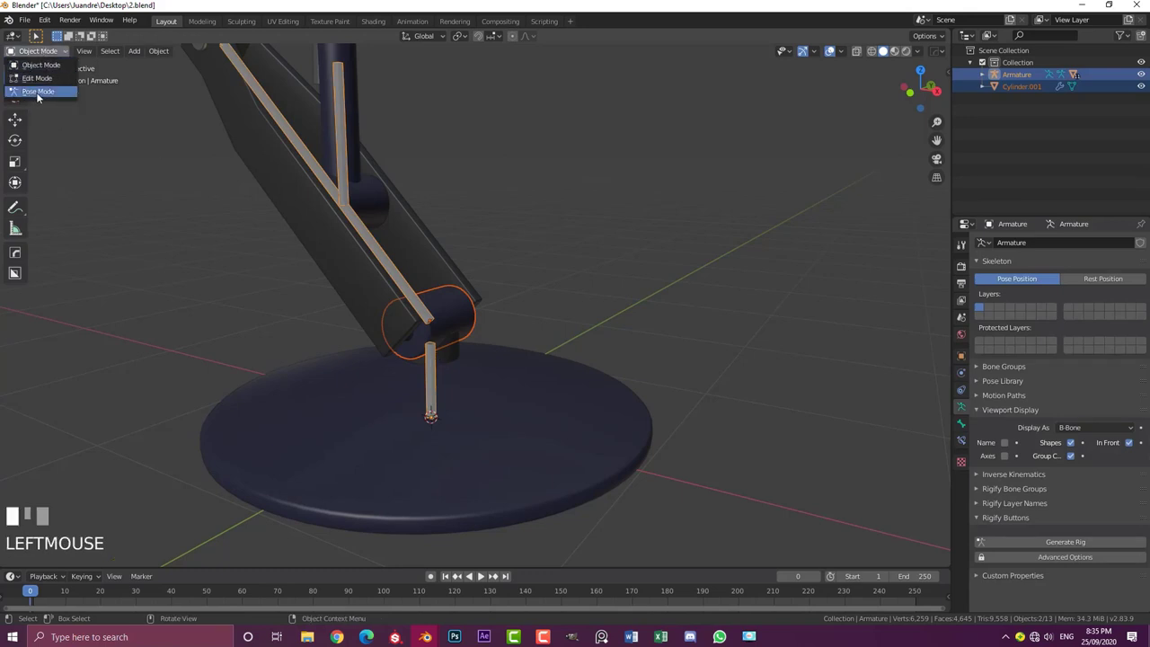
click(38, 92)
click(430, 368)
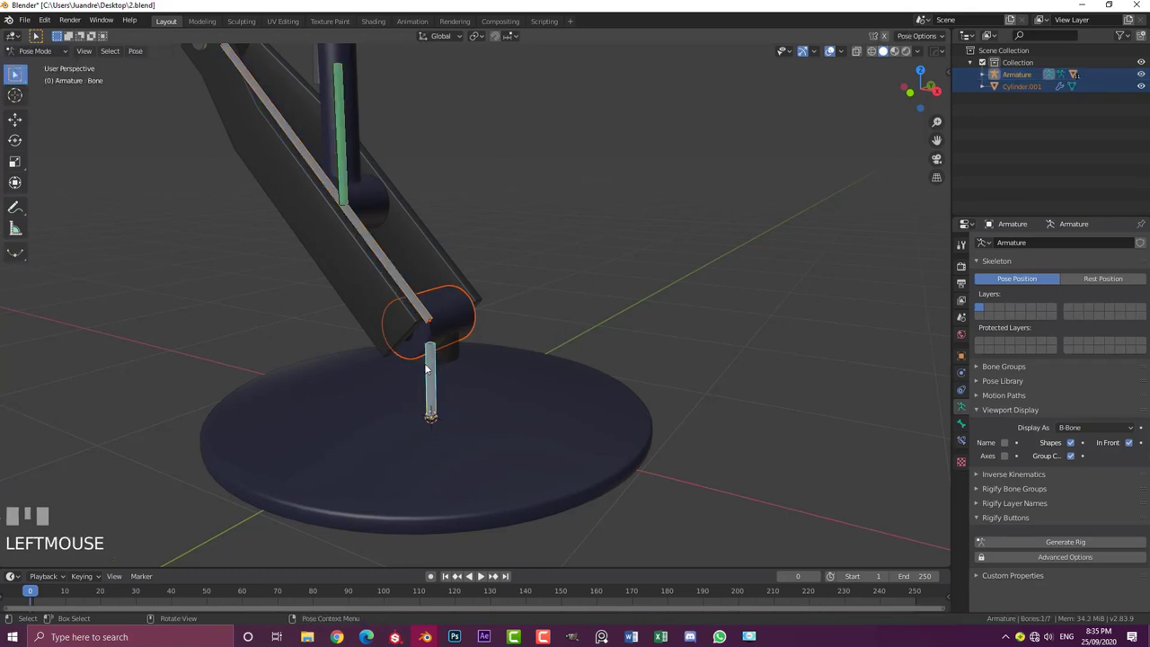
key(ctrl+p)
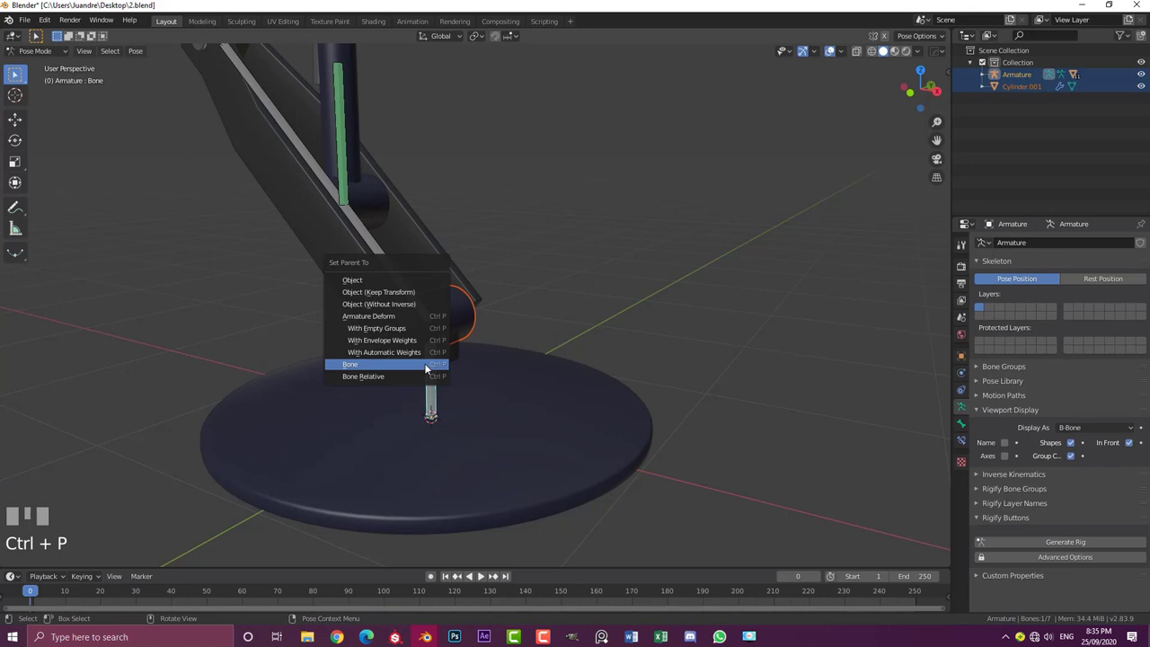
click(426, 364)
Toggle the armature in and out of Edit Mode, return to Object Mode, and deselect everything
scroll(444, 363, down, 3)
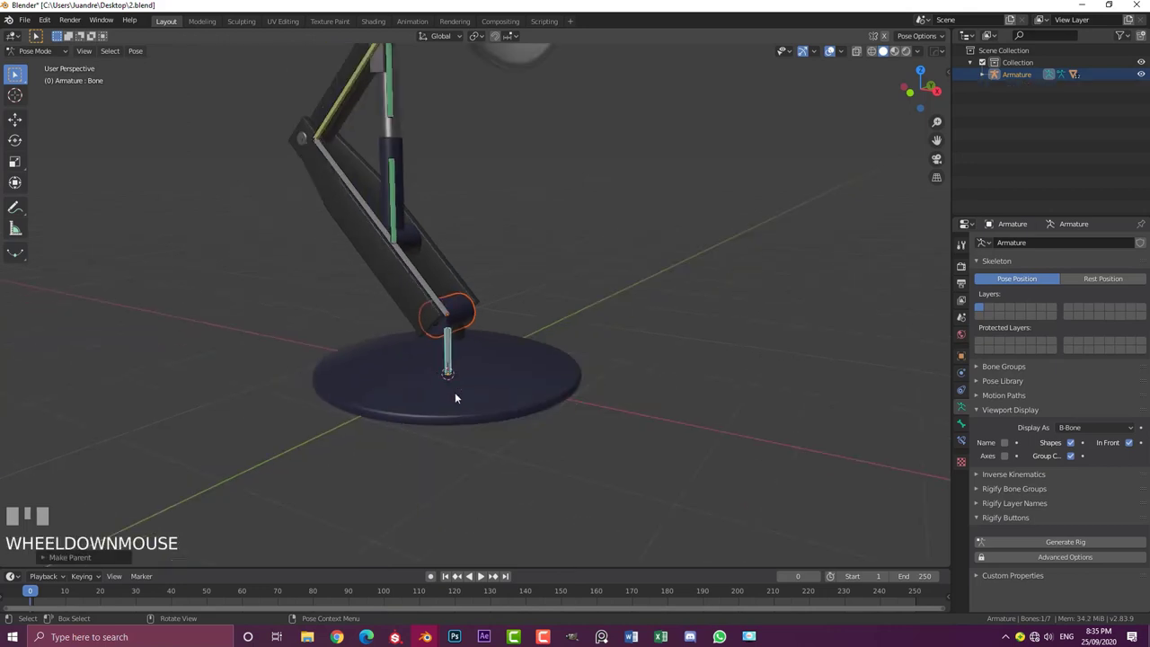
scroll(454, 397, down, 3)
middle_drag(455, 398, 476, 282)
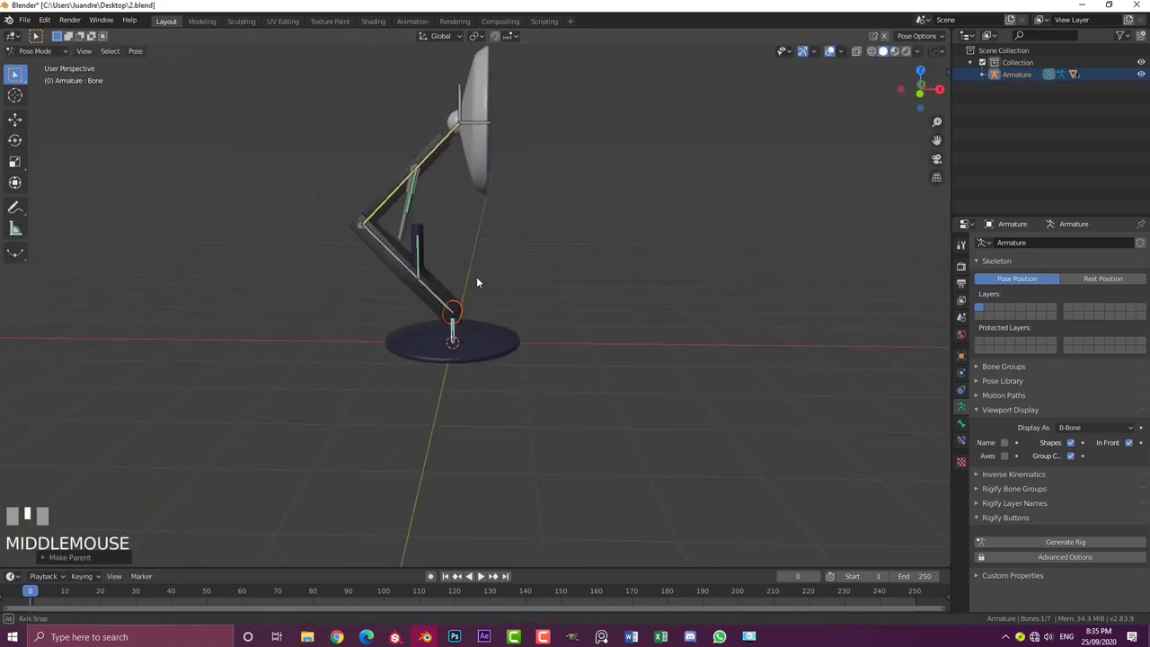
key(Tab)
key(Tab)
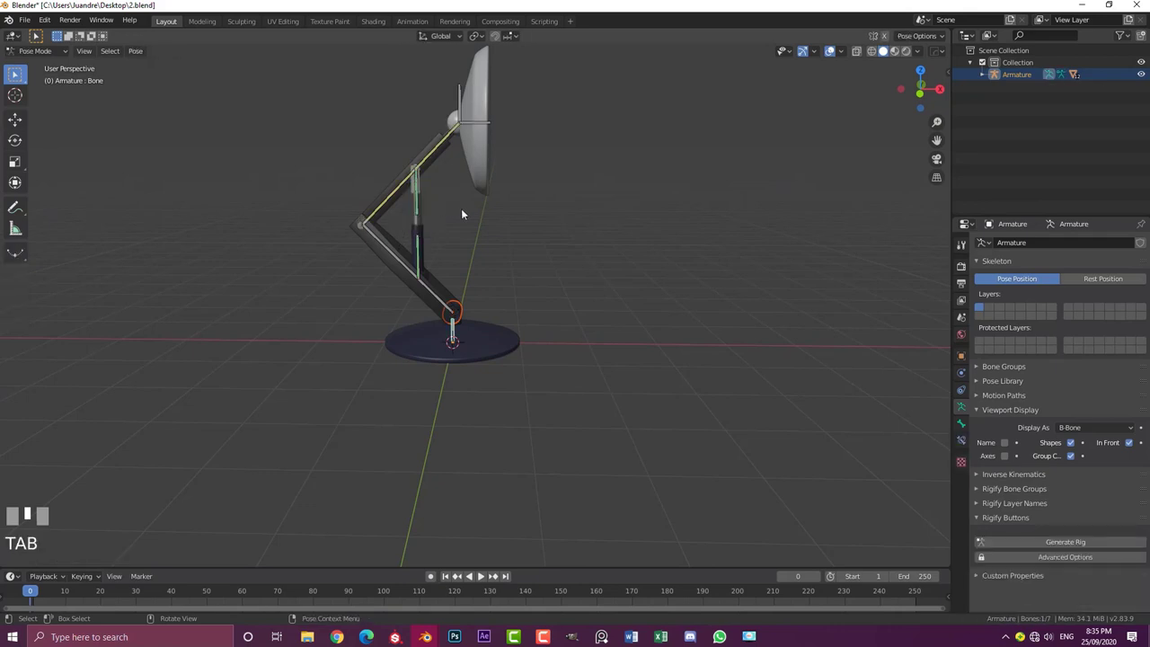
click(43, 51)
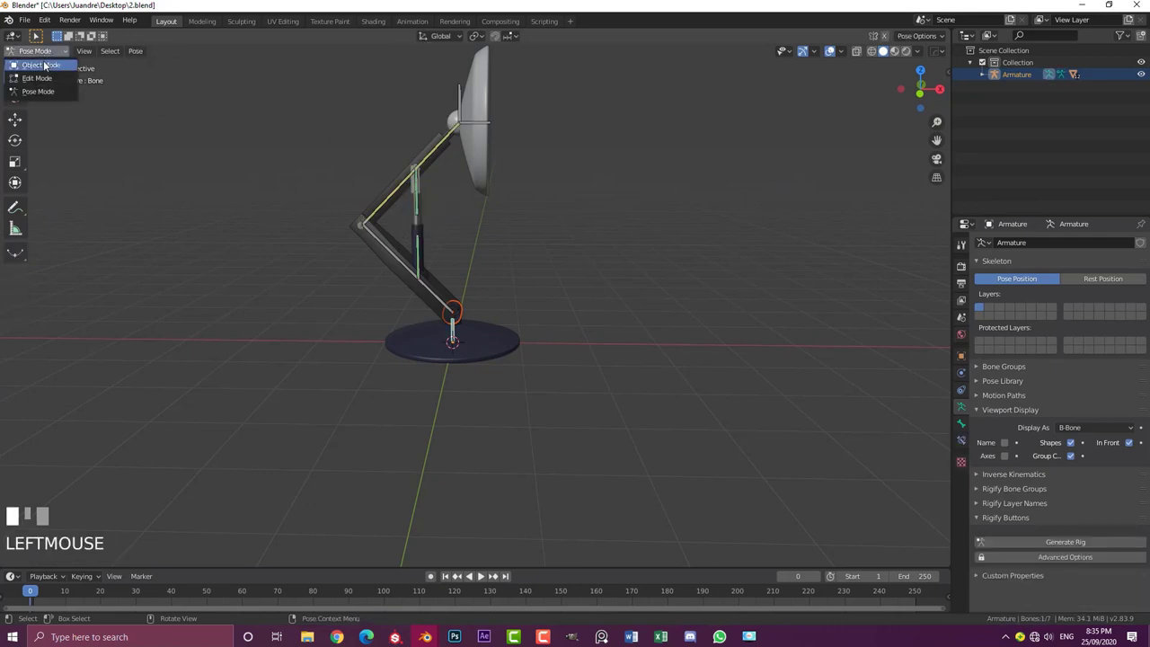
click(46, 65)
click(470, 184)
Add a cube-shaped empty at the lamp's base
middle_drag(470, 183, 449, 205)
scroll(427, 179, up, 2)
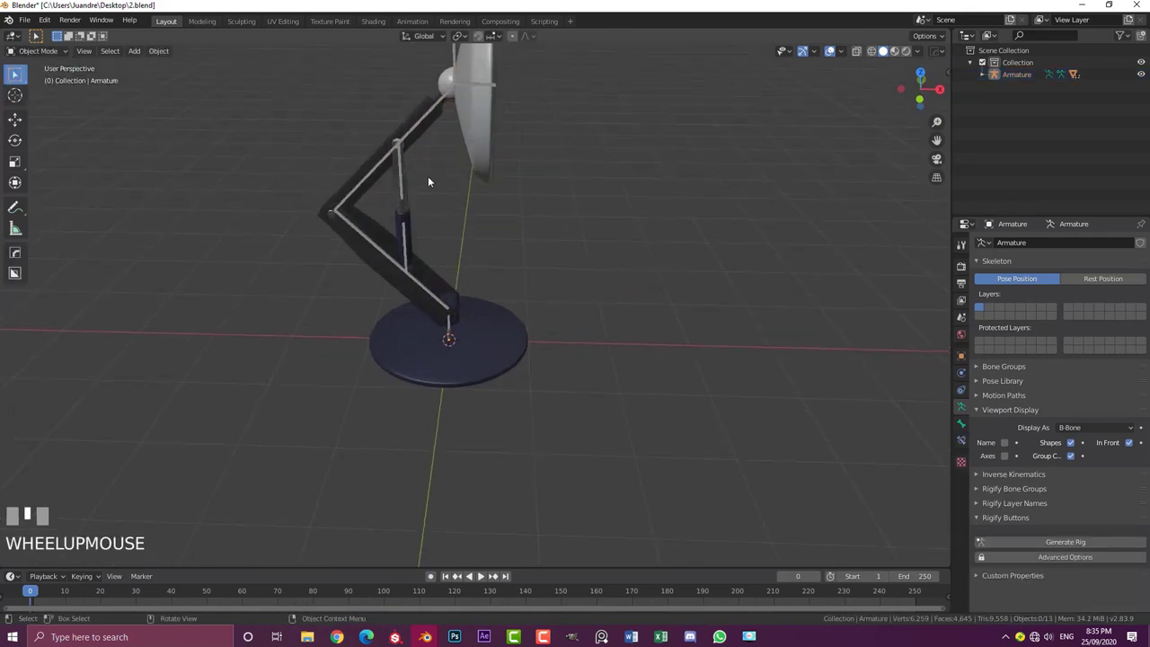
key(shift+a)
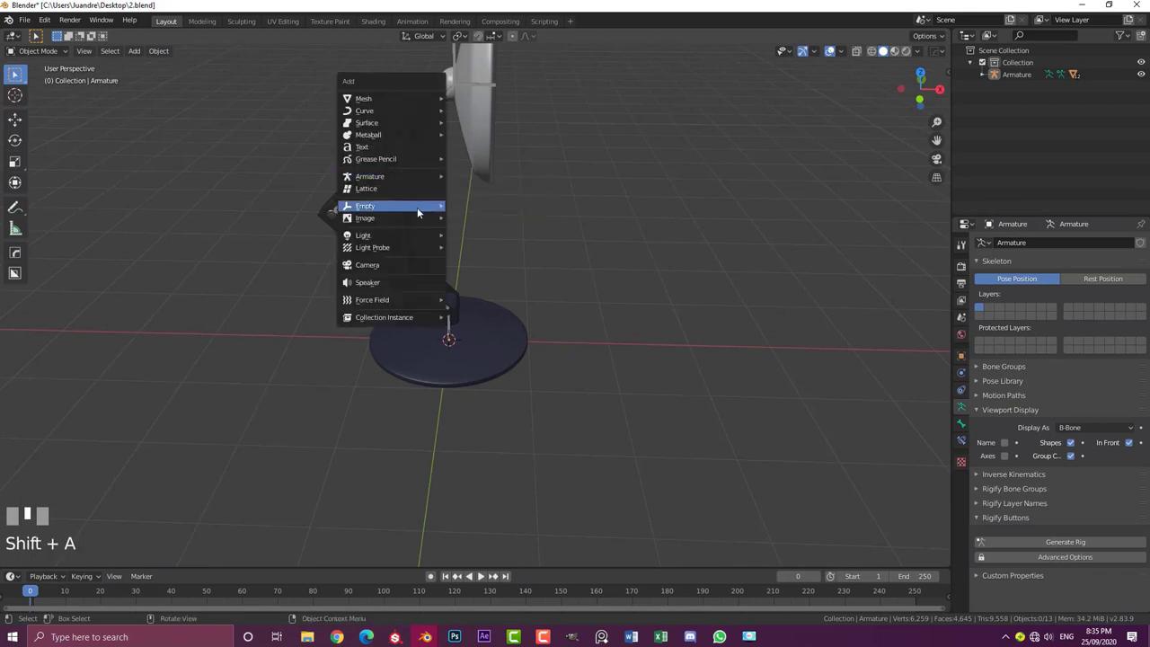
mouse_move(422, 206)
click(469, 258)
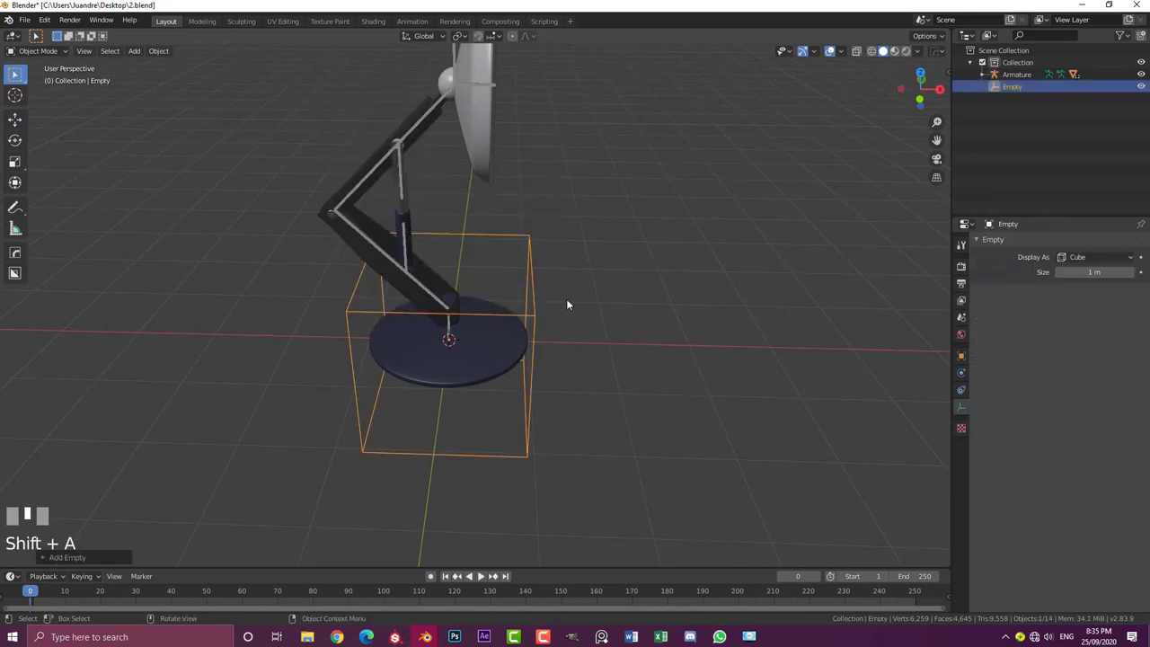
Scale the cube empty down along the Z axis to a flat box around the lamp's base
middle_drag(566, 305, 577, 295)
key(s)
key(z)
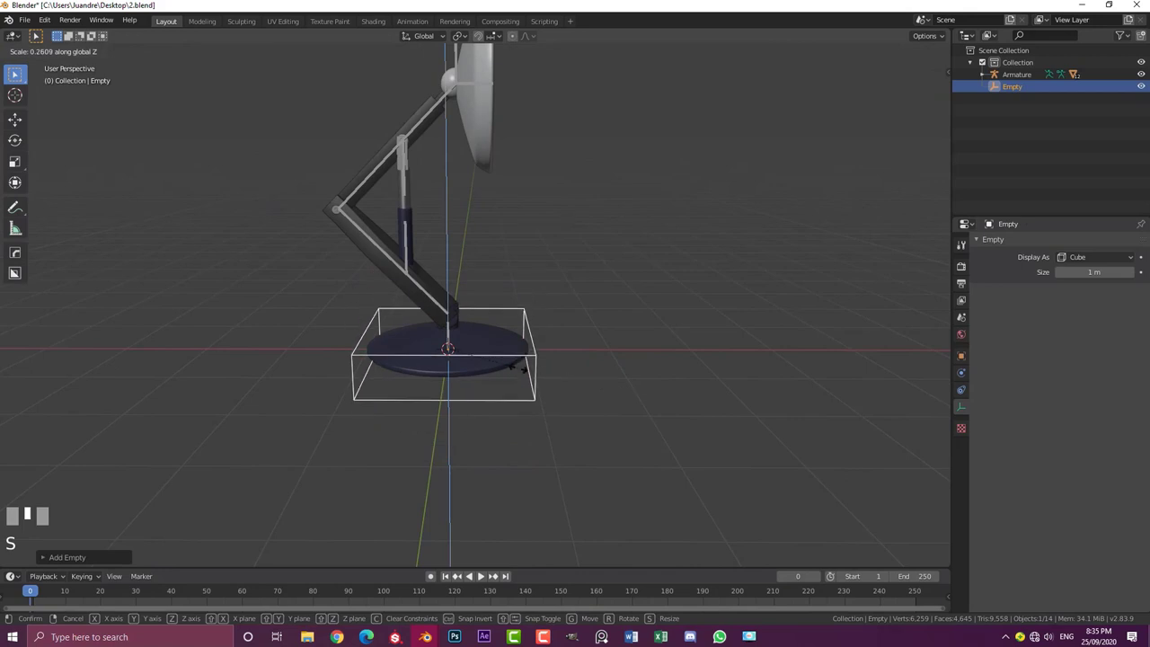
click(485, 362)
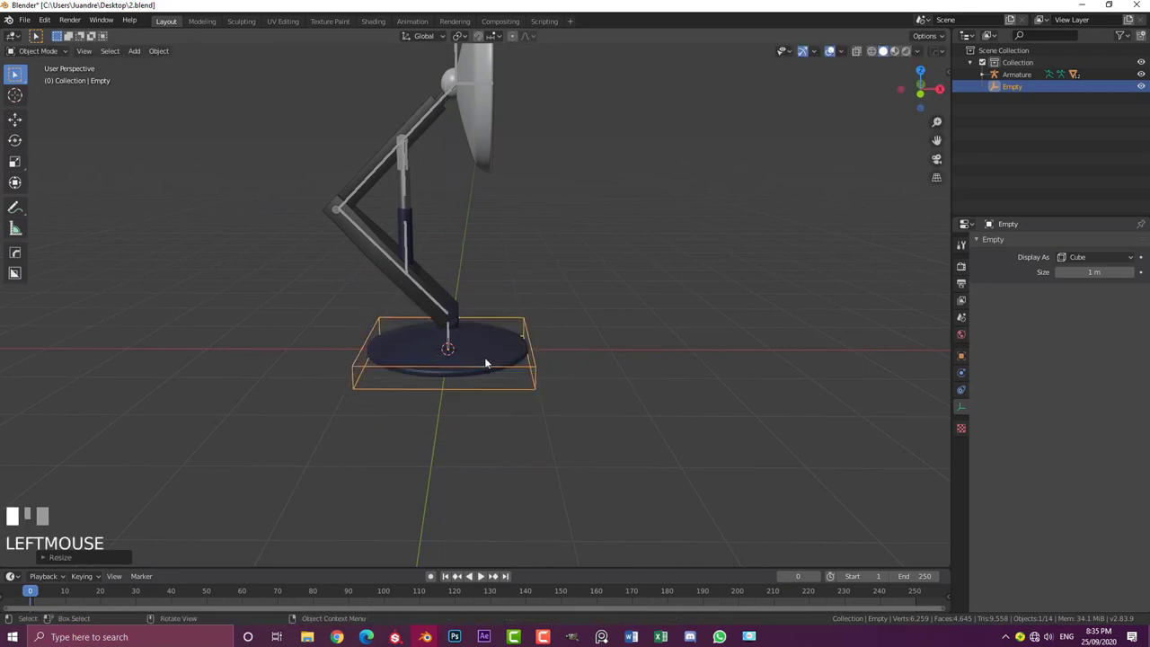
Parent the armature to the cube empty using Object (Keep Transform), and deselect everything
click(402, 142)
key(shift)
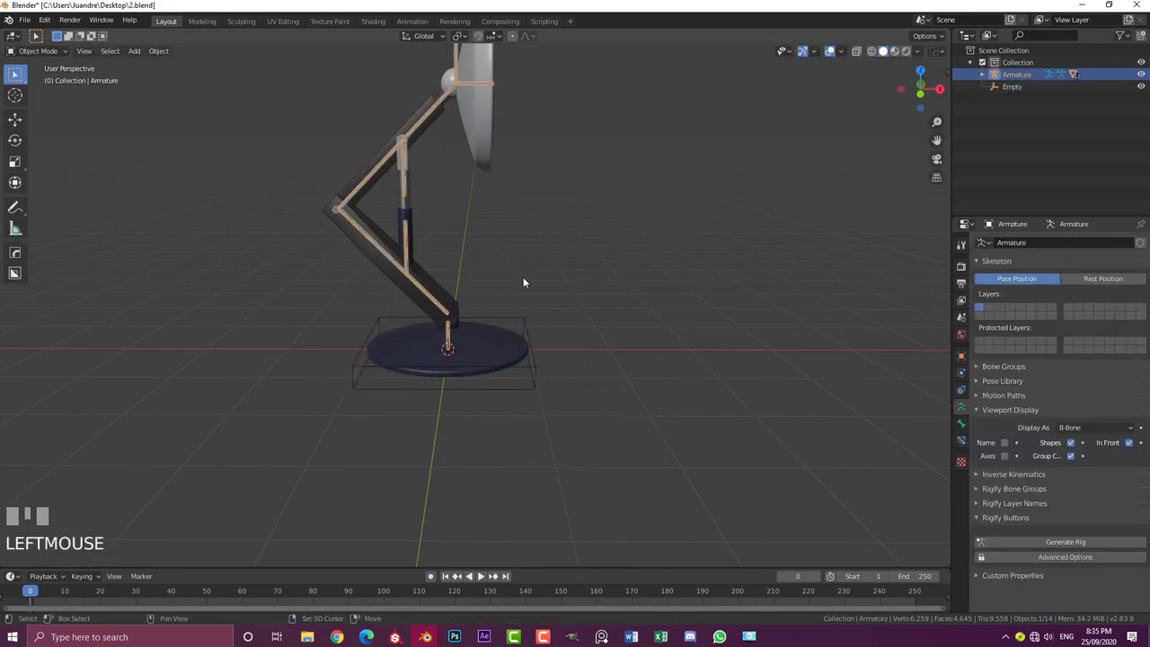
shift+click(516, 320)
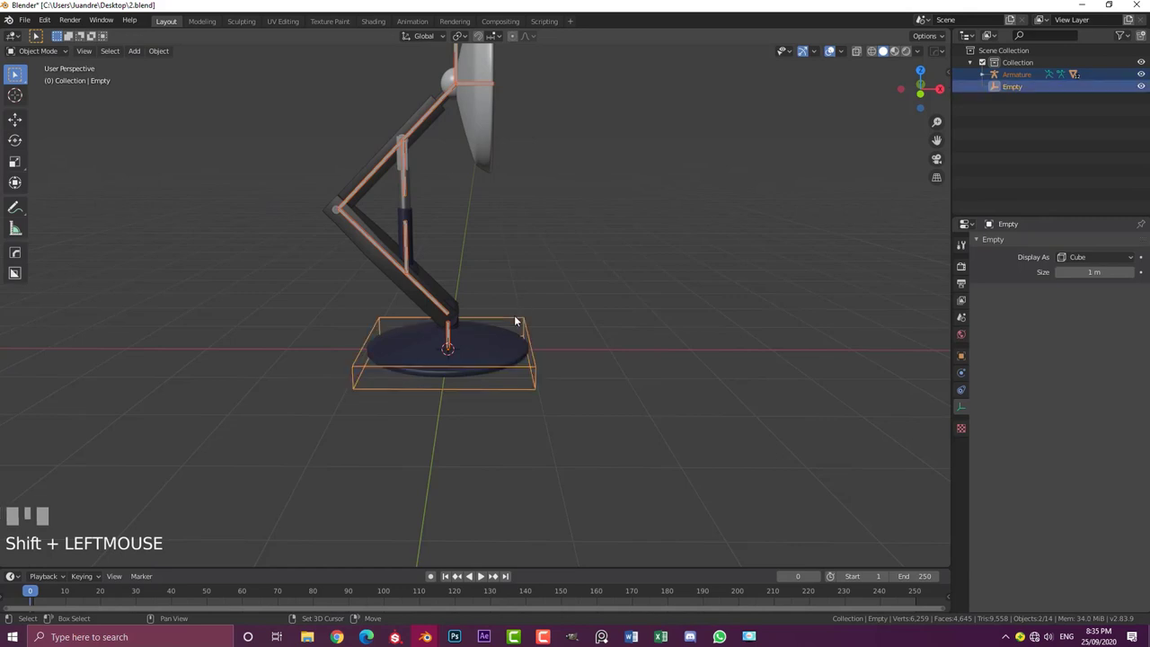
key(ctrl+p)
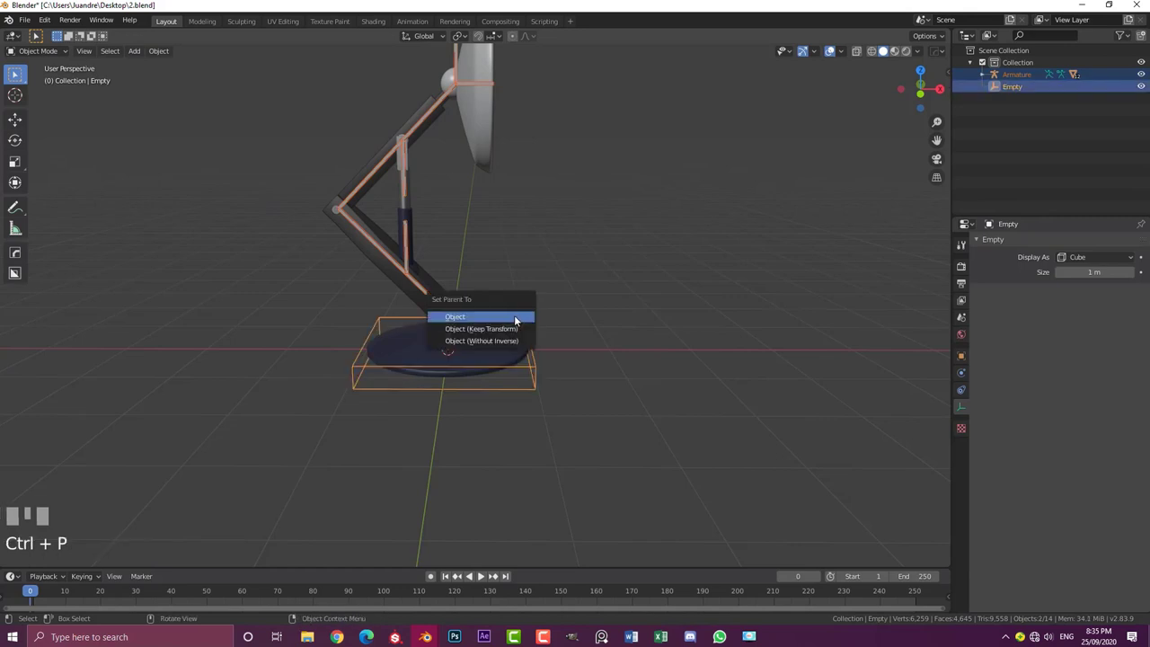
click(493, 329)
key(alt+a)
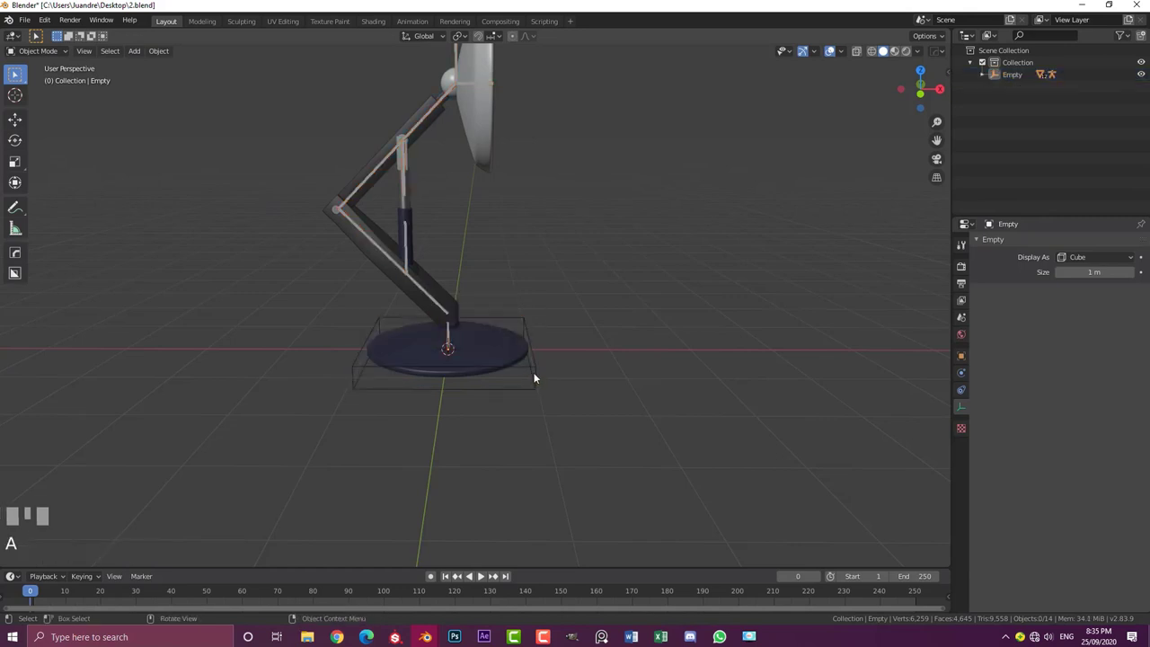
Select the cube empty and test moving it and rotating it about the Z axis, cancelling both transforms
click(533, 377)
scroll(565, 377, down, 3)
key(g)
right_click(527, 250)
middle_drag(558, 279, 695, 333)
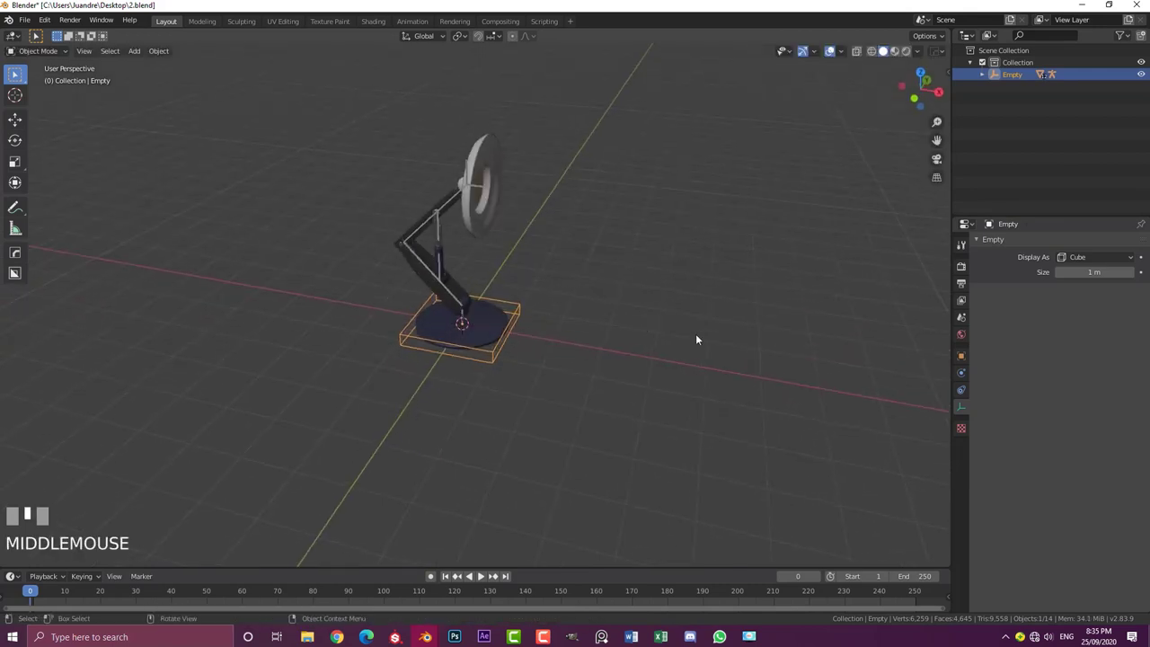
key(r)
key(z)
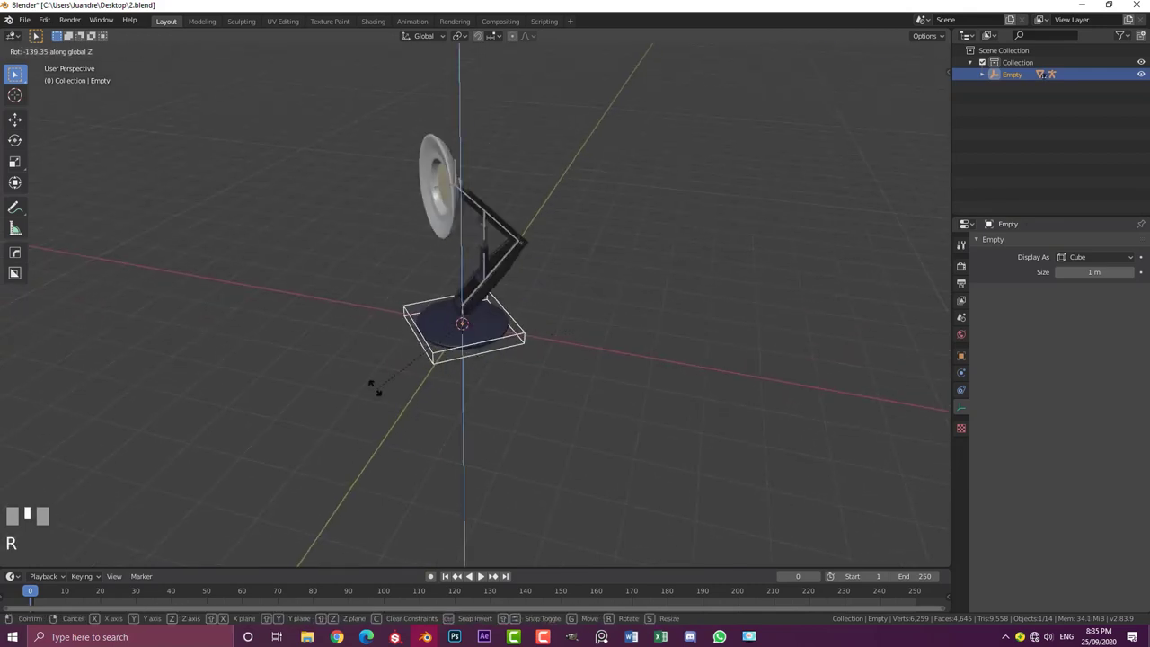
right_click(473, 190)
Select the armature, enter Pose Mode, and select the vertical control bone at the lamp head
click(467, 172)
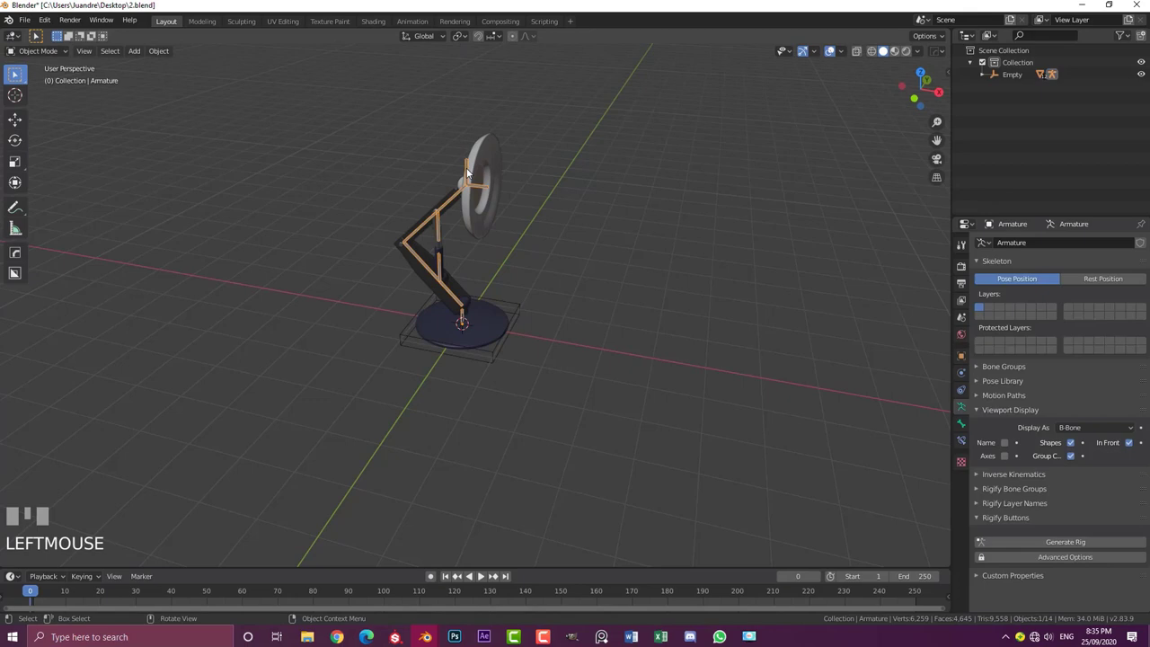
click(38, 51)
click(42, 95)
scroll(333, 180, up, 3)
click(460, 95)
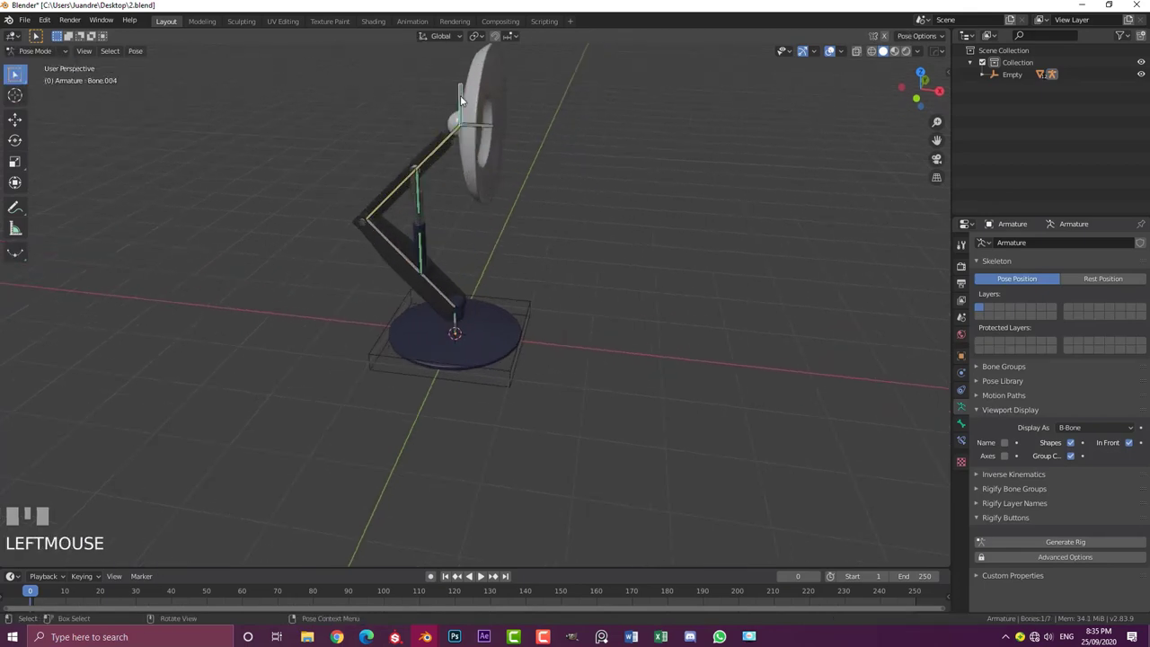
Test-move the vertical control bone in the right orthographic view, cancelling the move
key(KP_1)
shift+middle_drag(460, 95, 536, 245)
key(KP_3)
scroll(536, 246, up, 2)
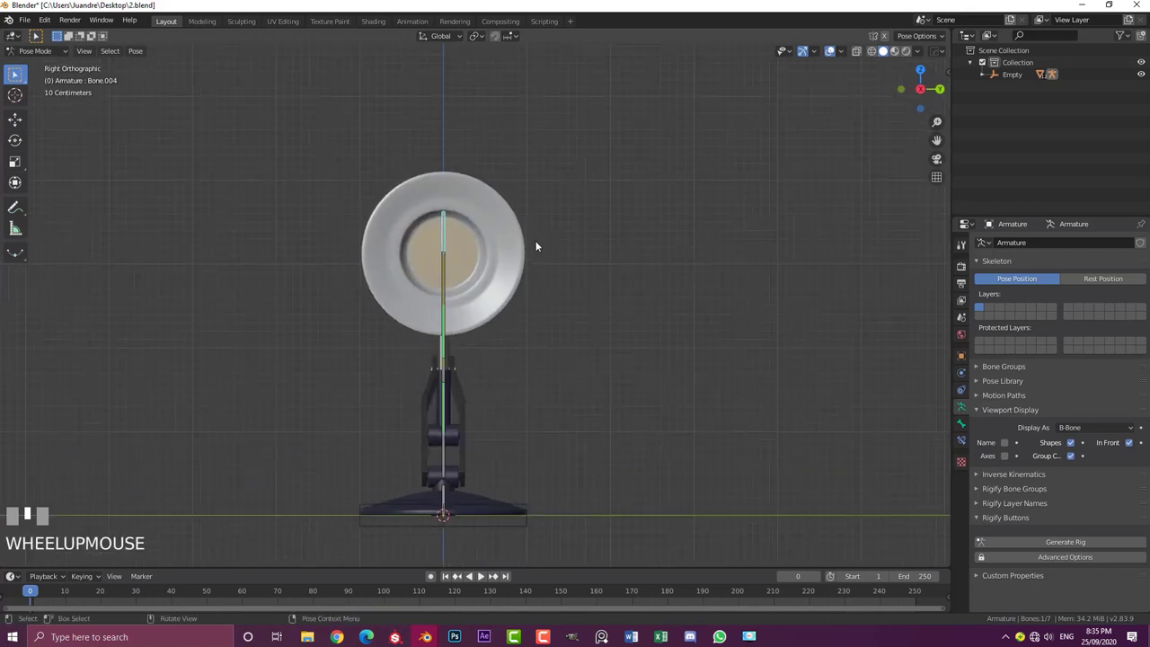
key(g)
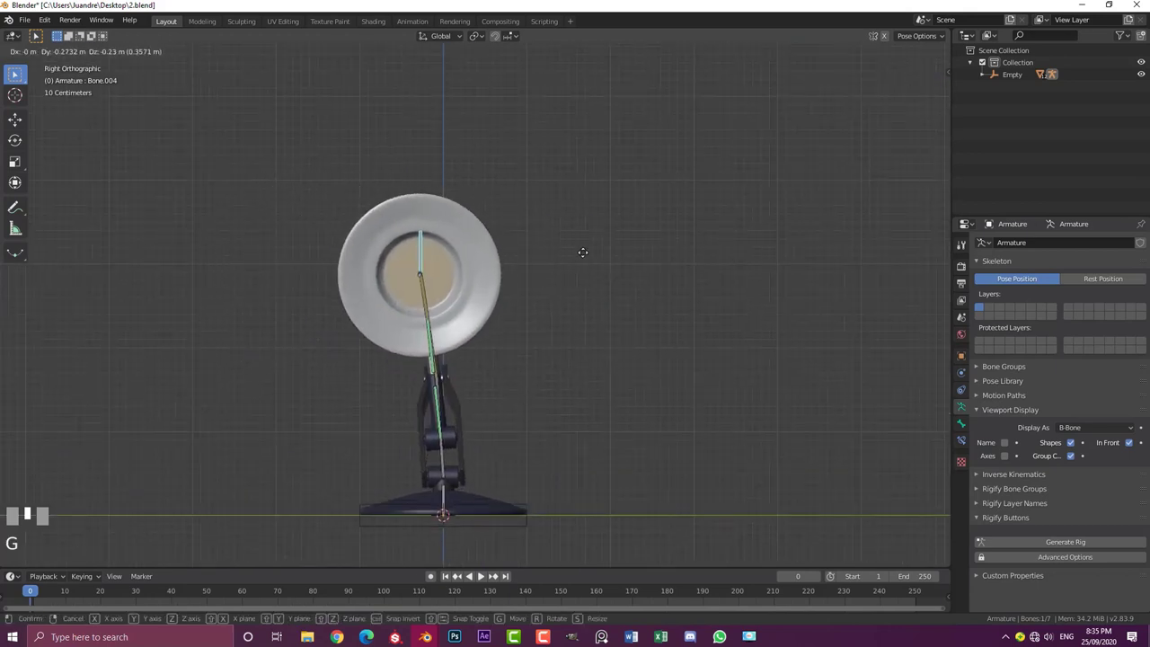
right_click(449, 249)
Show the control bone's transform properties and lock its Y and Z location
middle_drag(441, 217, 551, 239)
scroll(432, 162, up, 3)
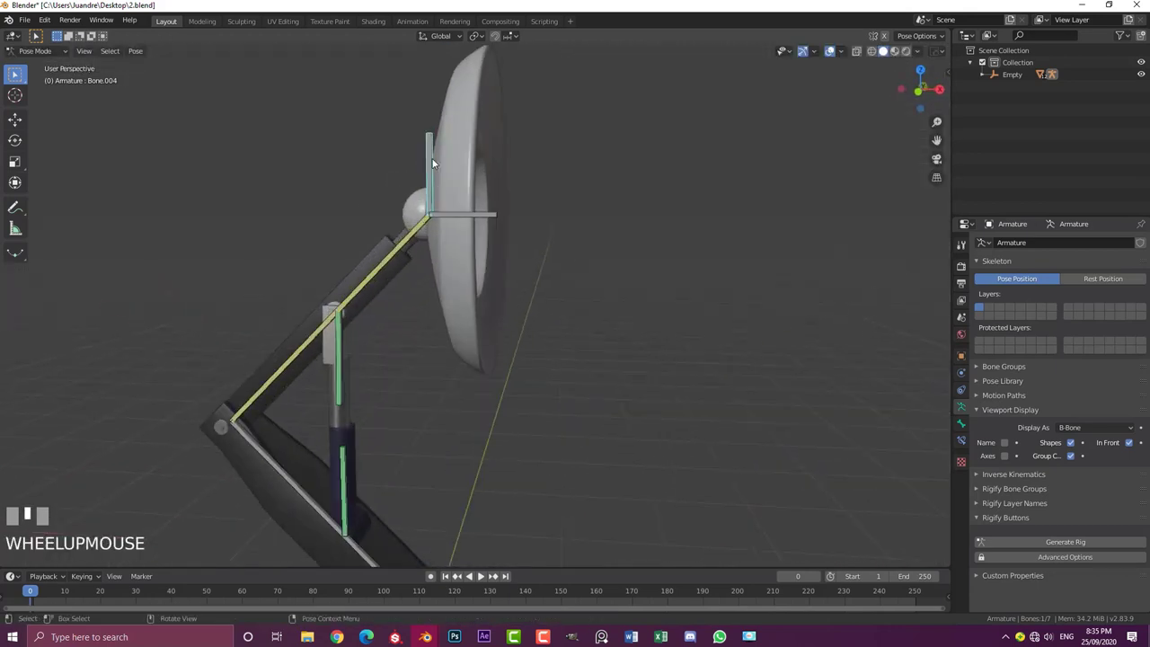
middle_drag(426, 156, 438, 162)
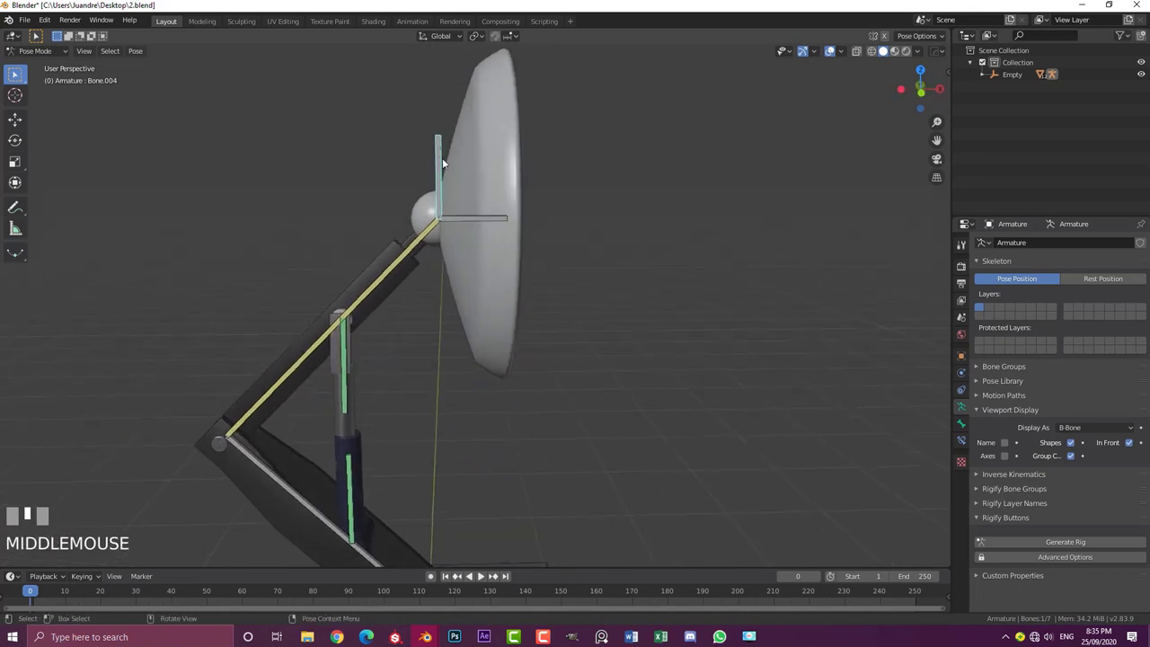
key(n)
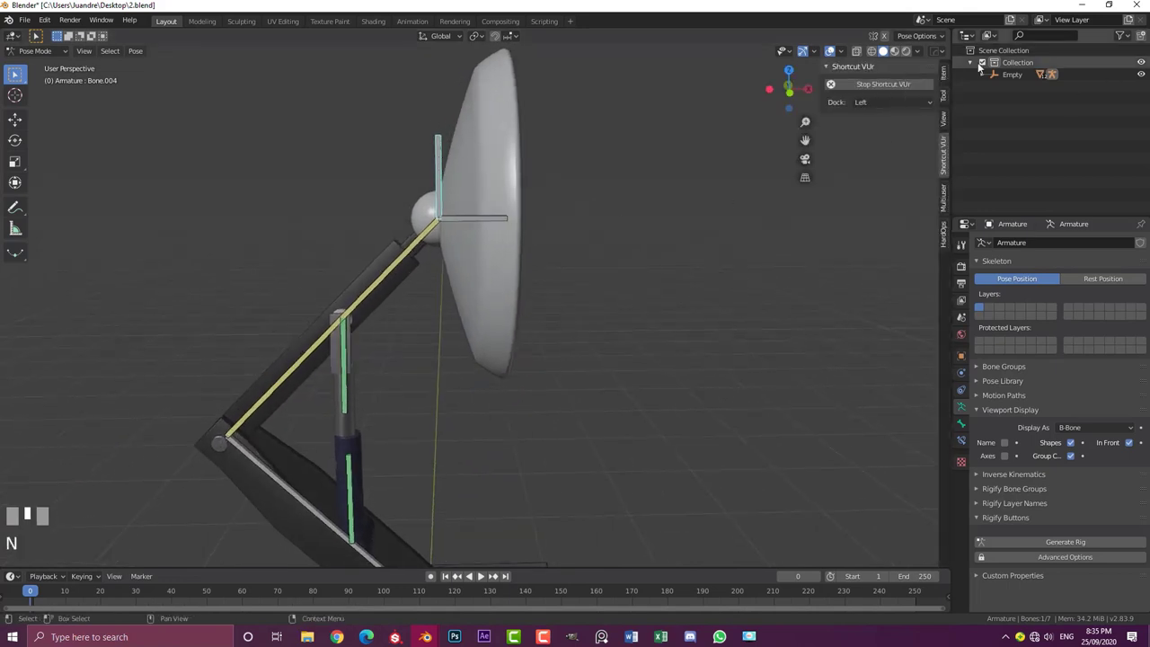
click(942, 74)
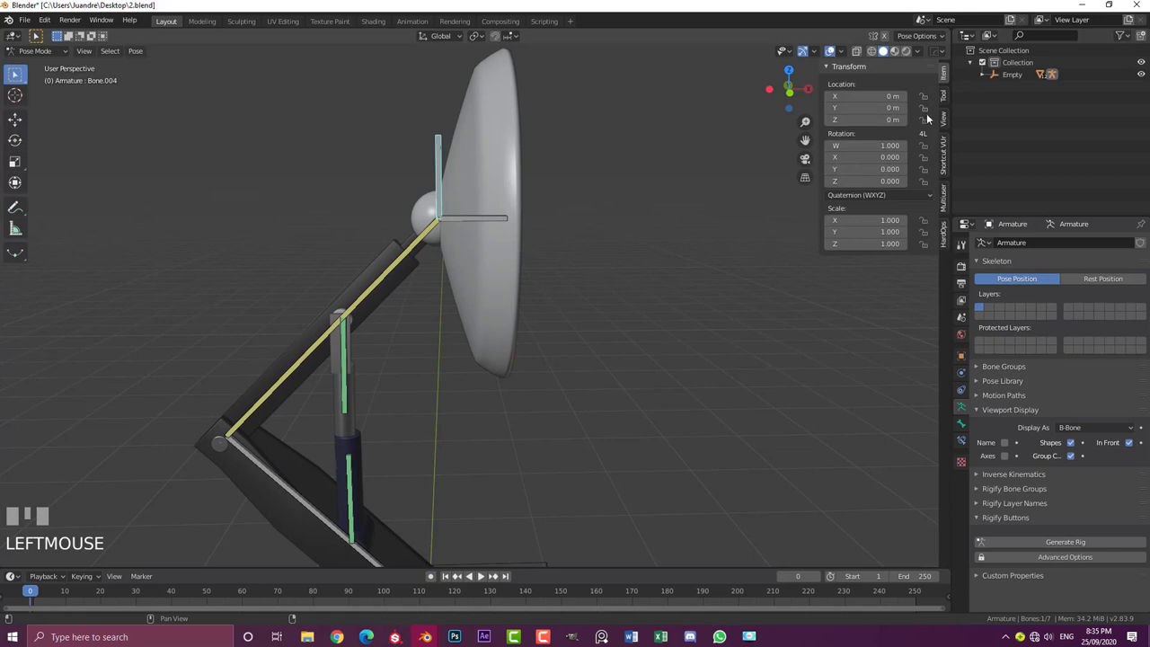
scroll(548, 185, down, 3)
click(923, 107)
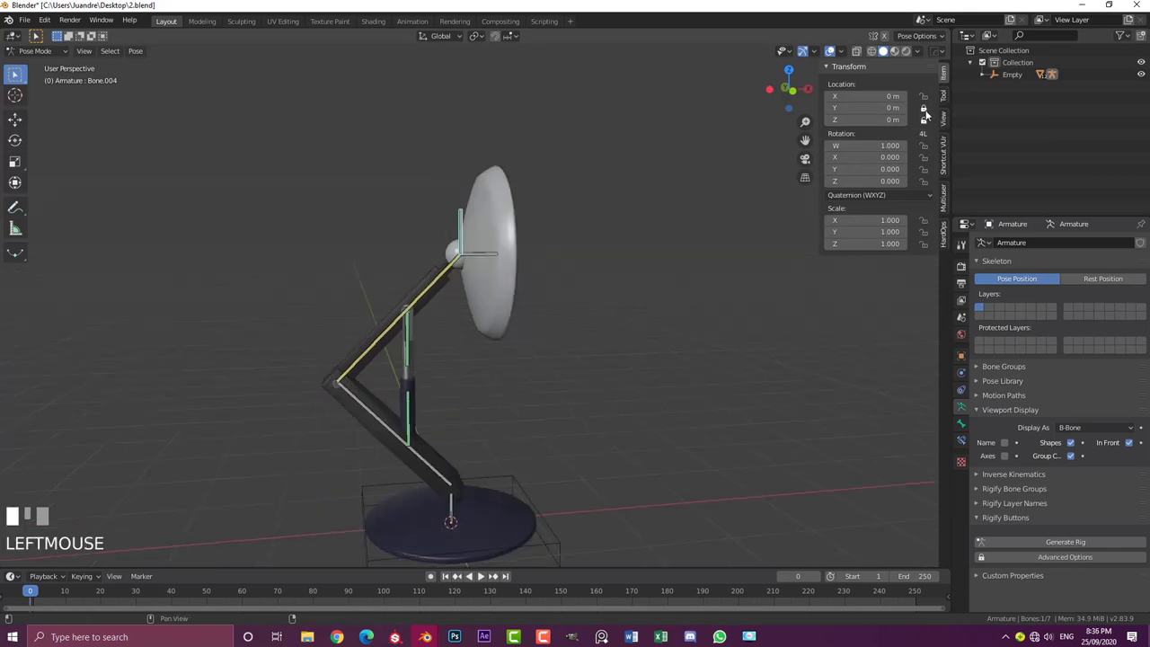
Test-move the control bone with Y and Z location locked, from the front and facing the lamp head, cancelling each move
middle_drag(629, 216, 565, 243)
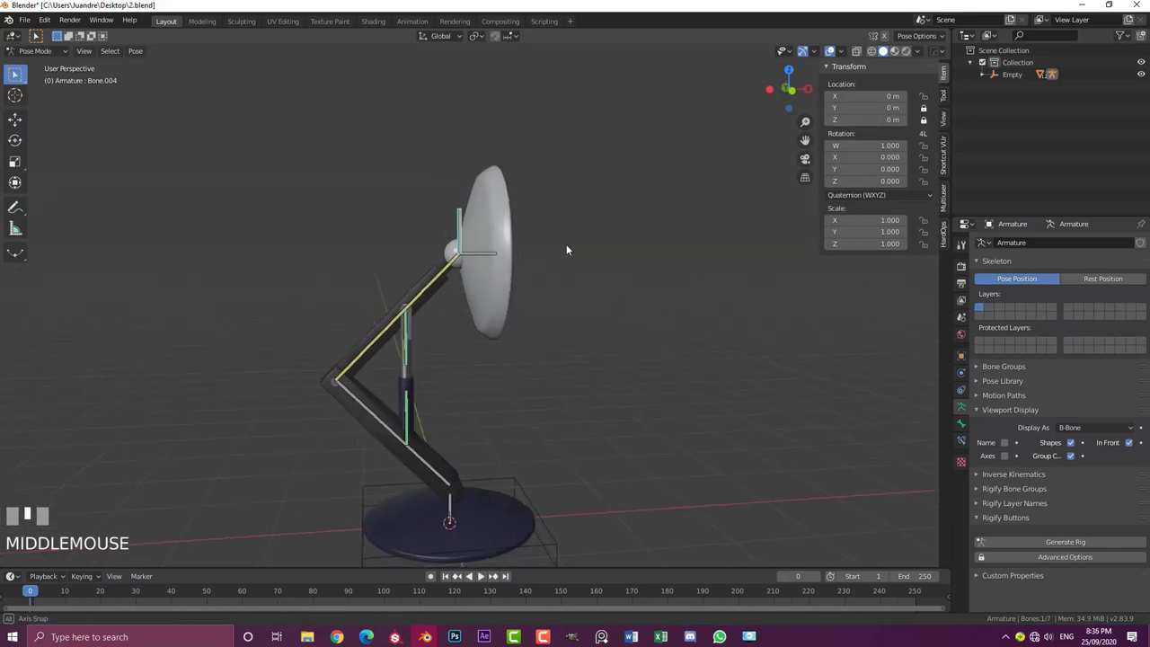
key(g)
right_click(507, 286)
key(KP_1)
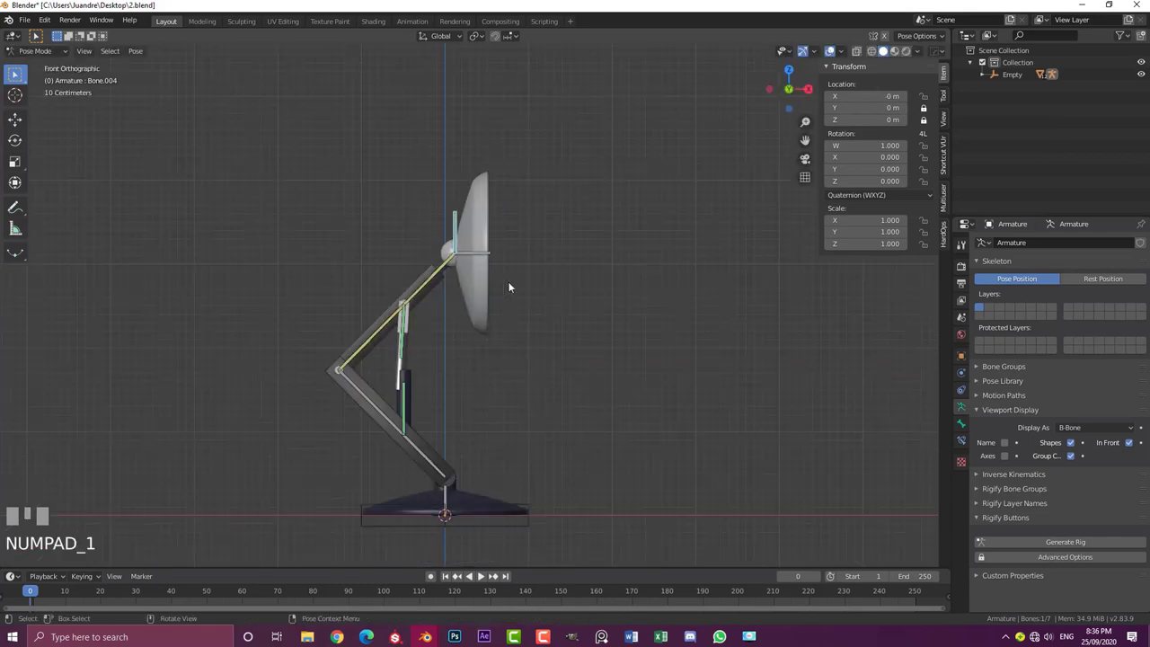
key(g)
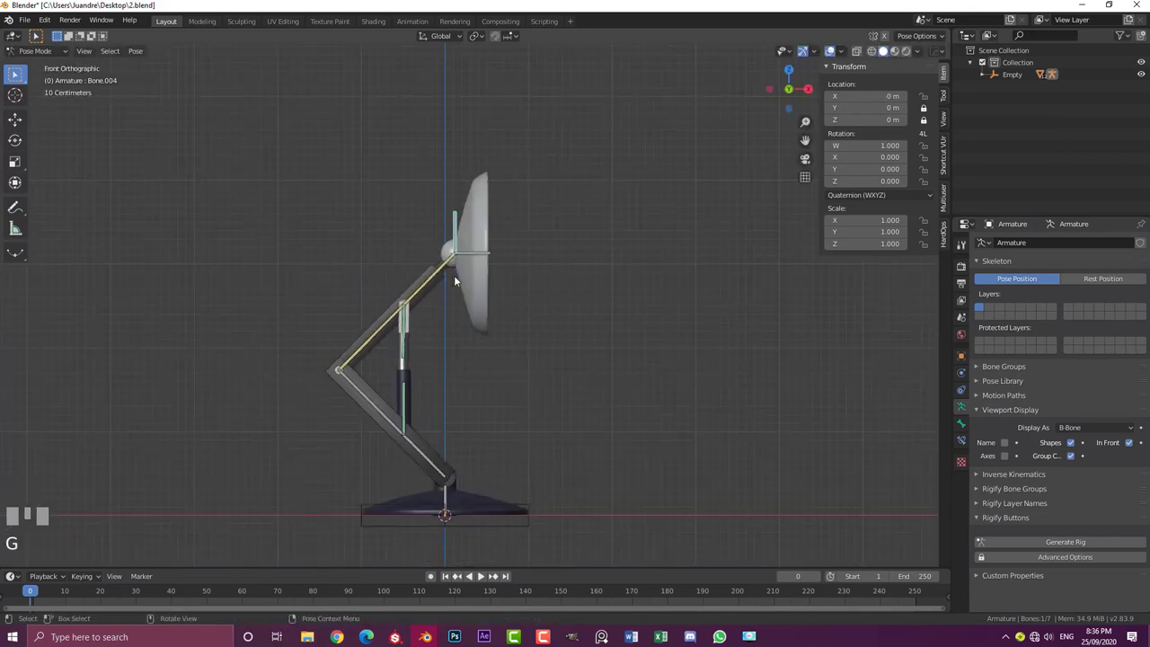
middle_drag(454, 275, 503, 261)
key(g)
right_click(972, 97)
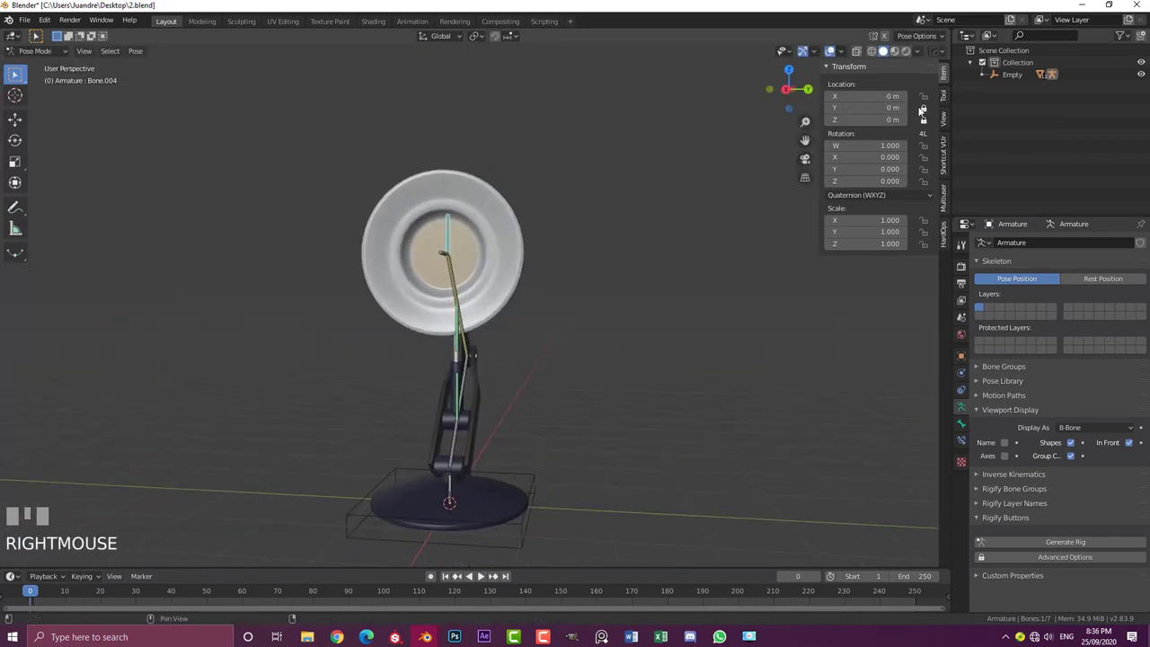
Unlock the control bone's Y location, keeping Z locked, and test-move it from several views, cancelling each move
middle_drag(611, 215, 500, 248)
key(g)
right_click(570, 233)
key(g)
right_click(513, 240)
key(KP_1)
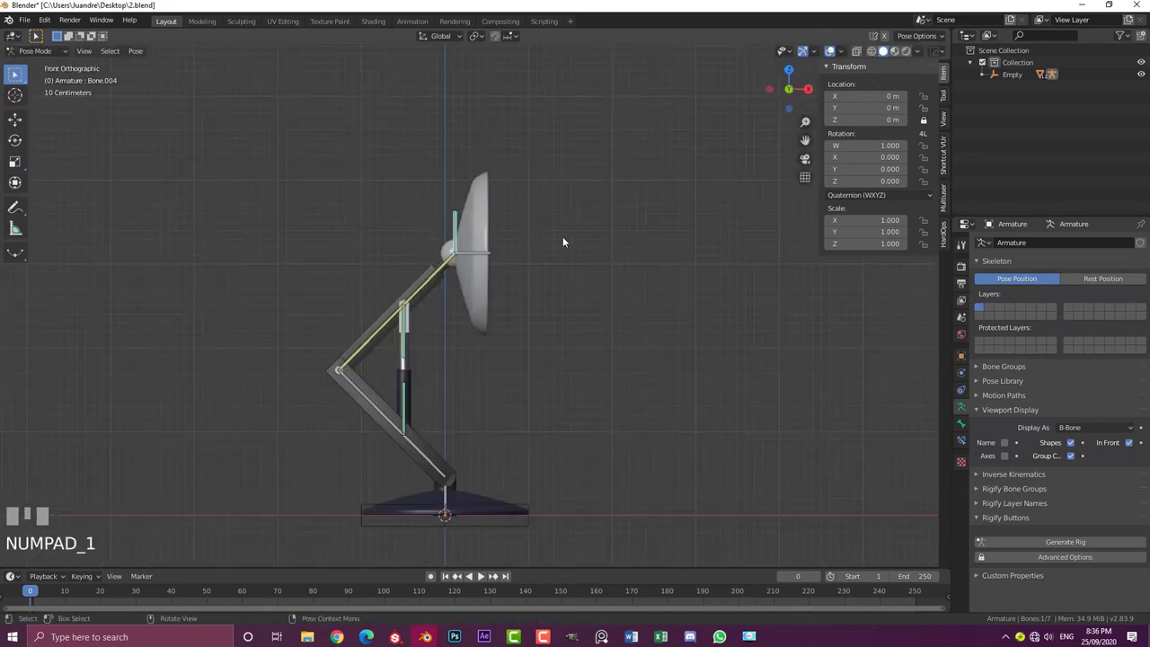
key(g)
right_click(530, 253)
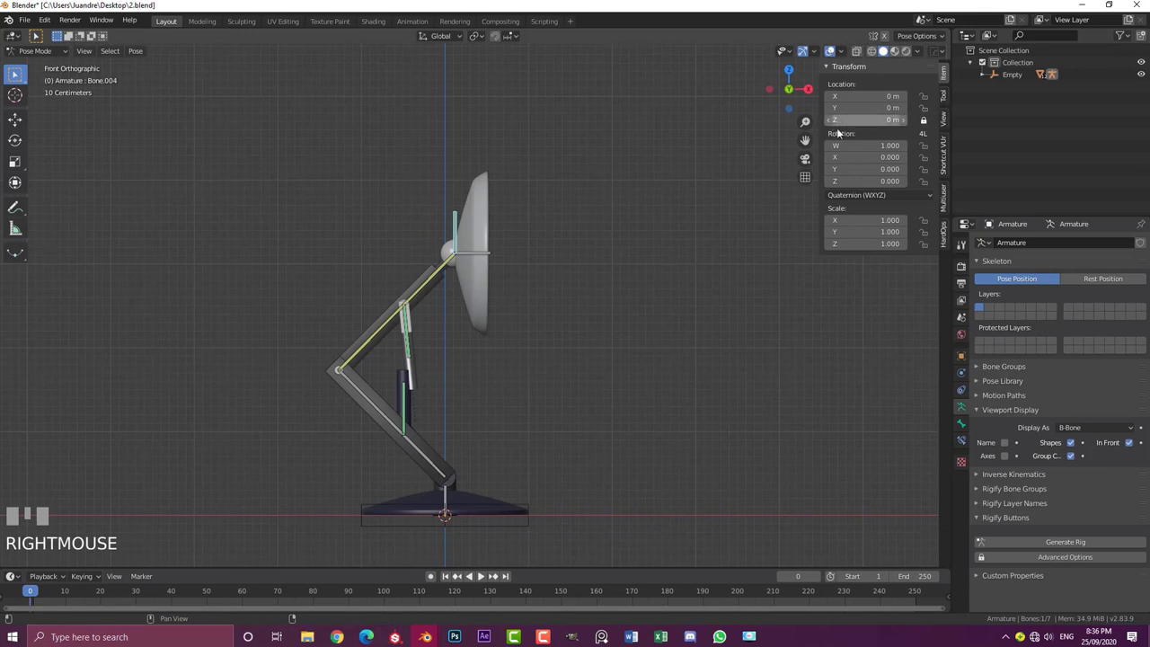
Test-move the control bone again in the front orthographic view to flex the arm, cancelling each move
scroll(521, 239, down, 2)
scroll(488, 270, up, 2)
key(g)
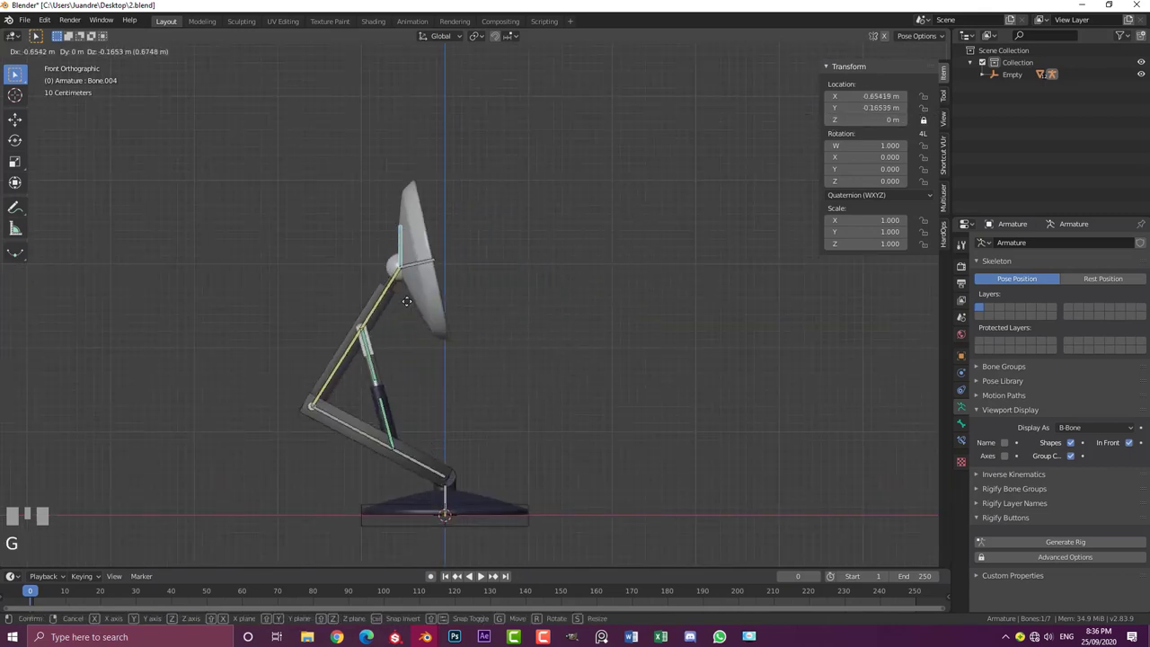
right_click(506, 315)
key(g)
right_click(519, 336)
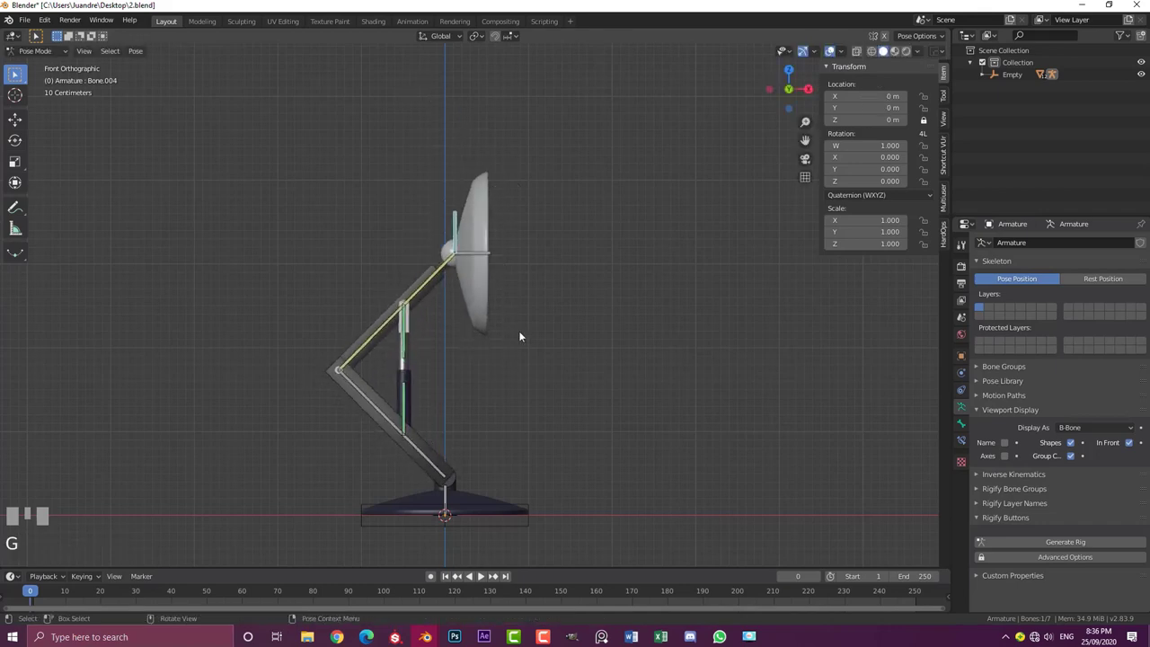
Test-move the control bone from face-on and angled views to check that Z location is locked, cancelling each move
middle_drag(728, 261, 577, 269)
key(g)
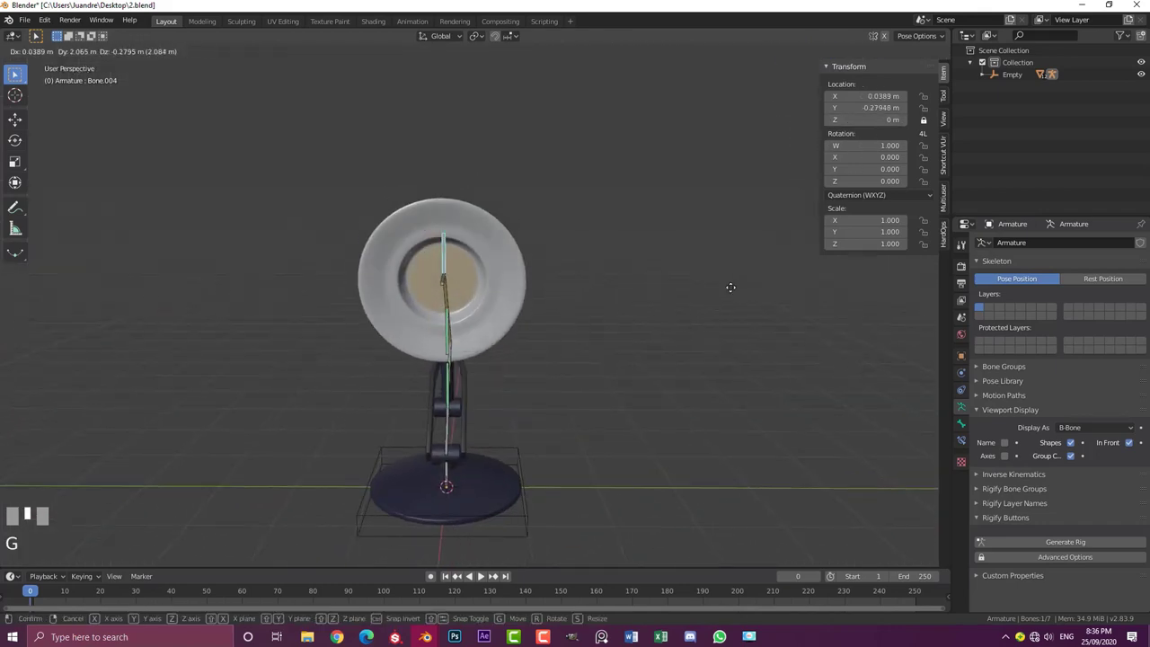
right_click(408, 244)
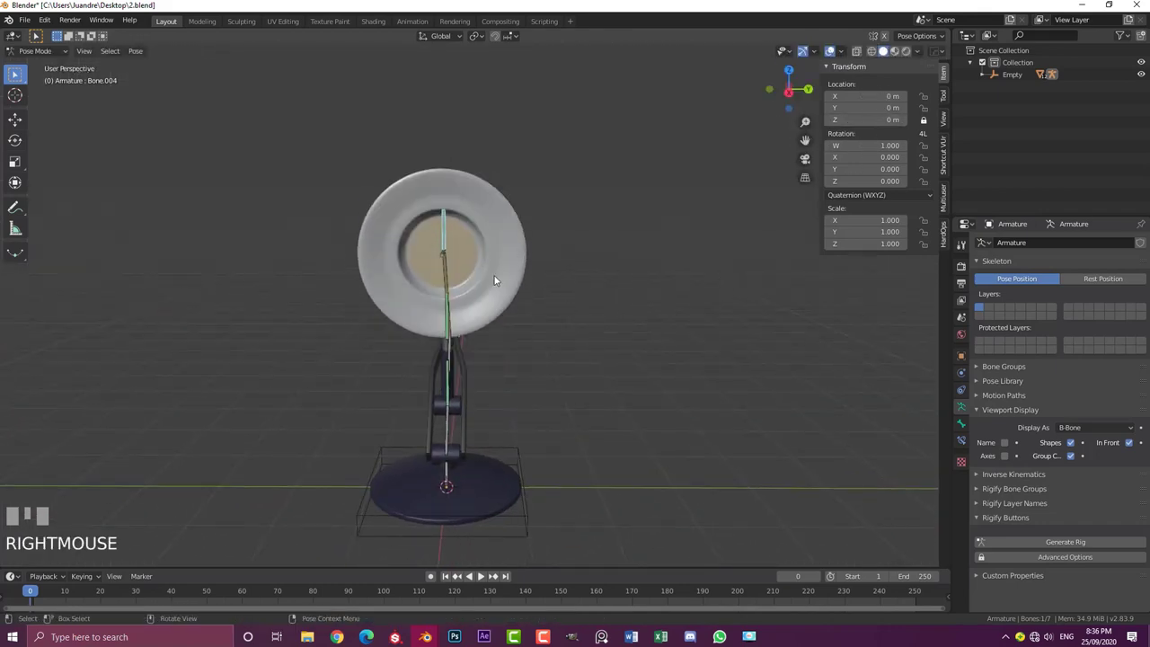
middle_drag(378, 305, 489, 298)
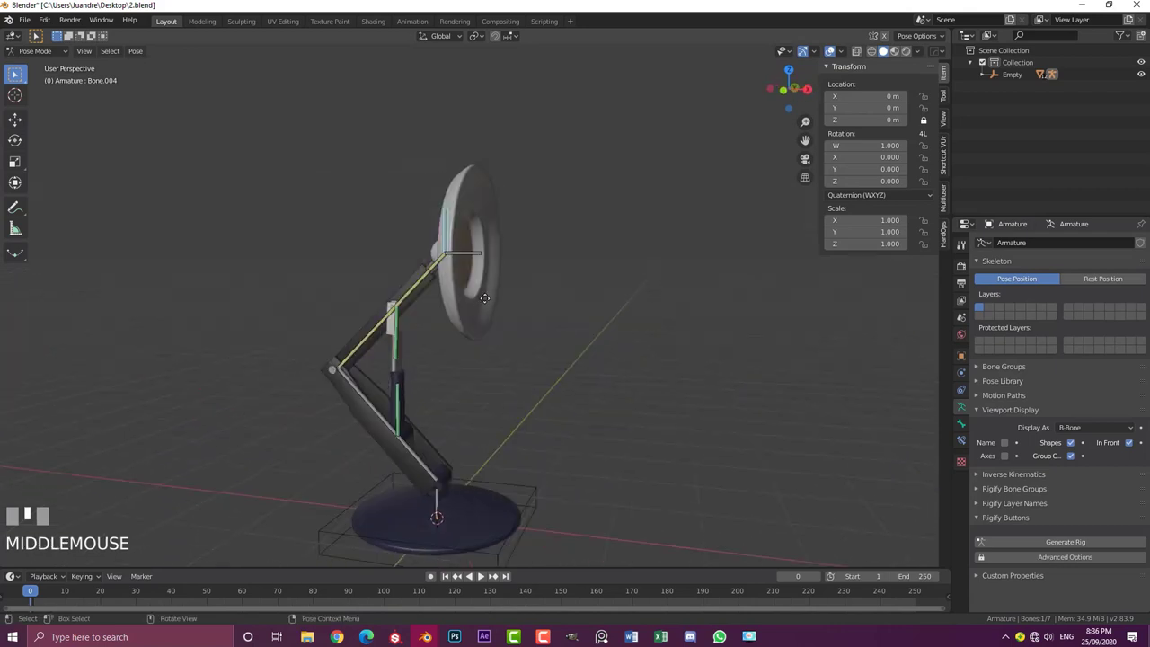
key(g)
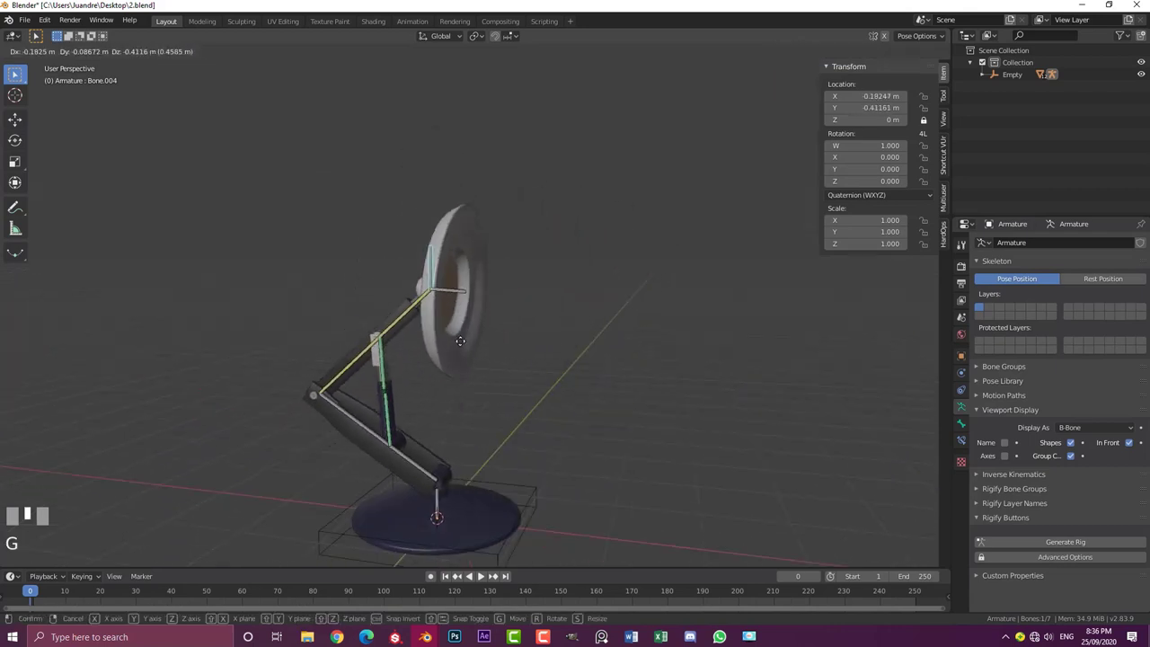
right_click(449, 216)
middle_drag(449, 216, 482, 308)
key(g)
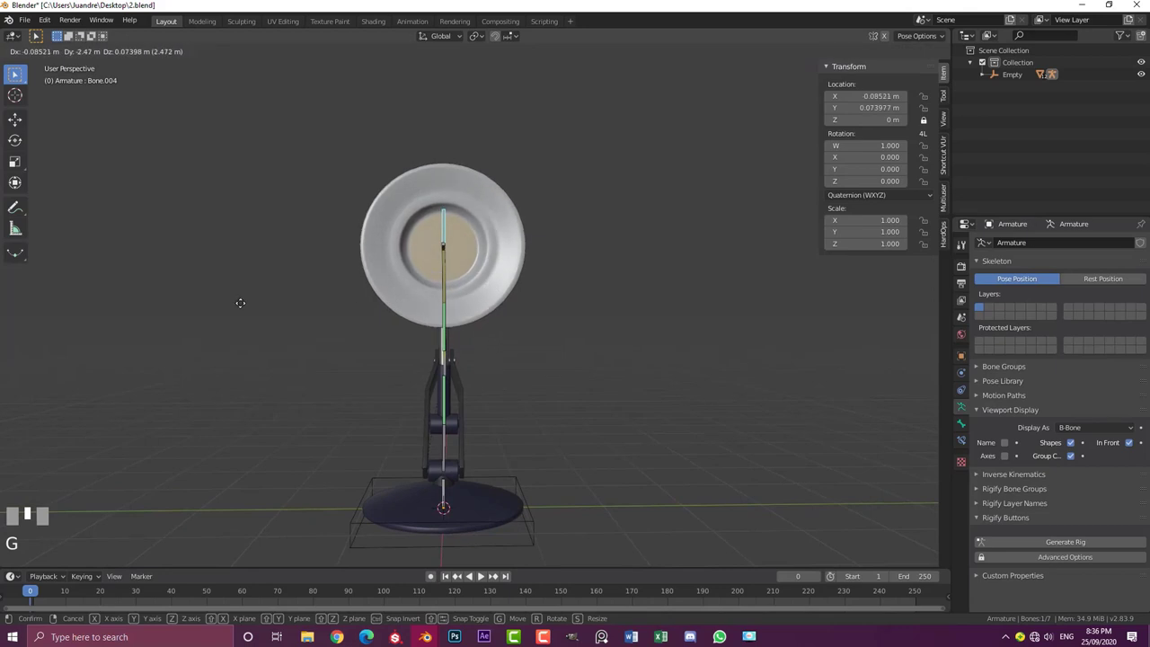
right_click(384, 331)
middle_drag(385, 331, 518, 365)
scroll(516, 366, up, 2)
scroll(515, 365, down, 2)
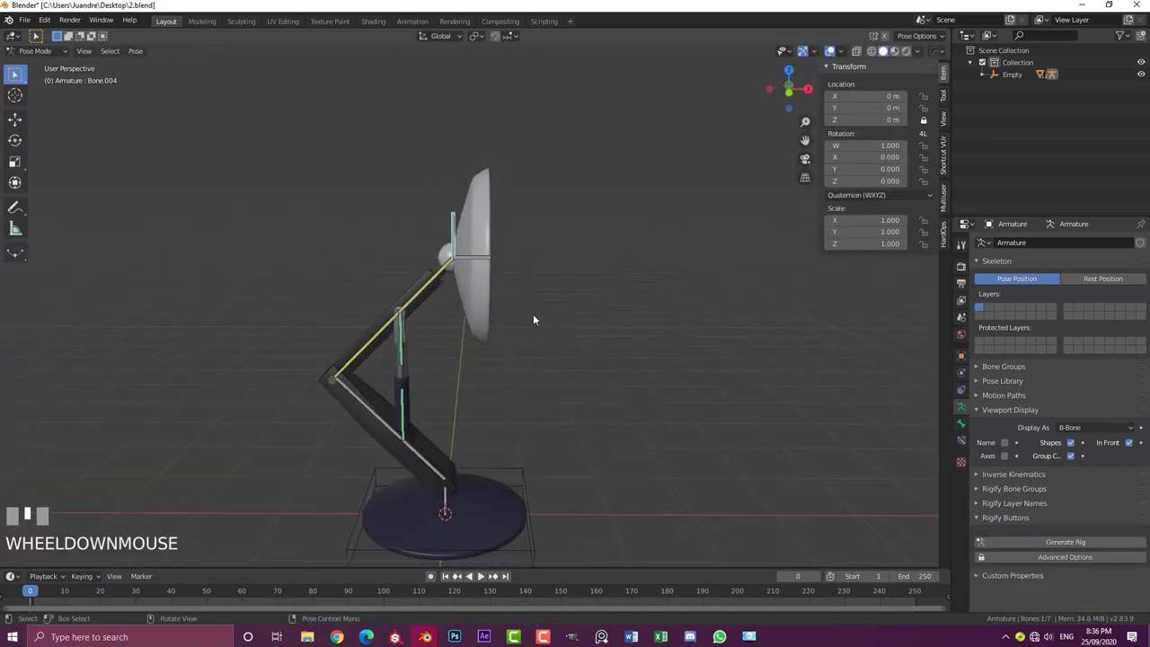
Deselect all bones and return the armature to Object Mode
key(alt+a)
middle_drag(534, 318, 224, 144)
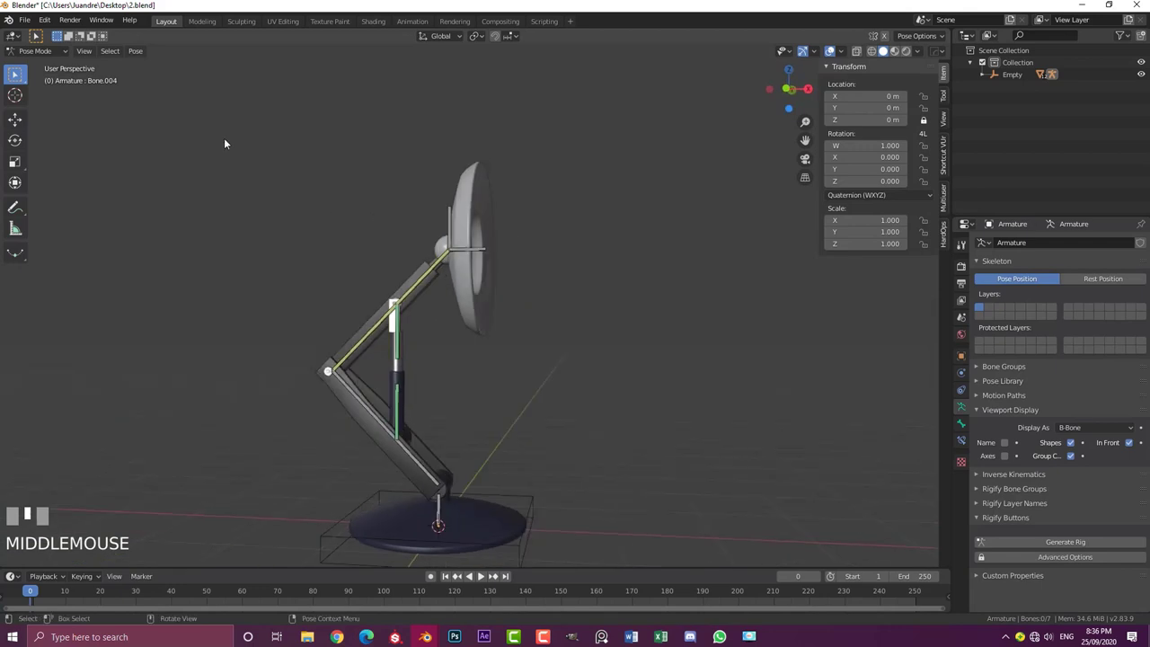
click(38, 51)
click(52, 66)
scroll(665, 231, down, 2)
middle_drag(664, 231, 424, 187)
scroll(424, 187, up, 3)
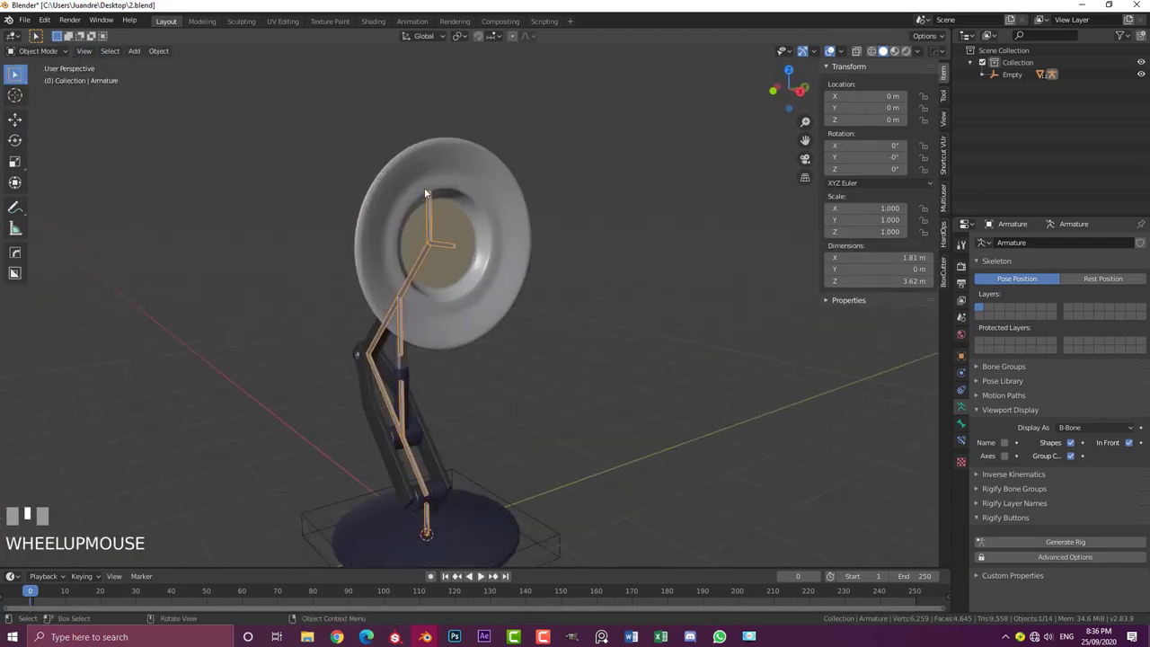
scroll(354, 309, down, 3)
middle_drag(353, 309, 400, 327)
scroll(527, 210, up, 3)
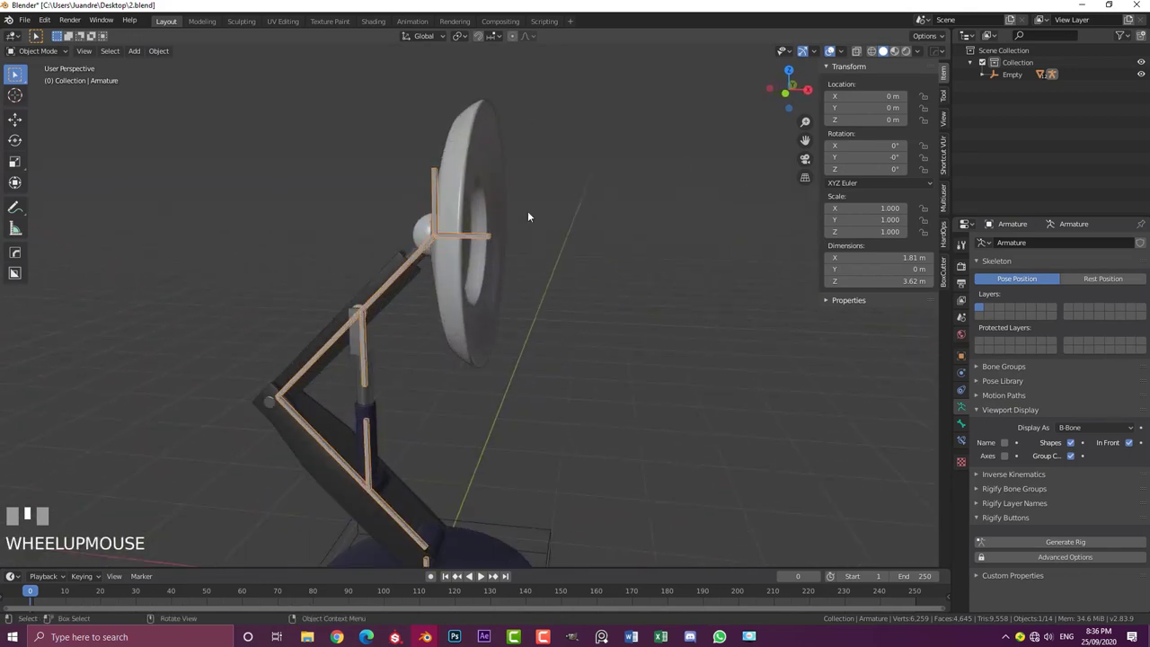
middle_drag(527, 210, 548, 323)
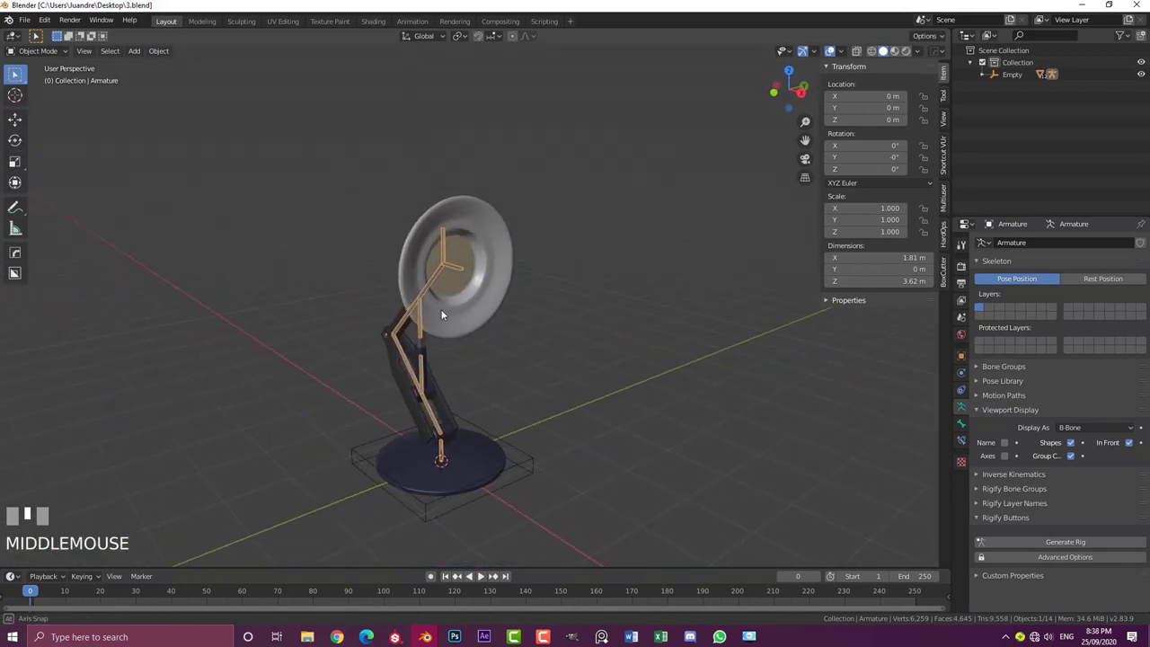
Add a mesh plane under the lamp and scale it up to about 36 m per side as the floor
mouse_move(453, 278)
middle_down()
mouse_move(464, 286)
mouse_move(447, 261)
middle_up()
scroll(465, 287, down, 2)
key(shift+a)
mouse_move(422, 155)
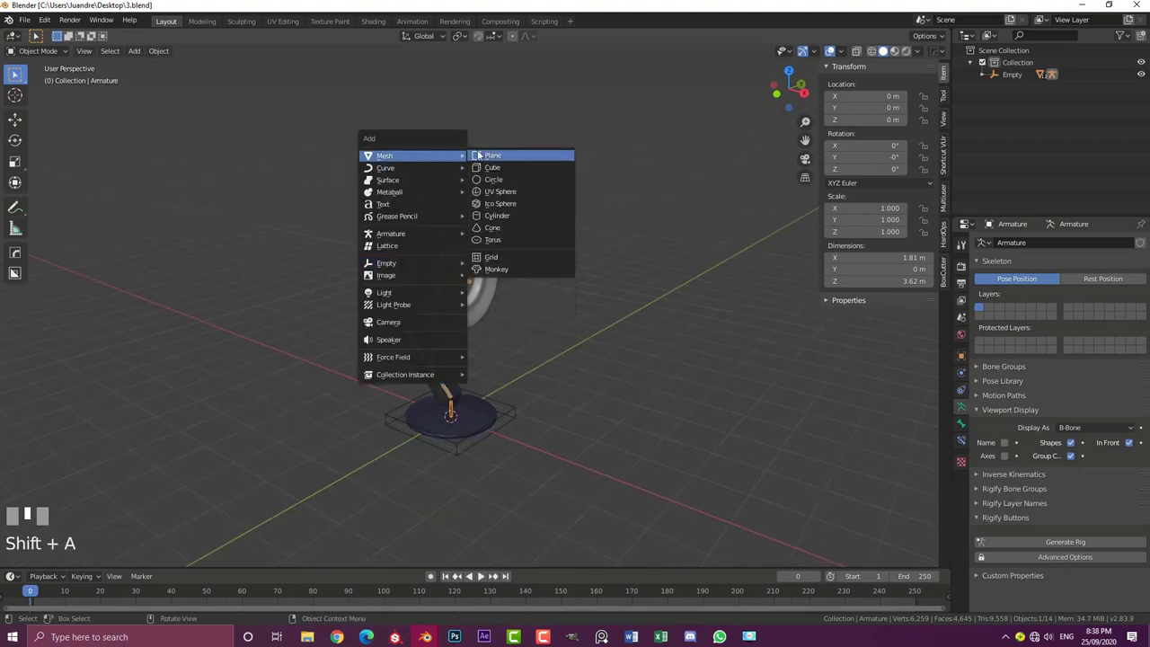
click(491, 154)
scroll(511, 307, down, 2)
key(s)
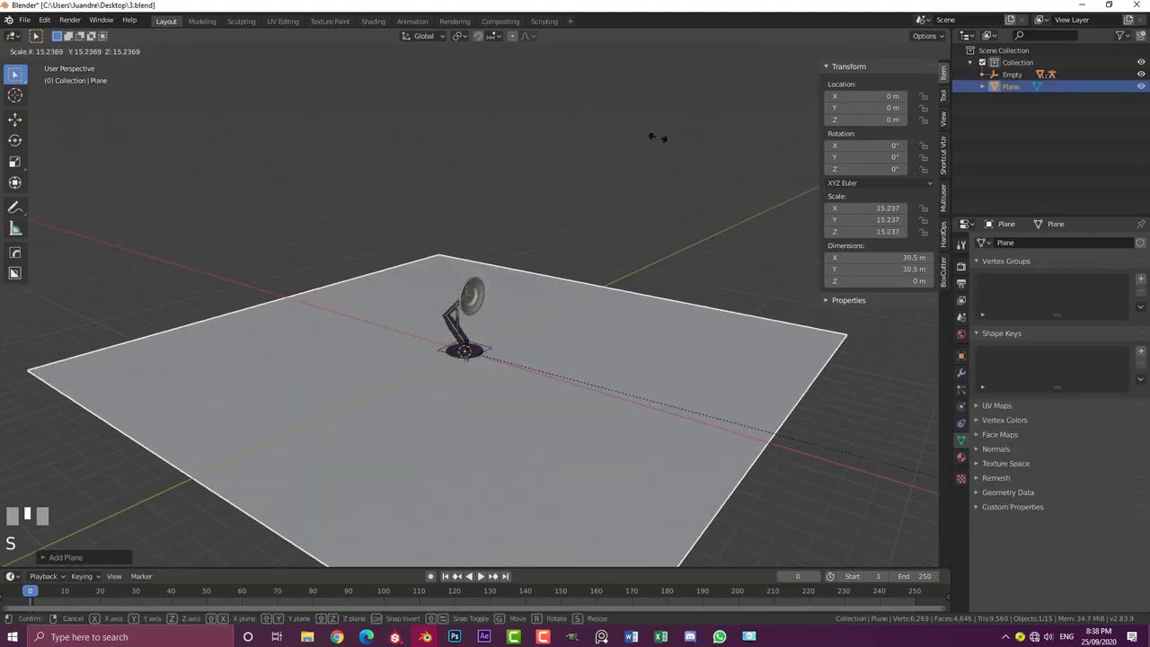
click(565, 167)
Add a camera and, in camera view, pull it back along its local Z to about X 6.52, Y -8.23, Z 3.41 m
scroll(506, 272, up, 4)
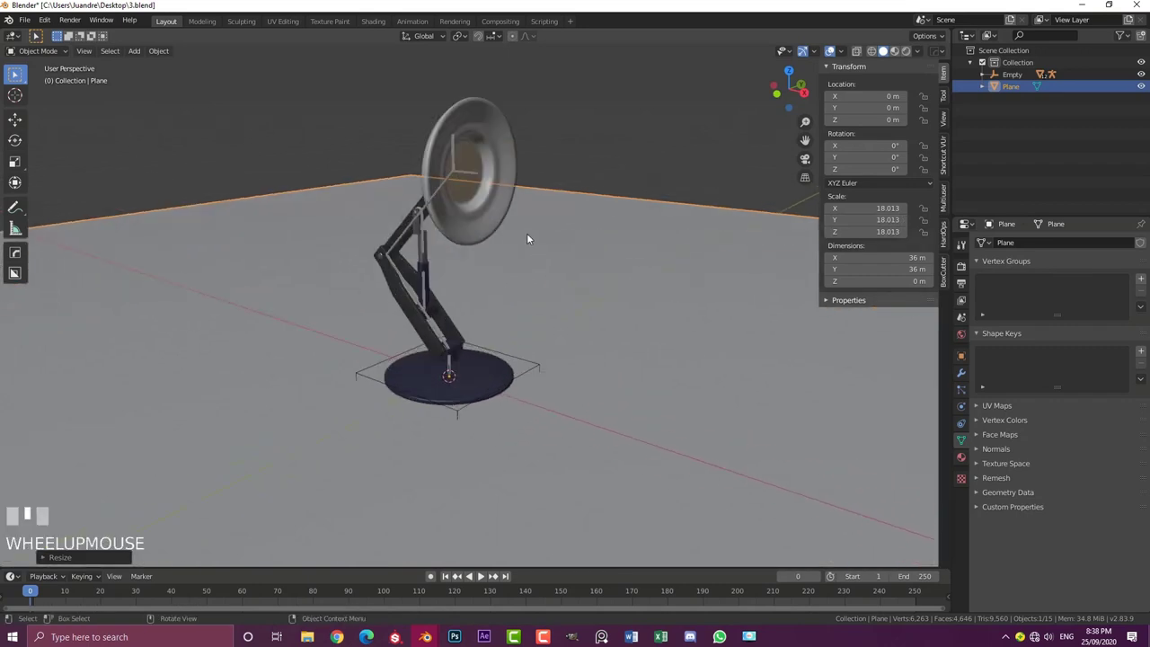
key(shift+a)
click(426, 379)
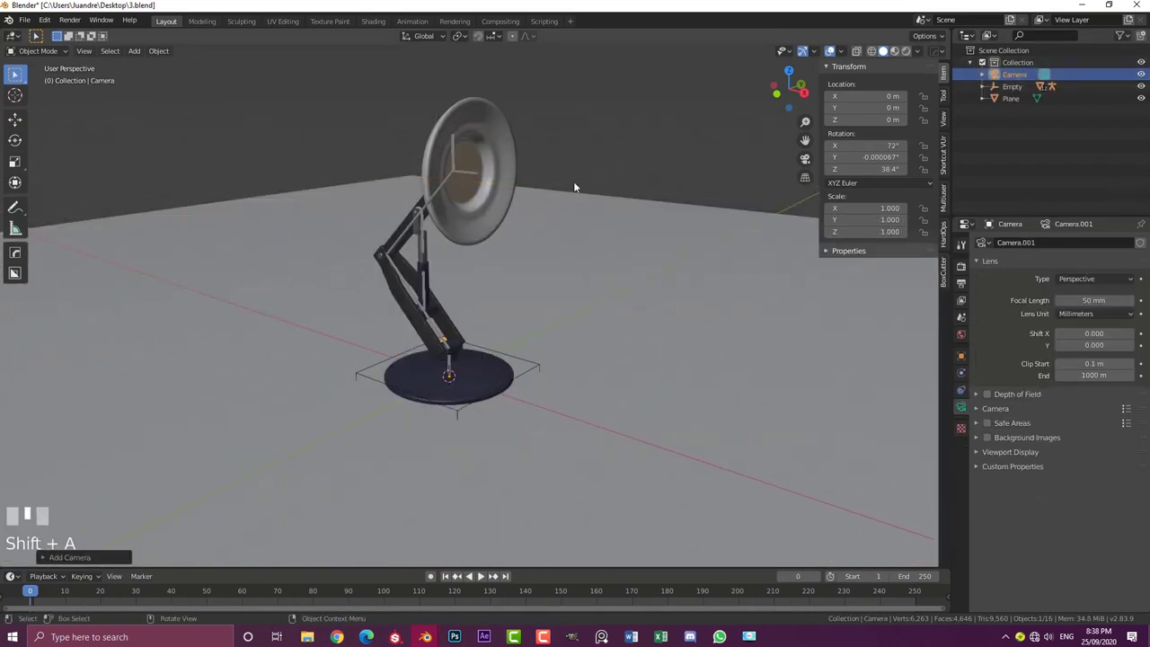
key(KP_0)
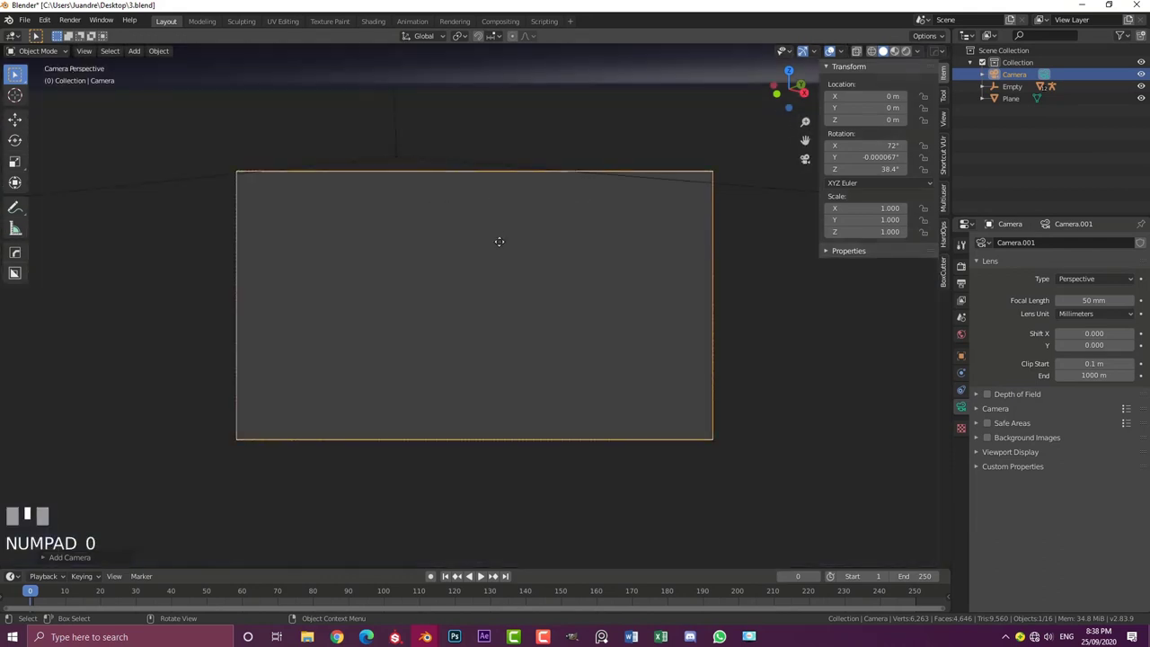
key(g)
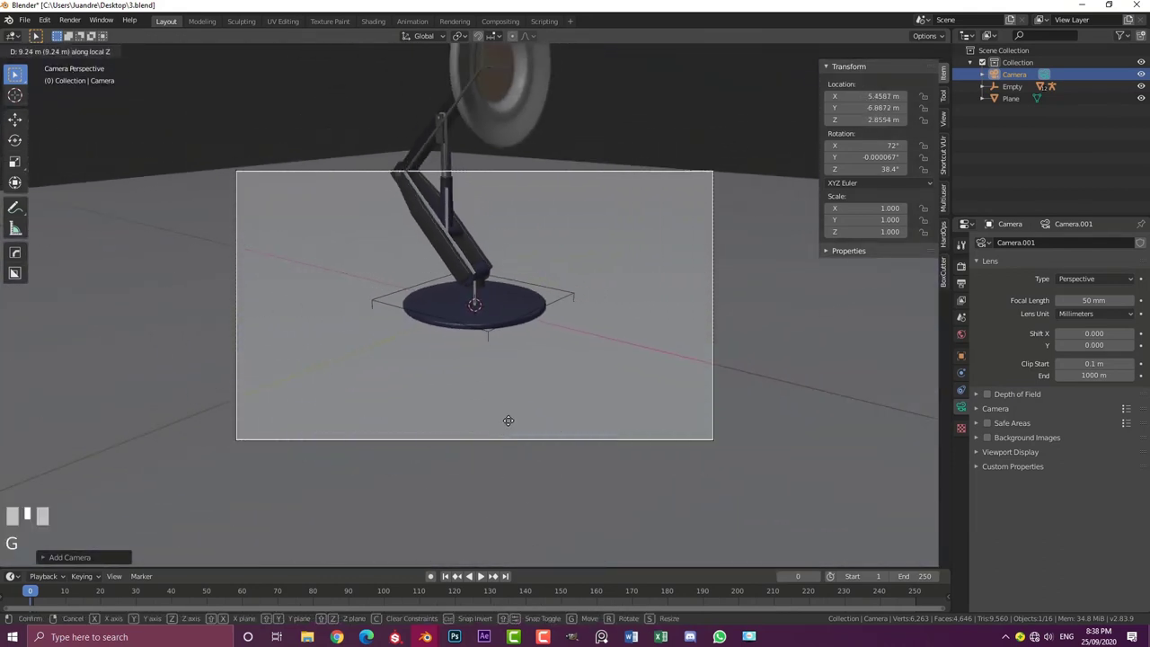
click(505, 431)
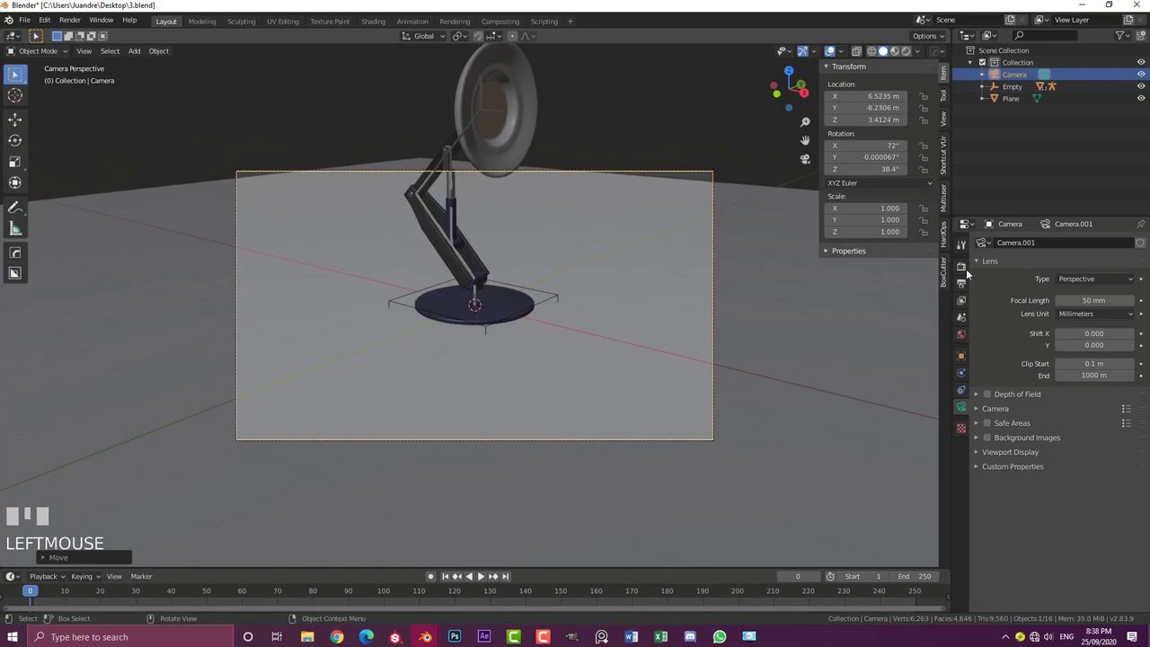
Set the render resolution Y to 1920 px and raise the camera to about Z 4.76 m so the lamp fits the square frame
click(960, 283)
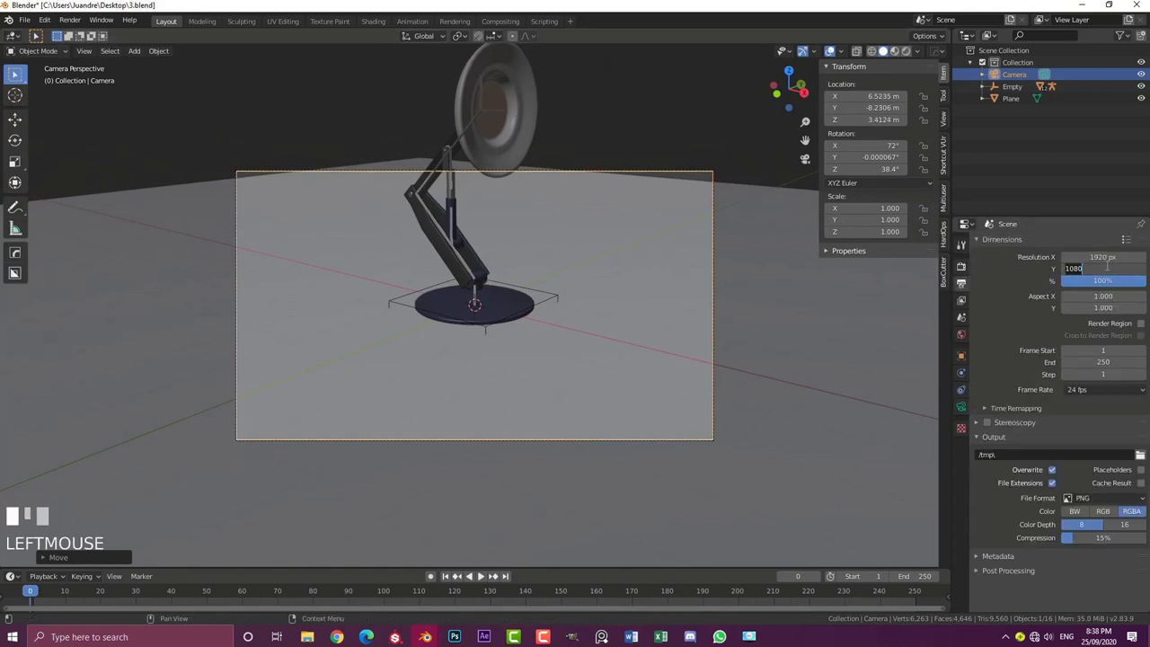
key(Return)
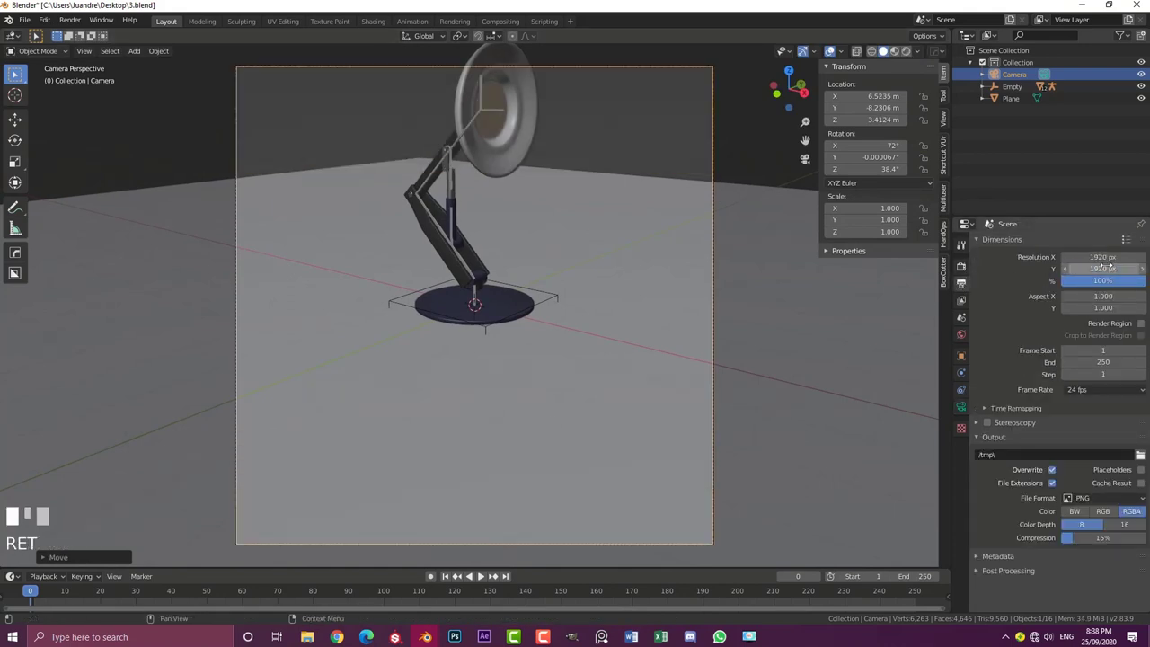
scroll(538, 325, down, 2)
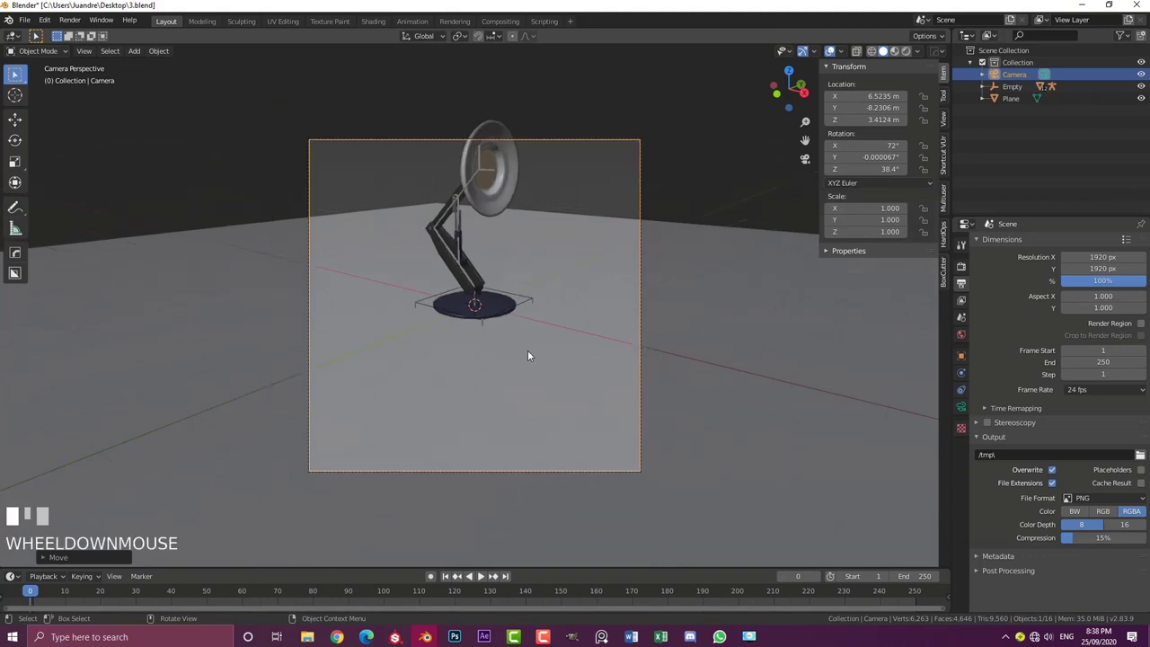
drag(804, 139, 804, 197)
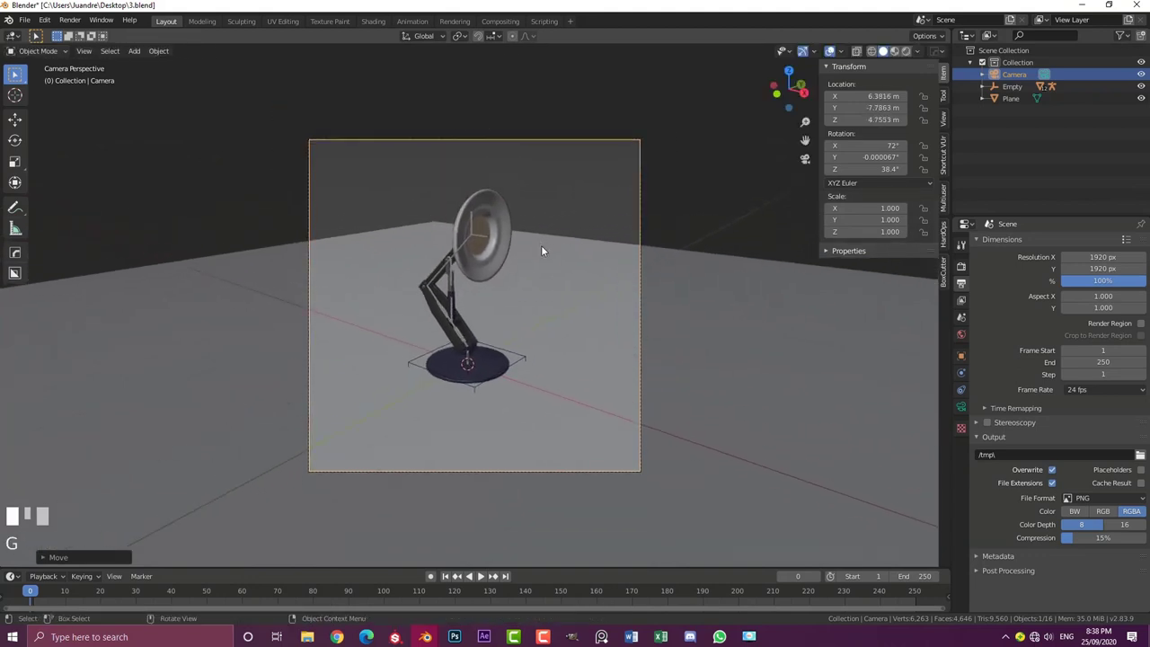
Set the camera's focal length to 95 mm
click(961, 408)
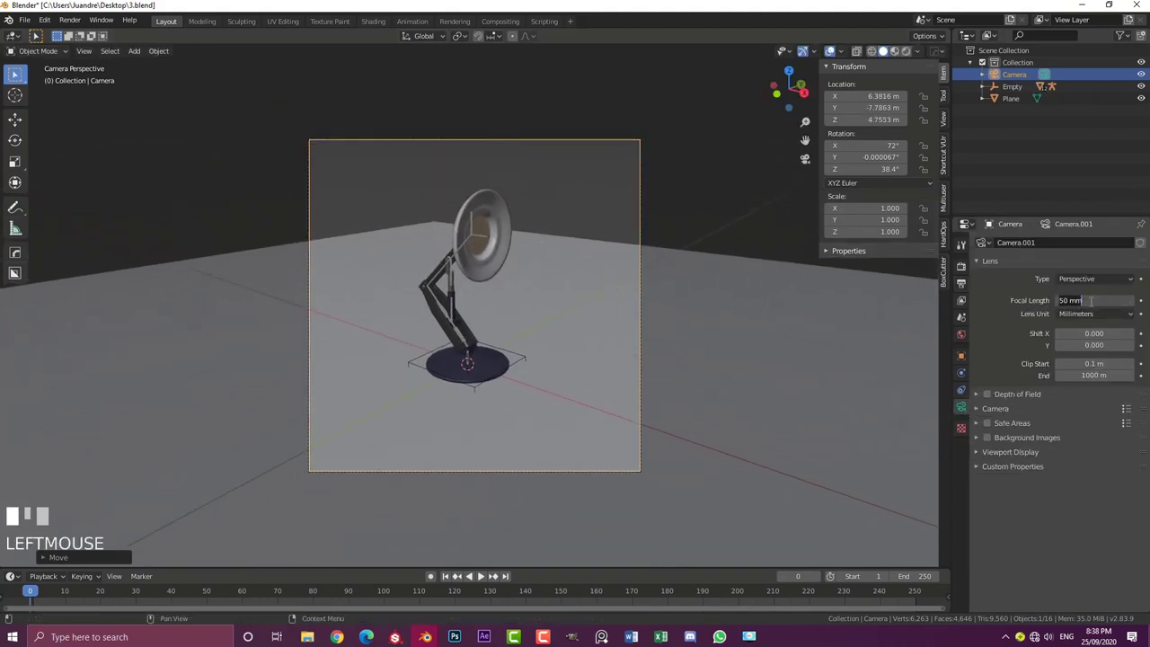
click(1090, 301)
text(9)
text(0)
key(Return)
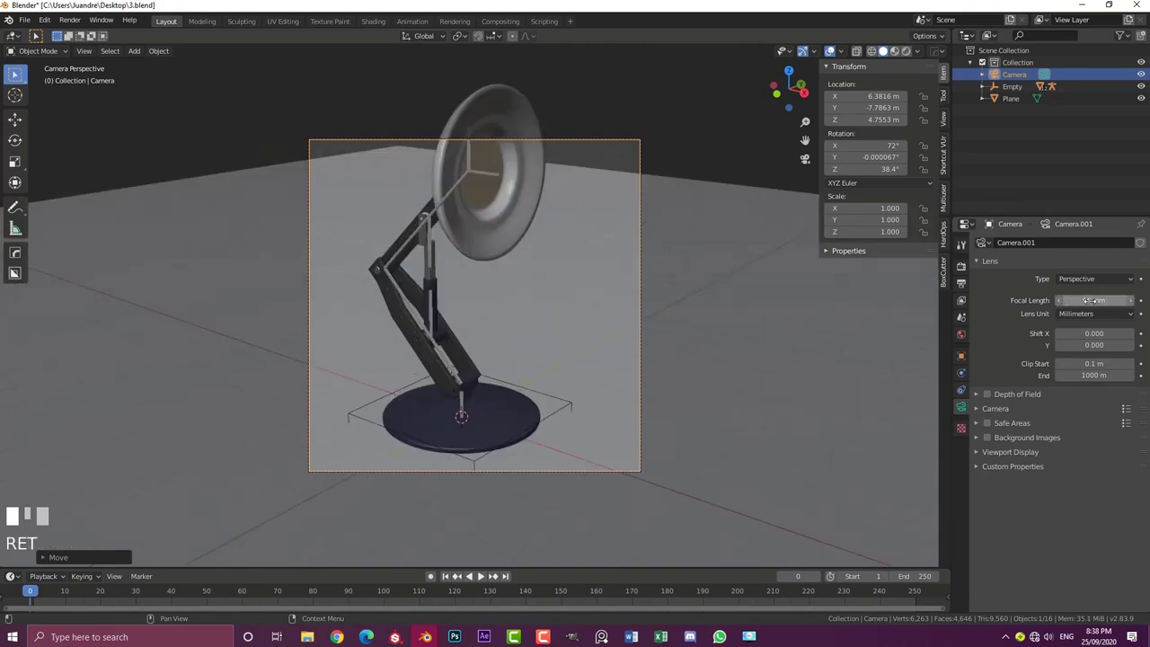
Tilt the camera down to about 64° X rotation and raise it to about Z 6.1 m, keeping the lamp in frame
scroll(590, 270, down, 2)
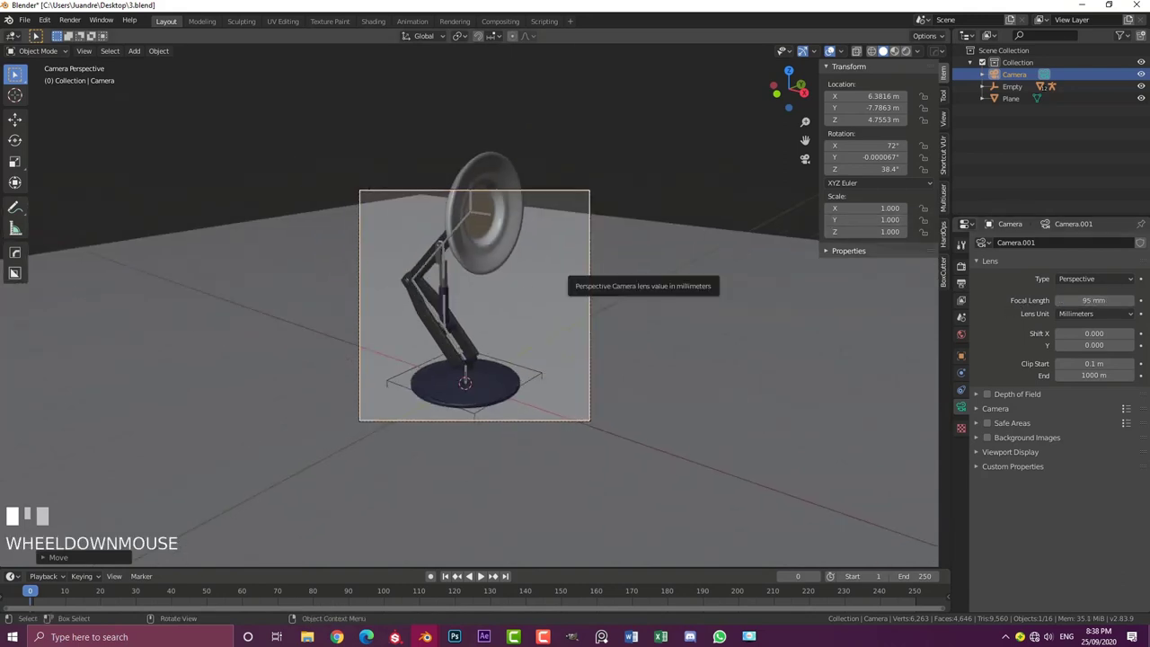
key(r)
key(r)
shift+click(515, 354)
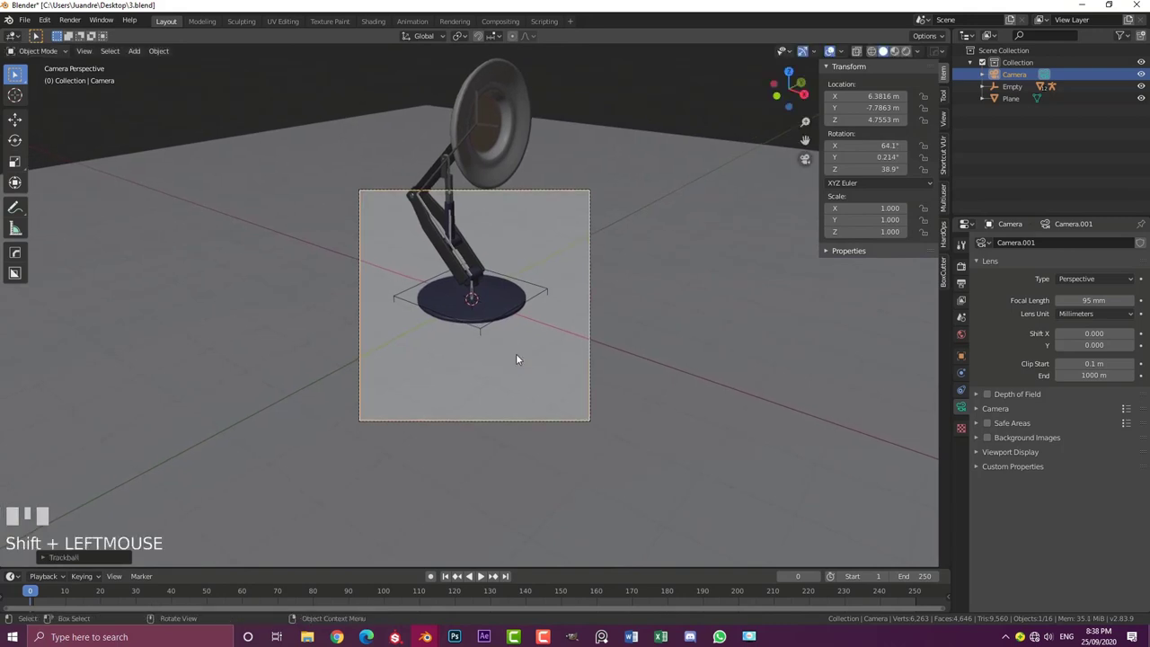
key(g)
click(524, 200)
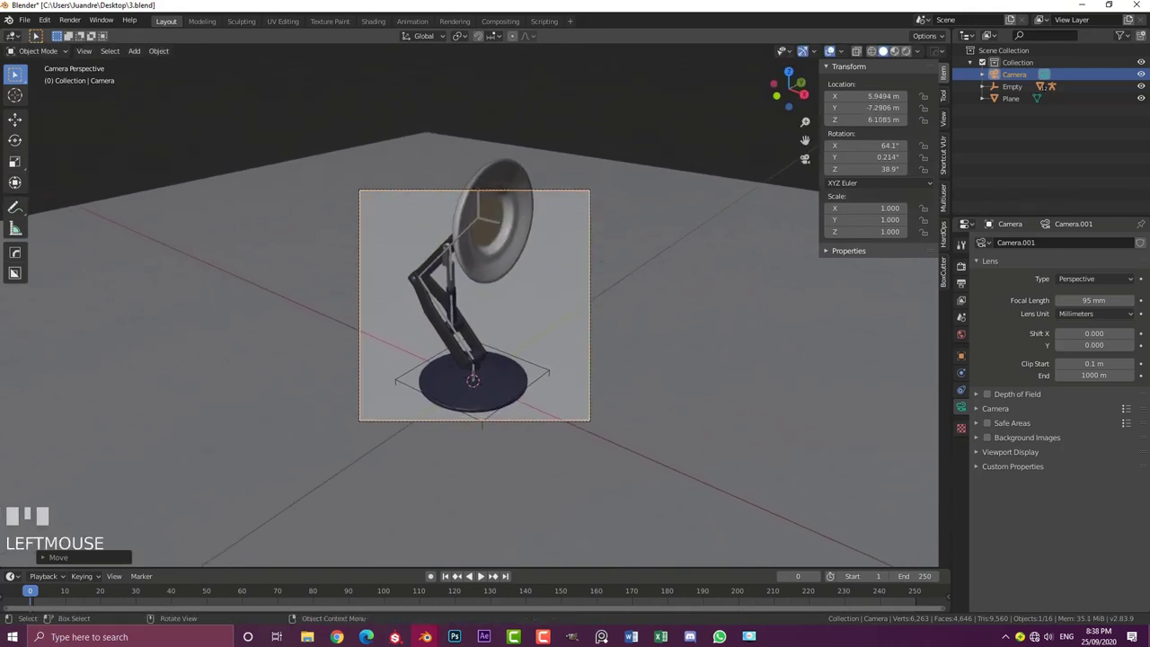
Tilt the camera to about 67.6° X rotation and move it back along its local Z to about X 7.12, Y -8.93, Z 6.57 m
key(r)
key(r)
shift+click(507, 193)
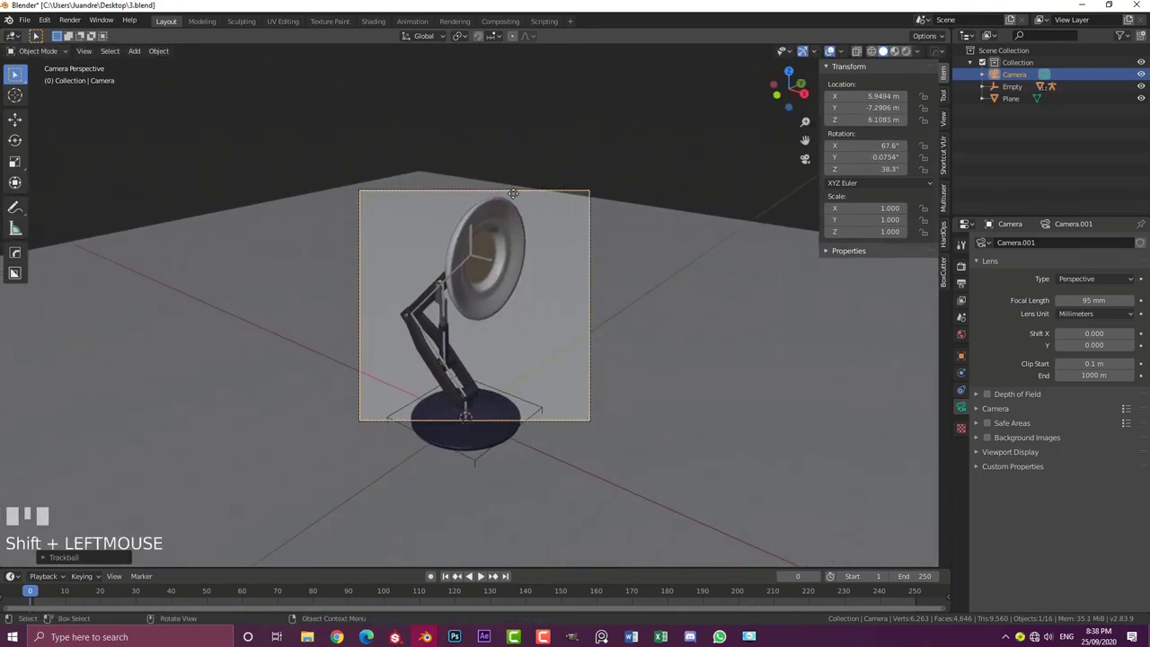
key(g)
click(506, 239)
key(g)
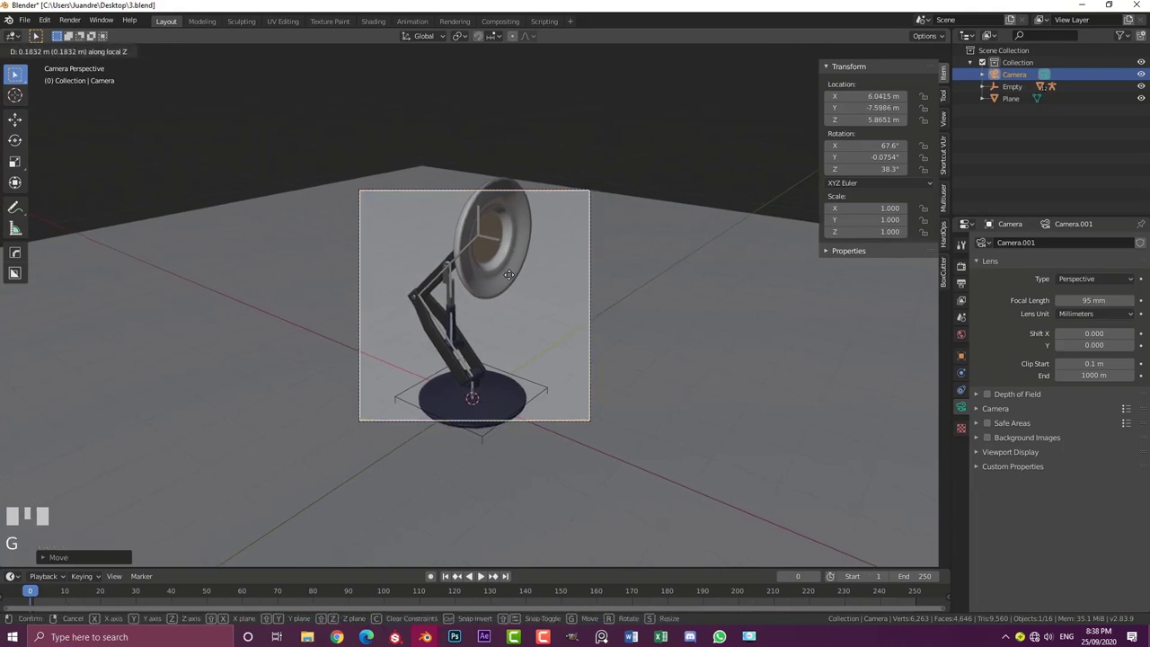
key(z)
key(z)
click(525, 305)
key(g)
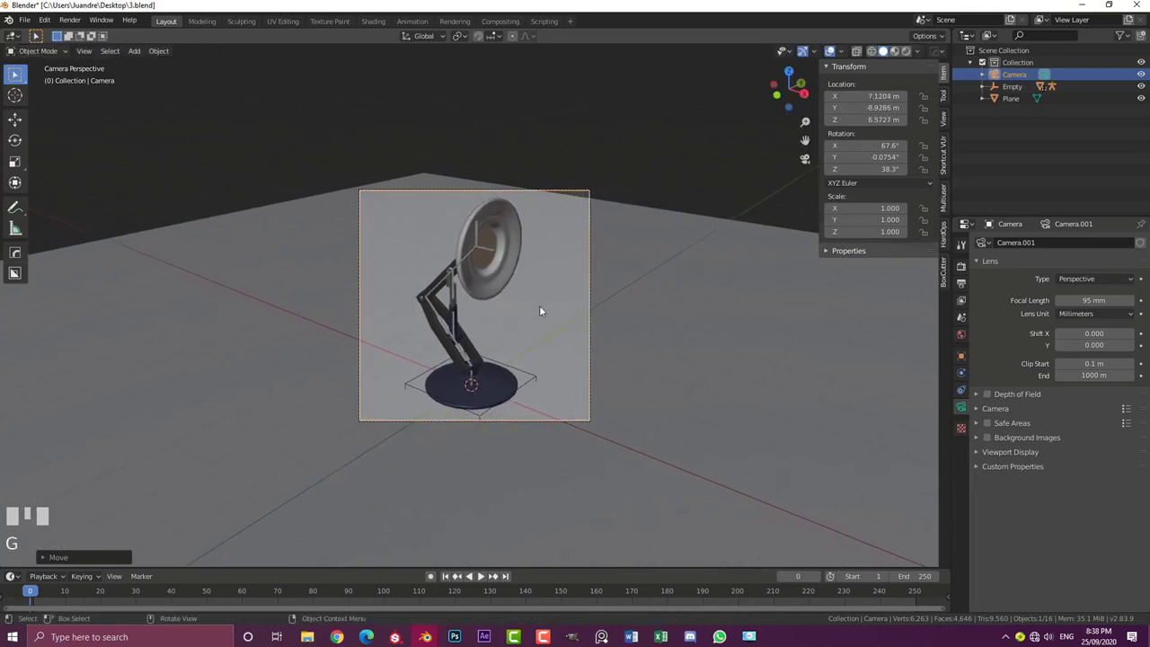
Scale the floor plane up to about 47.7 m per side
click(634, 276)
scroll(634, 277, down, 2)
key(s)
click(748, 384)
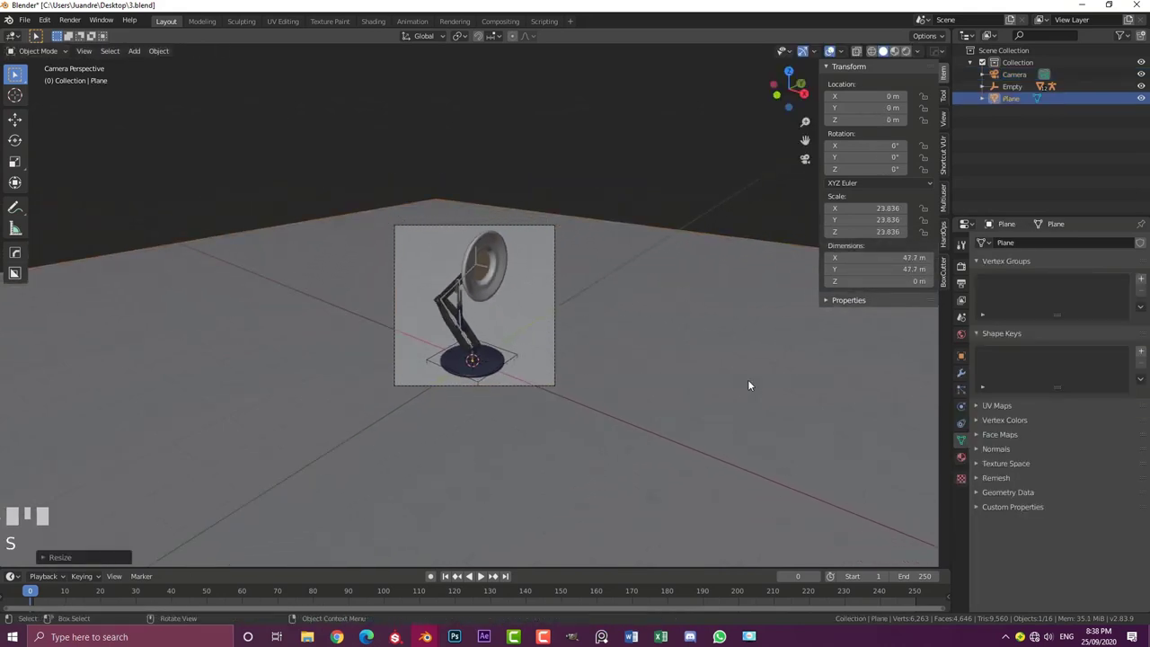
Enable Ambient Occlusion and Screen Space Reflections in the Eevee render settings
scroll(536, 210, up, 4)
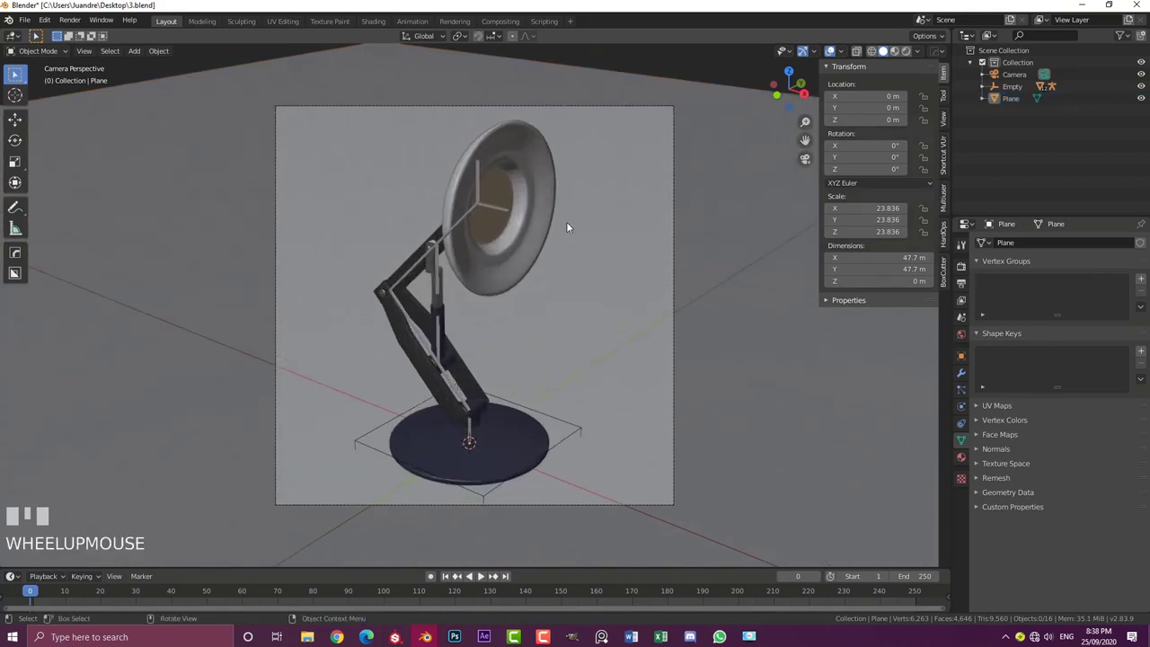
scroll(521, 224, down, 3)
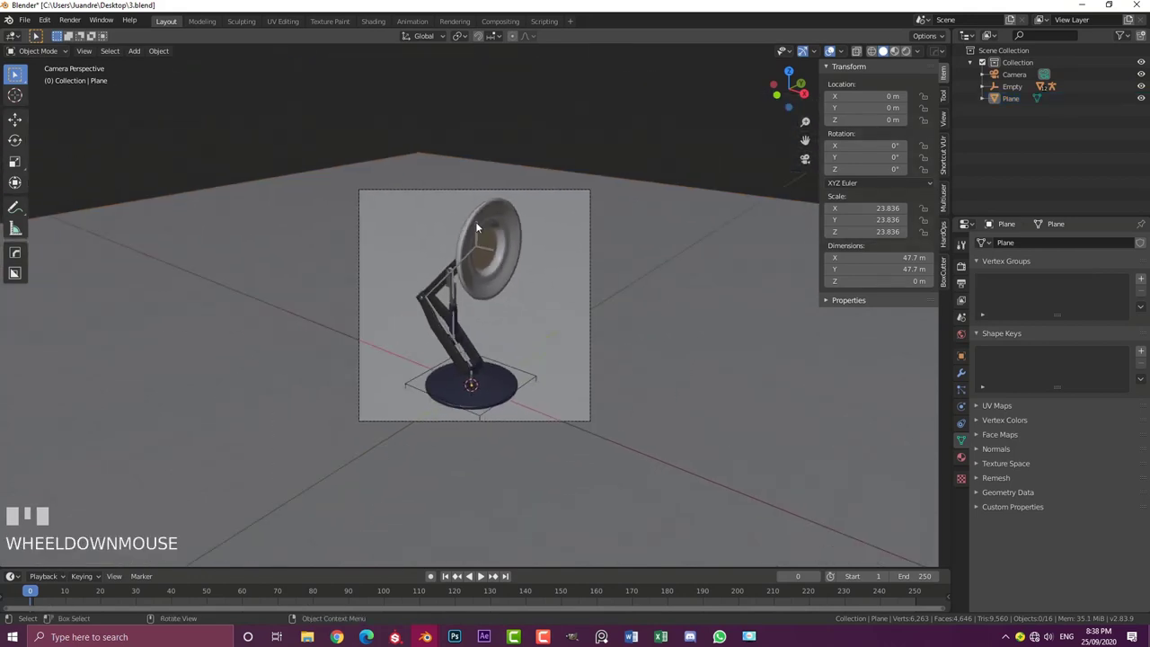
click(961, 266)
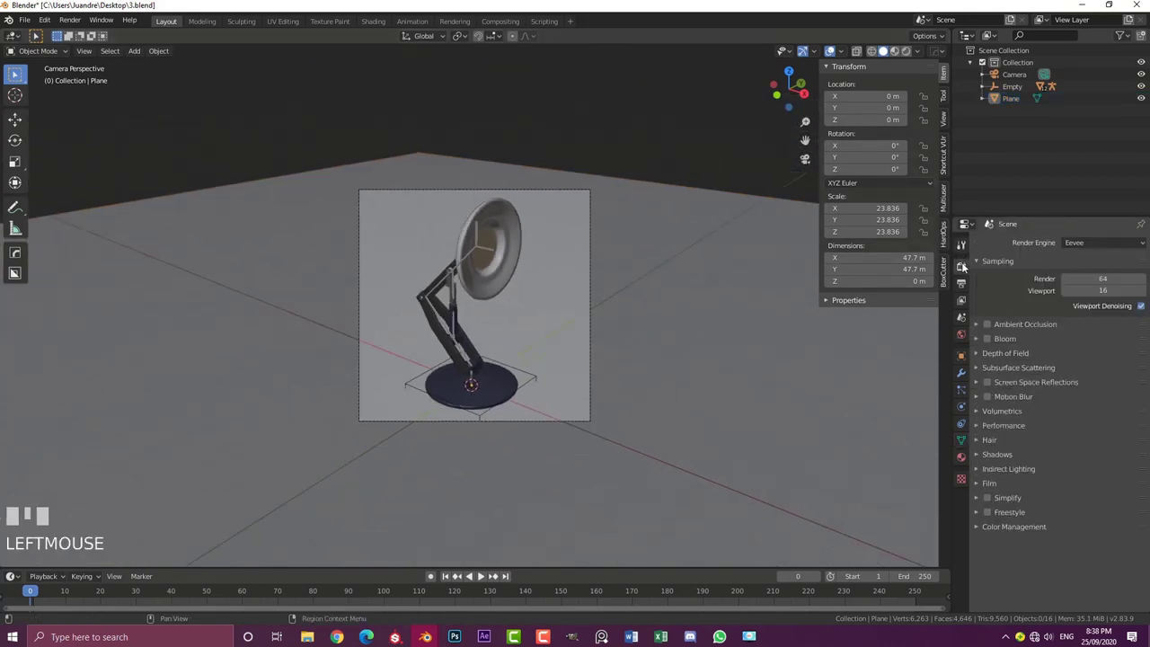
click(988, 324)
click(989, 379)
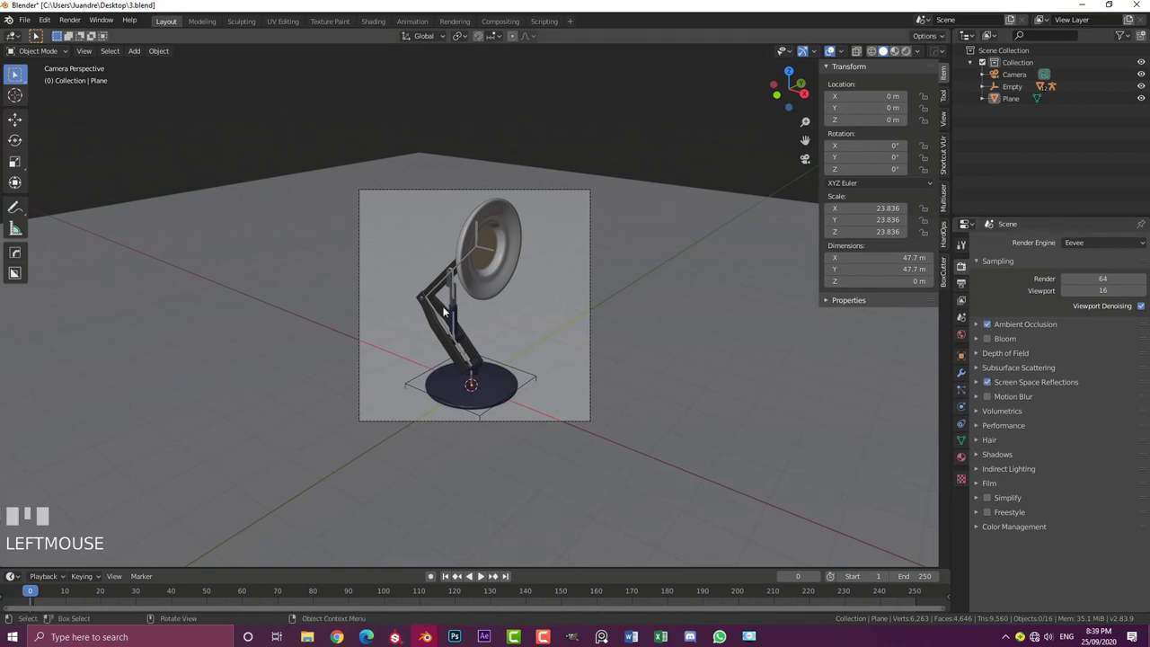
Add an area light and raise it straight above the lamp to about Z 6.66 m
scroll(444, 310, up, 1)
key(shift+a)
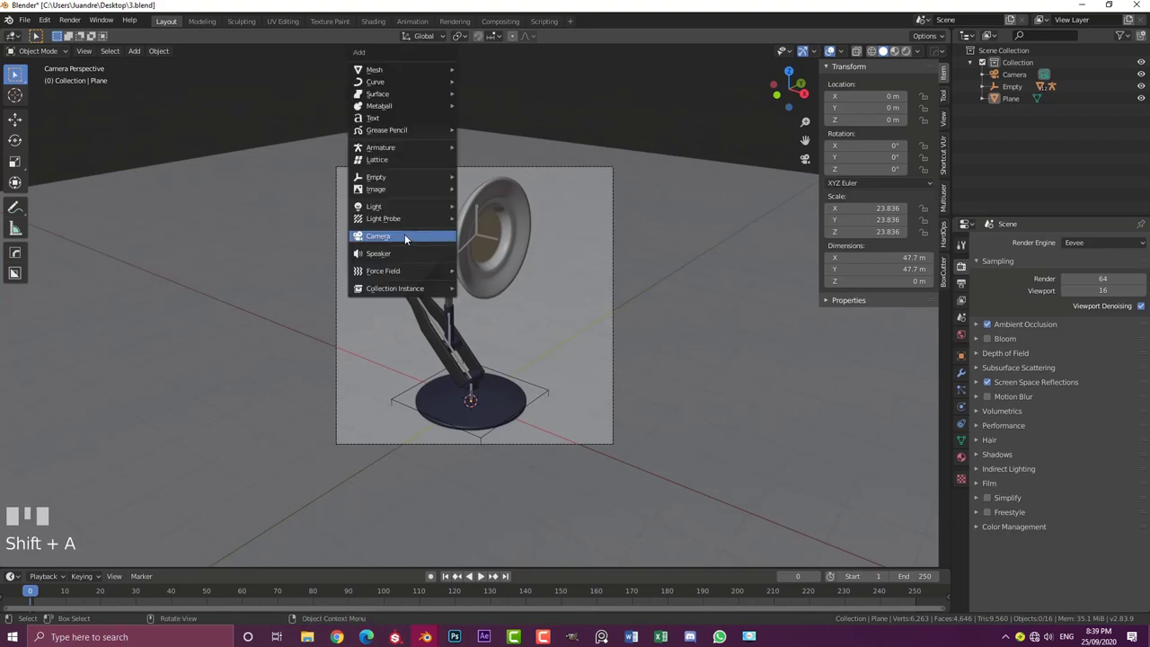
mouse_move(392, 208)
click(488, 246)
scroll(485, 287, down, 2)
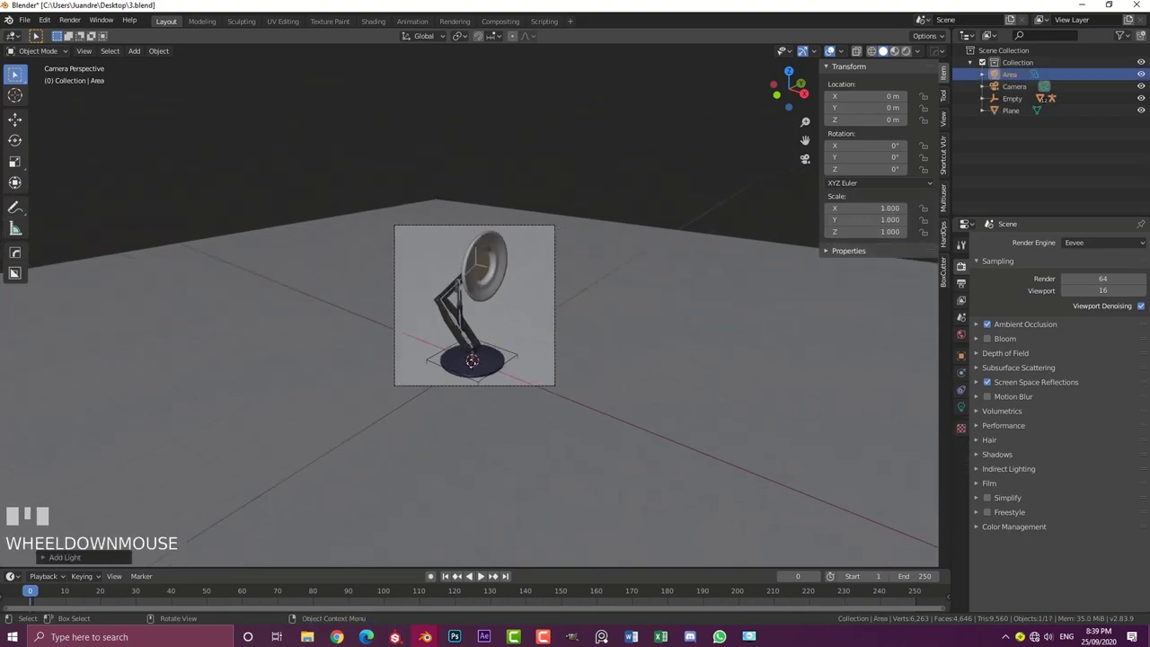
key(g)
key(z)
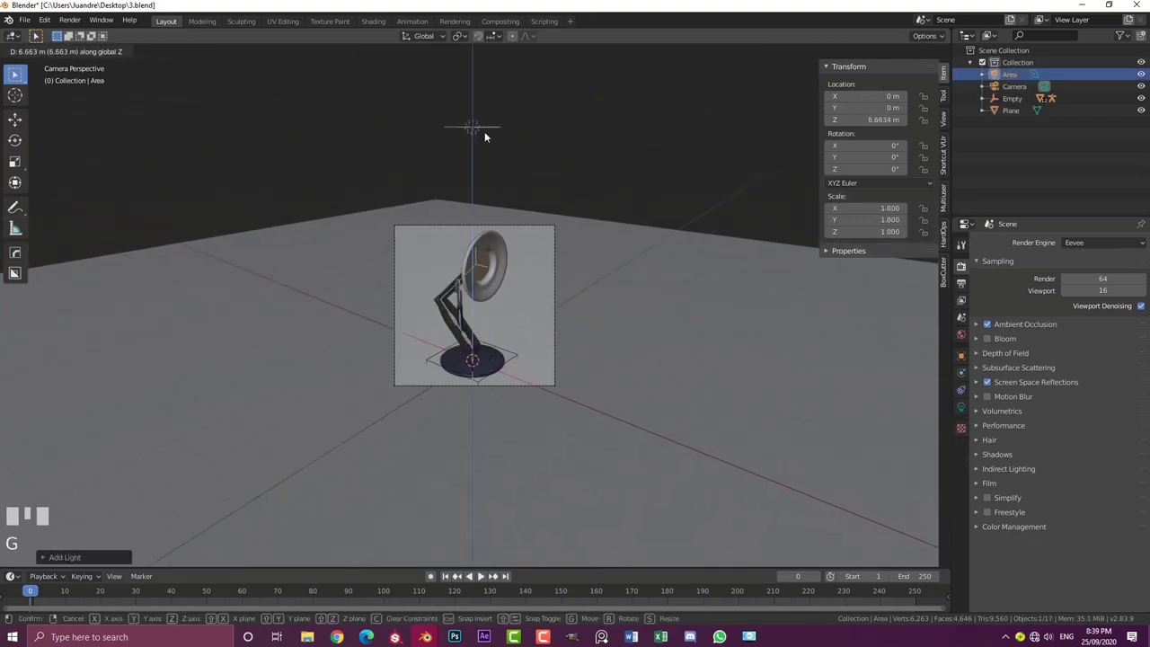
click(484, 137)
Set the area light's size to 3.82 m and its power to about 381 W, previewing the scene in Rendered shading
click(960, 408)
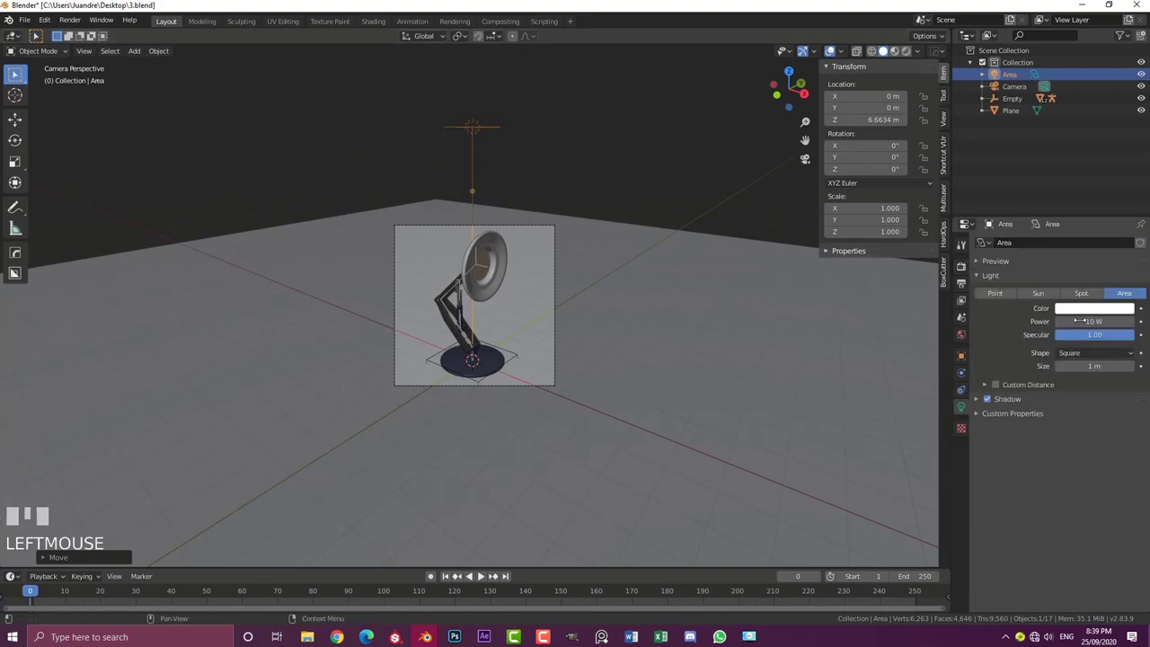
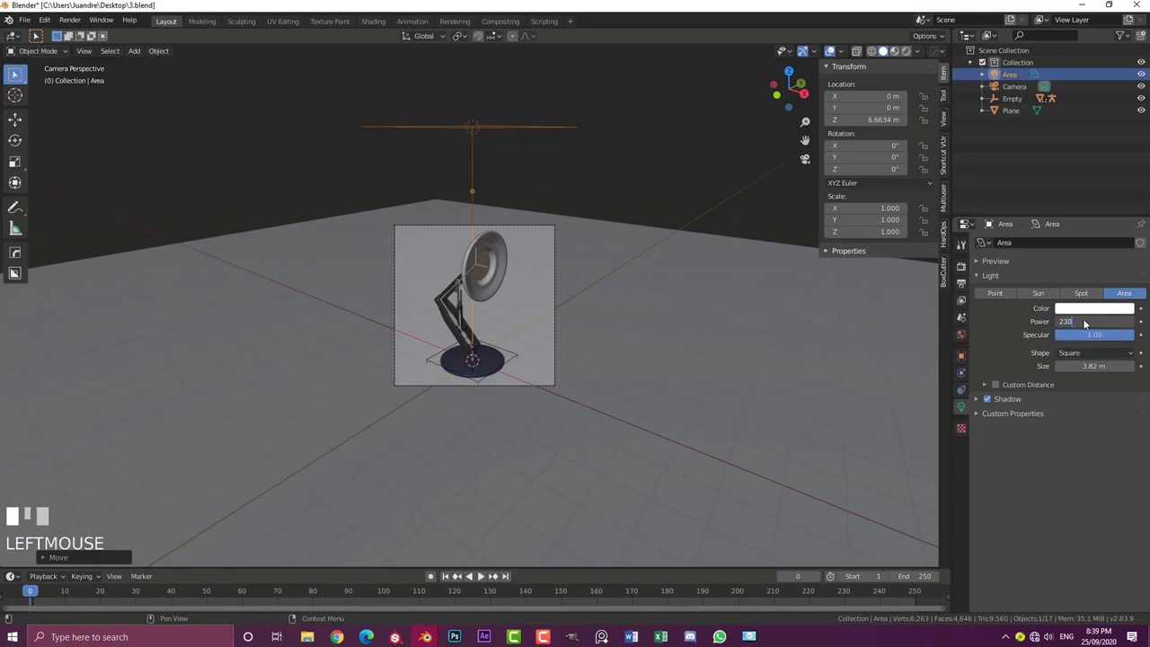
key(z)
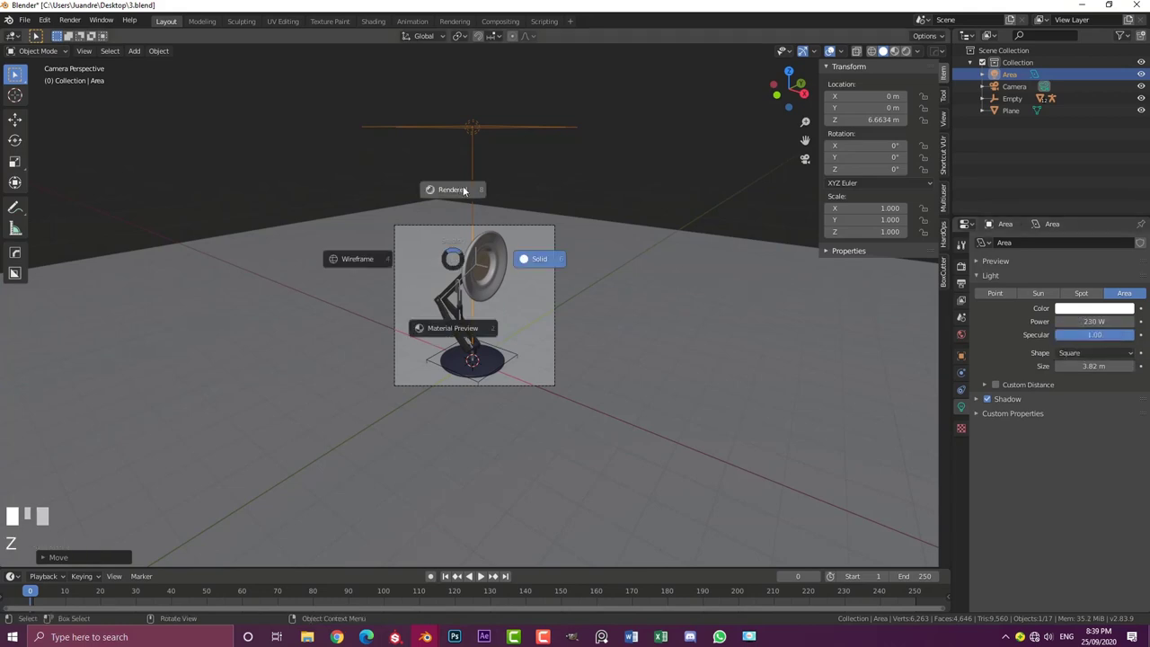
click(464, 190)
scroll(503, 216, up, 3)
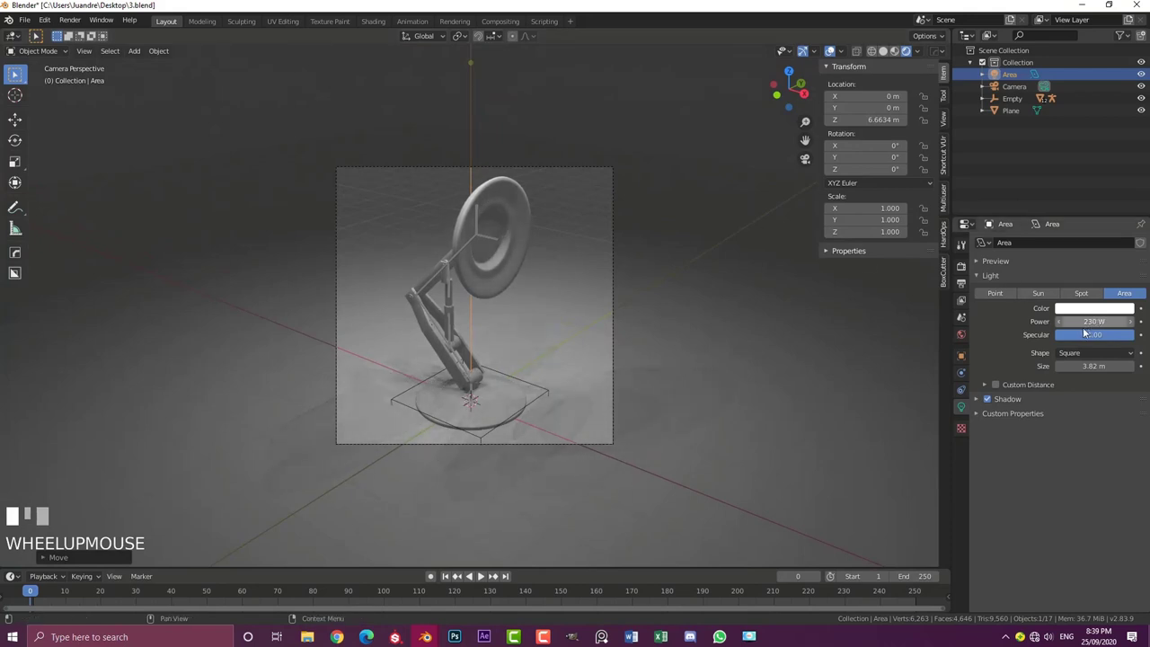
drag(1094, 321, 1122, 321)
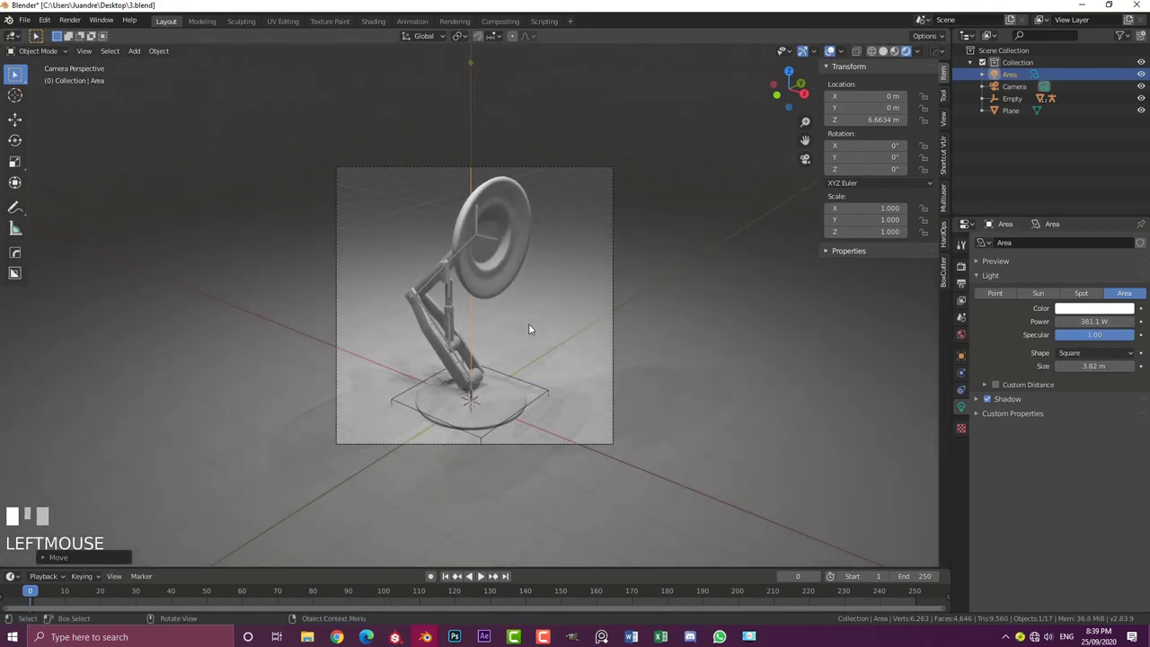
Duplicate the area light and place the copy beside the lamp at about X 2.17, Y 5.58, Z 6.25 m
scroll(528, 329, down, 3)
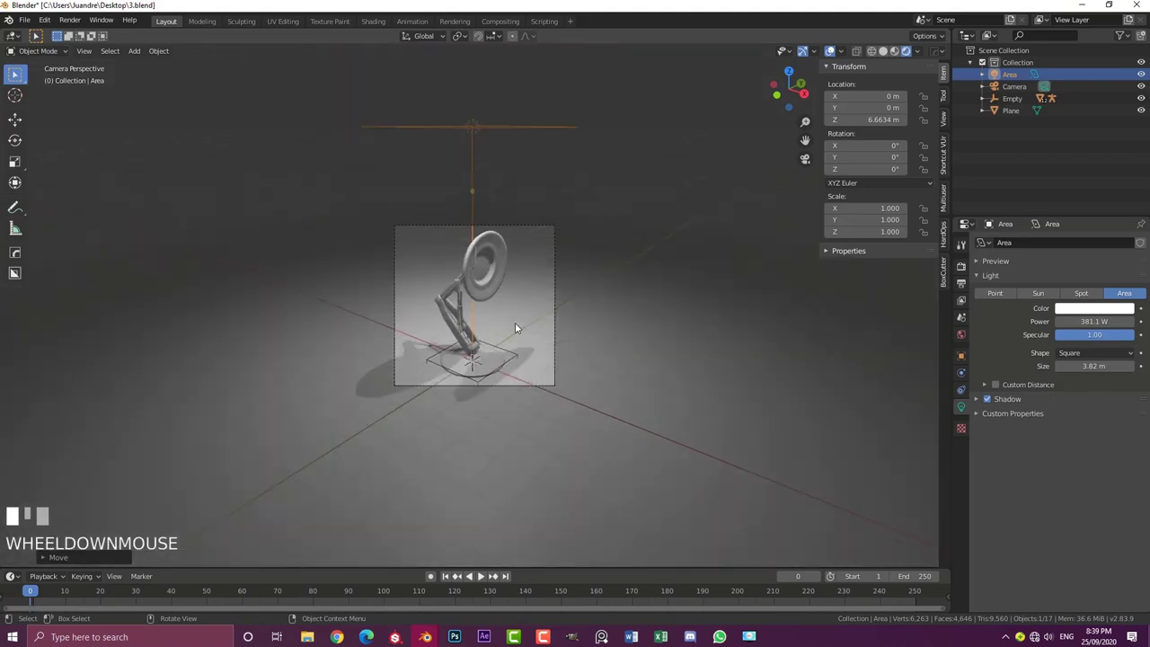
middle_drag(512, 317, 470, 301)
scroll(463, 286, down, 2)
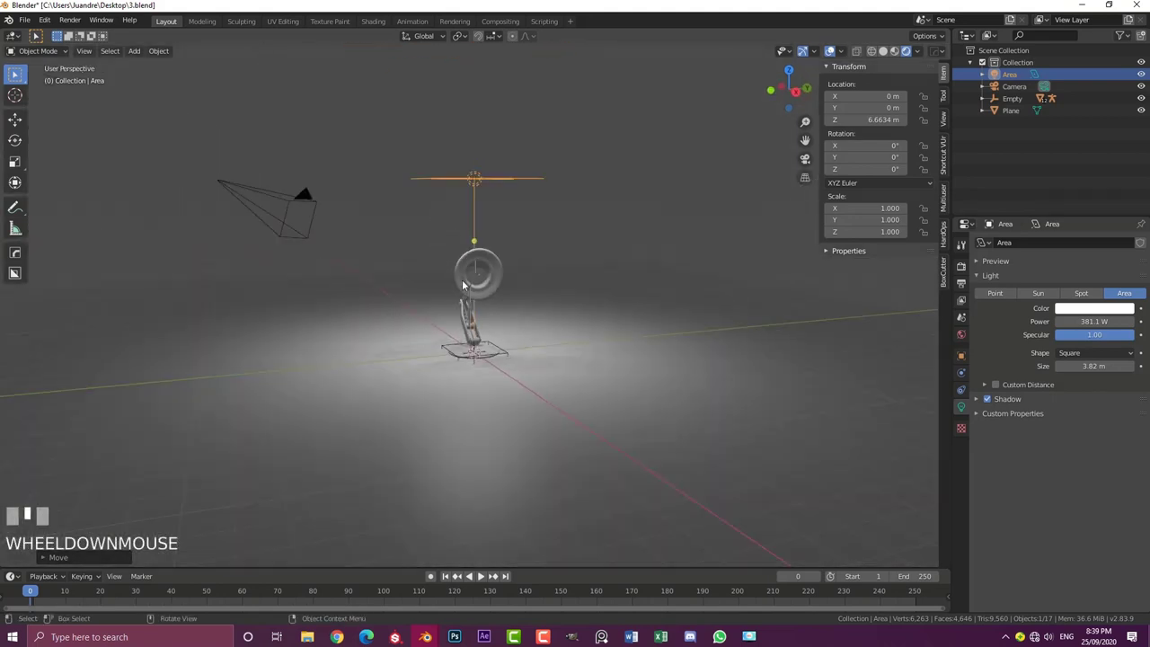
key(shift+d)
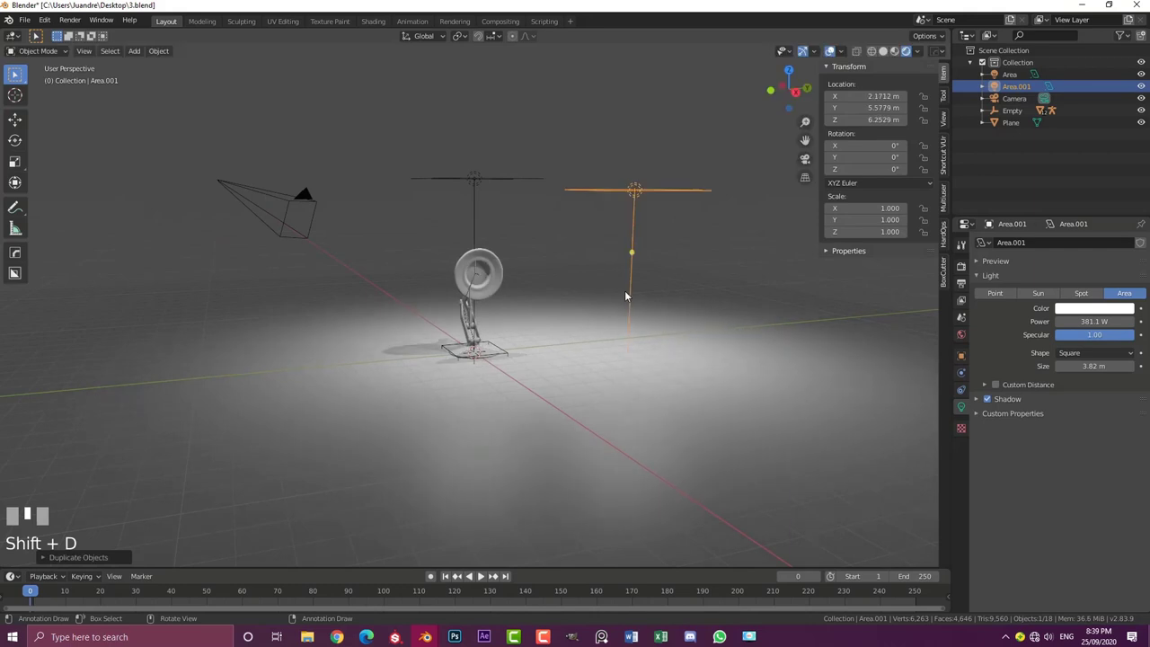
Rotate the duplicated area light to about X -59.4°, Y 12.5°, Z -37° so it faces the lamp, and adjust its position
click(703, 385)
key(r)
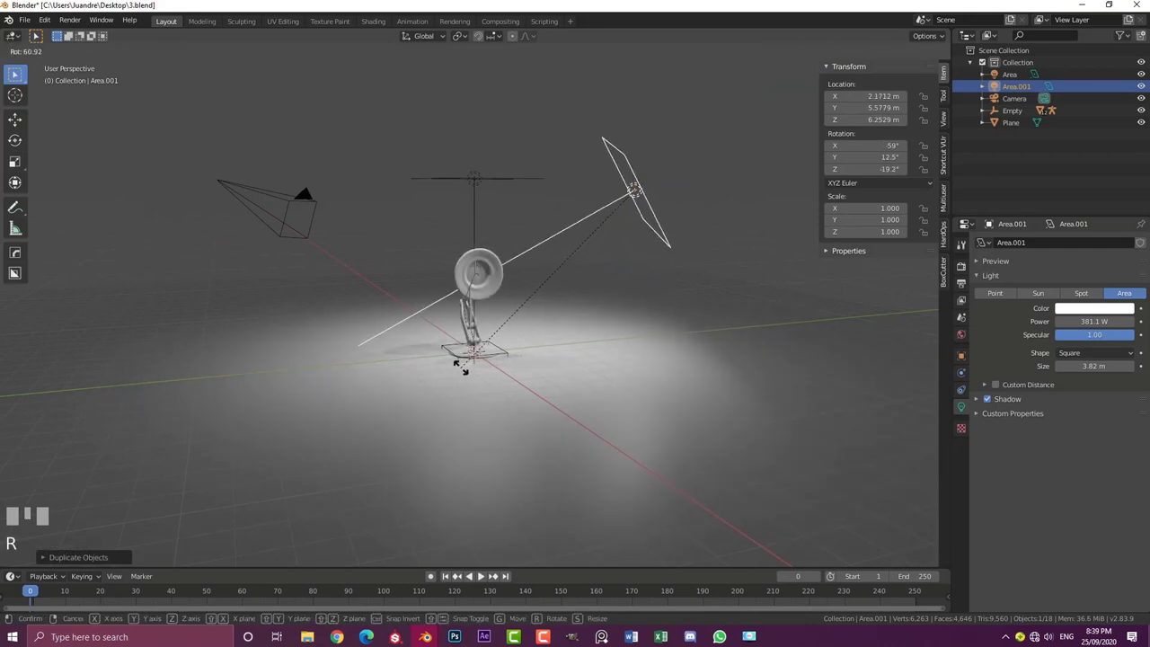
click(461, 366)
middle_drag(461, 366, 557, 402)
scroll(557, 402, down, 2)
key(r)
click(512, 405)
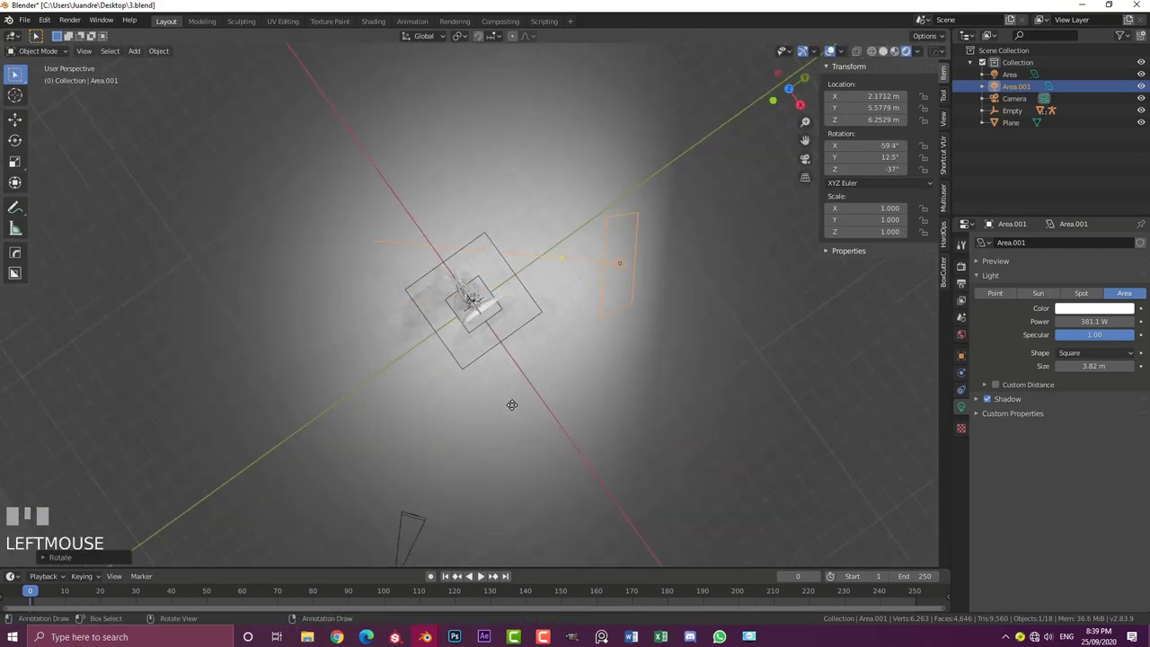
key(g)
click(539, 422)
Duplicate the angled area light to the lamp's opposite side at about X -6.52, Y -3.78, Z 6.28 m, rotated to about Z 121°
scroll(571, 361, down, 2)
key(shift+d)
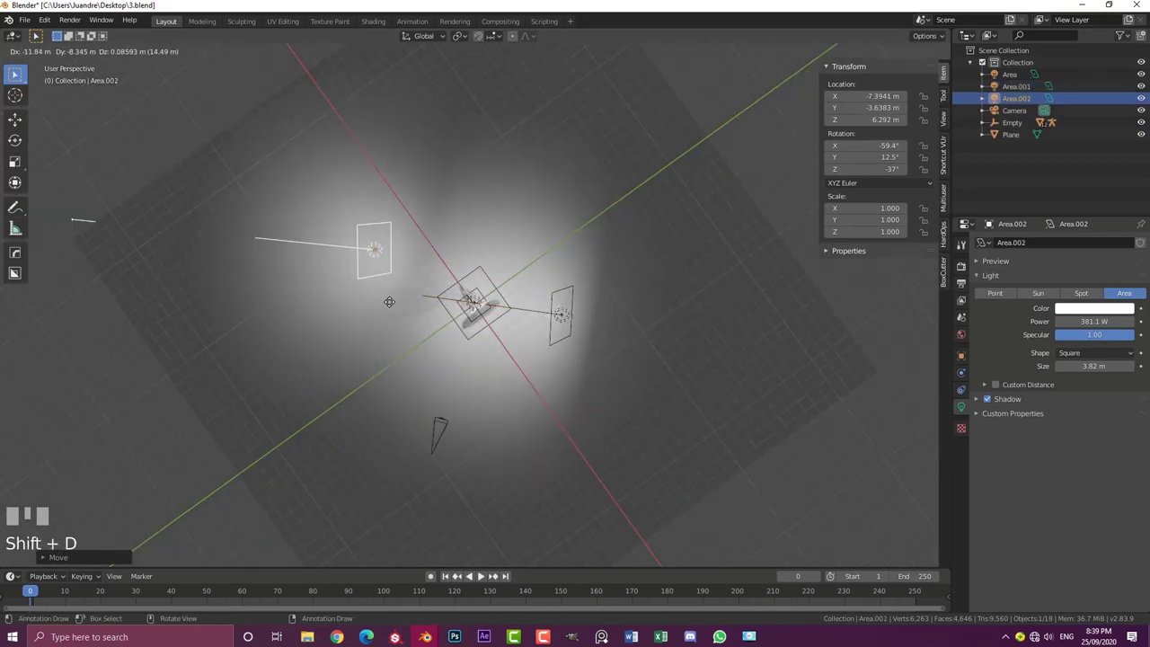
click(386, 310)
key(r)
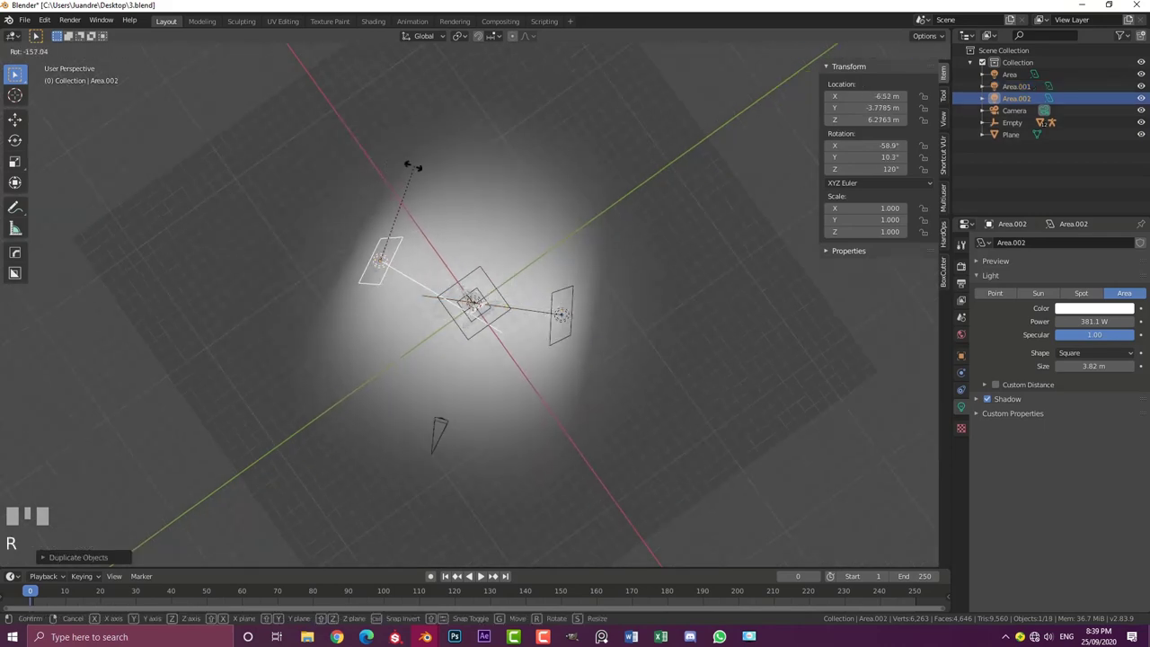
click(412, 165)
View the scene through the camera and lighten the world background color to grey with a value of about 0.25
key(KP_0)
scroll(481, 190, up, 2)
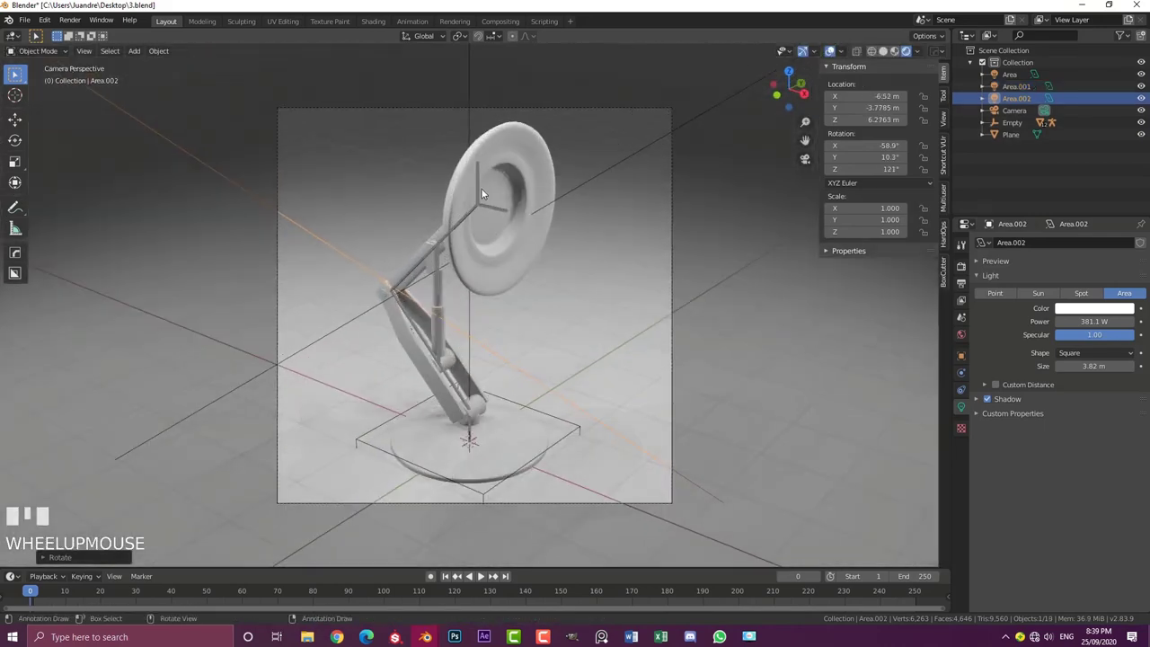
scroll(503, 264, up, 1)
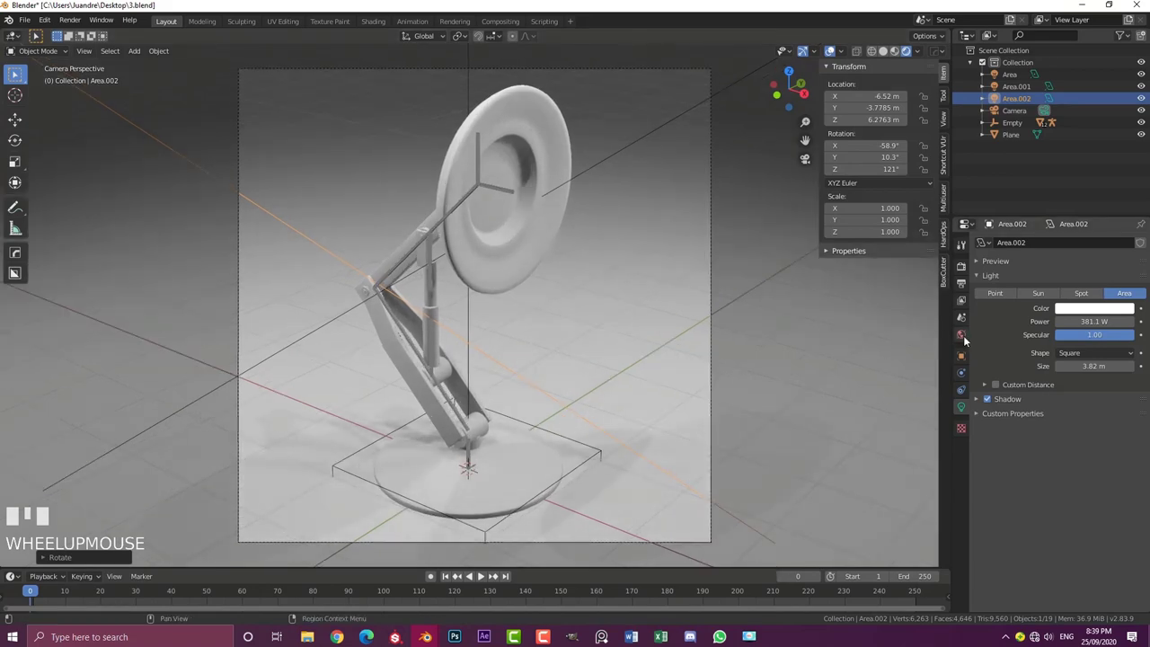
click(962, 334)
click(1082, 324)
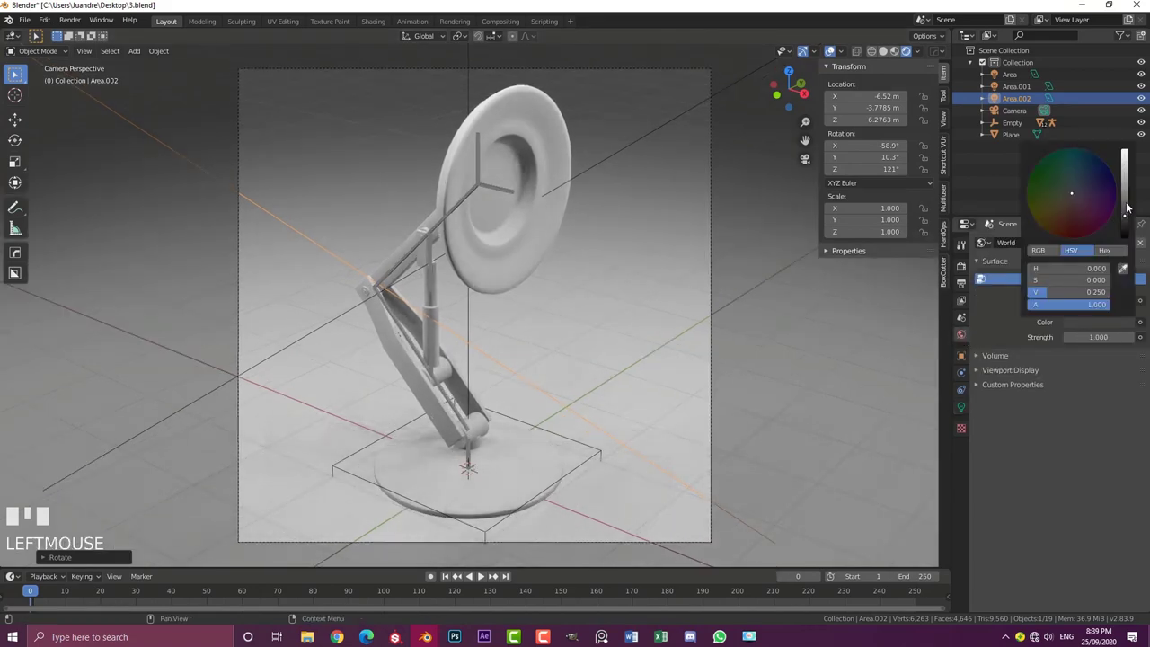
scroll(542, 254, down, 3)
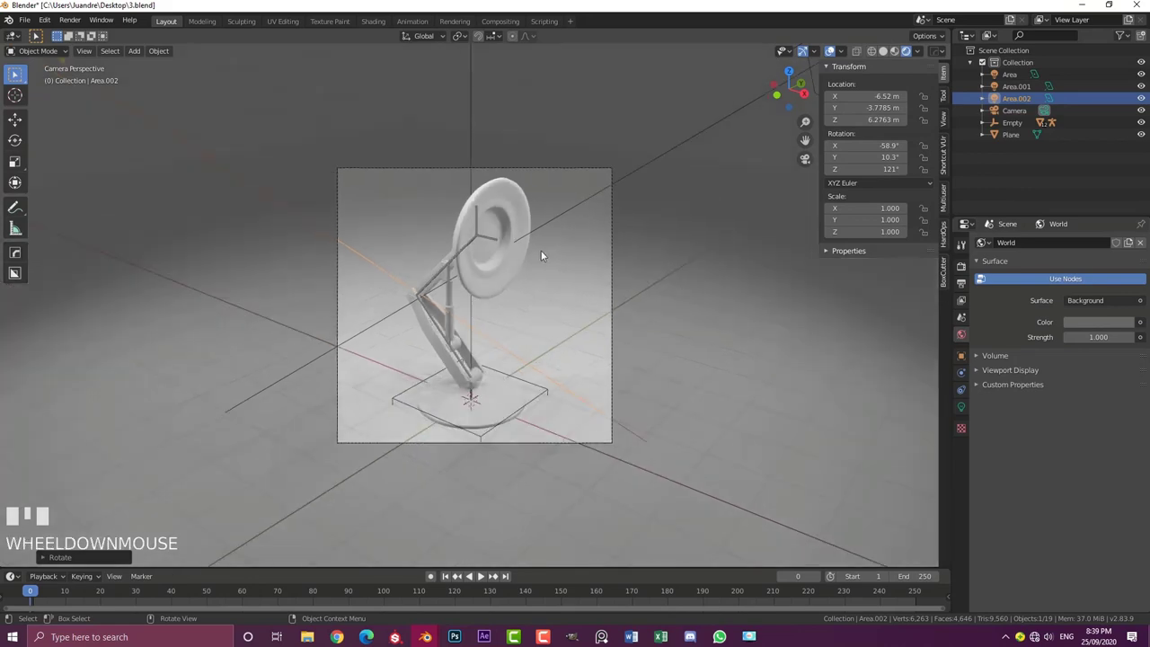
scroll(560, 210, up, 2)
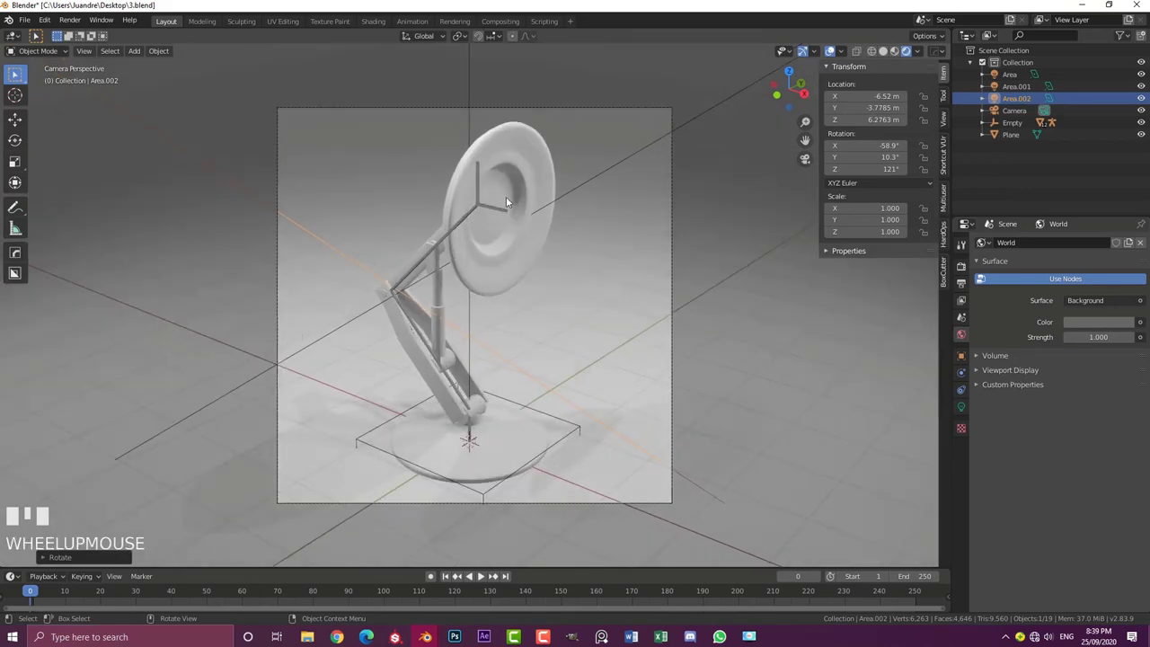
Switch to the Shading workspace and show the camera view in Rendered shading, framed on the lamp
click(373, 21)
middle_drag(506, 137, 530, 149)
scroll(550, 159, up, 1)
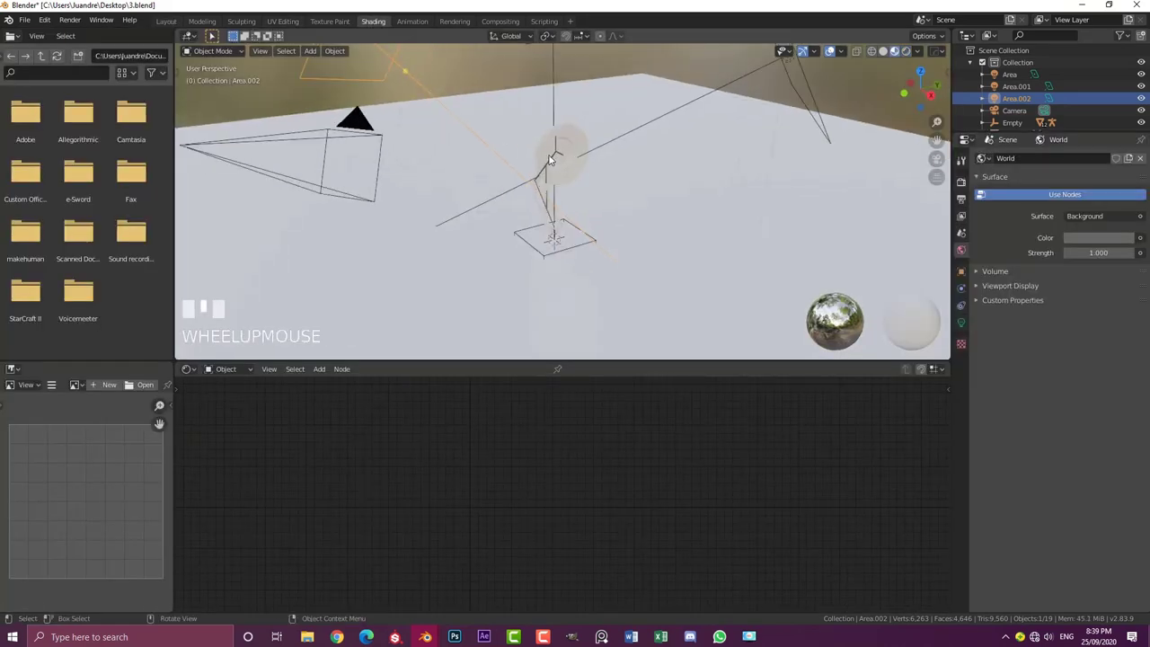
key(z)
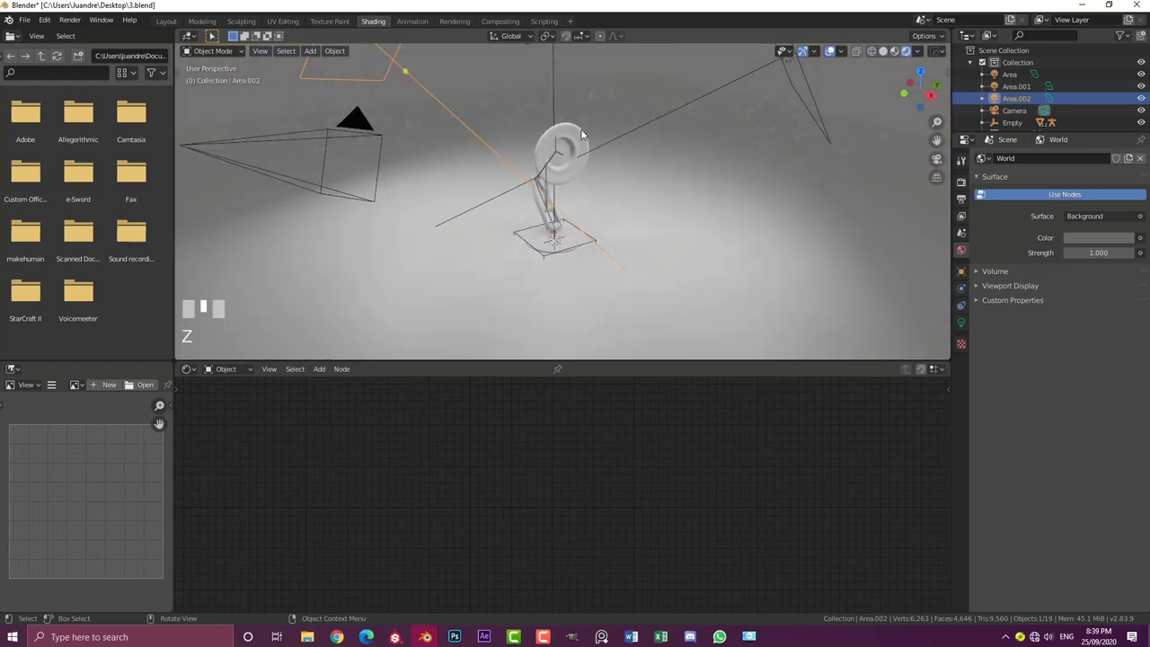
key(KP_0)
scroll(577, 134, down, 2)
scroll(602, 274, up, 4)
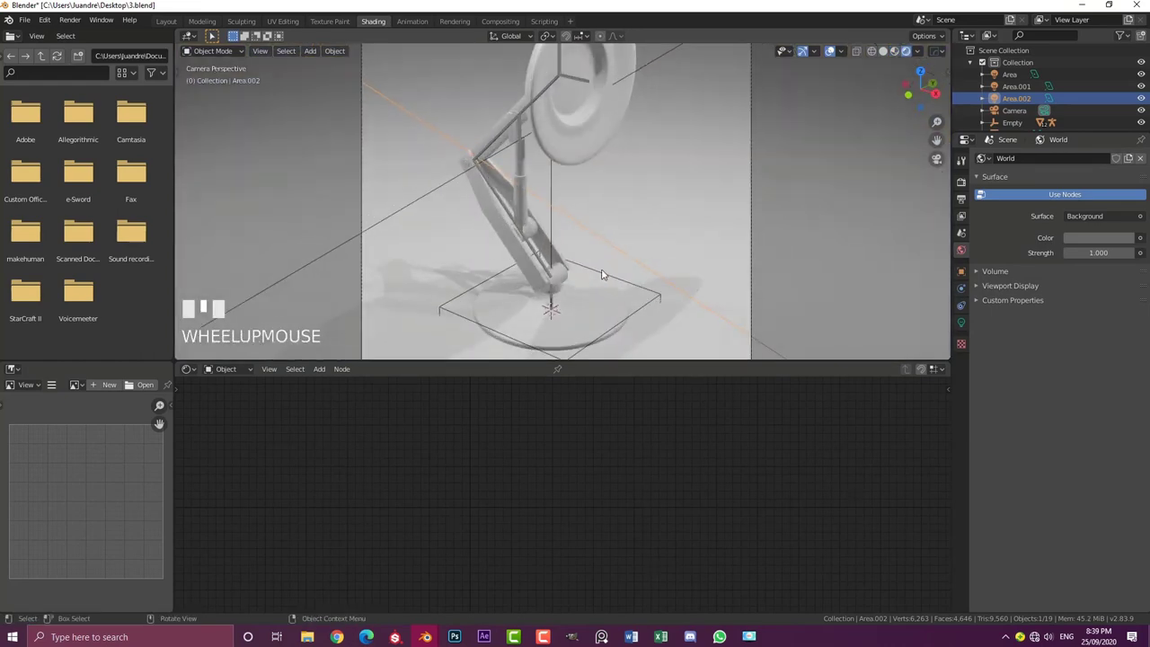
Set the base color of the lamp base's plate1 material to dark navy blue
click(596, 305)
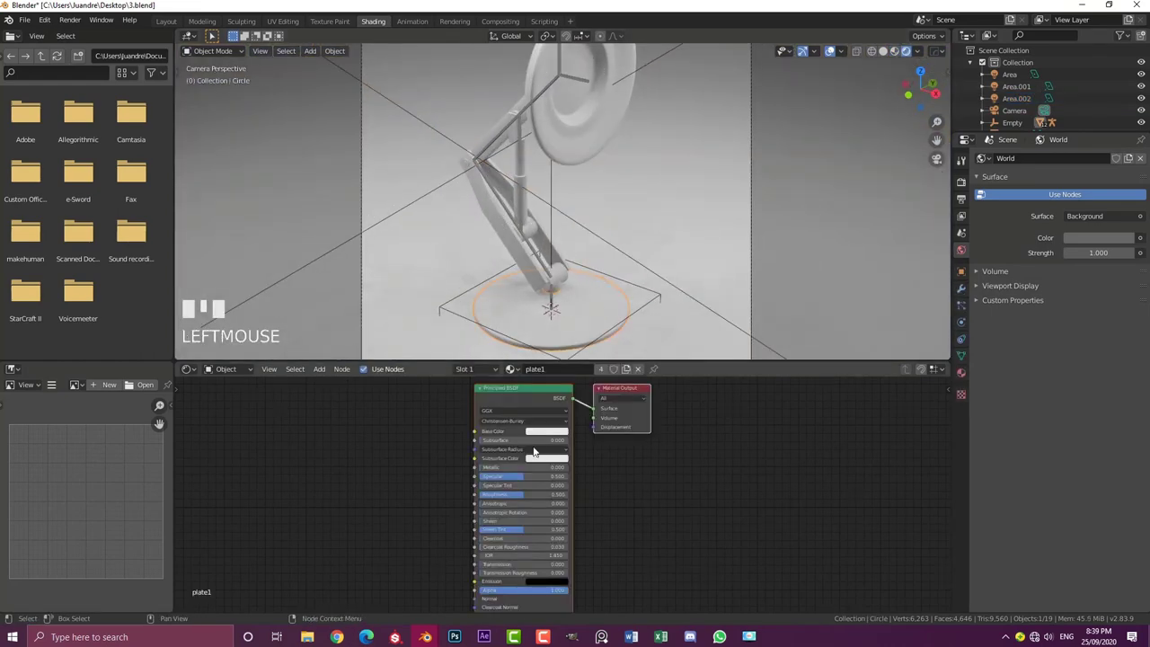
scroll(558, 454, up, 2)
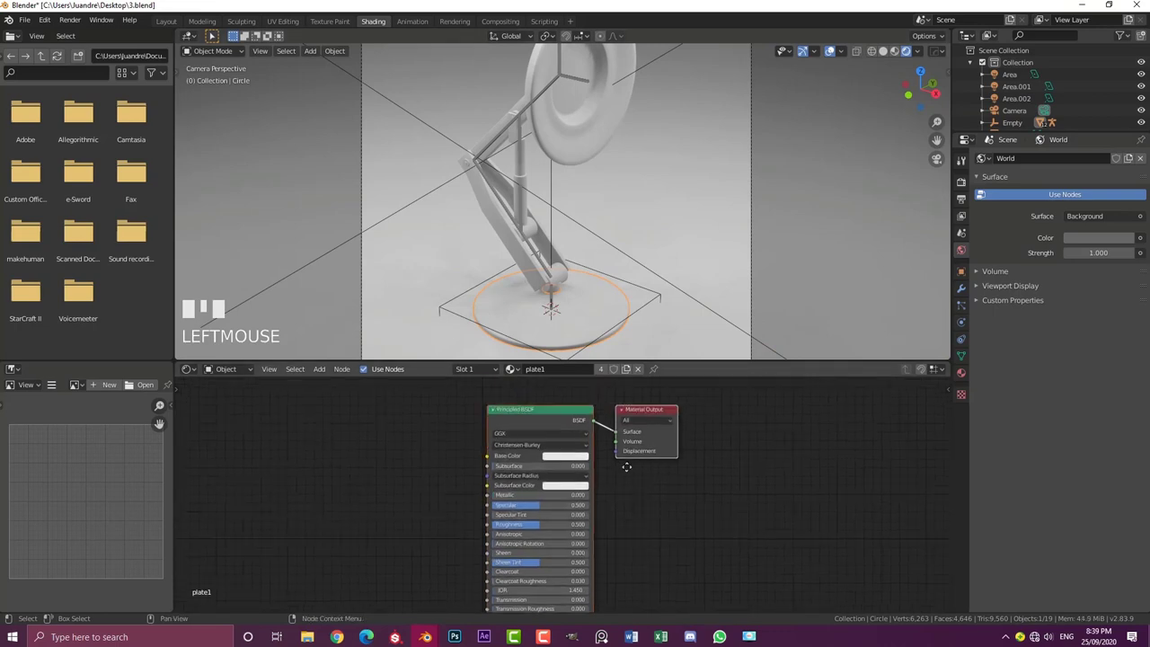
click(558, 452)
mouse_move(609, 326)
mouse_down()
mouse_move(630, 327)
mouse_move(629, 360)
mouse_up()
scroll(556, 225, down, 2)
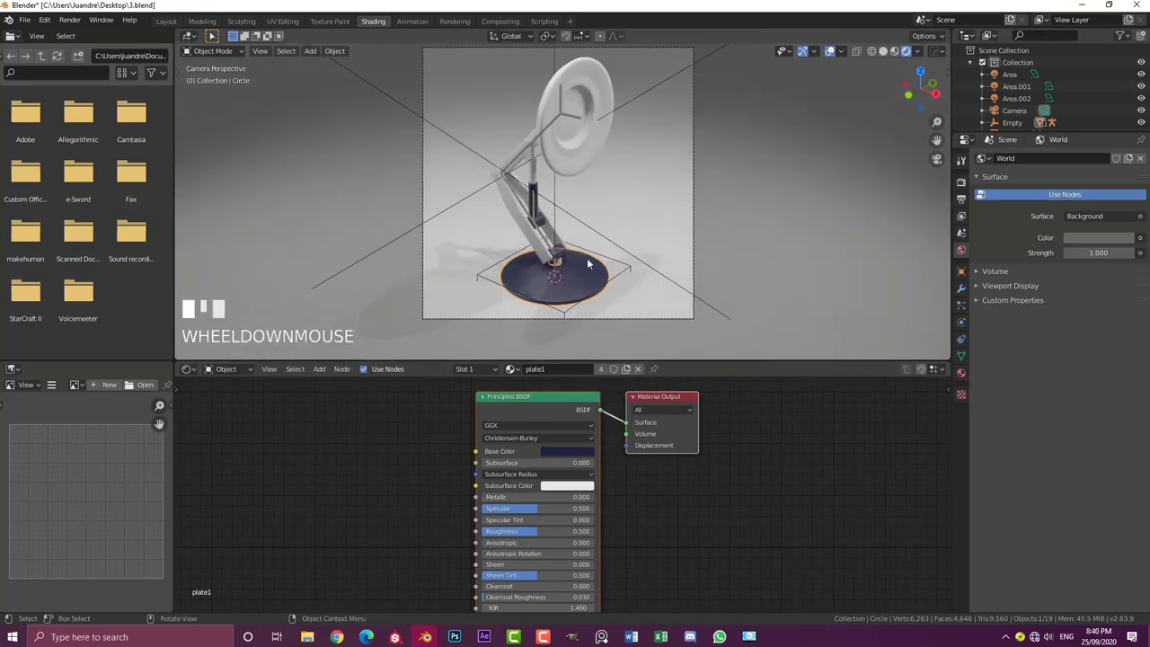
Set the plate1 material's roughness to about 0.232 and metallic to about 0.159
shift+middle_drag(557, 224, 544, 212)
scroll(545, 212, up, 3)
drag(542, 536, 507, 499)
scroll(562, 180, down, 2)
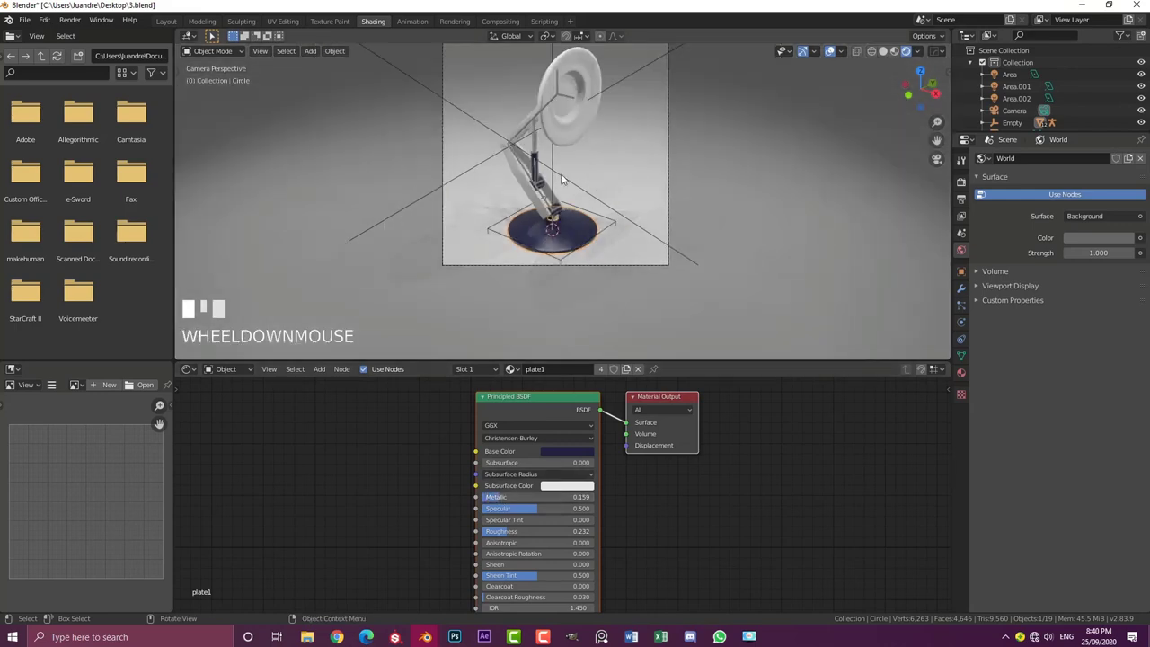
Give the lower arm's plate2 material a near-black base color, roughness of about 0.273 and metallic of about 0.255
shift+middle_drag(561, 180, 525, 229)
scroll(503, 236, up, 3)
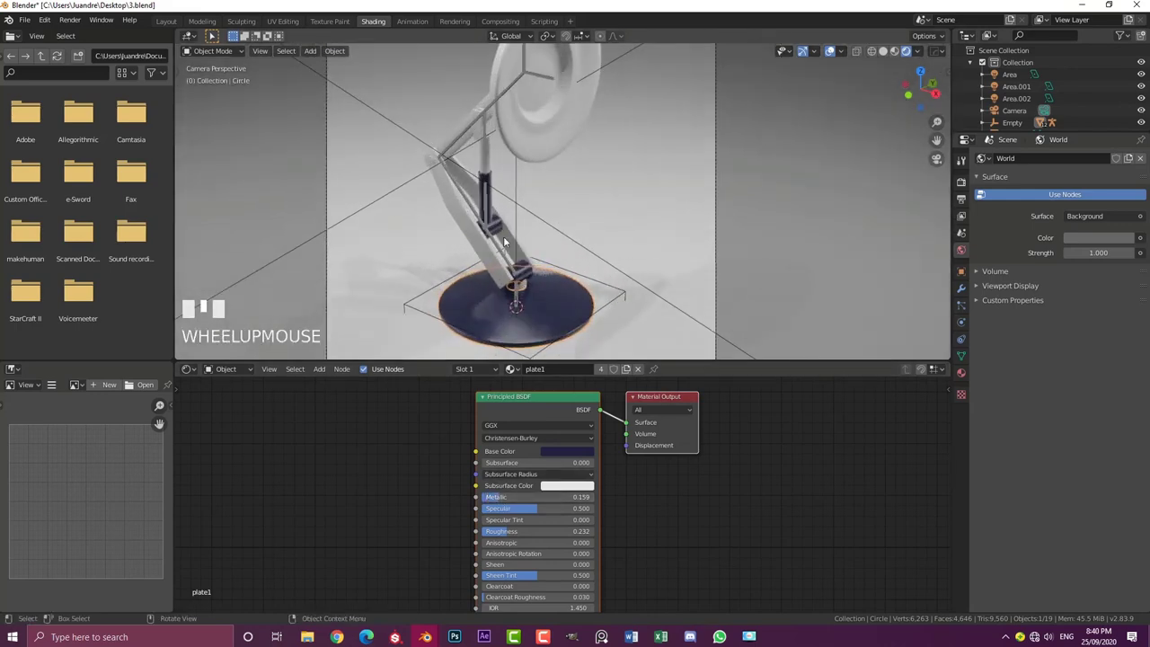
click(456, 203)
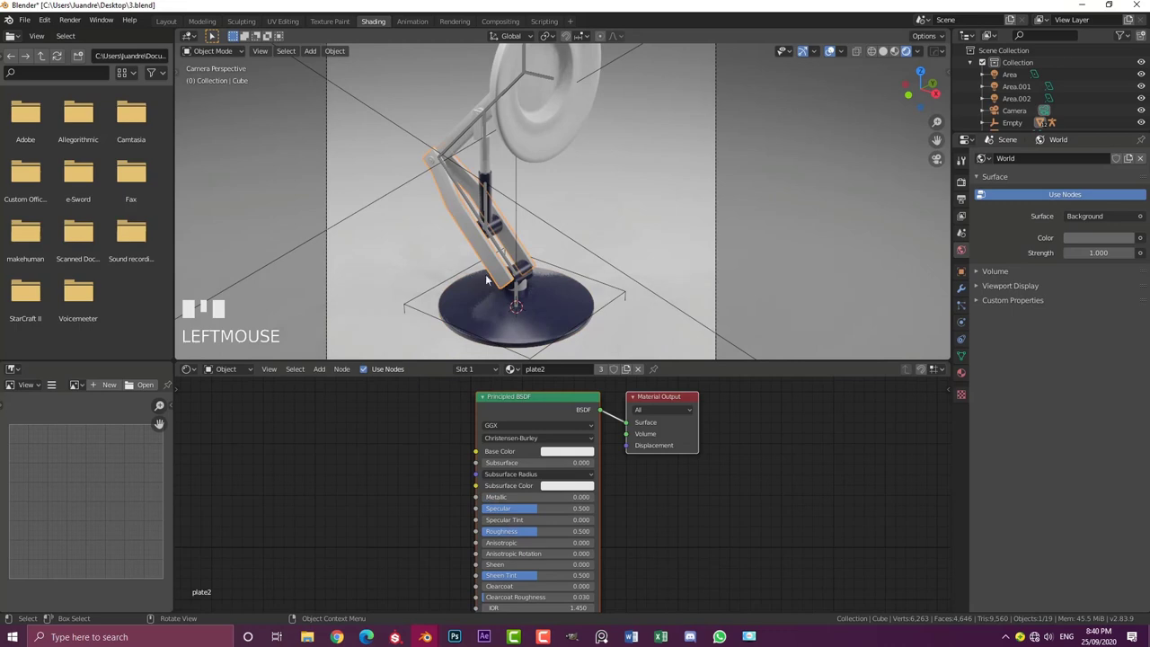
click(567, 450)
drag(630, 345, 629, 377)
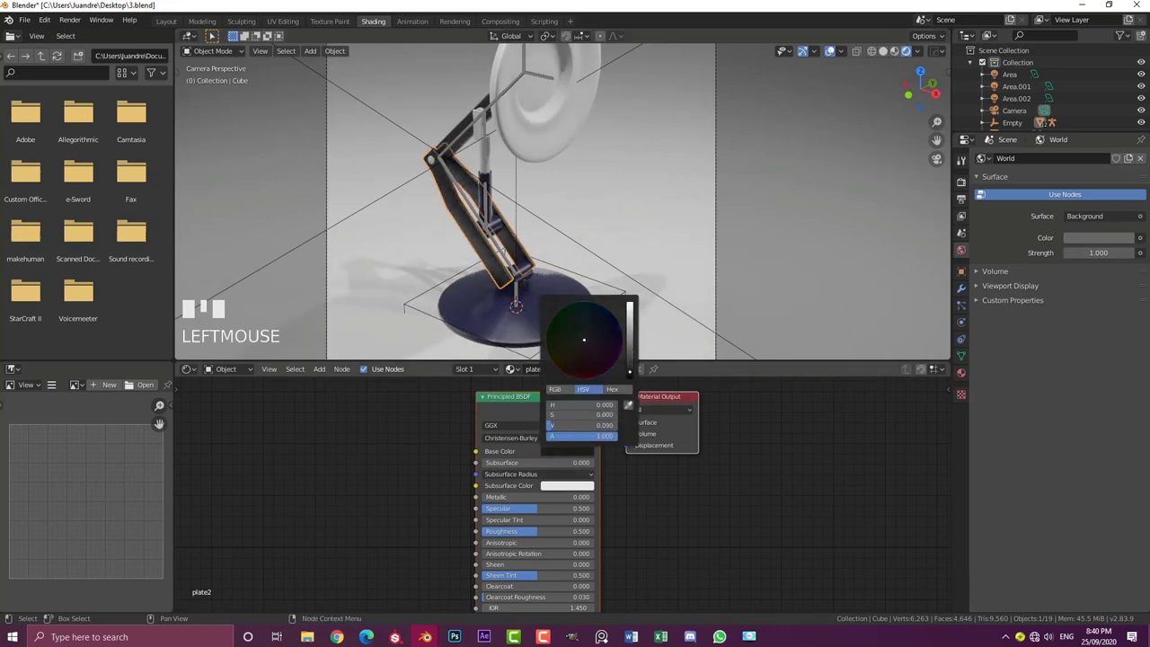
drag(526, 531, 548, 496)
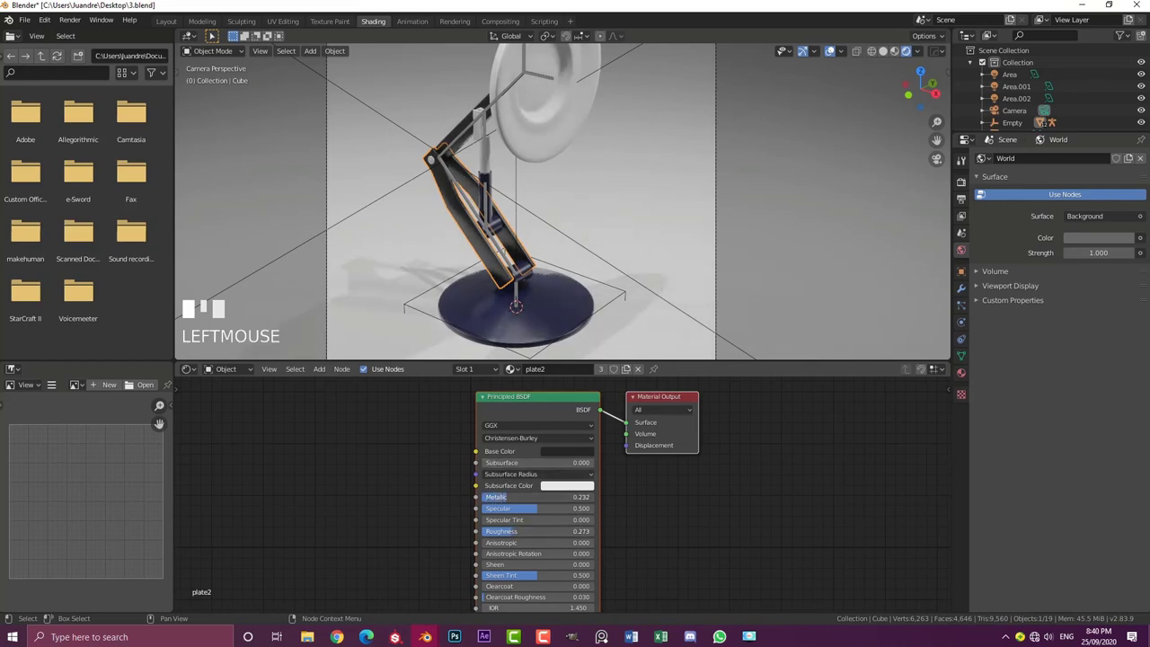
scroll(553, 267, down, 2)
scroll(539, 268, up, 2)
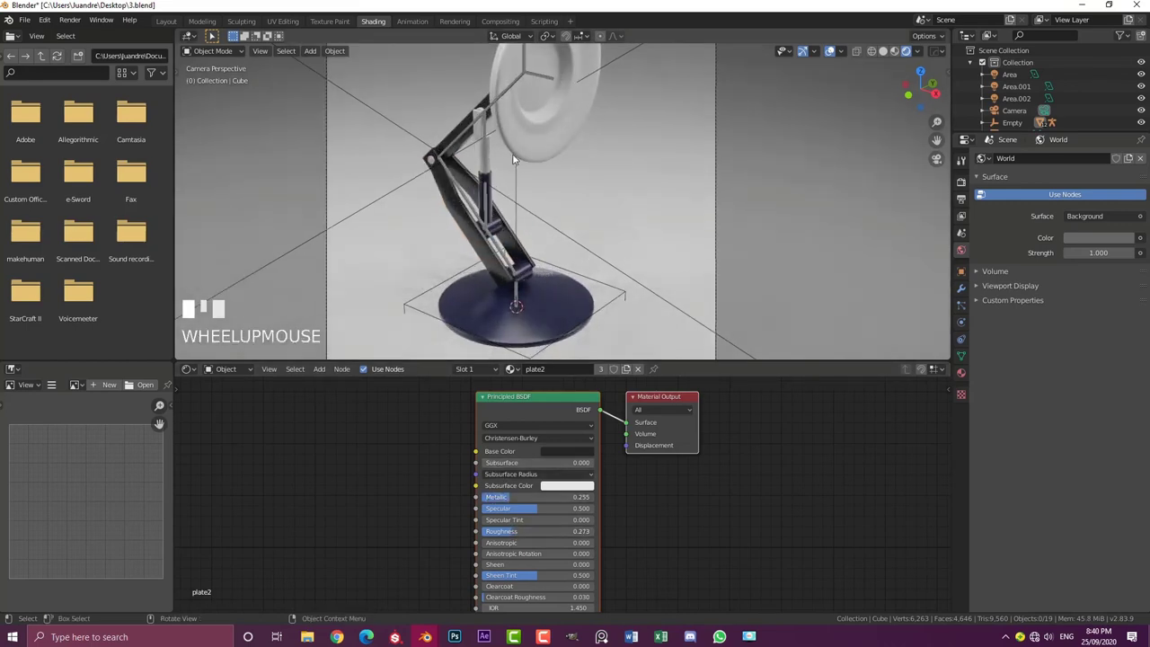
Set the piston cylinder's metal material to metallic 1.000 and roughness about 0.268
click(477, 137)
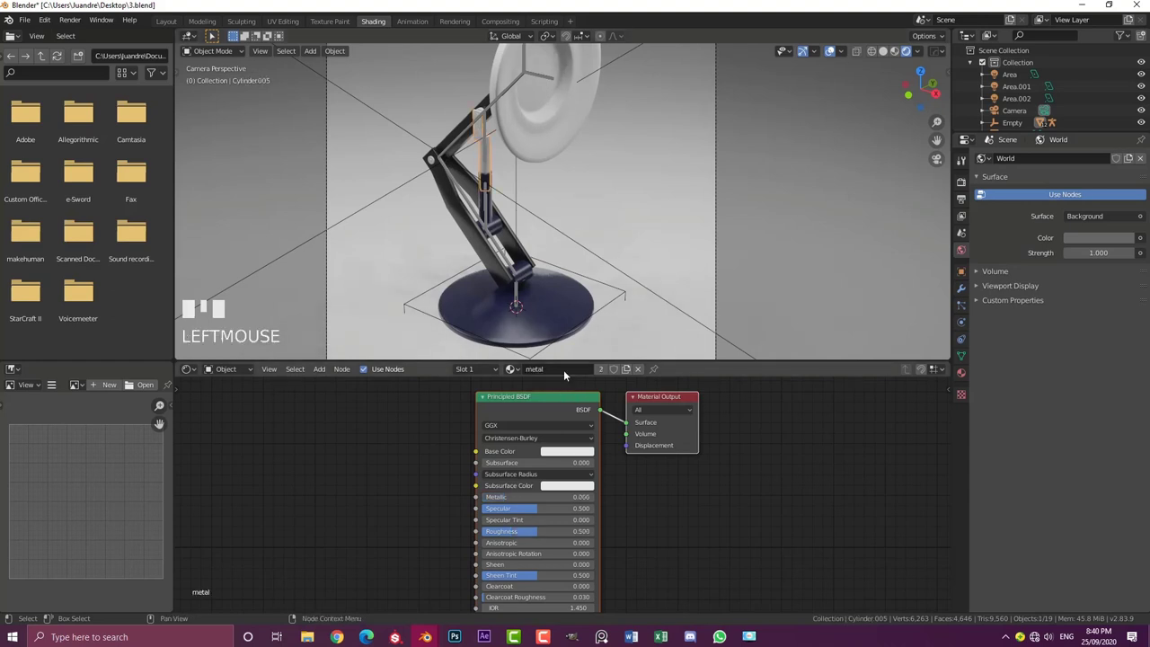
drag(495, 501, 595, 501)
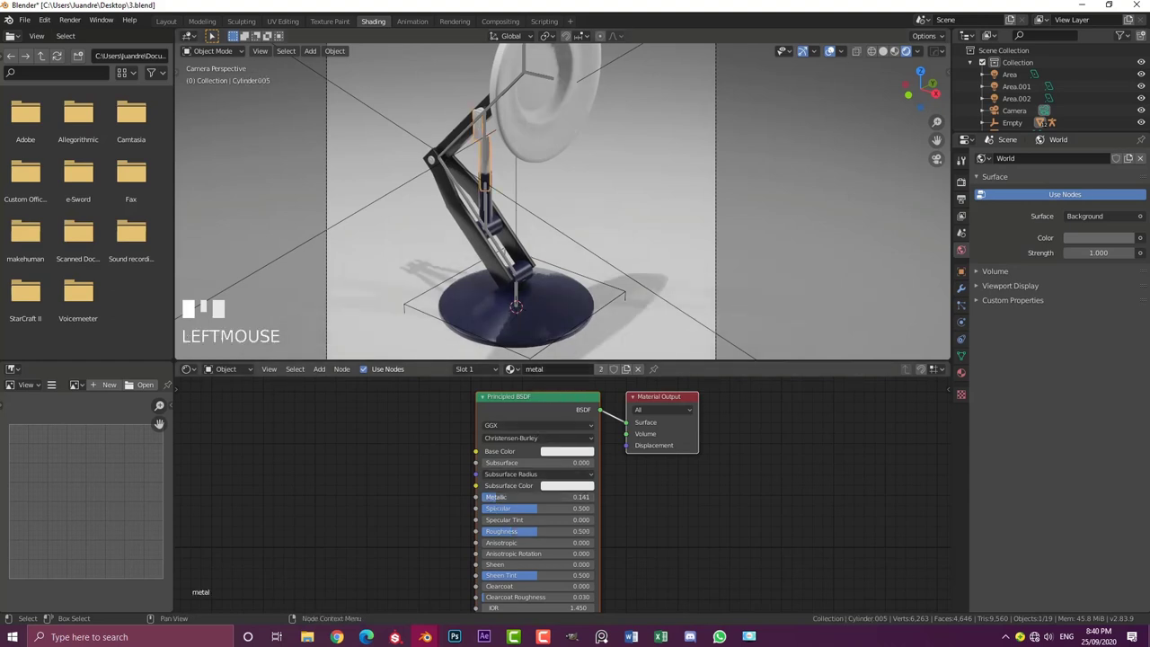
drag(537, 533, 513, 533)
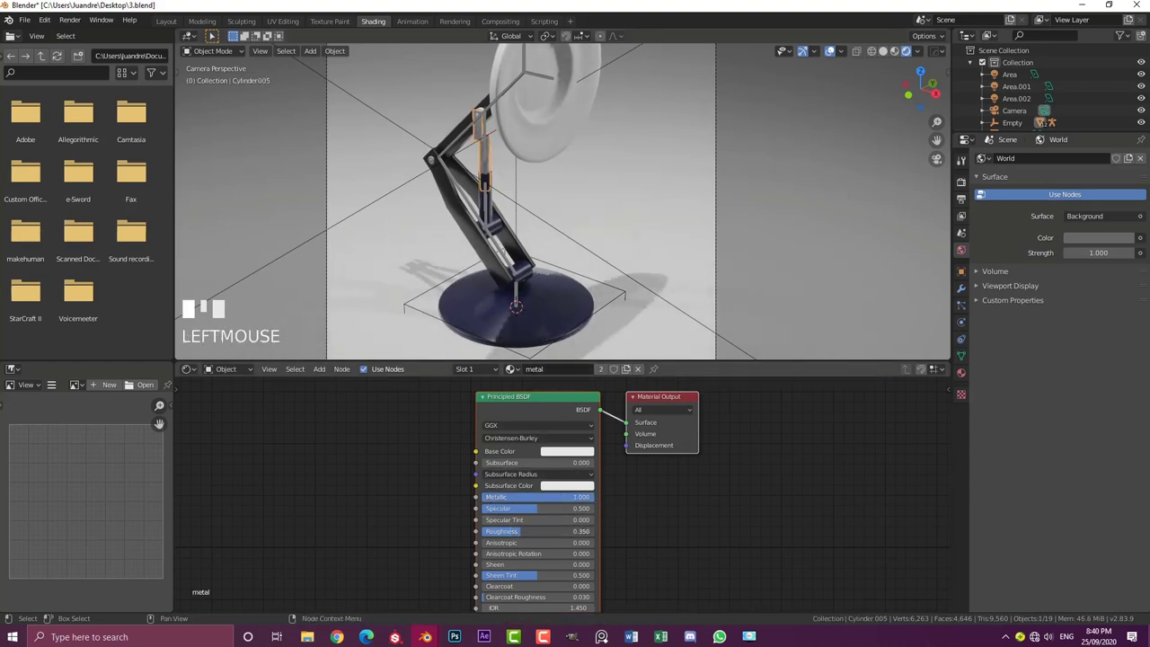
key(a)
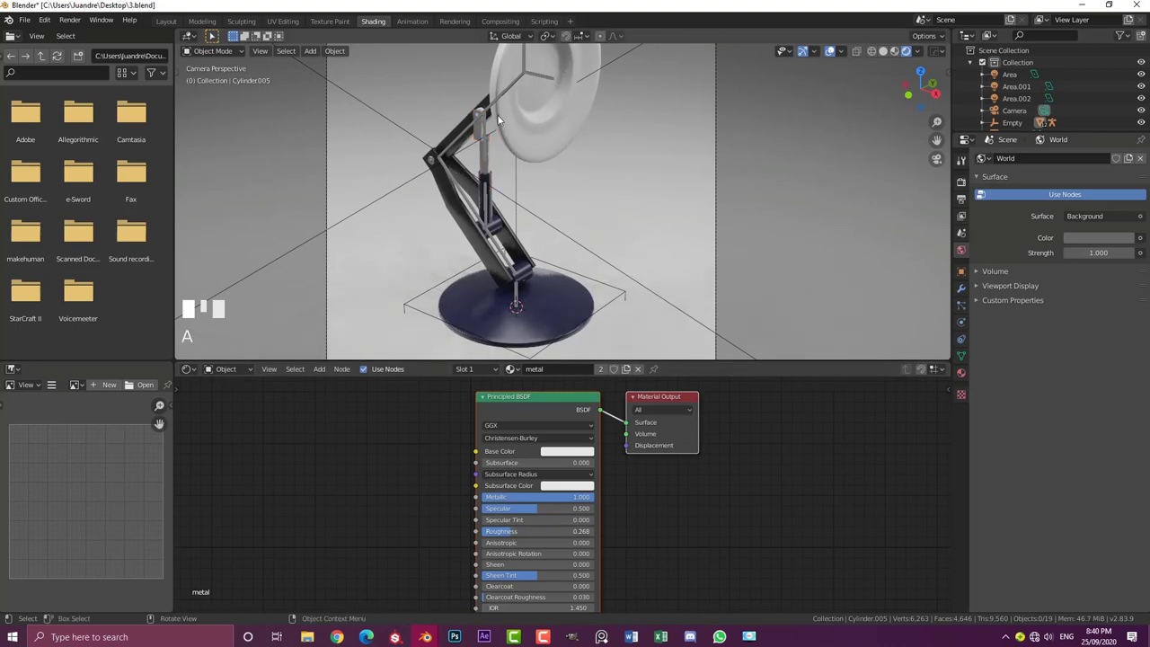
Set the plate3 material of the lamp head to roughness about 0.118 and metallic about 0.264
shift+middle_drag(498, 119, 557, 71)
scroll(557, 71, up, 2)
click(533, 81)
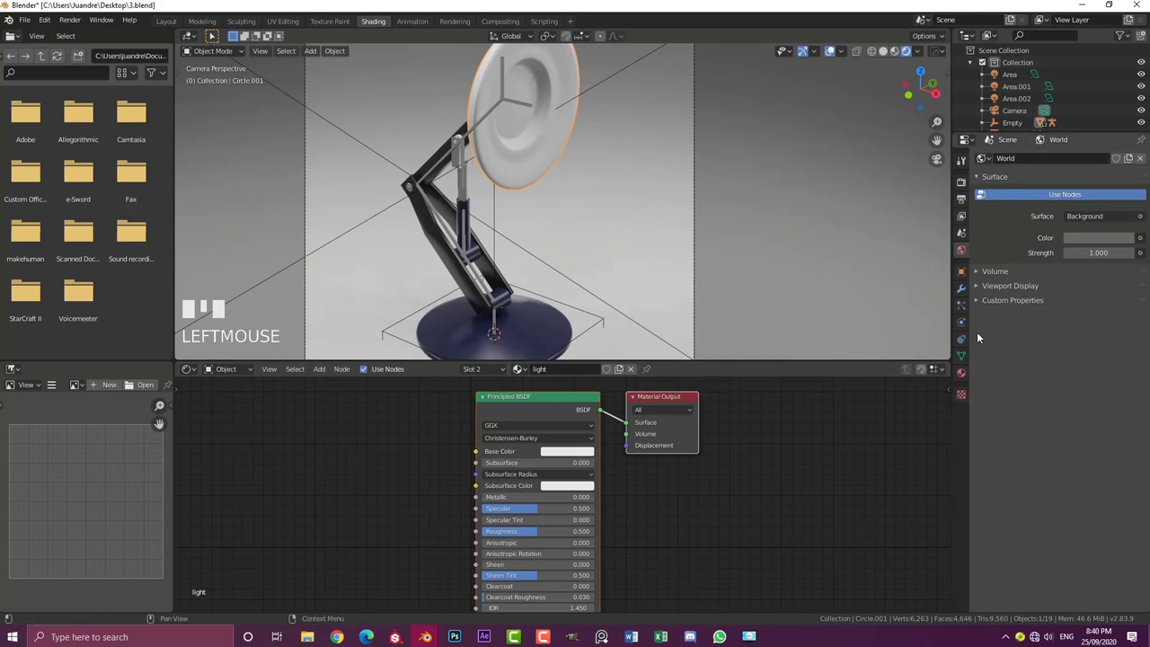
click(960, 372)
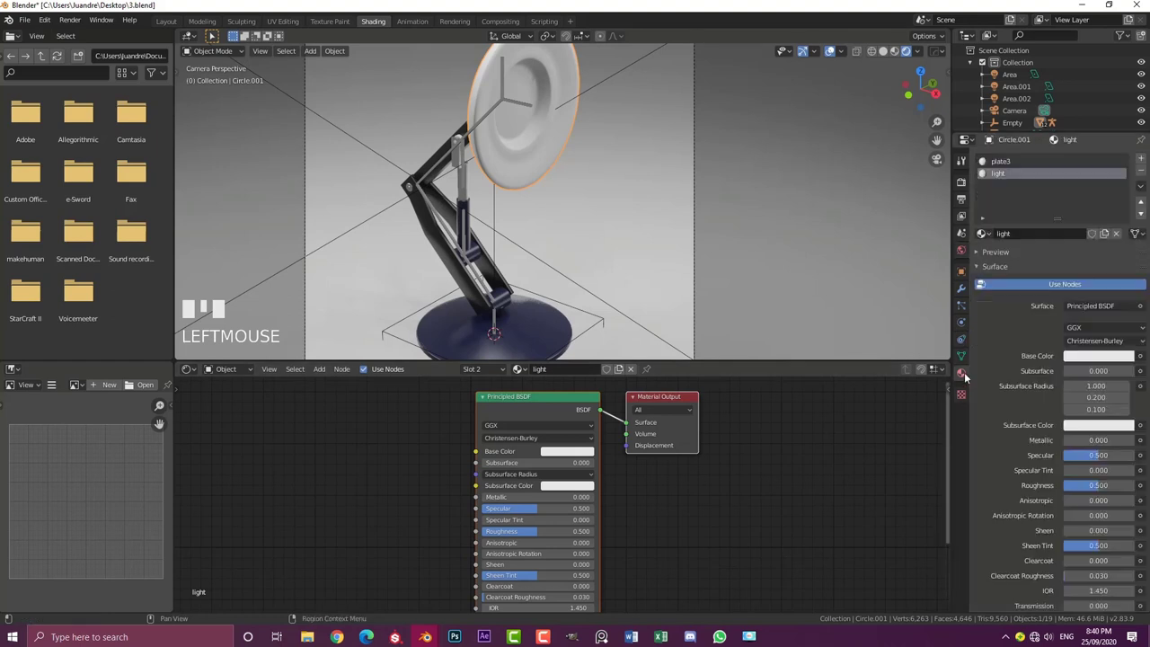
click(1006, 161)
scroll(729, 473, down, 3)
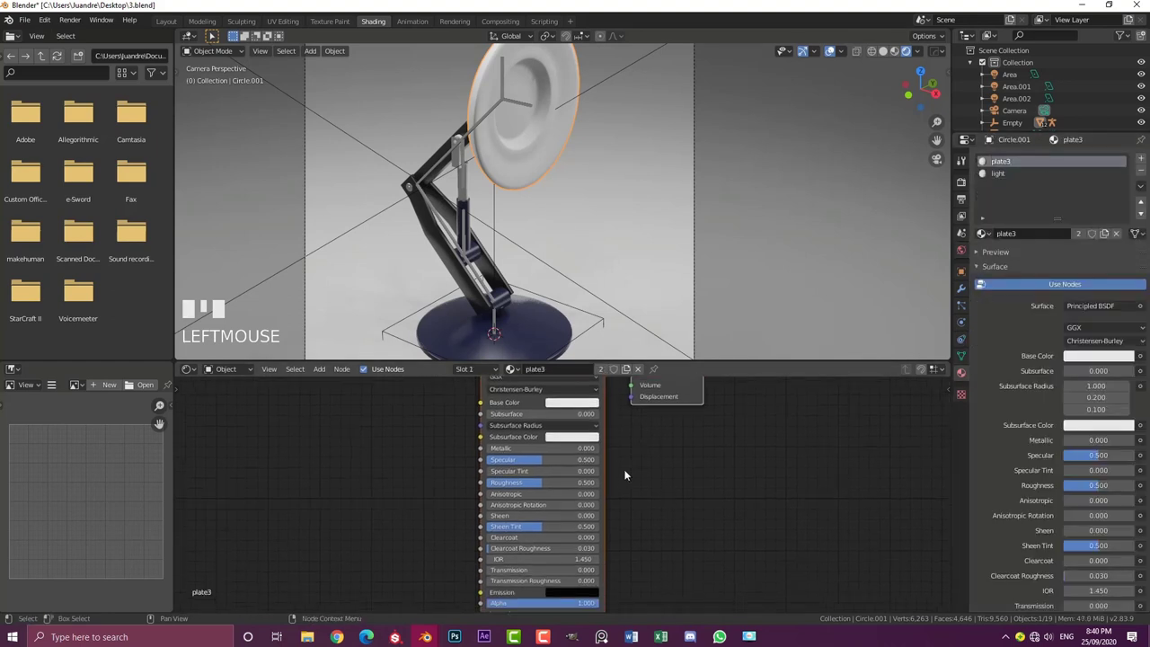
drag(575, 481, 496, 484)
drag(538, 443, 572, 444)
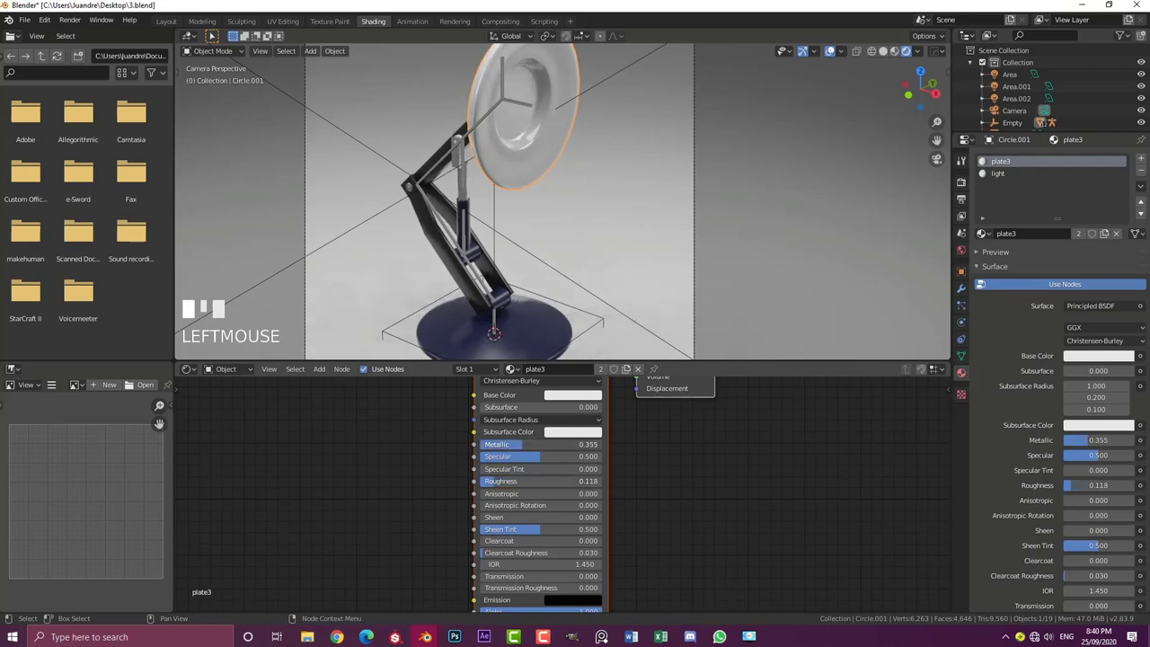
scroll(611, 188, down, 3)
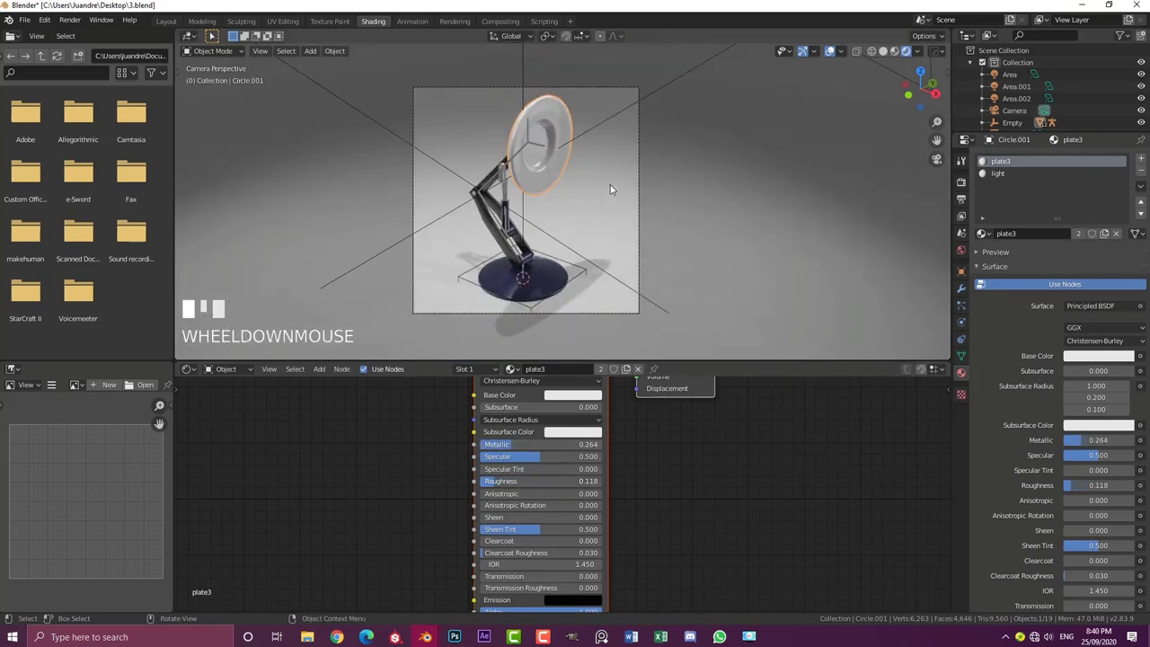
Delete the Principled BSDF node from the lamp head's light material
click(1011, 173)
scroll(689, 511, down, 2)
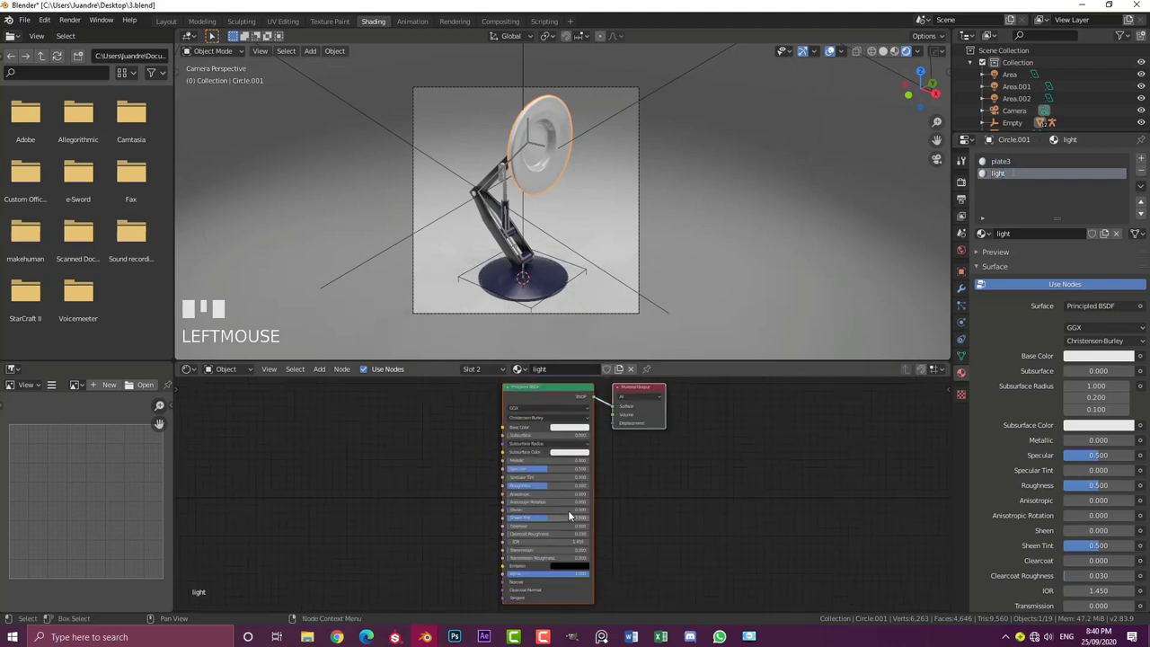
drag(486, 412, 413, 414)
key(x)
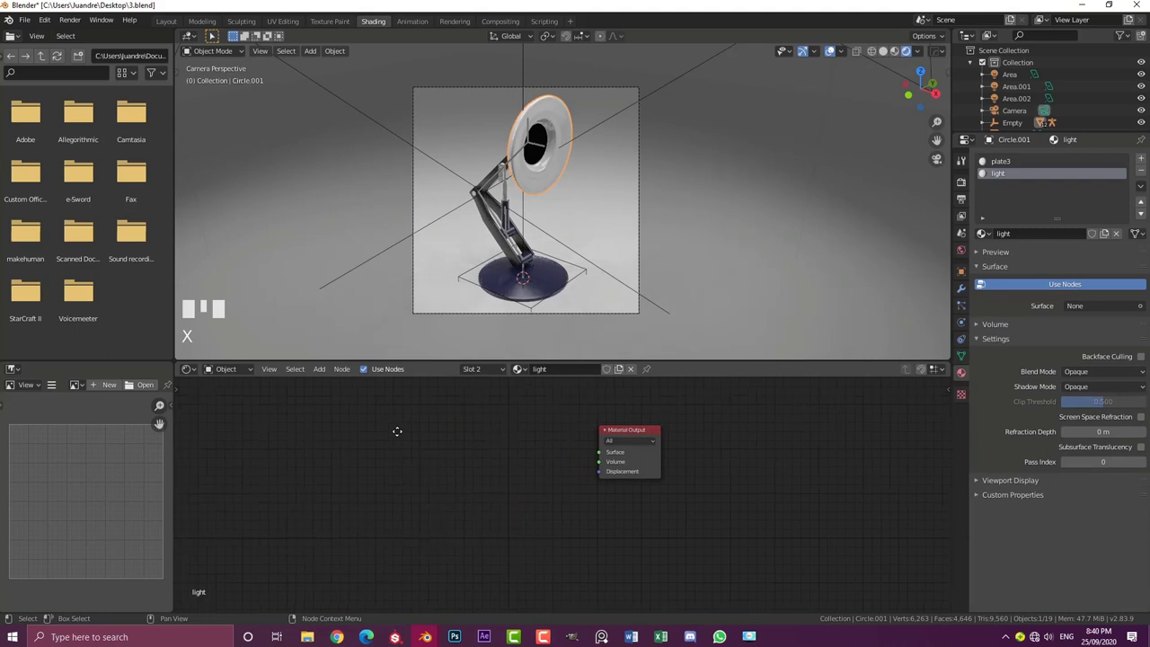
Add an Emission shader node to the light material and place it before the Material Output node
key(shift+a)
click(351, 432)
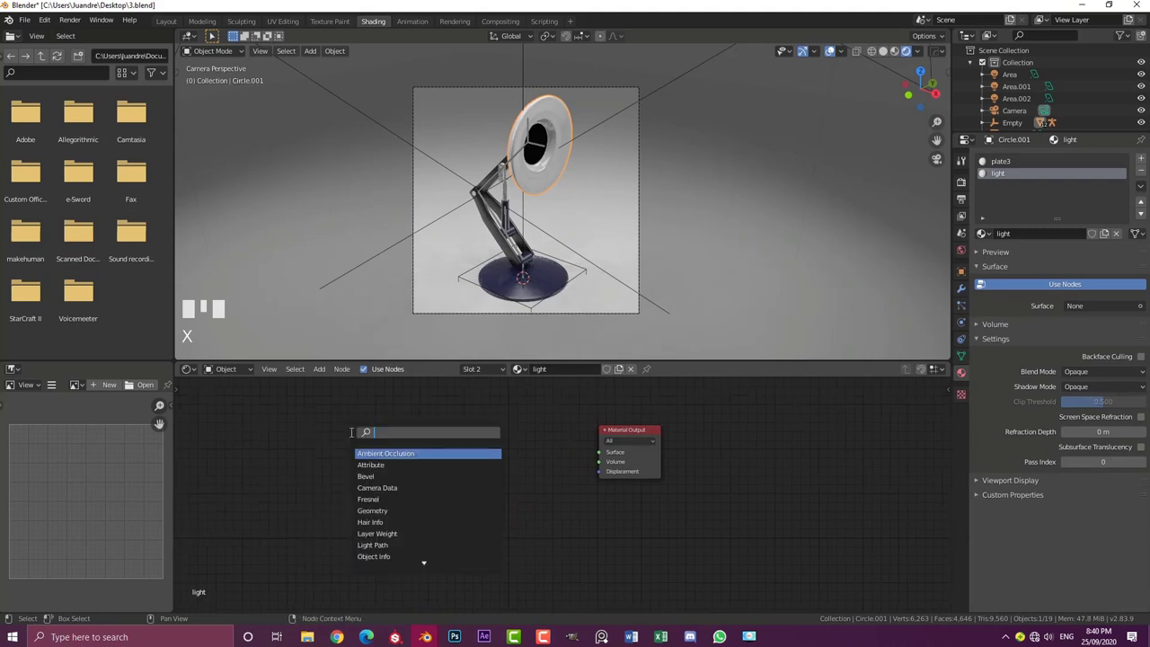
text(em)
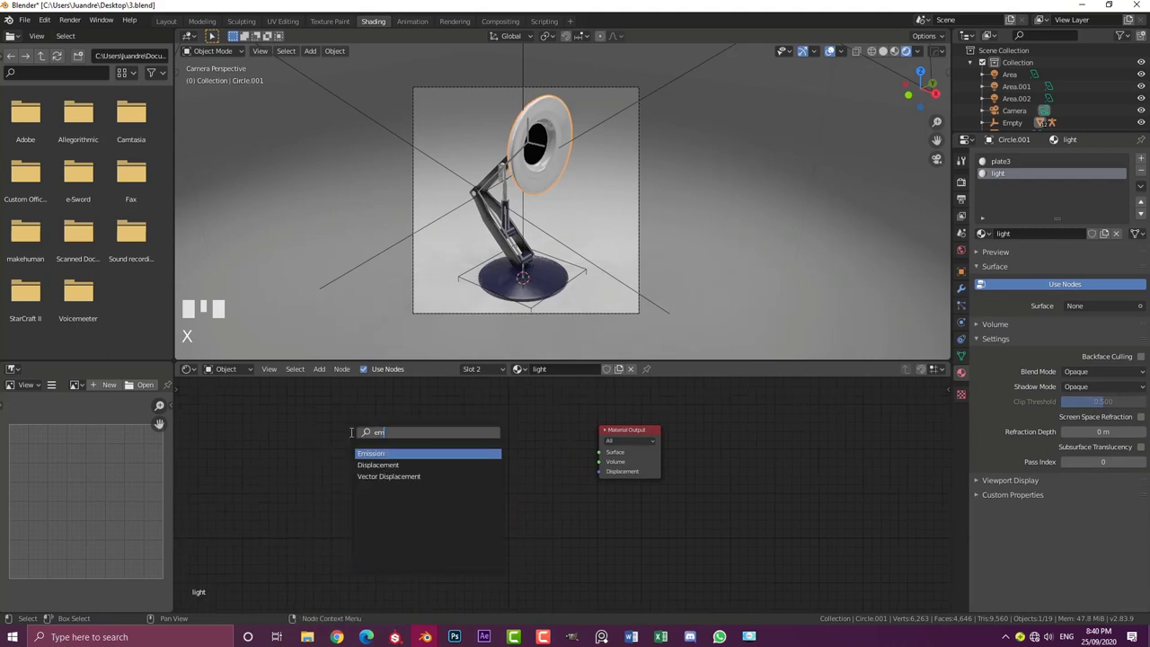
key(Return)
click(367, 454)
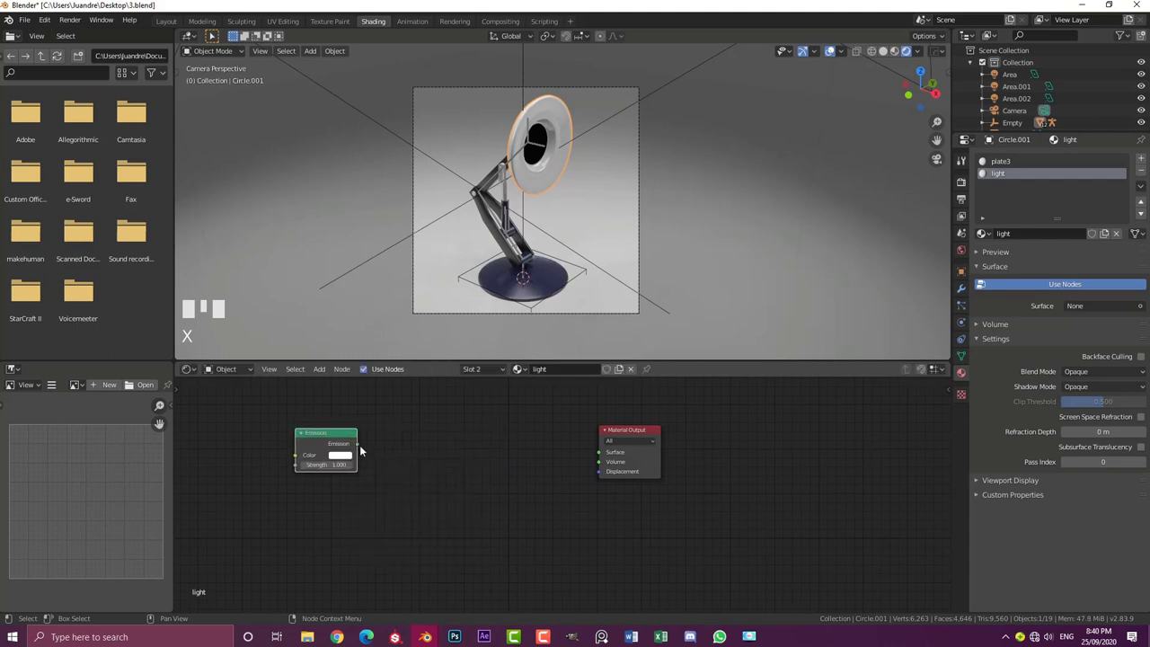
Connect the Emission node to the Material Output's Surface and set the emission colour to a pale warm yellow
drag(357, 444, 599, 452)
scroll(337, 458, up, 1)
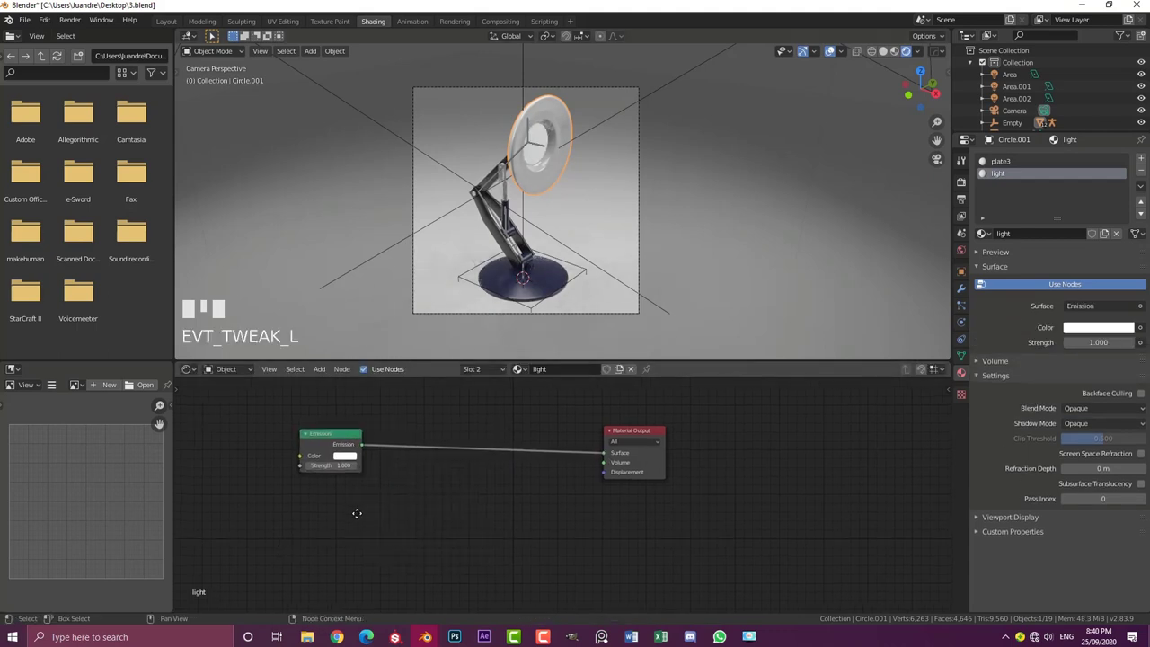
click(338, 458)
click(356, 363)
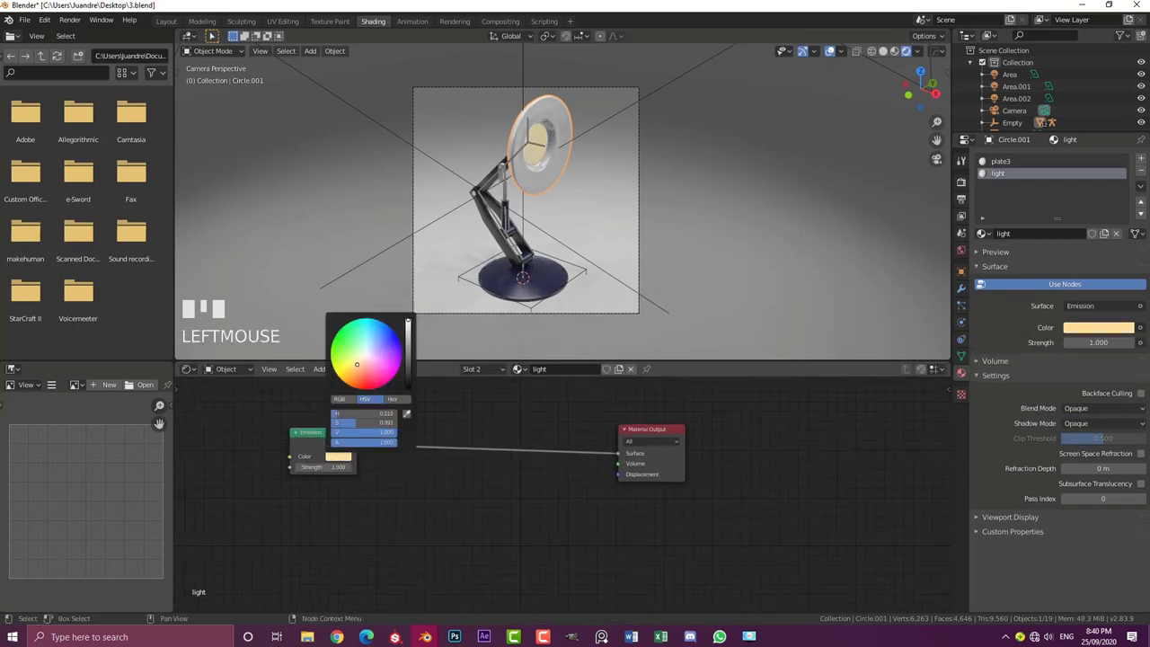
Set the light material's emission strength to 5.000
click(325, 467)
text(10)
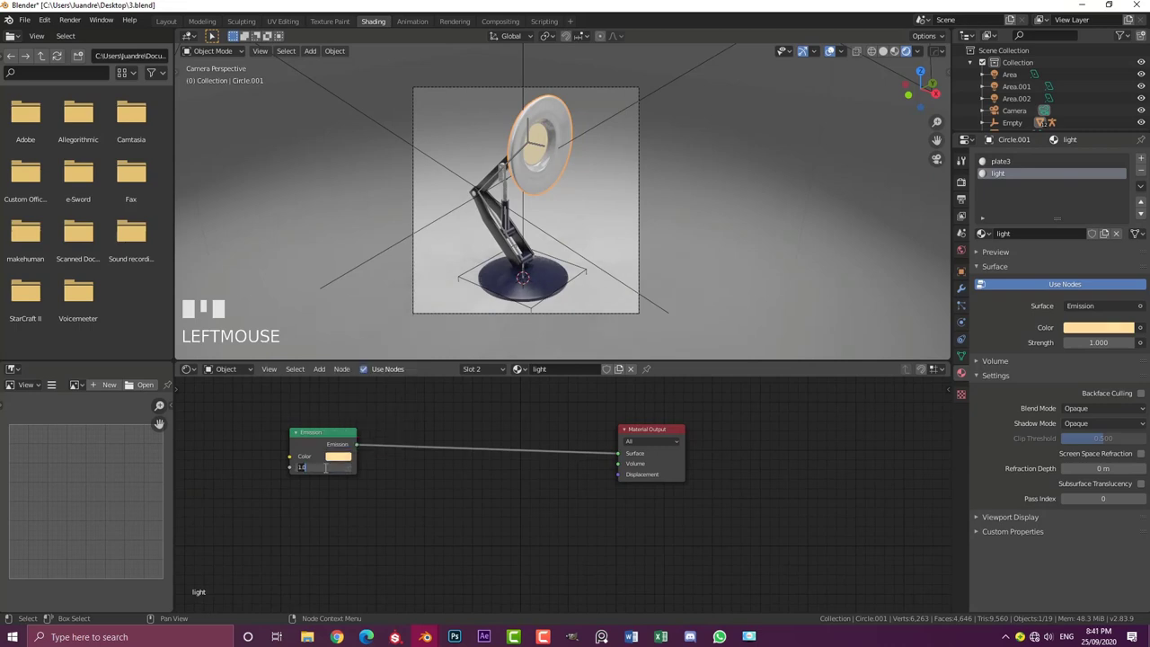
key(Return)
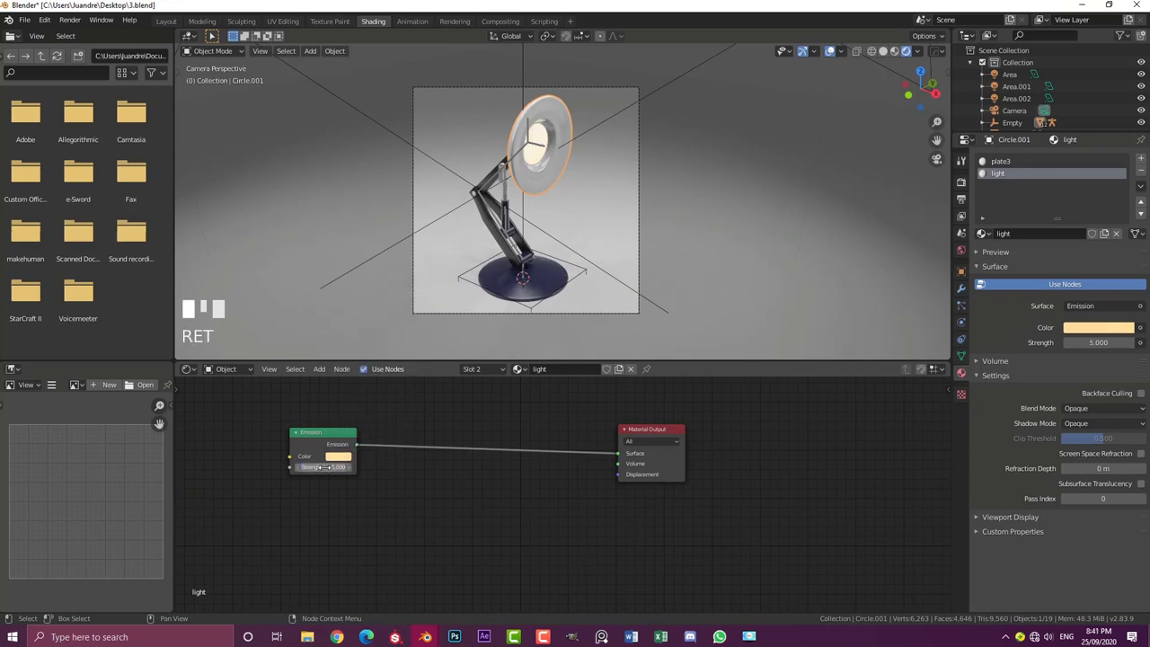
Enable Bloom in the Eevee render settings and check the lamp head's glow in the camera view
click(962, 182)
click(987, 254)
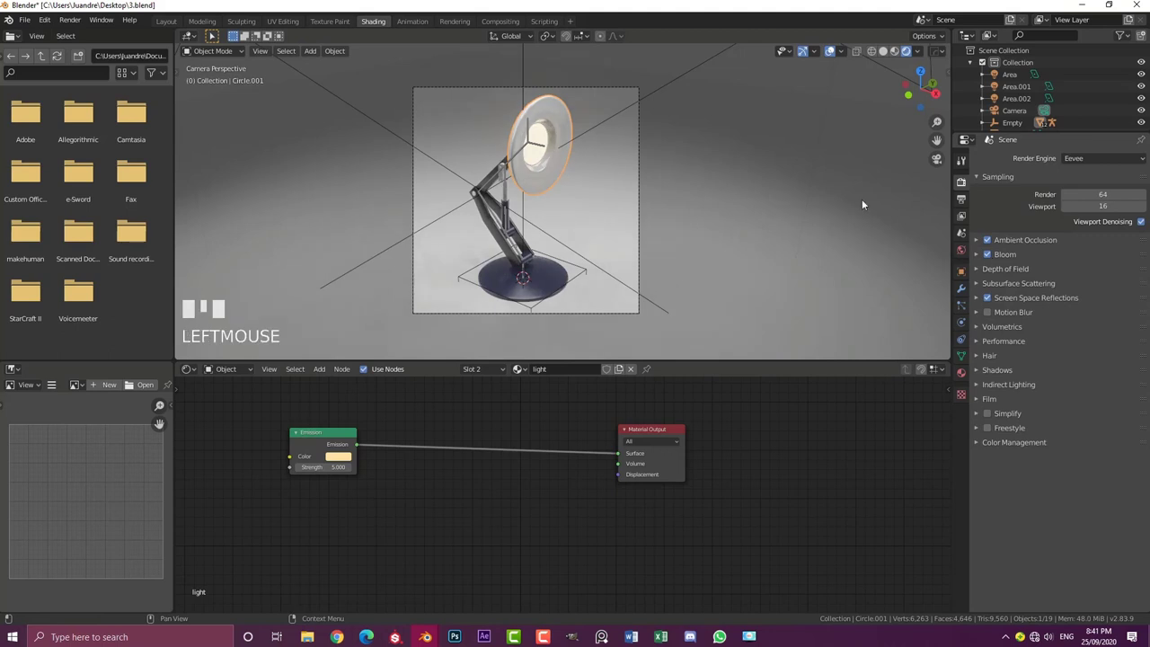
shift+middle_drag(539, 180, 511, 140)
scroll(516, 170, down, 4)
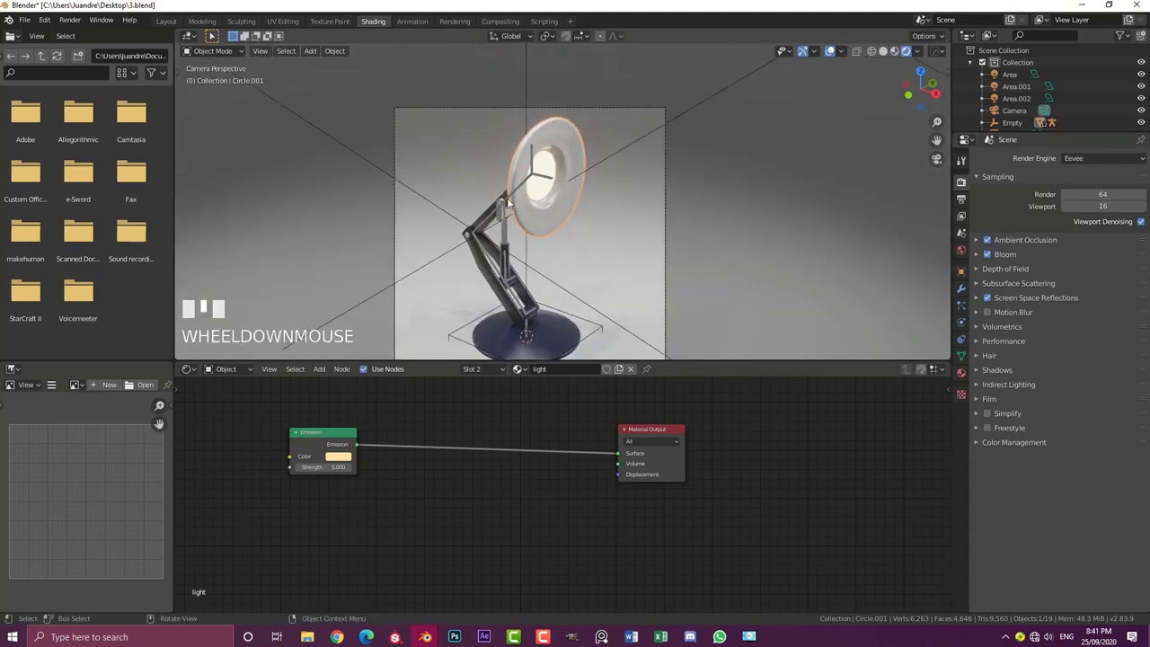
shift+middle_drag(538, 269, 533, 211)
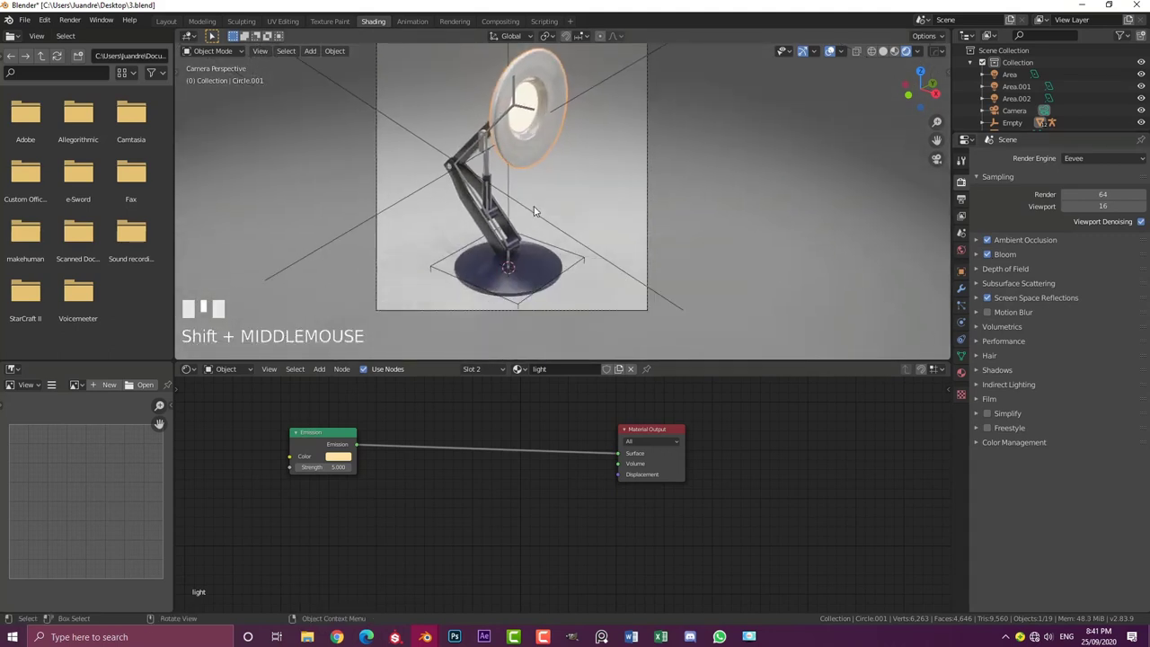
Select the floor plane and rename its material as floor
click(600, 155)
scroll(602, 147, down, 3)
click(571, 369)
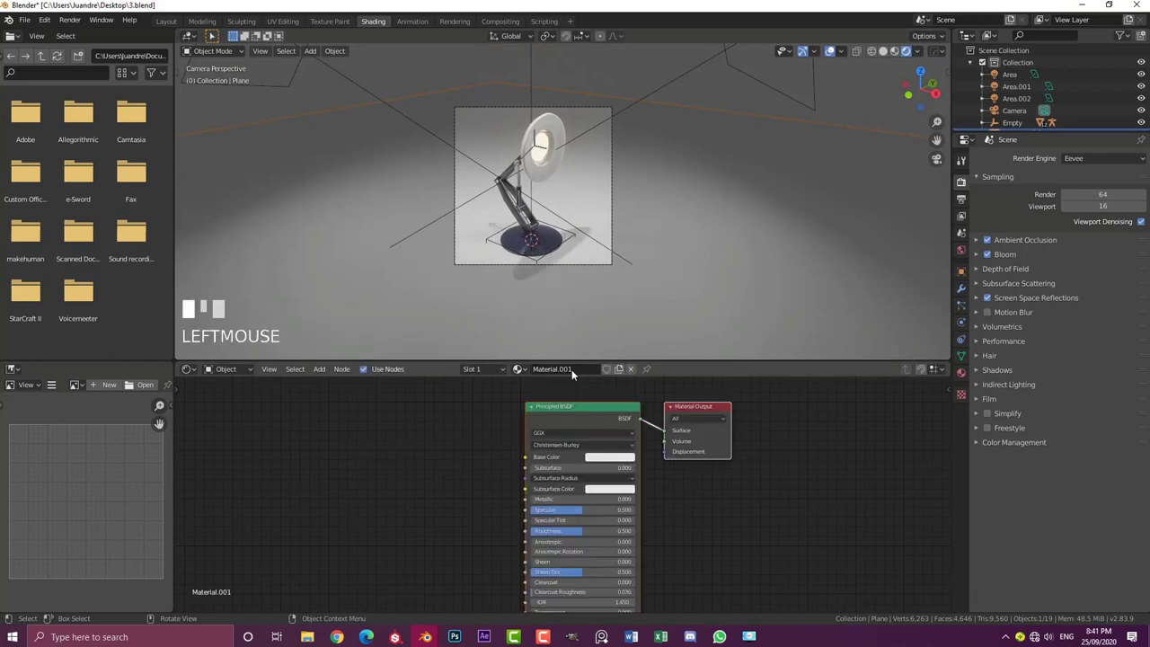
click(557, 370)
key(BackSpace)
text(floo)
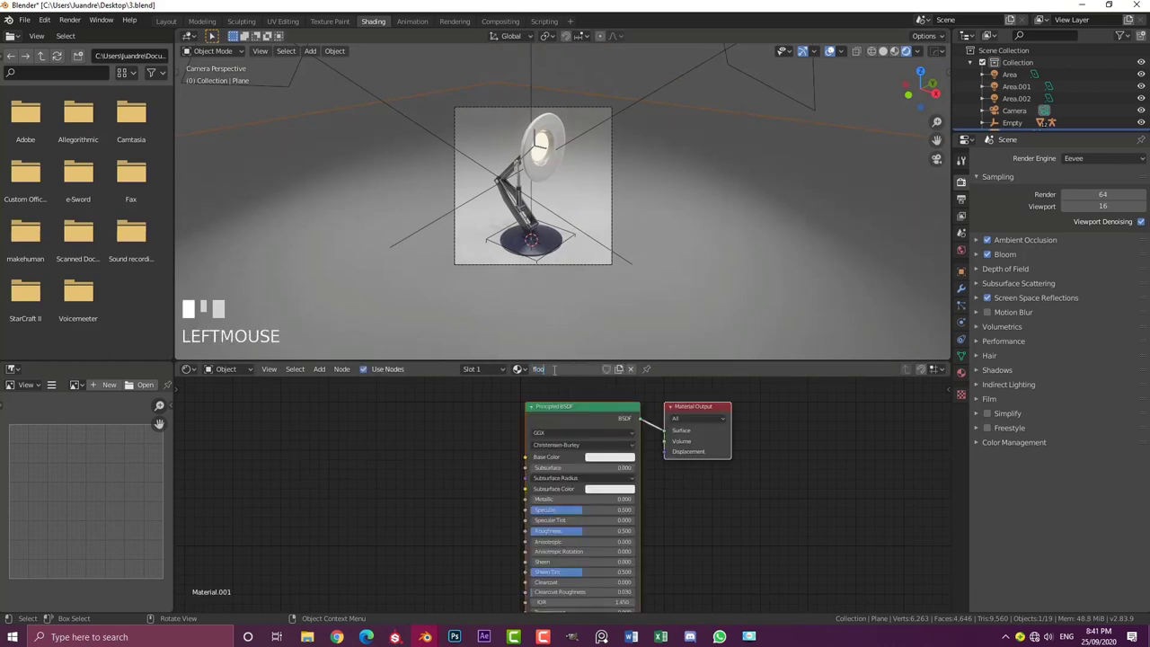
text(r)
key(Return)
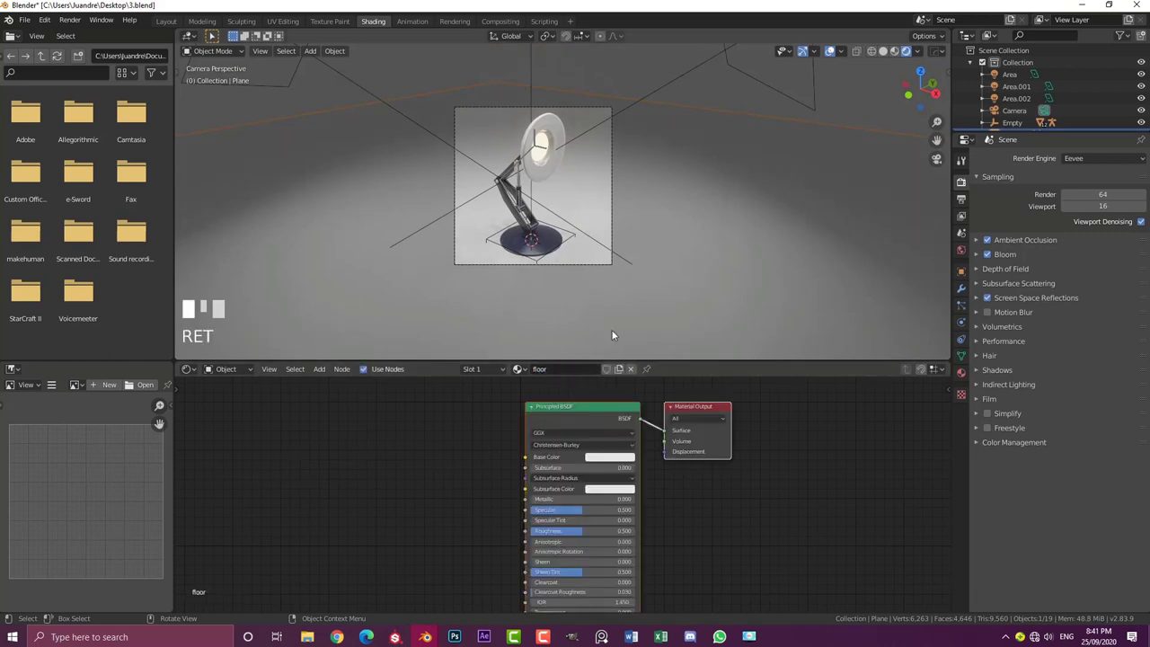
Darken the floor material's base colour to a very dark grey and tint it slightly blue
click(601, 457)
drag(662, 359, 666, 383)
scroll(539, 270, up, 4)
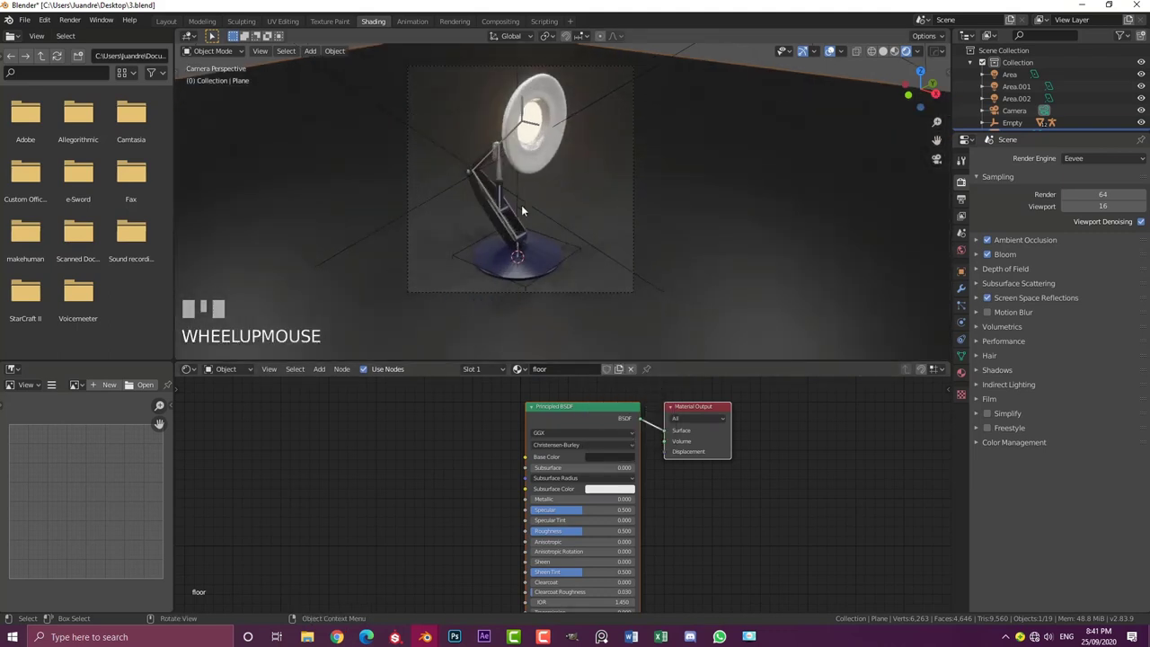
click(601, 457)
click(627, 351)
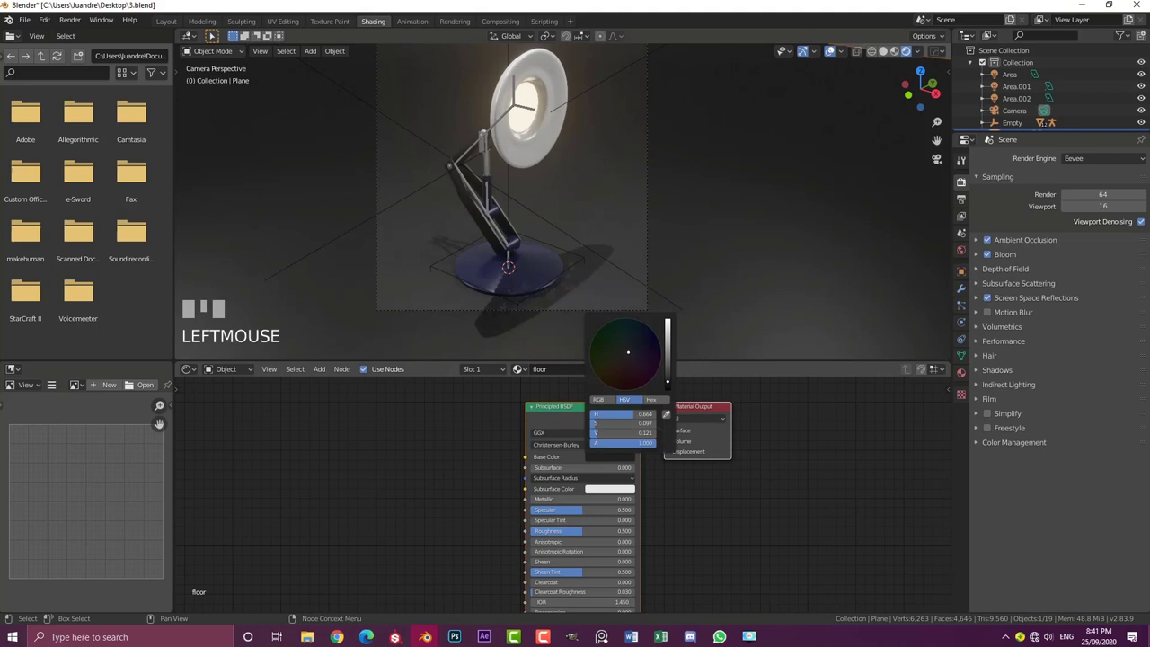
drag(628, 351, 640, 347)
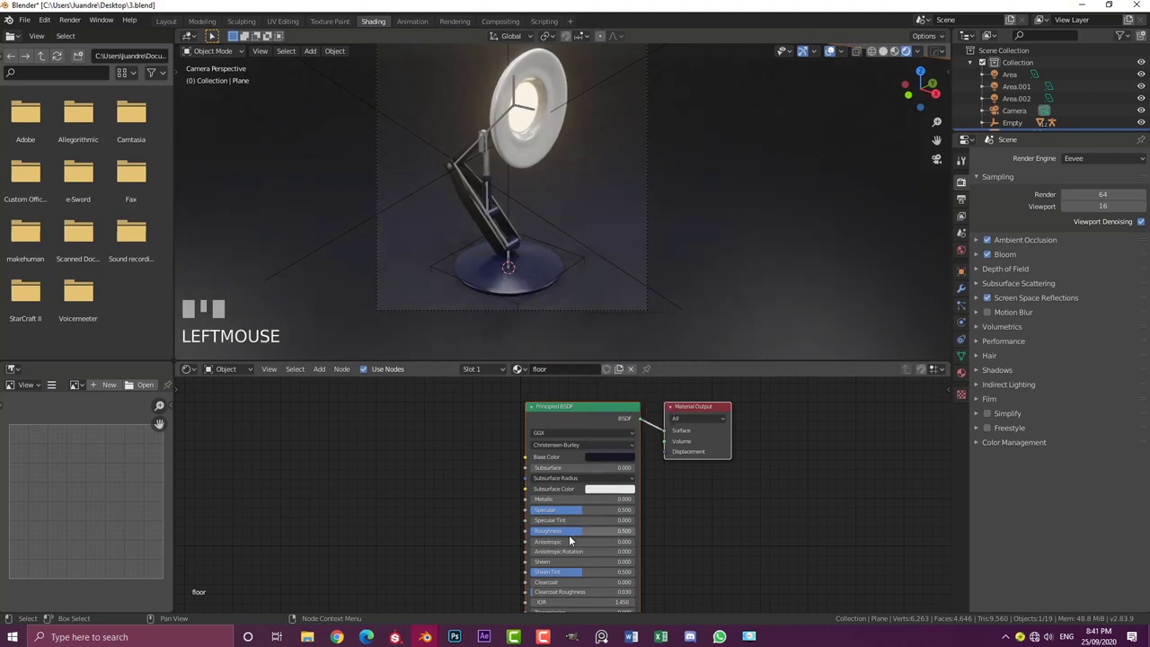
Set the floor material's roughness to about 0.668 and darken its base colour slightly
drag(574, 530, 599, 531)
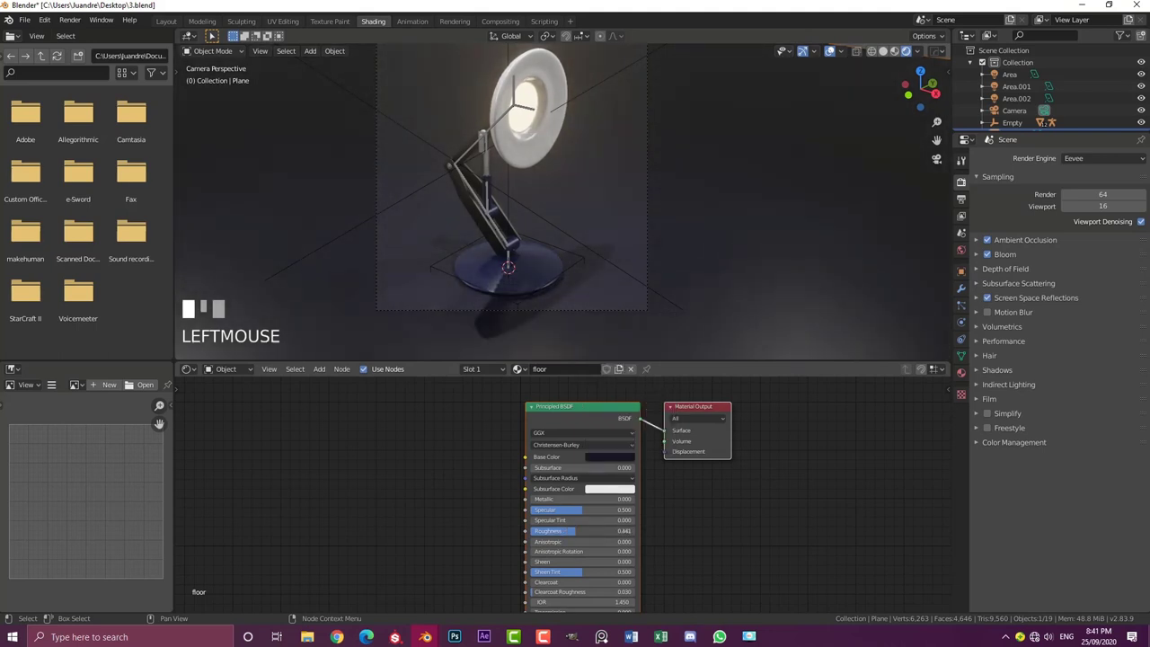
click(609, 458)
drag(673, 381, 672, 385)
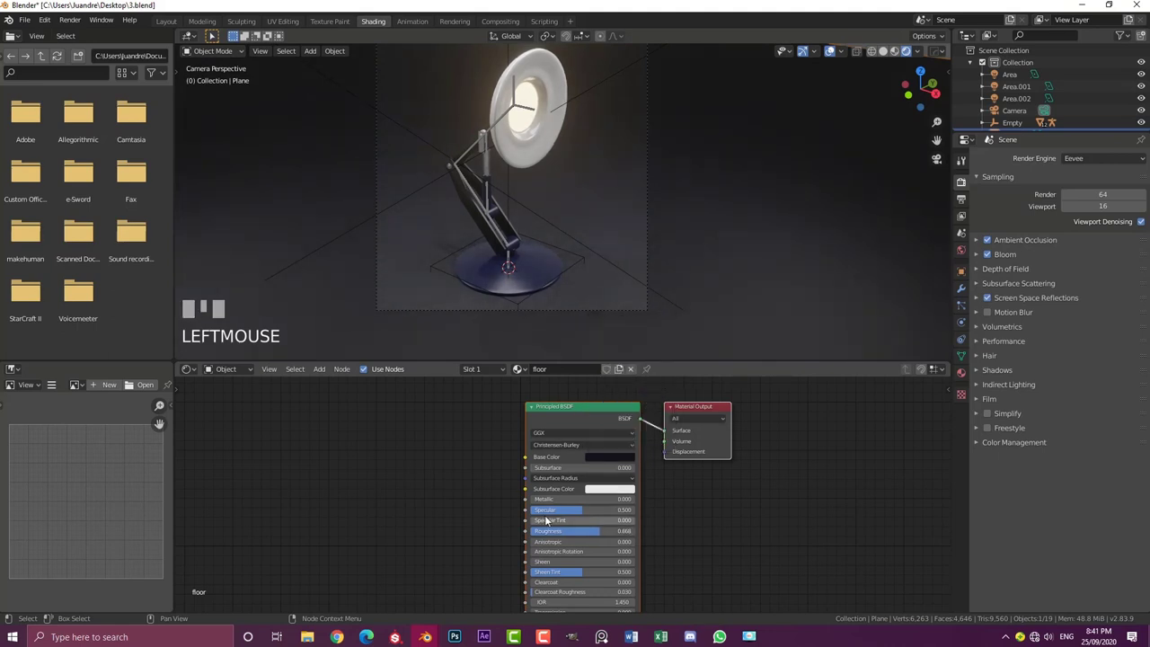
Set the floor material's metallic value to about 0.618
drag(539, 500, 598, 500)
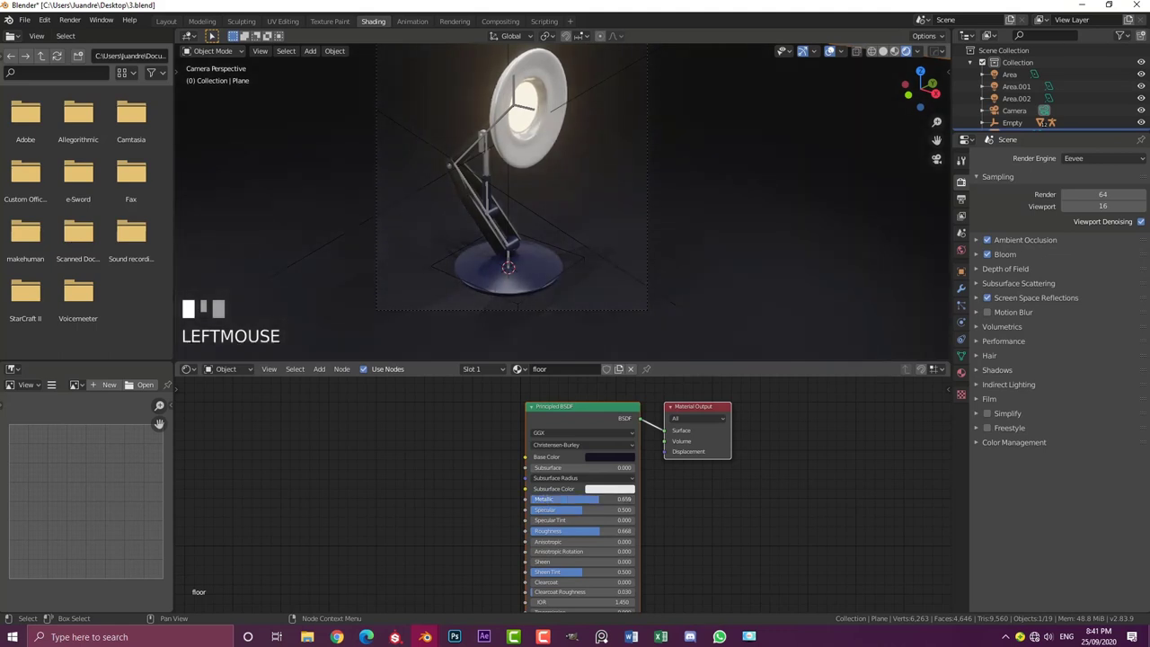
scroll(602, 229, down, 3)
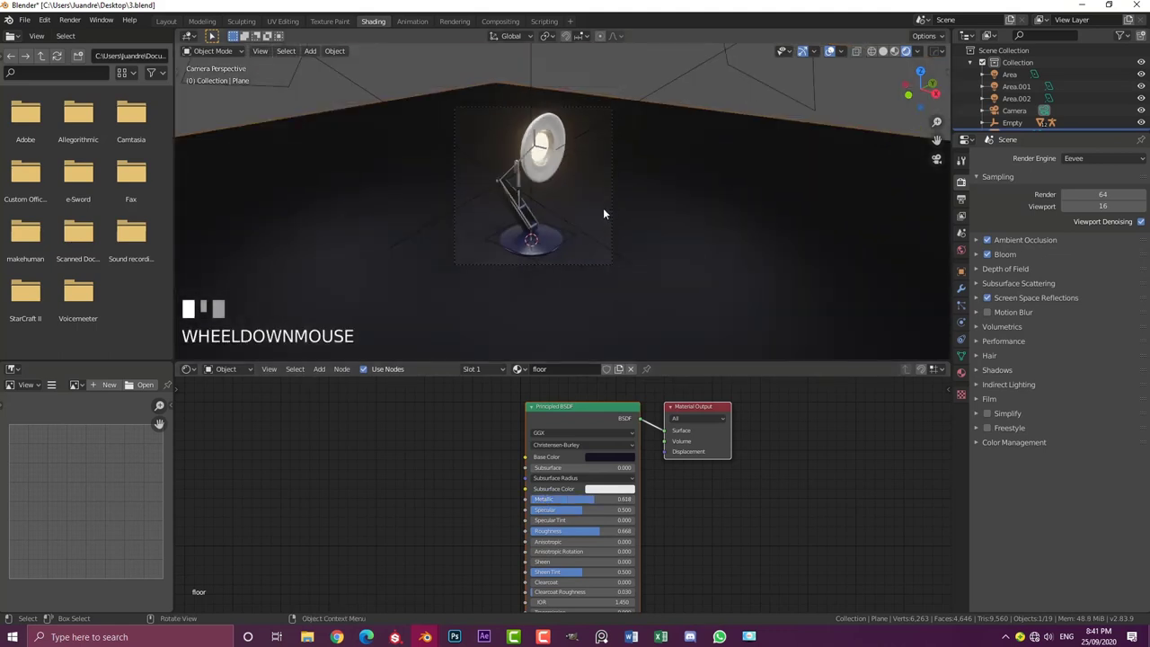
scroll(575, 207, up, 4)
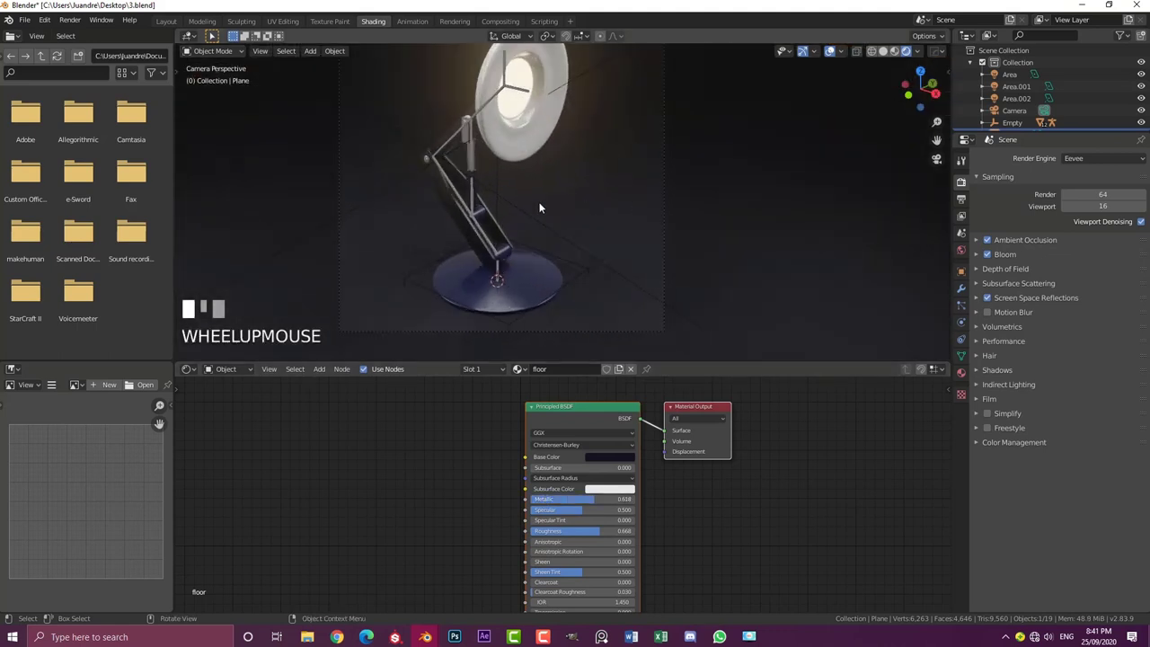
Brighten the floor material's base colour and desaturate it to a muted dark blue-grey
click(609, 456)
click(666, 364)
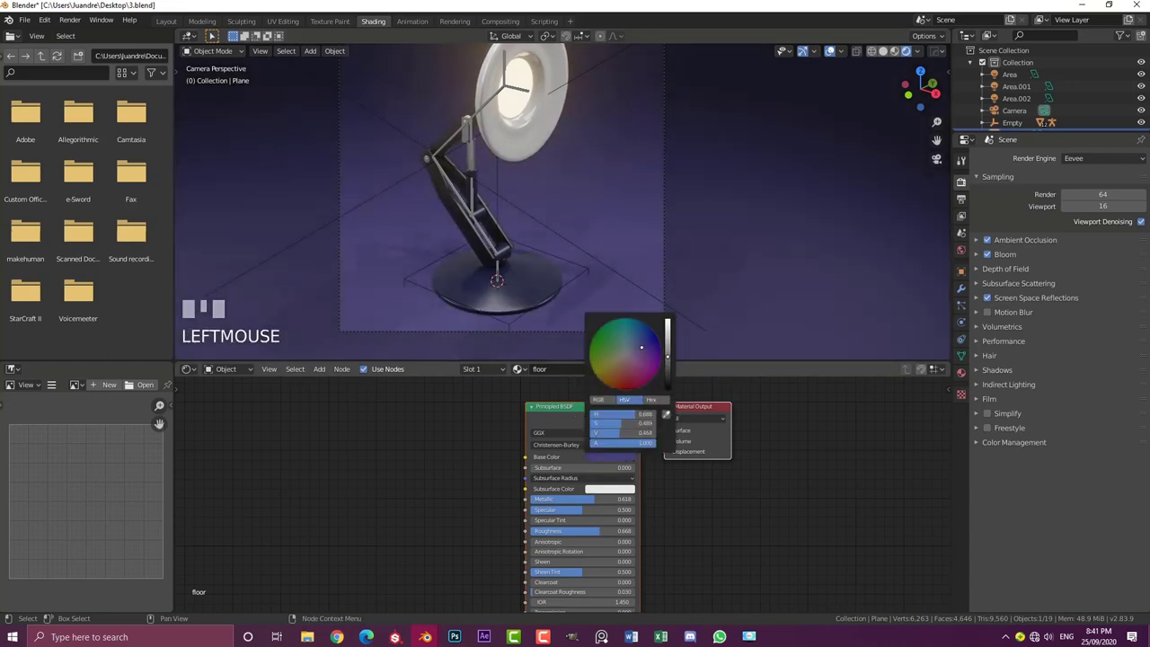
scroll(635, 353, down, 1)
click(636, 350)
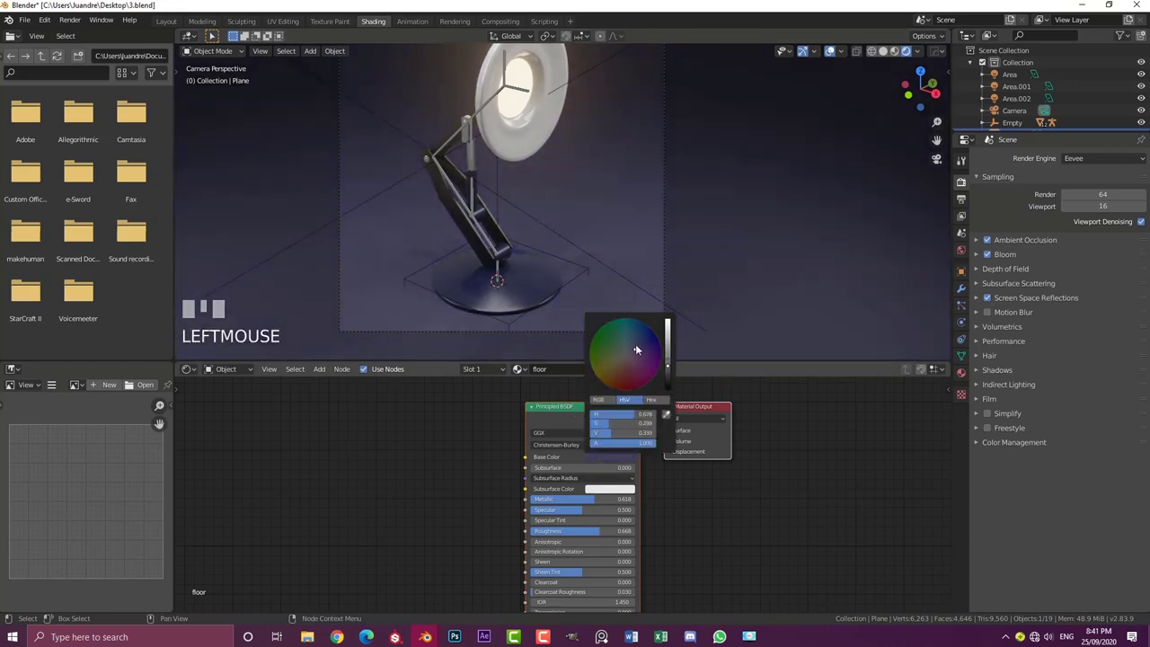
drag(635, 343, 631, 351)
scroll(459, 216, down, 2)
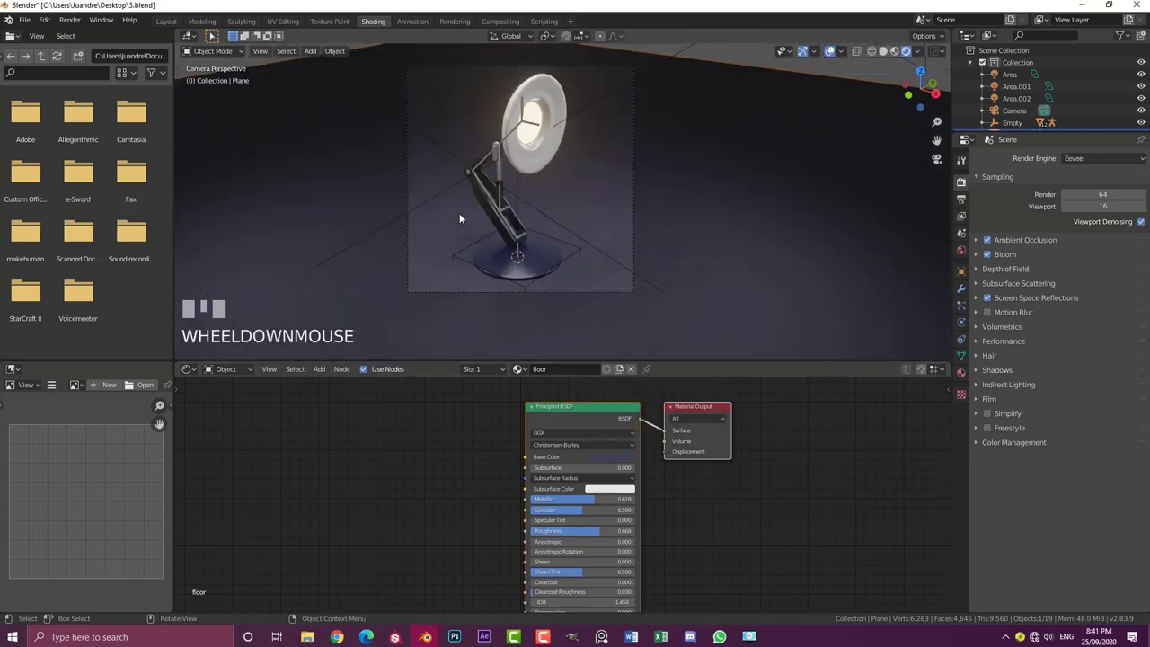
scroll(582, 189, up, 1)
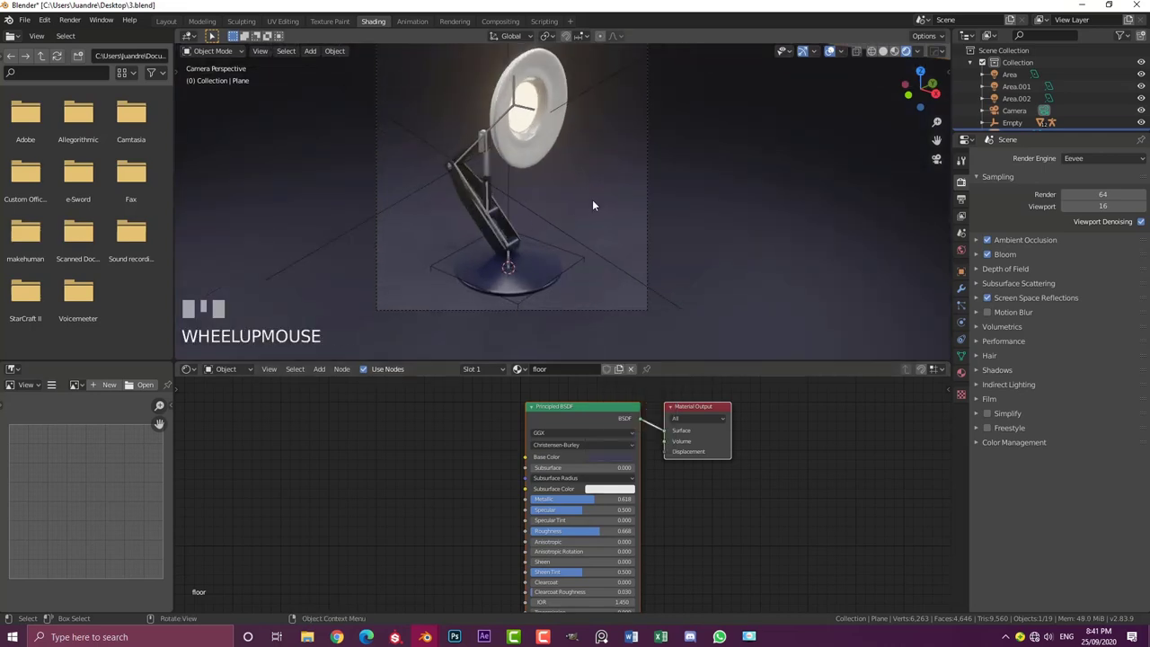
Select the lamp's armature, switch it to Pose Mode and return to the Layout workspace
scroll(590, 206, down, 1)
mouse_move(587, 206)
middle_down()
mouse_move(513, 199)
mouse_move(608, 199)
middle_up()
scroll(584, 194, up, 1)
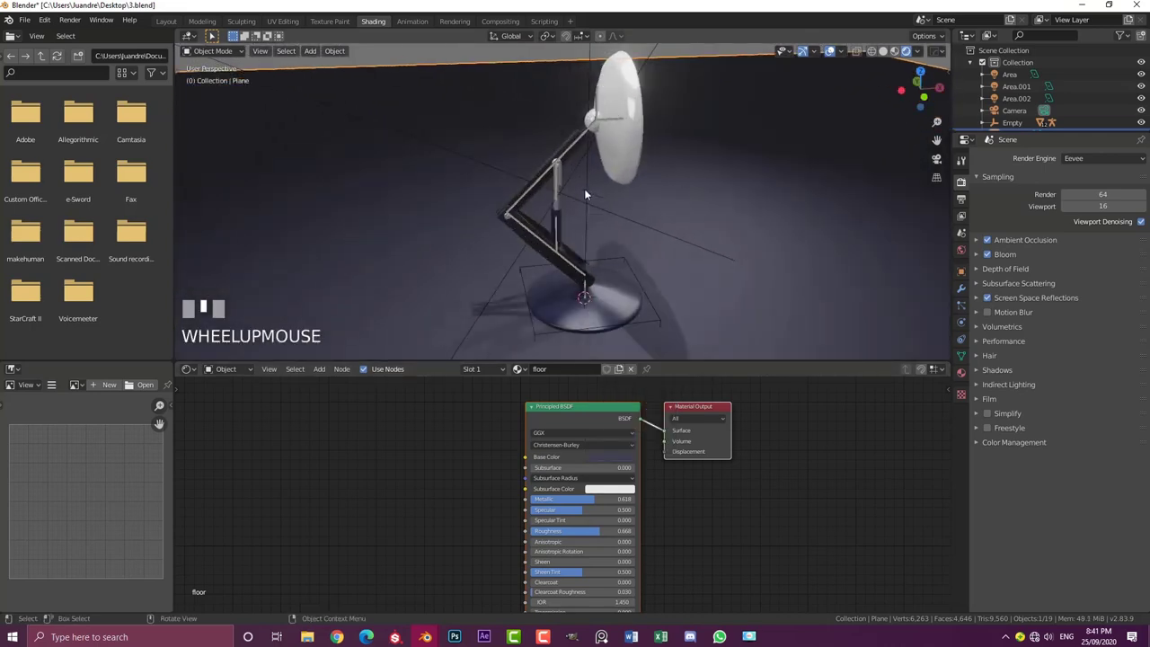
click(597, 102)
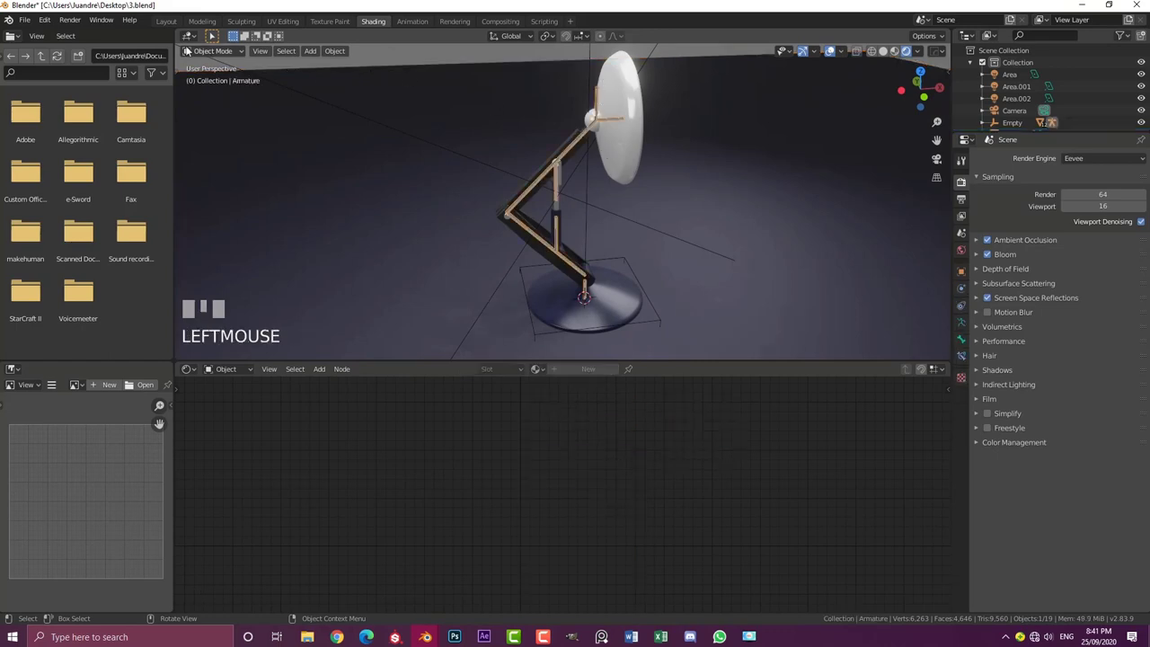
click(212, 50)
click(213, 91)
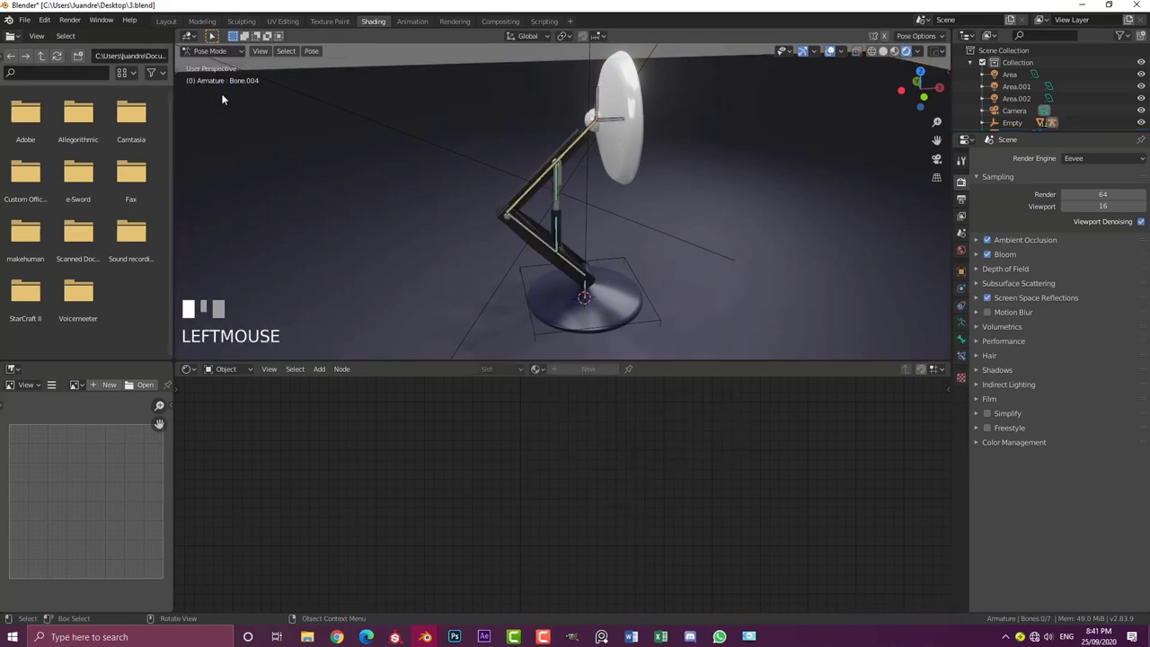
click(166, 21)
Test the rig by moving the control bone Bone.004 at the lamp head to bend and stretch the arm
middle_drag(452, 210, 488, 175)
scroll(475, 184, up, 2)
key(g)
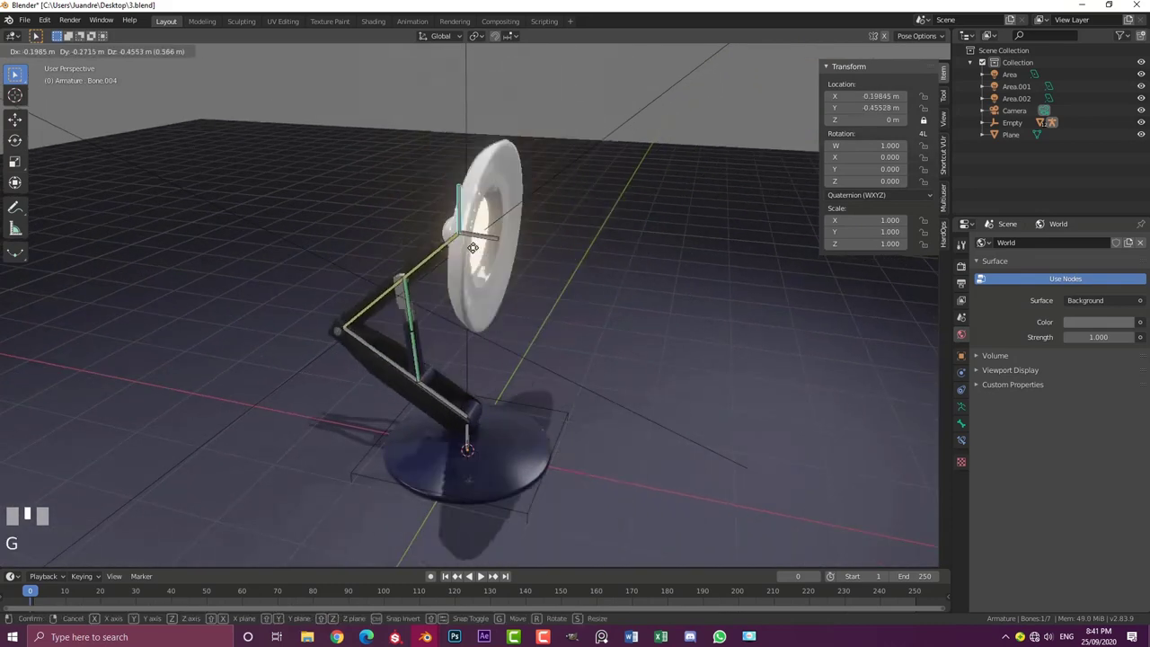
click(509, 323)
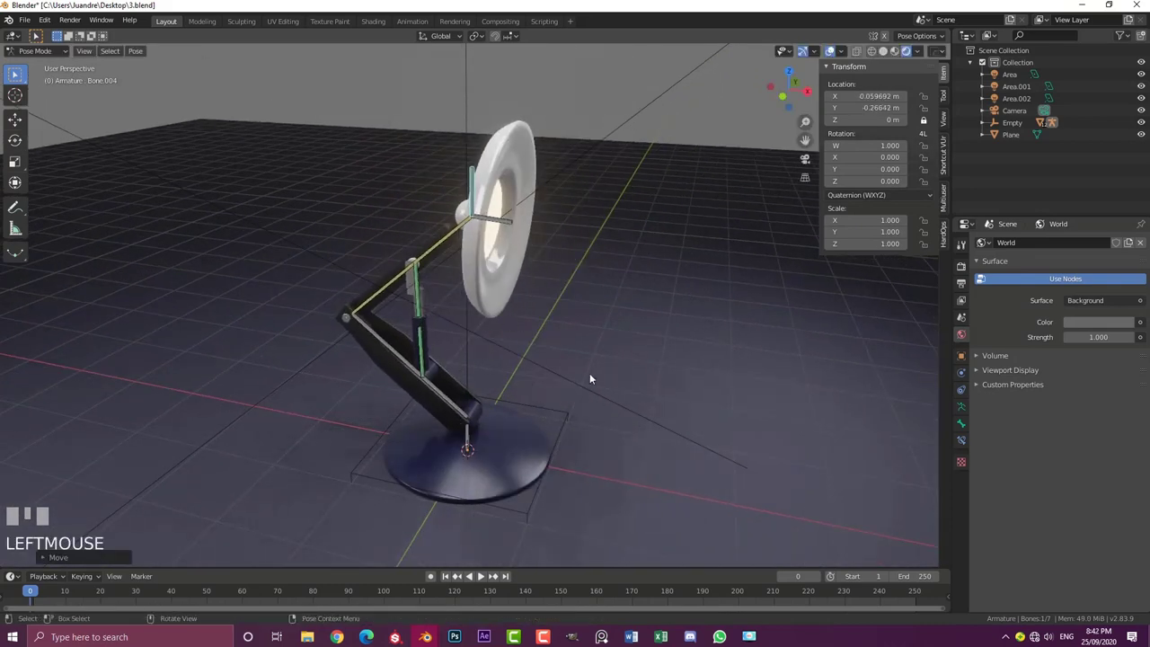
middle_drag(506, 366, 501, 274)
key(g)
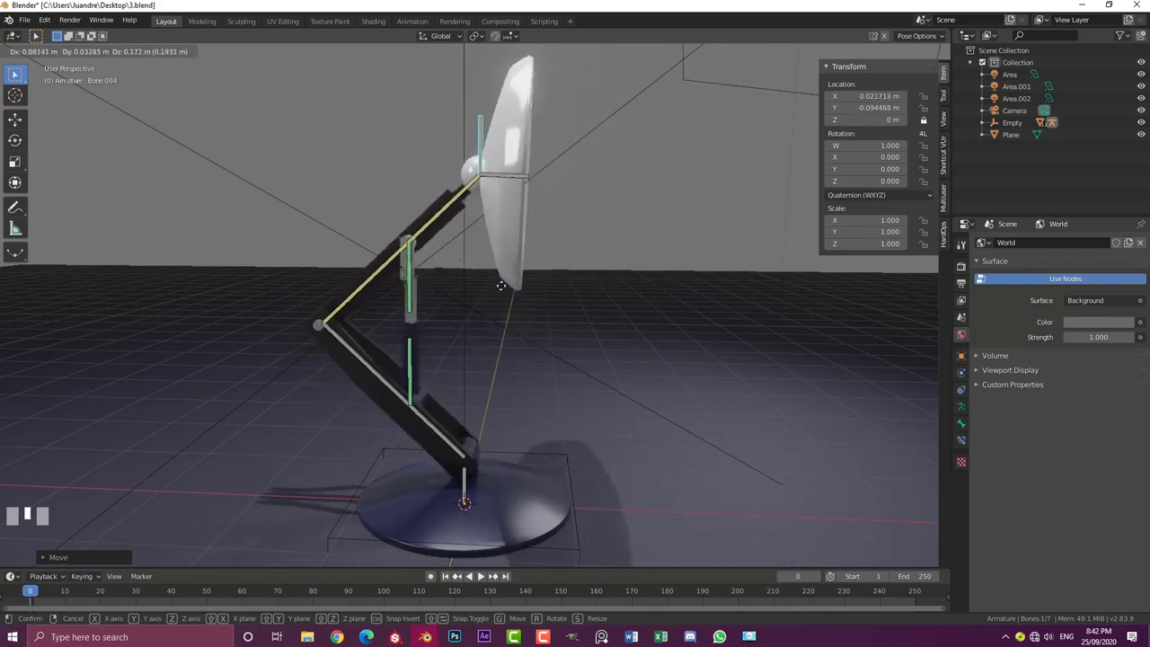
click(598, 210)
Test tilting and turning the lamp head by rotating its bone Bone.003 from two viewing angles
click(602, 194)
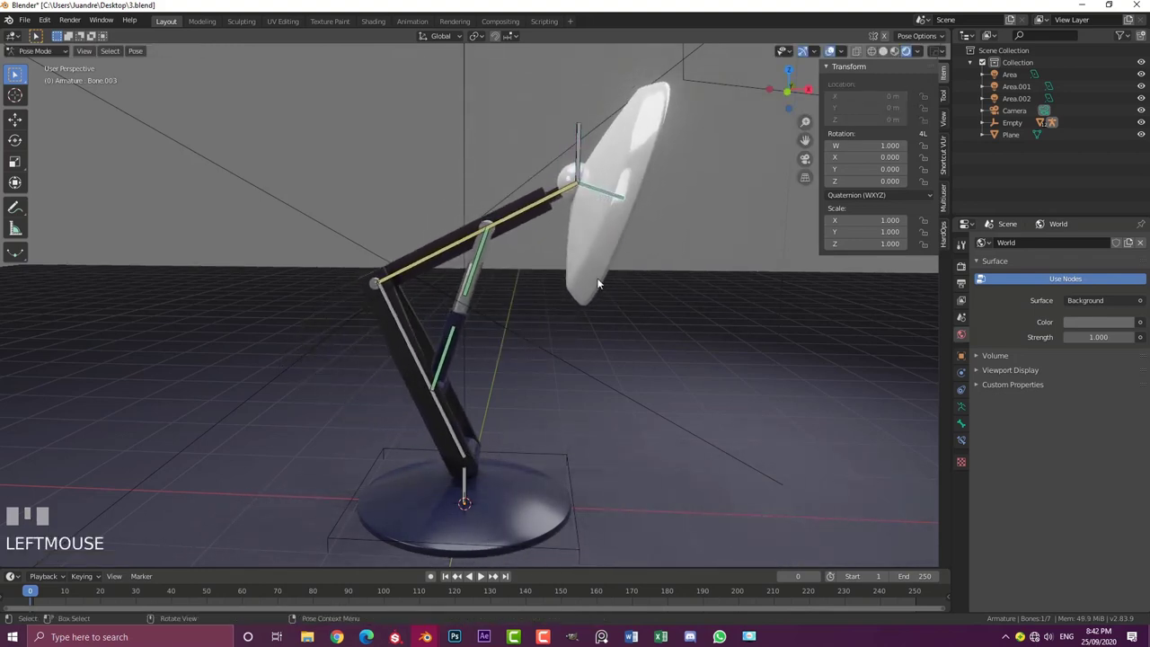
key(r)
click(651, 251)
middle_drag(650, 251, 645, 212)
middle_drag(544, 260, 605, 333)
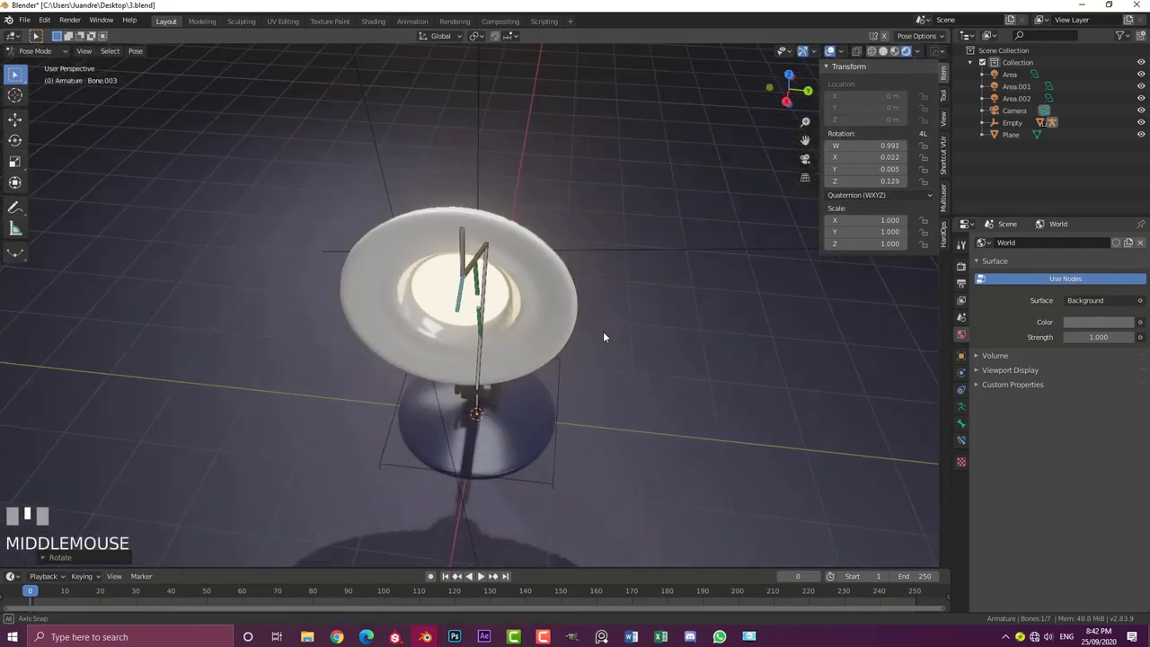
key(r)
click(523, 400)
Clear the pose transforms of all the armature's bones and deselect them in Pose Mode
middle_drag(522, 401, 667, 345)
key(a)
key(F3)
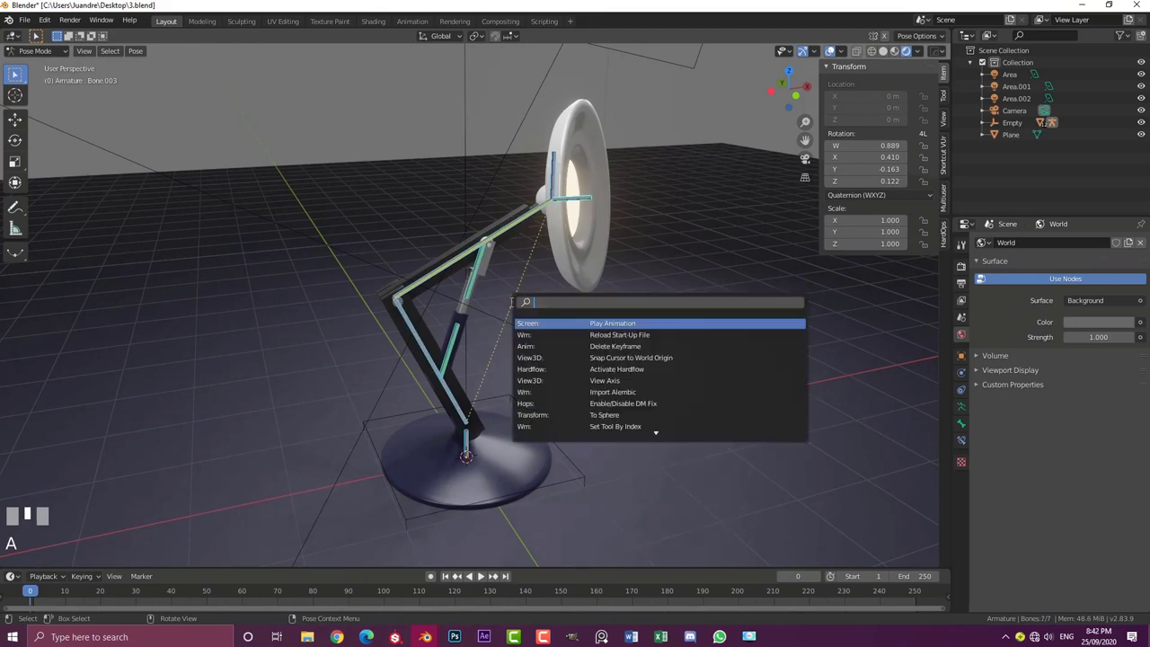
text(clear)
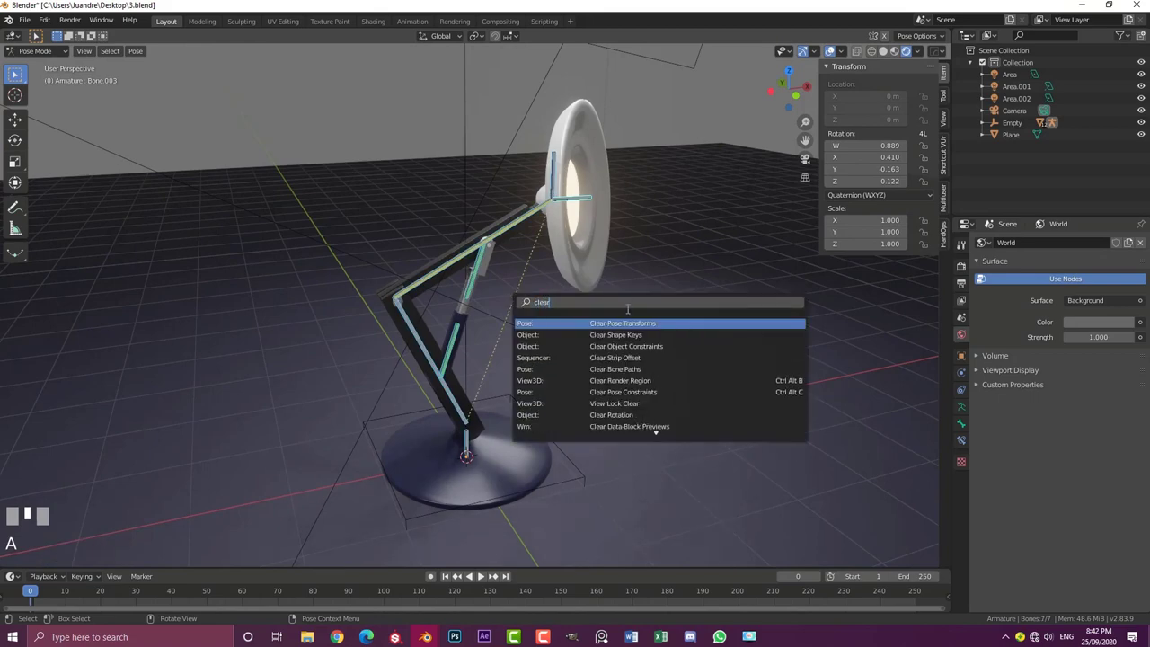
click(627, 323)
key(Tab)
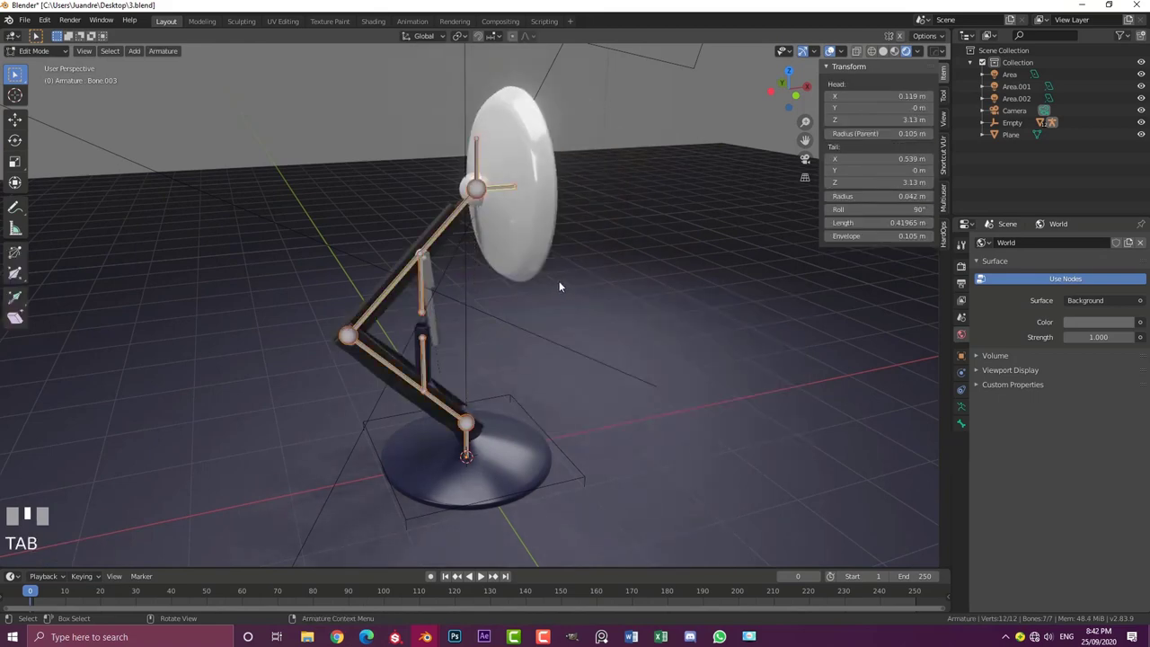
key(Tab)
key(a)
middle_drag(556, 289, 513, 175)
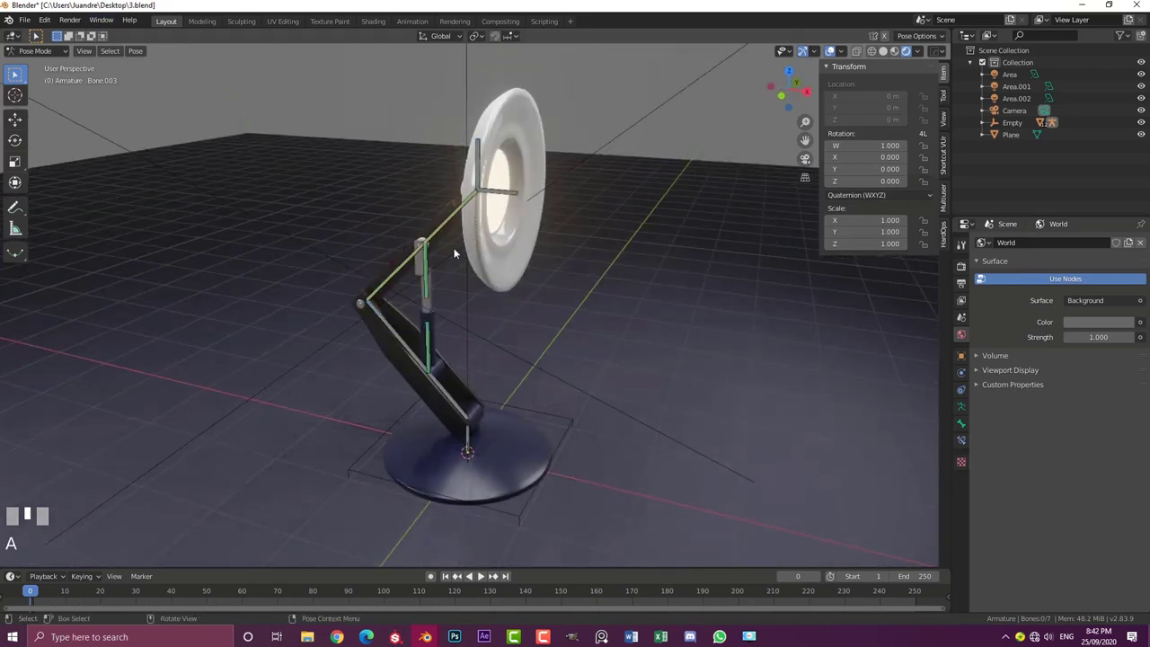
scroll(495, 262, down, 2)
middle_drag(495, 261, 452, 262)
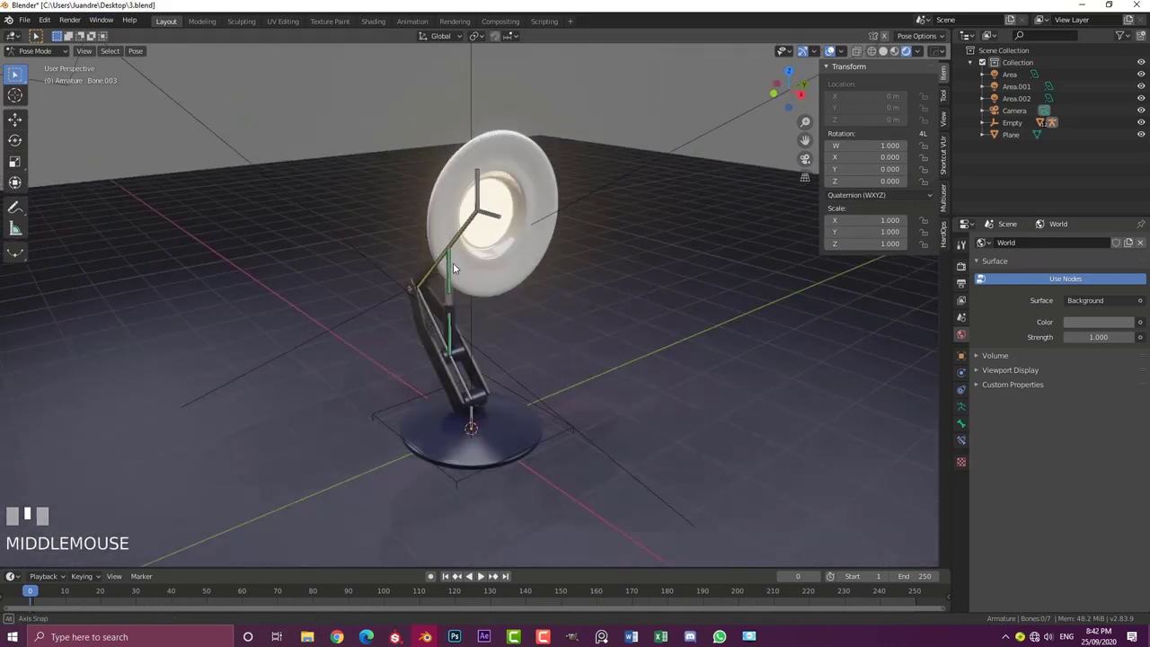
scroll(436, 252, up, 3)
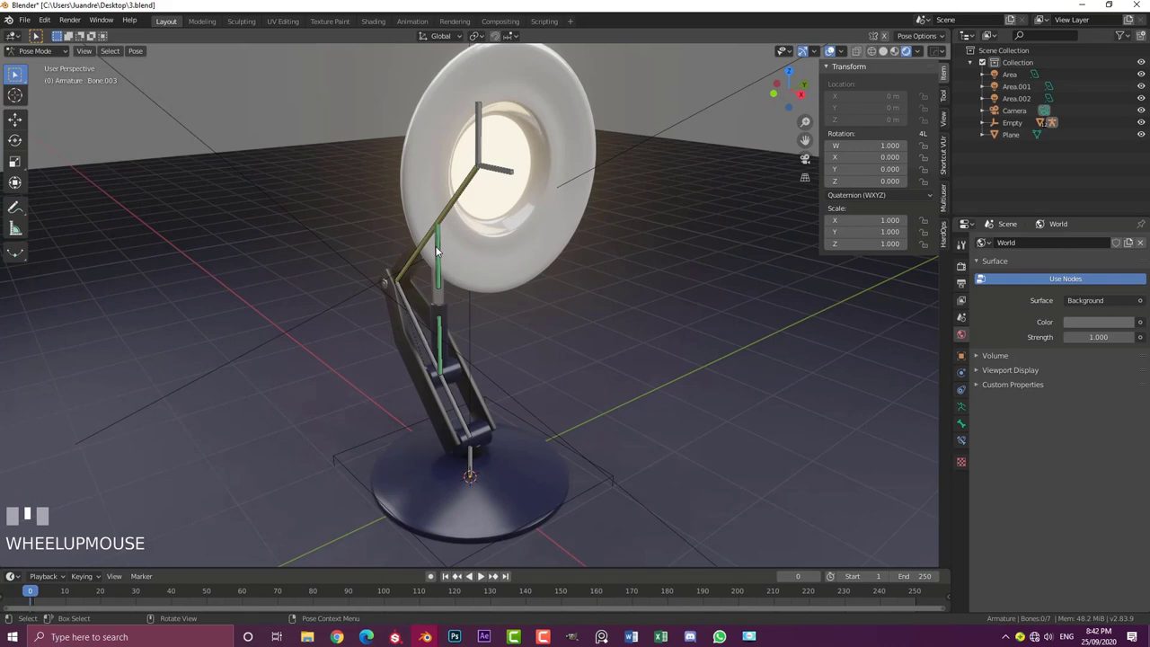